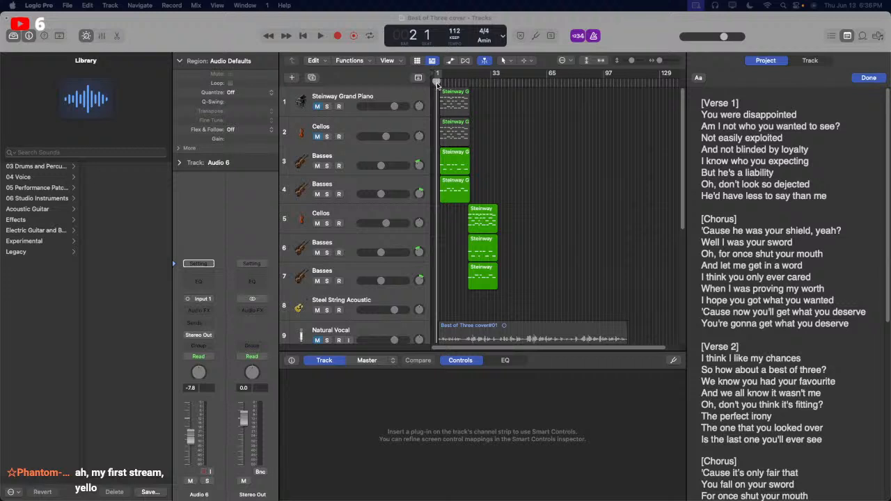
left_click(430, 79)
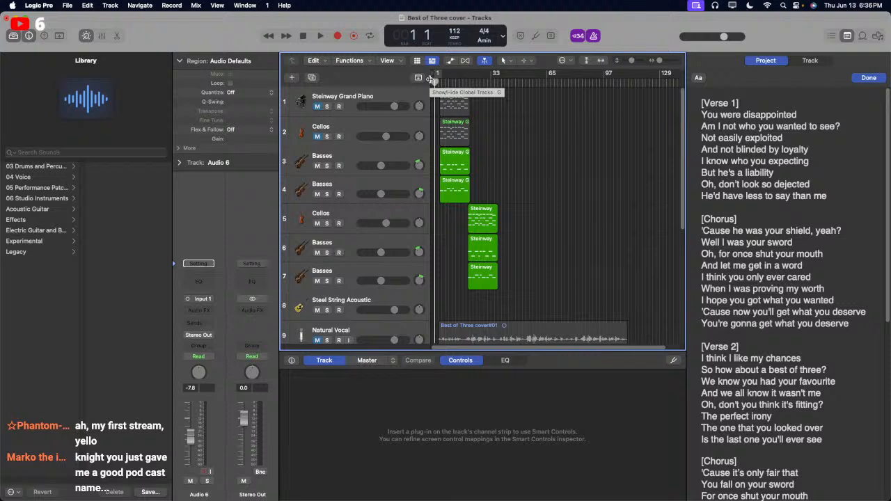
left_click(439, 79)
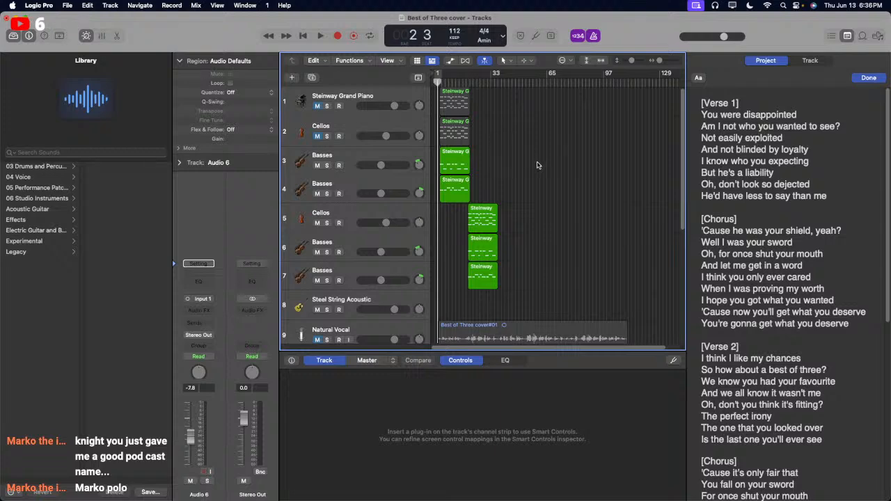
left_click(21, 18)
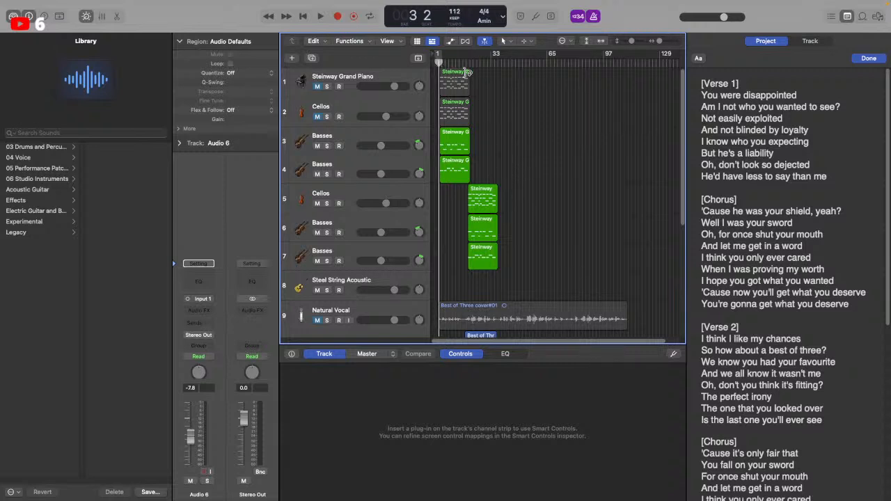
left_click_drag(439, 62, 443, 61)
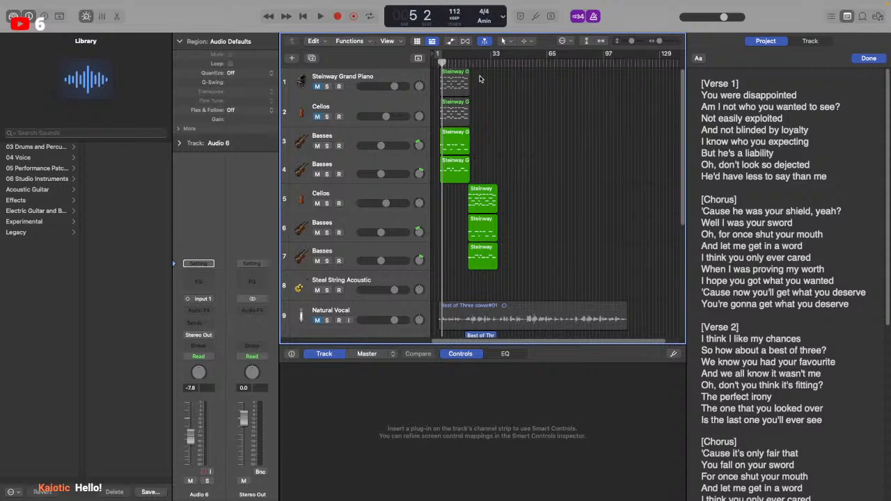
left_click(438, 62)
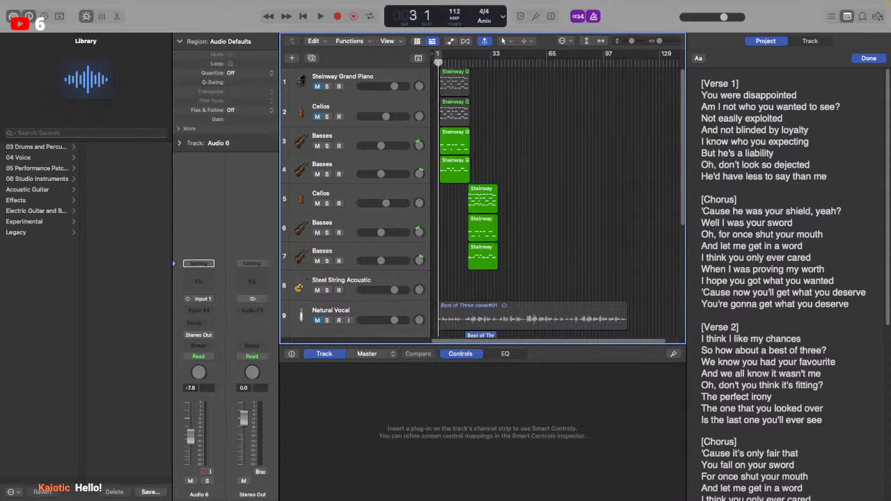
left_click(440, 64)
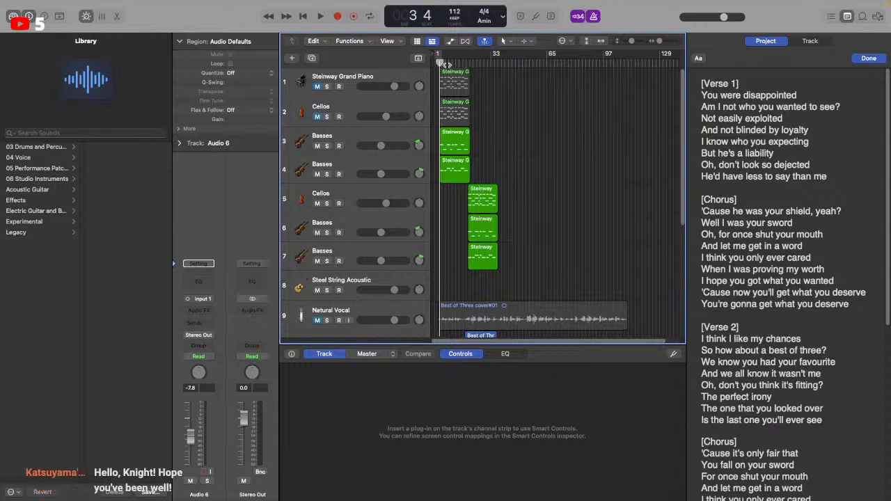
left_click_drag(439, 63, 441, 63)
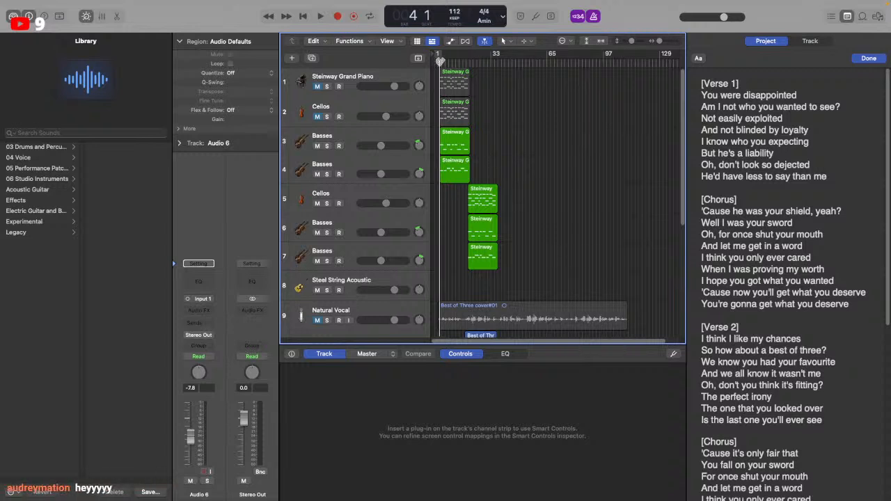
left_click(432, 62)
mouse_move(433, 62)
left_mouse_down()
mouse_move(446, 62)
mouse_move(433, 62)
left_mouse_up()
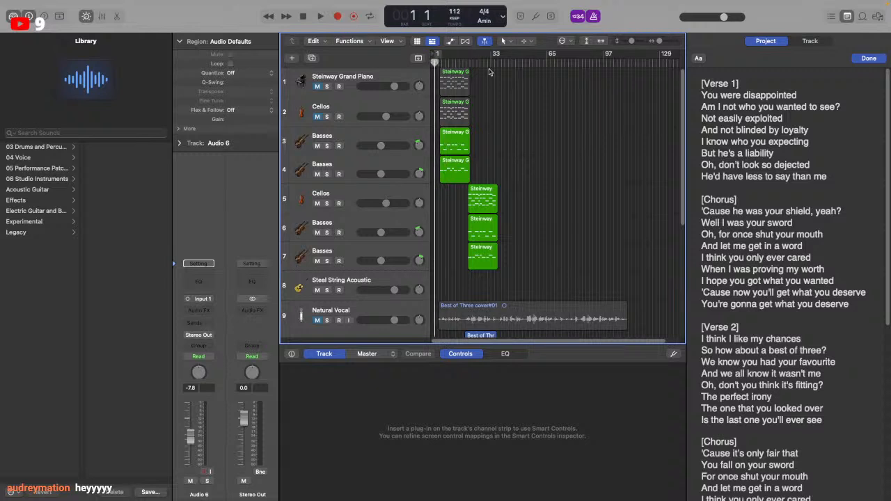
left_click(484, 64)
left_click(440, 63)
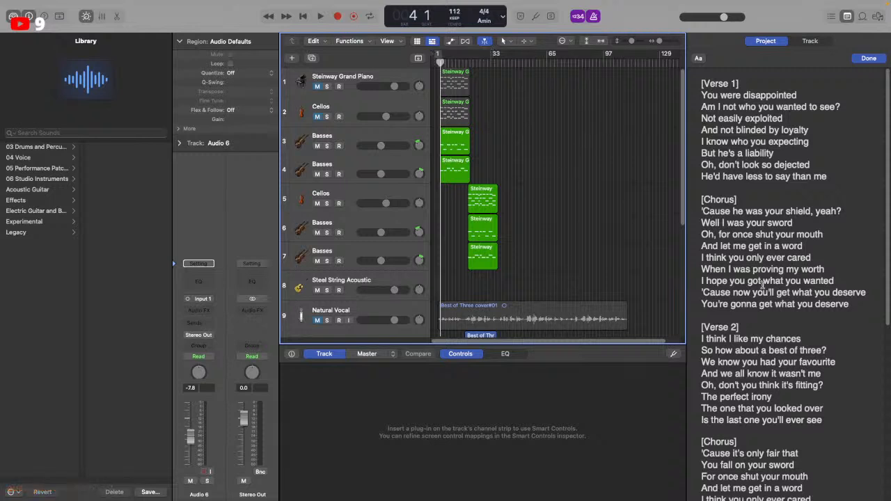
Read through the song's lyrics in the project notes, from Verse 1 to the final Chorus
scroll(763, 285, "down", 5)
scroll(764, 282, "up", 5)
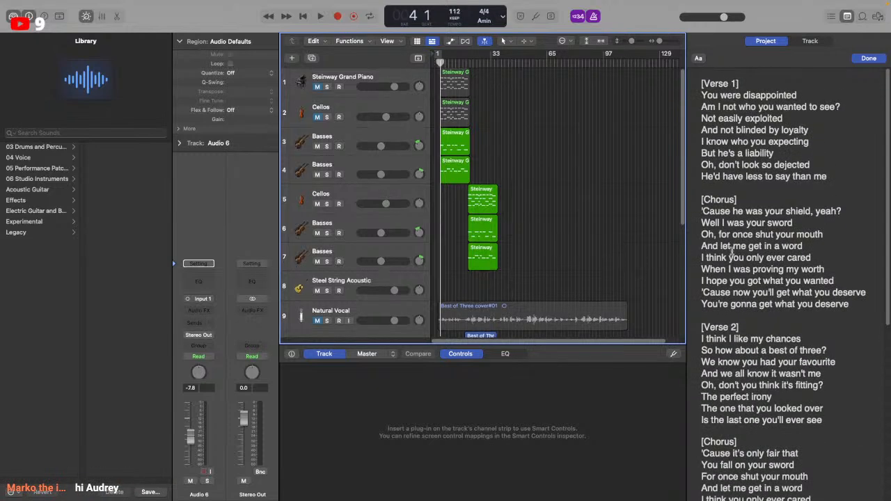
scroll(732, 251, "down", 14)
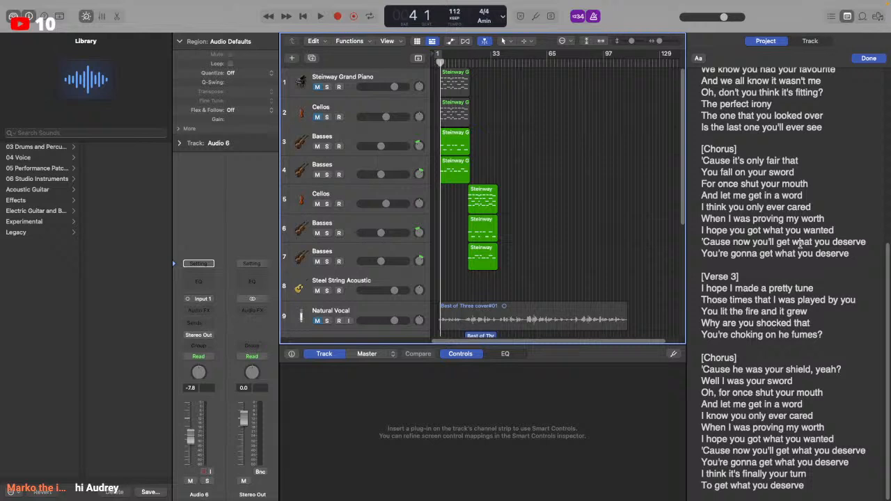
scroll(800, 244, "up", 14)
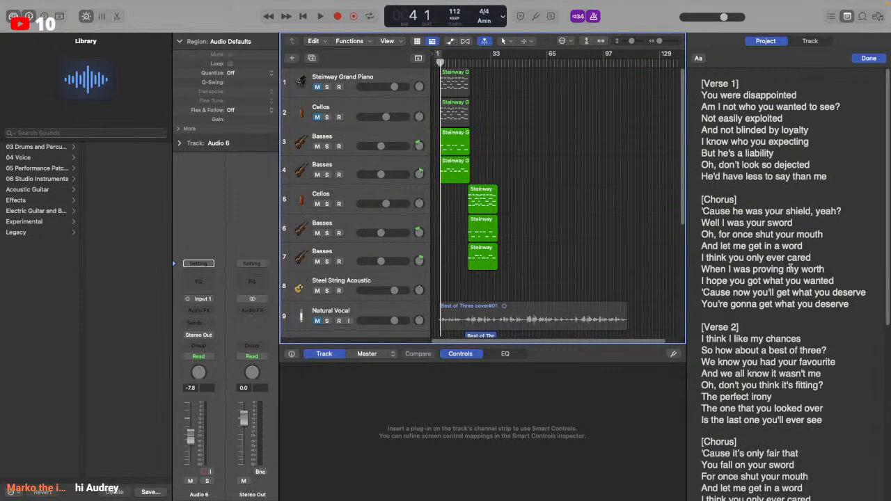
scroll(780, 268, "down", 1)
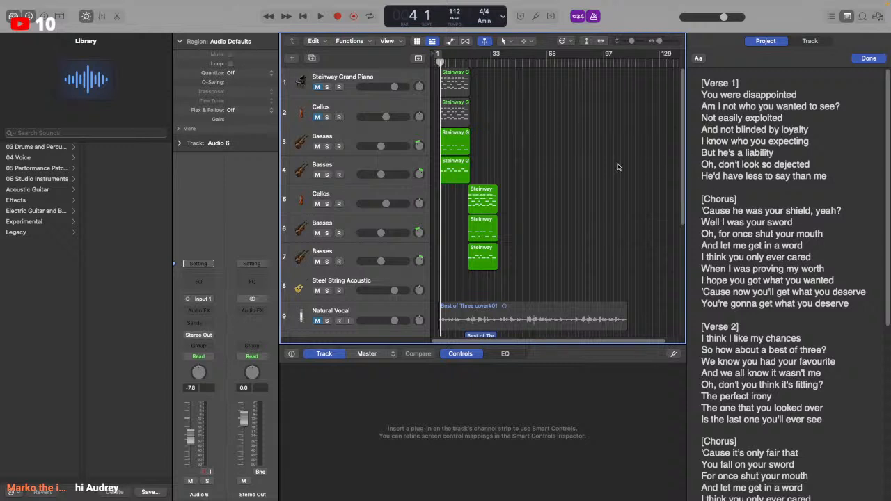
left_click(438, 62)
left_click(437, 62)
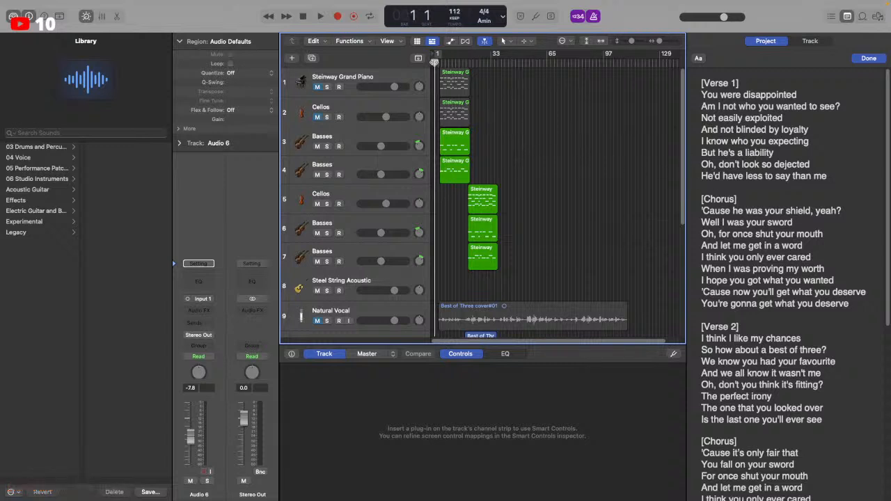
left_click(441, 62)
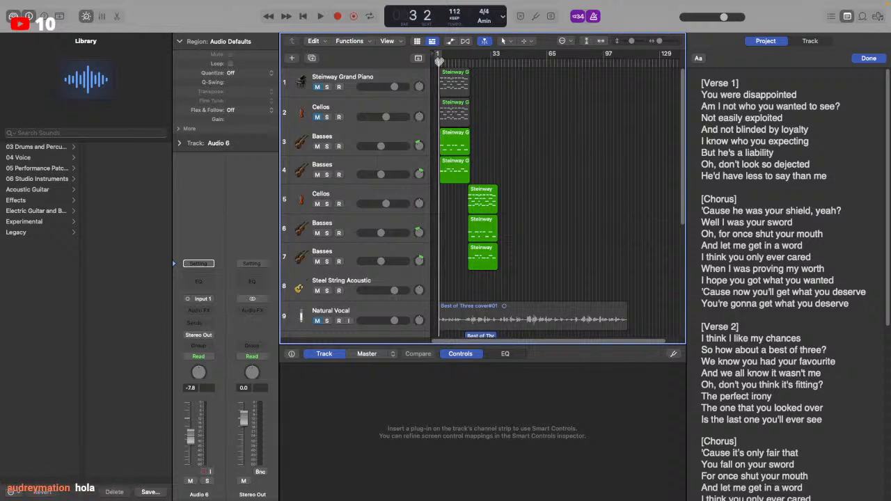
left_click_drag(439, 62, 438, 62)
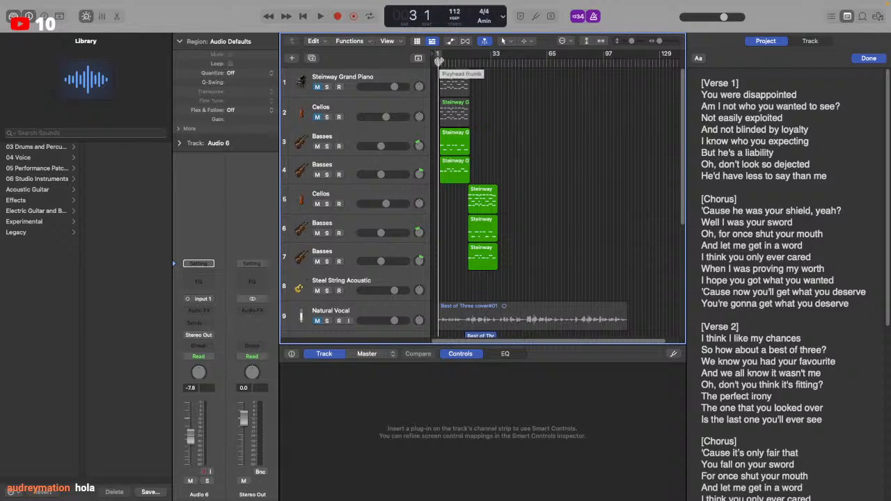
Move the Audio 6 track up so it sits directly below the Natural Vocal track
scroll(522, 182, "down", 6)
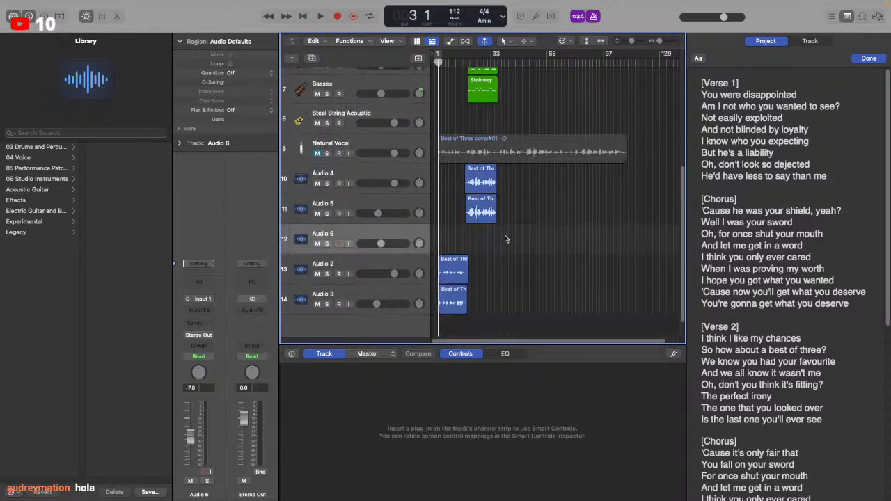
scroll(428, 254, "down", 1)
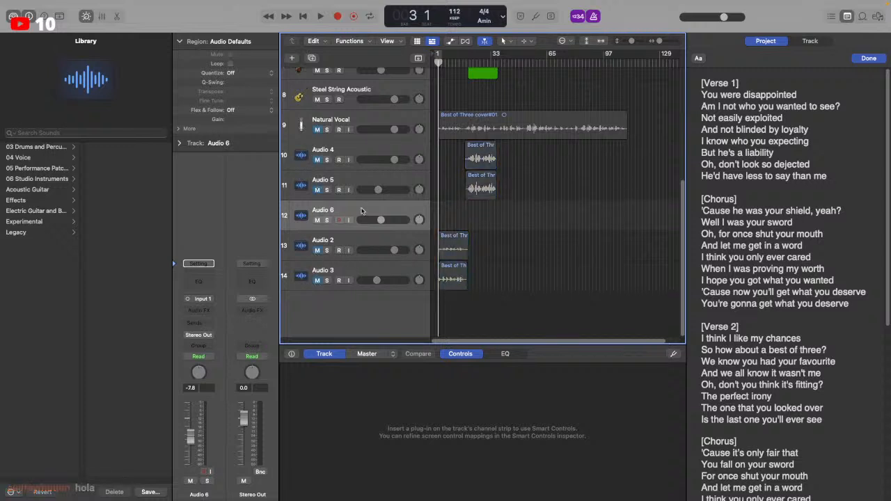
left_click_drag(361, 211, 378, 148)
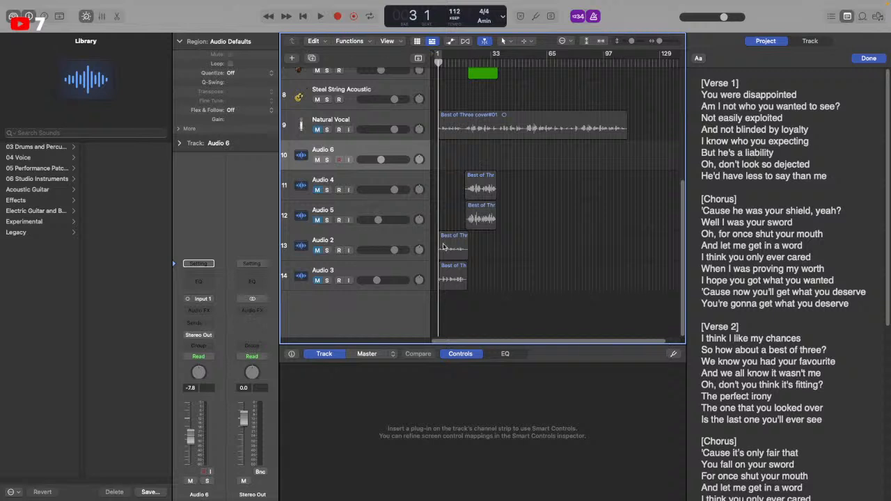
scroll(451, 119, "up", 1)
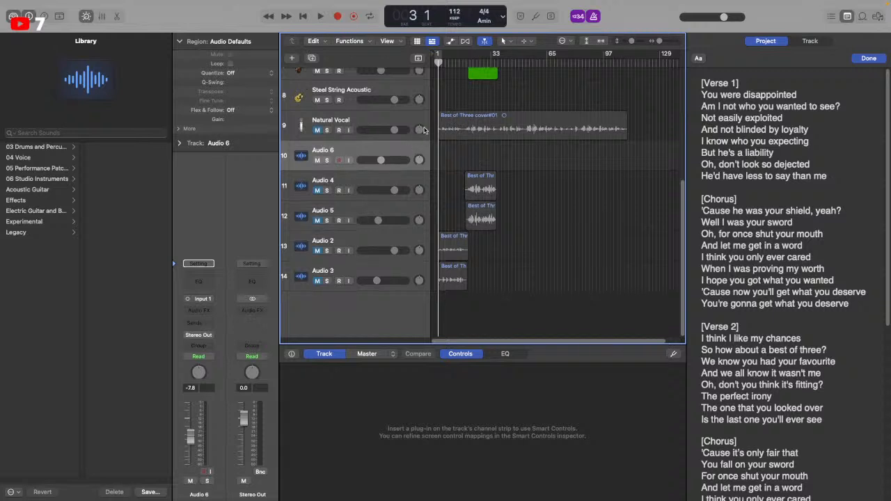
left_click(433, 62)
scroll(496, 149, "up", 5)
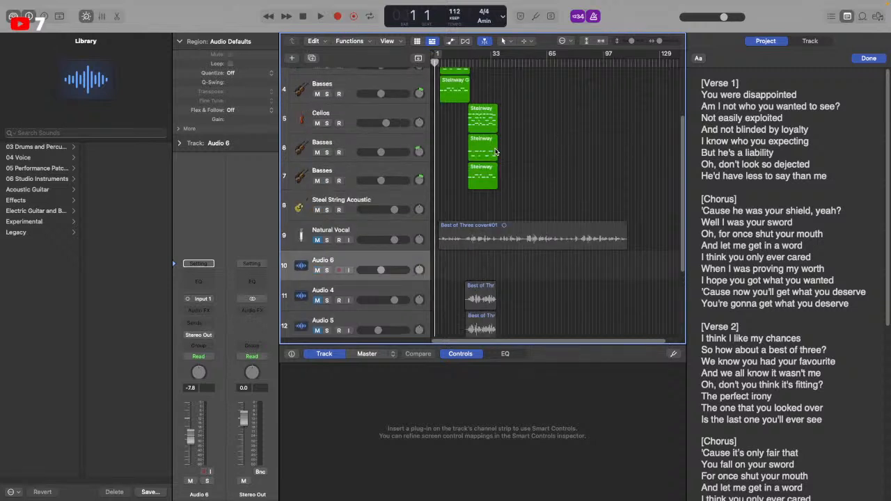
left_click(436, 62)
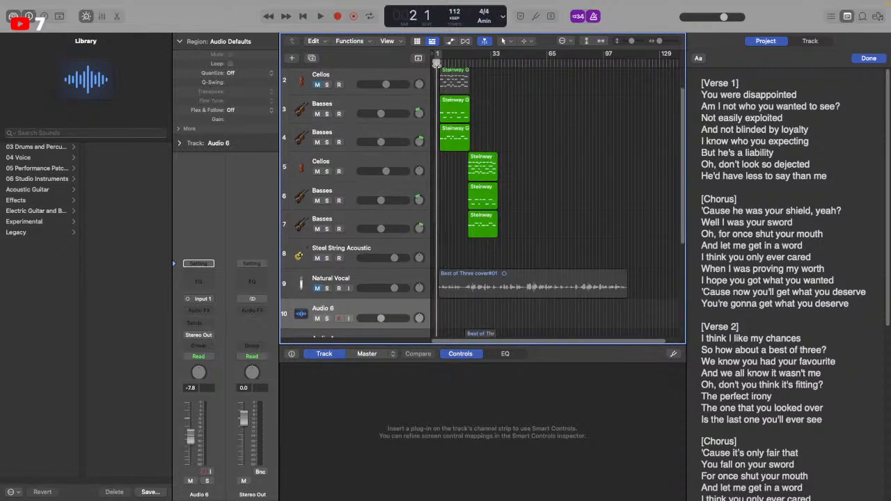
left_click(440, 63)
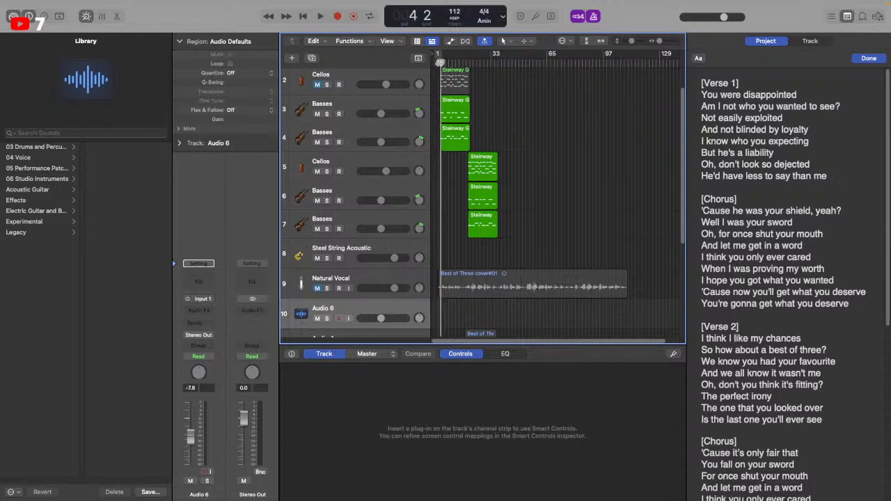
left_click_drag(440, 63, 439, 62)
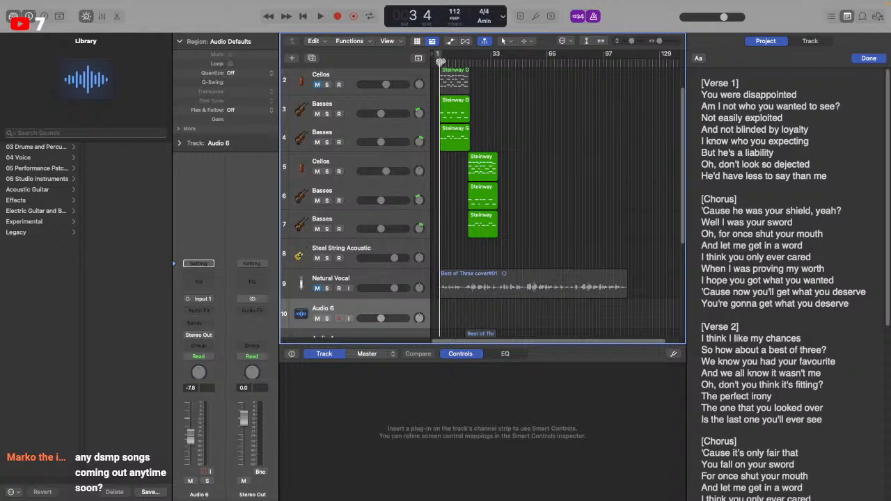
left_click_drag(439, 62, 438, 62)
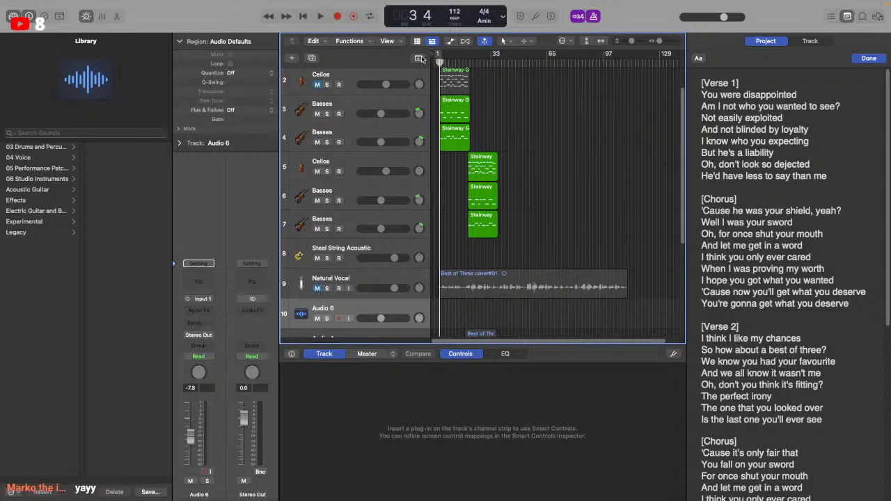
left_click_drag(438, 62, 439, 62)
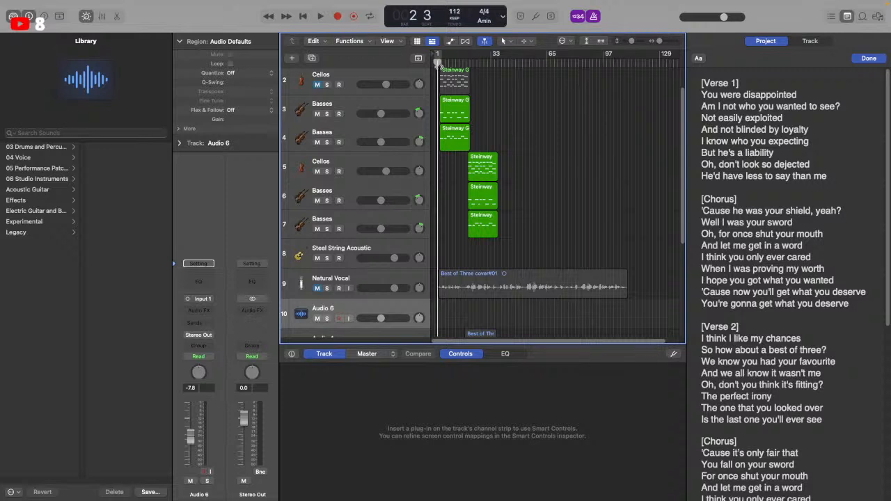
left_click(439, 64)
scroll(440, 64, "down", 1)
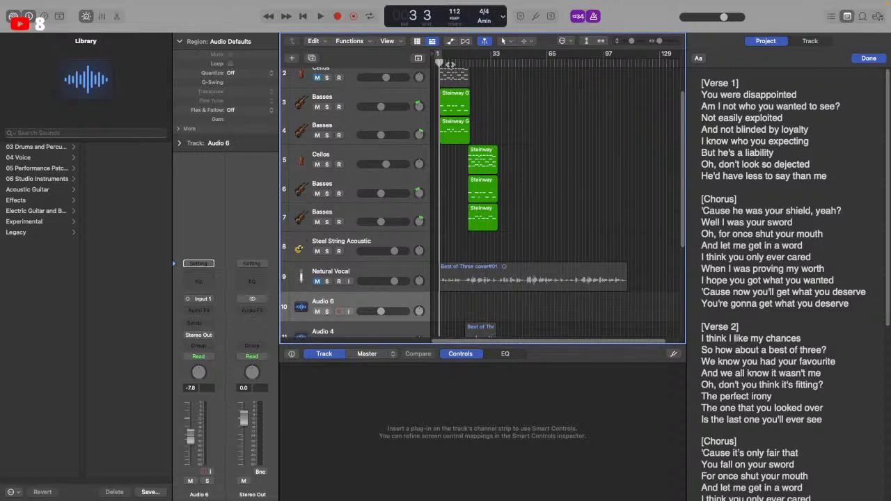
Try recording a short take on the Audio 6 track from about bar 3
left_click_drag(440, 64, 437, 66)
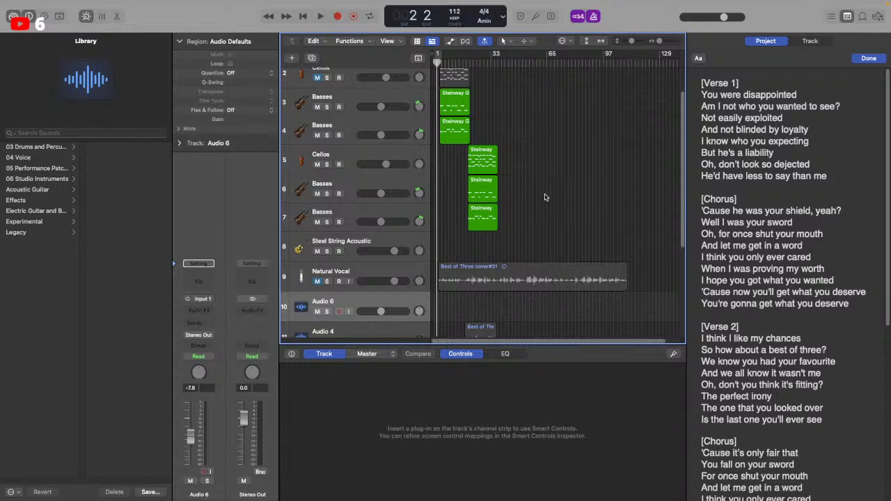
key("r")
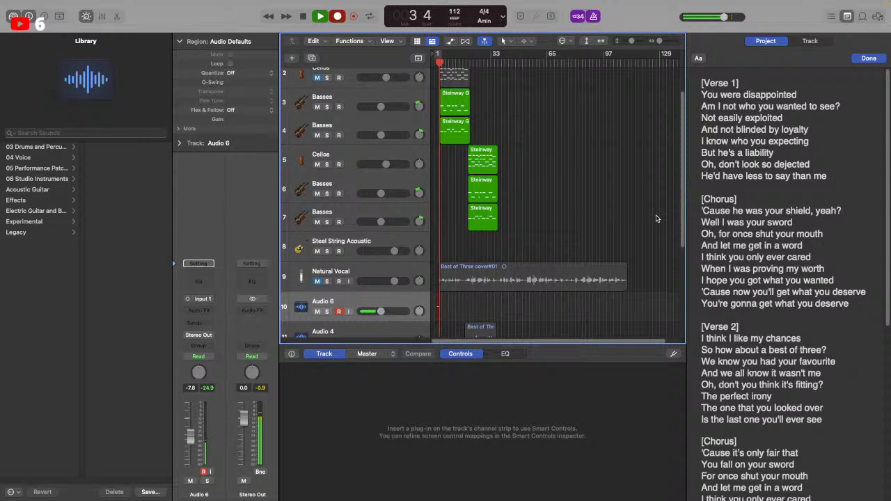
key("space")
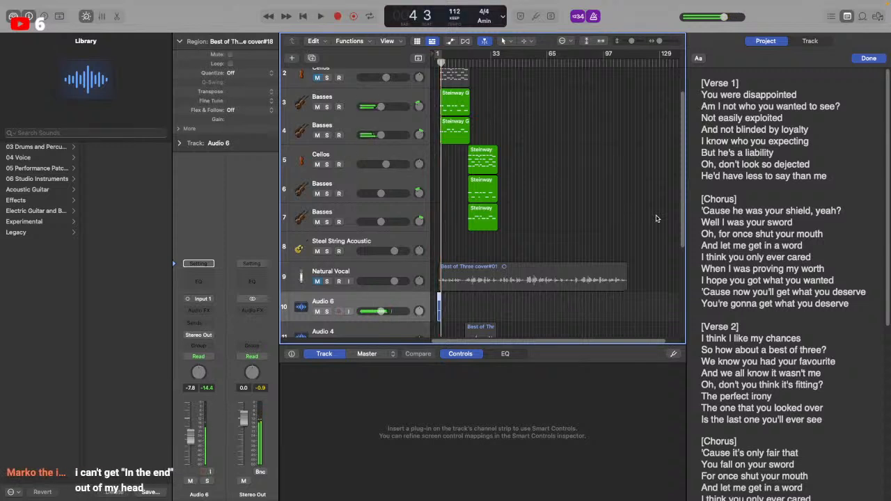
Record a vocal take on the Audio 6 track from bar 3 and stop at bar 36
key("r")
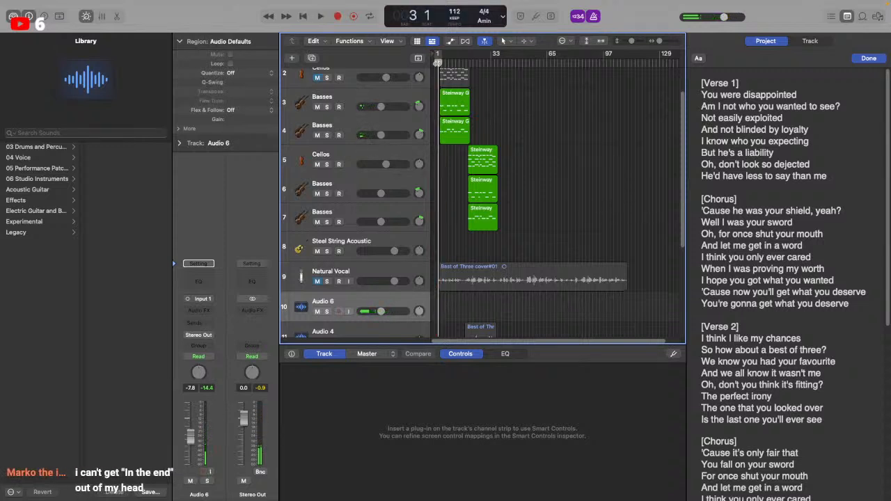
left_click_drag(660, 40, 665, 41)
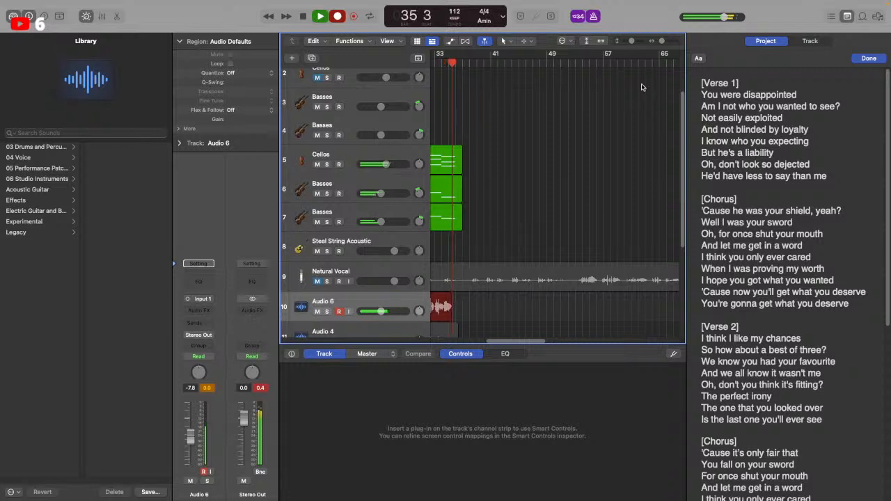
key("space")
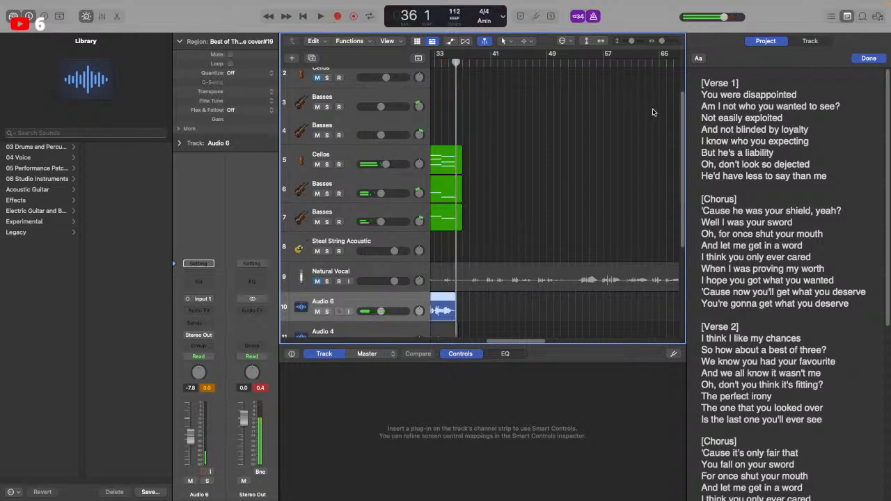
Return the playhead to bar 3, beat 1, at the start of the new Audio 6 take
scroll(644, 124, "left", 10)
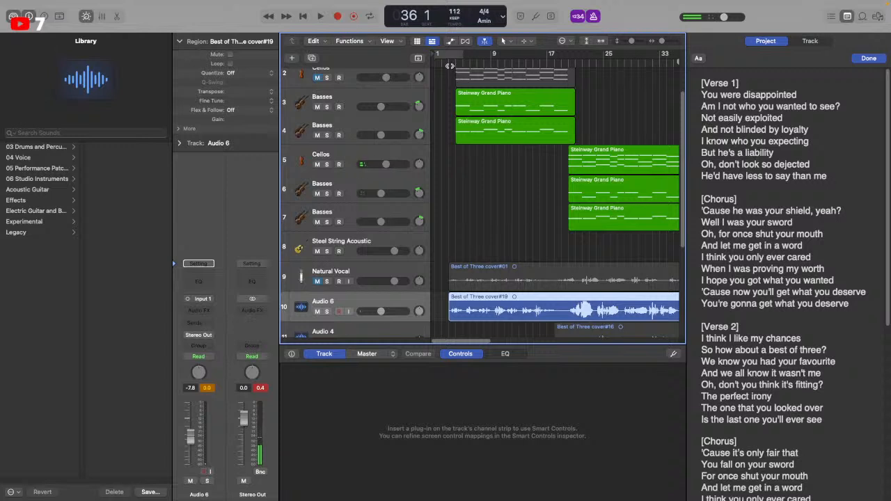
left_click(450, 57)
scroll(571, 134, "right", 10)
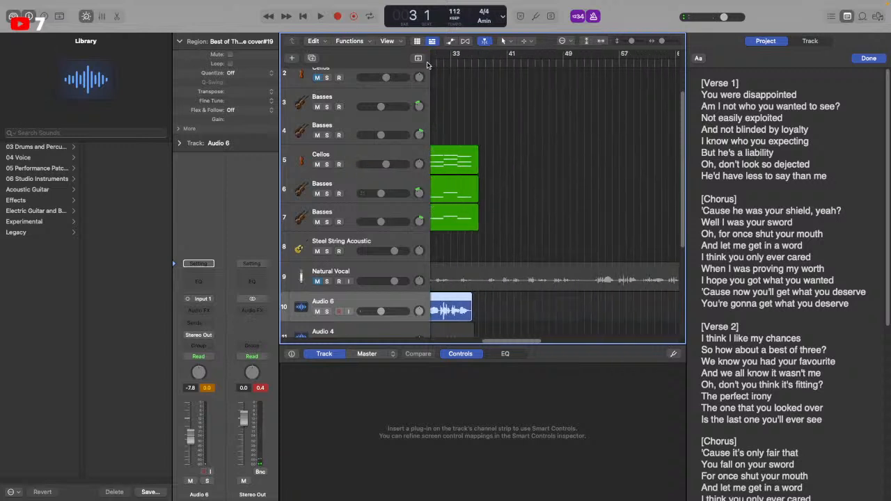
Place the playhead near bar 31 and review the lyrics at the end of the first chorus and in Verse 2
left_click(451, 60)
left_click(439, 64)
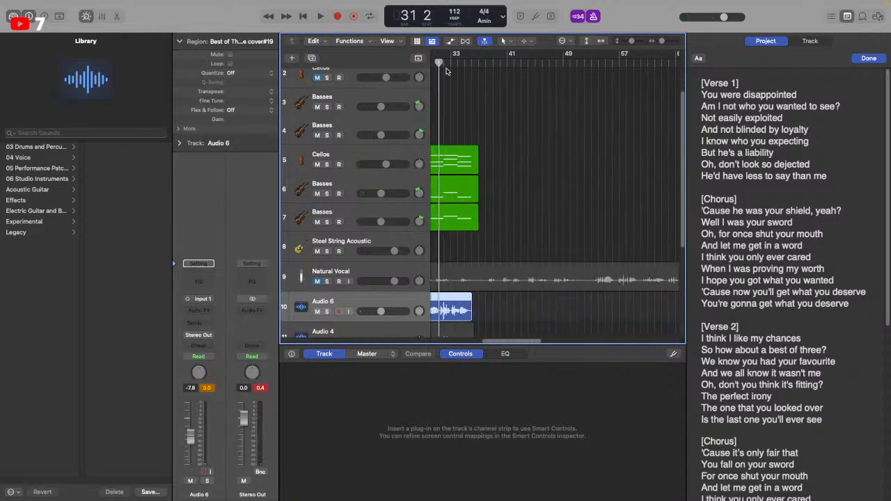
scroll(784, 254, "down", 1)
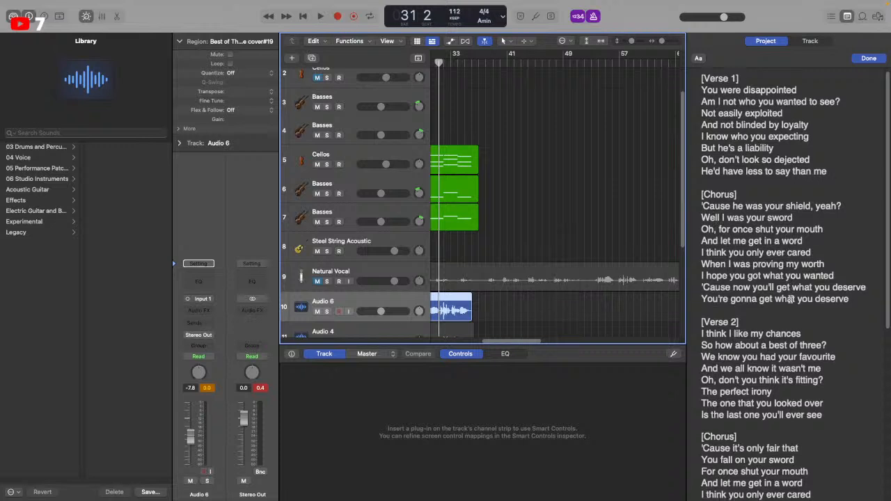
triple_click(717, 299)
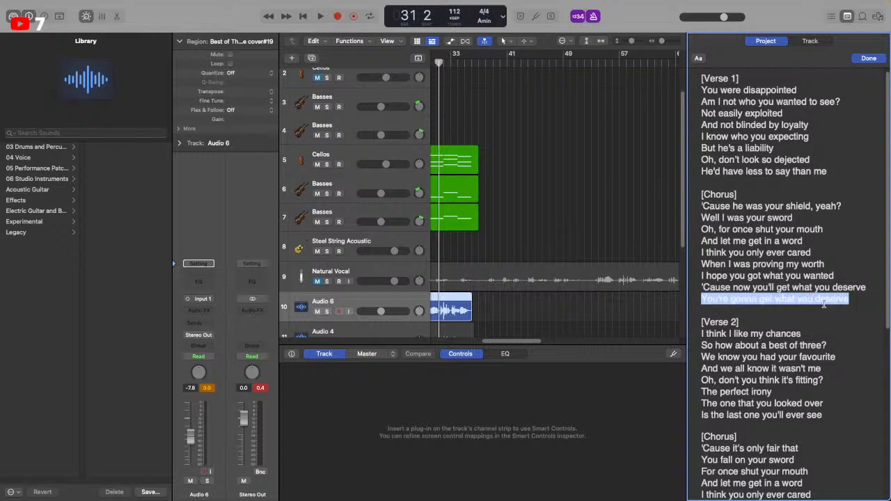
left_click(806, 314)
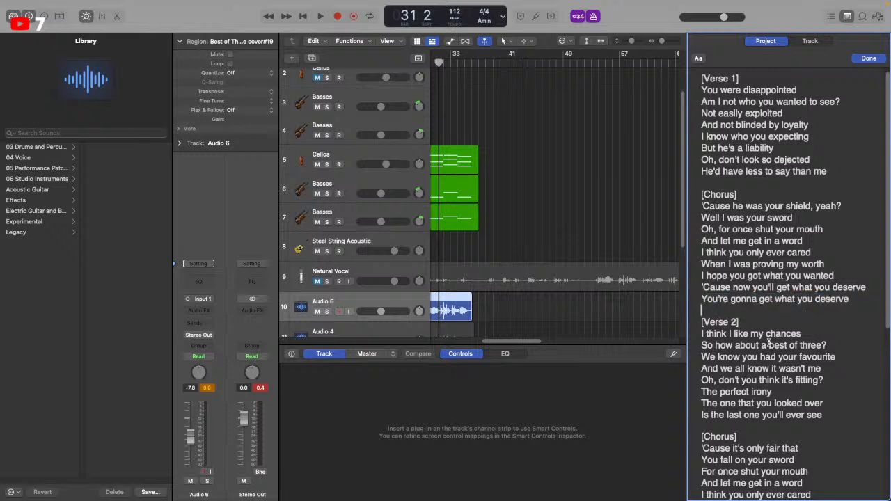
scroll(768, 341, "down", 2)
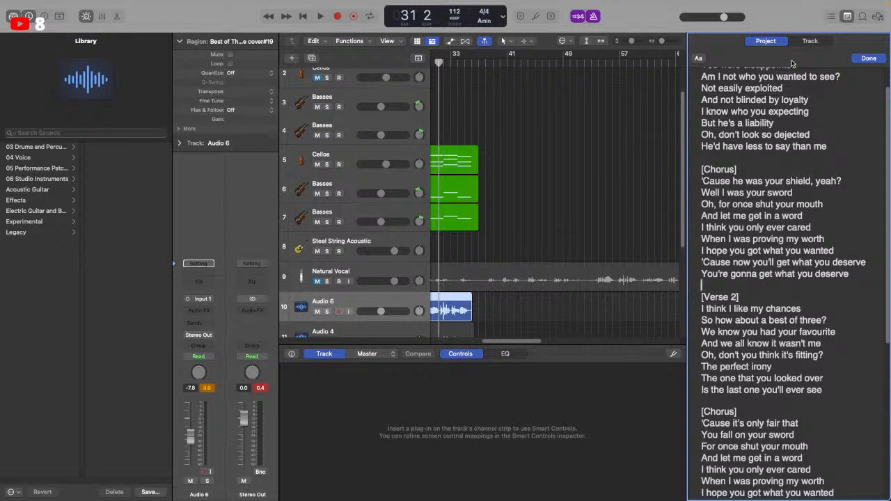
scroll(560, 213, "left", 10)
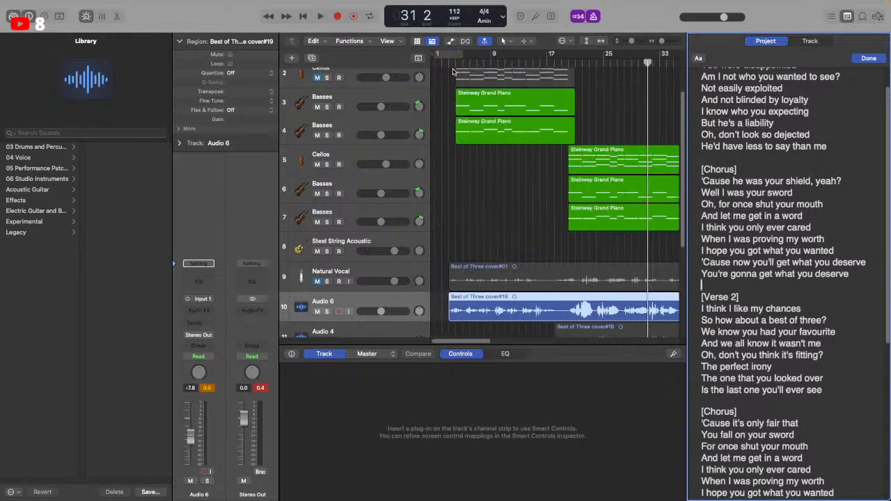
left_click(448, 63)
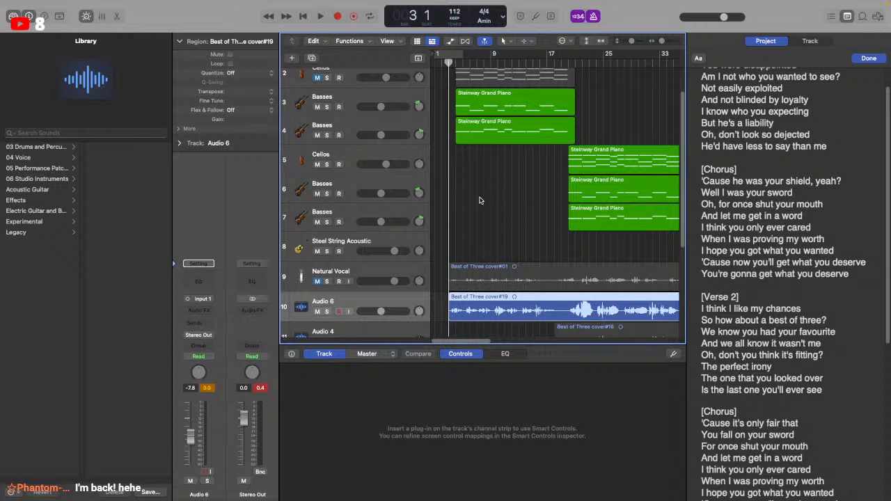
left_click(444, 61)
left_click(447, 63)
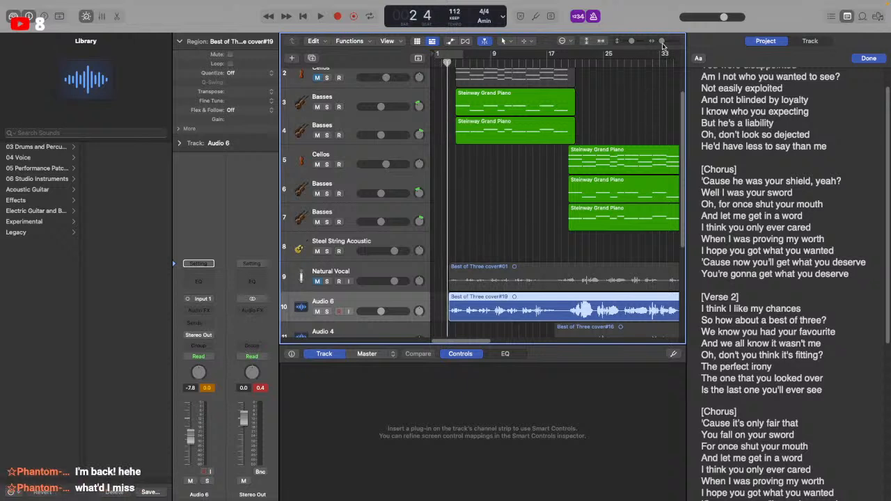
mouse_move(529, 3)
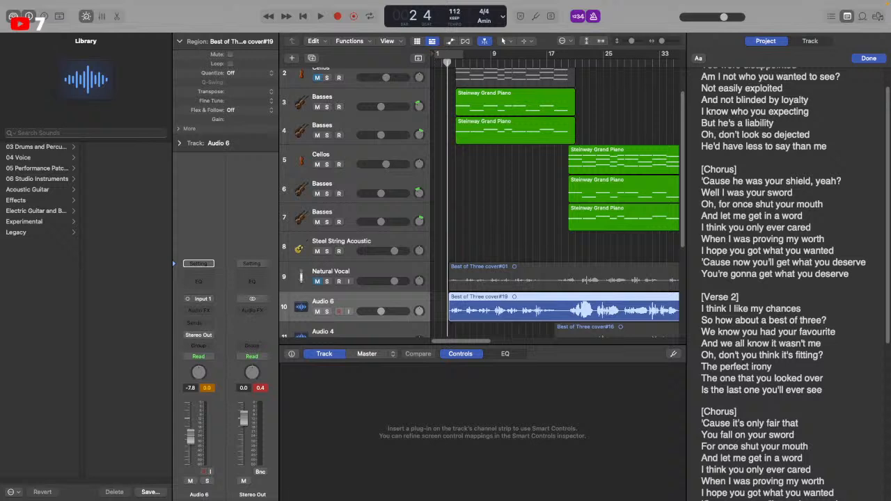
left_click(486, 221)
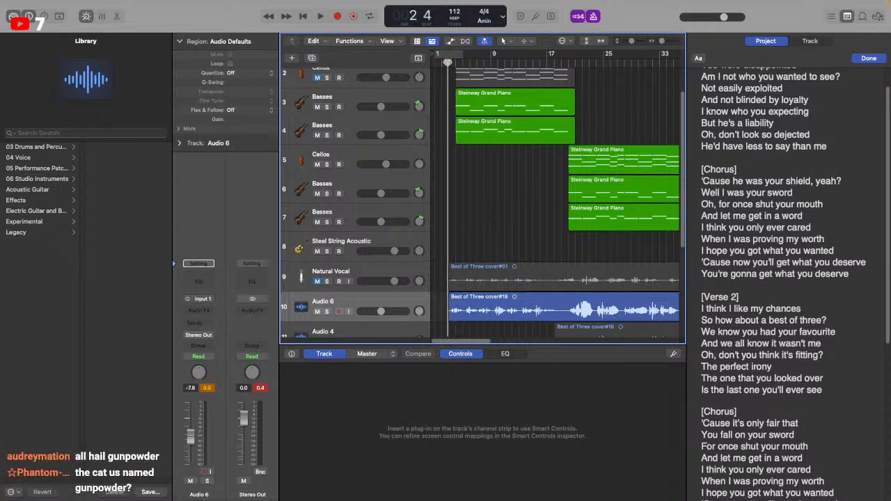
left_click(443, 63)
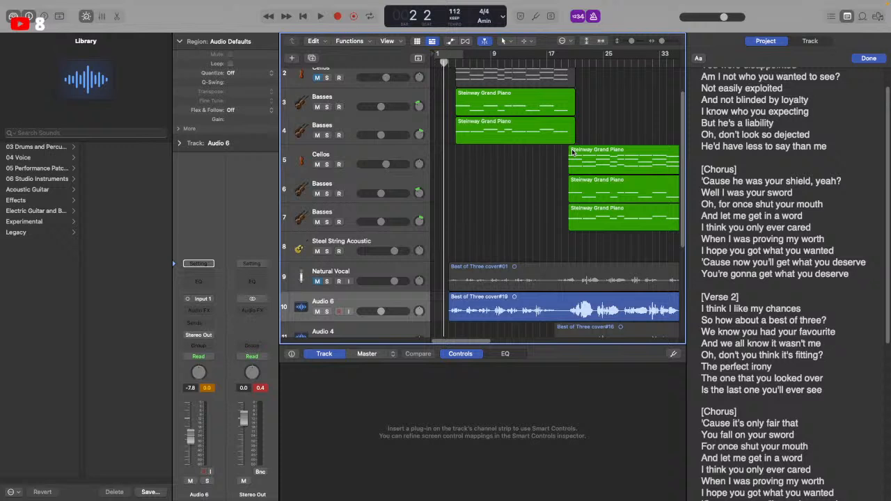
left_click(449, 62)
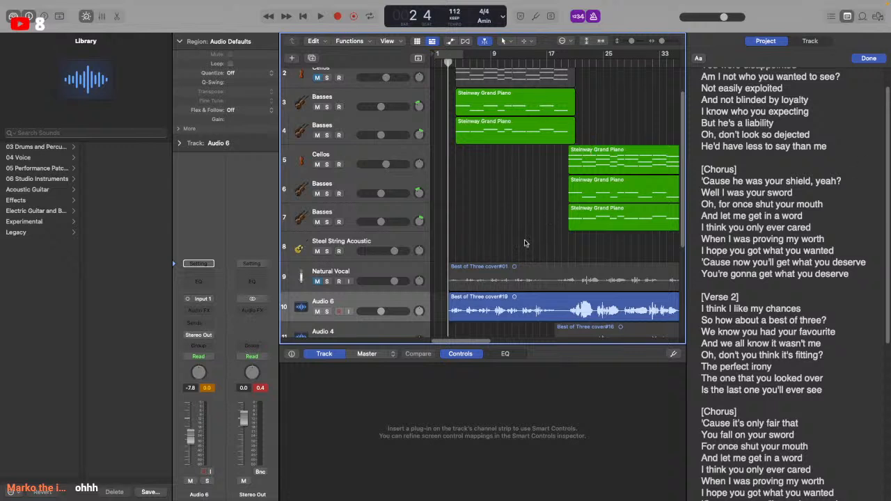
Play back the end of the chorus from about bar 33 and stop near bar 35
left_click(596, 62)
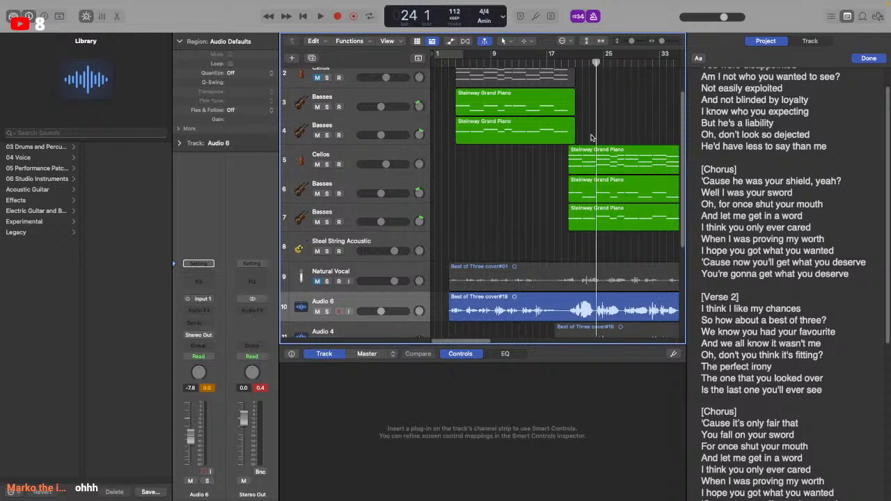
scroll(591, 137, "right", 5)
left_click(549, 62)
key("space")
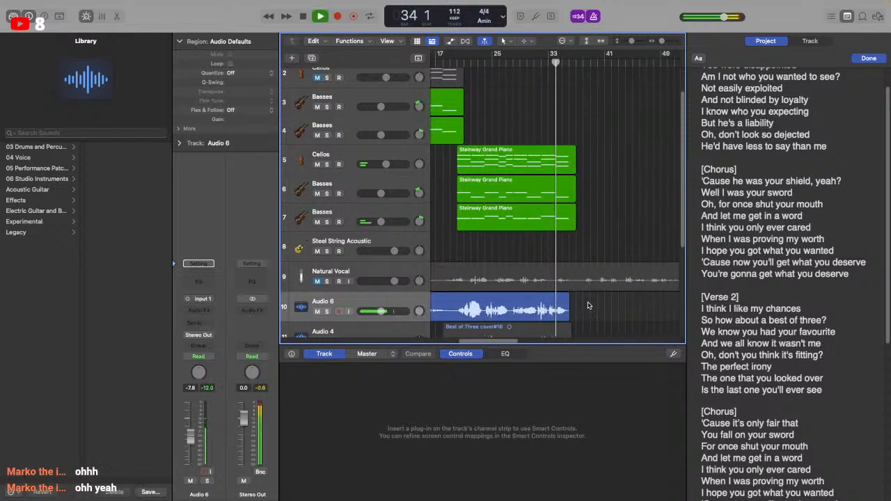
left_click(315, 21)
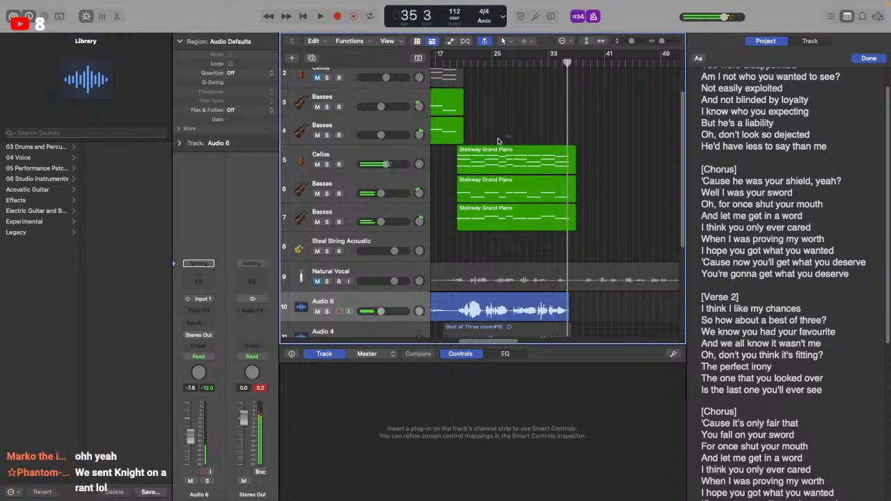
Copy the two verse regions on Basses tracks 3 and 4 and paste them at bar 36, after the first chorus
left_click_drag(498, 142, 453, 110)
scroll(610, 144, "left", 3)
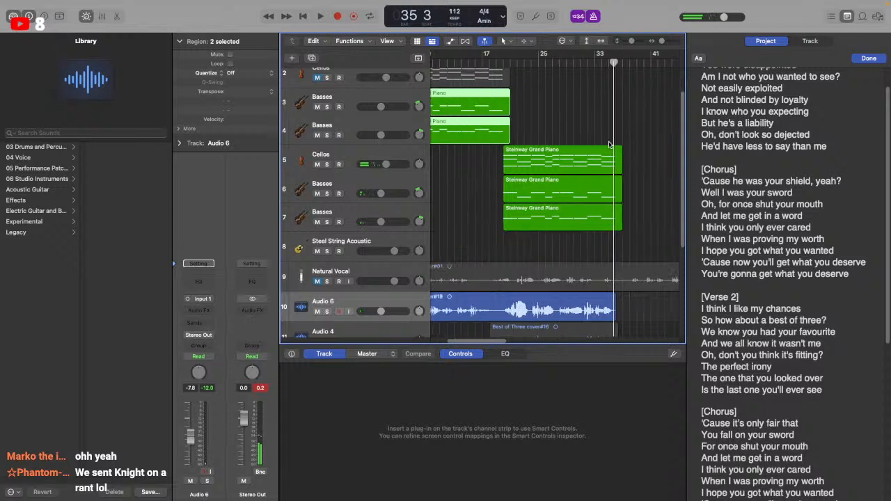
scroll(609, 144, "left", 2)
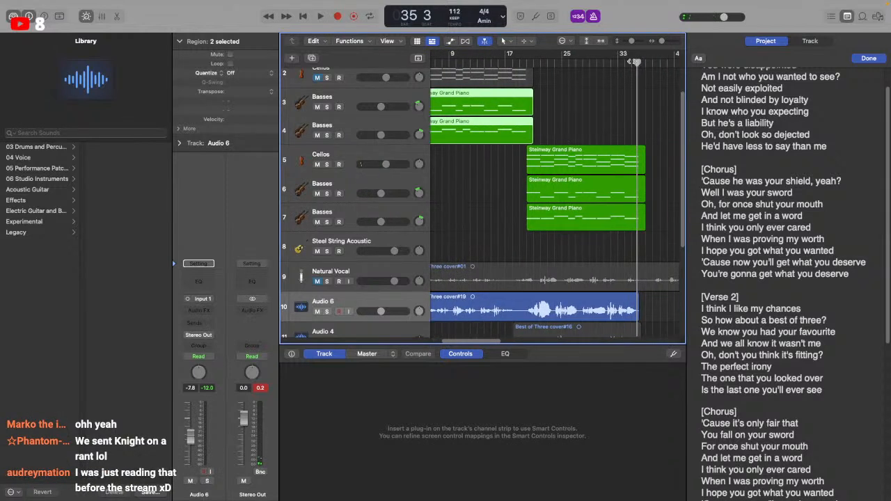
left_click_drag(635, 62, 639, 62)
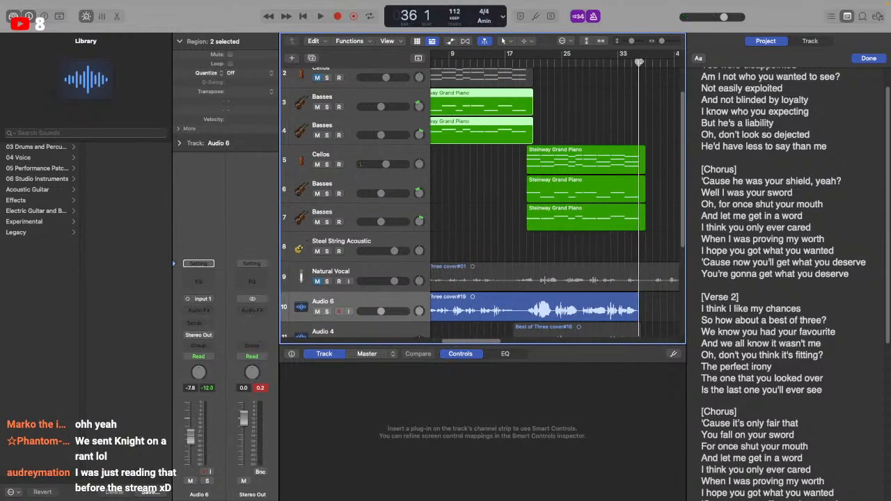
scroll(627, 93, "left", 3)
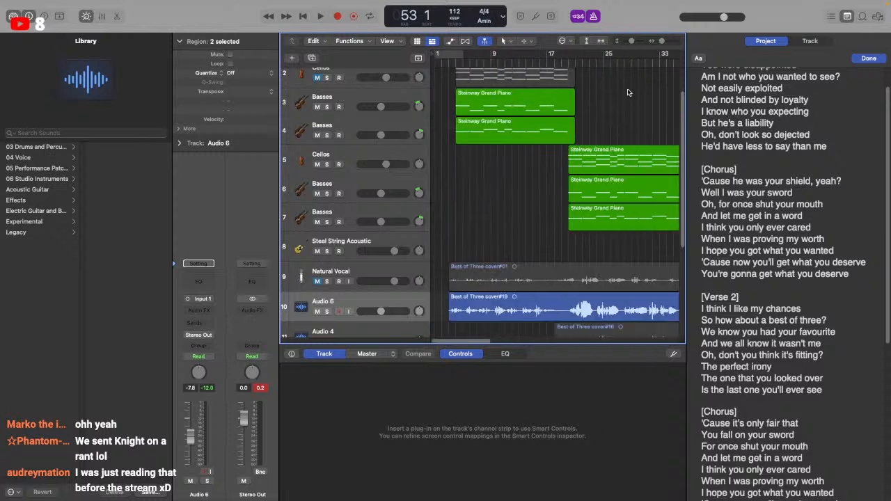
Play back the transition into the pasted Basses regions, starting around bar 34
scroll(628, 93, "right", 10)
left_click(481, 62)
key("space")
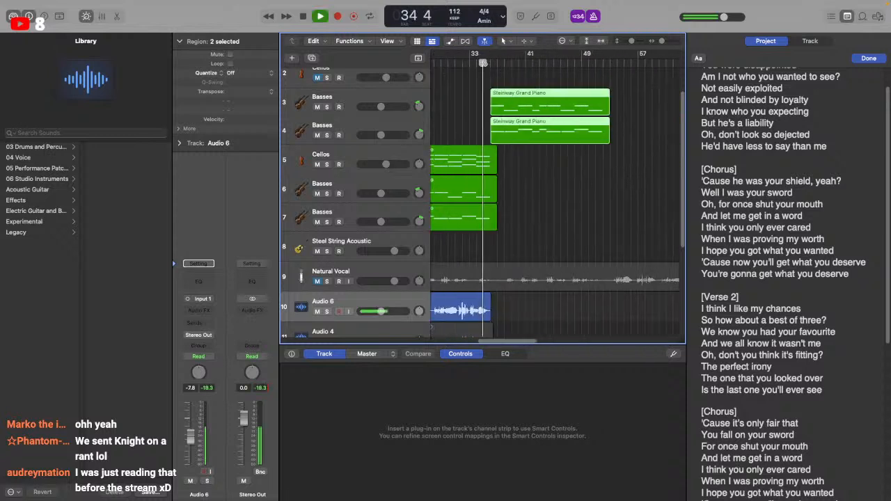
key("space")
Add a new audio track directly below Audio 6 and set the playhead to bar 34
right_click(402, 264)
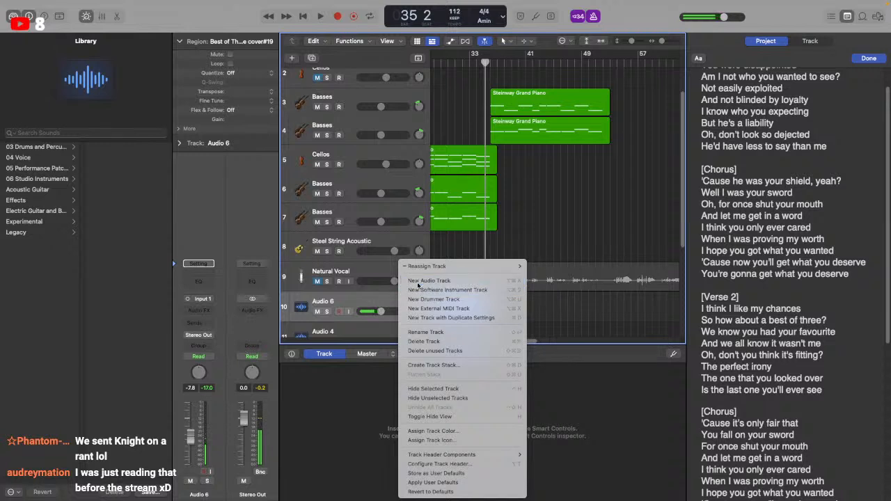
left_click(417, 283)
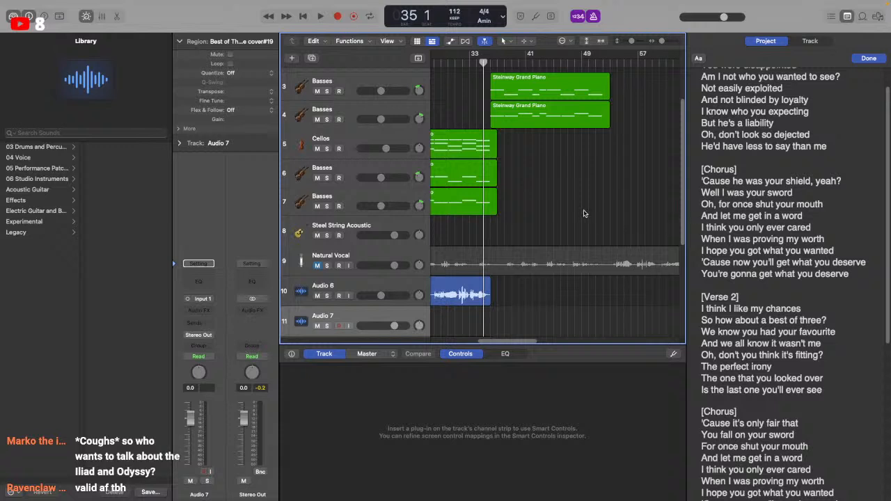
mouse_move(484, 63)
left_mouse_down()
mouse_move(491, 62)
mouse_move(481, 62)
left_mouse_up()
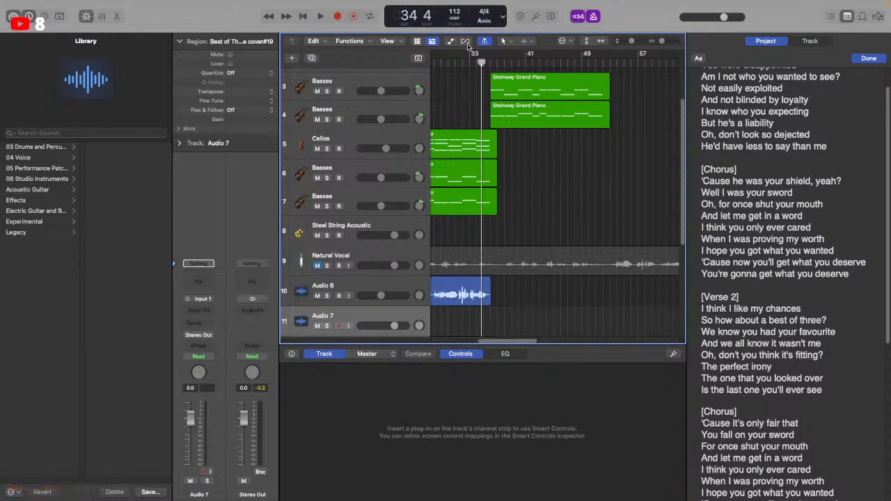
left_click_drag(480, 62, 483, 62)
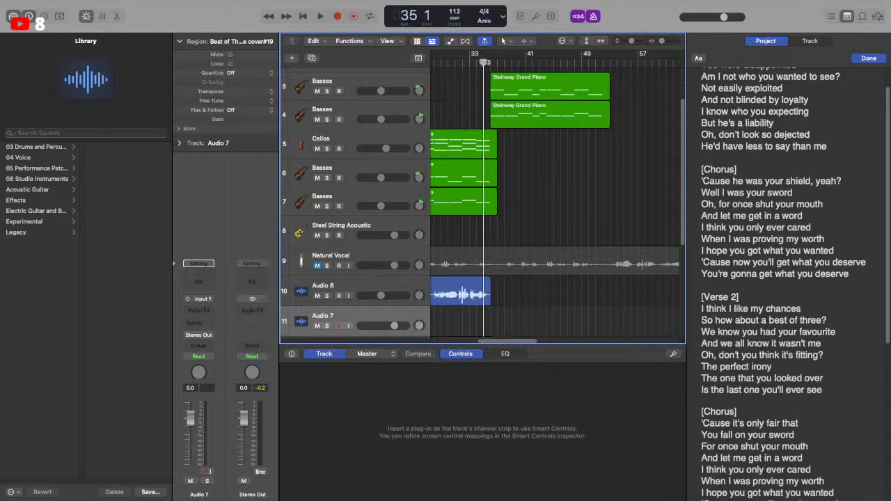
scroll(499, 209, "down", 3)
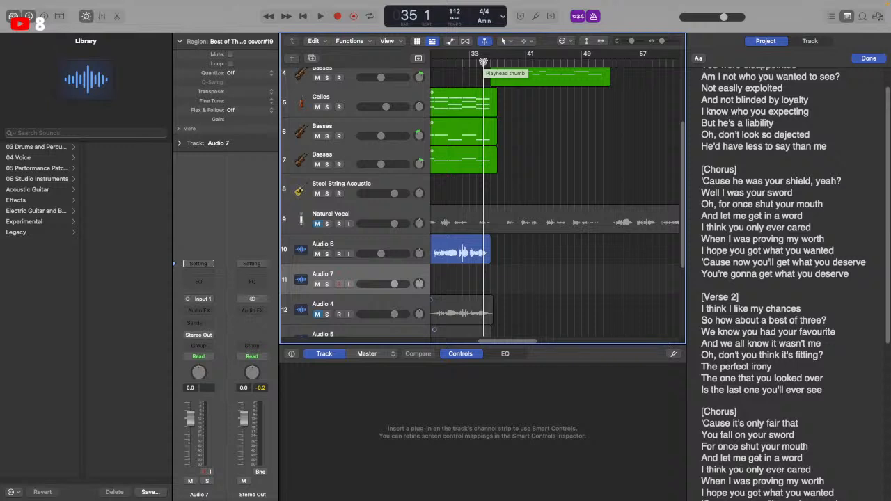
left_click_drag(483, 62, 477, 69)
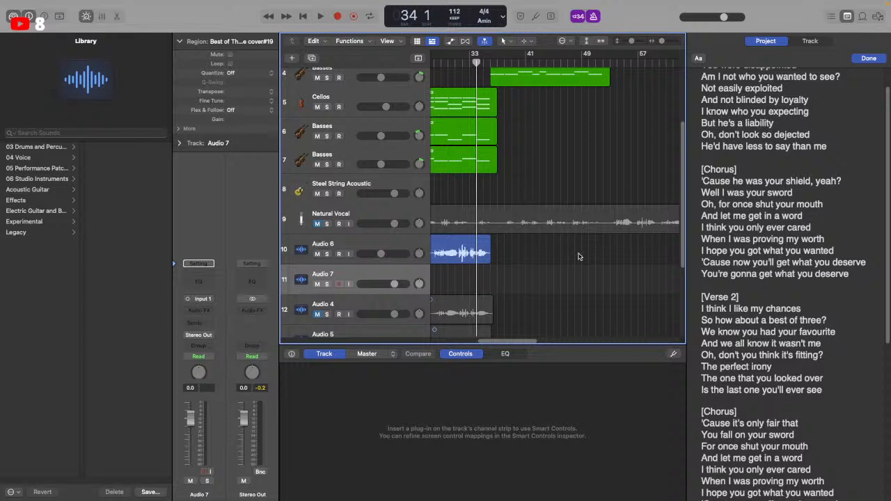
Copy the three chorus regions on the Cellos and Basses tracks 5 to 7 and paste them at about bar 52
scroll(576, 121, "up", 1)
left_click_drag(546, 175, 476, 120)
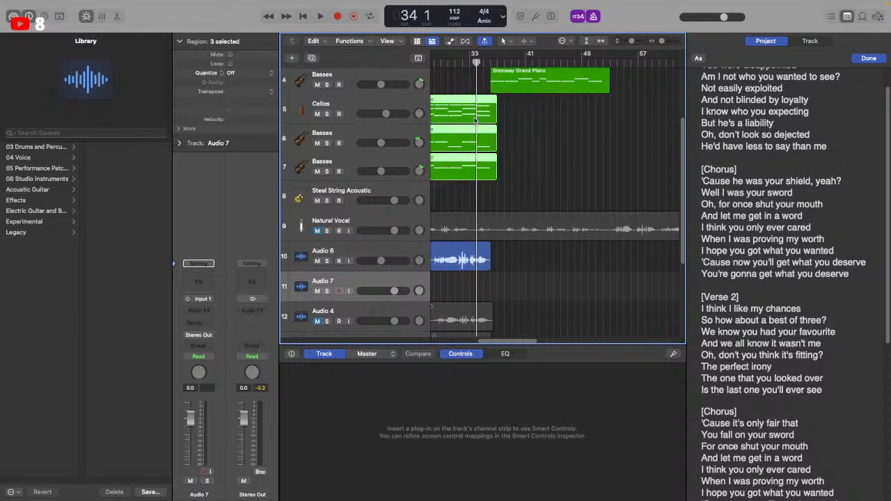
left_click(606, 61)
left_click_drag(606, 61, 599, 62)
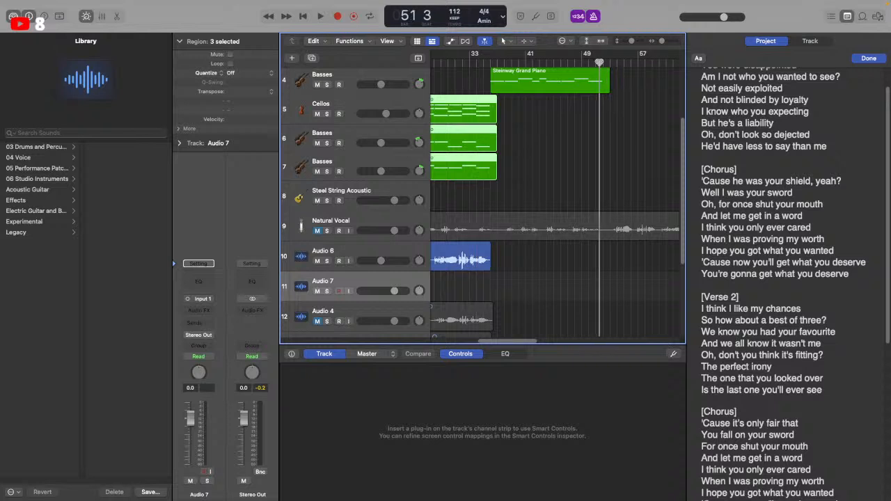
scroll(611, 98, "left", 8)
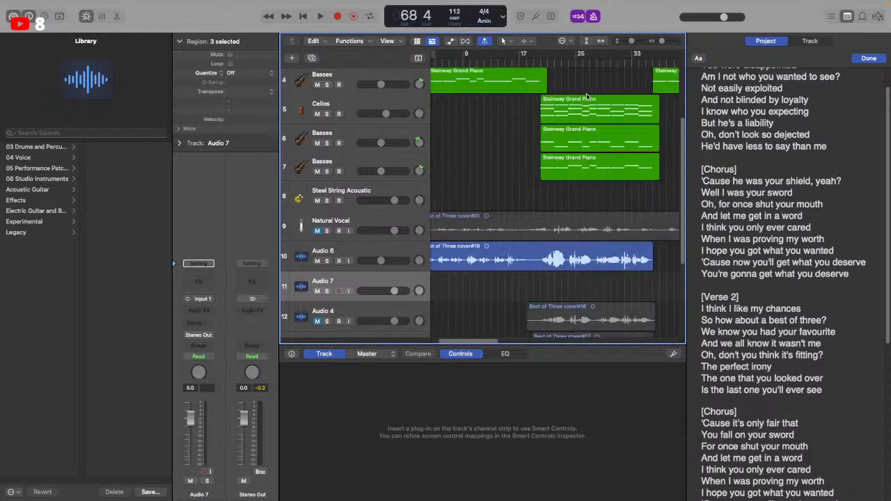
Try recording a vocal take on the Audio 7 track from bar 35 and discard it
scroll(612, 97, "right", 4)
left_click(540, 62)
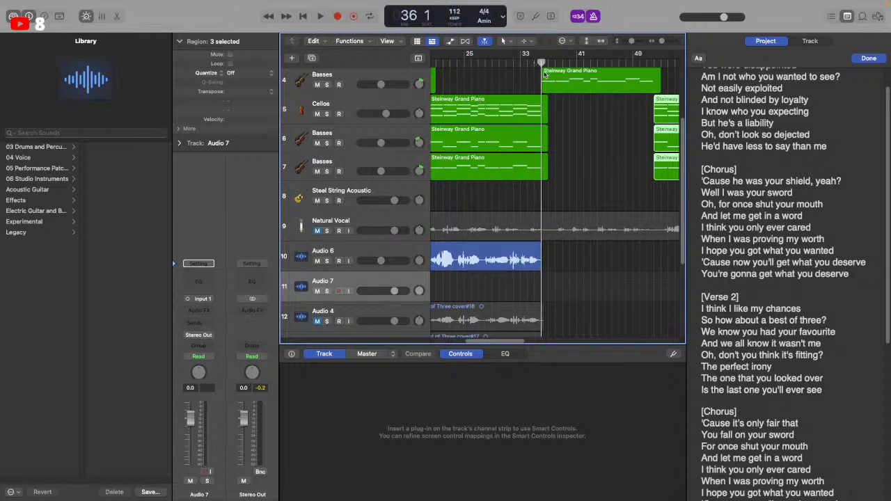
left_click(535, 63)
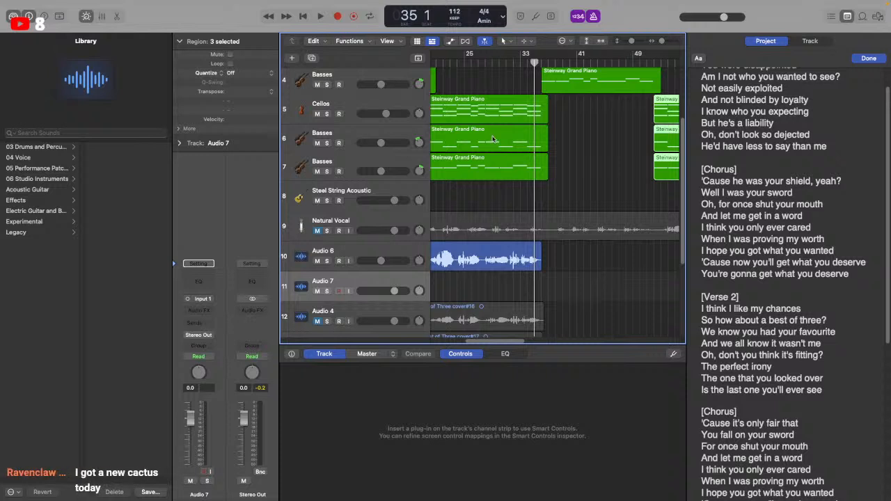
key("r")
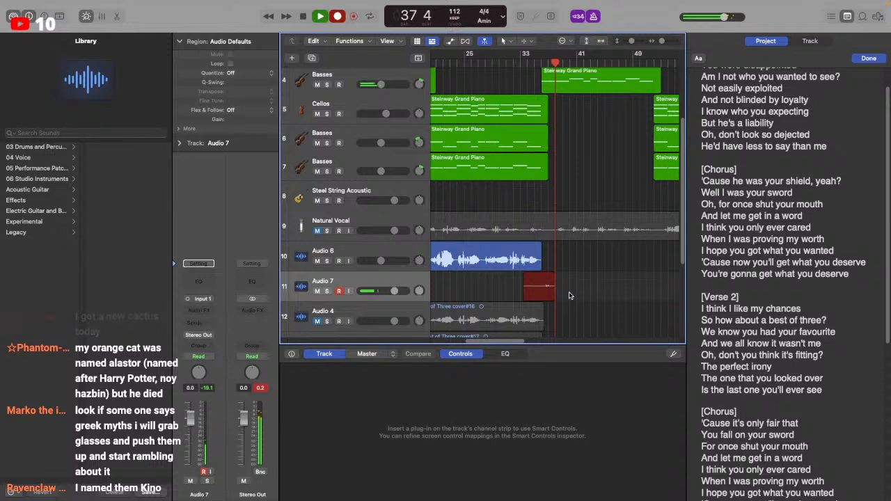
key("space")
key("Delete")
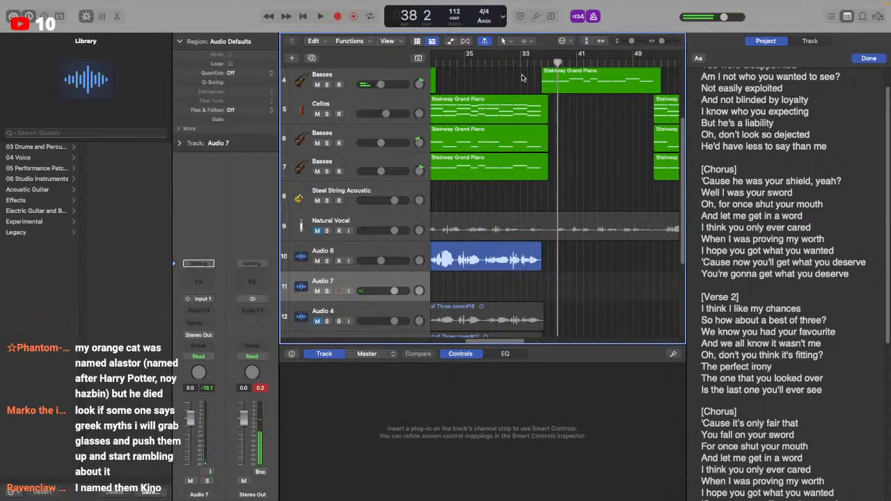
Play back the lead-in to Verse 2 from around bar 35 and return the playhead to about bar 33
key("space")
scroll(613, 177, "right", 5)
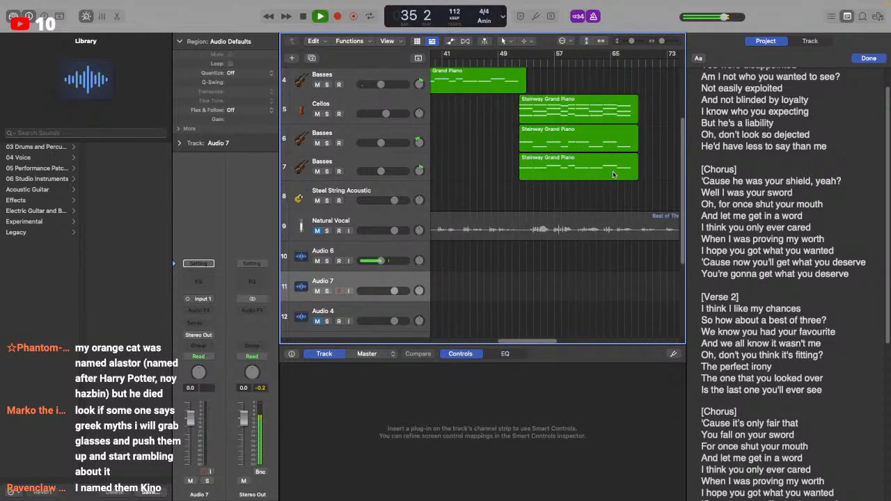
scroll(557, 143, "left", 5)
key("space")
left_click(467, 63)
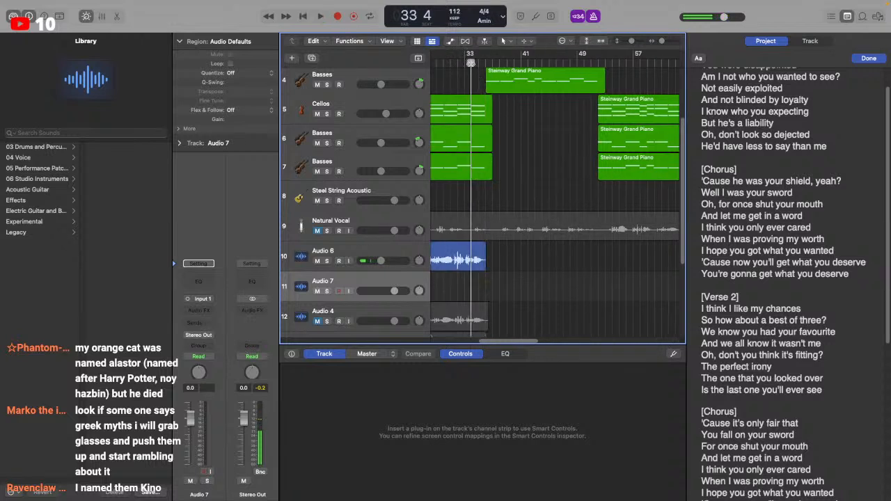
Record the Verse 2 and second chorus vocals on the Audio 7 track from about bar 33 to bar 67
key("r")
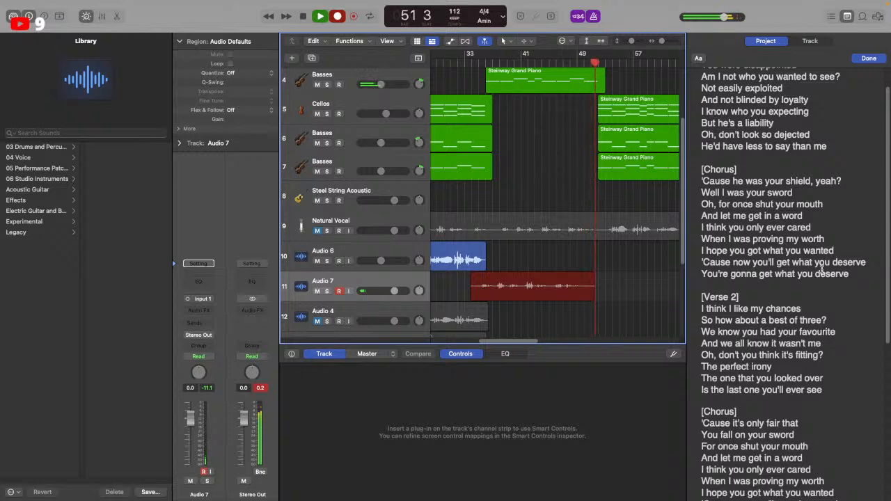
scroll(846, 321, "down", 5)
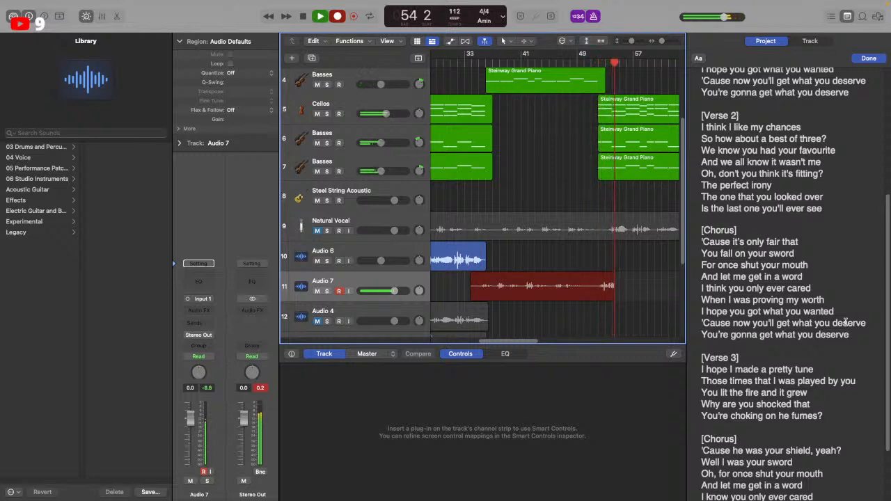
scroll(846, 321, "down", 1)
scroll(846, 321, "down", 1)
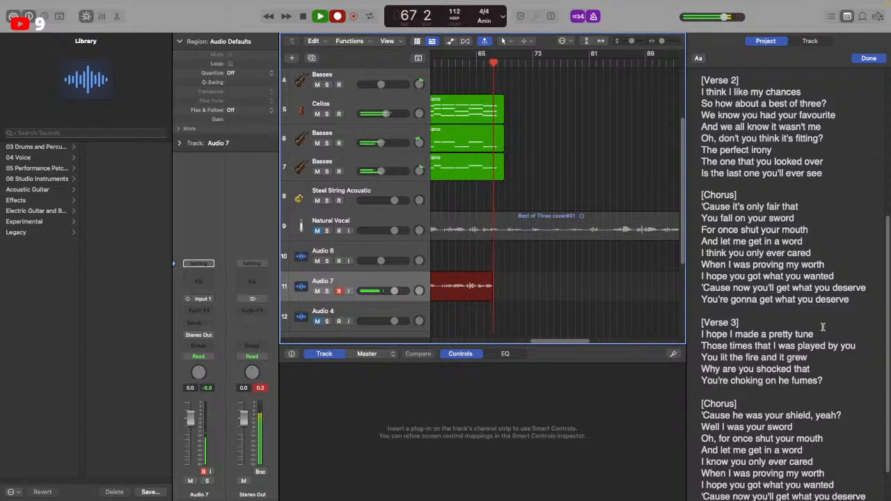
key("space")
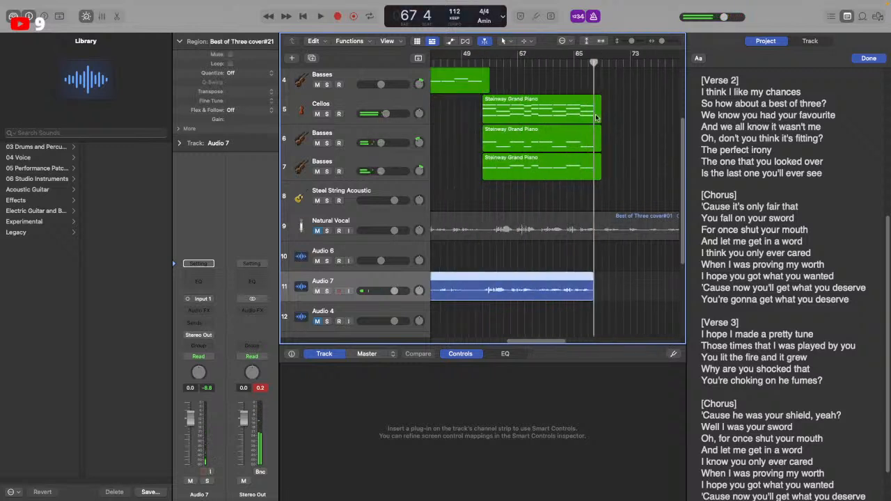
Raise the Audio 6 track's volume to about +0.3 dB and add a new audio track directly below it
left_click(580, 63)
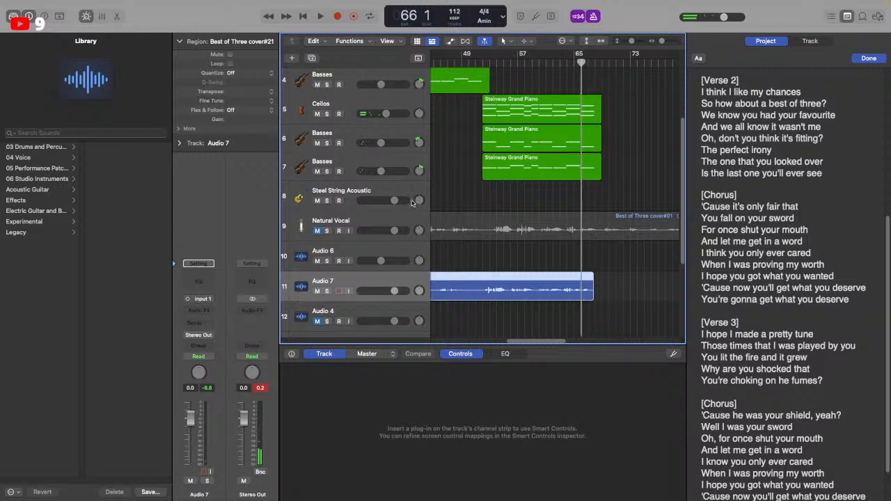
left_click(400, 252)
left_click_drag(385, 262, 392, 261)
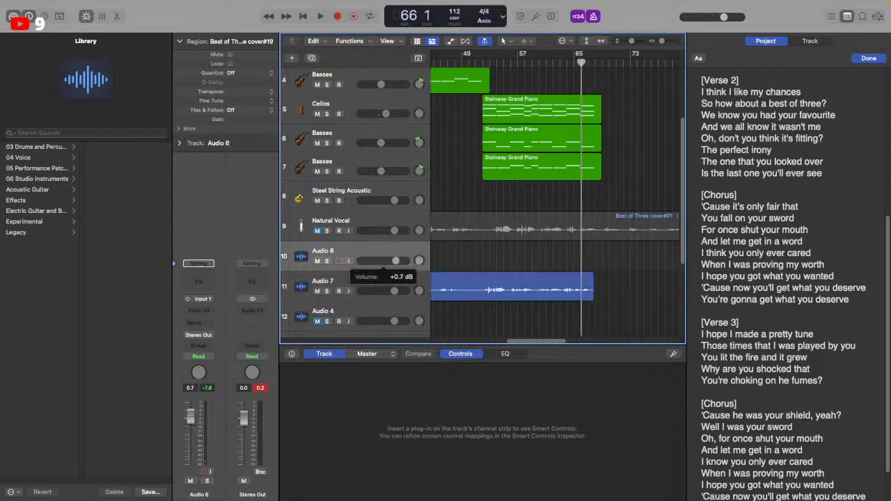
right_click(416, 252)
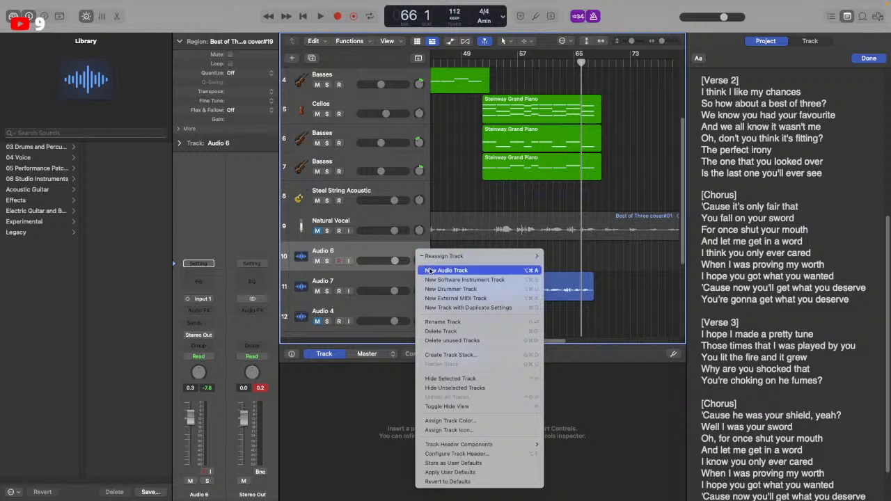
left_click(431, 269)
Record the Verse 3 vocals on the Audio 8 track from about bar 64 to bar 78, discarding the short take started at bar 66
key("r")
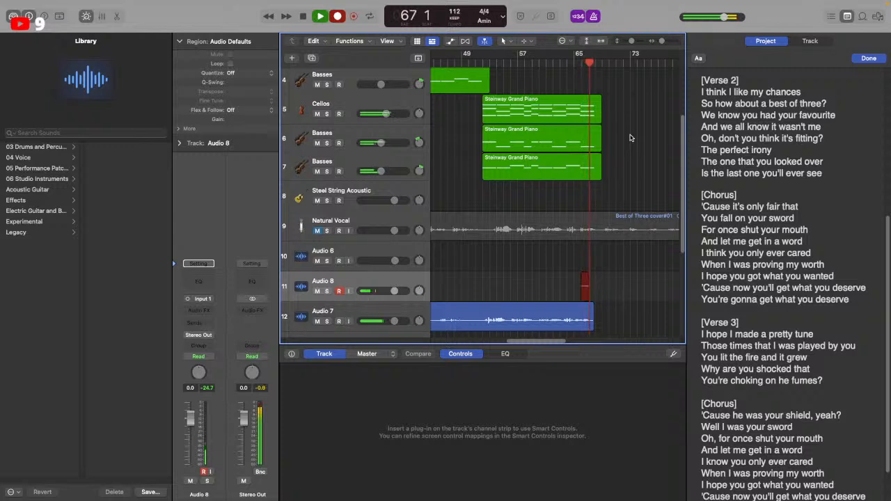
key("super+period")
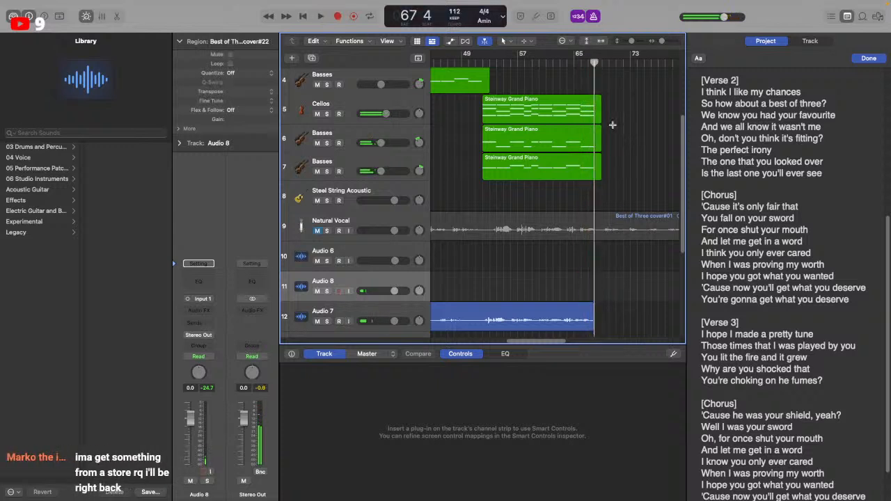
left_click(570, 64)
key("r")
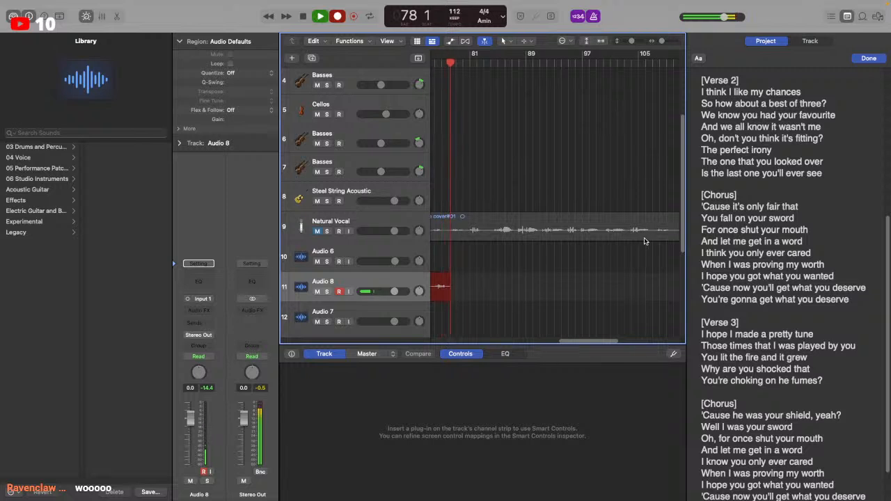
scroll(654, 233, "left", 5)
key("space")
Set the playhead to bar 65, at the start of the Audio 8 recording, and save the project
scroll(653, 243, "down", 3)
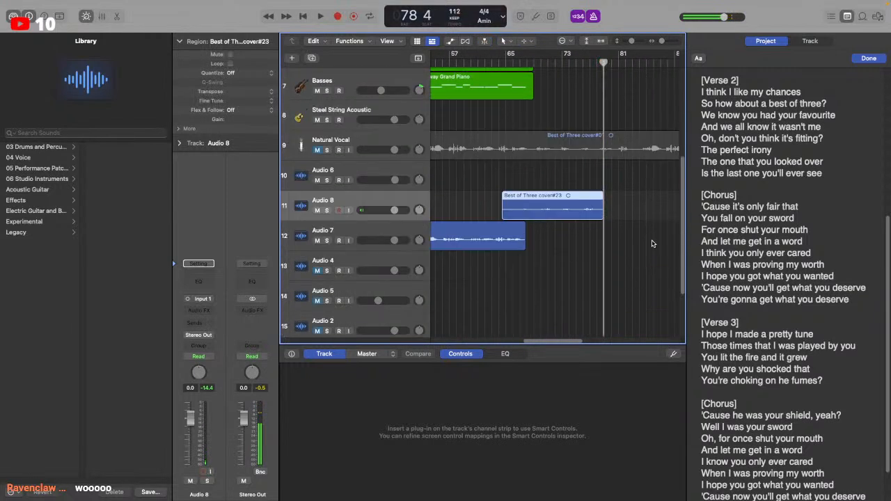
scroll(833, 311, "down", 3)
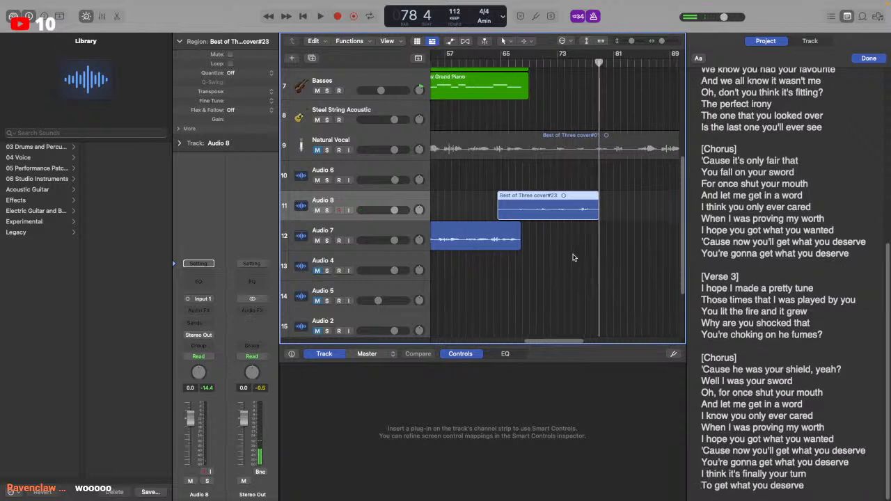
scroll(616, 276, "left", 3)
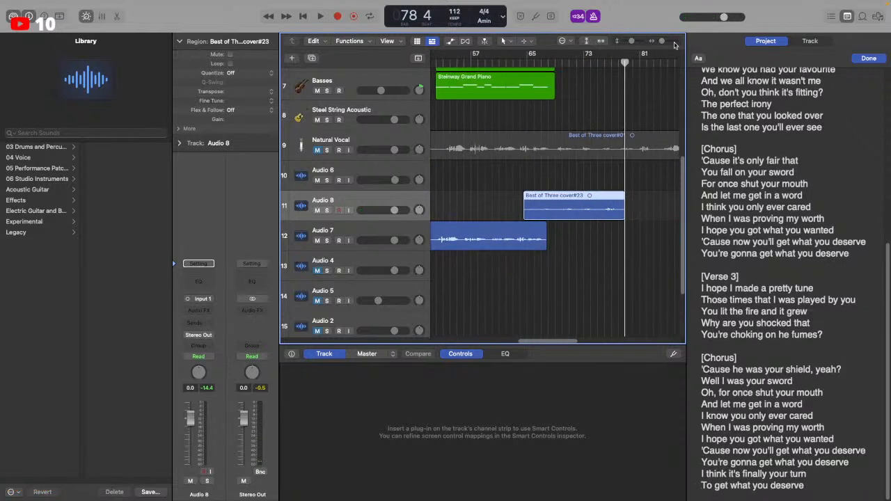
left_click_drag(663, 42, 659, 42)
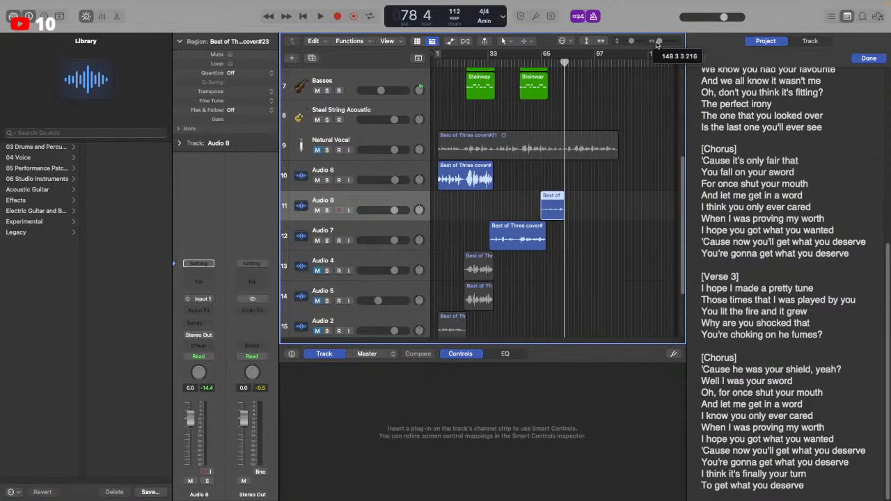
left_click(542, 63)
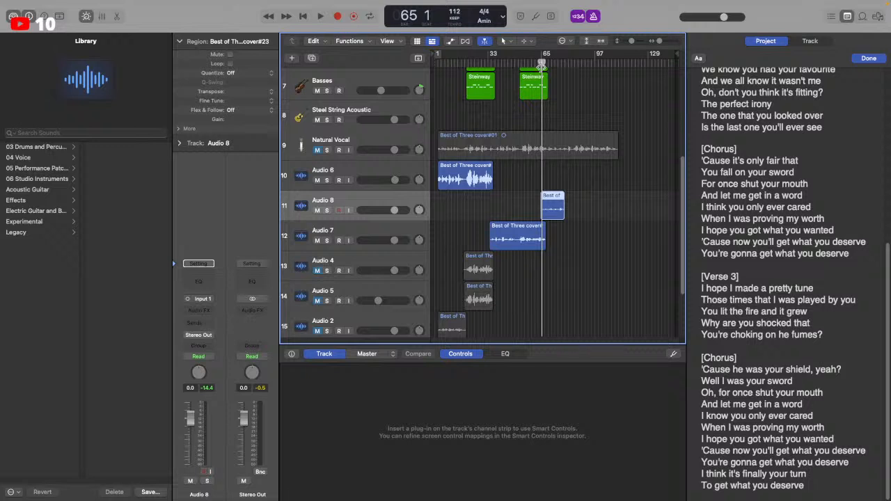
mouse_move(134, 3)
left_click(68, 5)
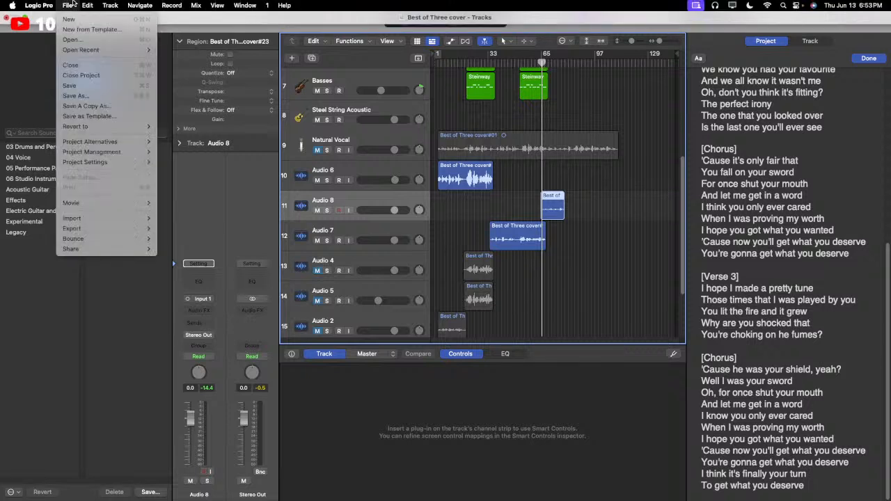
left_click(78, 85)
Briefly play back the project from bar 65 and return the playhead to bar 63
key("space")
key("space")
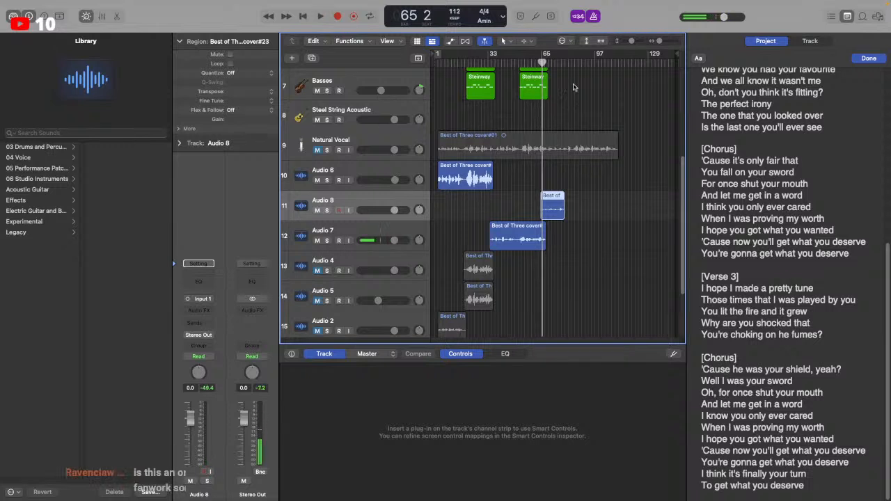
left_click_drag(542, 61, 539, 61)
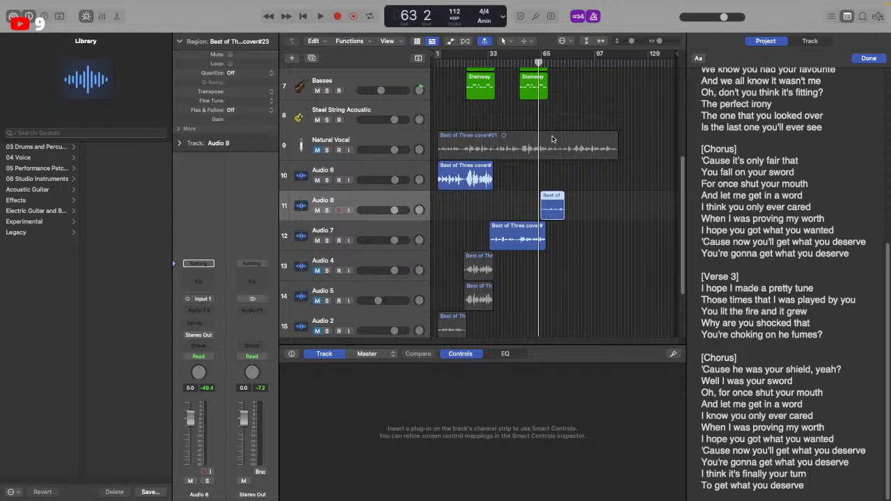
Move the Audio 7 track directly below Audio 6, above Audio 8, and clear the region selection
left_click_drag(371, 236, 381, 206)
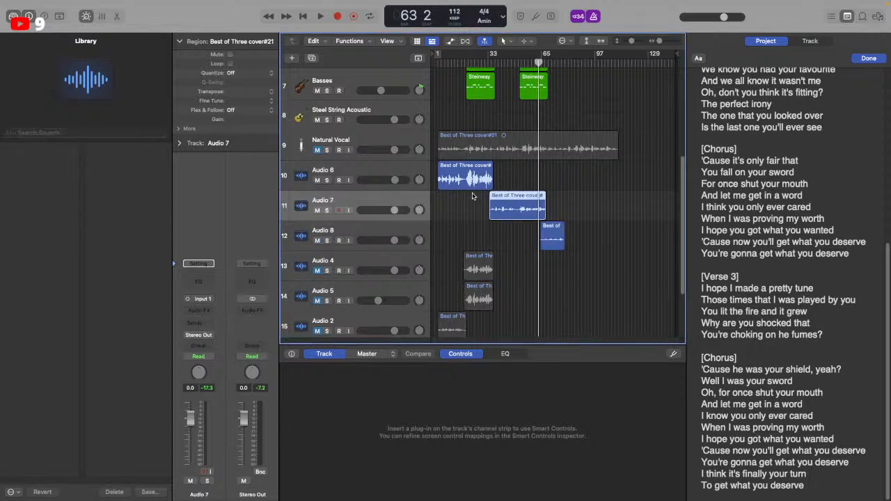
left_click(571, 205)
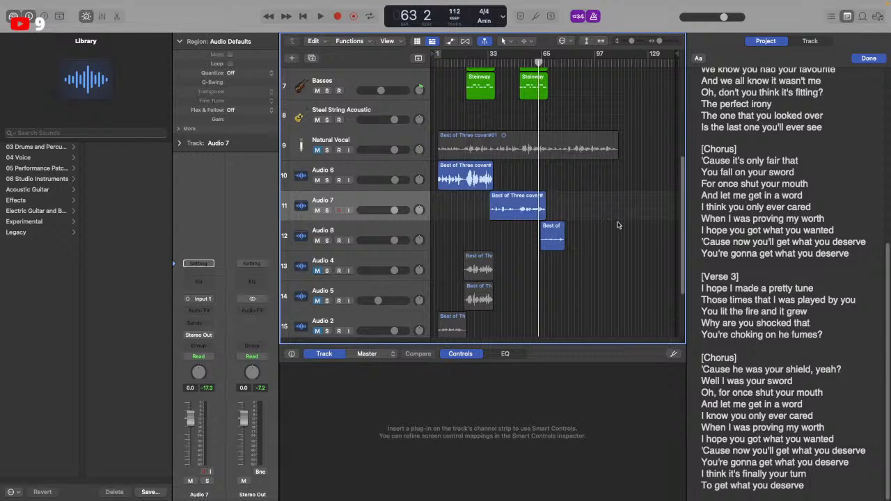
left_click_drag(546, 216, 547, 216)
left_click(559, 214)
Play back the lead-in to the second chorus and stop with the playhead at bar 51
left_click_drag(510, 62, 518, 62)
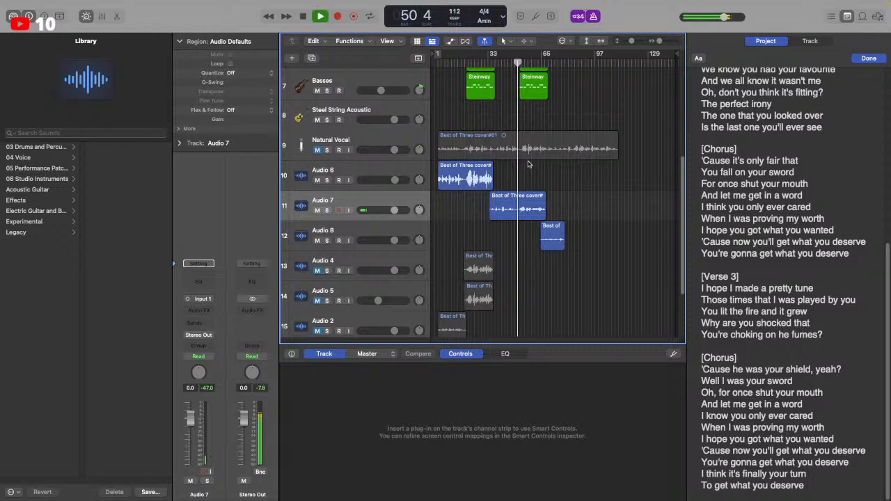
left_click(519, 64)
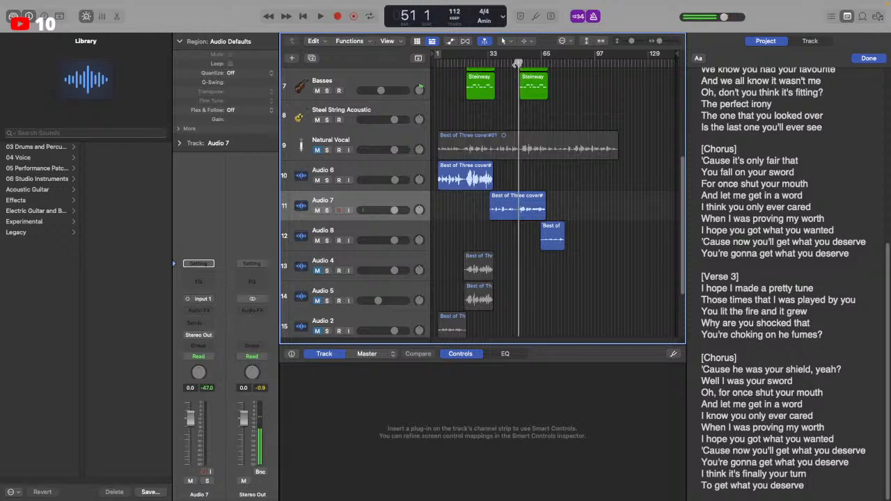
left_click_drag(518, 64, 519, 64)
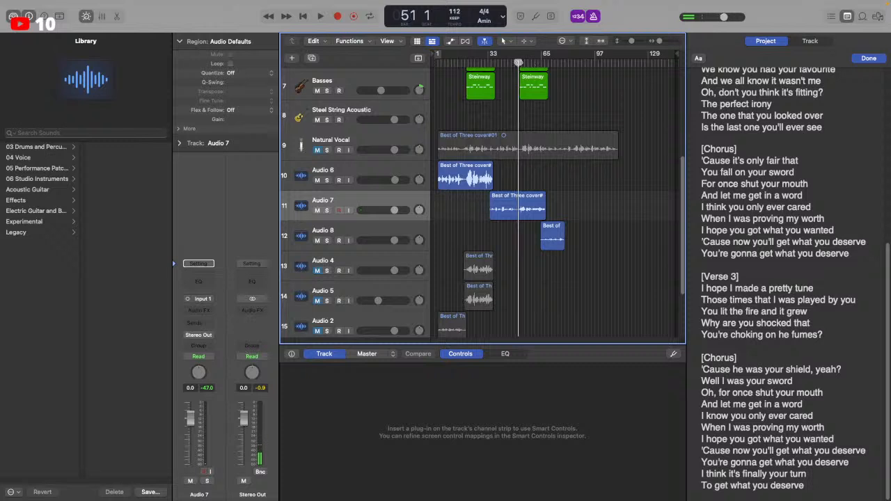
Examine the layout of the verse and chorus sections by moving the playhead between their boundaries
left_click(550, 64)
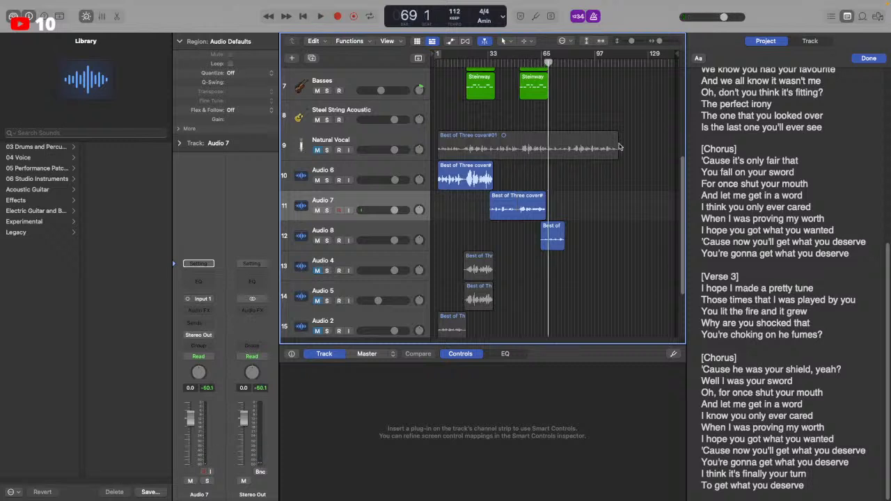
left_click(540, 63)
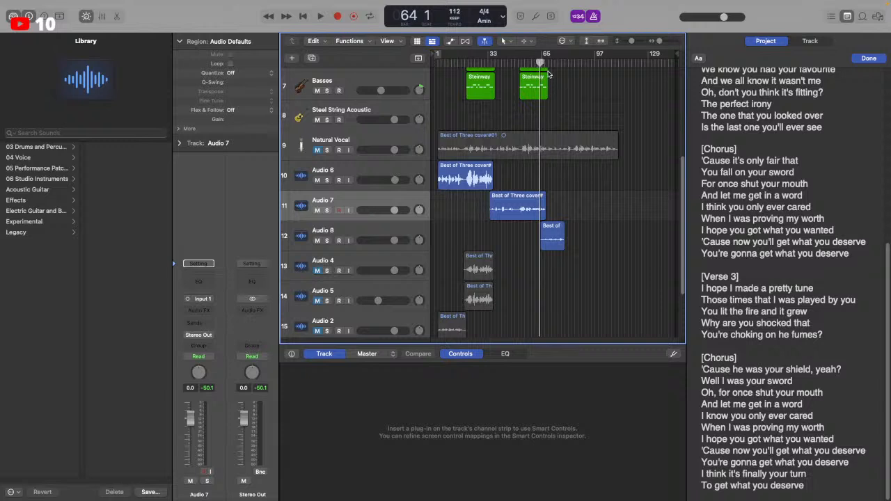
left_click(538, 64)
left_click(433, 63)
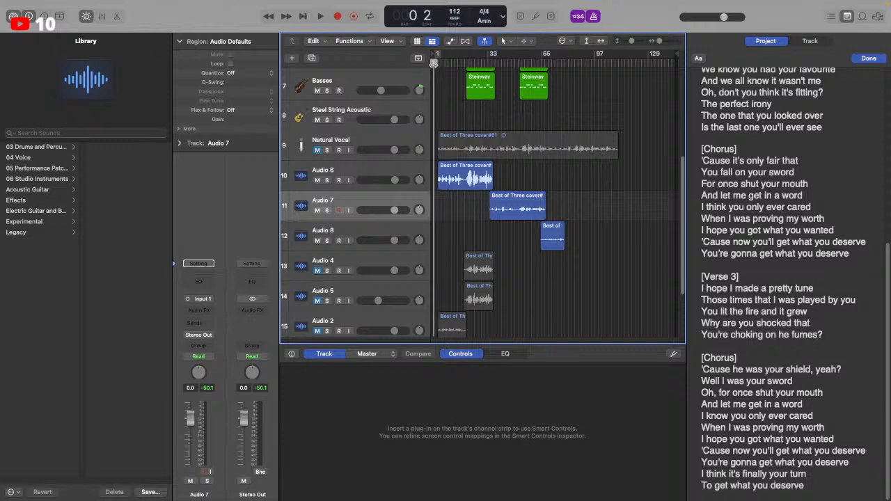
left_click(512, 63)
left_click(530, 63)
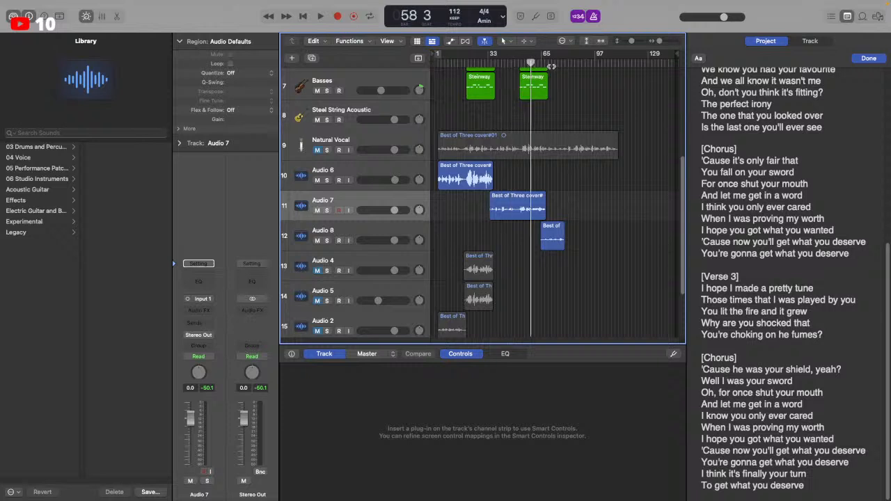
left_click(551, 63)
scroll(580, 294, "up", 1)
scroll(580, 294, "up", 5)
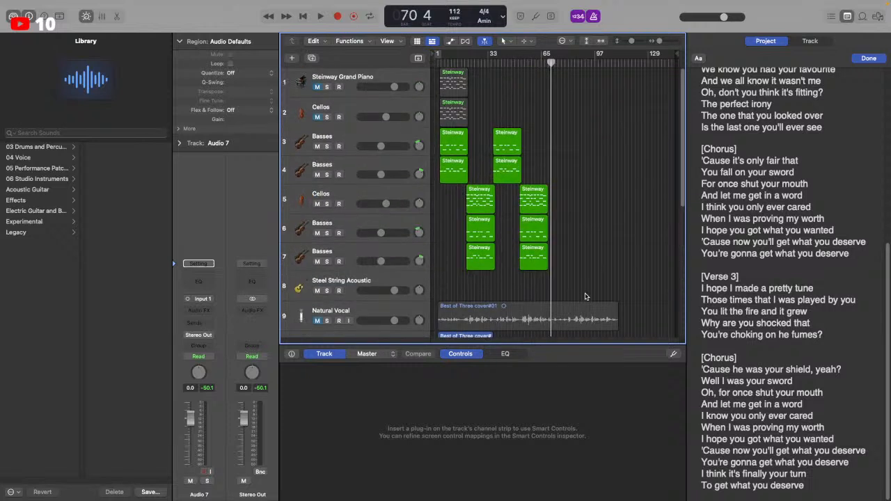
left_click(541, 63)
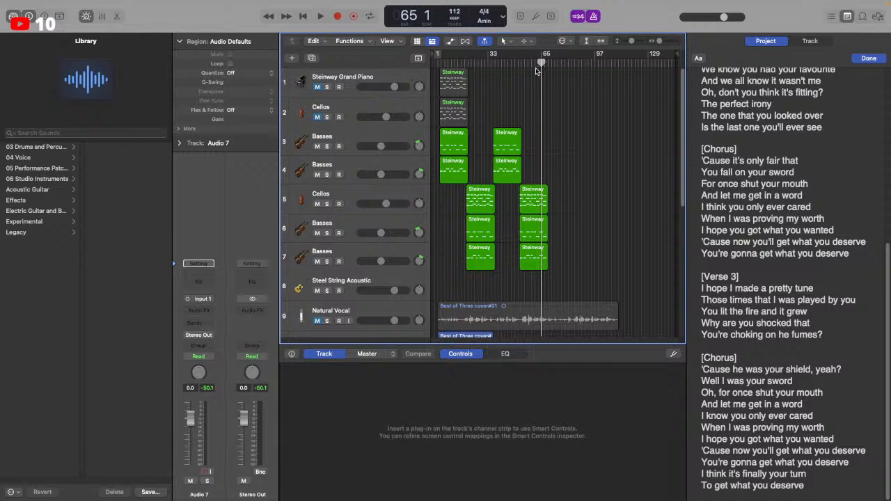
left_click(493, 63)
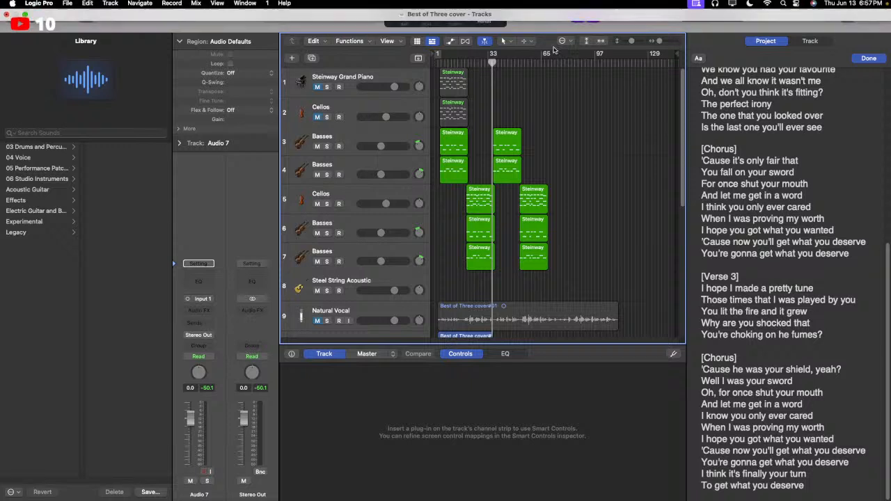
left_click(488, 63)
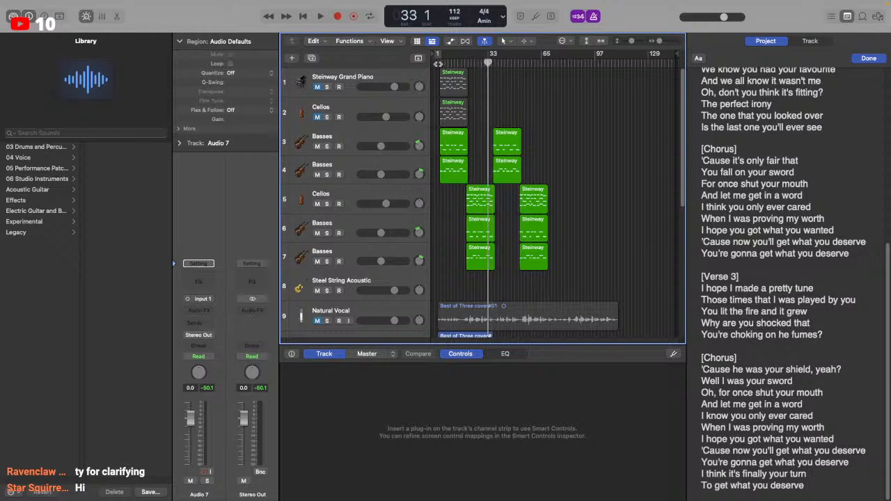
left_click(438, 63)
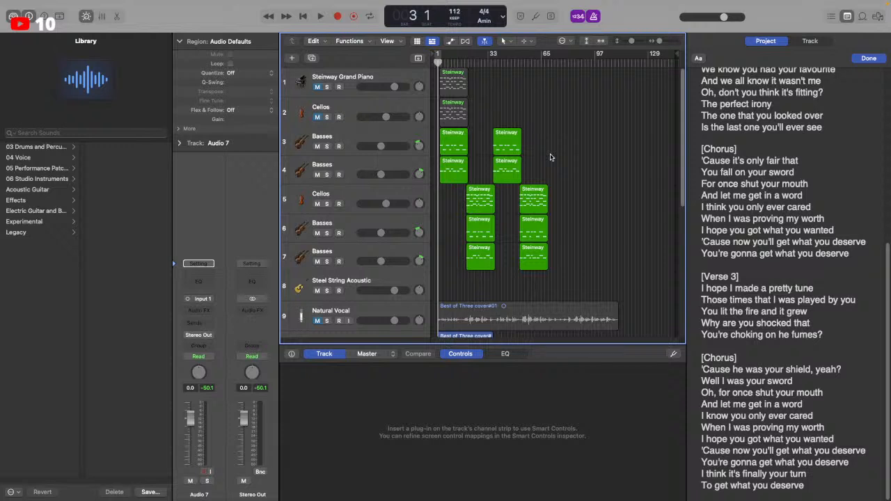
left_click_drag(478, 63, 466, 64)
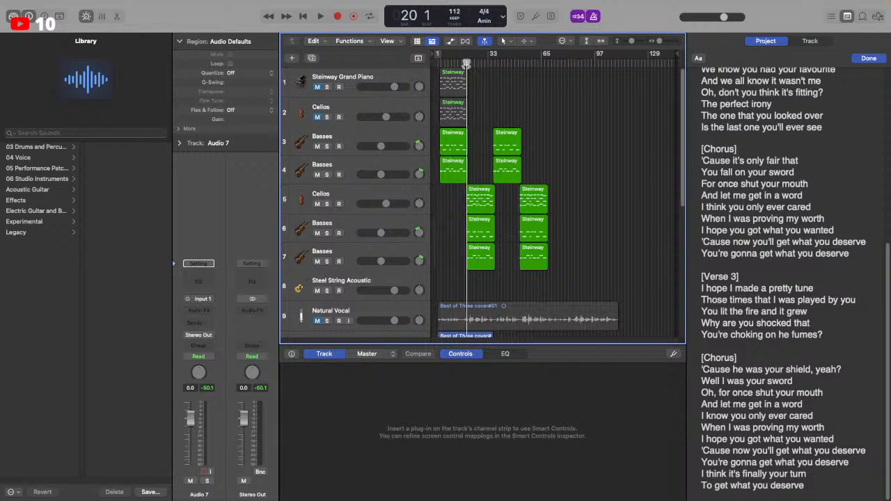
left_click(443, 66)
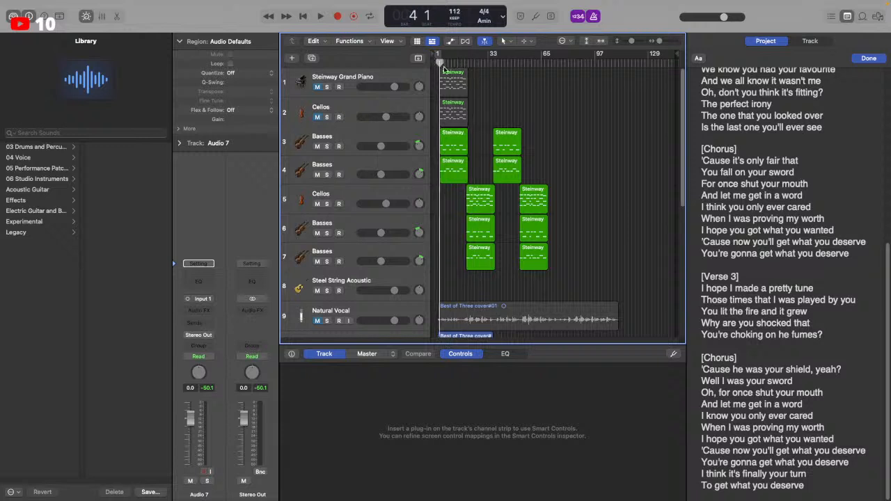
left_click(465, 63)
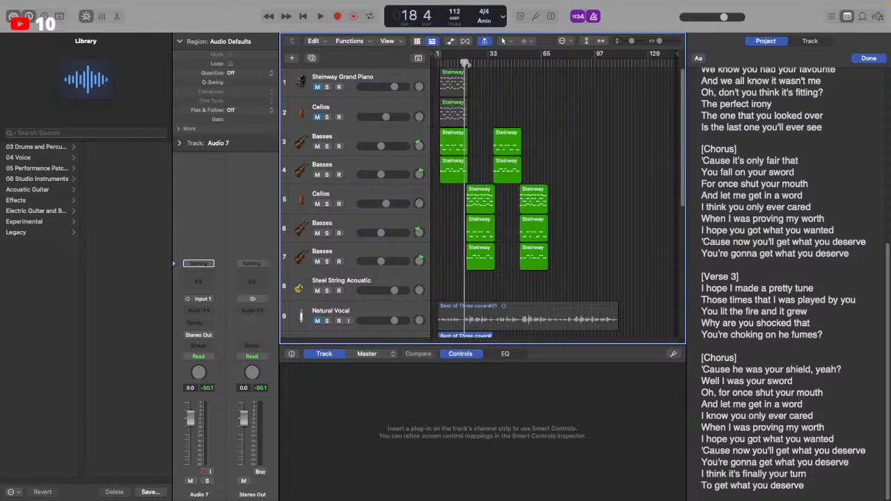
Compare the bar positions of the second verse and second chorus strings by moving the playhead across them
left_click_drag(466, 63, 522, 63)
left_click(542, 63)
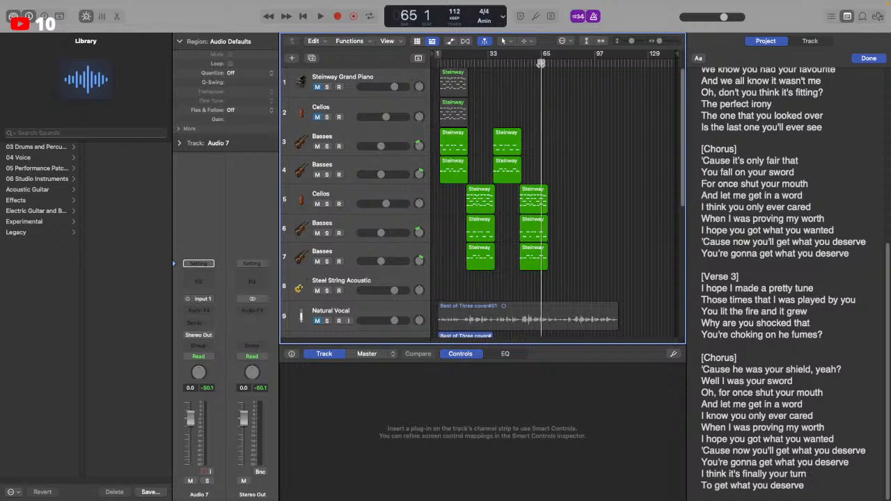
left_click_drag(541, 167, 514, 152)
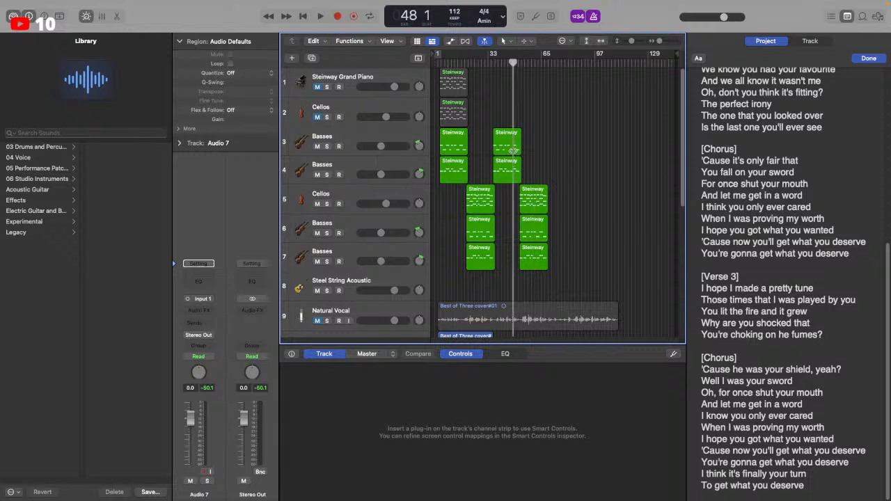
left_click(548, 62)
Copy the second chorus's Cellos and two Basses regions and paste them at bar 79, where the Audio 8 vocal ends
left_click_drag(576, 268, 541, 202)
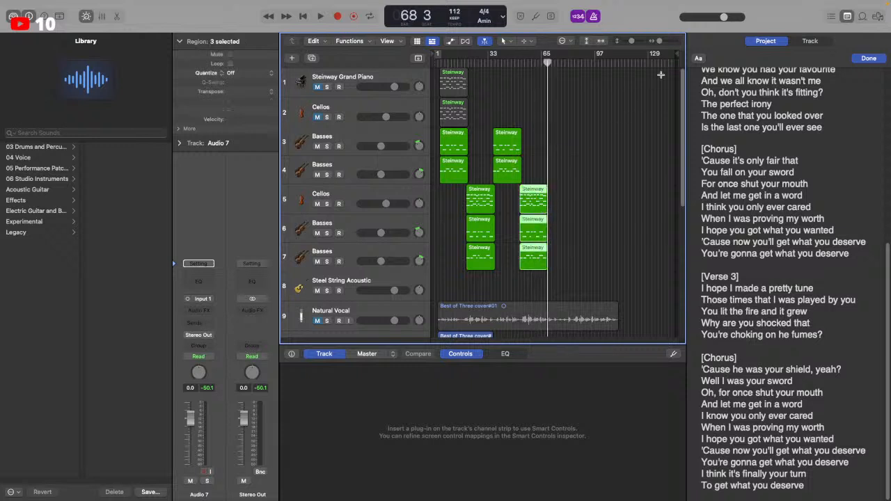
left_click(670, 43)
key("space")
scroll(630, 177, "right", 3)
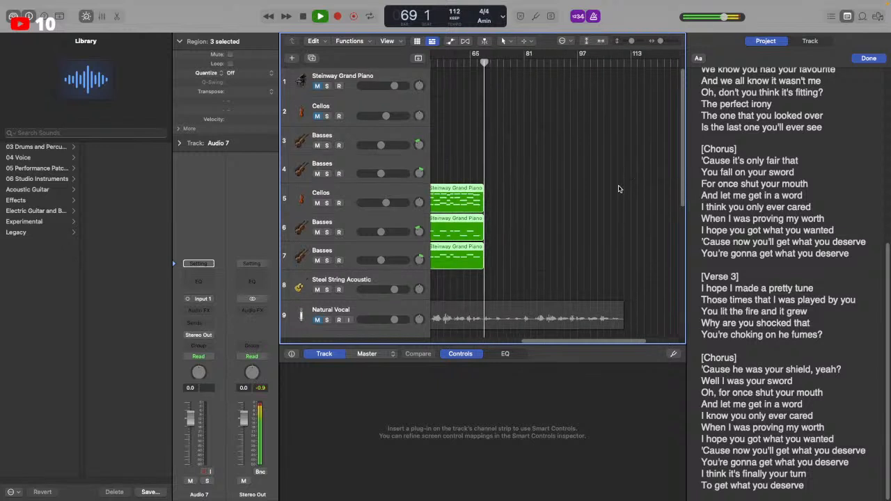
scroll(630, 177, "down", 3)
left_click(524, 63)
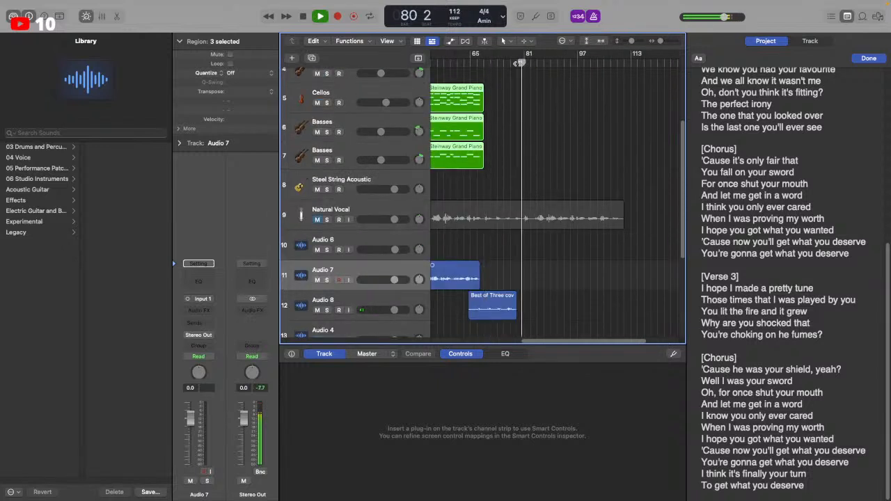
left_click_drag(521, 63, 510, 65)
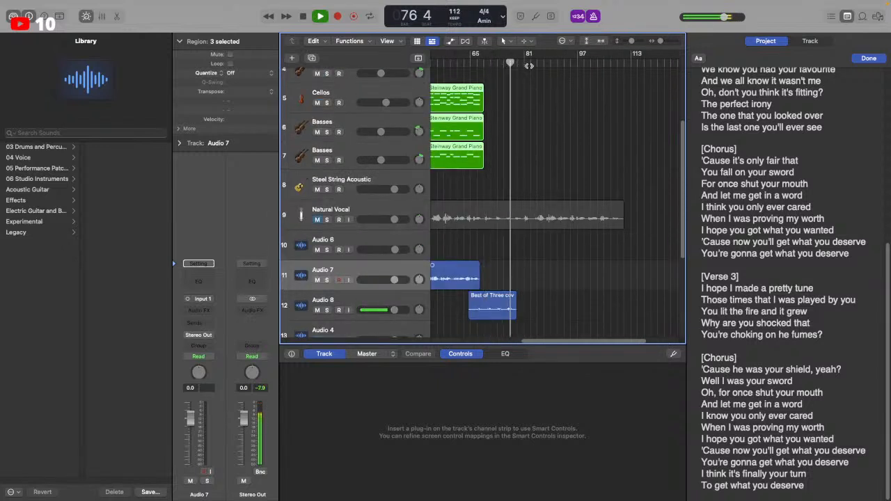
left_click(666, 42)
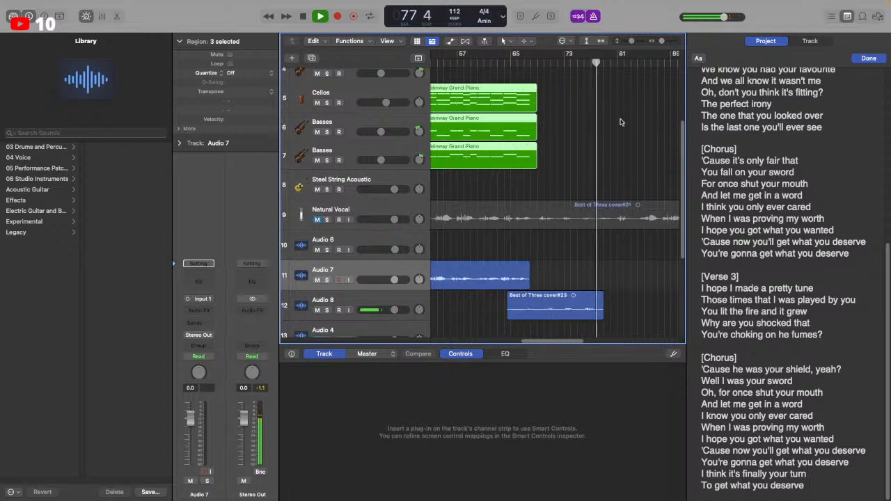
key("space")
left_click(601, 64)
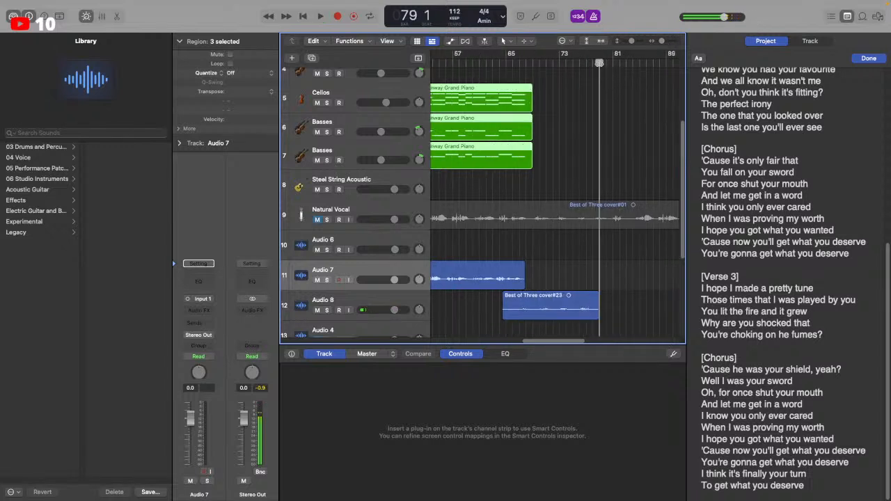
key("super+v")
Try shifting the pasted final chorus string regions one bar later during playback, and return them to bar 79
left_click(505, 62)
key("space")
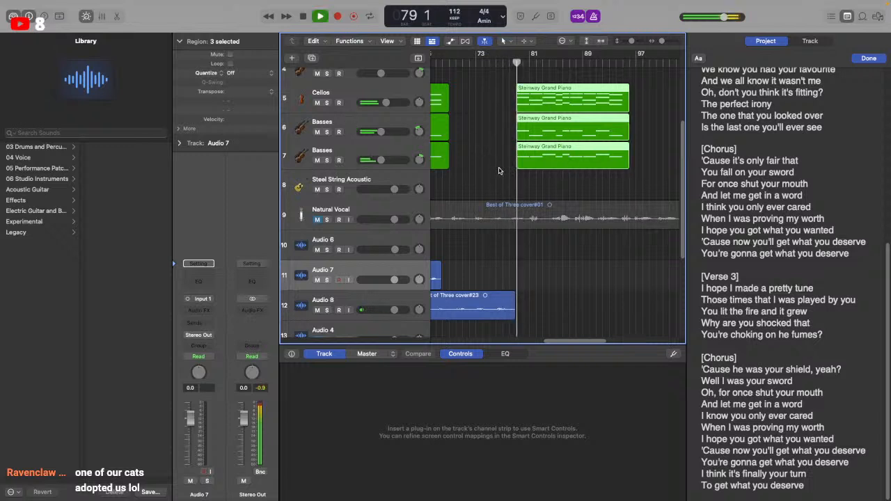
left_click_drag(557, 96, 571, 97)
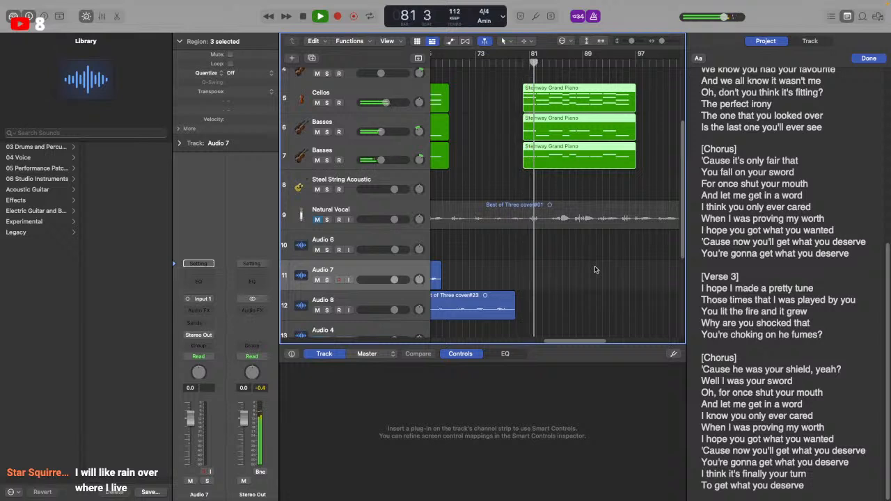
key("space")
left_click_drag(613, 183, 523, 103)
Record the final chorus vocal on Audio 7 from bar 77 to just past bar 107
left_click(501, 62)
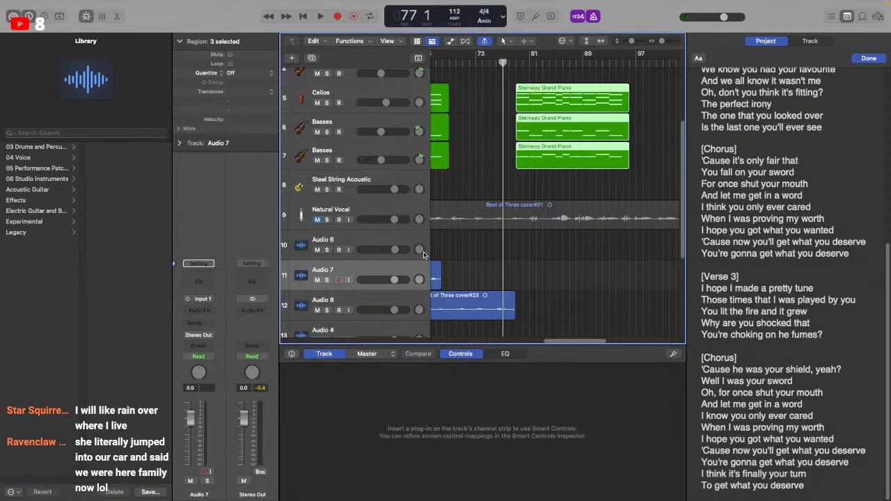
left_click(537, 270)
key("r")
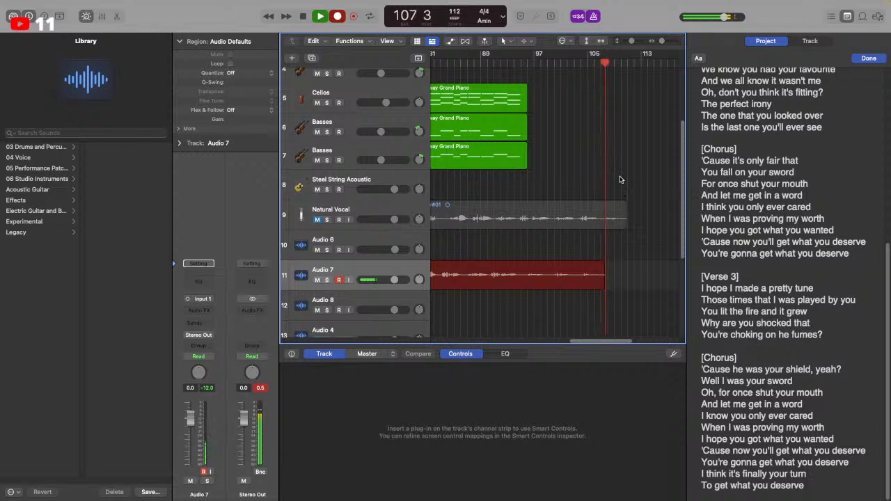
key("space")
Trim the new Audio 7 vocal region to start at bar 79 and end just past bar 106, checking it by playback
left_click_drag(615, 287, 607, 287)
left_click(604, 69)
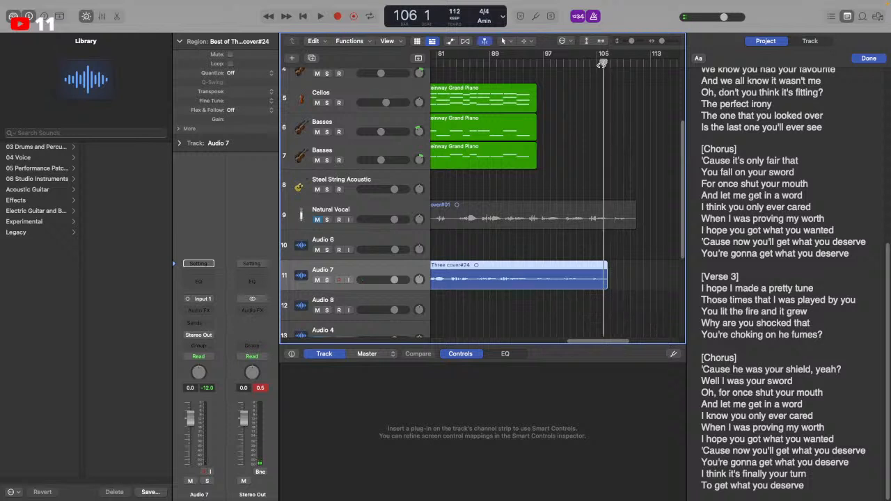
key("space")
scroll(597, 222, "left", 5)
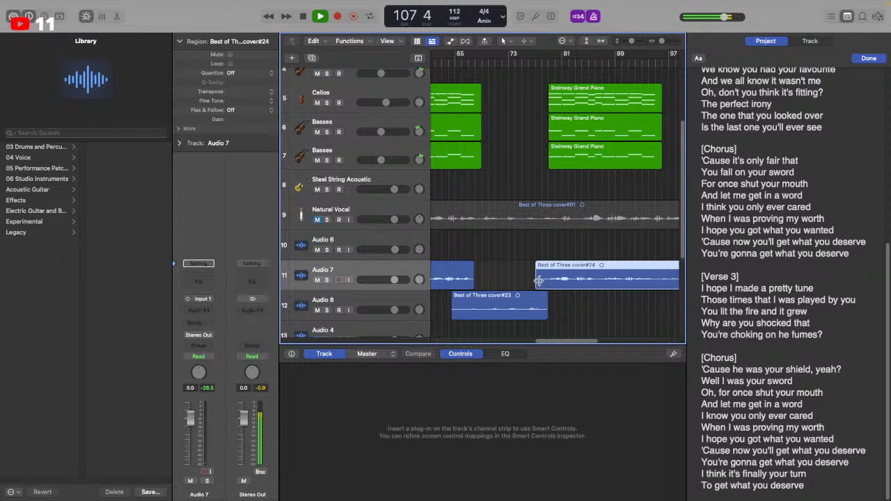
left_click_drag(542, 284, 548, 284)
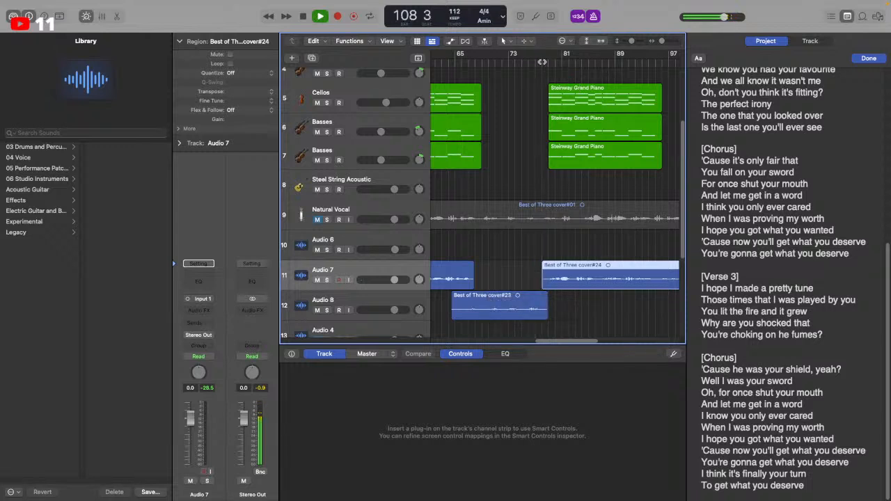
left_click(546, 63)
left_click_drag(543, 285, 550, 286)
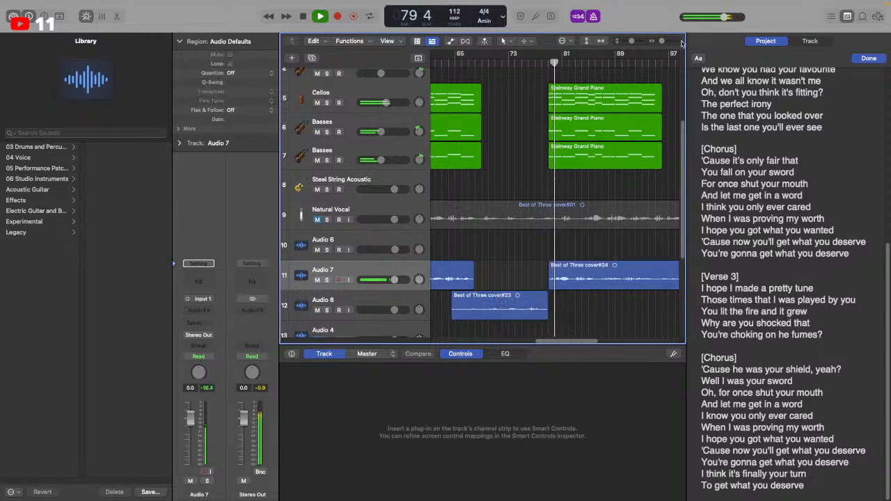
key("super+Left")
key("super+Left")
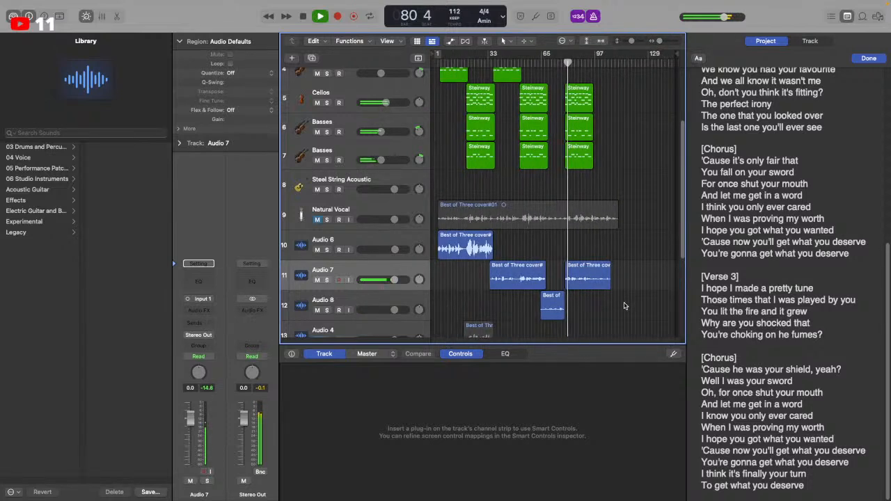
key("space")
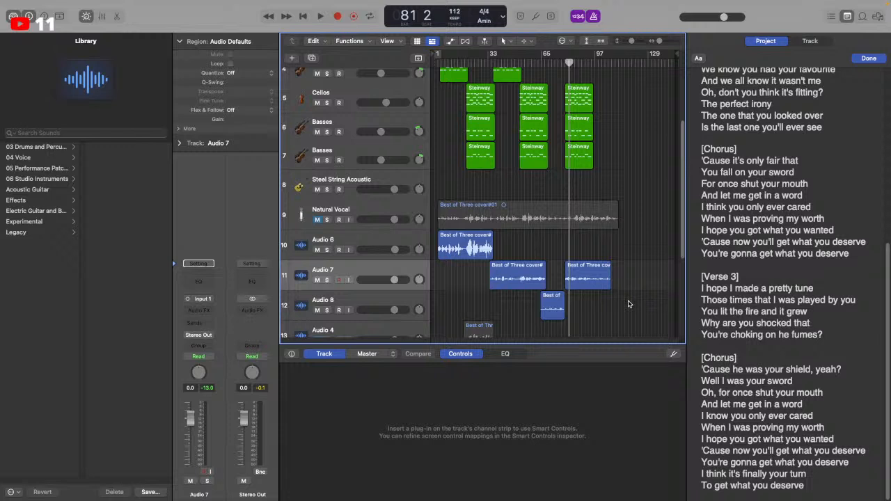
Check the final chorus section with the playhead and save the project
left_click(578, 63)
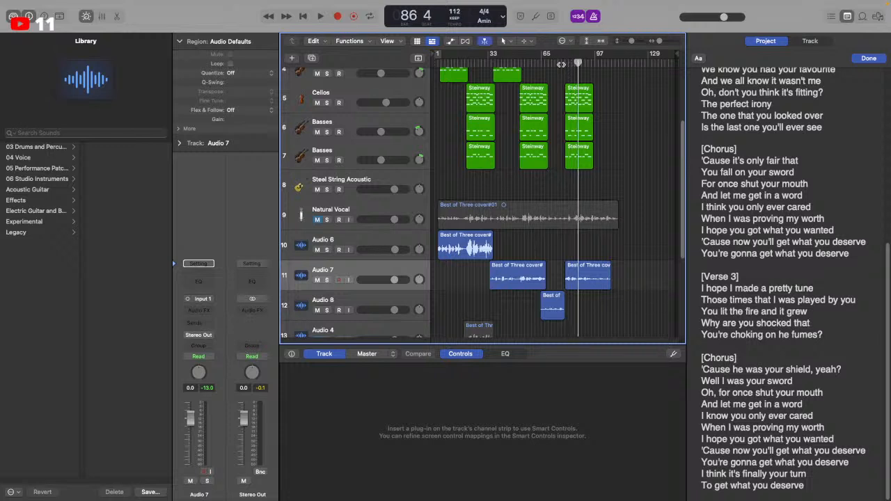
left_click(561, 64)
left_click(586, 63)
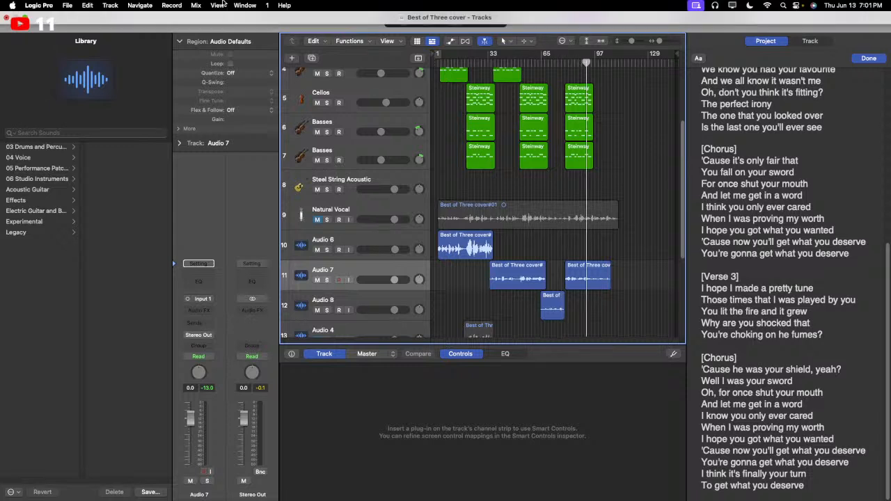
left_click(66, 5)
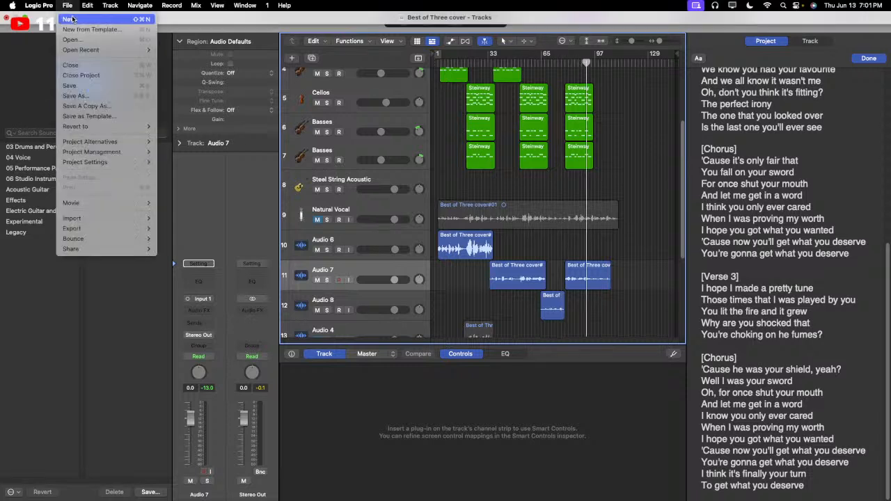
left_click(89, 85)
Switch the transport display to Beats & Time and read the time at the end of the last vocal region
left_click(437, 65)
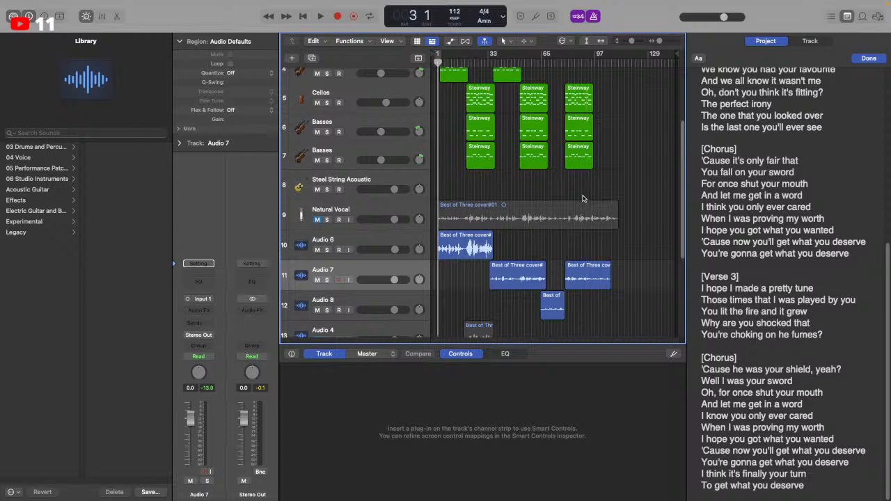
left_click(503, 16)
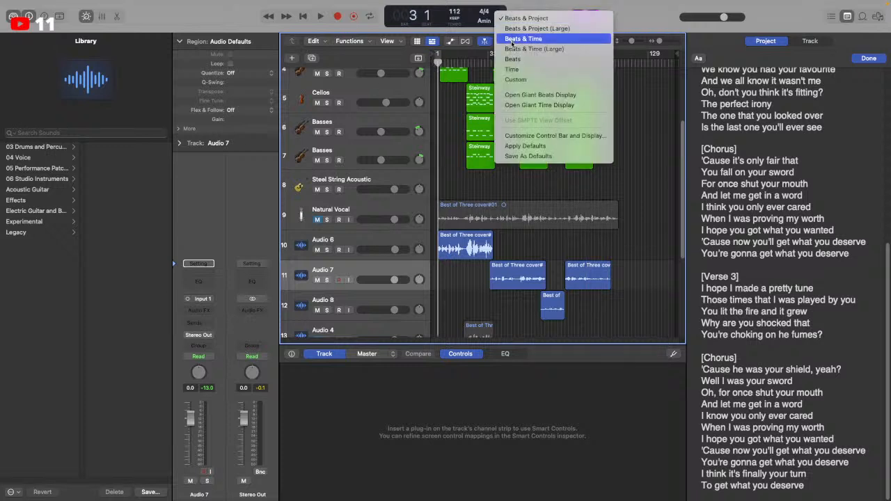
left_click(523, 39)
left_click_drag(599, 62, 609, 63)
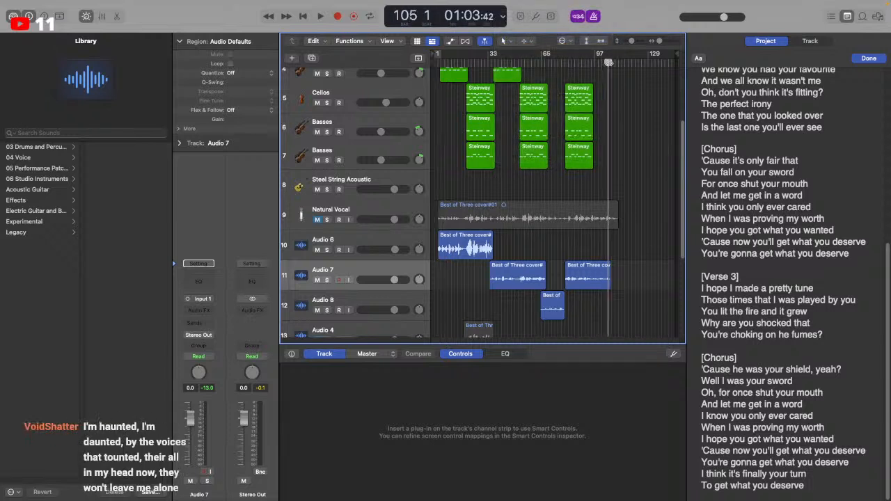
left_click(609, 63)
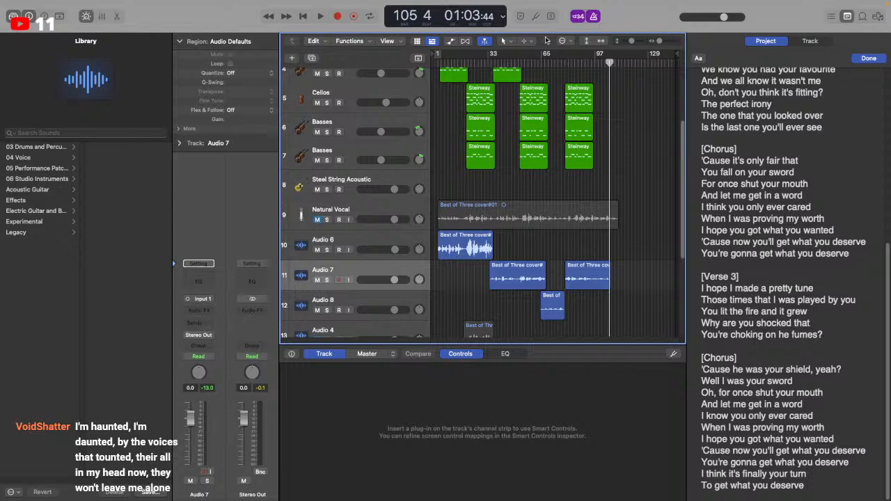
Switch the transport display back to Beats & Project
mouse_move(507, 4)
left_click(508, 19)
left_click(508, 19)
left_click(508, 19)
scroll(536, 49, "up", 2)
left_click(511, 10)
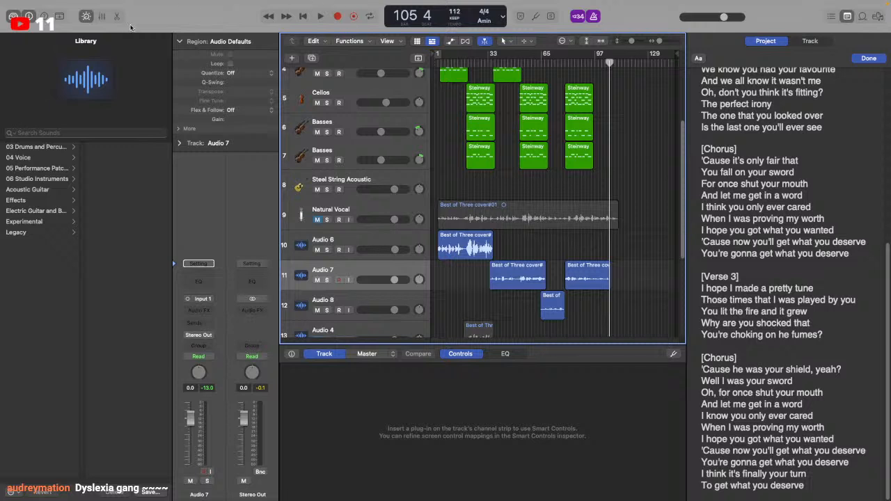
Save the project and check the song's start and end by placing the playhead at bars 2 and 106
left_click(68, 5)
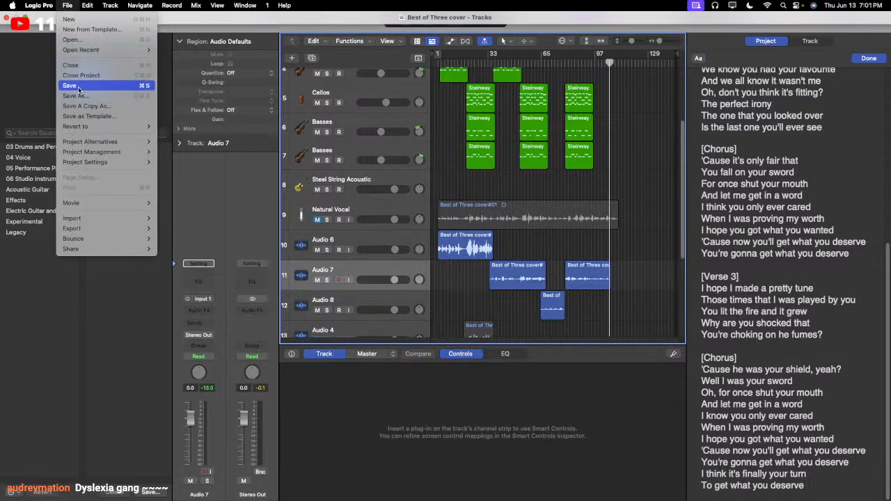
left_click(109, 88)
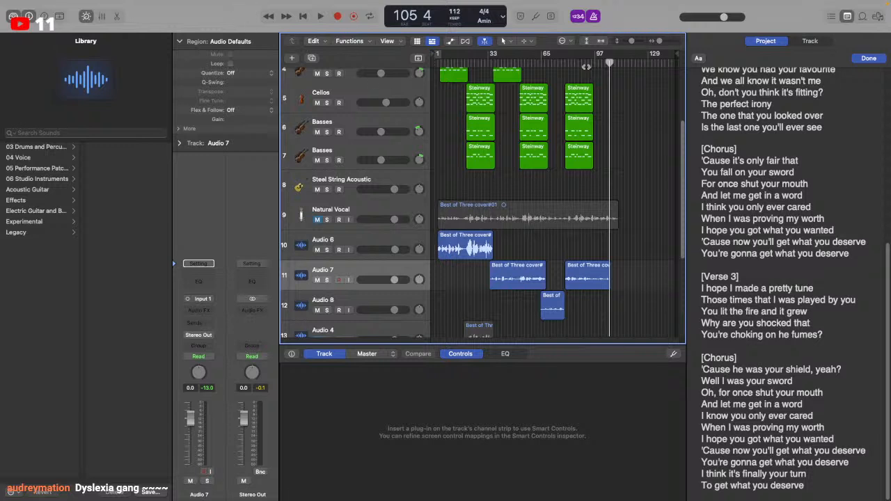
left_click_drag(586, 63, 610, 63)
left_click(437, 62)
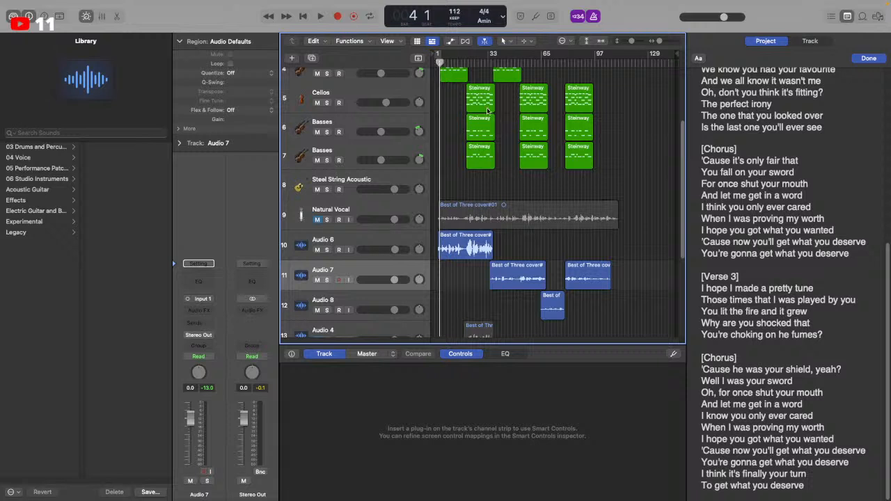
left_click(436, 62)
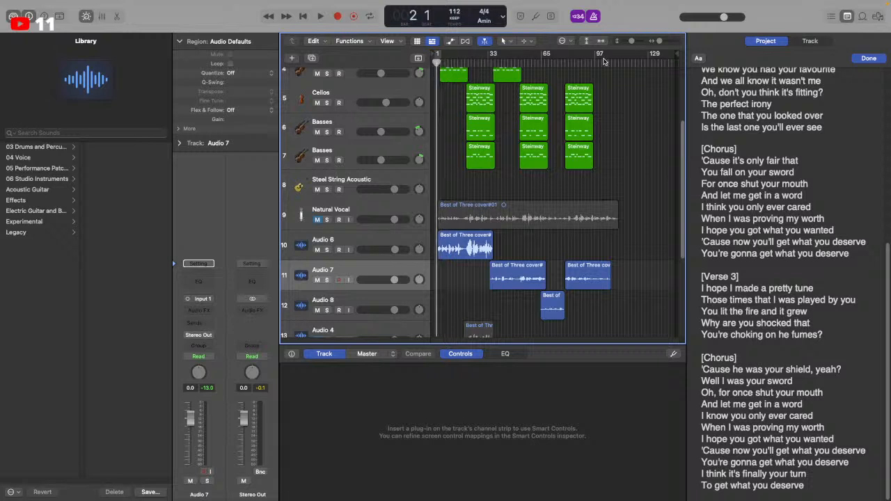
mouse_move(602, 61)
left_mouse_down()
mouse_move(592, 65)
mouse_move(610, 64)
left_mouse_up()
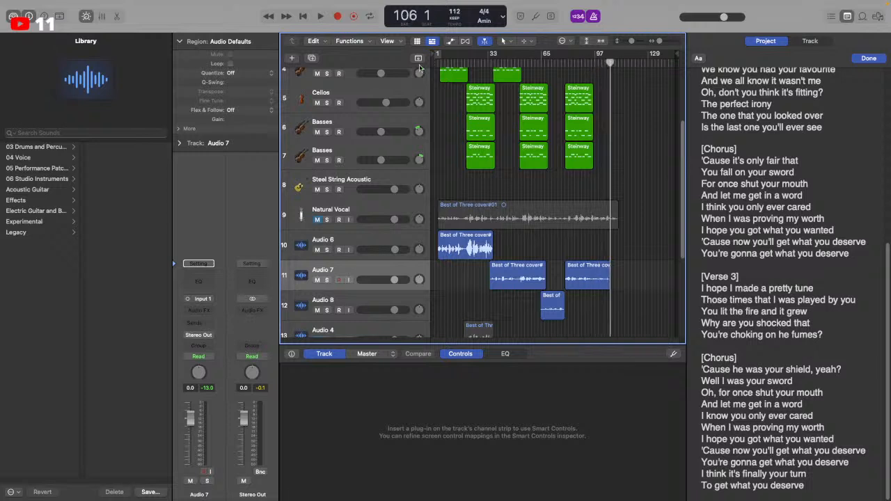
Save the project again and move the playhead to bar 92 in the final chorus
mouse_move(111, 2)
left_click(64, 5)
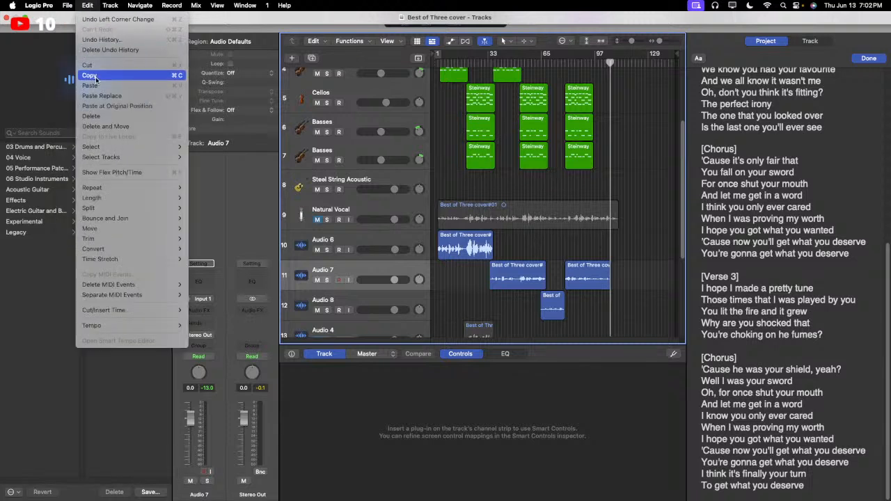
left_click(78, 85)
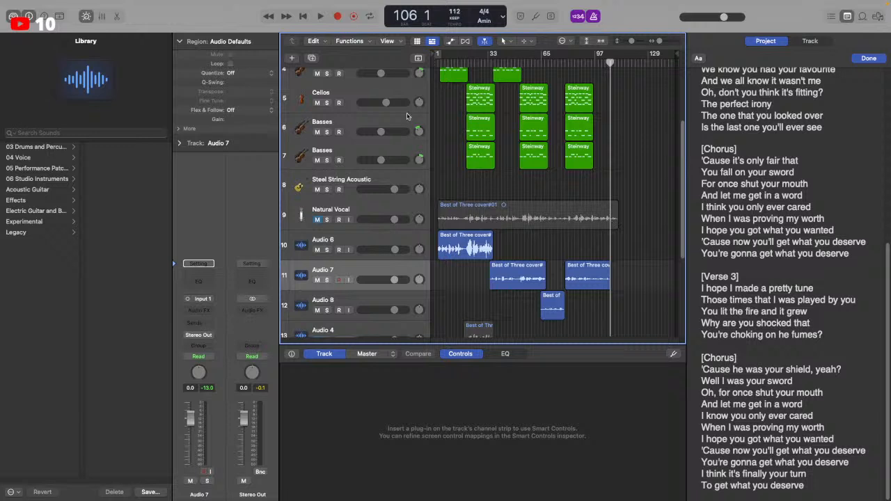
left_click(439, 63)
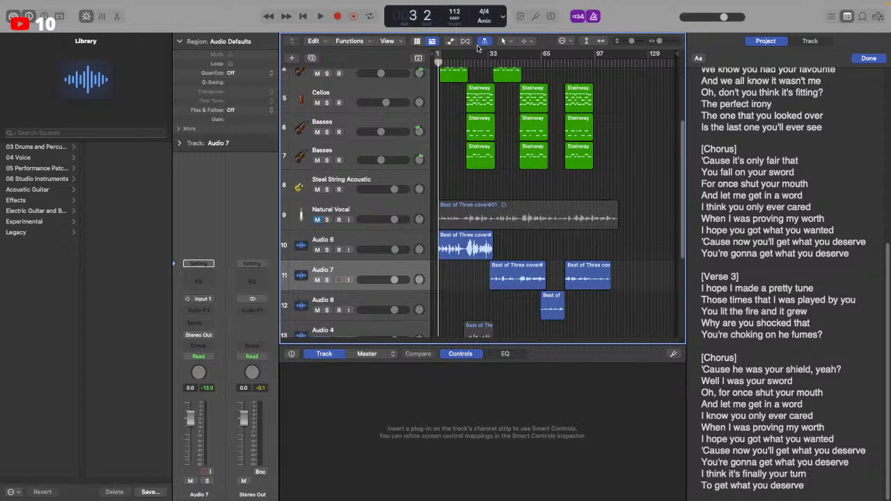
left_click(589, 64)
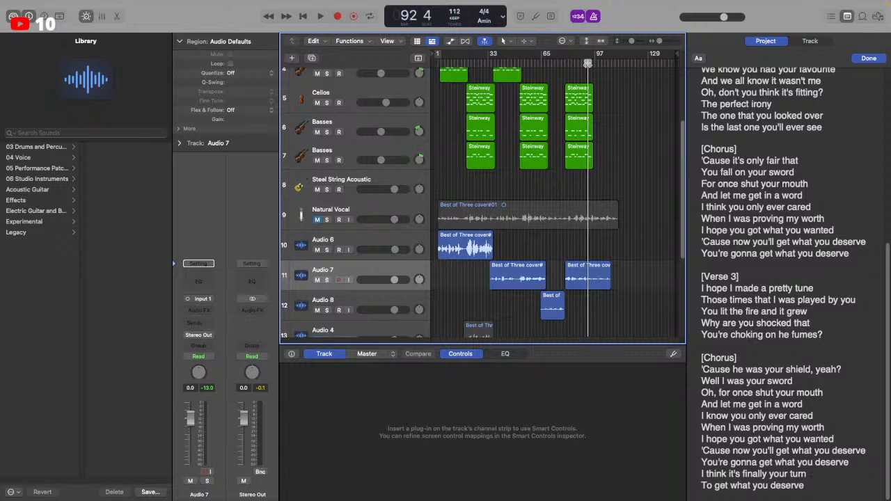
Move the playhead to bar 96 in the final chorus and save the project
left_click_drag(587, 66, 589, 64)
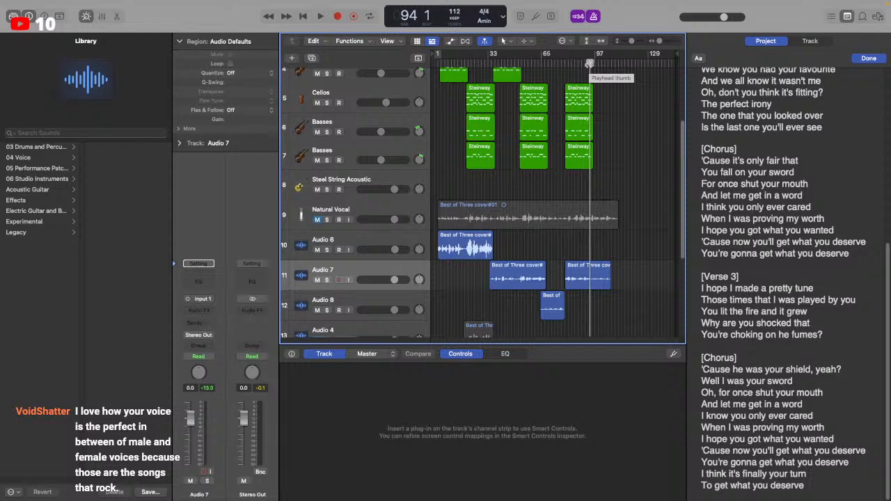
left_click_drag(589, 63, 594, 63)
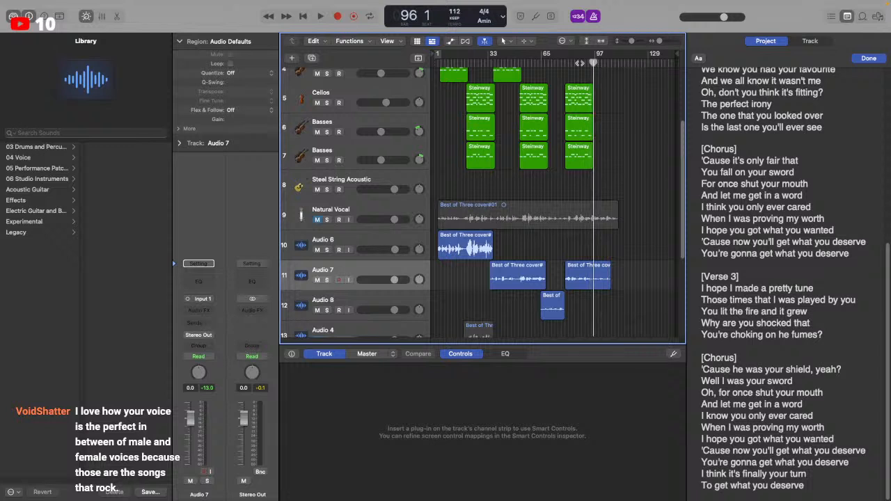
left_click(66, 6)
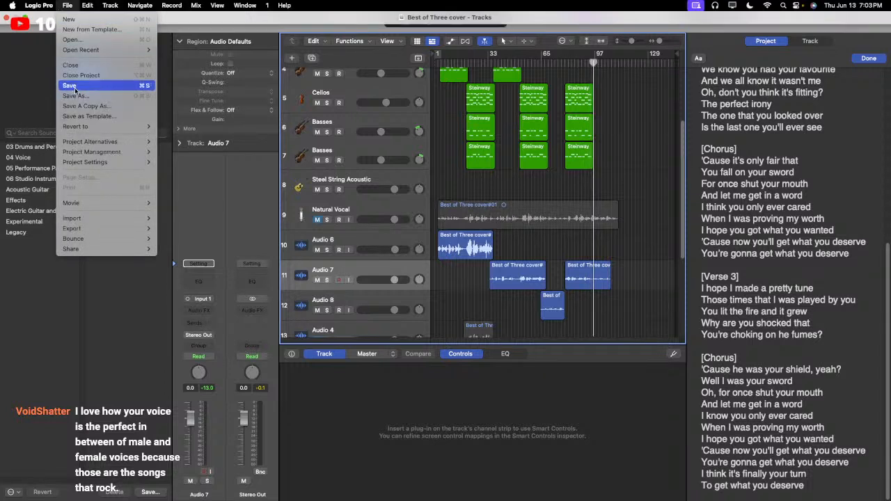
left_click_drag(509, 60, 508, 63)
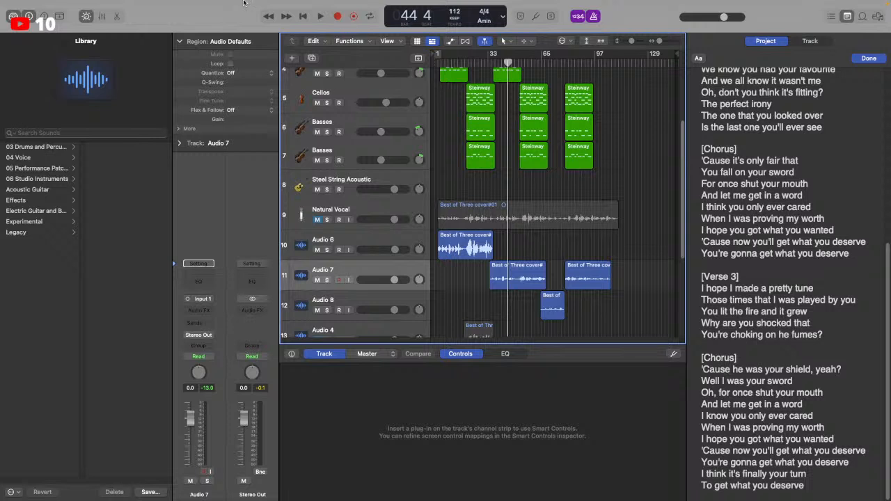
left_click(62, 5)
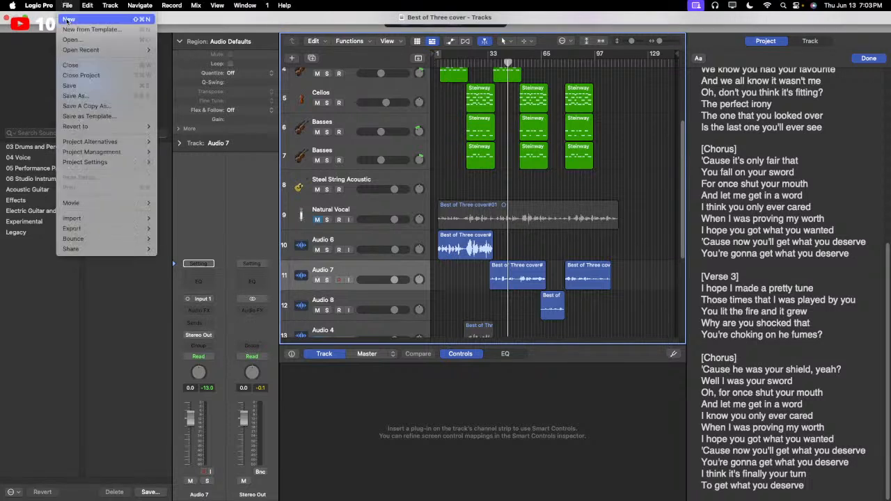
key("Escape")
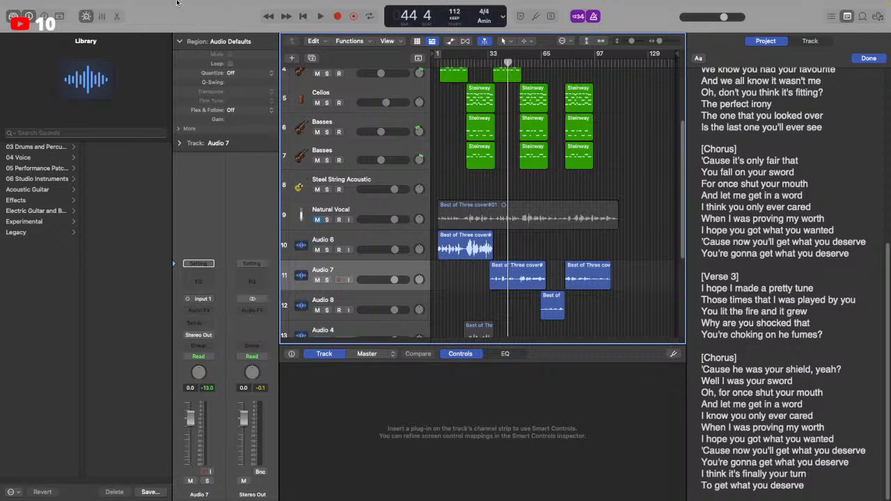
mouse_move(179, 4)
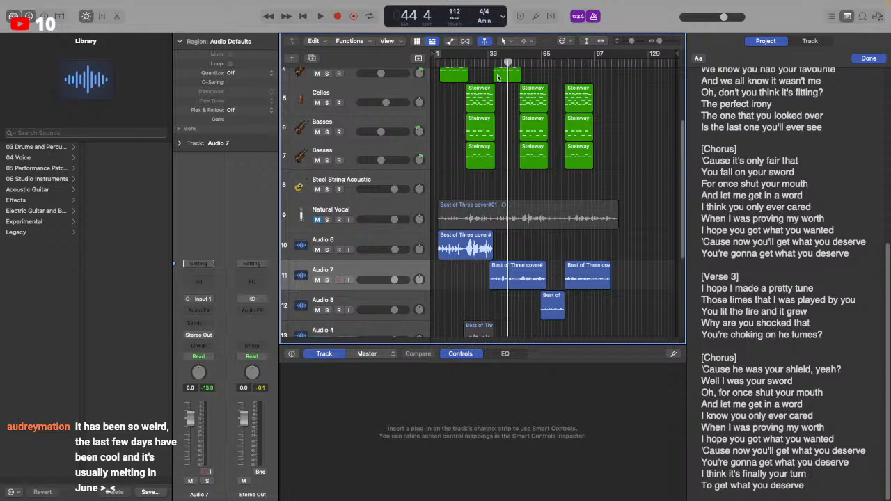
Place the playhead at bar 80, the start of the final chorus, and save the project again
left_click(492, 61)
left_click_drag(491, 63, 566, 63)
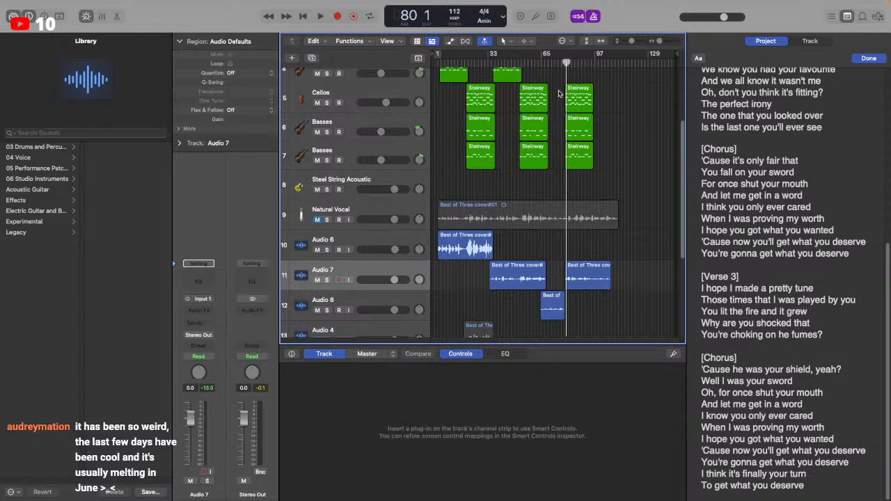
mouse_move(123, 3)
left_click(69, 3)
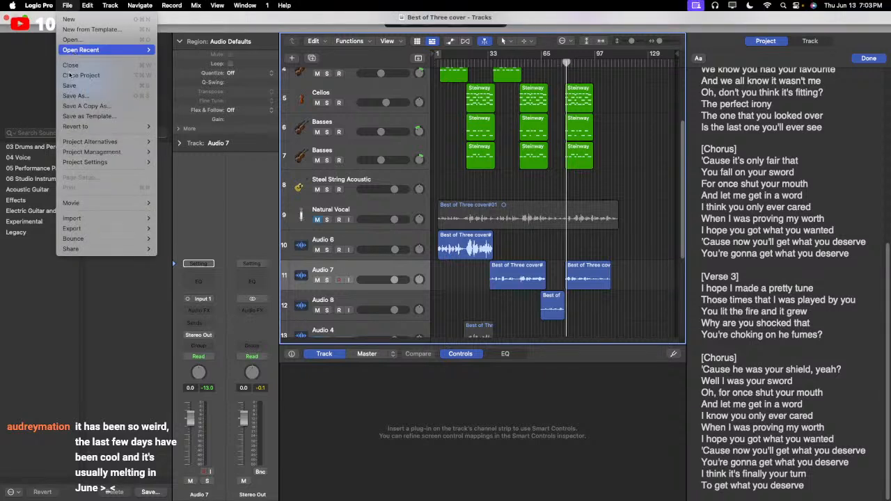
left_click(71, 90)
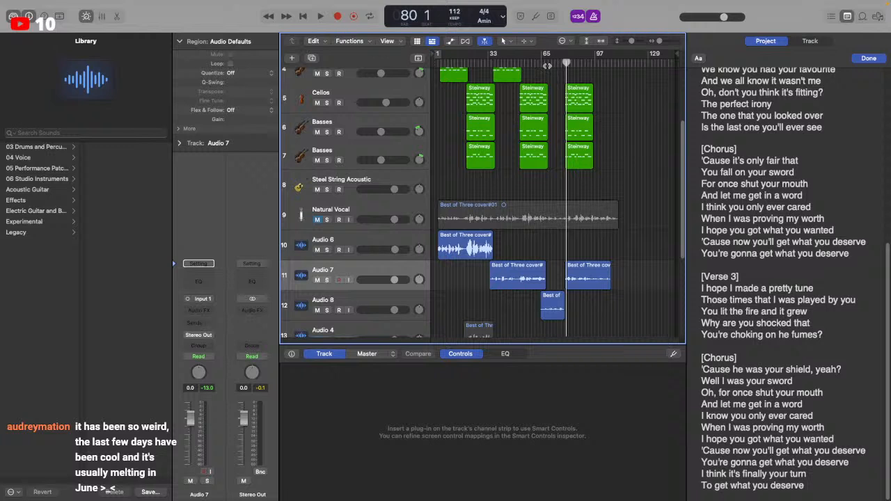
Move the playhead to bar 93 and review the arrangement from the piano track down to the vocal tracks
left_click(548, 64)
left_click_drag(550, 66, 562, 64)
left_click(588, 64)
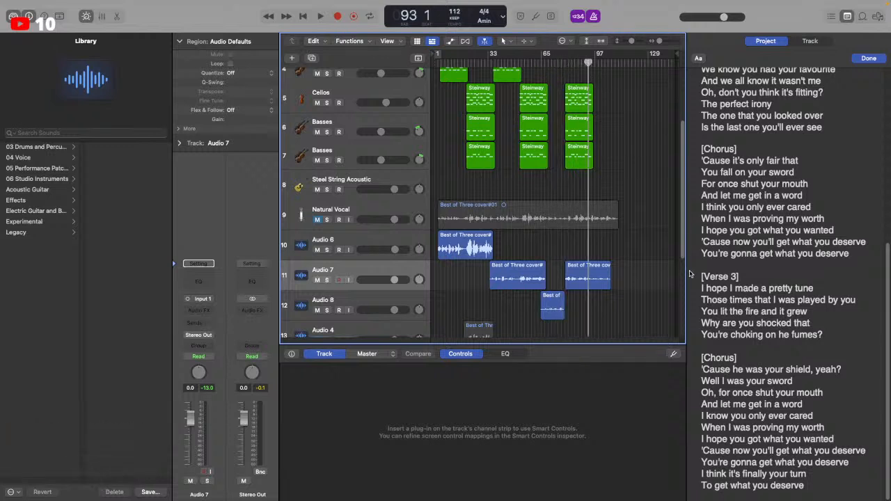
scroll(664, 286, "down", 5)
scroll(662, 289, "up", 8)
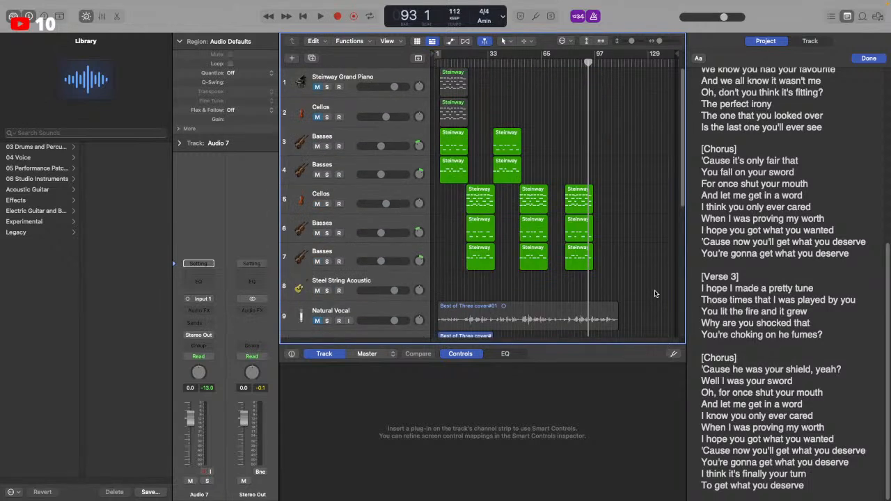
scroll(675, 203, "down", 9)
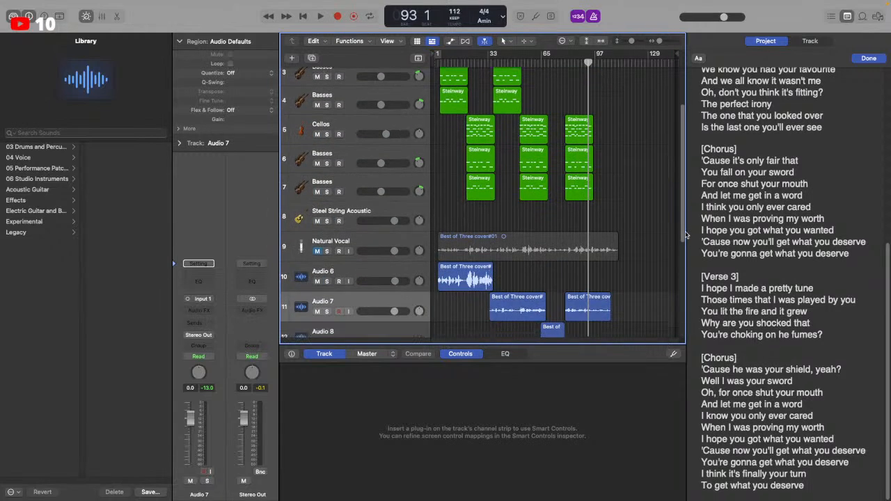
scroll(680, 262, "up", 4)
scroll(680, 262, "up", 4)
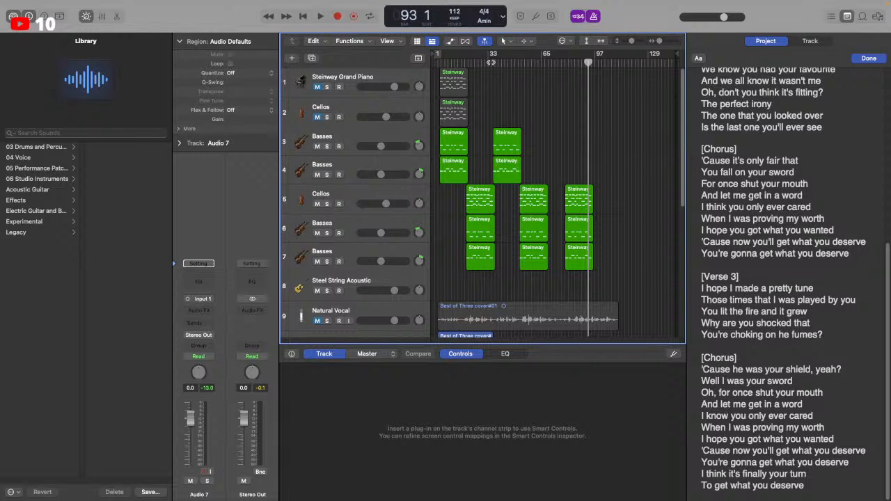
Move the playhead to bar 35 and save the project
left_click(492, 63)
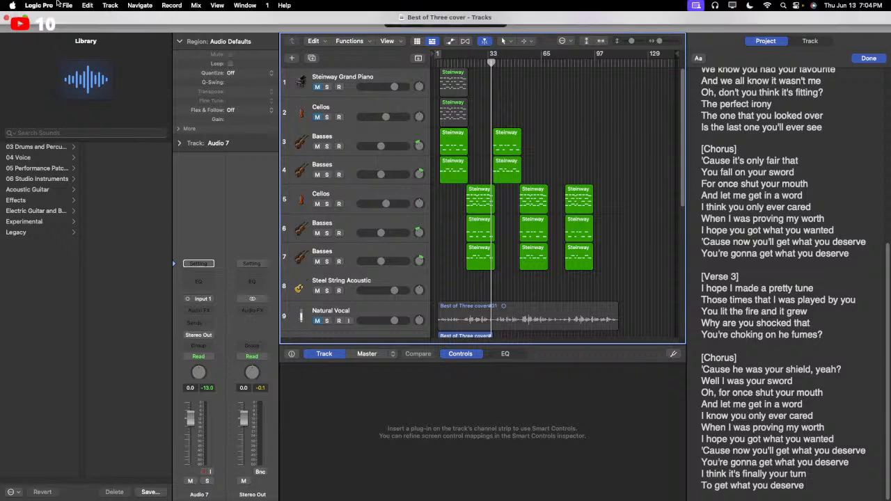
left_click(66, 5)
left_click(89, 86)
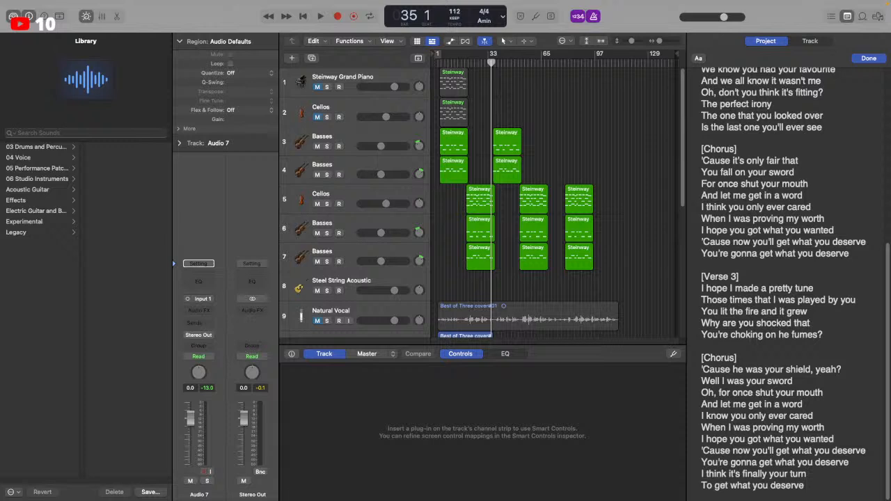
key("Tab")
left_click(493, 112)
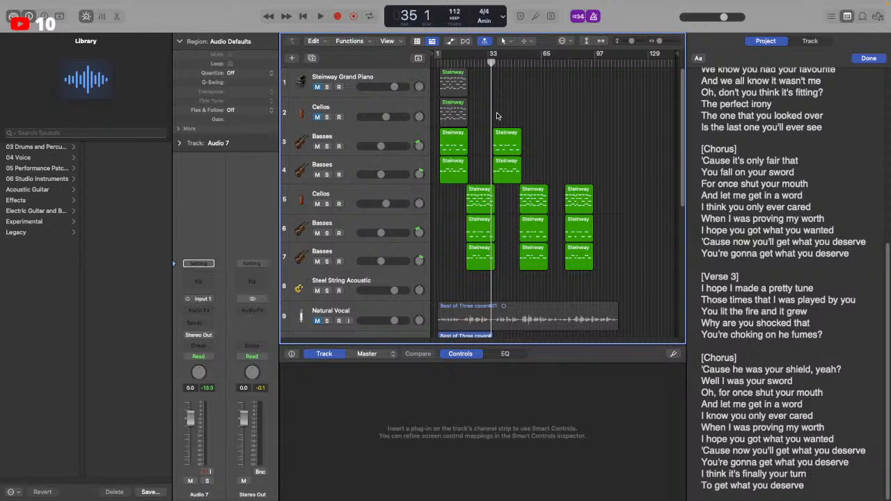
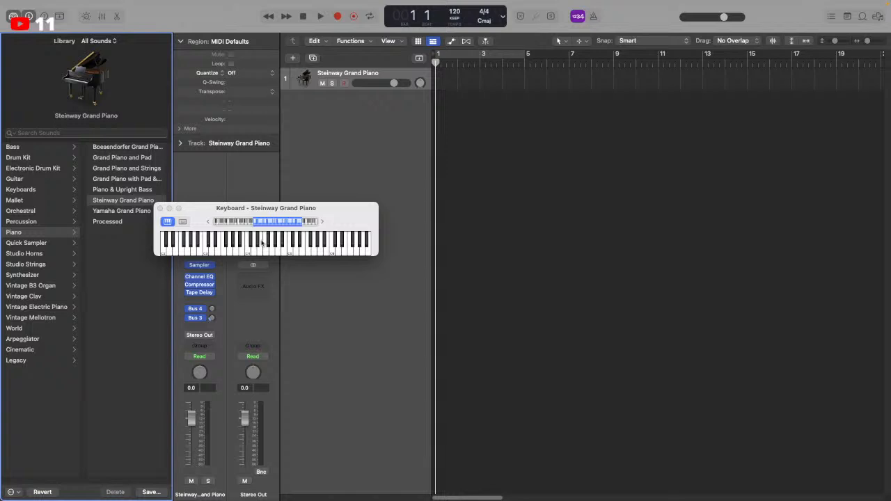
Play a test note on the Steinway Grand Piano with Musical Typing and close the on-screen keyboard
left_click(181, 222)
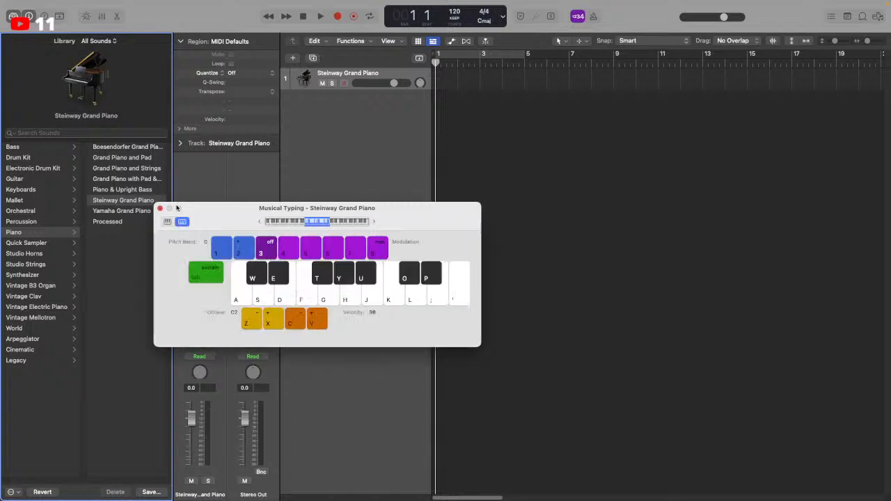
key("k")
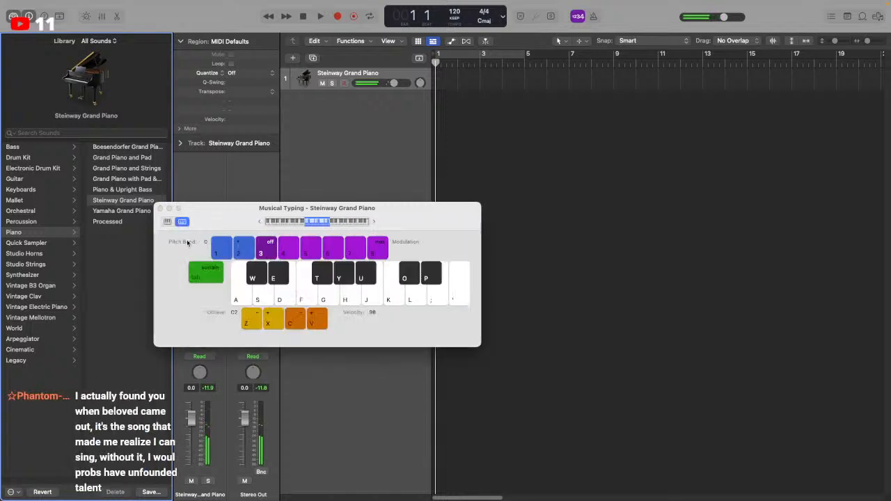
left_click(168, 224)
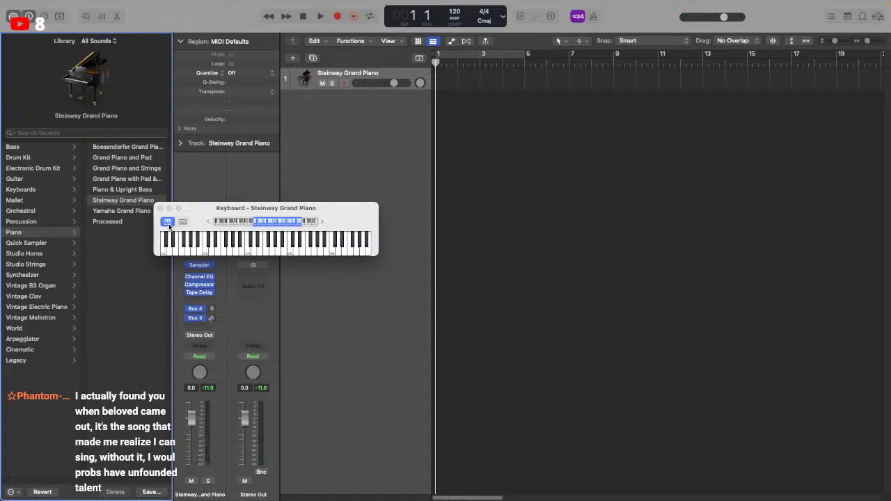
left_click(158, 208)
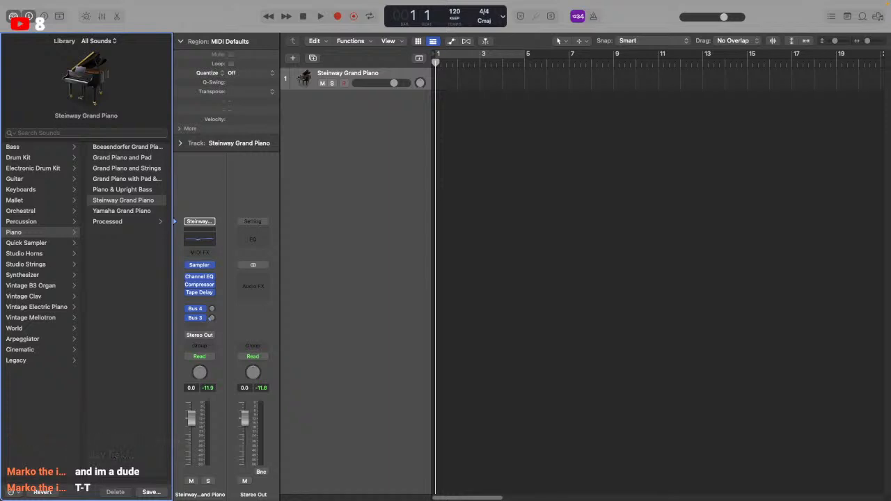
Play the empty project briefly from bar 1 and stop playback
left_click(439, 65)
key("space")
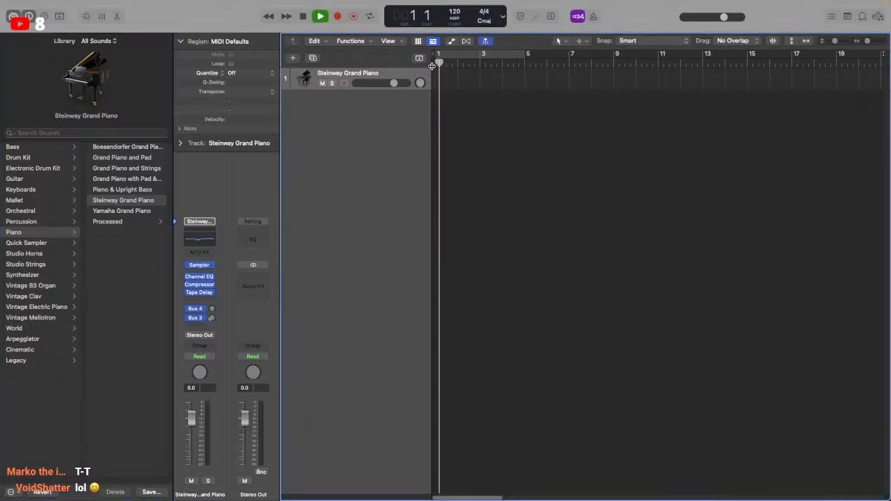
key("space")
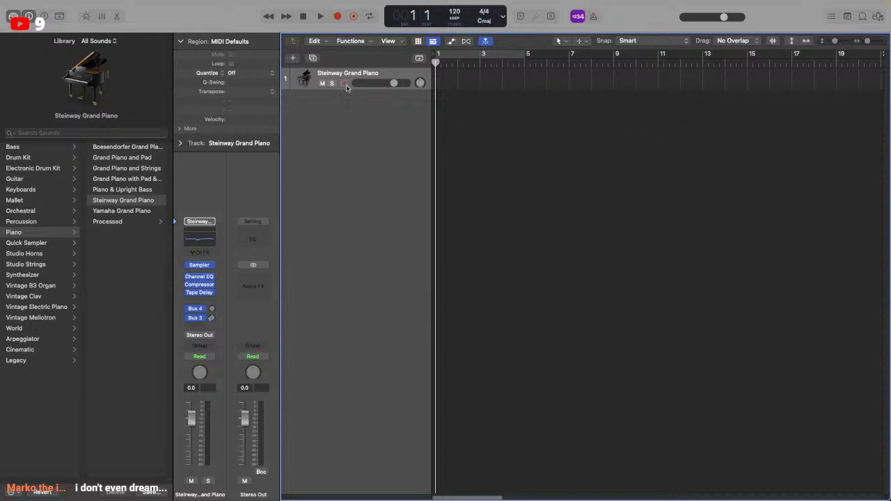
mouse_move(80, 3)
right_click(319, 74)
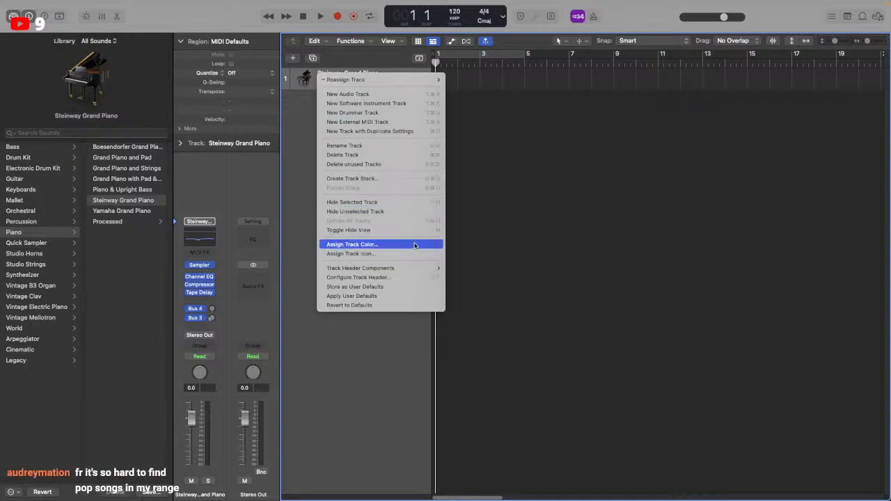
left_click(486, 225)
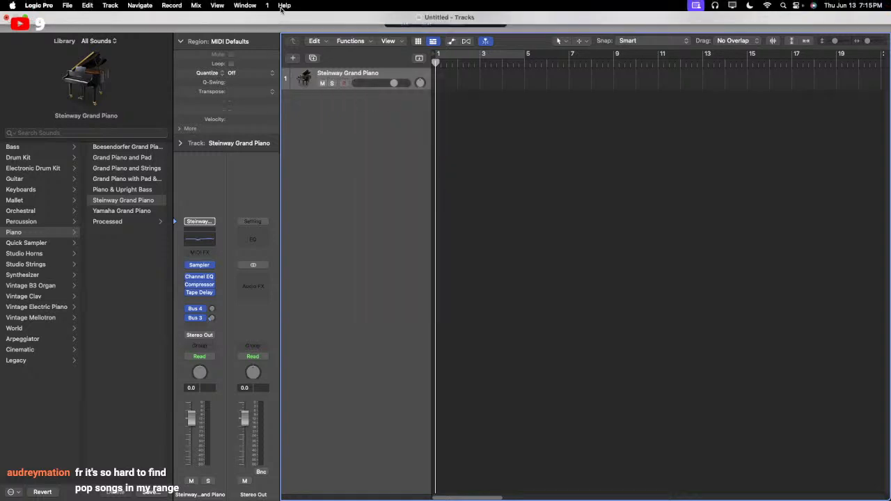
Search Help for "keyb" and open the topic on connecting a USB music keyboard
left_click(285, 6)
type("keyb")
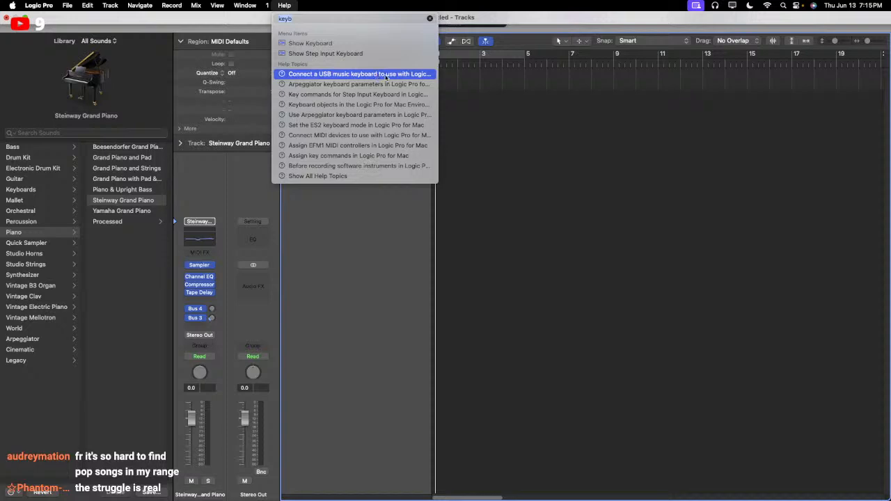
left_click(377, 75)
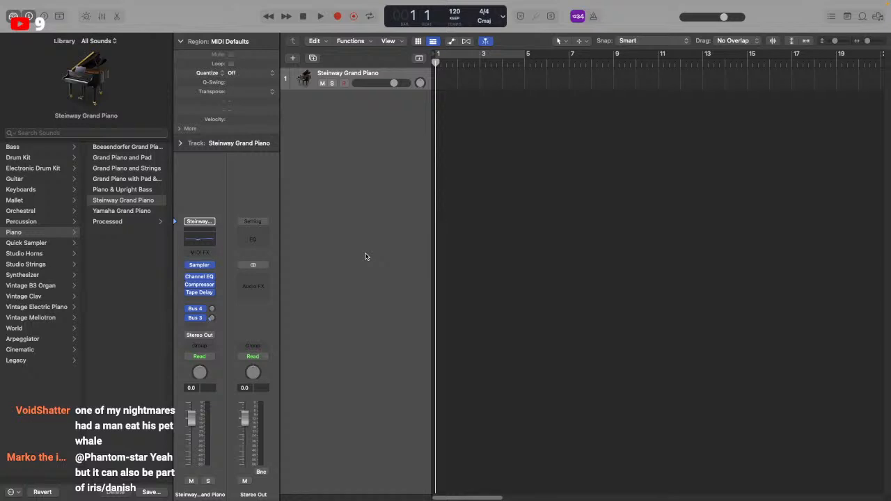
Search Help for "keyb" again and open the topic on connecting MIDI devices
left_click(285, 5)
type("keyb")
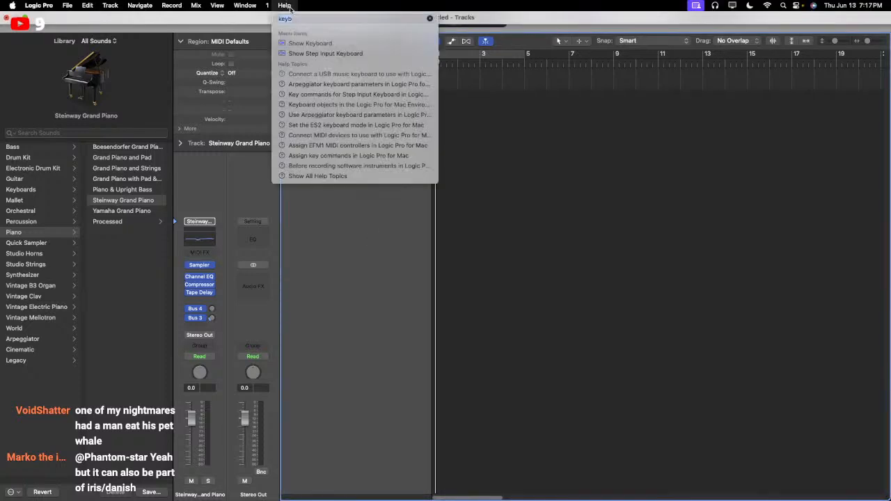
mouse_move(314, 55)
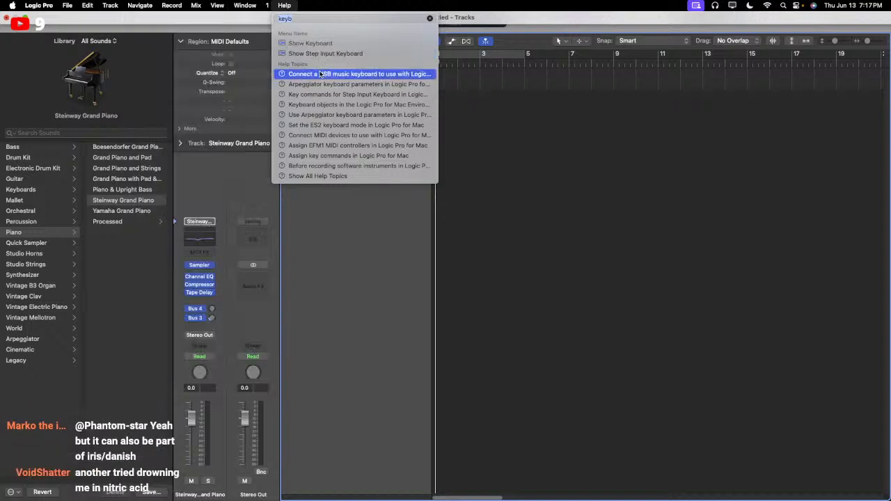
left_click(336, 137)
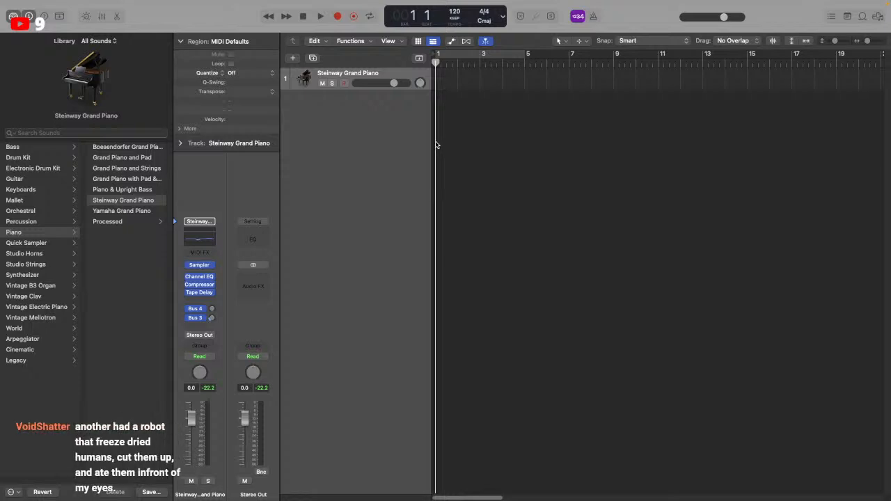
Add a new audio track below the Steinway Grand Piano track
left_click(454, 69)
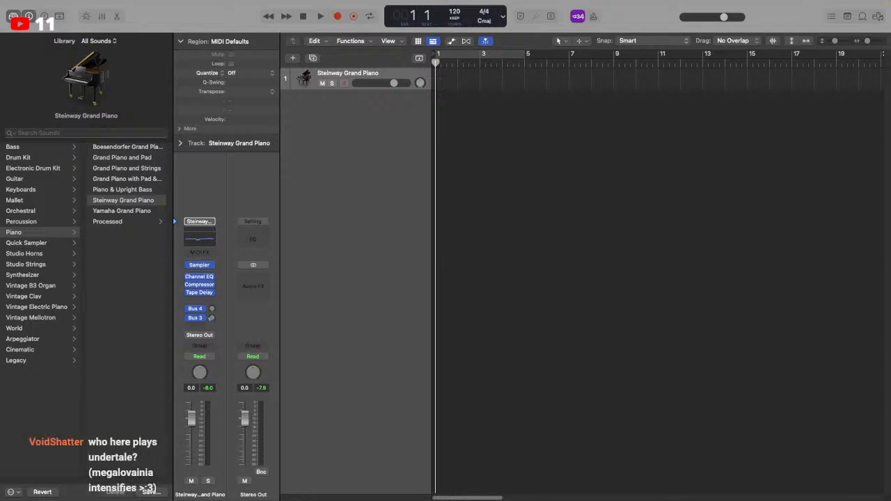
left_click(356, 89)
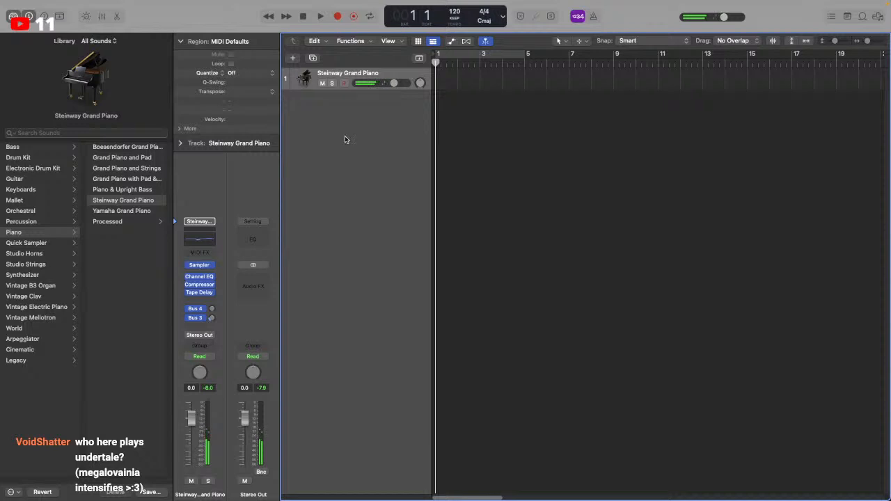
right_click(352, 74)
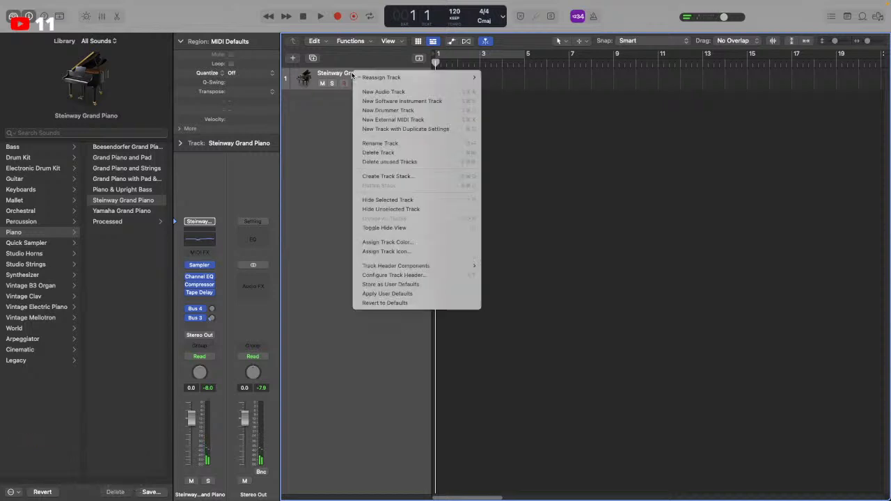
left_click(407, 92)
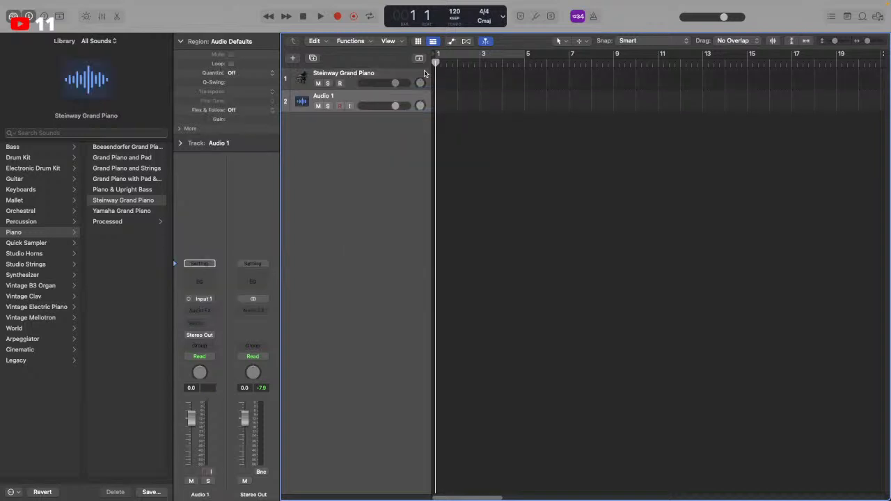
Open the project notes for editing and enter the title RECKLESS
left_click(848, 16)
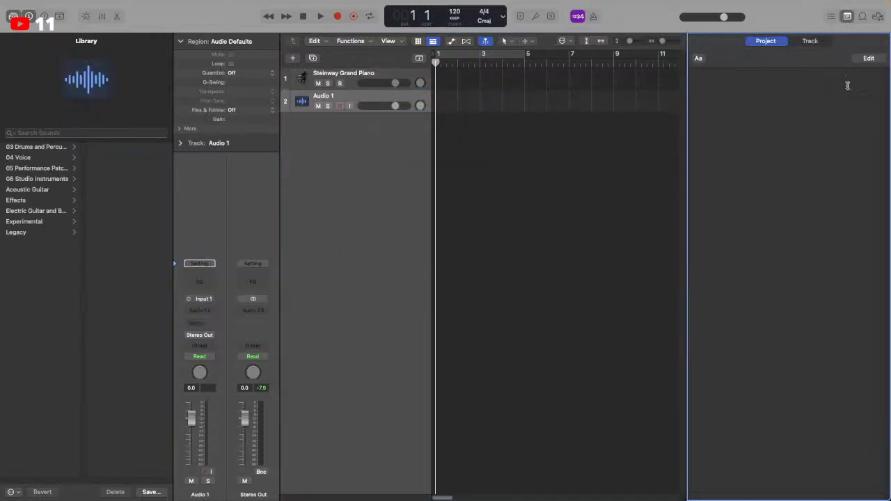
left_click(862, 61)
key("Caps_Lock")
type("RECKLESS")
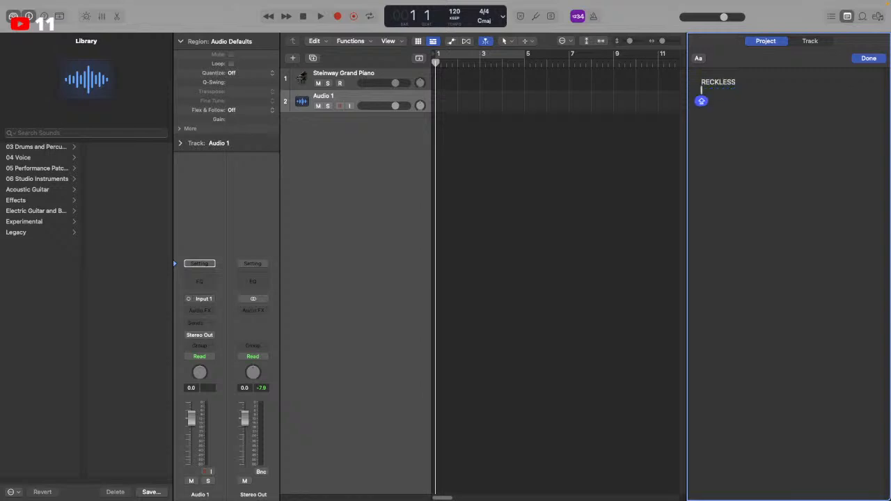
Add a [Verse 1] heading below the title in the project notes, leaving blank space under it
key("Caps_Lock")
type("Ve")
key("BackSpace")
key("BackSpace")
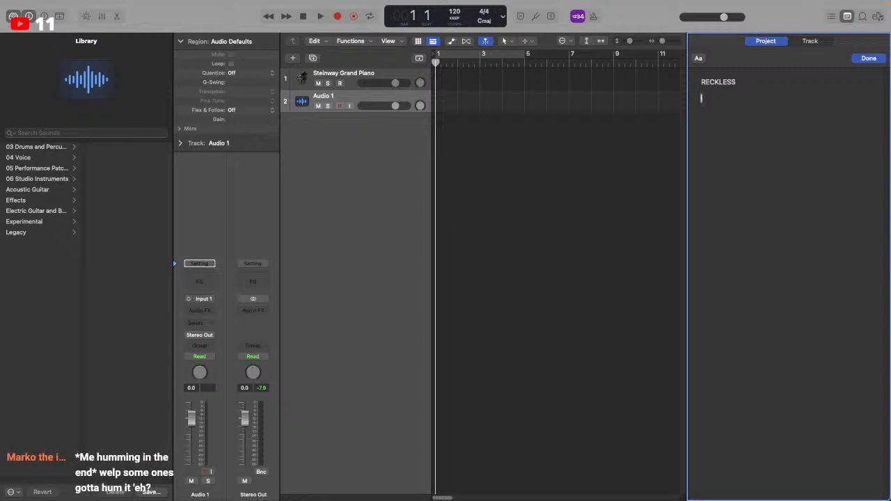
type("[Verse 1]")
key("Return")
key("Return")
Add [Chorus] and [Verse 2] headings below [Verse 1] in the notes, leaving a blank line after each
type("(")
type("Chorus")
type("]")
key("Return")
key("Return")
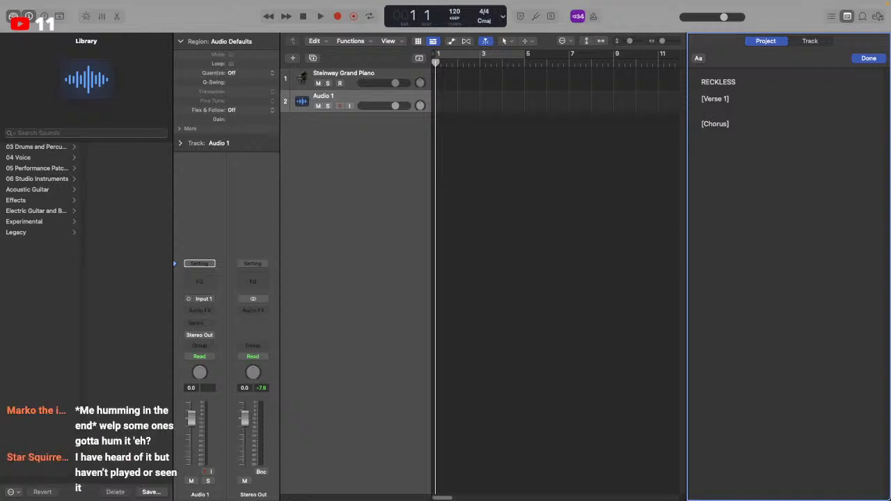
type("[Verse 2]")
key("Return")
key("Return")
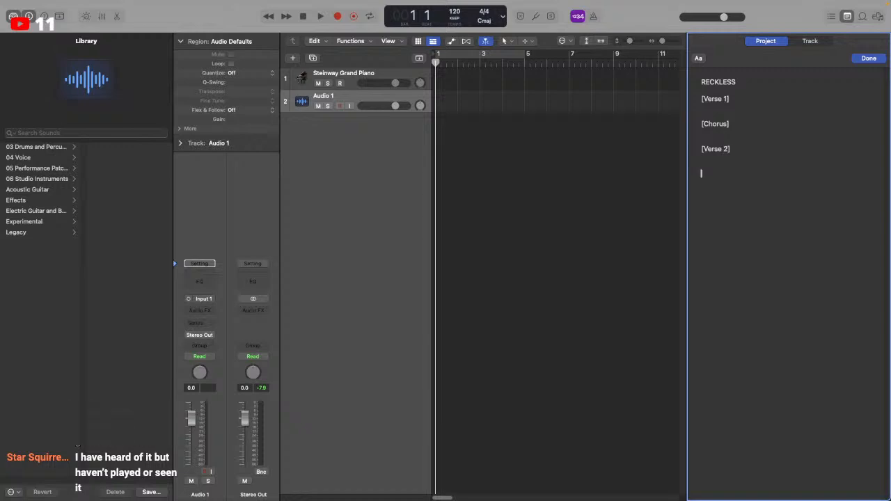
Copy the [Chorus] heading below [Verse 2] in the notes and return to the tracks area
double_click(722, 126)
triple_click(721, 126)
key("super+c")
left_click(732, 174)
key("super+v")
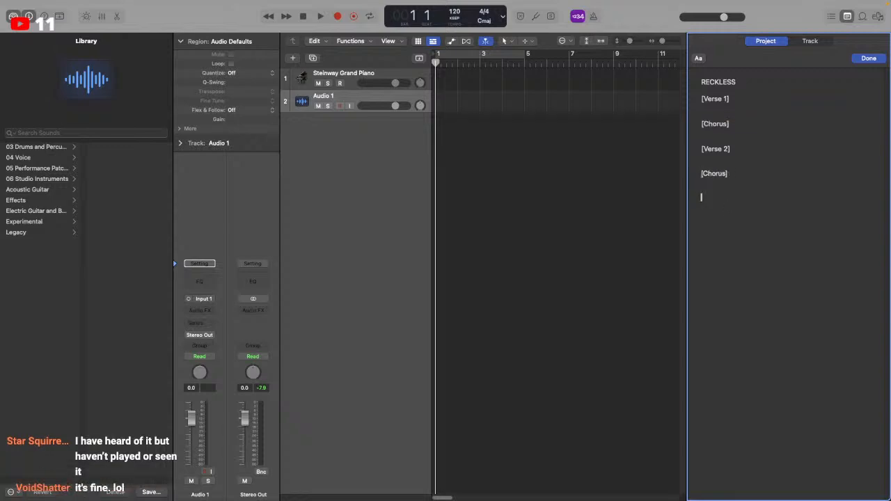
left_click(557, 206)
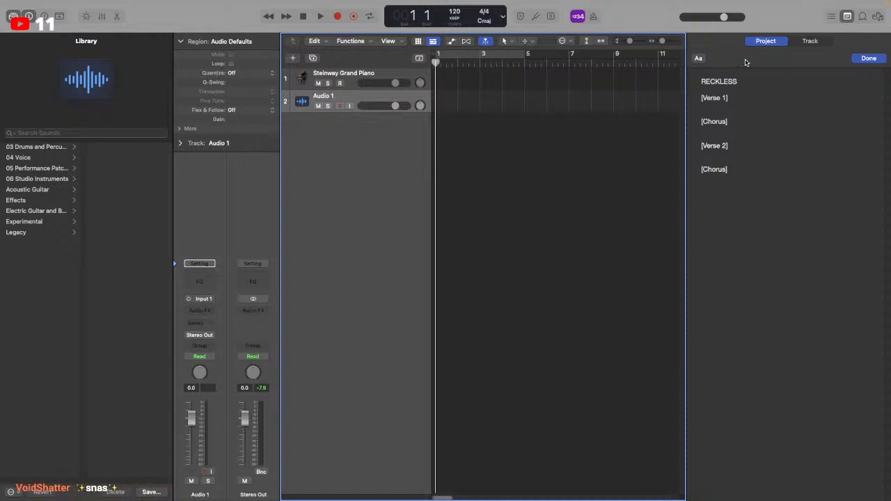
Enlarge the track rows and make room for more bars by zooming out the timeline and hiding the inspector
left_click_drag(632, 43, 667, 42)
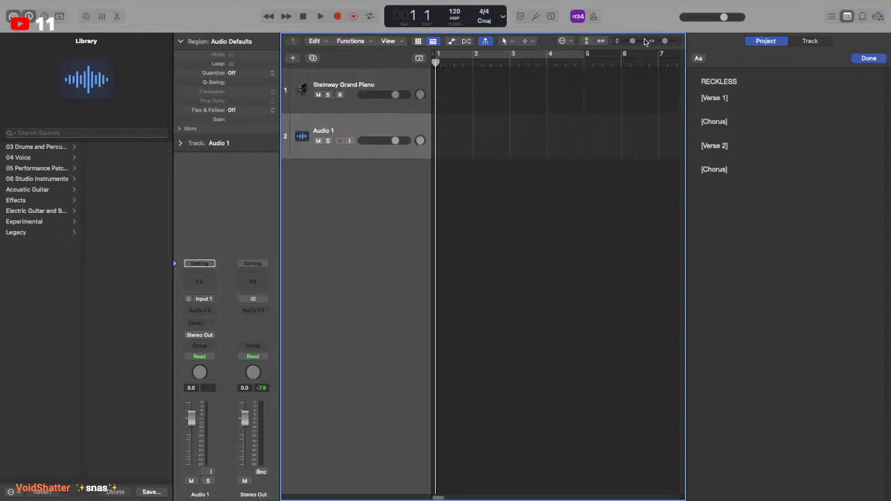
left_click(661, 41)
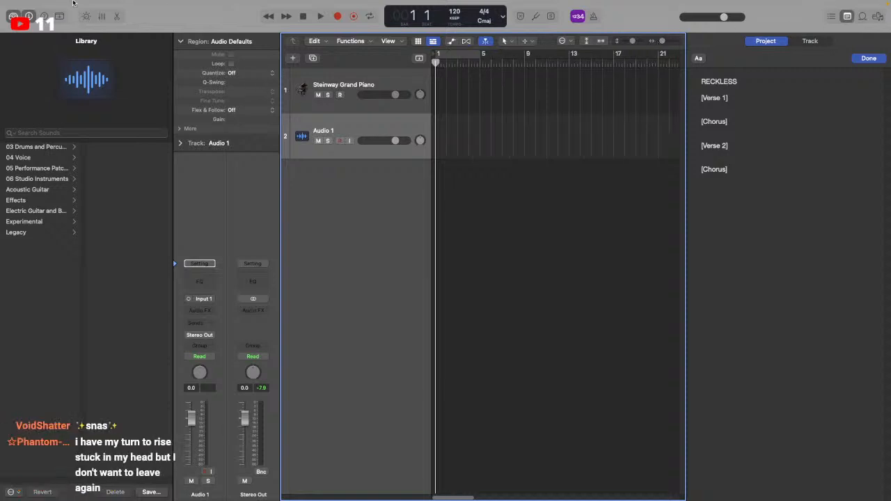
left_click(28, 16)
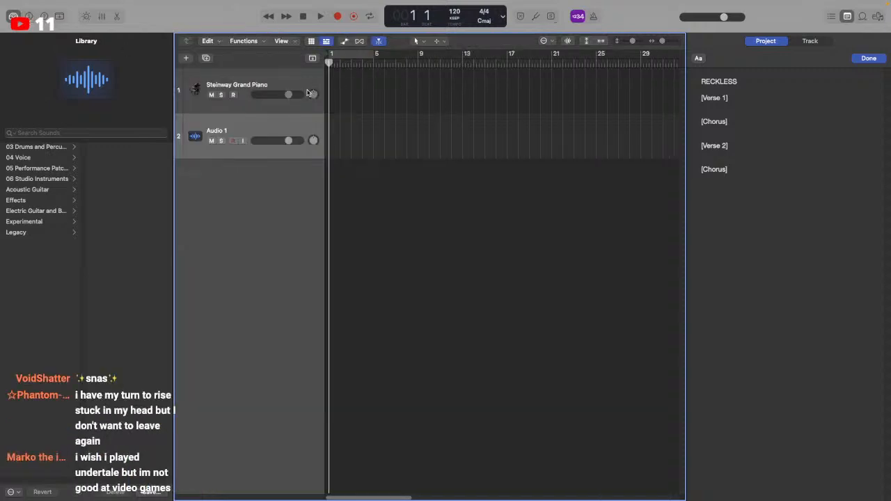
key("r")
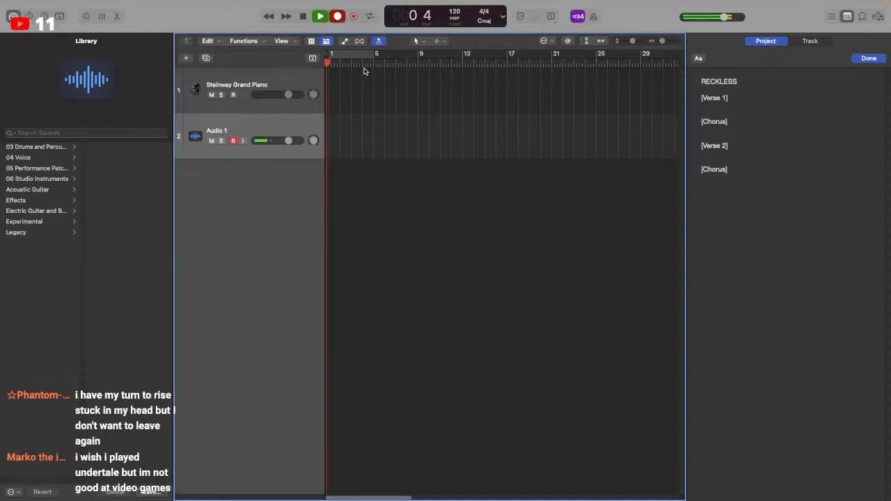
key("space")
key("Delete")
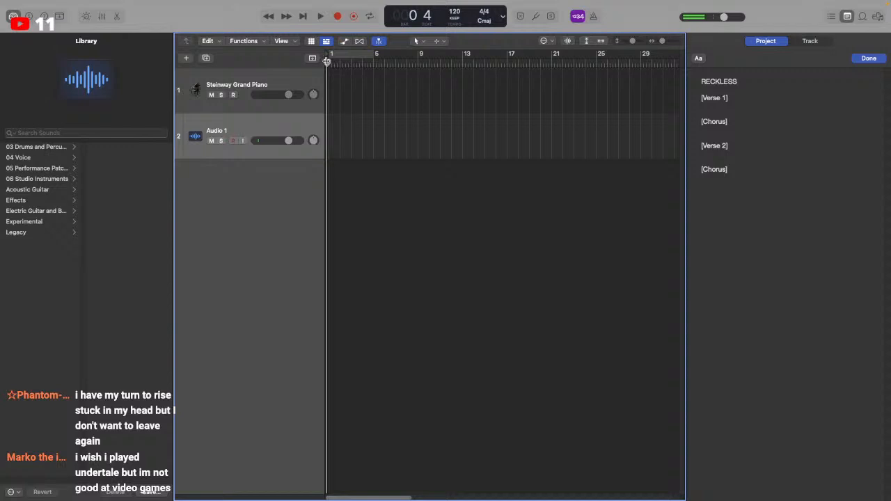
left_click_drag(327, 61, 328, 62)
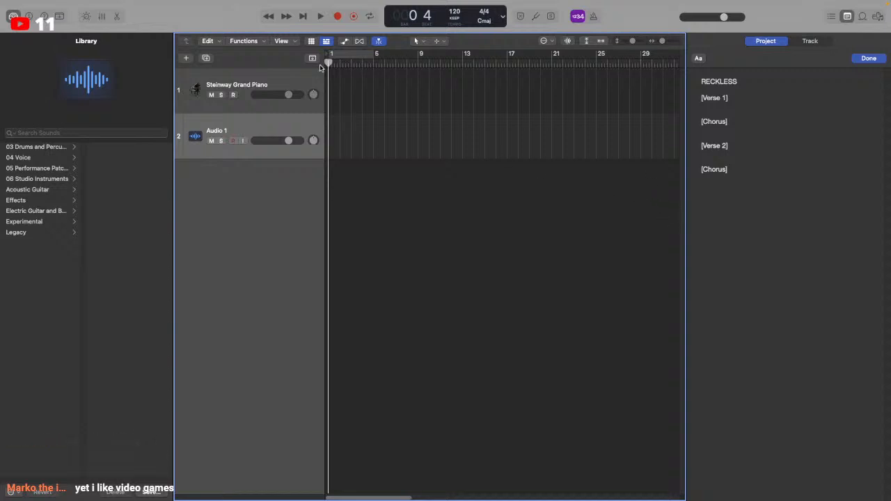
Turn on the metronome click and play the project from bar 1
key("space")
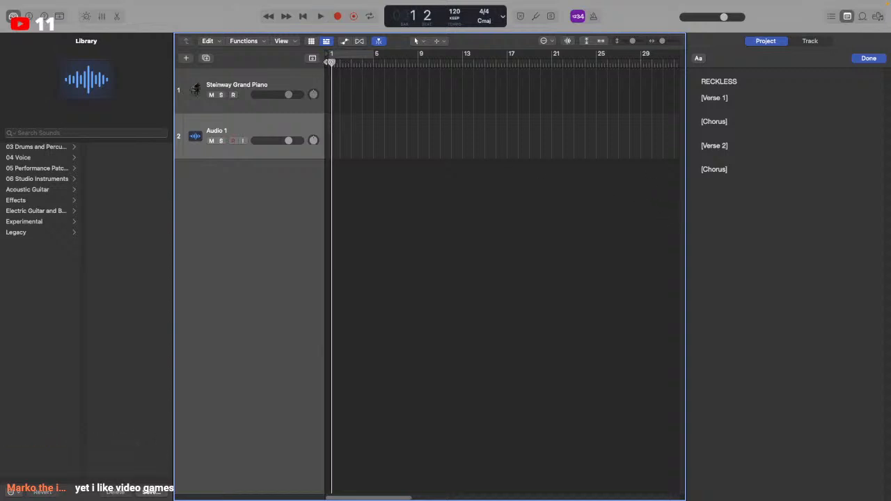
key("space")
key("k")
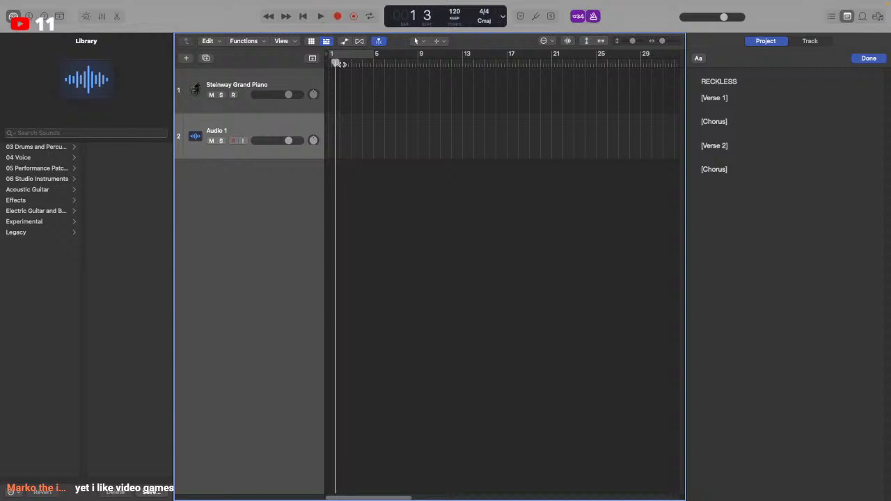
key("Return")
key("space")
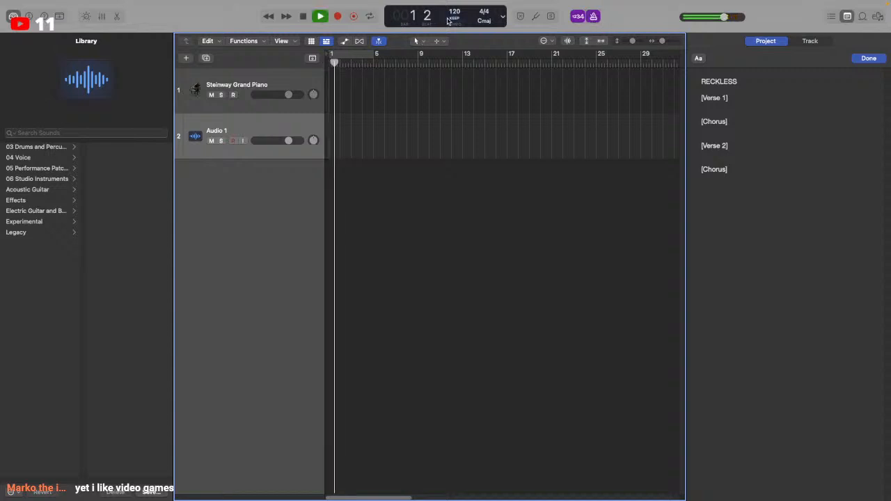
Try project tempos of 135 and 140, playing the metronome click briefly at each one
key("space")
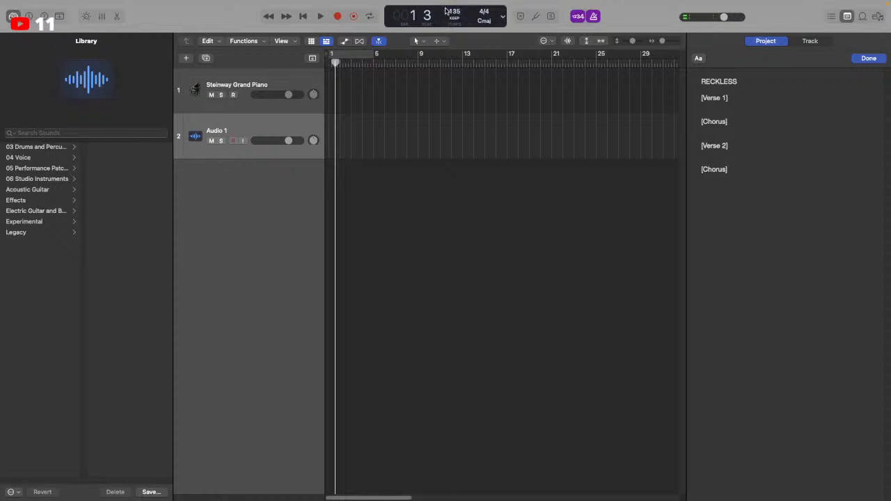
left_click(329, 62)
key("space")
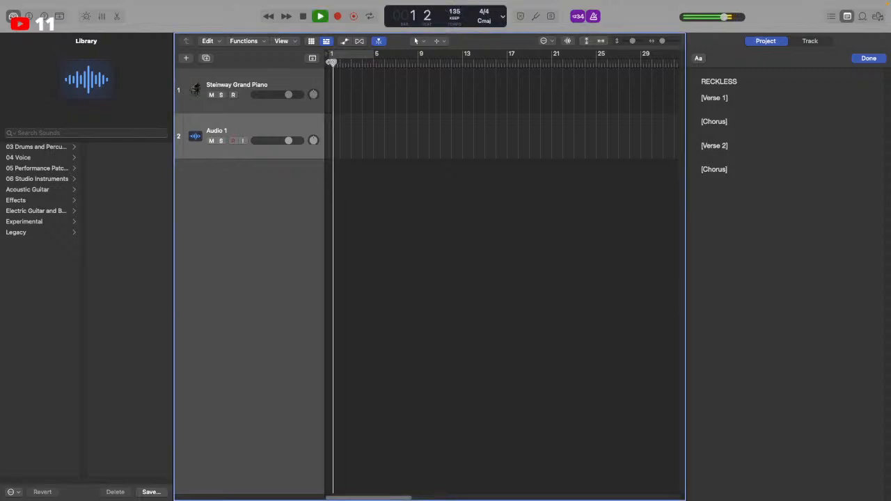
key("space")
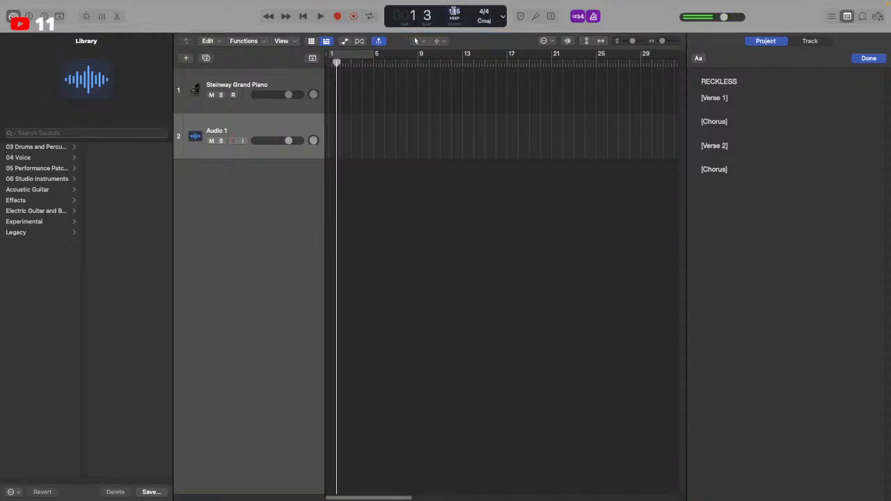
key("space")
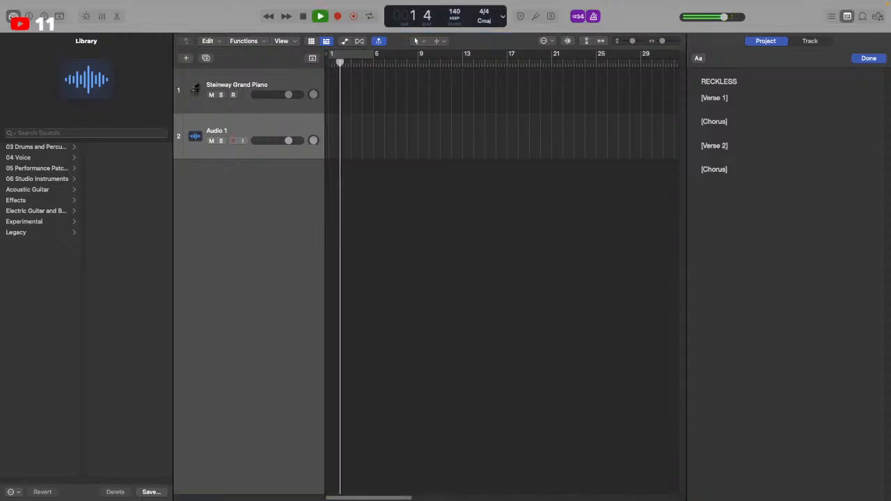
key("space")
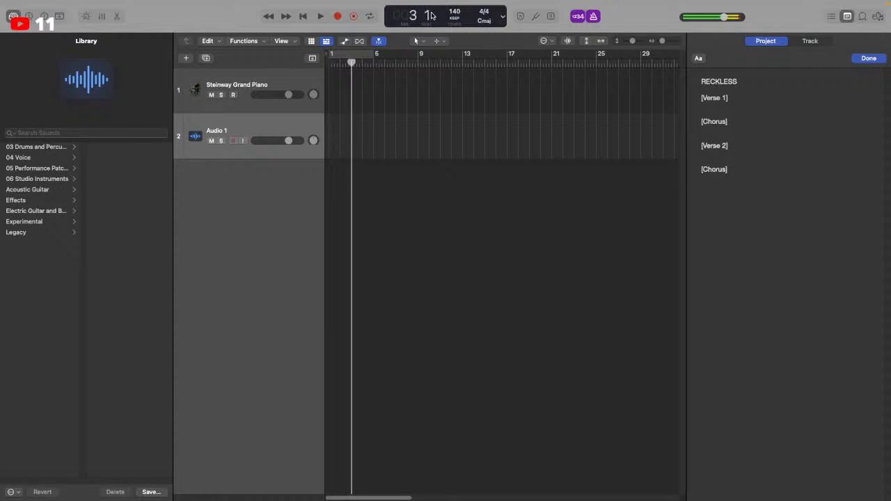
Set the project tempo to 145 and play the metronome click to judge the speed
double_click(455, 11)
type("145")
key("Return")
key("space")
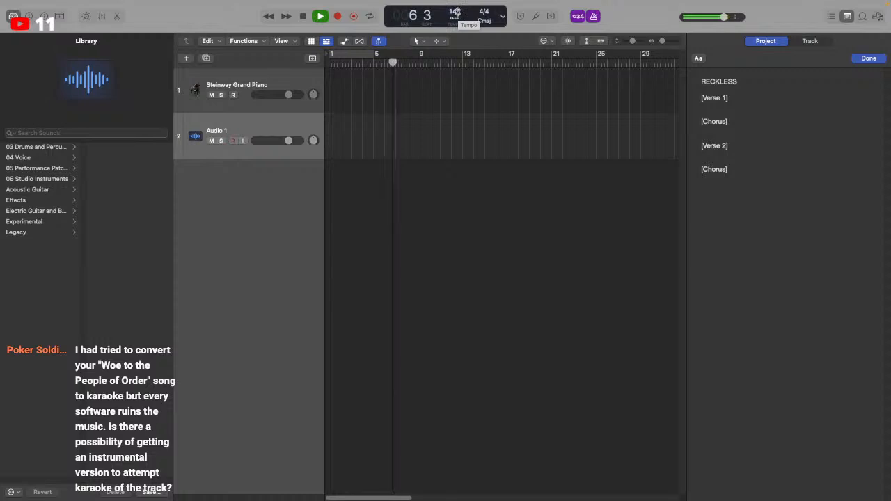
key("space")
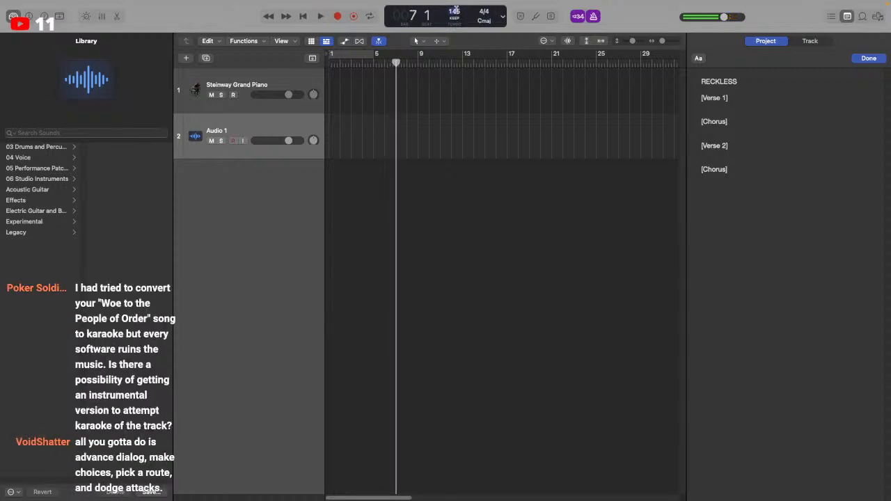
Set the project tempo to 150 and play the metronome click from bar 1 to check it
type("150")
key("Return")
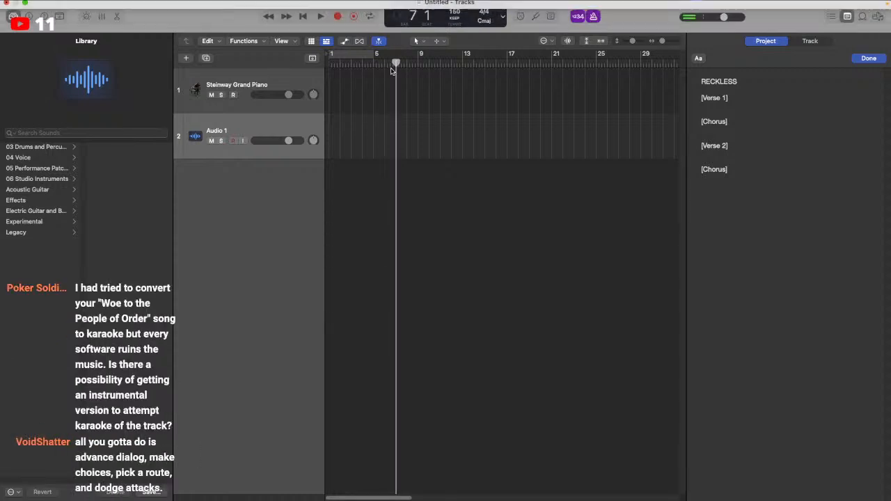
left_click(325, 62)
key("Return")
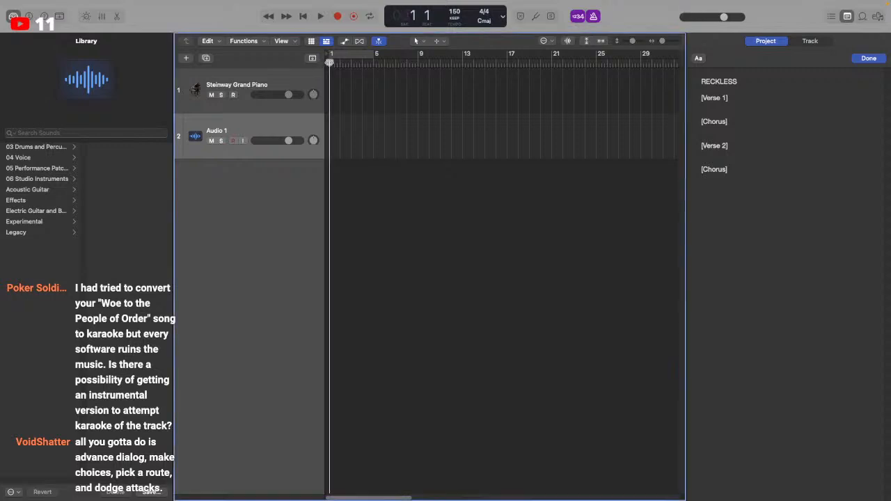
key("space")
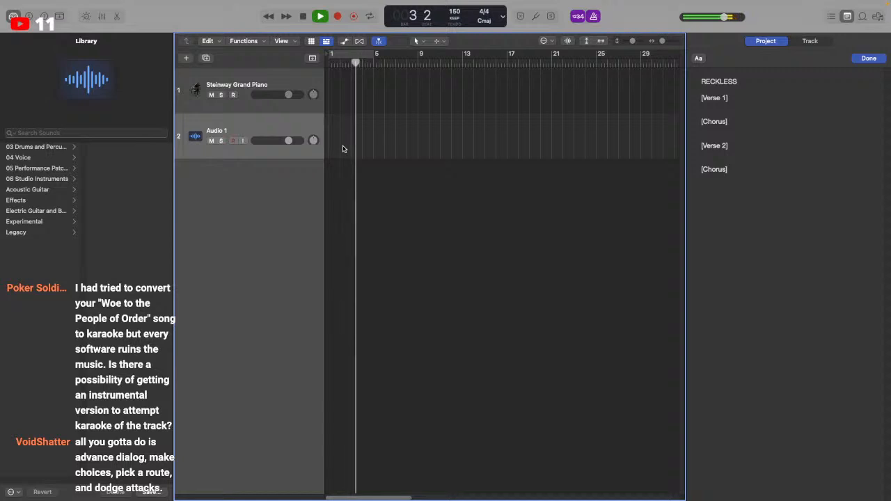
key("space")
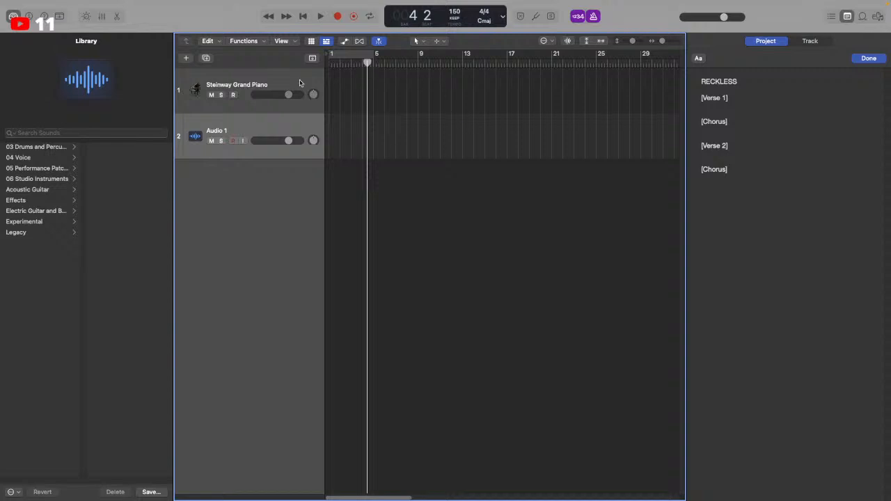
Return the playhead to bar 1 and select the Steinway Grand Piano track for playing
left_click_drag(326, 64, 321, 73)
key("Return")
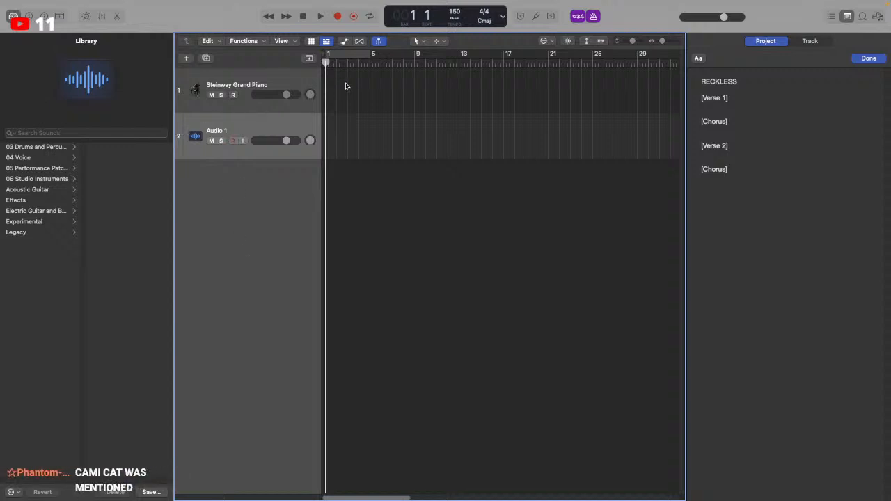
left_click_drag(326, 63, 326, 63)
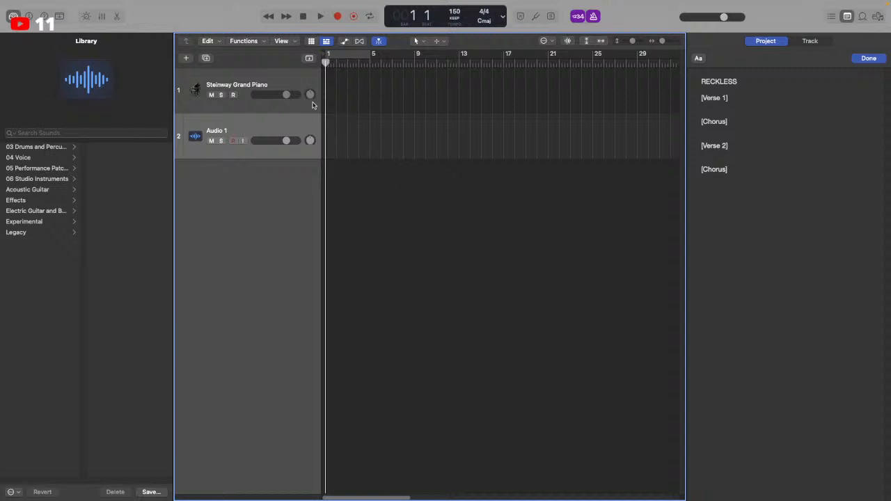
left_click(268, 75)
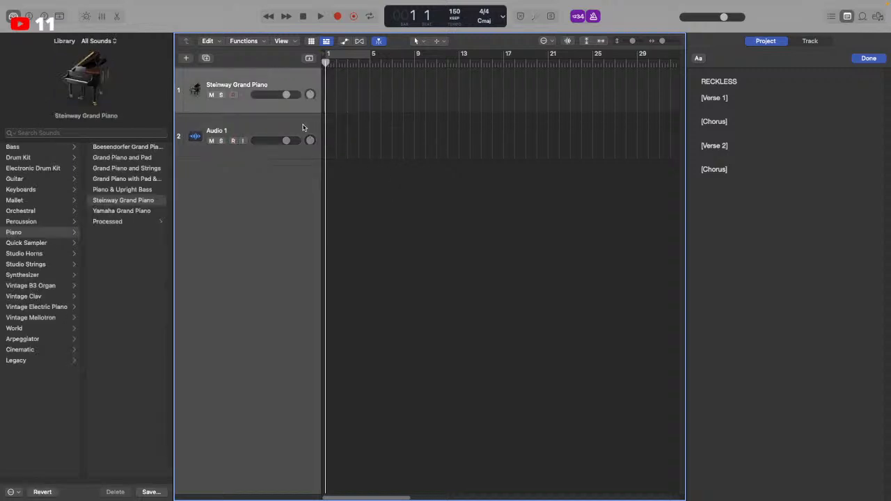
left_click(305, 128)
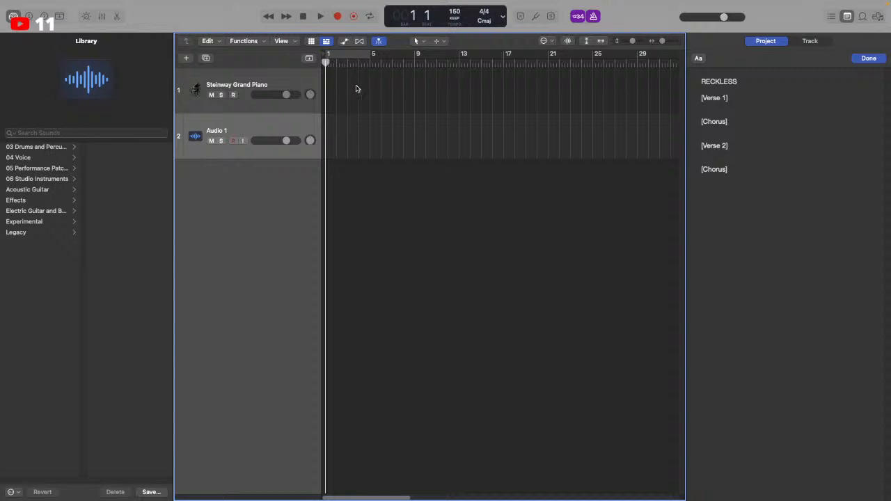
left_click(257, 72)
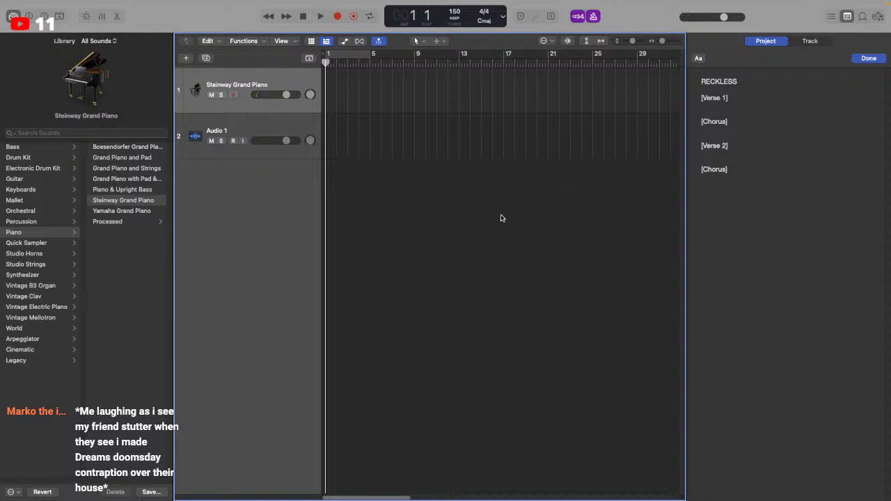
Add a new Drummer track below Audio 1 and play its drum region from bar 1
right_click(299, 133)
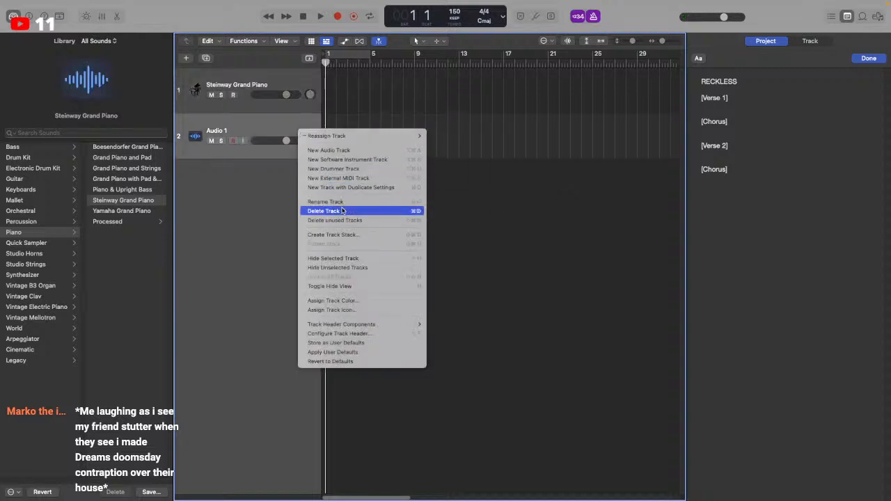
left_click(341, 169)
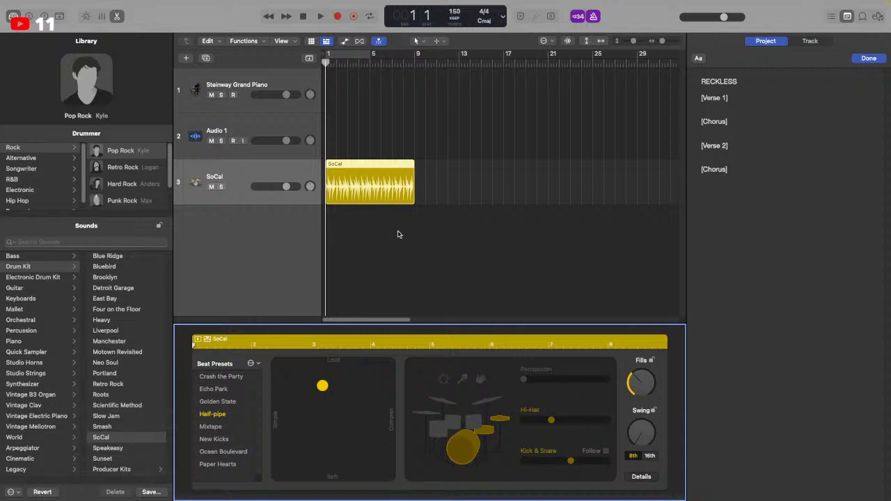
key("space")
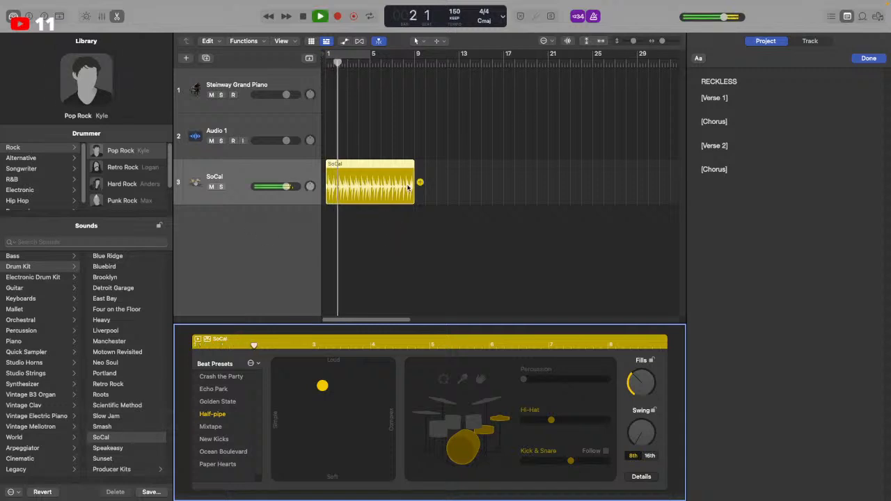
Switch the drummer to Retro Rock and loop its drum region out to bar 17
left_click(115, 170)
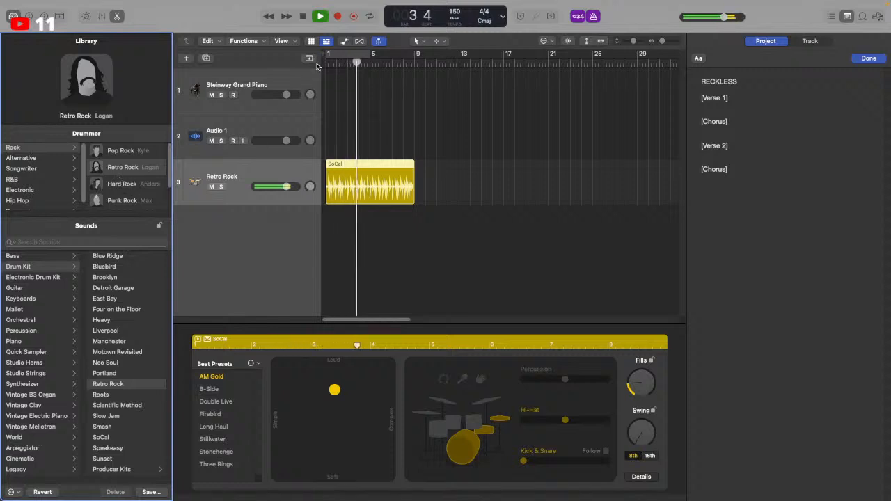
left_click_drag(414, 169, 504, 199)
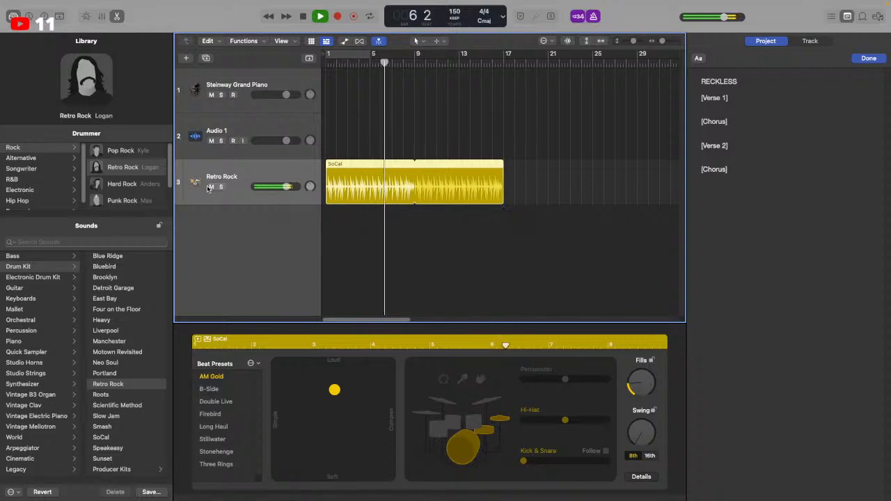
Mute the Retro Rock drummer track and select the Steinway Grand Piano track with the playhead back at bar 1
key("ctrl+m")
key("space")
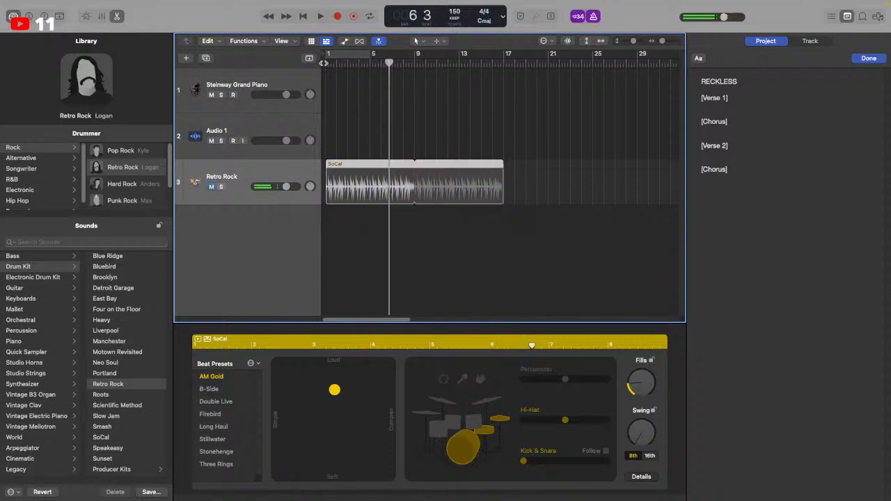
key("Return")
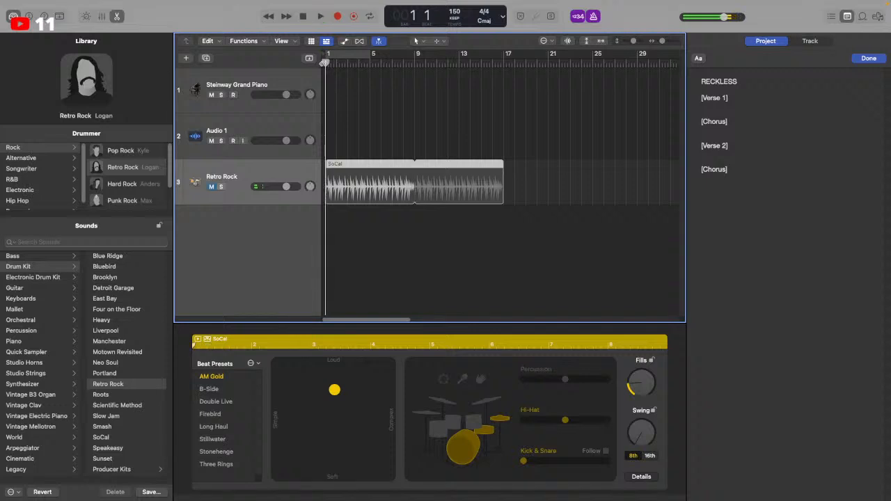
left_click(299, 86)
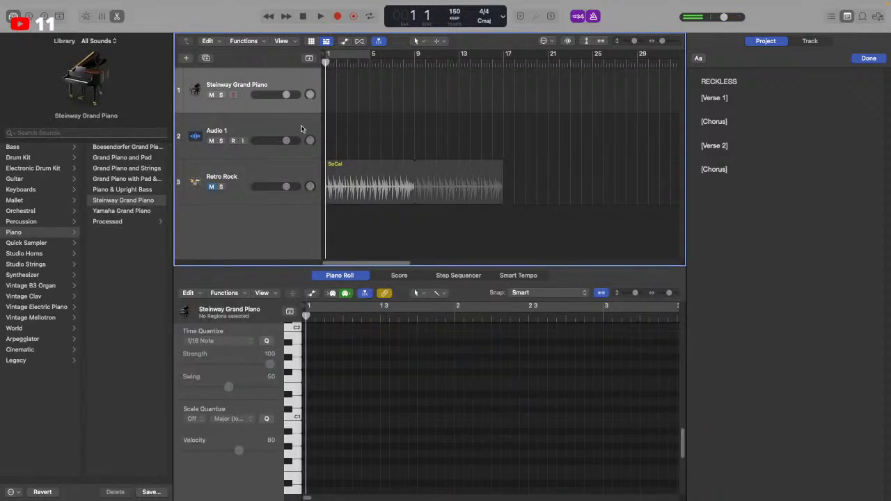
left_click(302, 129)
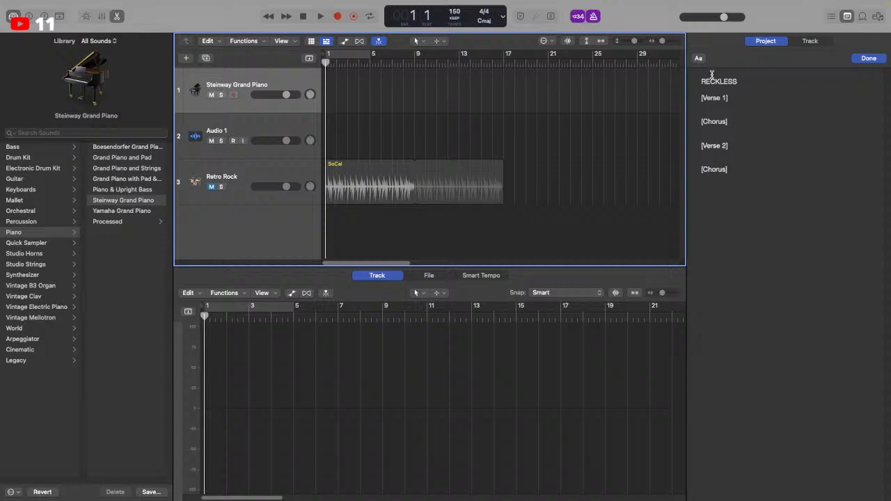
left_click(712, 89)
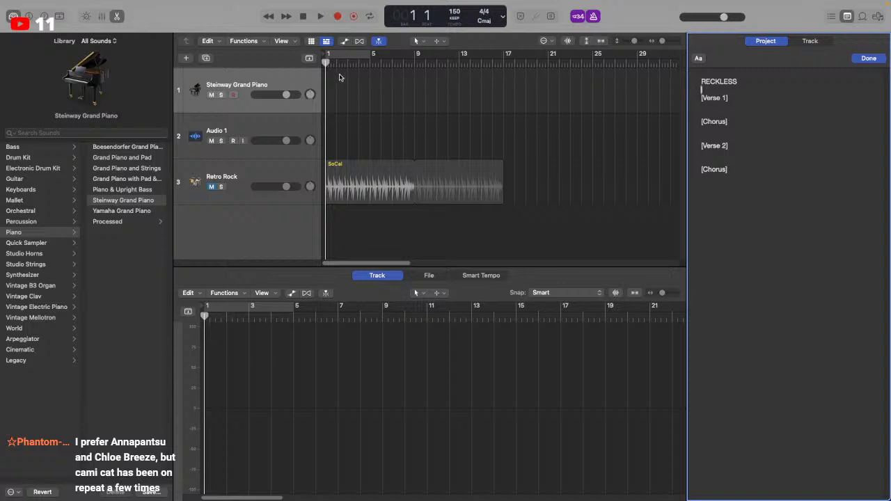
left_click(321, 65)
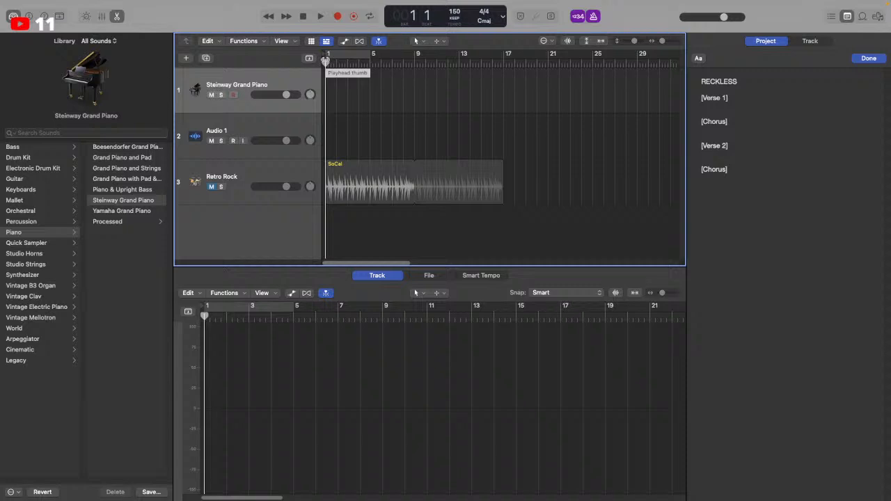
key("period")
key("period")
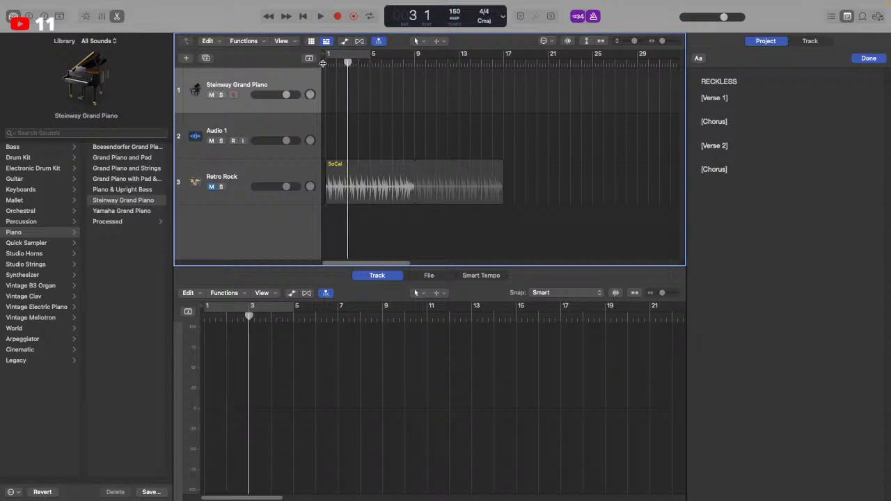
key("Return")
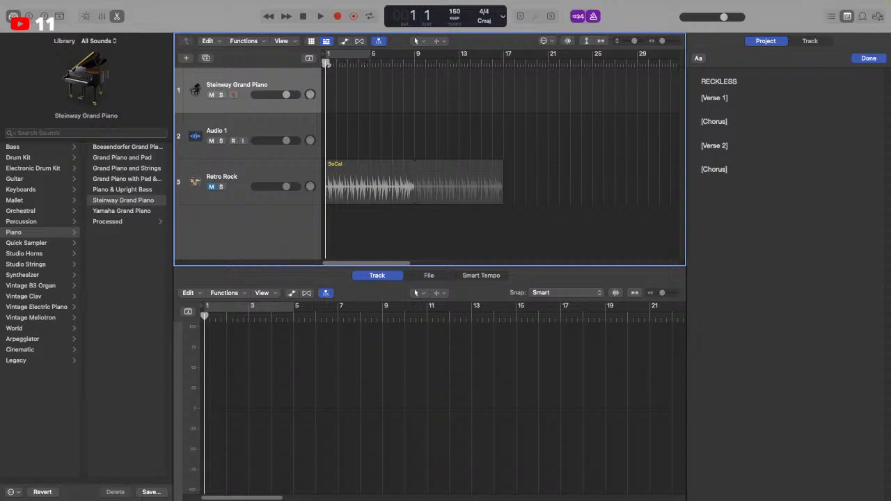
left_click_drag(326, 63, 398, 63)
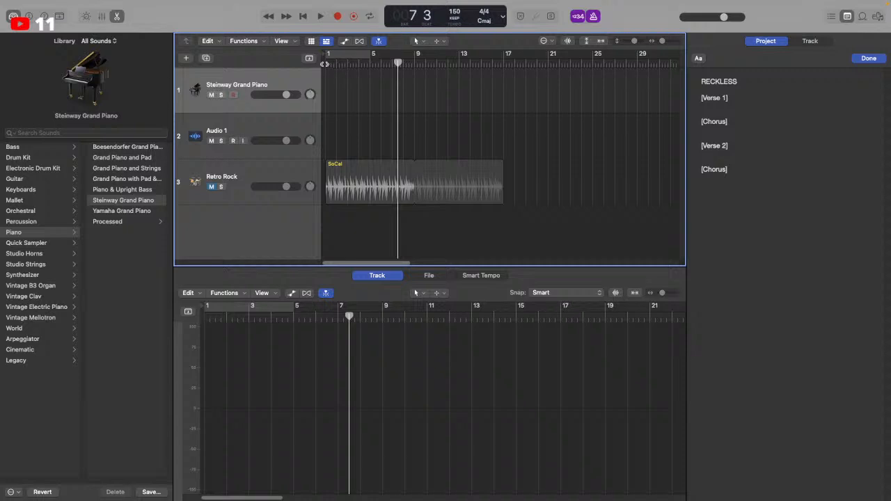
Record repeated C2 notes on the Steinway Grand Piano track from bar 1 to bar 5 and loop the region to bar 9
left_click(324, 64)
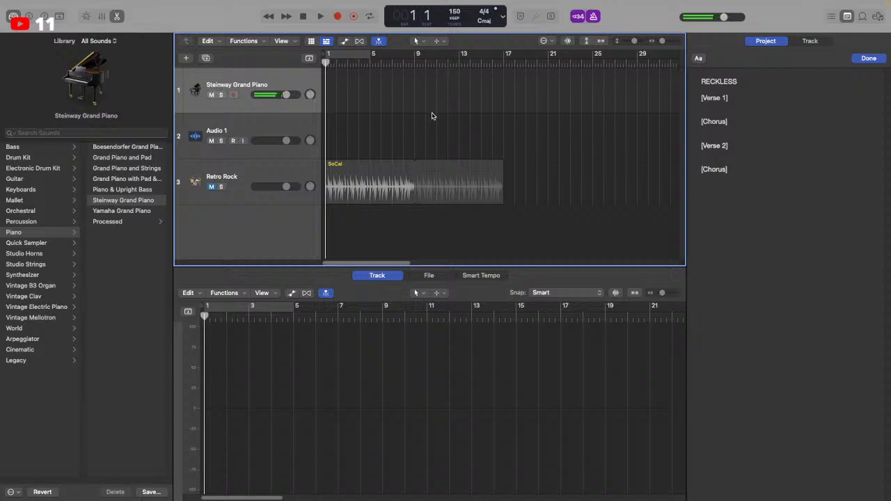
key("r")
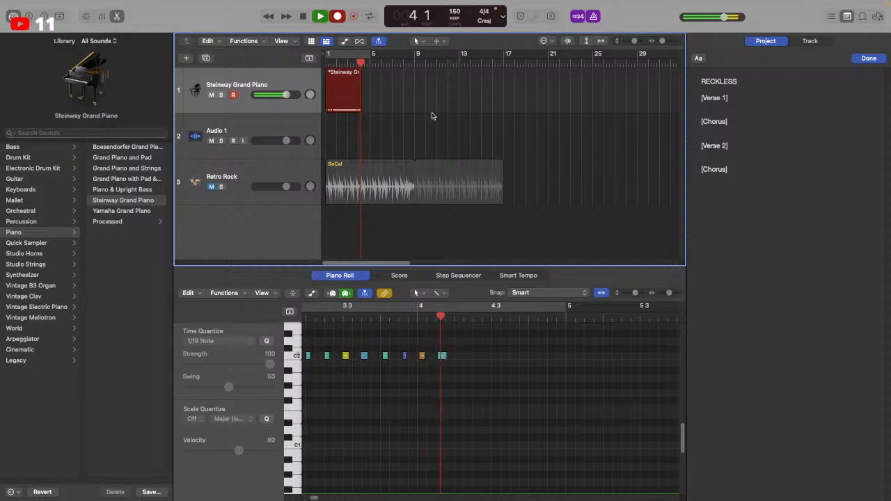
key("space")
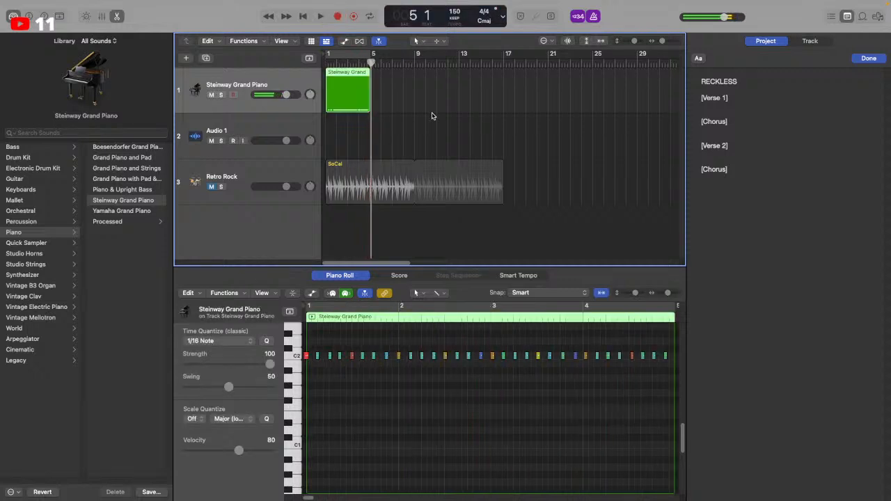
left_click(670, 41)
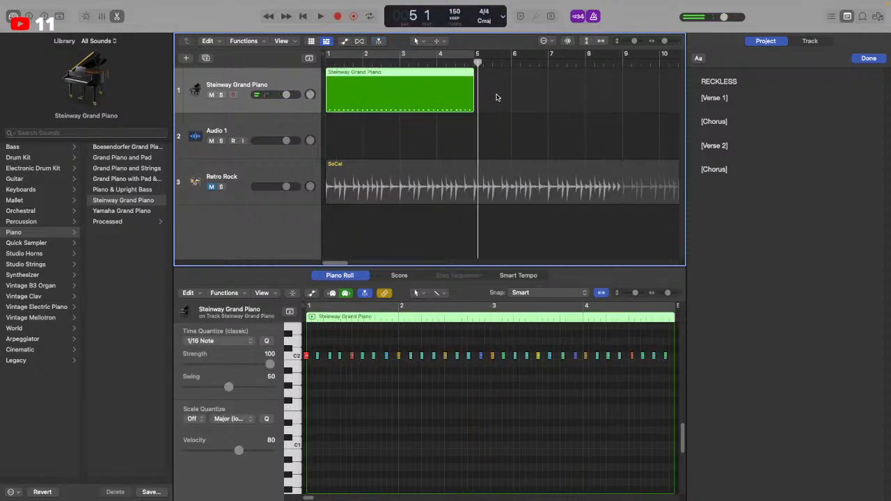
left_click_drag(477, 78, 624, 104)
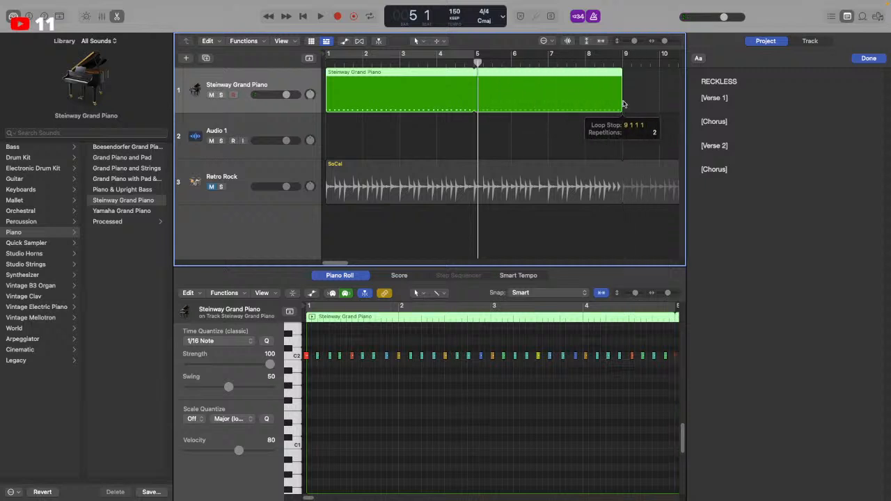
Play the looped Steinway Grand Piano region from bar 1 to hear the repeated notes
left_click(324, 61)
key("space")
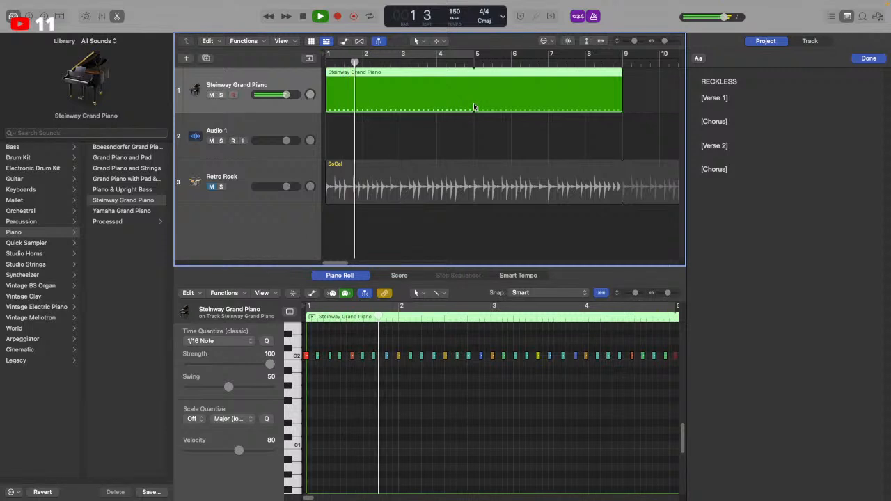
left_click_drag(473, 108, 472, 122)
left_click(470, 130)
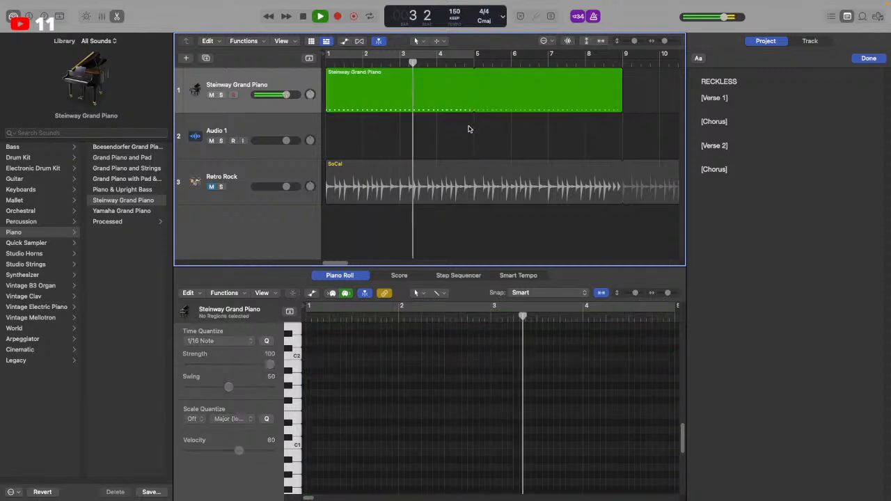
right_click(299, 83)
key("Escape")
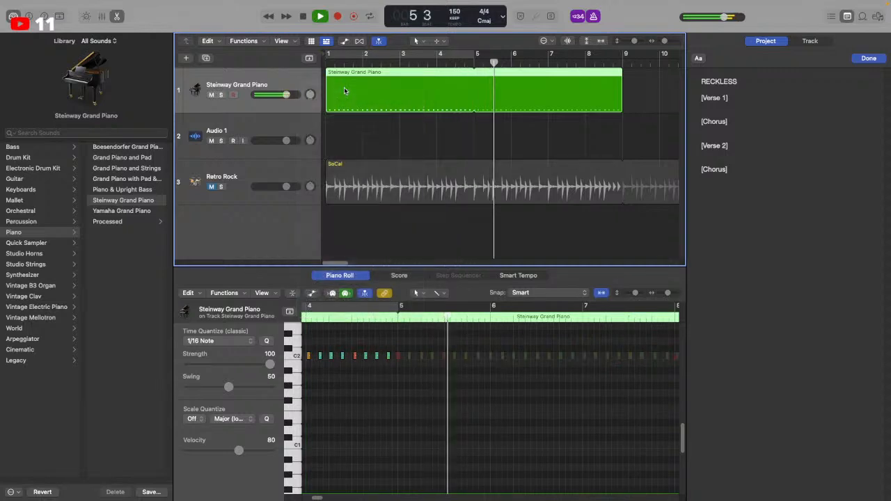
key("space")
right_click(293, 82)
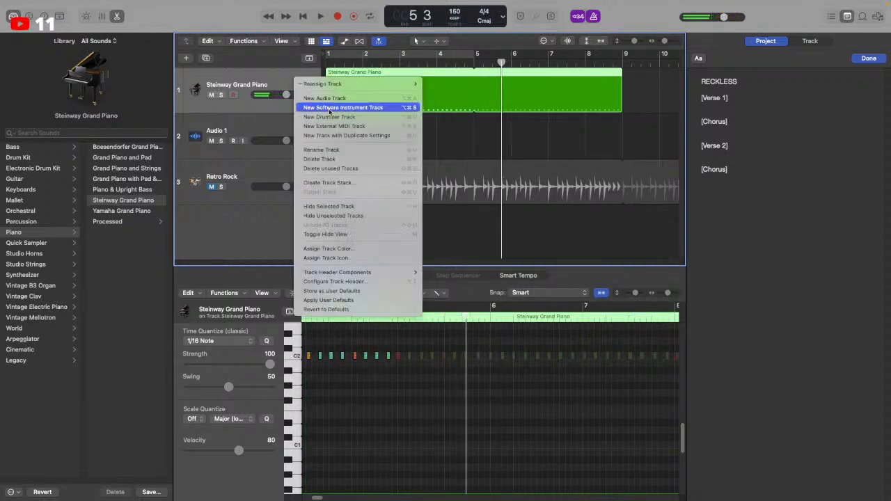
Try recording over the looped piano region from bar 1, and undo the repeated-note piano recording
left_click(323, 62)
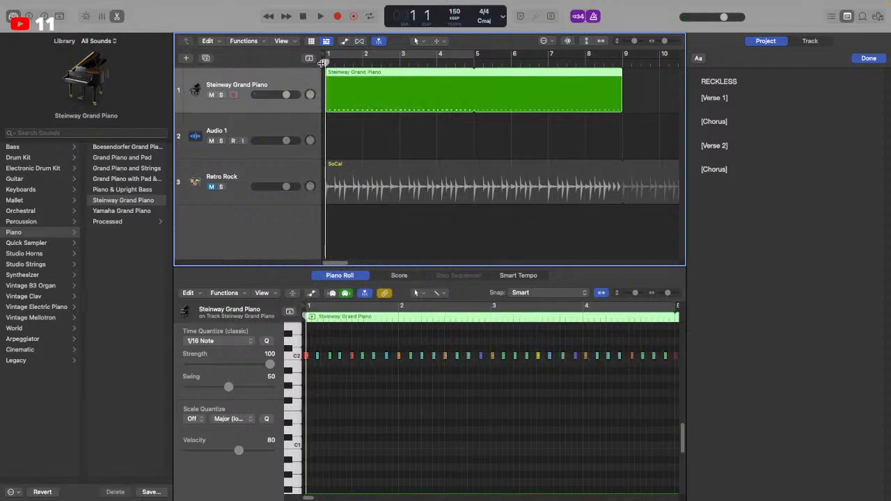
key("r")
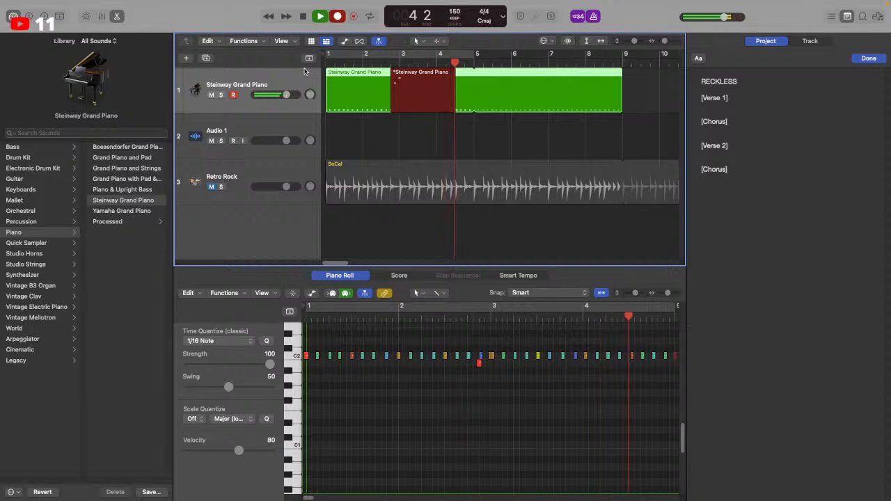
key("space")
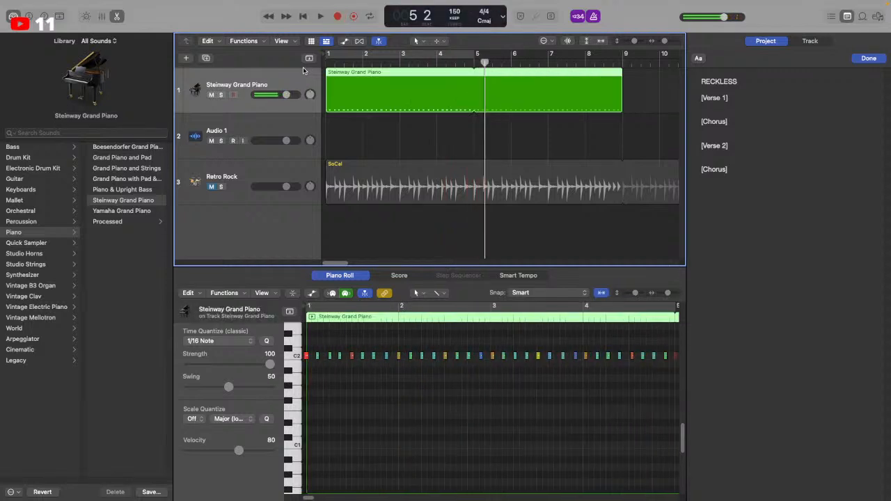
left_click(324, 63)
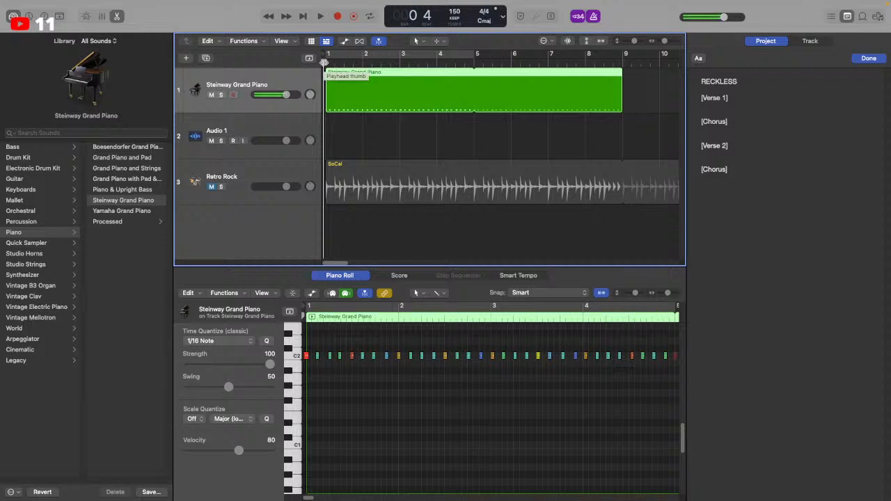
key("r")
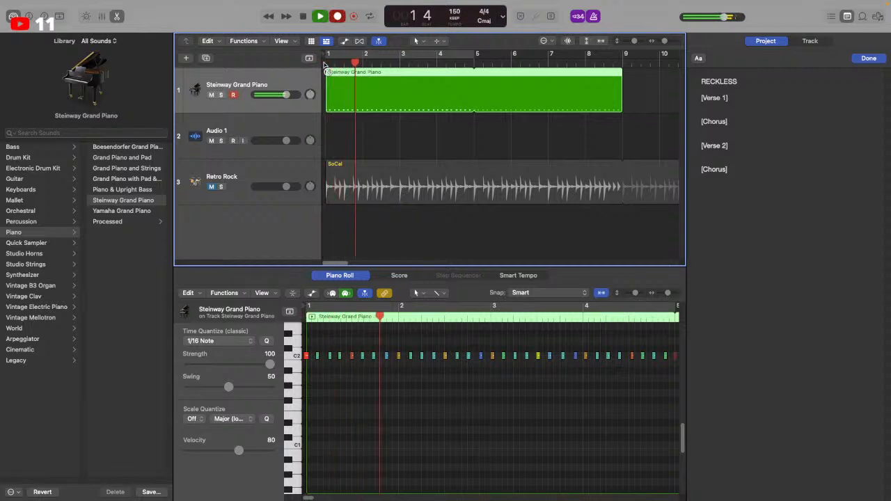
key("space")
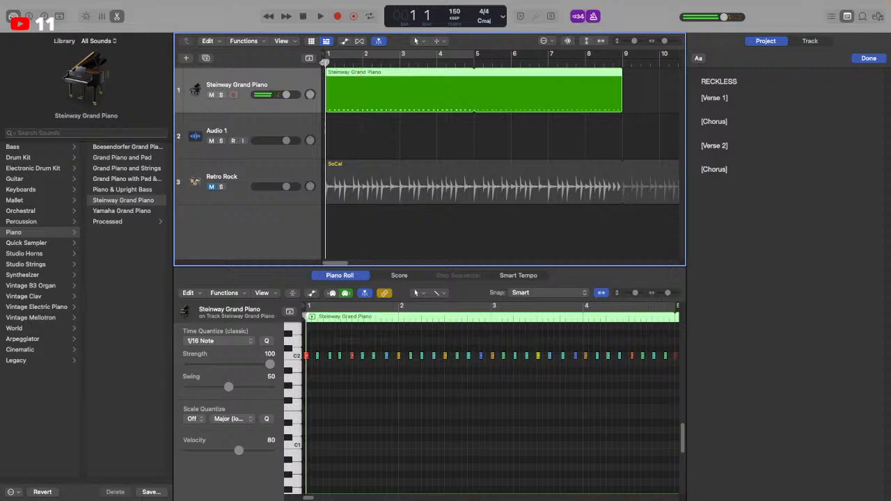
key("super+z")
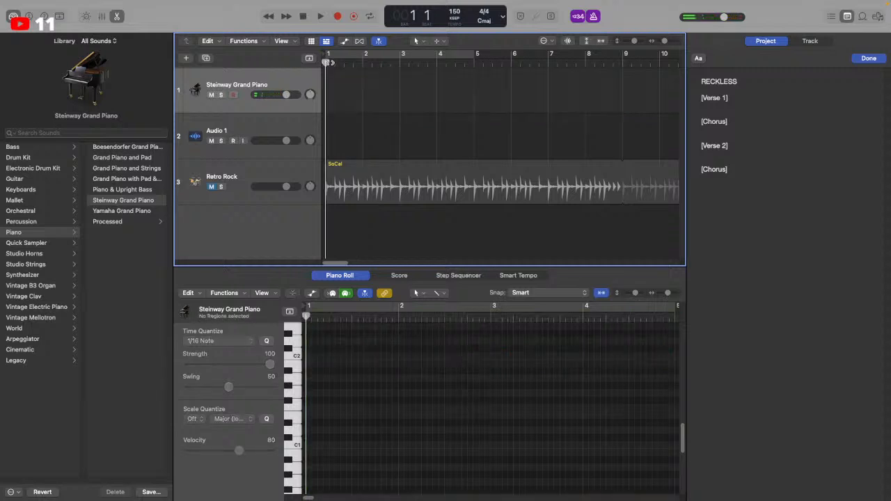
Record a C2 riff with B1 and higher accent notes on the Steinway Grand Piano track from bar 1 to bar 9
key("r")
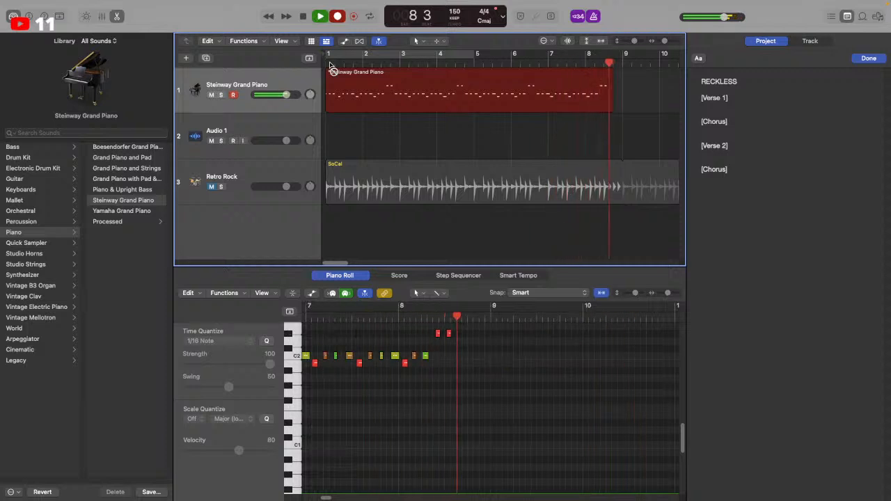
key("space")
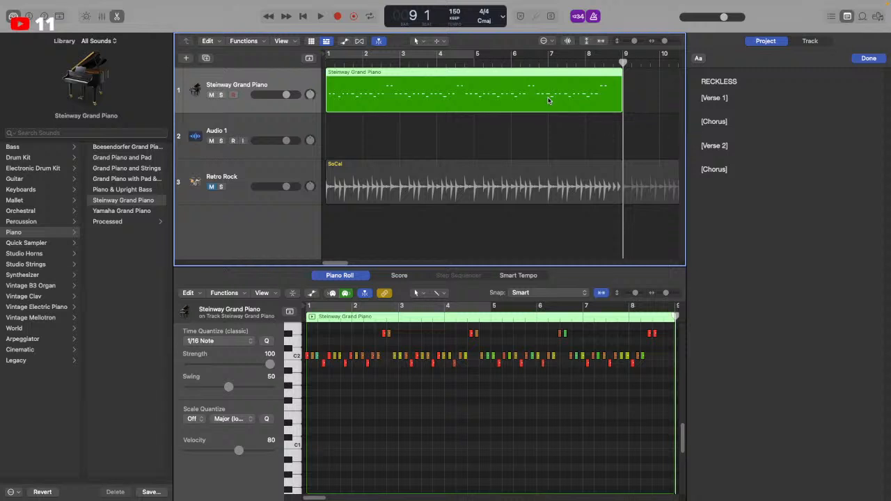
Examine the recorded riff's notes and timing up close in the Piano Roll, from bar 1 to bar 9
key("p")
key("p")
key("p")
key("p")
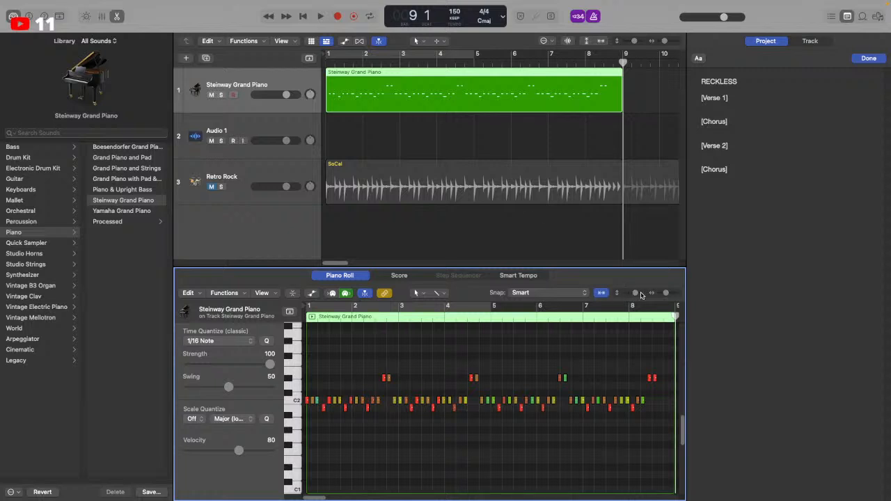
left_click(676, 293)
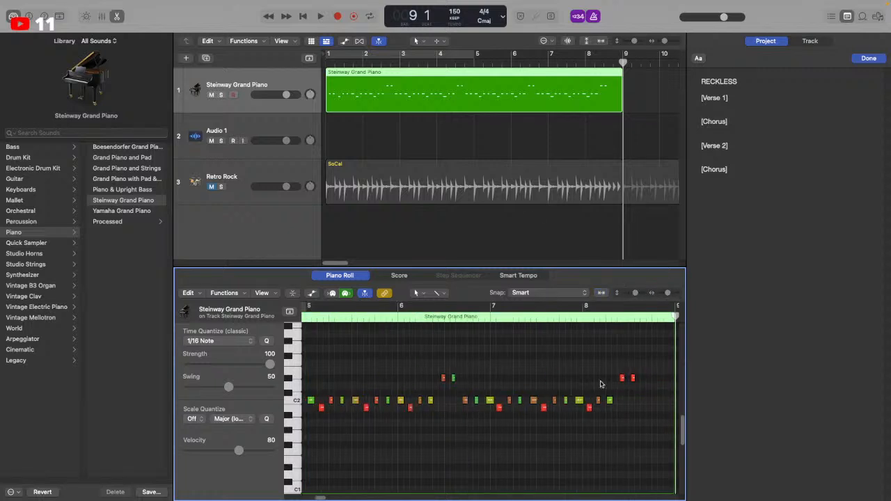
left_click(644, 293)
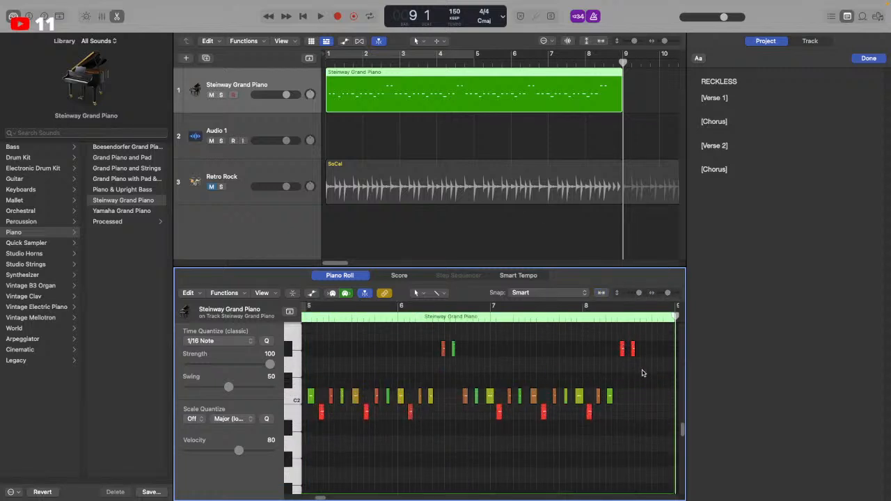
left_click(633, 296)
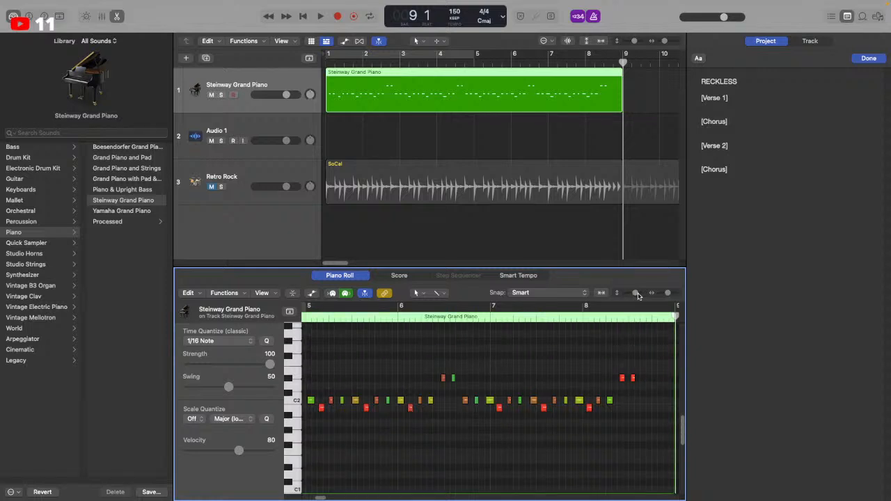
left_click_drag(638, 296, 640, 295)
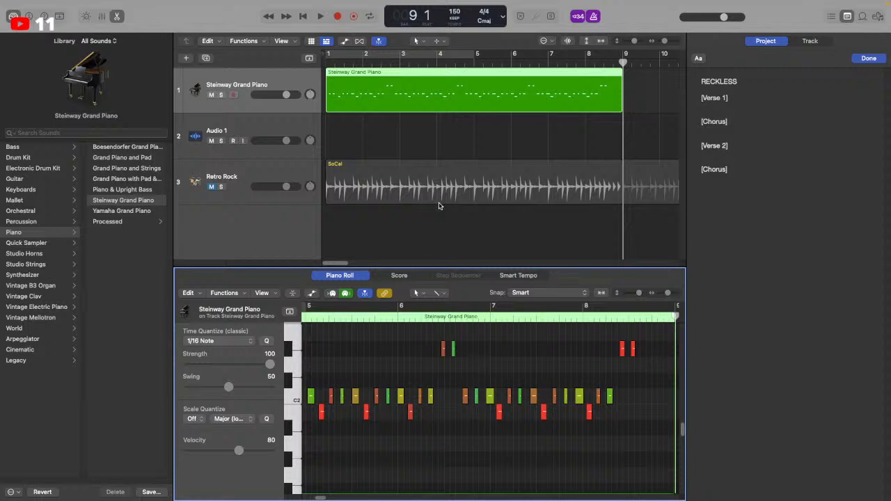
scroll(339, 416, "left", 10)
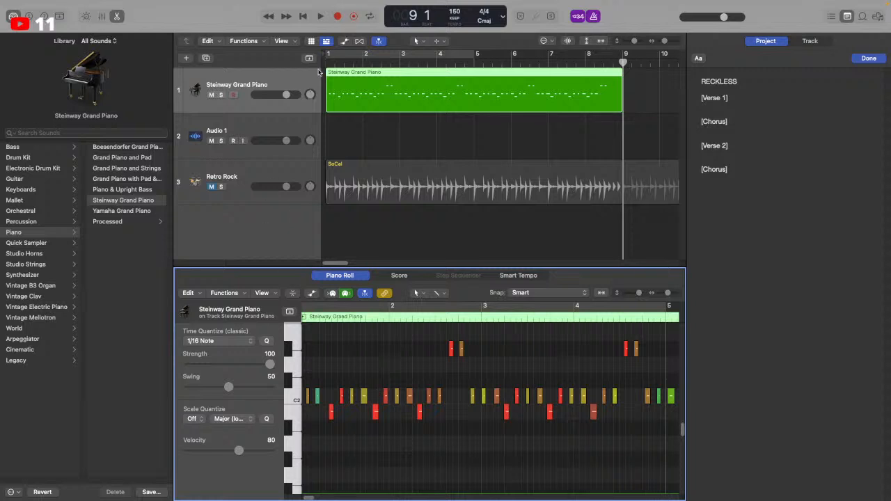
Play the recorded Steinway Grand Piano riff from bar 1 to bar 2
left_click(324, 64)
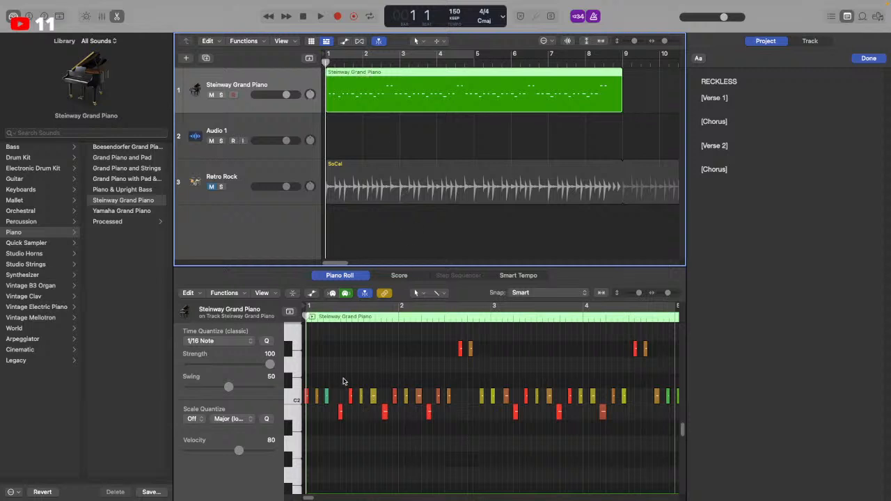
key("space")
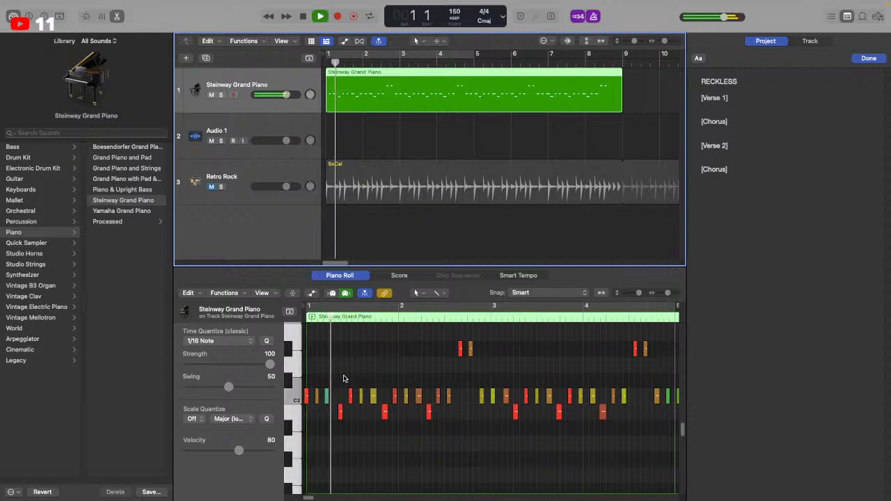
key("space")
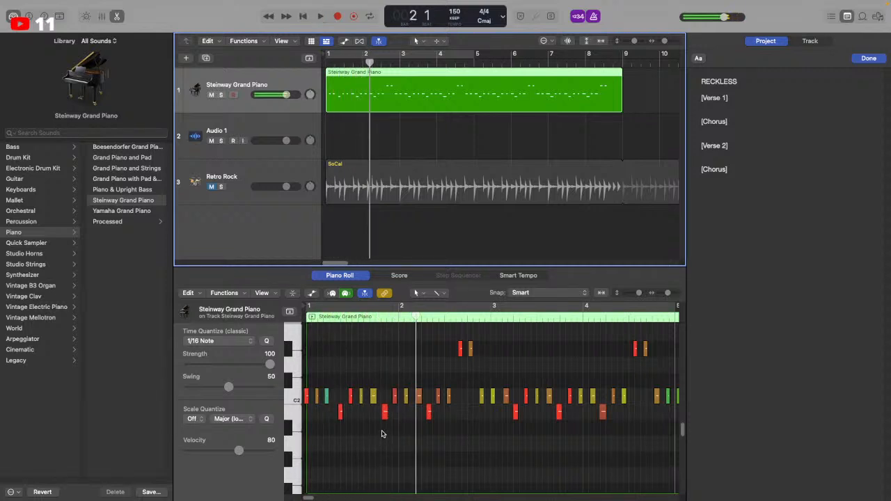
left_click(459, 445)
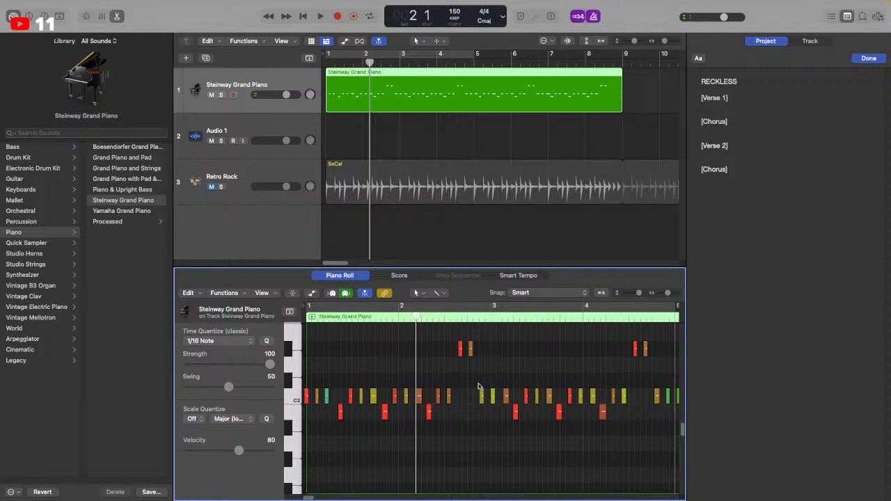
Delete all riff notes after the opening two-bar phrase, keeping only the notes in bars 1 and 2
left_click_drag(478, 377, 740, 445)
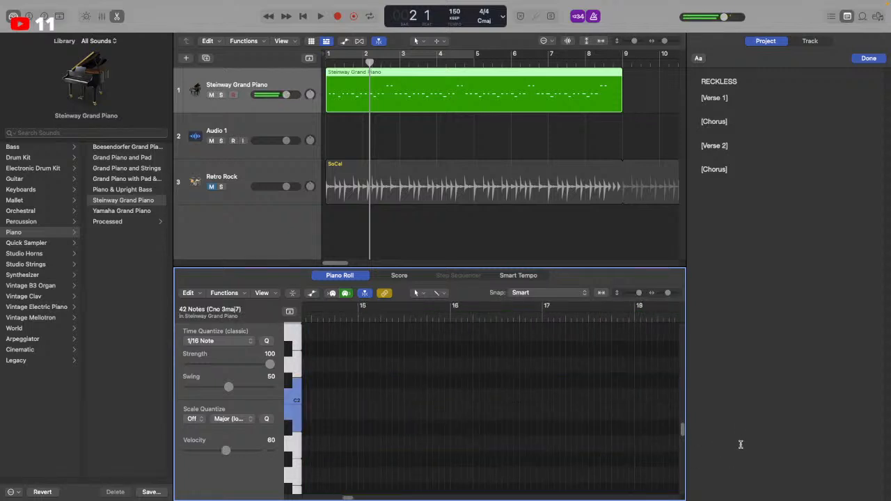
scroll(557, 397, "left", 10)
left_click_drag(557, 395, 369, 362)
key("Delete")
key("Delete")
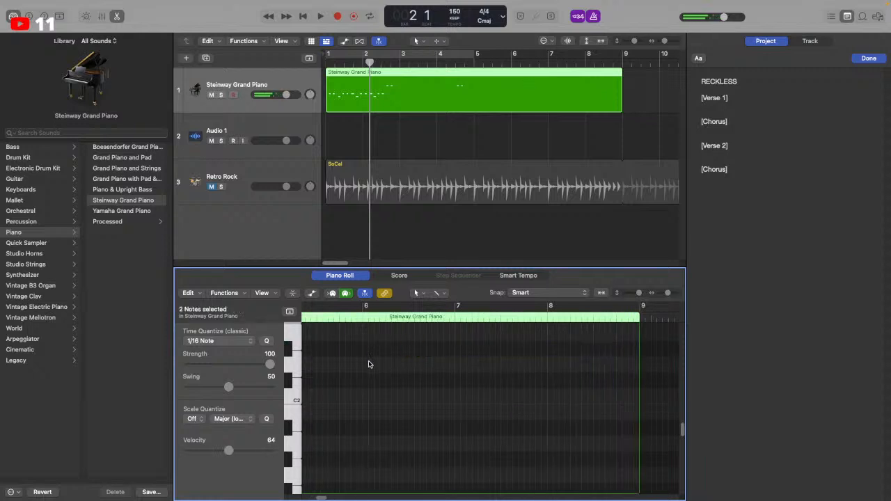
scroll(370, 364, "left", 6)
left_click_drag(579, 374, 664, 358)
key("Delete")
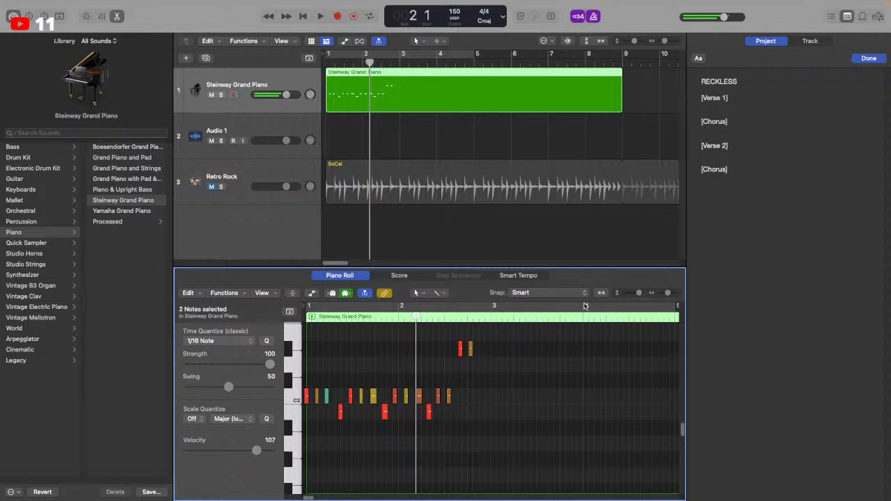
Move the first three C2 notes and the first B1 note of bar 1 onto consecutive eighth-note positions
left_click(675, 293)
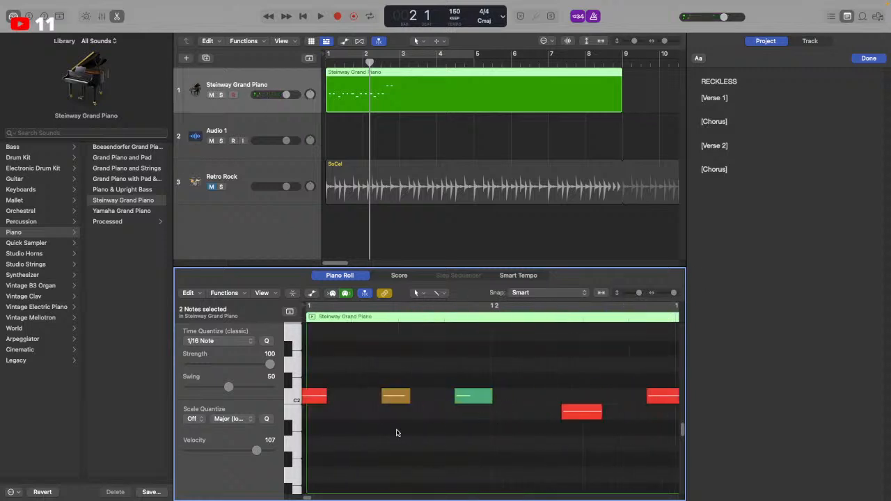
left_click_drag(319, 396, 333, 396)
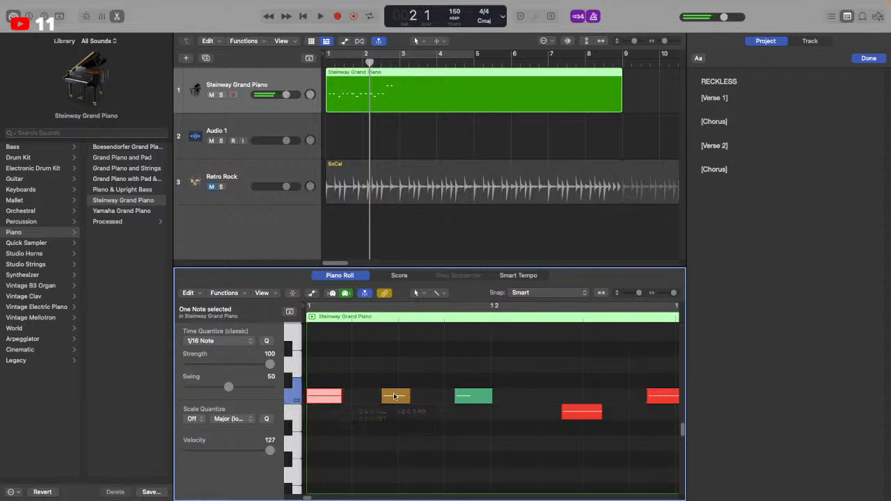
left_click_drag(395, 396, 412, 396)
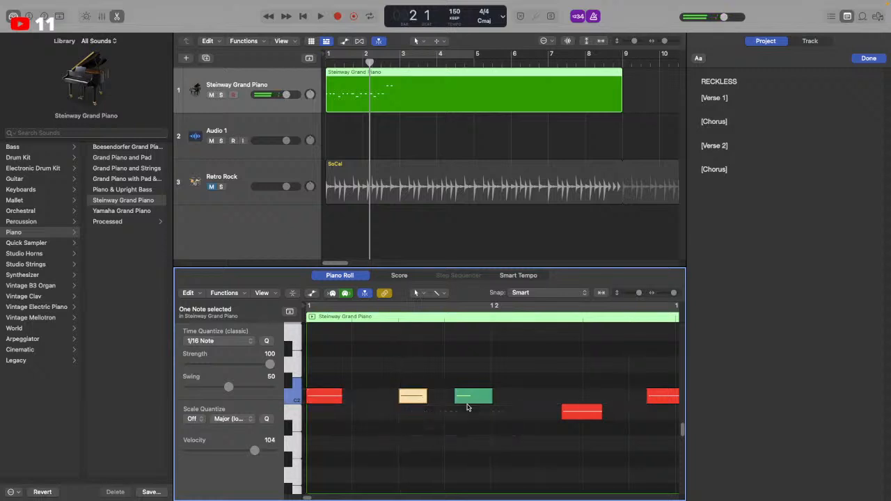
left_click_drag(469, 408, 517, 413)
scroll(519, 421, "right", 3)
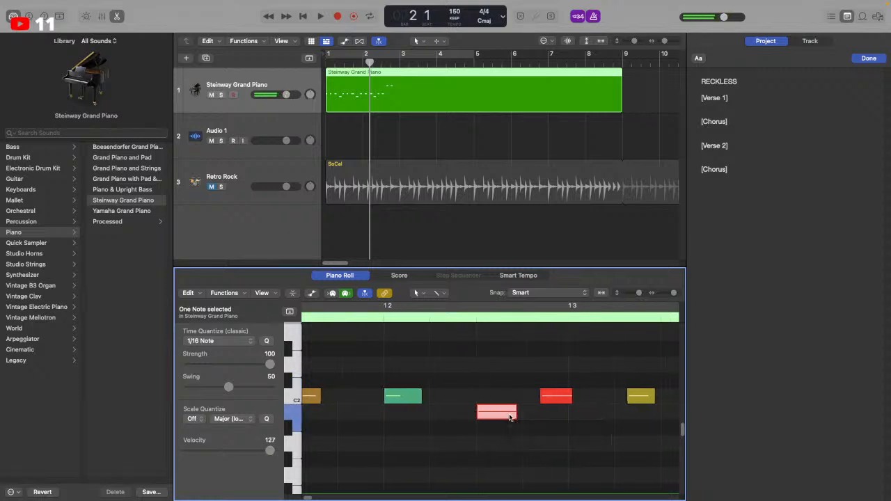
Move the two D#2 accent notes to beat 4 and its following eighth in bar 2, with the last C2 note an eighth before them
scroll(487, 411, "right", 2)
scroll(487, 411, "right", 8)
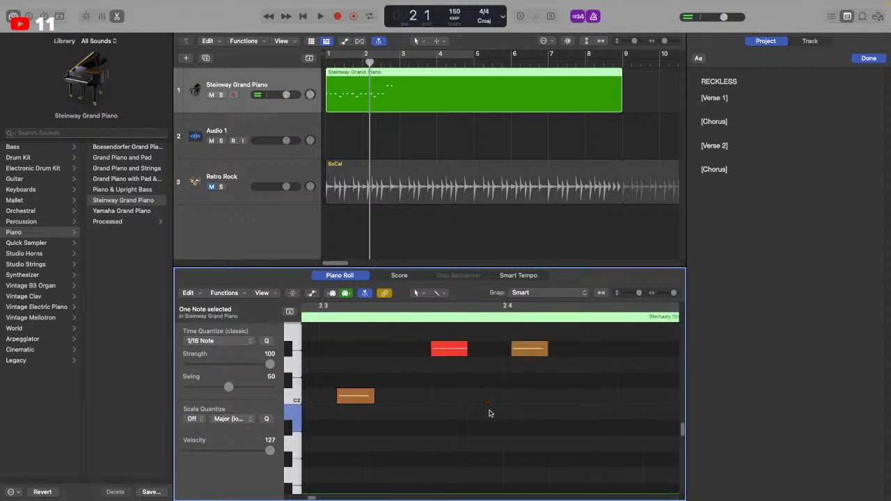
scroll(486, 418, "left", 4)
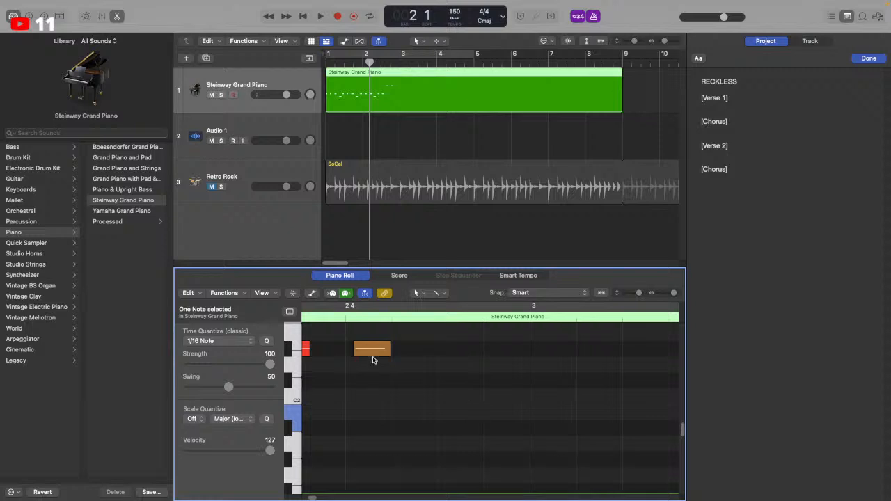
left_click_drag(373, 357, 534, 350)
scroll(459, 357, "left", 6)
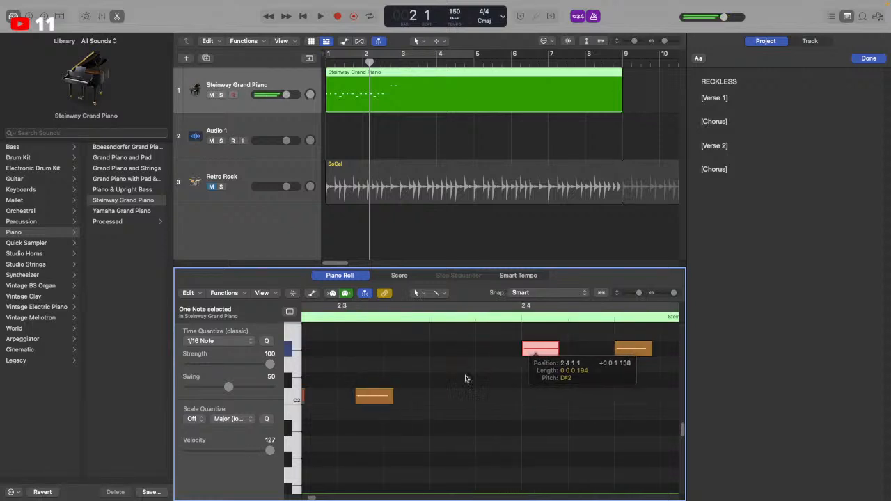
left_click_drag(370, 396, 531, 402)
scroll(453, 397, "left", 6)
Align the remaining C2 and B1 notes of bar 2 with consecutive eighth-note positions starting on the downbeat
scroll(531, 401, "left", 2)
left_click_drag(439, 412, 488, 415)
scroll(446, 407, "left", 2)
left_click(417, 398)
left_click_drag(418, 399, 460, 400)
scroll(437, 406, "left", 5)
left_click_drag(602, 399, 604, 398)
left_click_drag(483, 395, 525, 396)
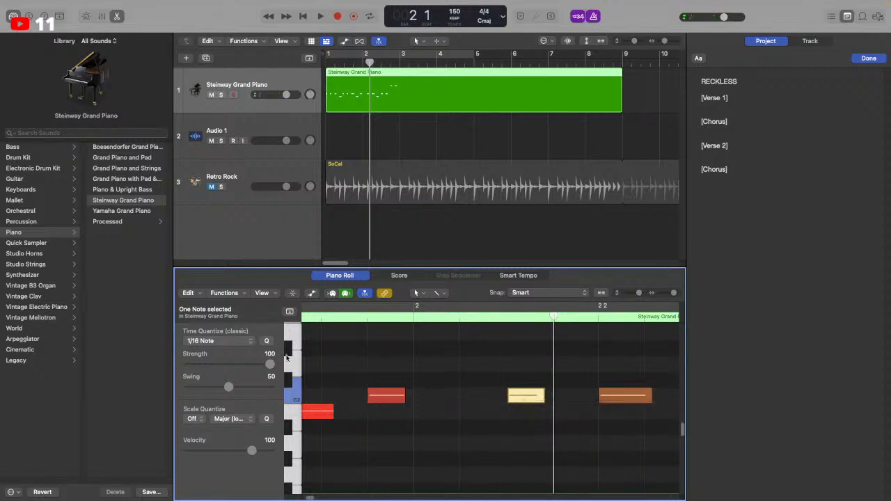
left_click_drag(383, 404, 431, 405)
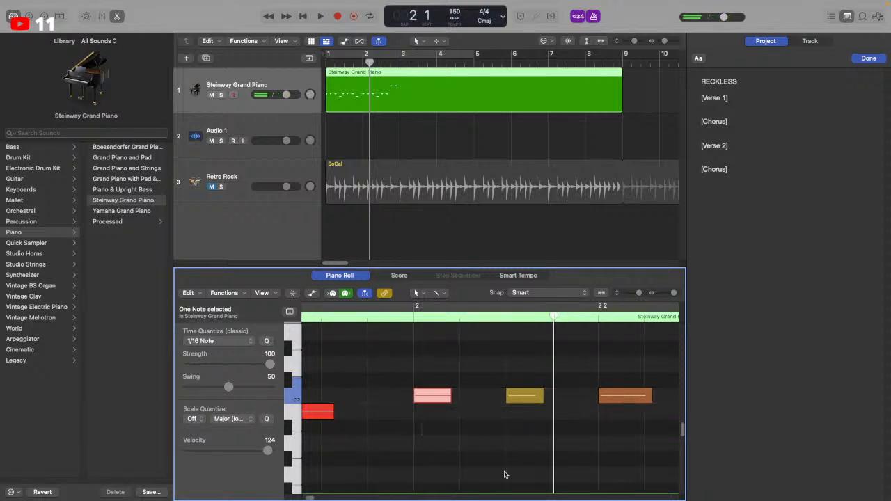
left_click(394, 368)
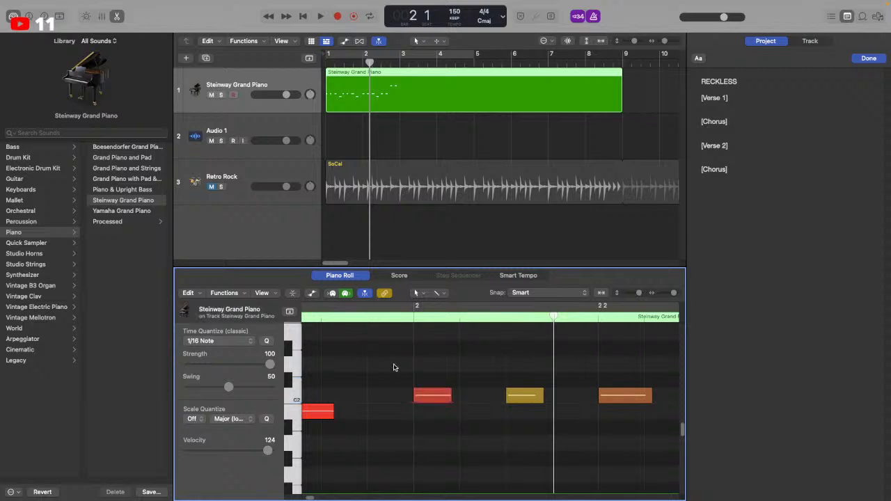
Align the C2 and B1 notes in beats 3 and 4 of bar 1 with consecutive eighth-note positions
scroll(418, 379, "left", 3)
left_click_drag(391, 413, 463, 401)
scroll(435, 415, "left", 3)
scroll(464, 400, "left", 2)
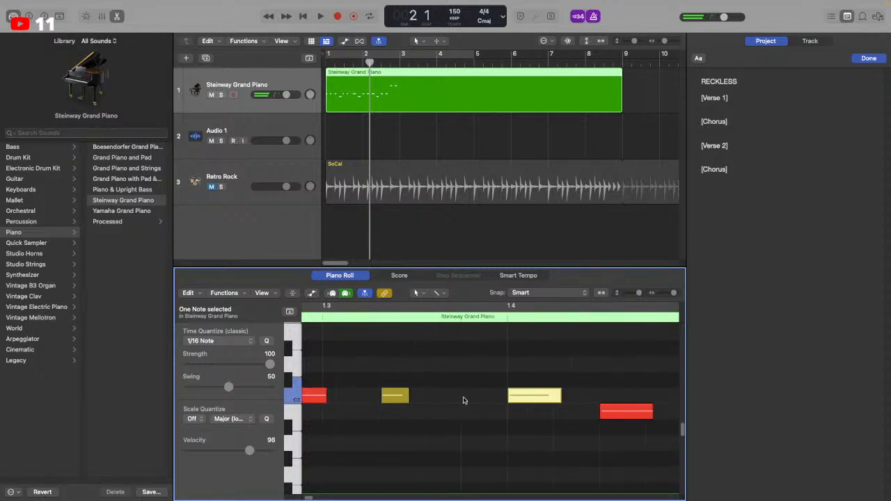
left_click_drag(393, 402, 422, 402)
scroll(418, 400, "left", 2)
scroll(424, 407, "left", 2)
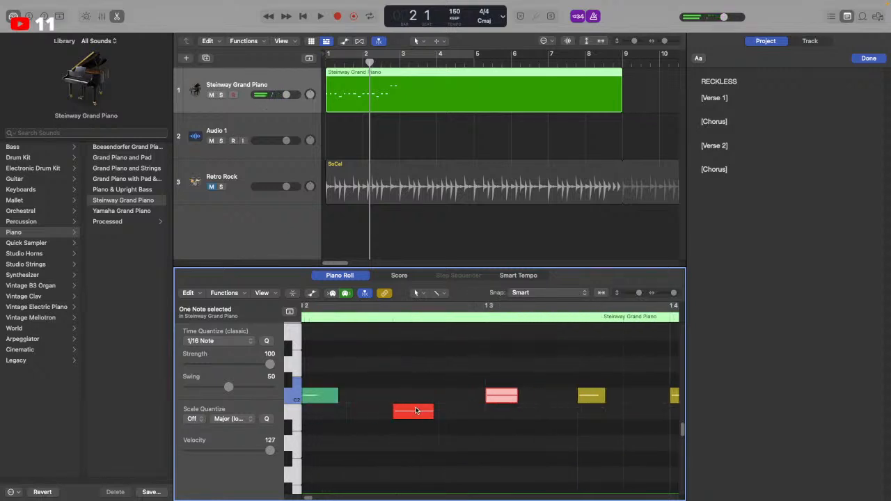
left_click(416, 411)
scroll(415, 413, "left", 2)
scroll(416, 405, "left", 2)
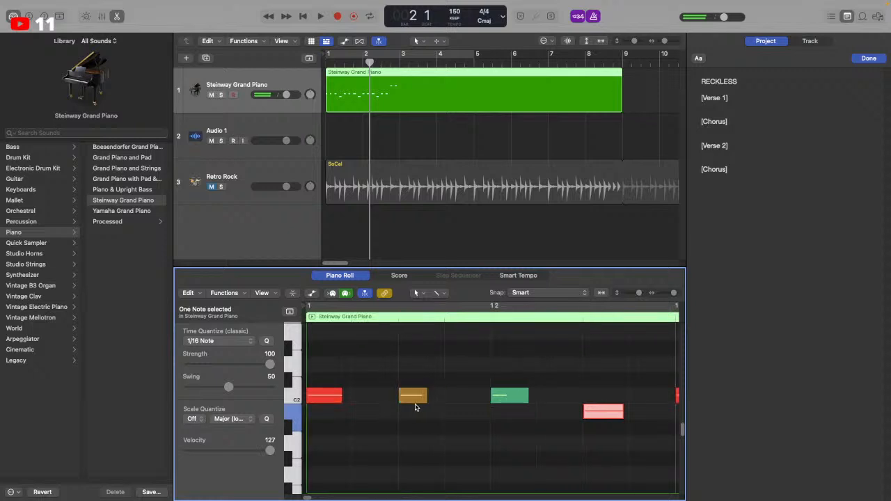
Play the realigned two-bar piano phrase from bar 1 to check its timing
left_click(323, 66)
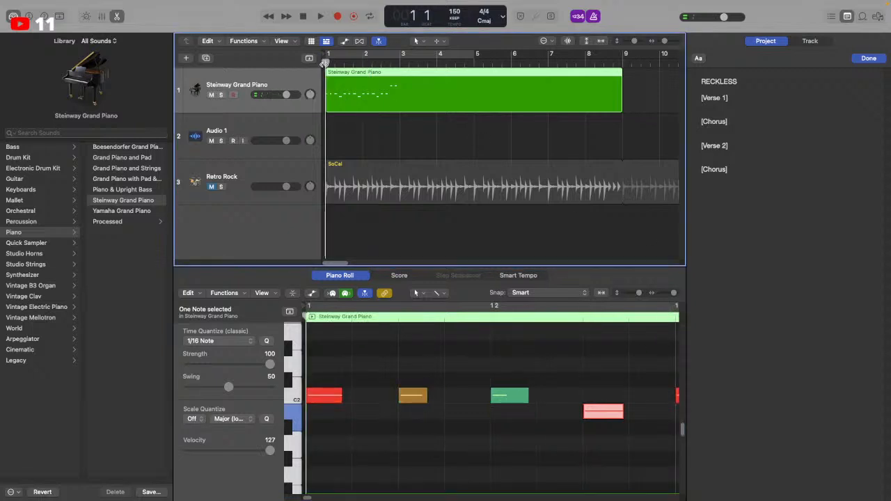
key("space")
left_click_drag(674, 293, 659, 293)
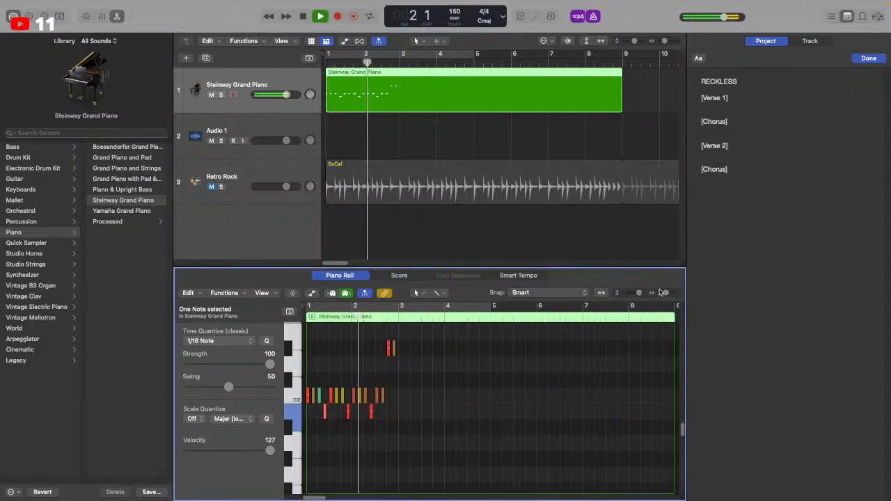
scroll(563, 441, "left", 3)
scroll(563, 441, "up", 3)
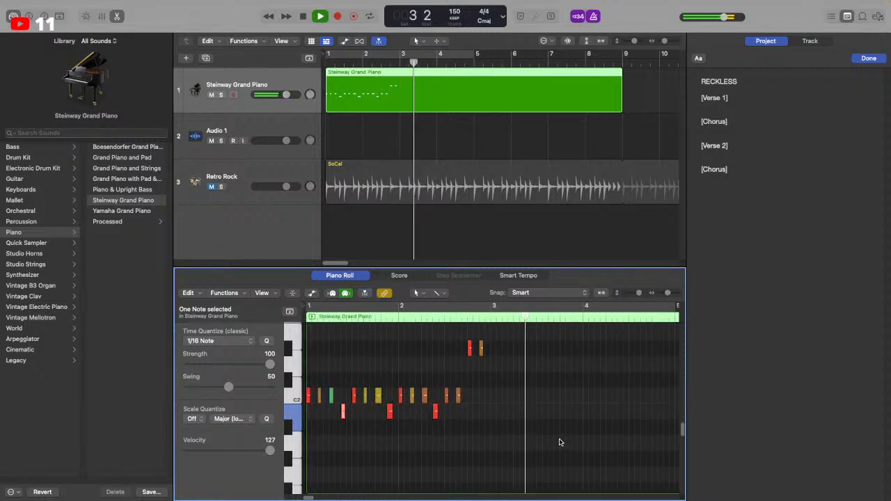
key("space")
Copy all 16 notes of the two-bar phrase and paste them at bars 3, 5 and 7
left_click_drag(588, 471, 289, 388)
key("space")
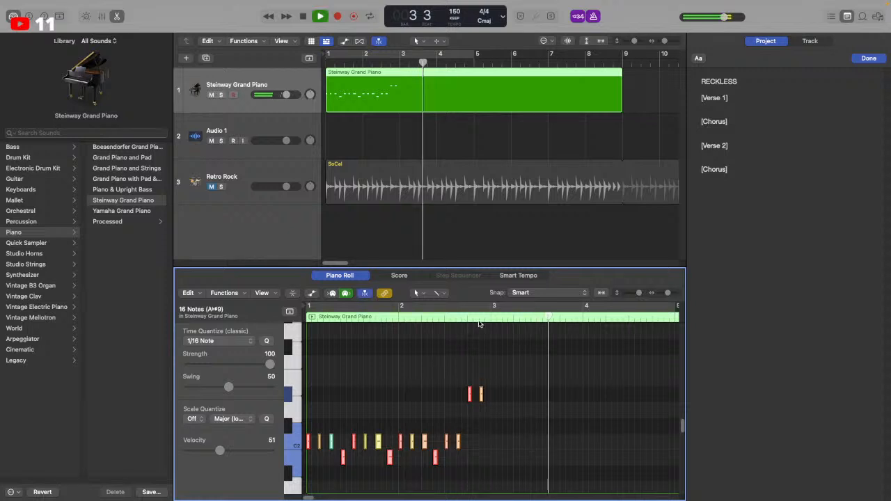
key("space")
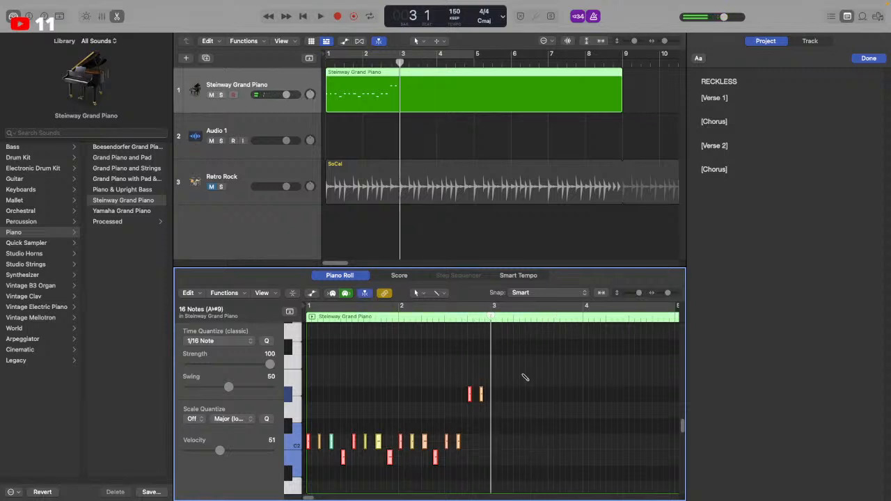
key("space")
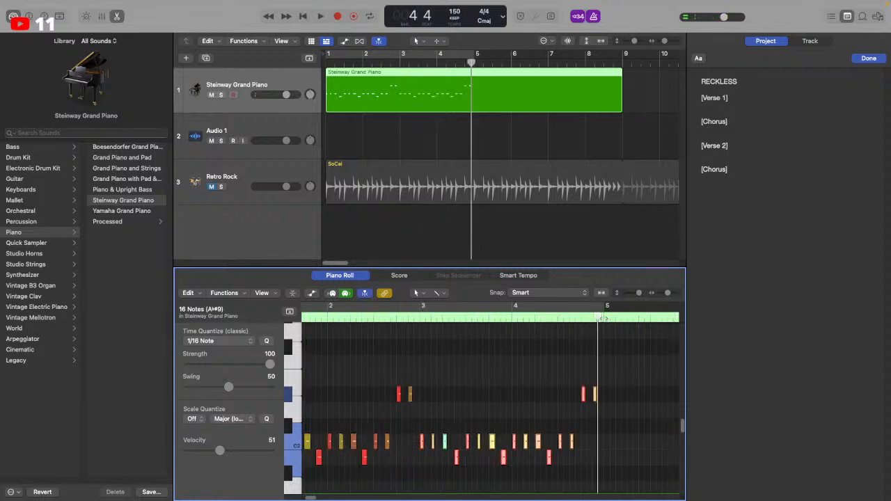
left_click_drag(599, 317, 604, 318)
key("super+v")
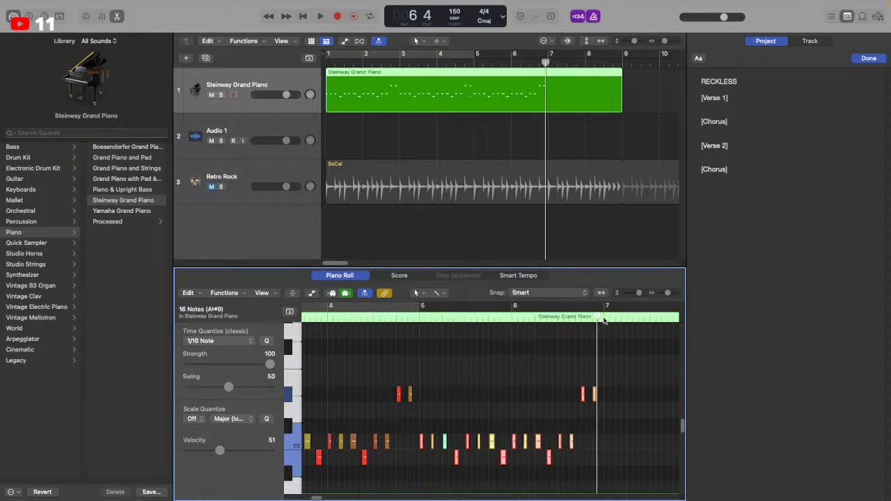
left_click(606, 319)
key("super+v")
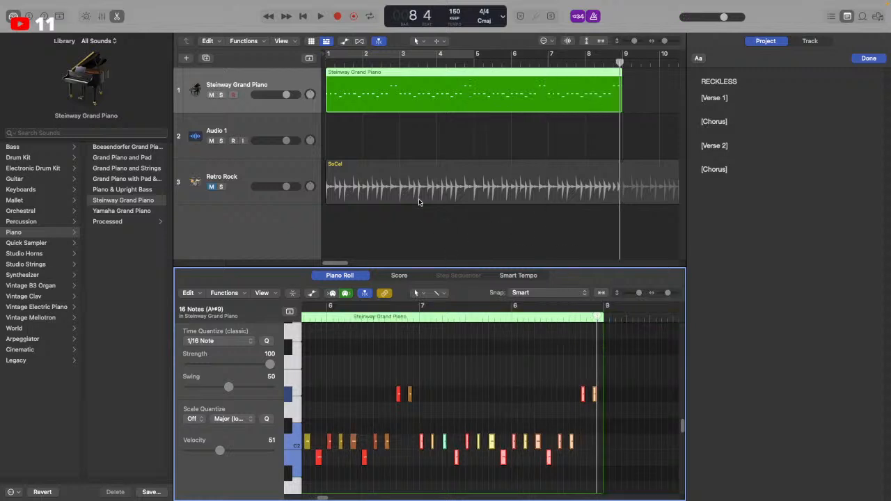
Play the repeated piano riff from bar 1 with the whole region shown in the Piano Roll
left_click(326, 63)
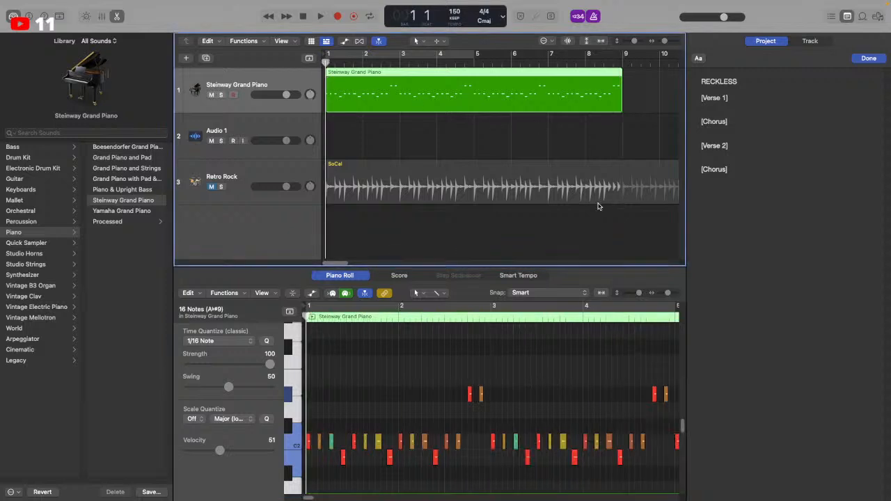
key("space")
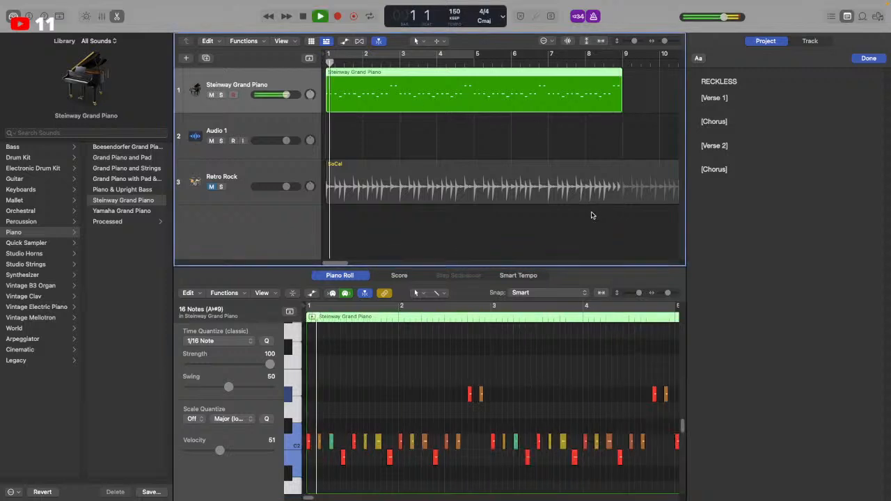
left_click_drag(667, 293, 663, 295)
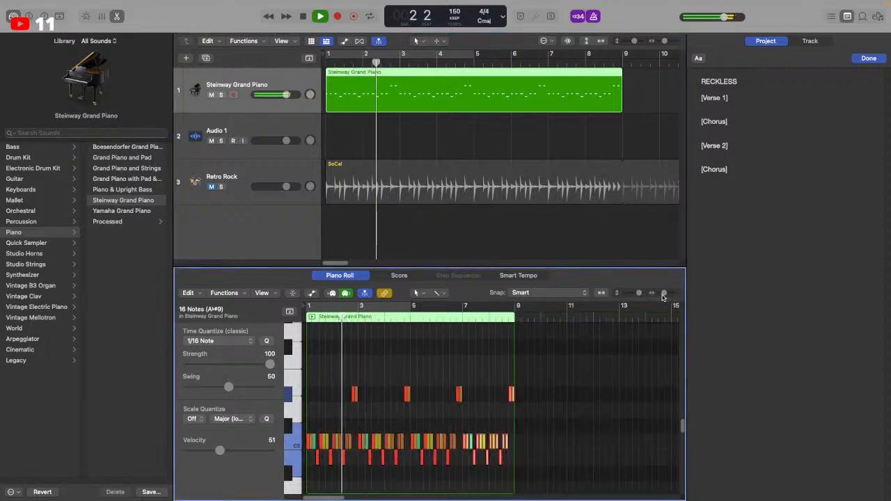
left_click(531, 140)
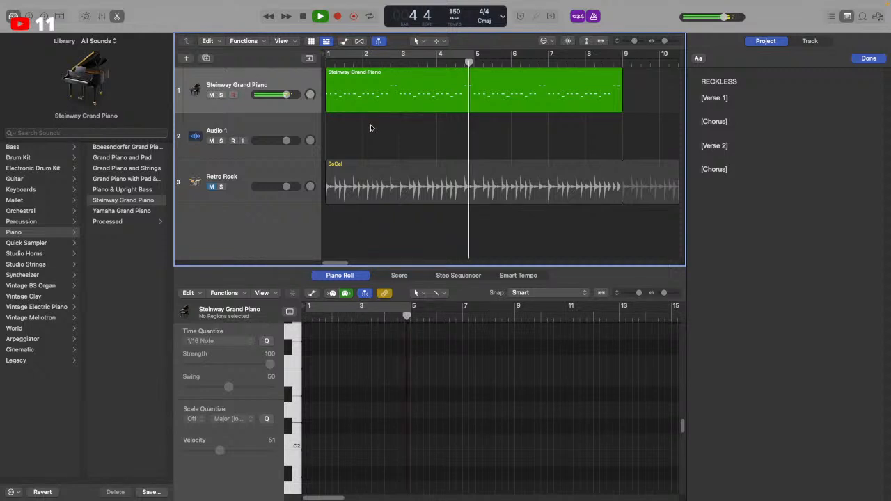
left_click(380, 97)
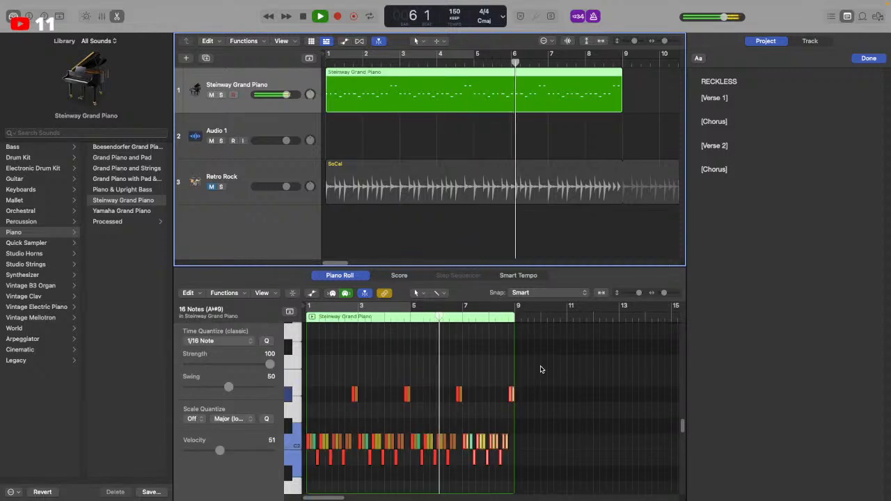
Stop playback and raise the two D#2 accent notes at the end of bar 6 to F#2
left_click(497, 387)
key("space")
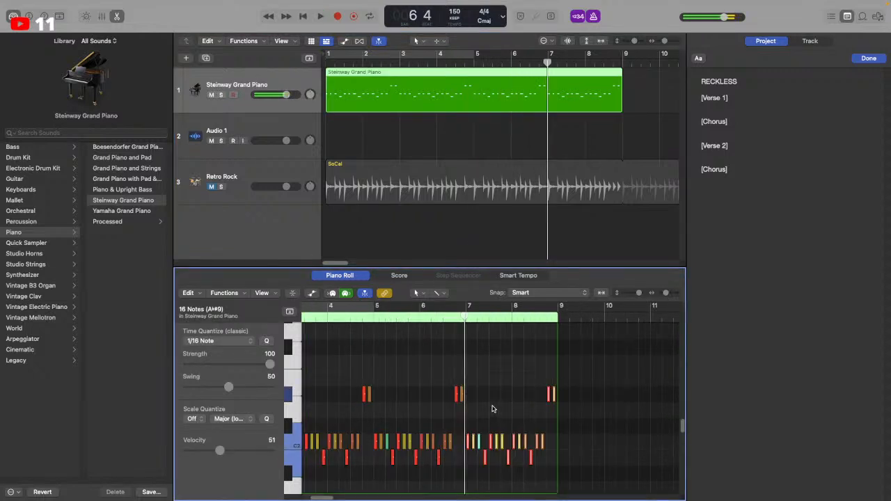
left_click_drag(491, 409, 457, 357)
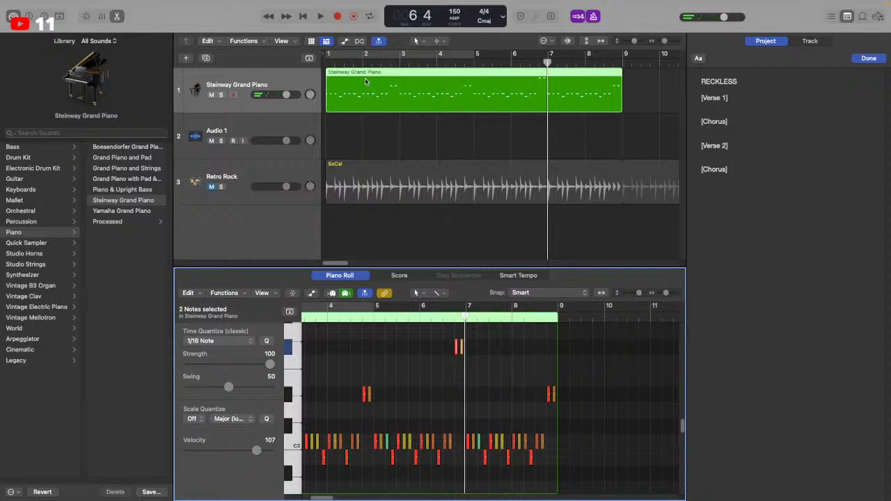
Play the piano riff from bar 1 to check the raised accent notes at the end of bar 6
left_click(340, 75)
key("Return")
key("space")
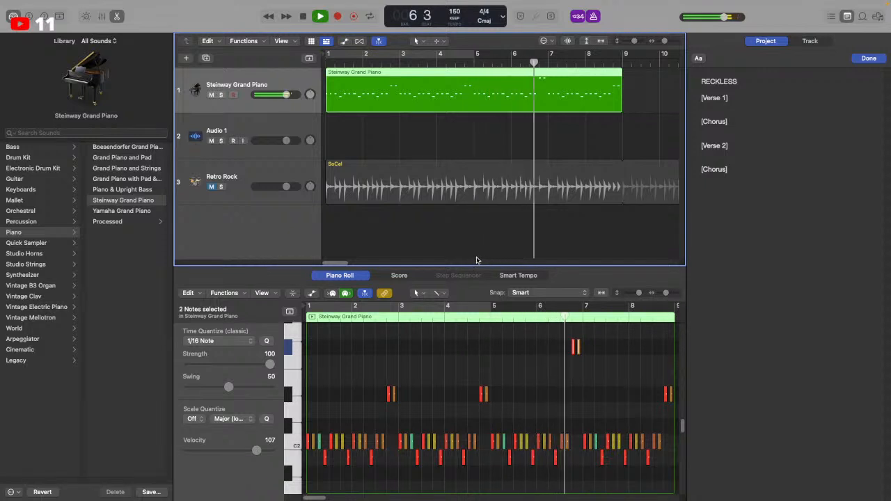
key("space")
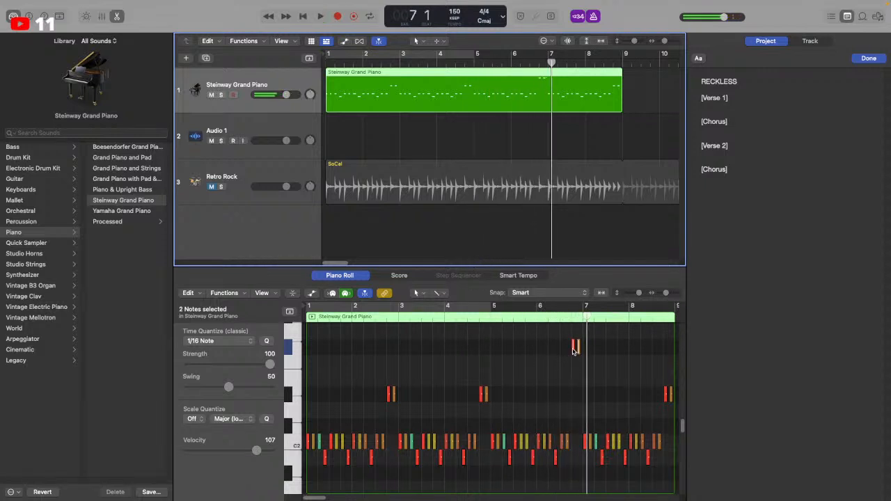
Lower the two accent notes at the end of bar 6 to F2 and play the passage leading into them
left_click_drag(575, 348, 576, 362)
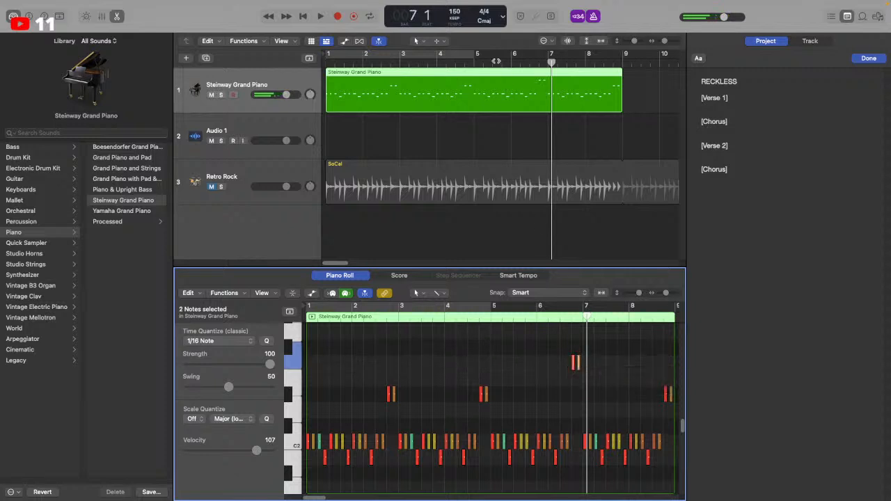
left_click(461, 67)
key("space")
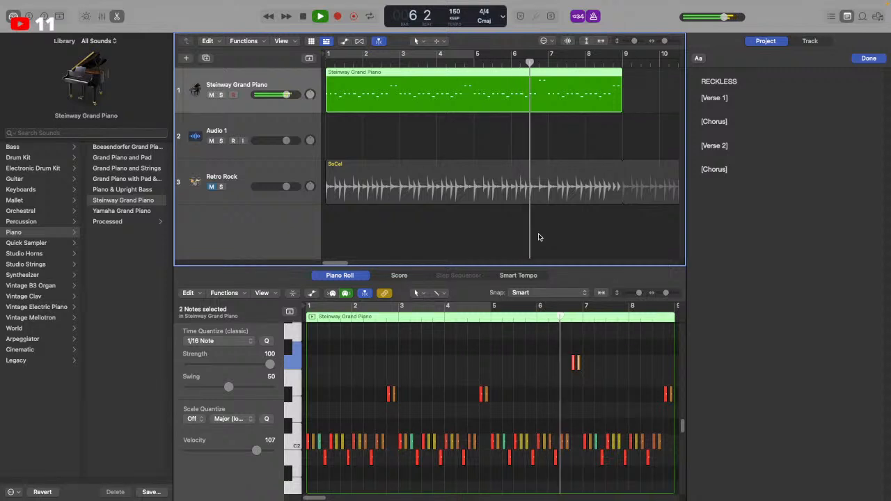
key("space")
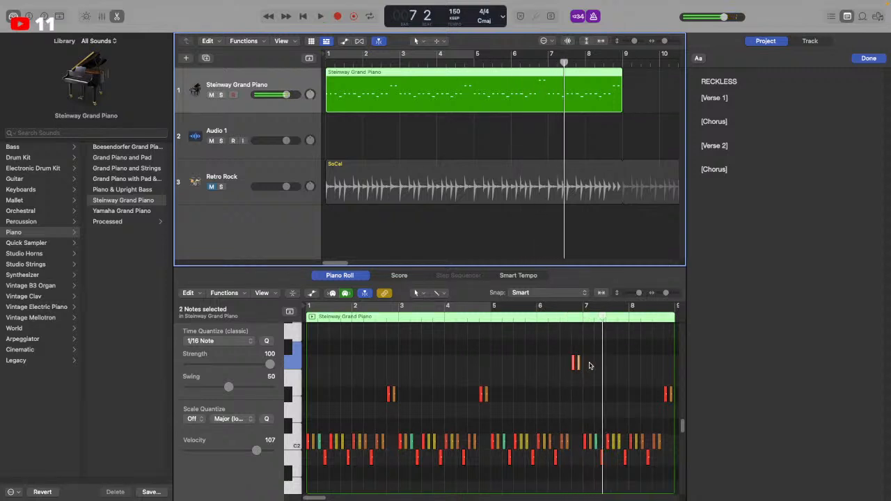
Lower the two accent notes at the end of bar 6 to E2 and deselect them
left_click_drag(574, 371, 574, 385)
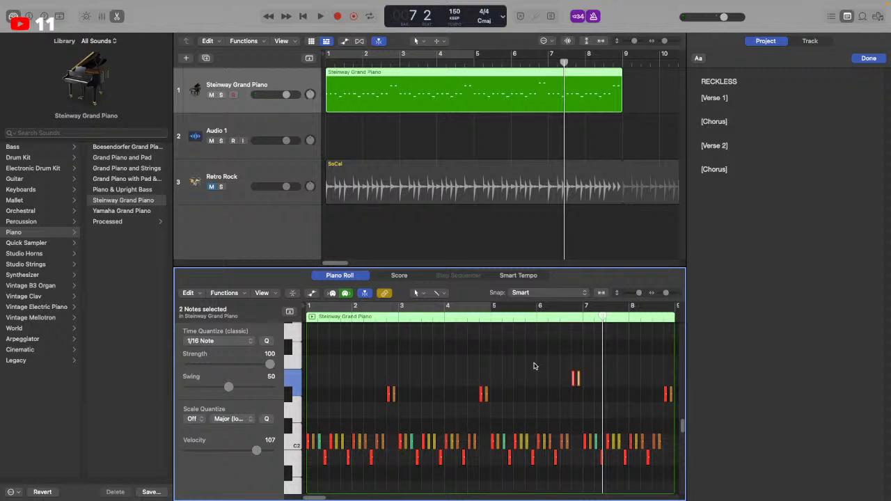
left_click(464, 352)
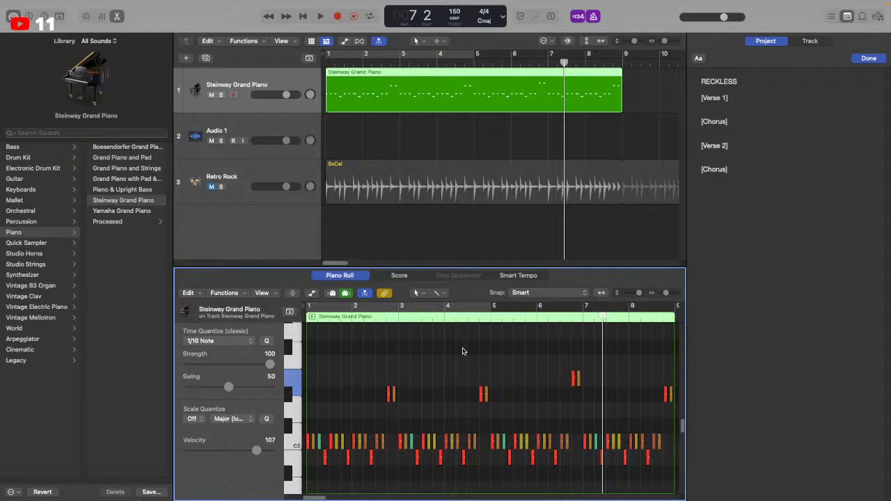
scroll(477, 378, "down", 3)
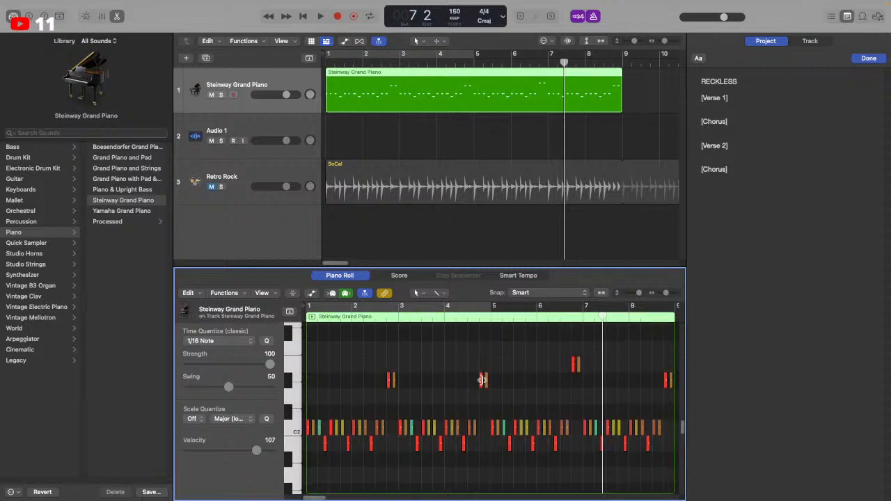
left_click(325, 61)
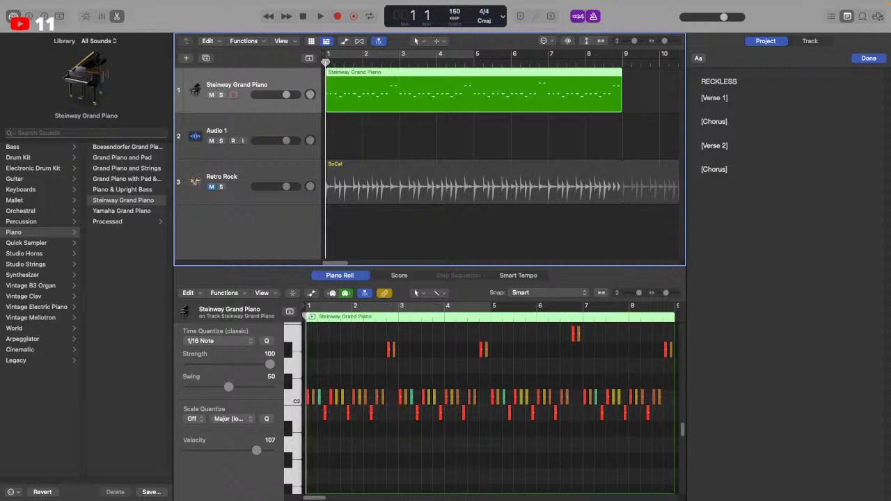
left_click(346, 132)
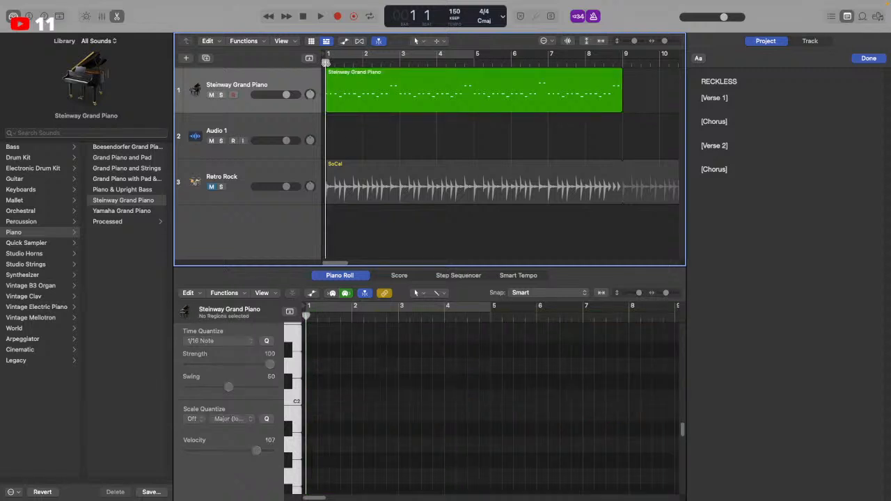
left_click(326, 83)
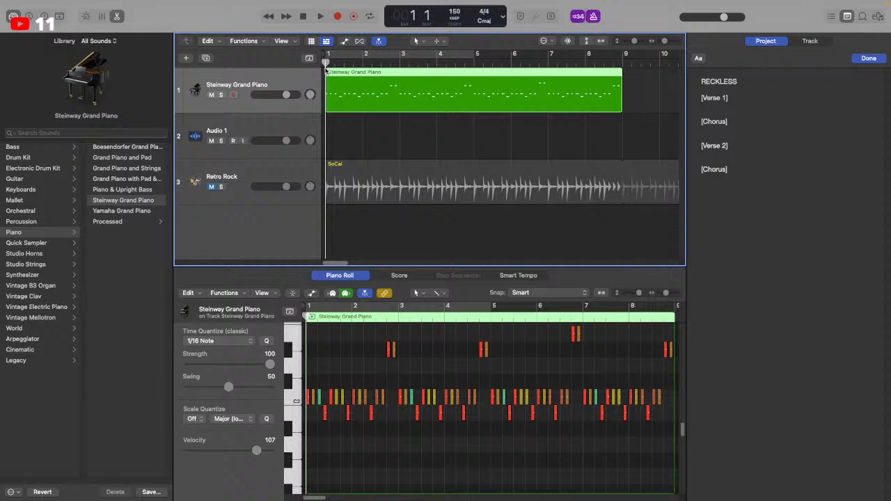
left_click_drag(327, 62, 323, 62)
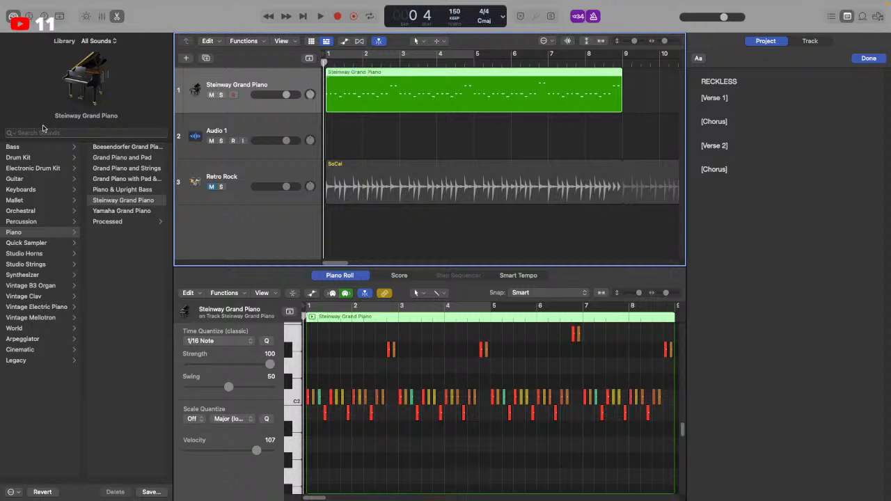
left_click(322, 62)
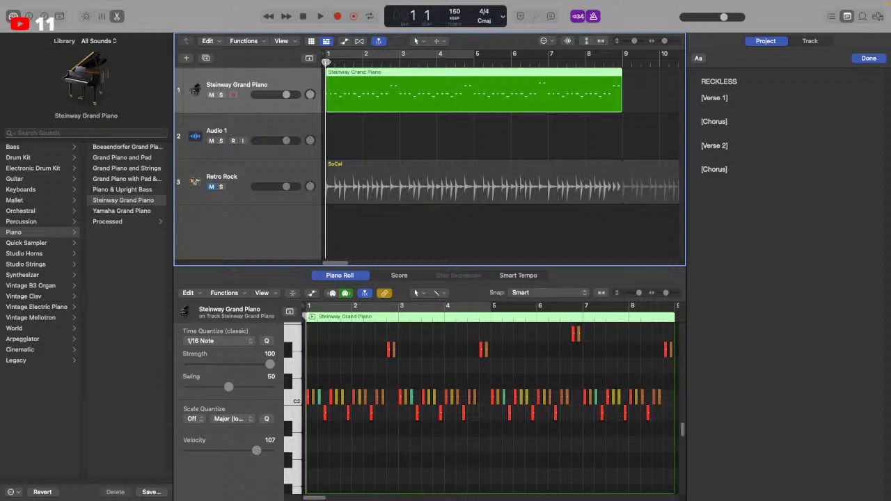
left_click_drag(356, 63, 362, 63)
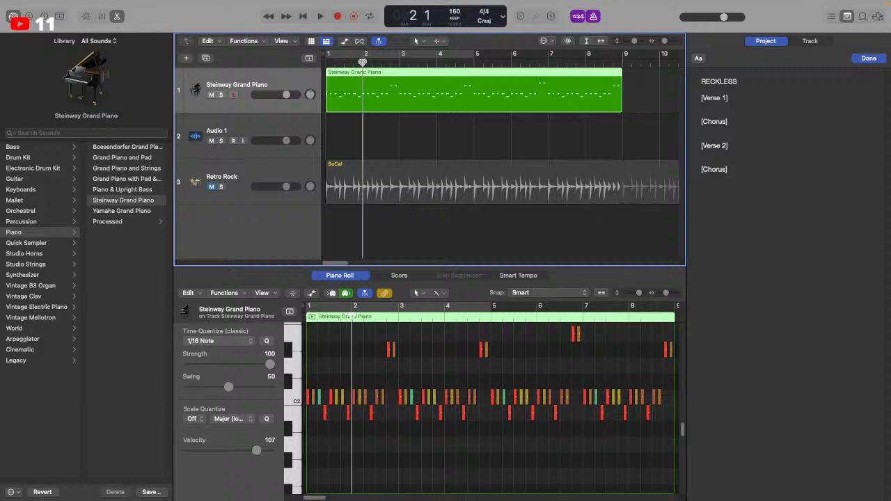
left_click(324, 61)
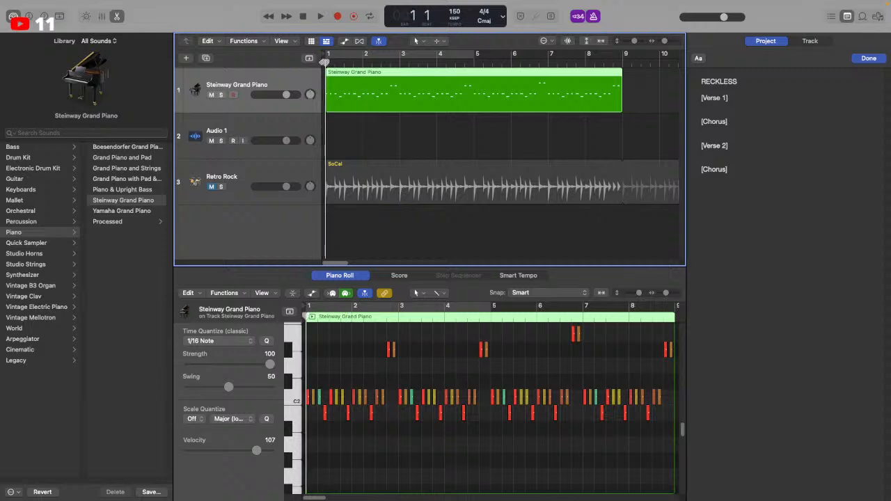
left_click(363, 61)
left_click(324, 61)
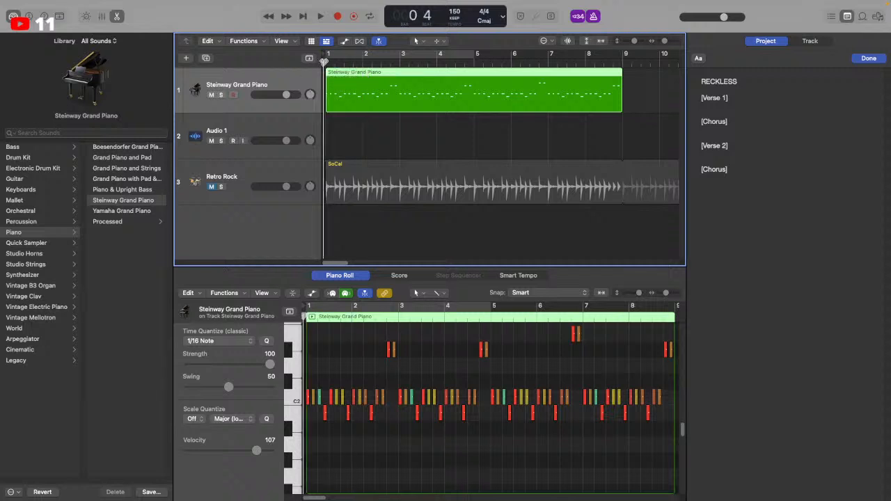
left_click(364, 61)
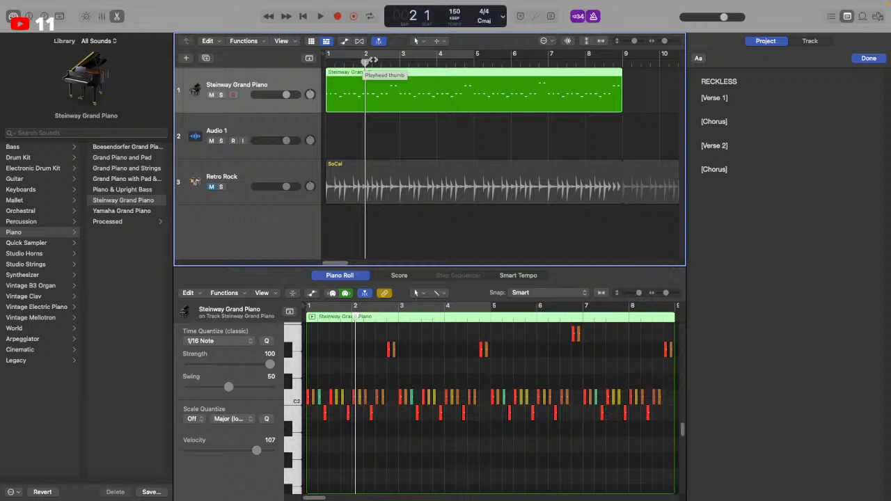
left_click(326, 60)
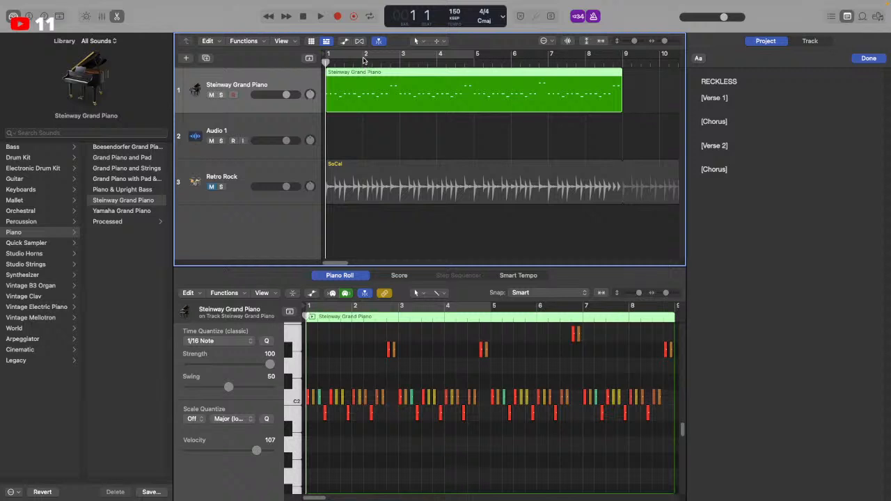
left_click(365, 59)
key("space")
left_click(363, 61)
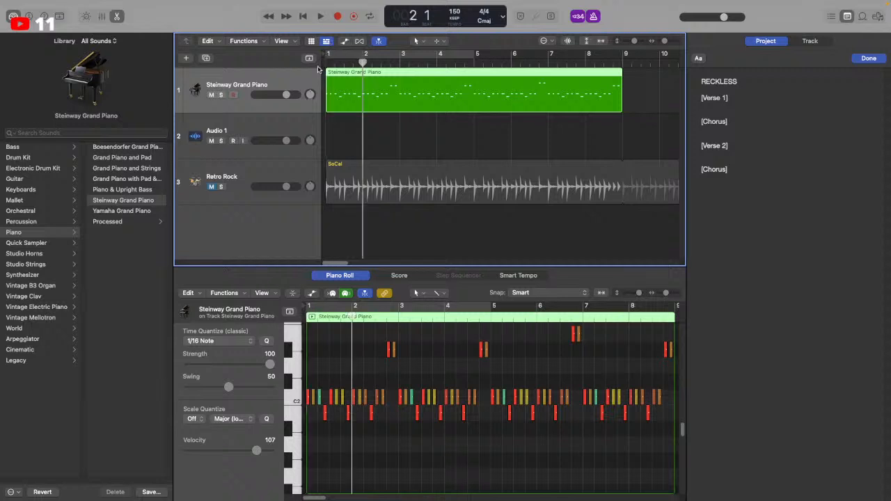
left_click_drag(328, 61, 325, 61)
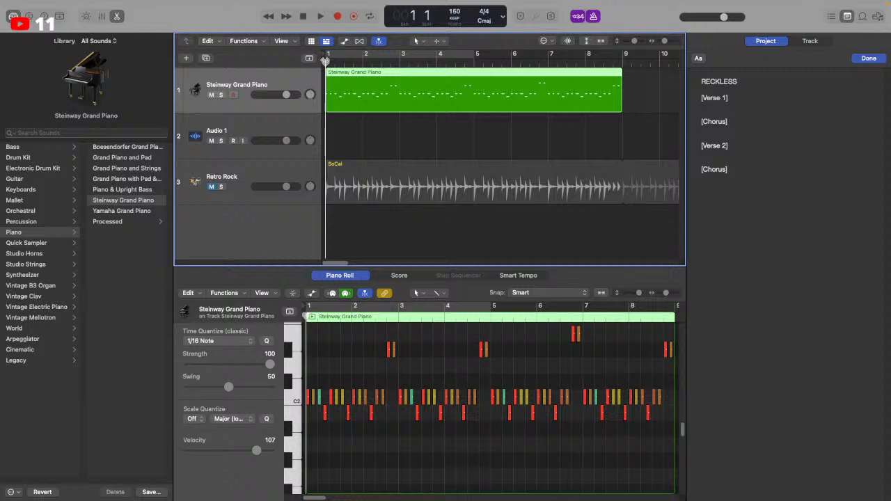
left_click(361, 63)
left_click_drag(360, 63, 362, 62)
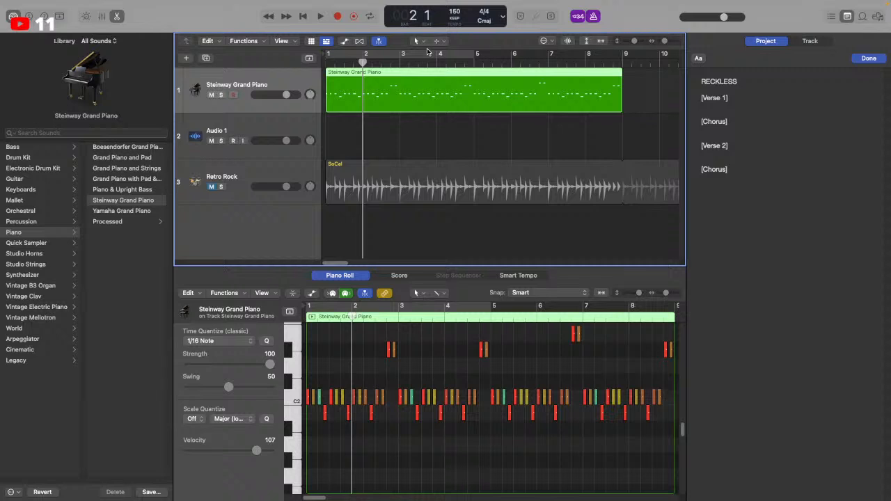
left_click(324, 64)
left_click(323, 64)
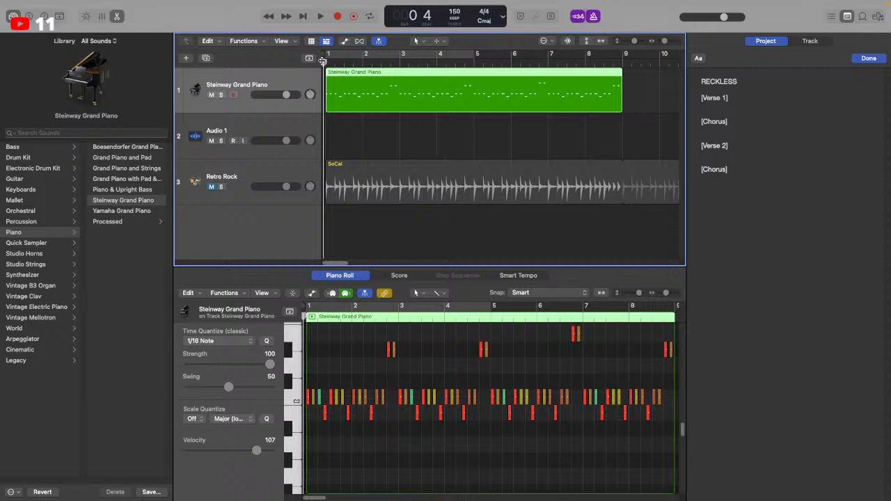
key("space")
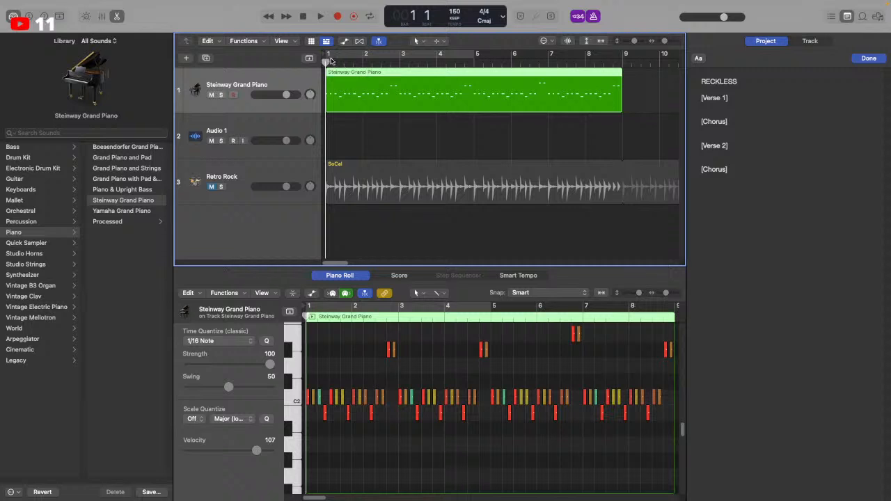
left_click(328, 59)
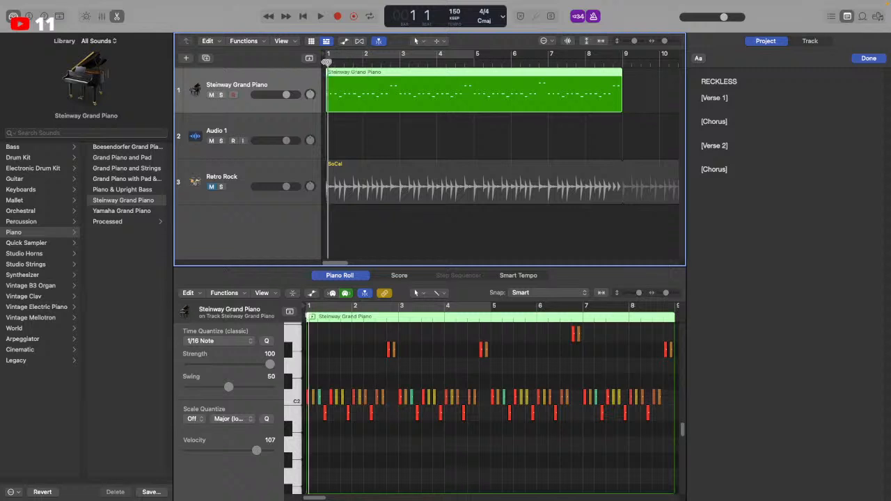
left_click(326, 61)
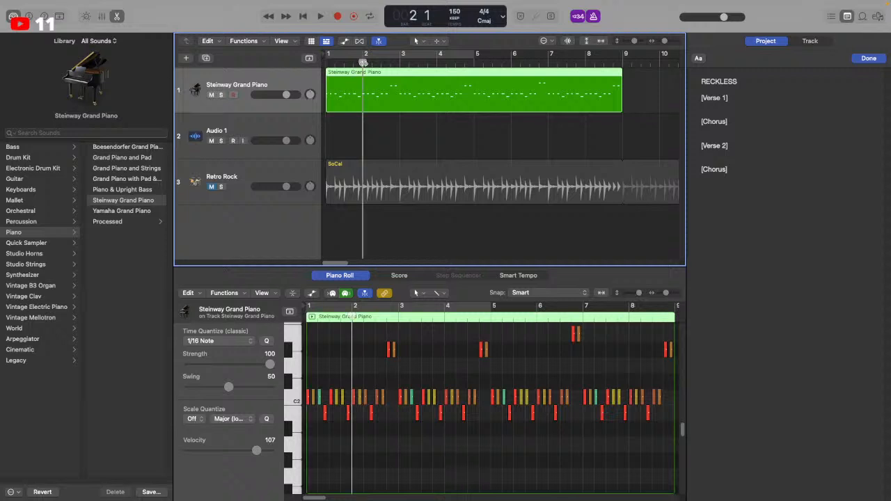
left_click(362, 61)
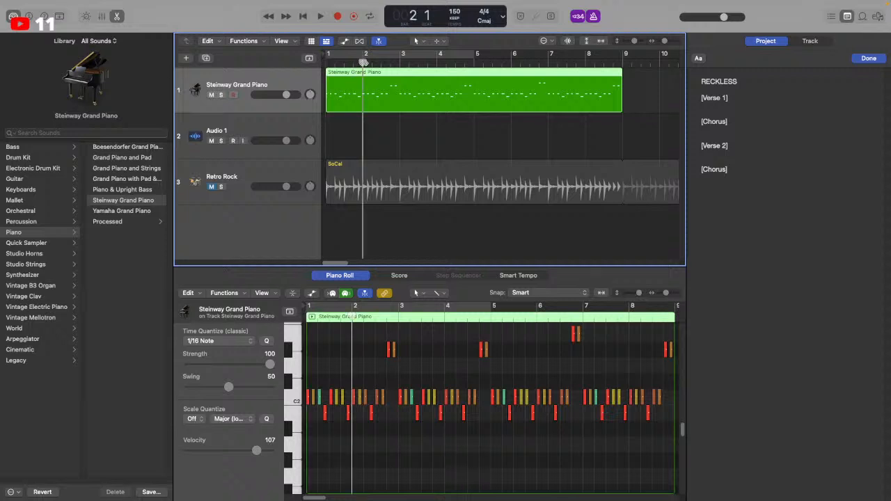
left_click(324, 61)
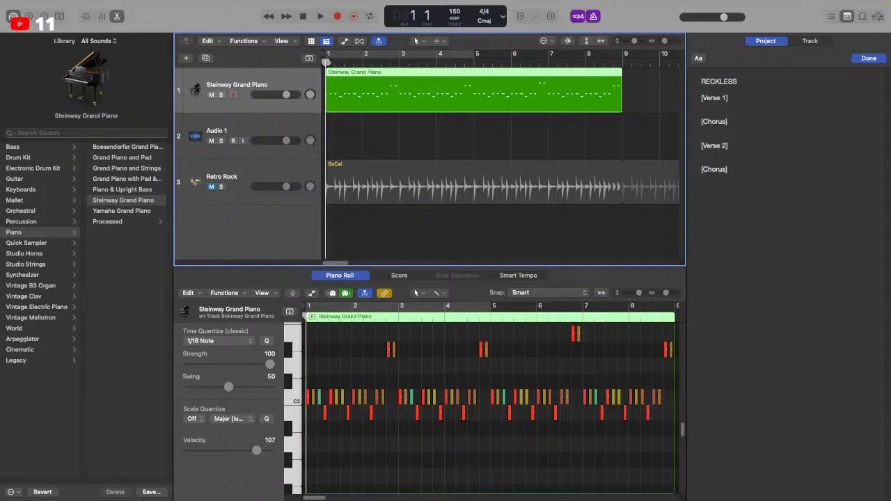
left_click(363, 61)
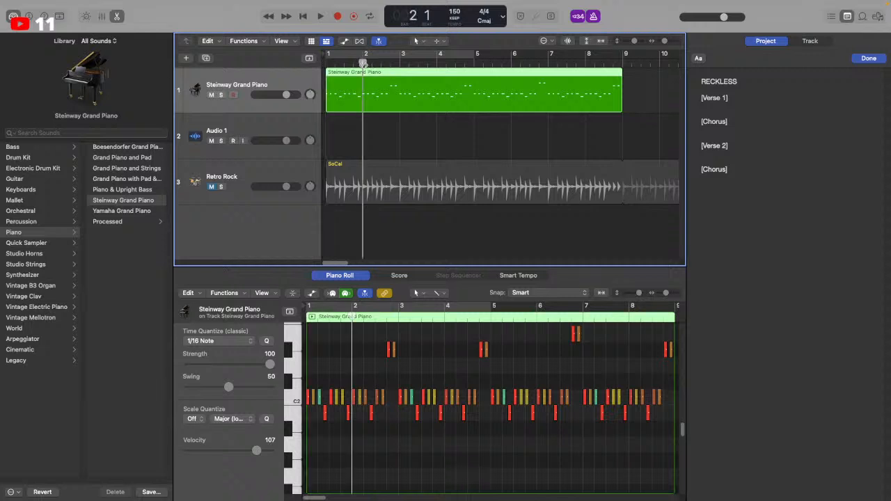
left_click_drag(363, 63, 326, 63)
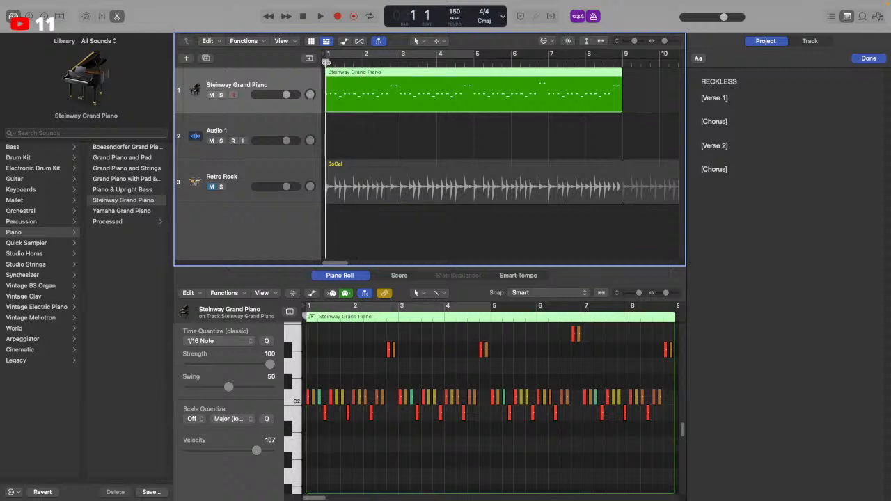
left_click(360, 62)
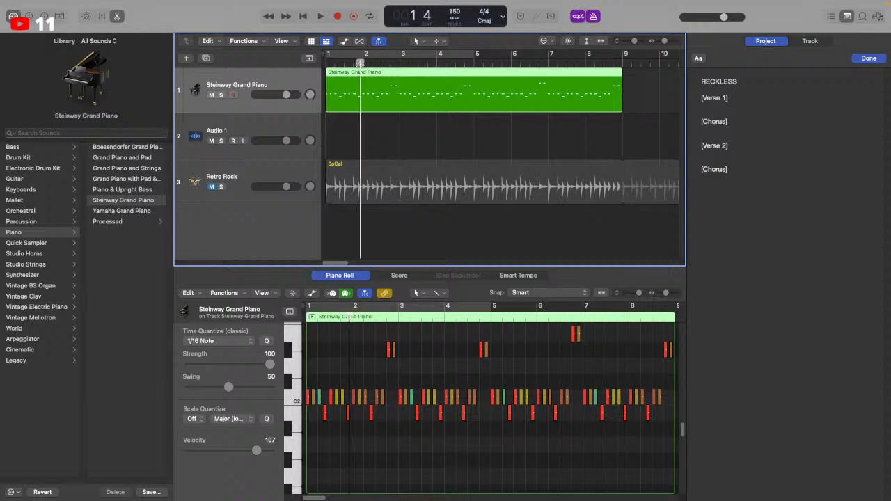
left_click_drag(360, 62, 402, 64)
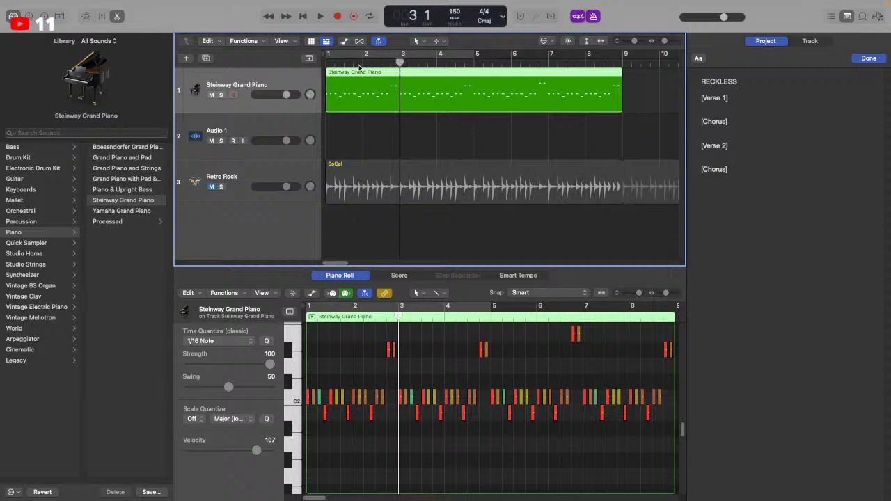
Select the Audio 1 track and play the piano riff from bar 1 into bar 3
left_click(323, 61)
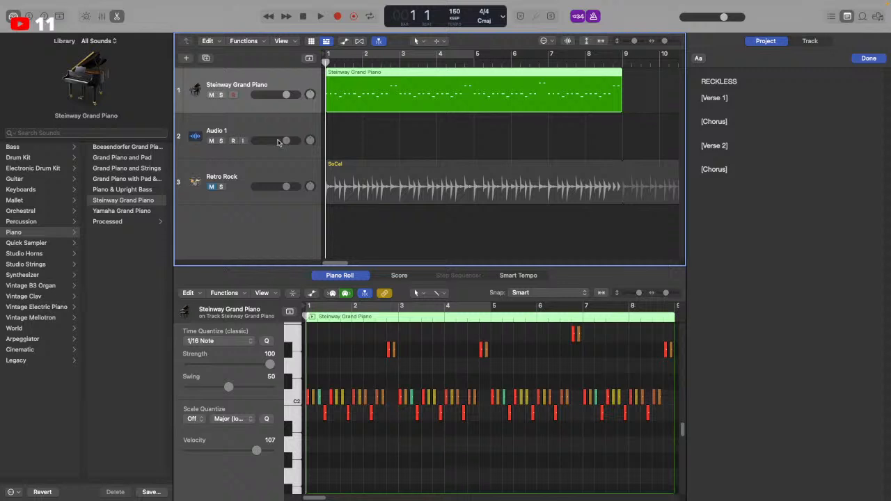
left_click(296, 120)
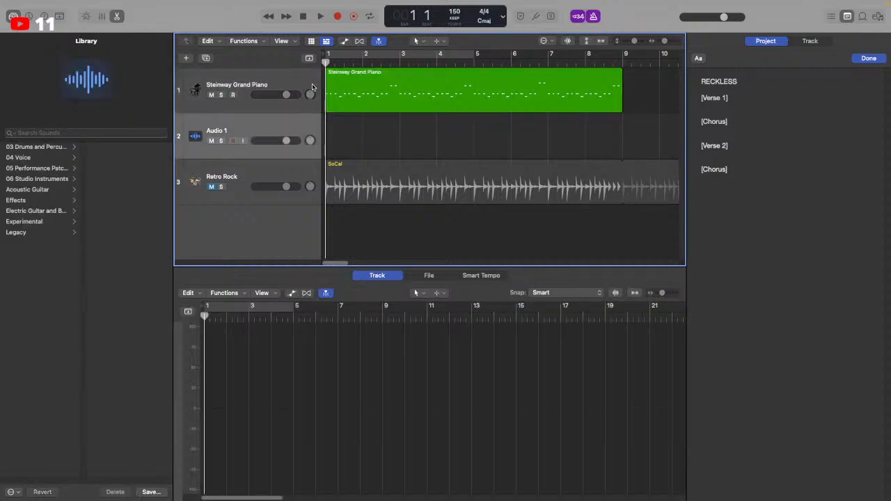
key("space")
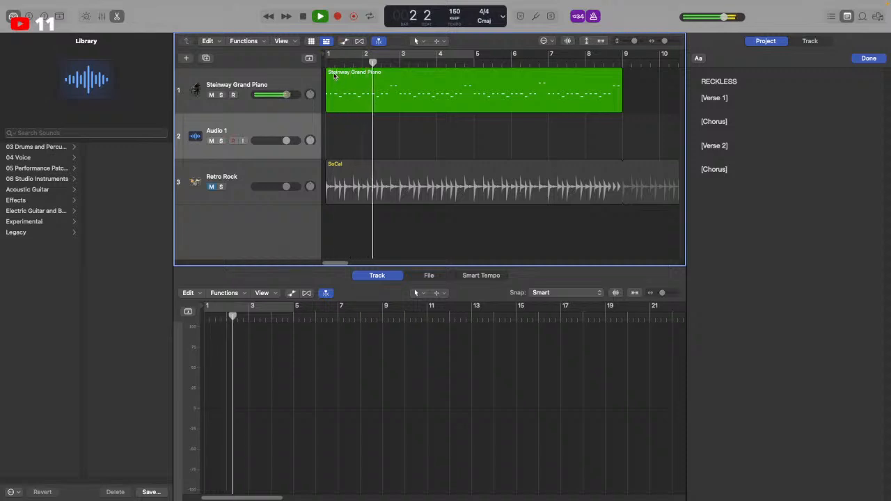
key("space")
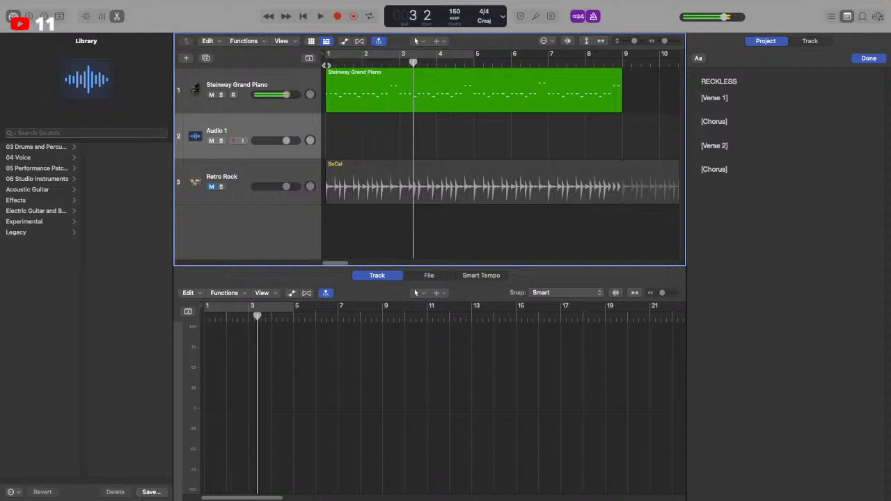
Try the opening bar of the piano riff at a tempo of 165 and settle on 155
left_click(451, 12)
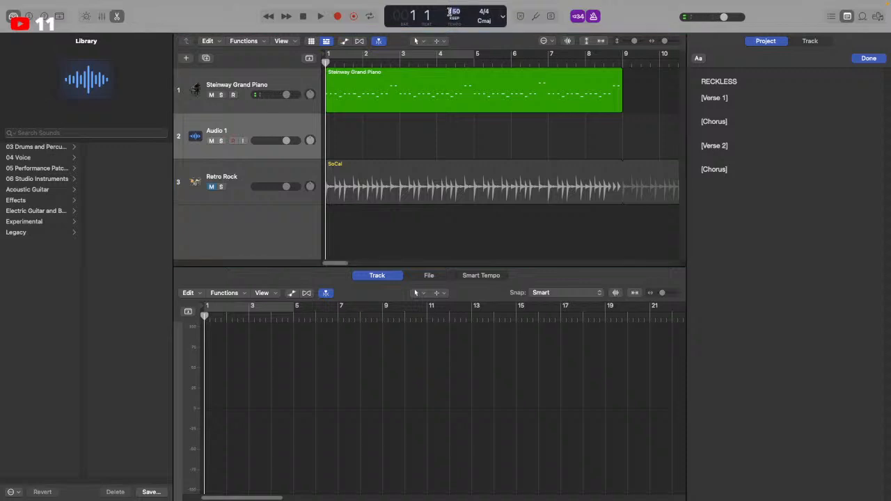
type("165")
key("Return")
key("space")
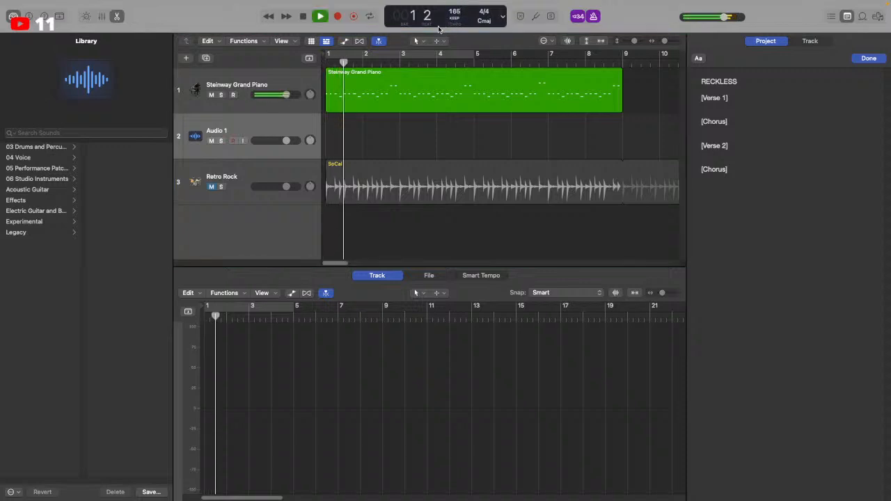
key("space")
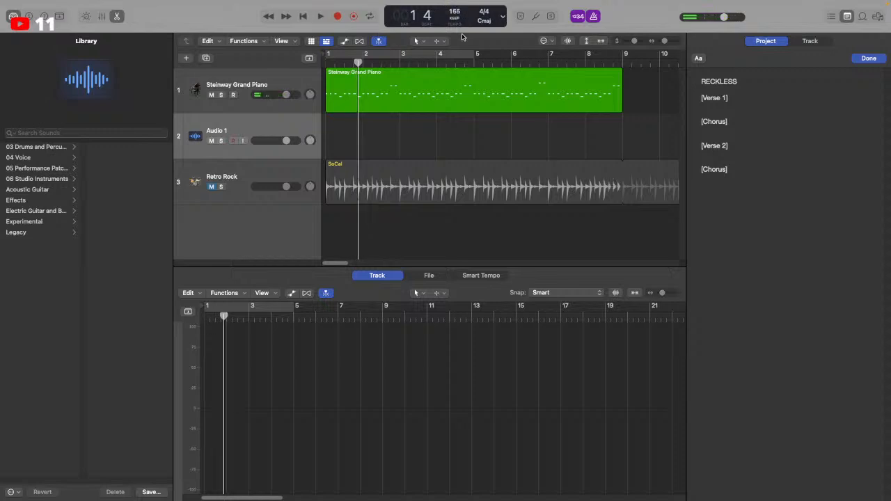
Play the piano riff from bar 1 into bar 7 to check it at the new tempo
left_click(322, 62)
left_click(325, 61)
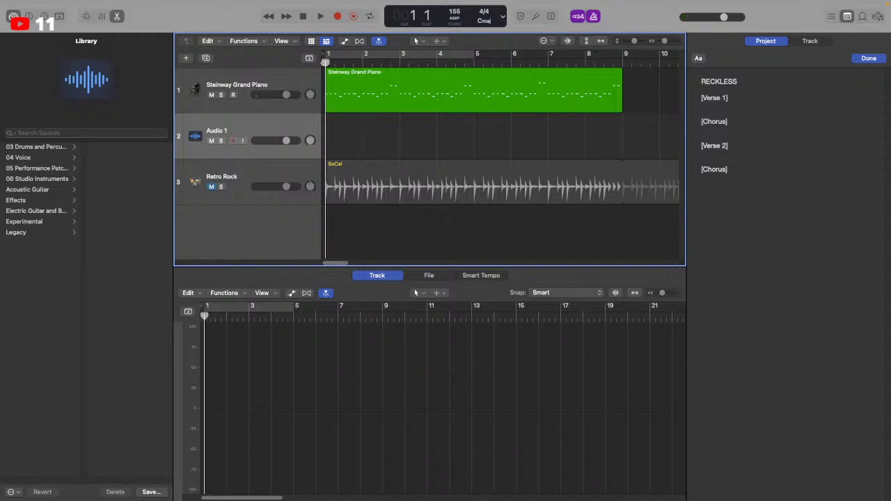
key("space")
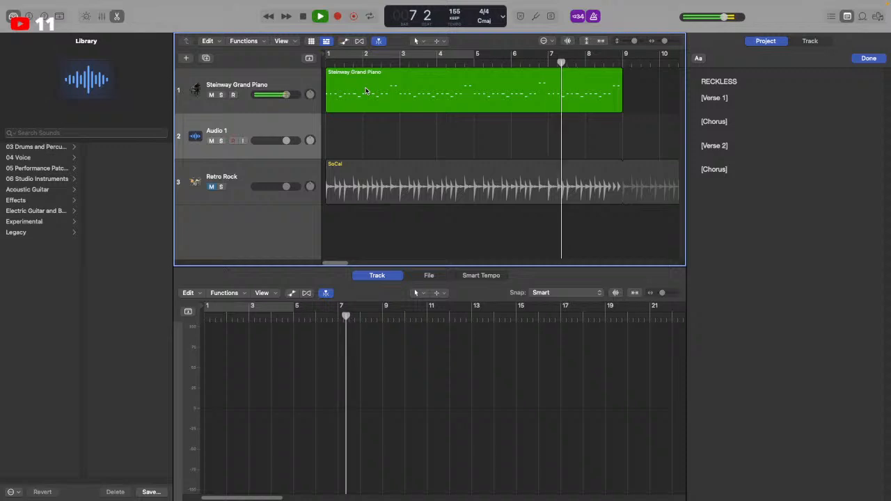
key("space")
Lower the two accent notes at the end of bar 6 by one semitone to match the other accents in the riff
left_click(473, 94)
left_click(575, 331)
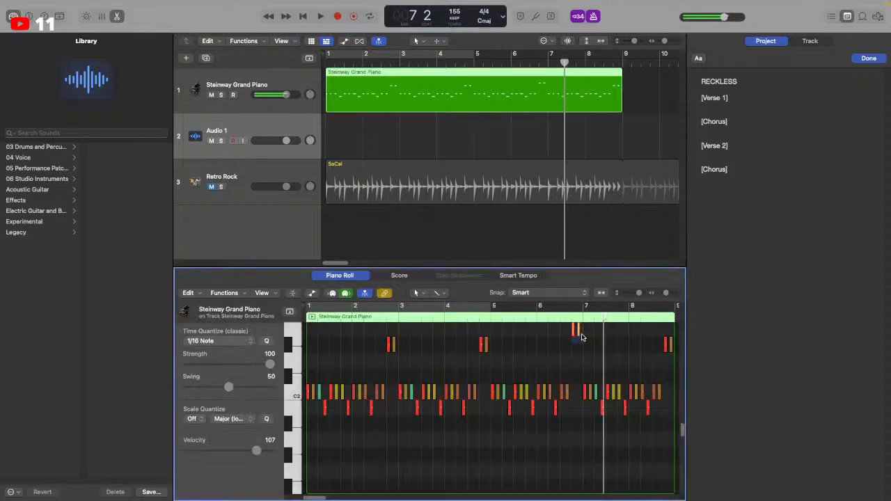
left_click_drag(579, 331, 578, 328)
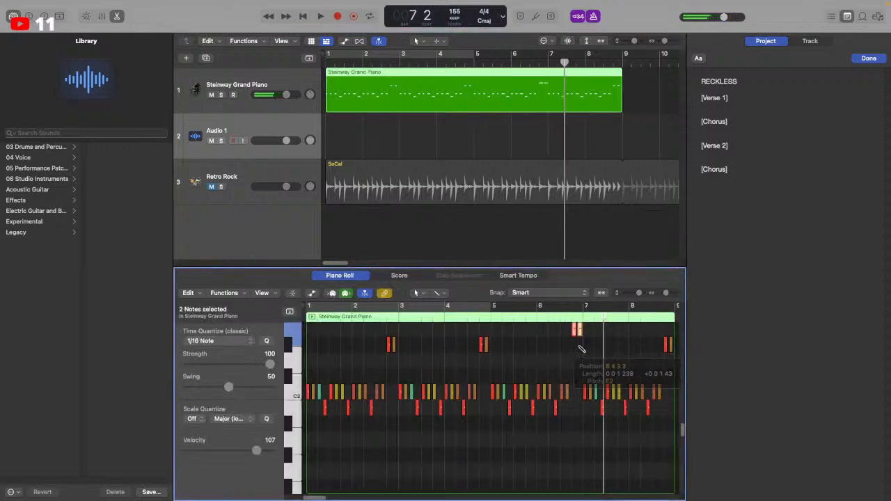
key("super+Right")
key("super+Right")
key("super+Right")
key("super+Right")
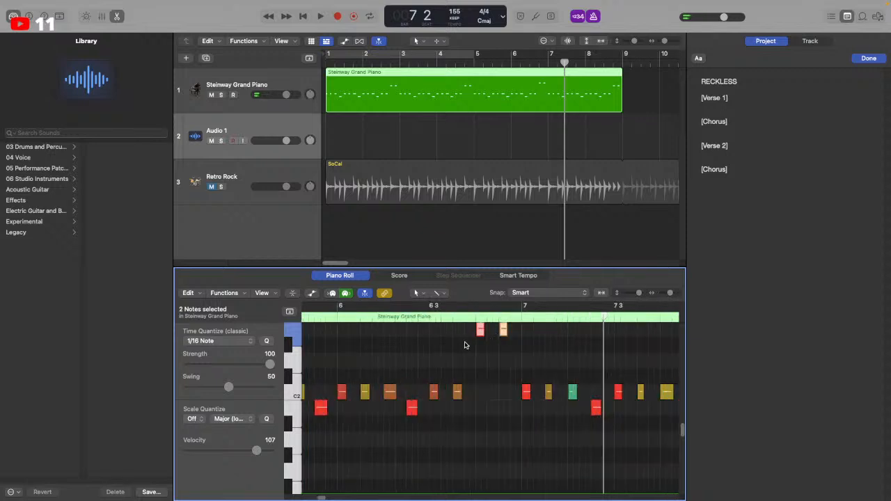
left_click_drag(477, 332, 477, 332)
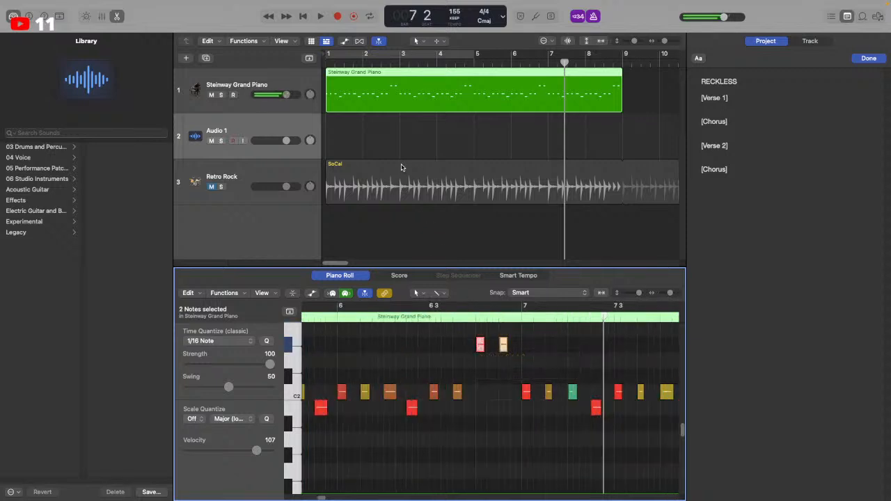
Duplicate the Steinway Grand Piano track with a copy of its eight-bar region and mute the original track
left_click(360, 112)
left_click(310, 87)
key("super+d")
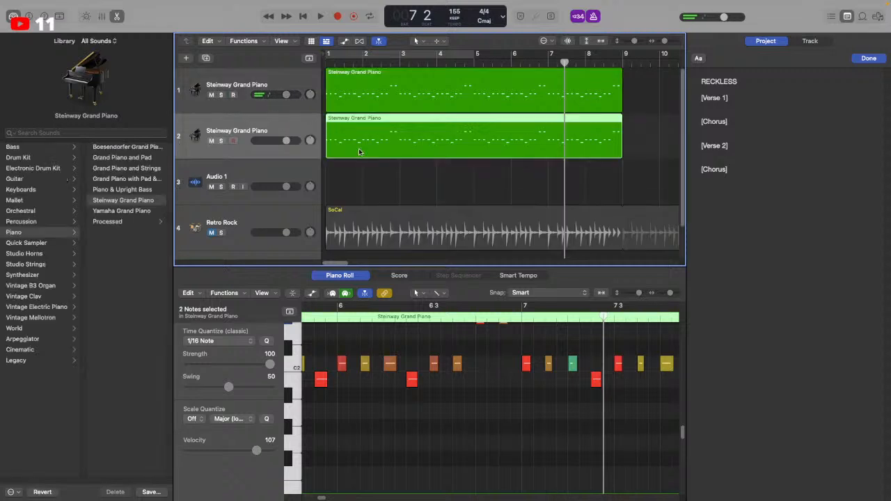
left_click(211, 95)
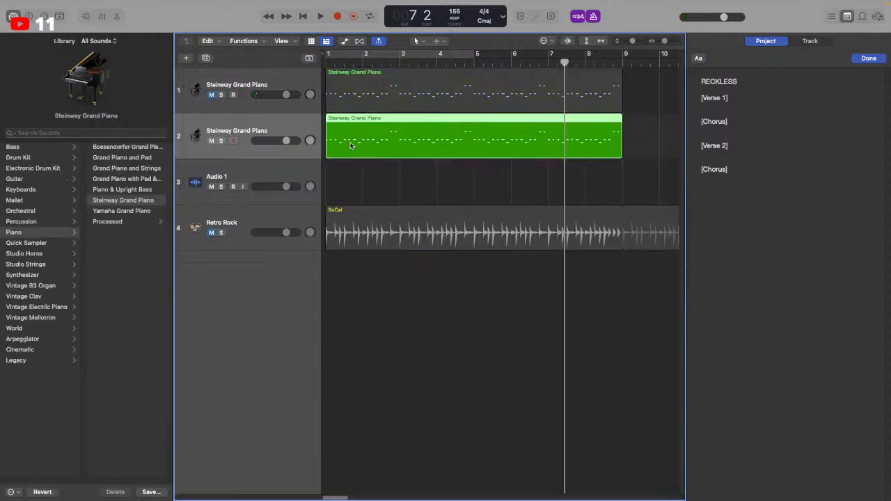
Open the green piano region on track 2 in the Piano Roll and select all of its notes
left_click_drag(670, 293, 665, 293)
left_click_drag(633, 456, 301, 328)
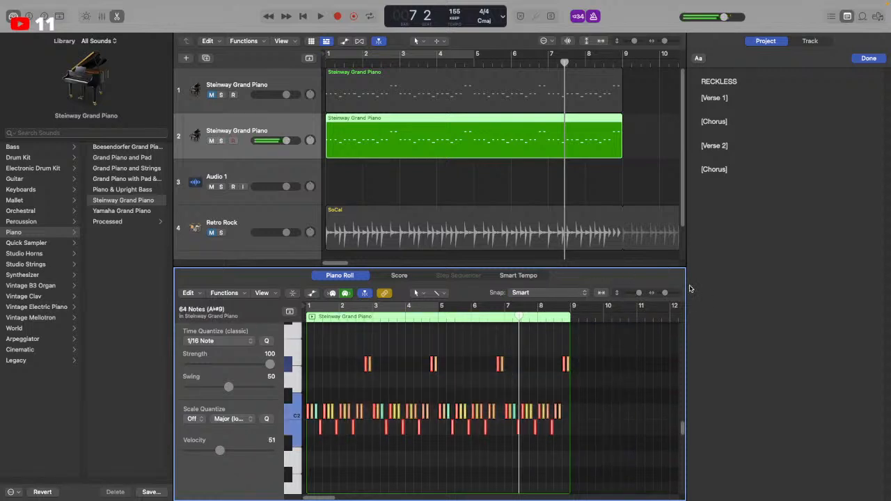
left_click_drag(665, 293, 674, 294)
scroll(428, 408, "left", 8)
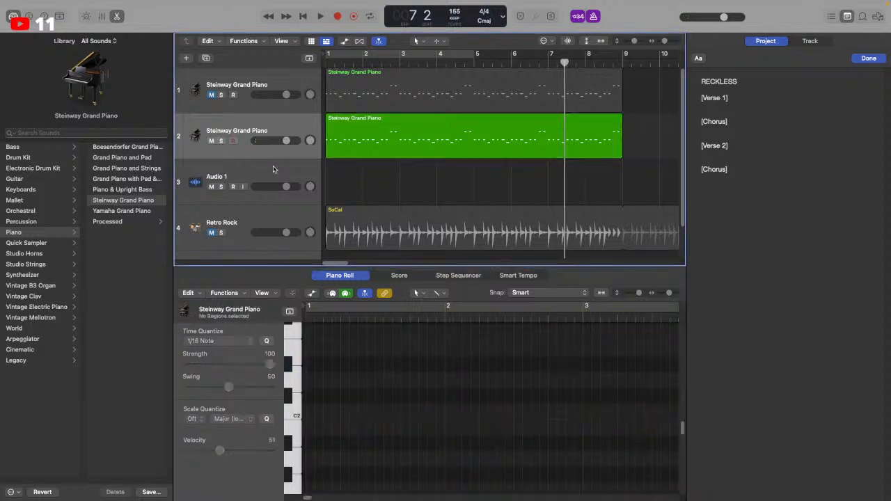
Audition the Fingerstyle Bass and Fretless Bass sounds on the second piano track during playback, and load Liverpool Bass on it
left_click(409, 191)
left_click(273, 129)
left_click(28, 147)
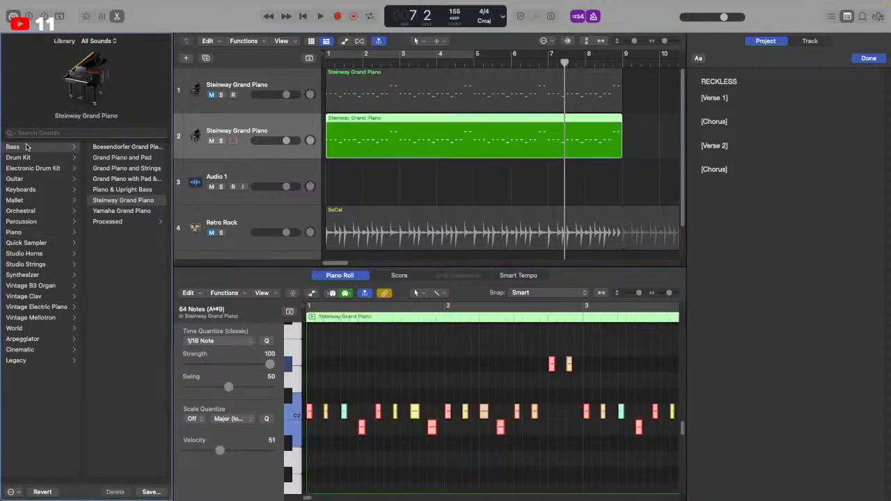
left_click(101, 148)
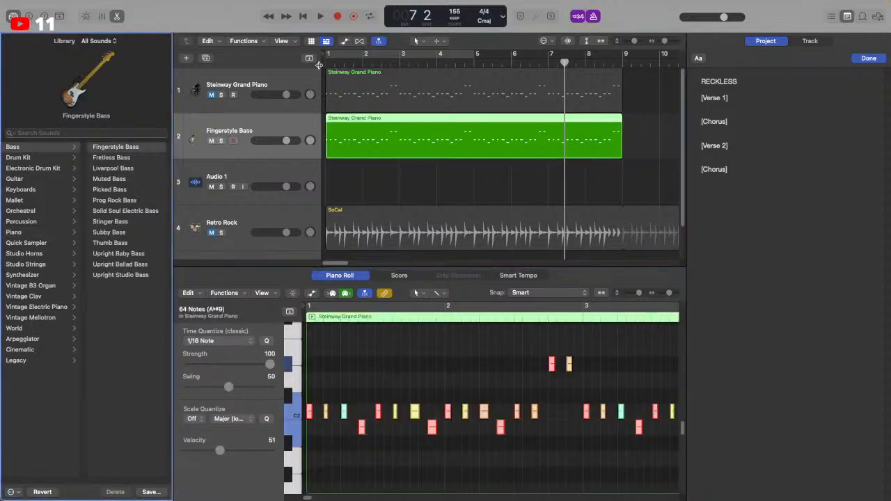
left_click(293, 117)
key("Return")
key("space")
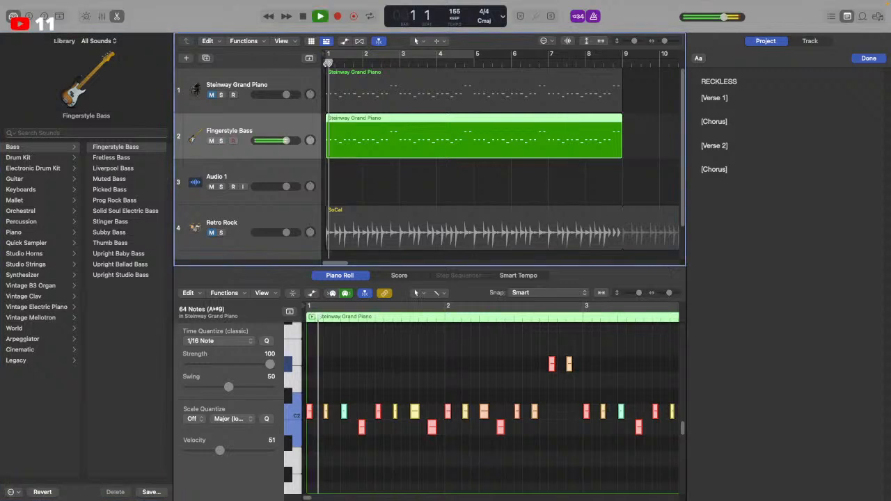
left_click(129, 159)
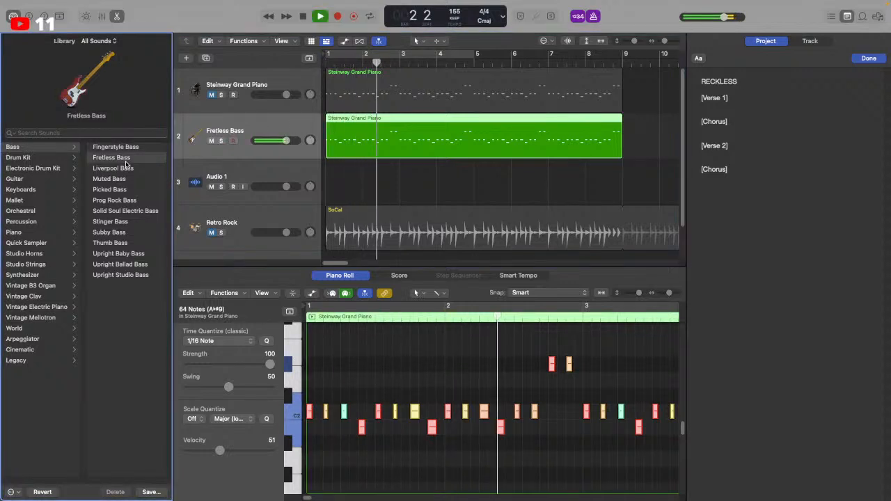
left_click(116, 148)
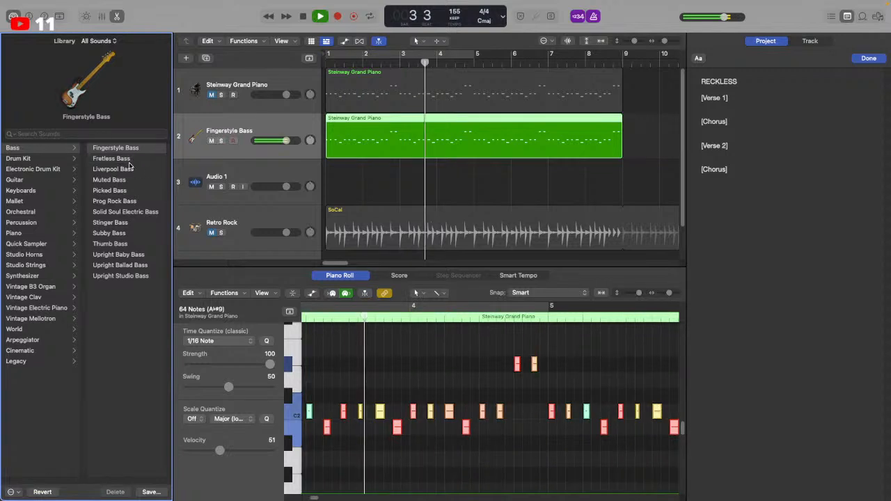
left_click(113, 169)
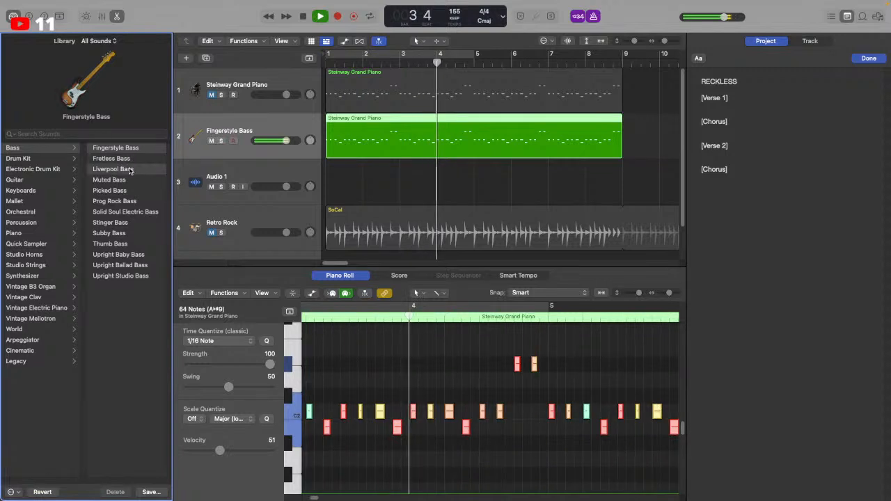
Lengthen all the selected notes of the bass region together until they nearly touch, and play the song from the beginning
left_click(665, 286)
scroll(659, 300, "down", 5)
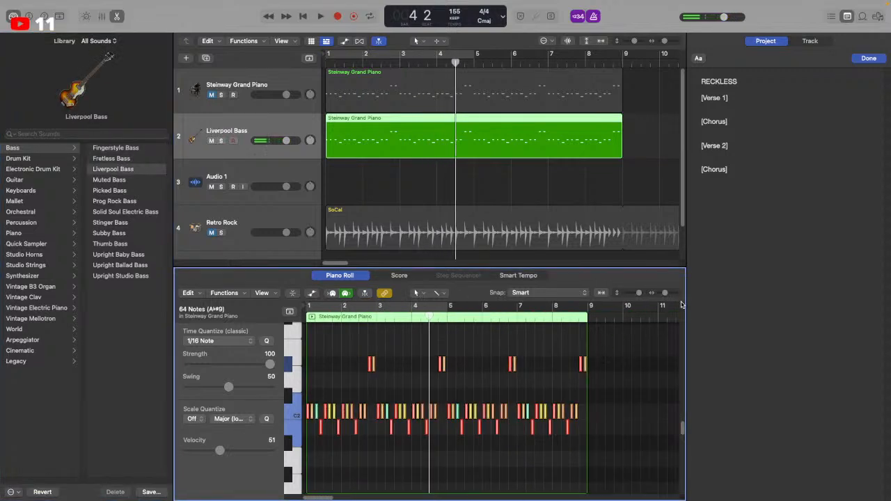
scroll(681, 304, "up", 8)
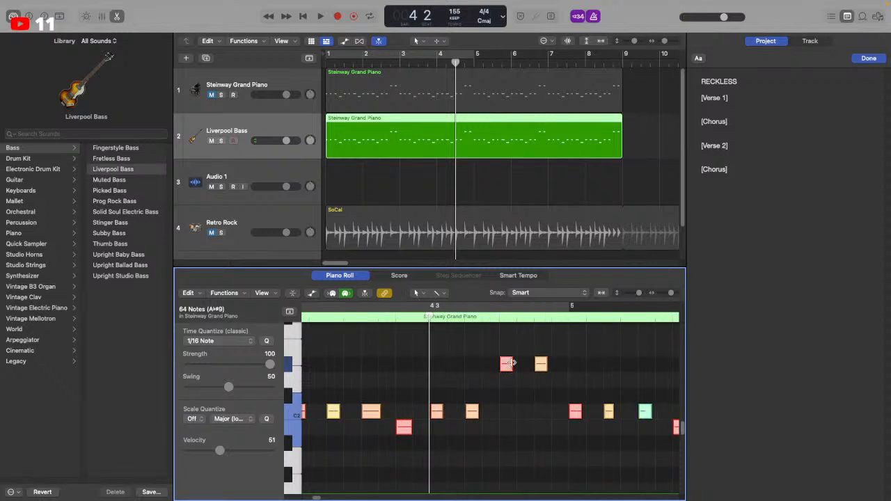
left_click_drag(511, 363, 529, 363)
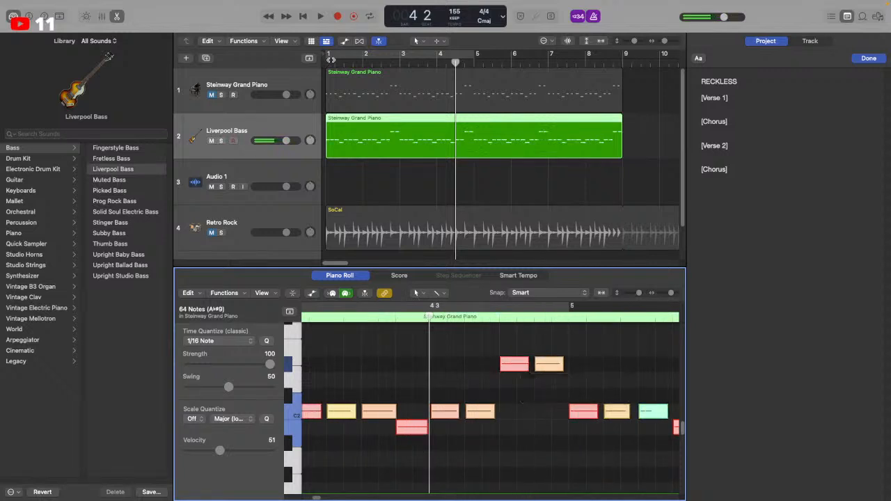
key("Return")
key("space")
left_click(385, 184)
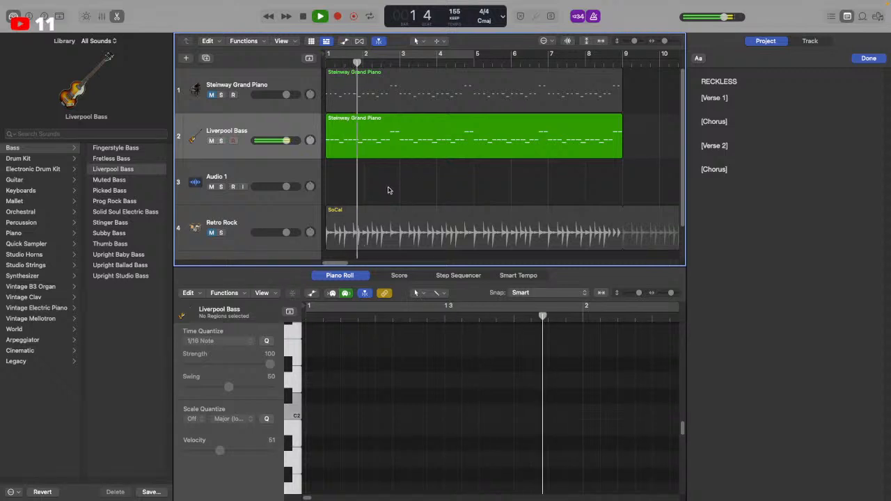
Reselect all notes of the bass region and shorten them together slightly, leaving small gaps between them
left_click_drag(671, 293, 661, 293)
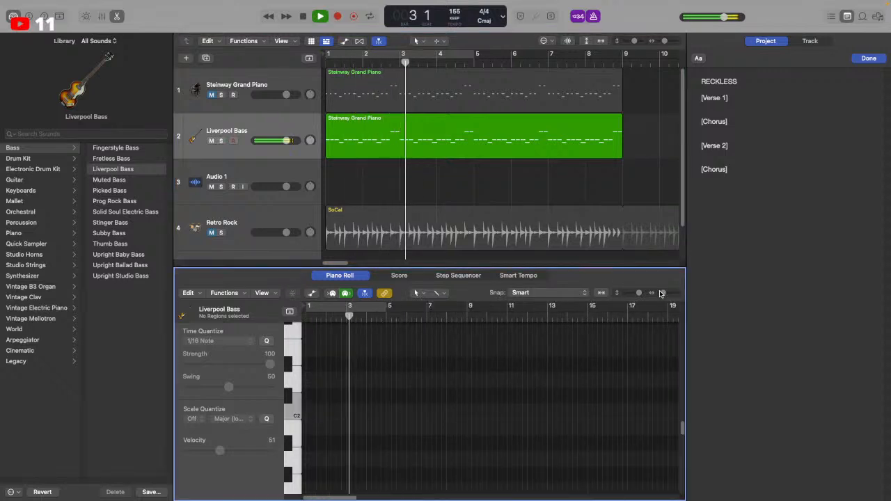
left_click(462, 135)
left_click(514, 346)
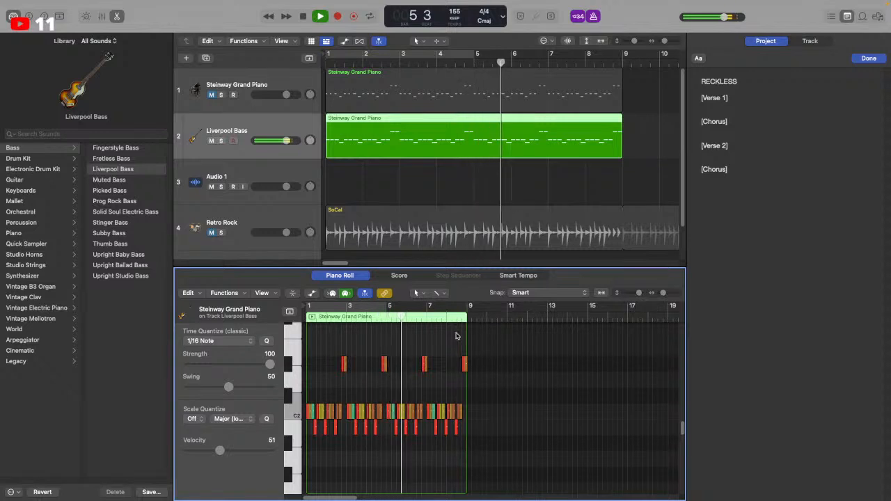
left_click_drag(529, 481, 306, 321)
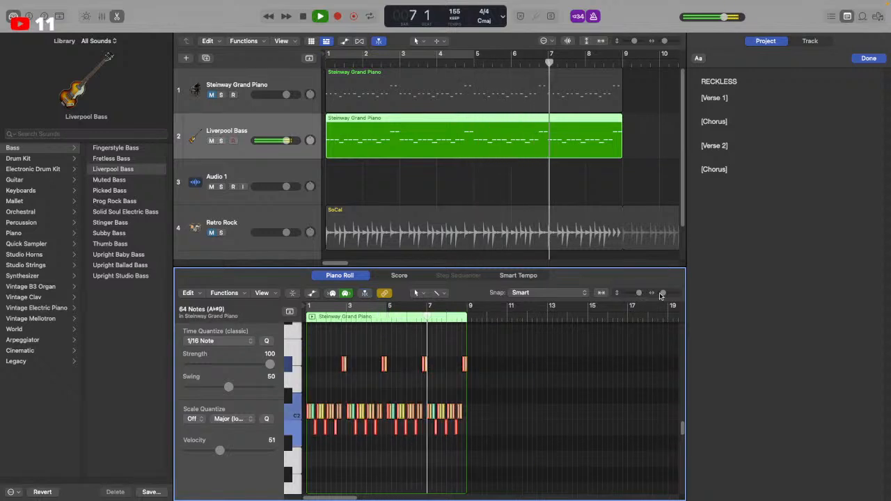
left_click_drag(661, 296, 670, 295)
key("space")
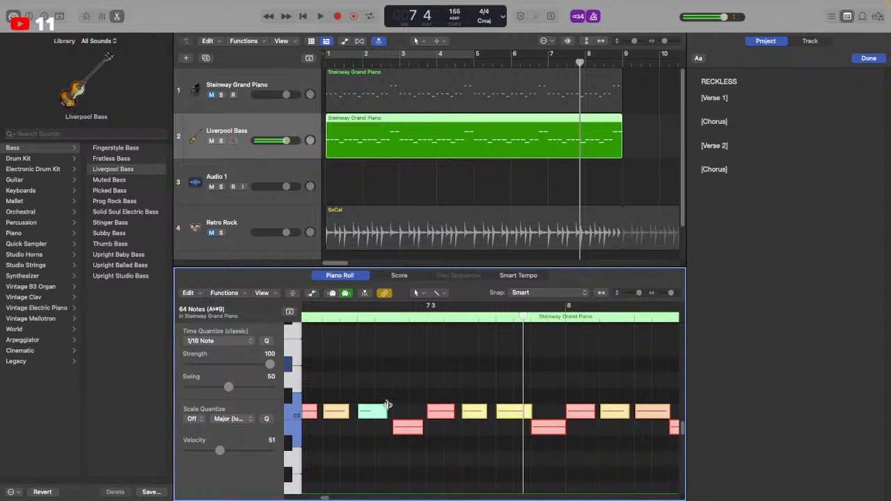
left_click_drag(388, 406, 379, 410)
left_click(378, 380)
Play the bass part from bar 1 to check the shortened notes, with the whole region in view
left_click(324, 63)
key("space")
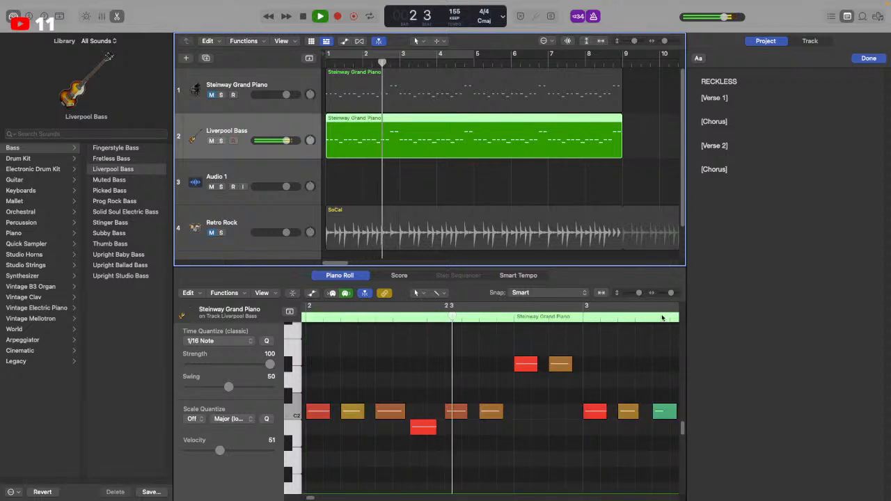
left_click_drag(671, 292, 659, 296)
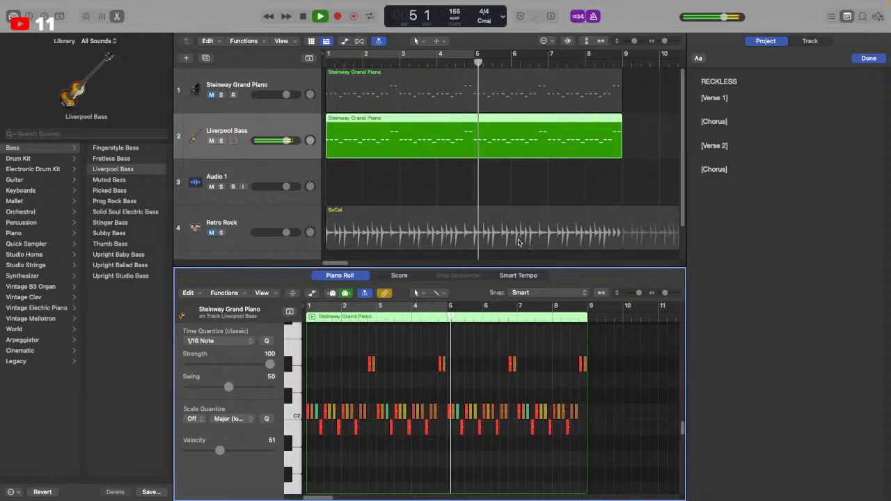
Turn off the metronome click and play the bass part from bar 1 without it
left_click(594, 19)
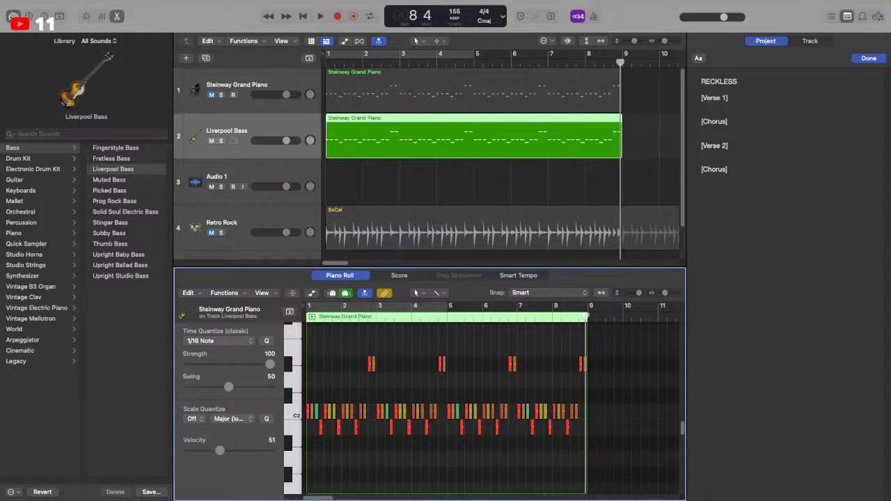
left_click(424, 178)
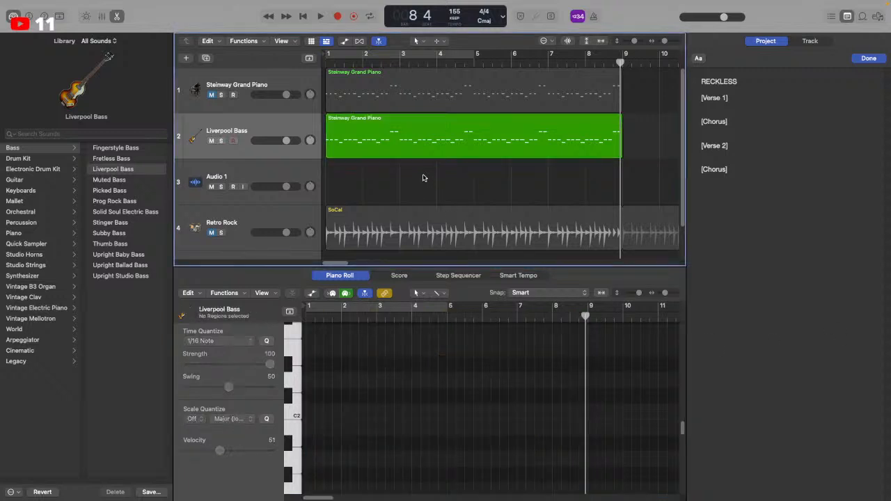
left_click(323, 62)
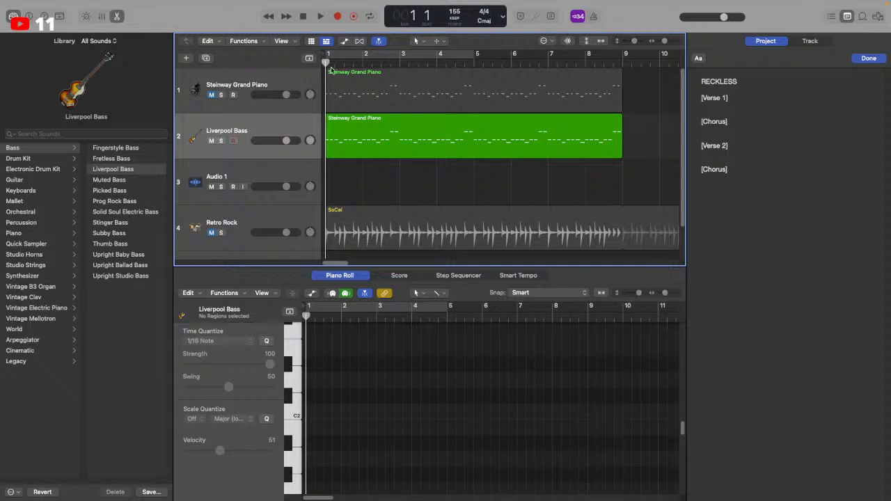
key("space")
key("space")
left_click(362, 64)
left_click(325, 63)
Select the Audio 1 track and restart playback from bar 1 to listen to the bass line
left_click(315, 164)
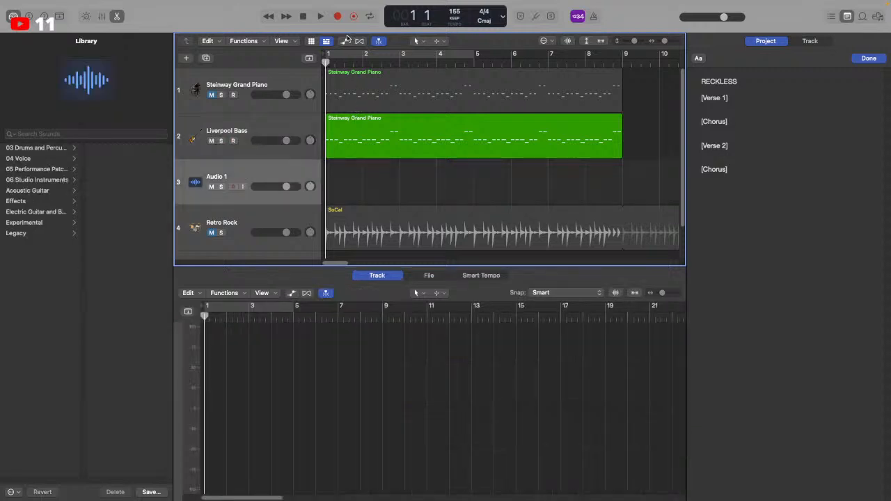
left_click(364, 63)
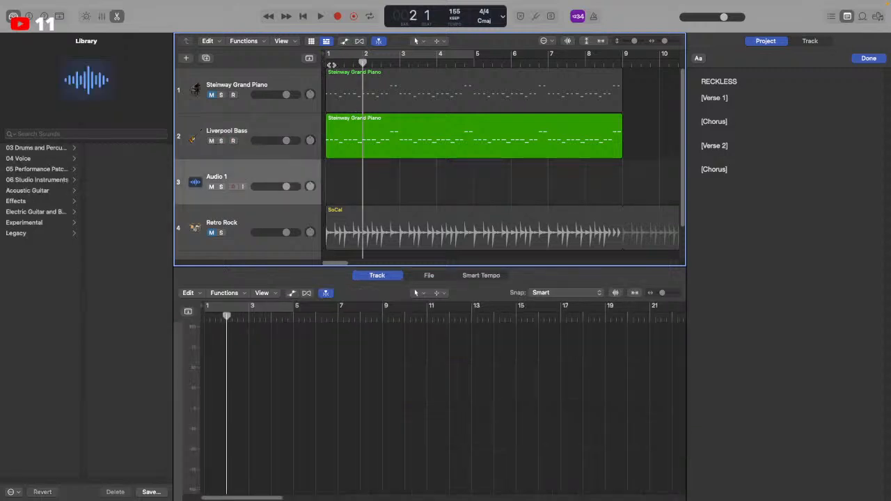
left_click(323, 63)
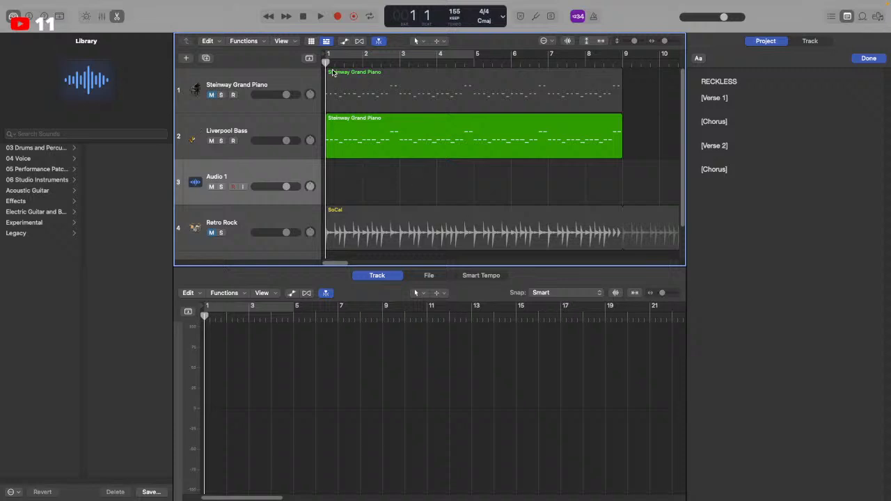
key("space")
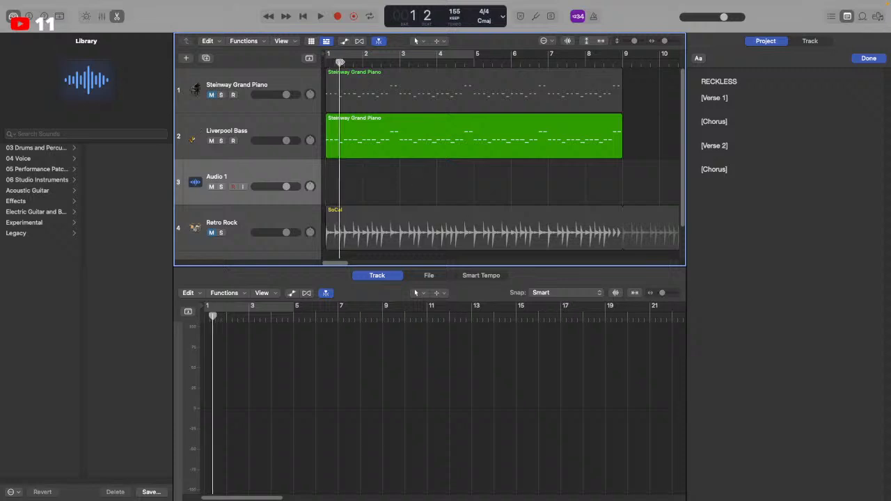
key("Return")
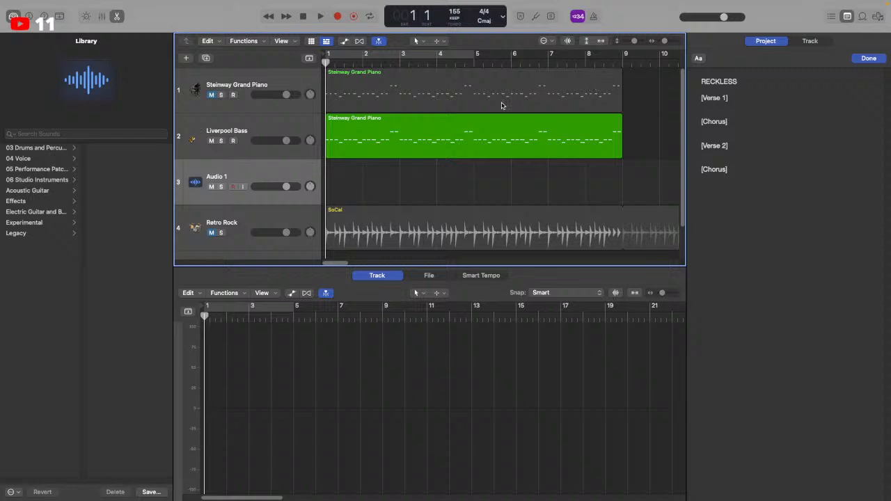
key("space")
key("space")
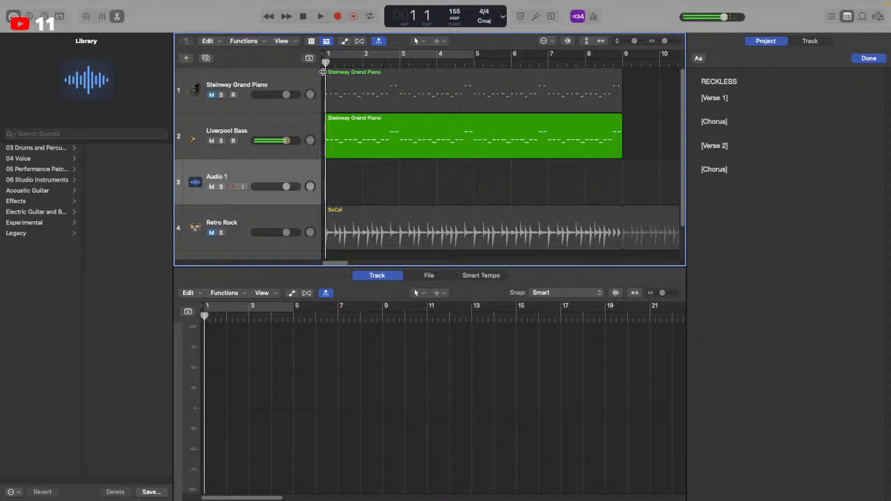
key("space")
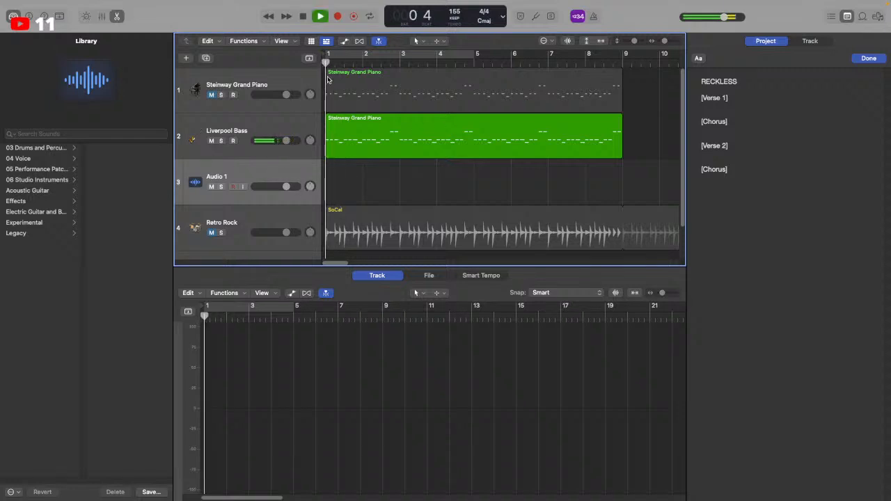
Add a software instrument track below the Liverpool Bass track and load the Sunburst Power Chords sound found by searching "sunbu"
right_click(300, 130)
left_click(344, 156)
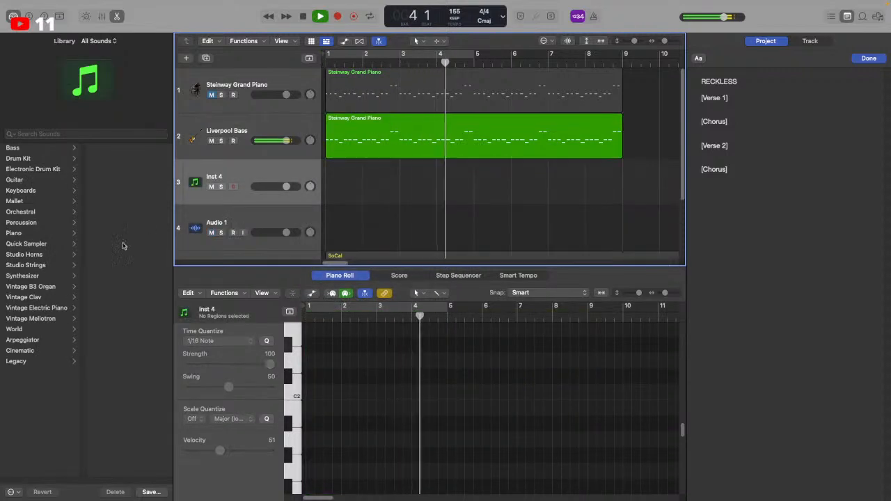
left_click(42, 134)
type("s")
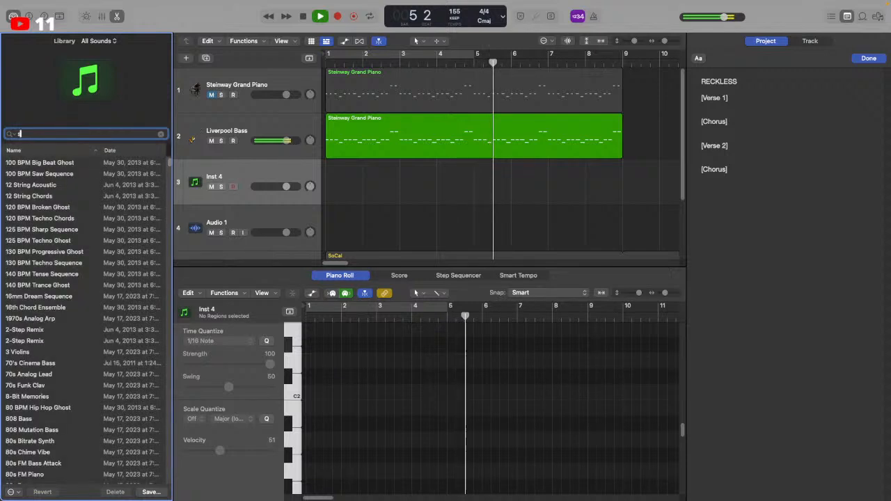
type("unbu")
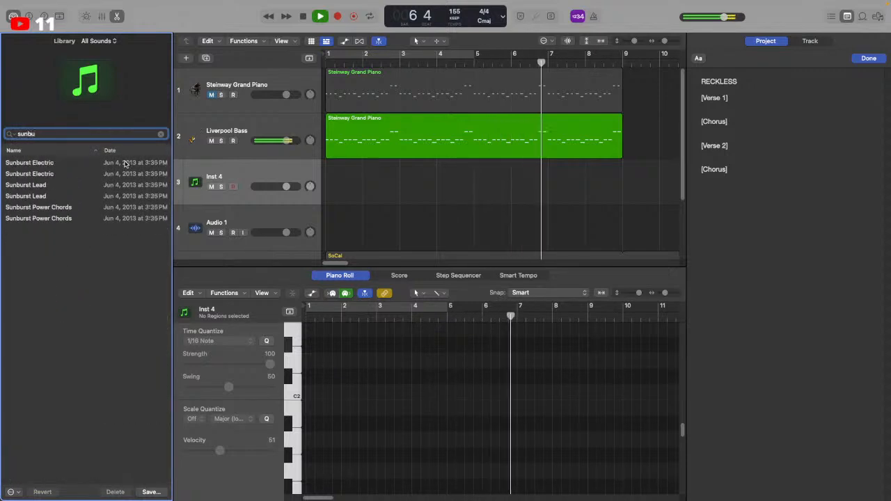
left_click(66, 184)
left_click(63, 207)
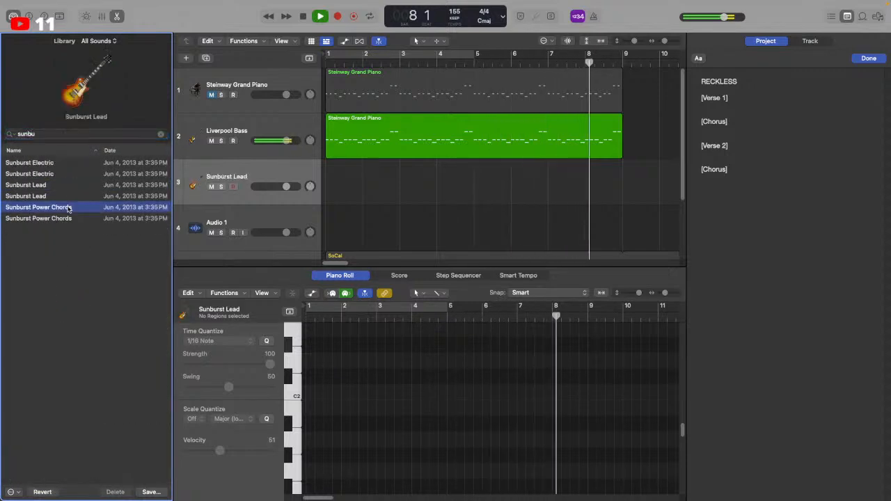
key("space")
left_click(276, 178)
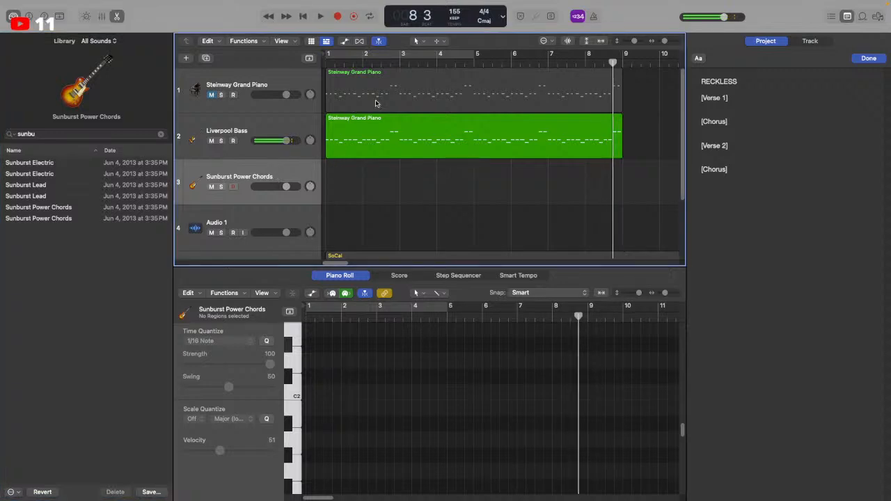
left_click(579, 64)
left_click(614, 62)
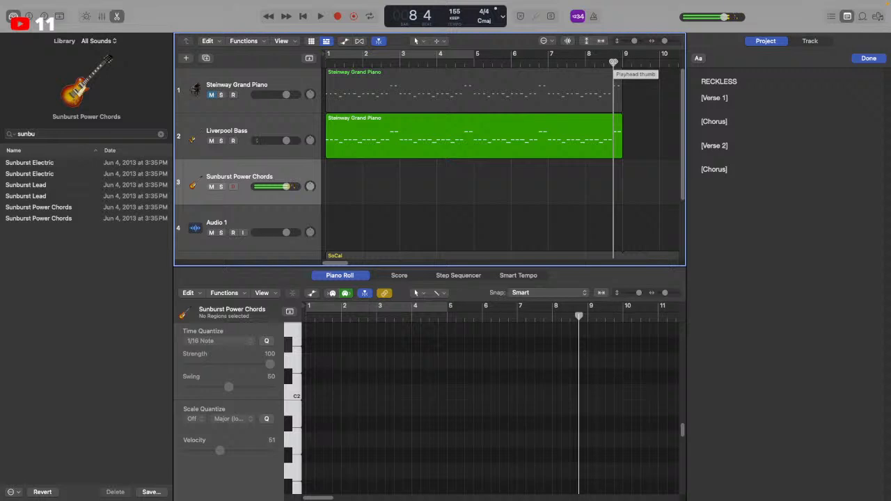
right_click(282, 175)
left_click(82, 204)
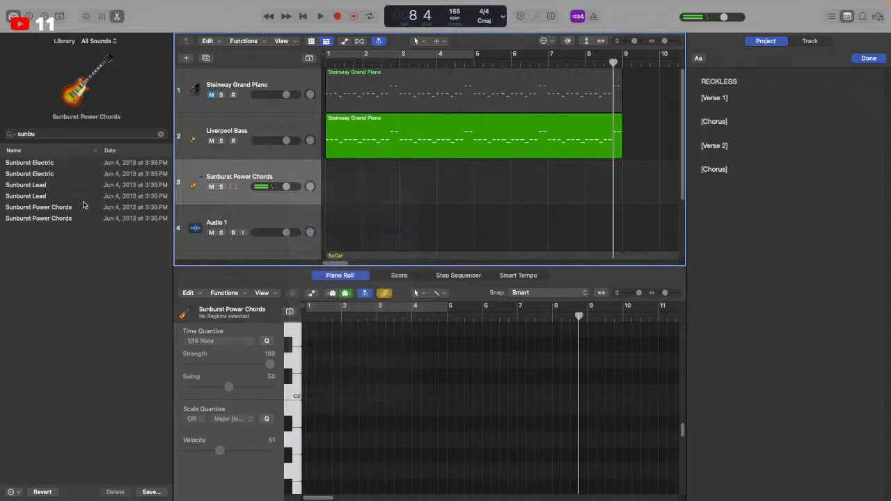
Search the sound library for "sunbur", audition Sunburst Lead, and load Sunburst Electric on track 4
left_click(76, 133)
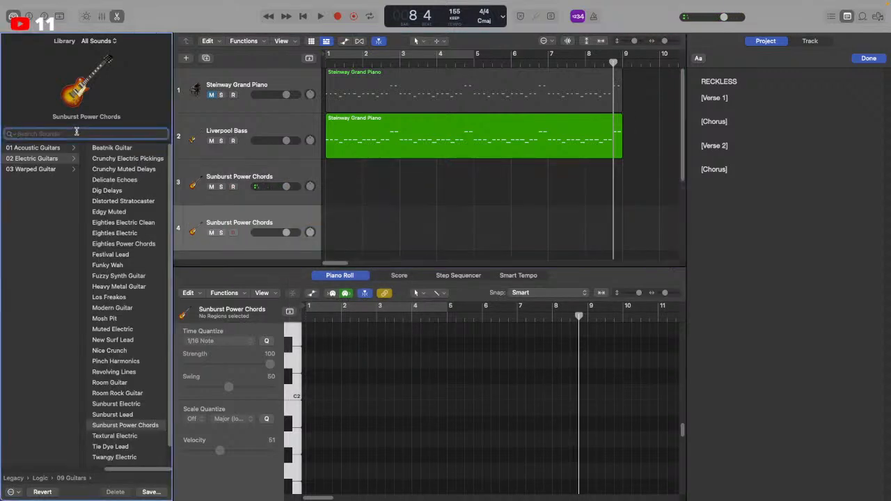
type("sunv")
key("BackSpace")
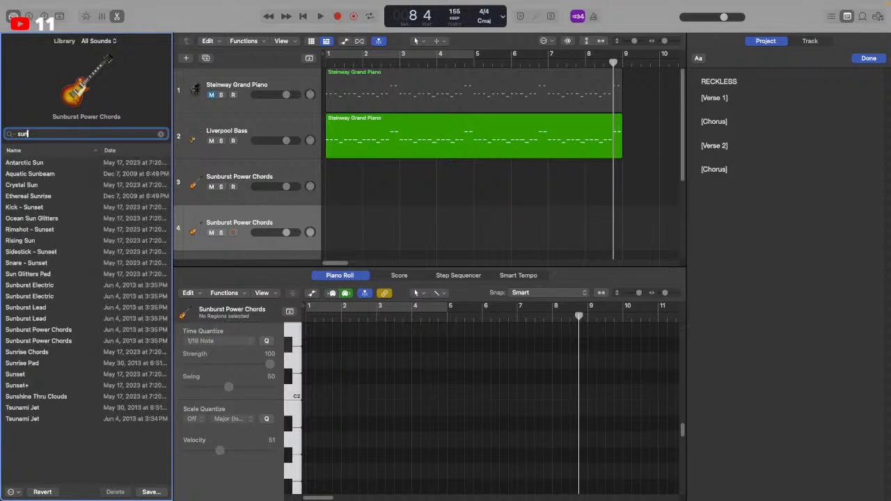
type("bur")
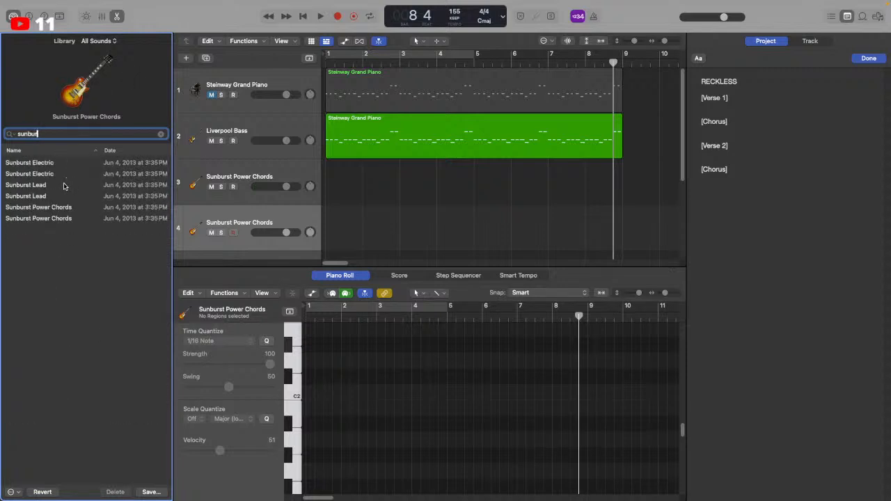
left_click(104, 186)
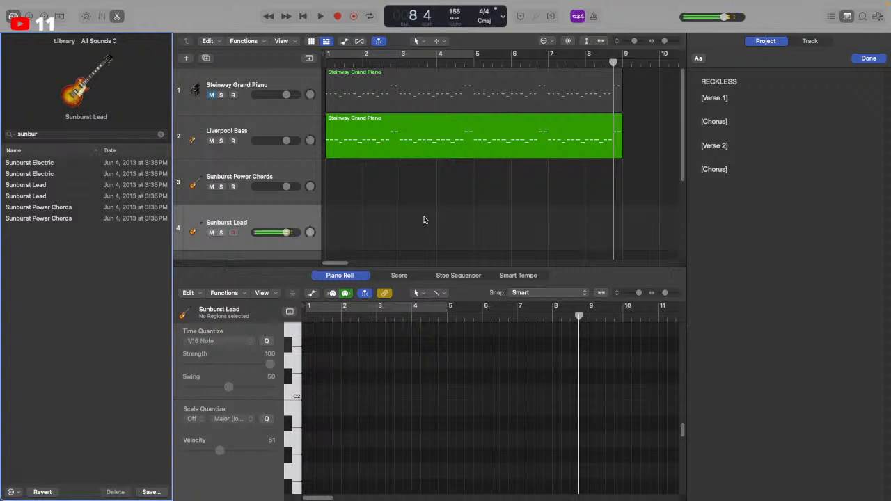
left_click(116, 185)
left_click(119, 175)
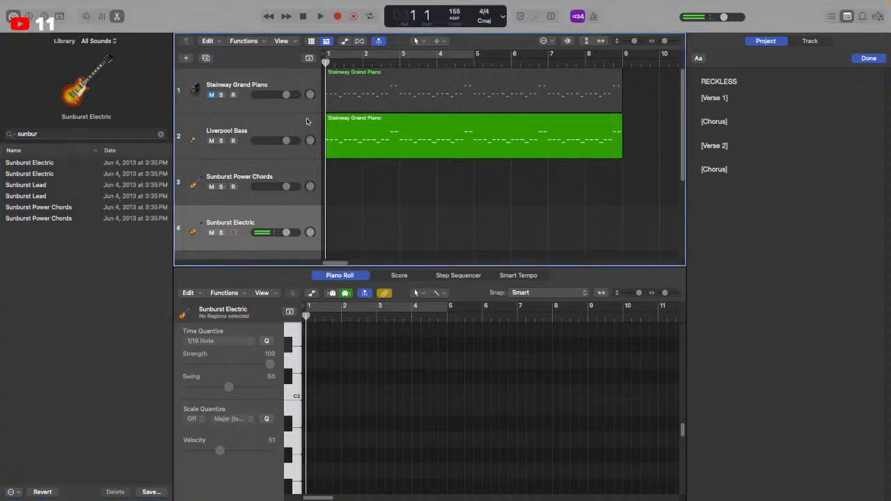
Copy the Liverpool Bass region and paste it at bar 1 on the Sunburst Power Chords track
left_click(270, 203)
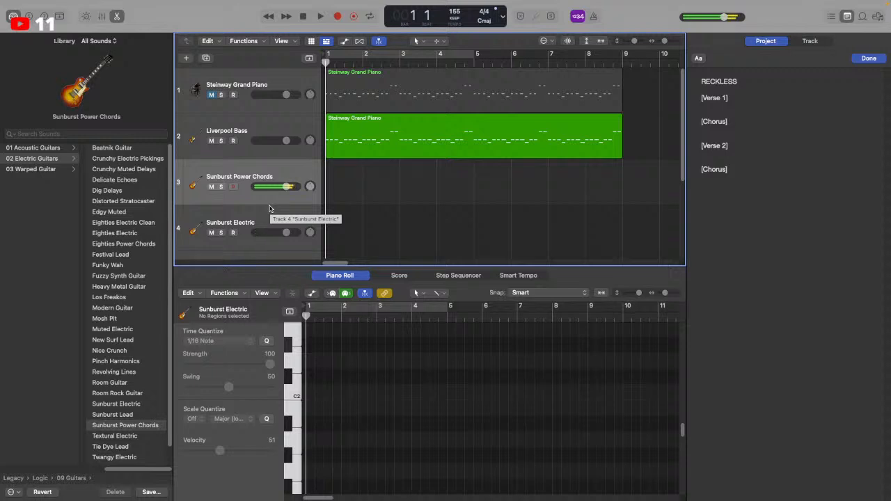
key("space")
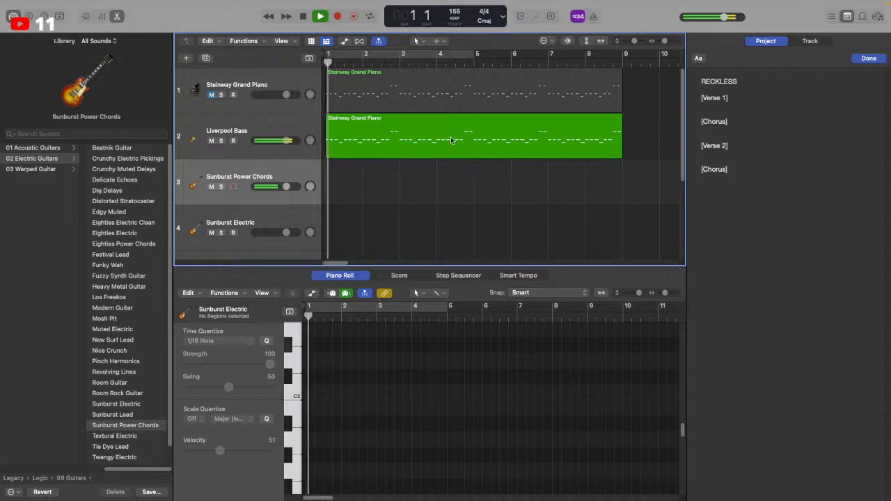
left_click(385, 143)
key("space")
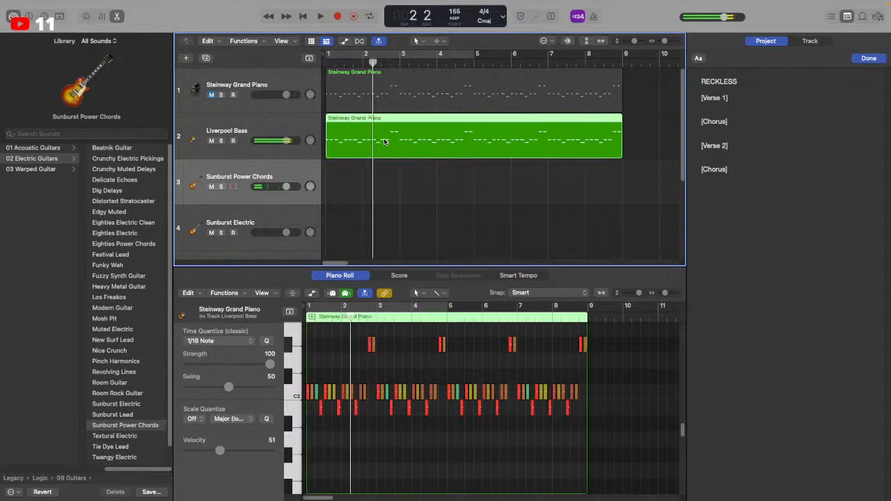
left_click(322, 66)
key("super+v")
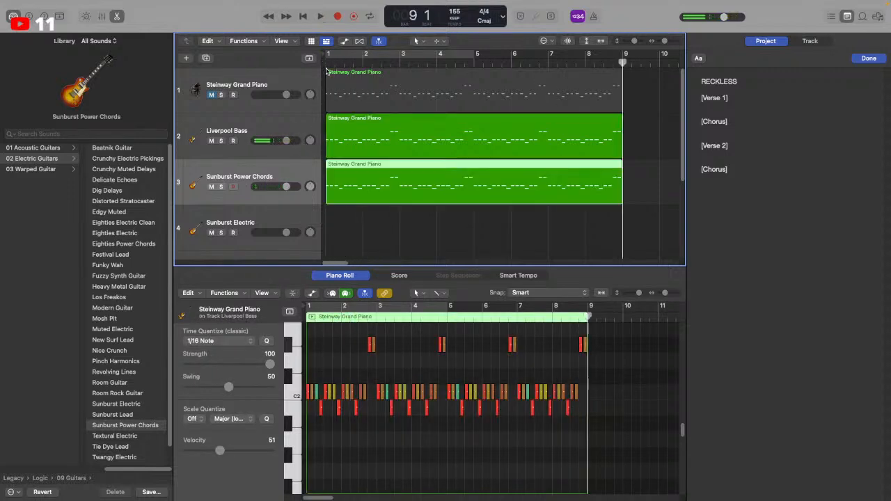
Play both parts from bar 1 and slightly lower the volume of the Sunburst Power Chords track
key("Return")
key("space")
left_click_drag(287, 187, 281, 186)
key("space")
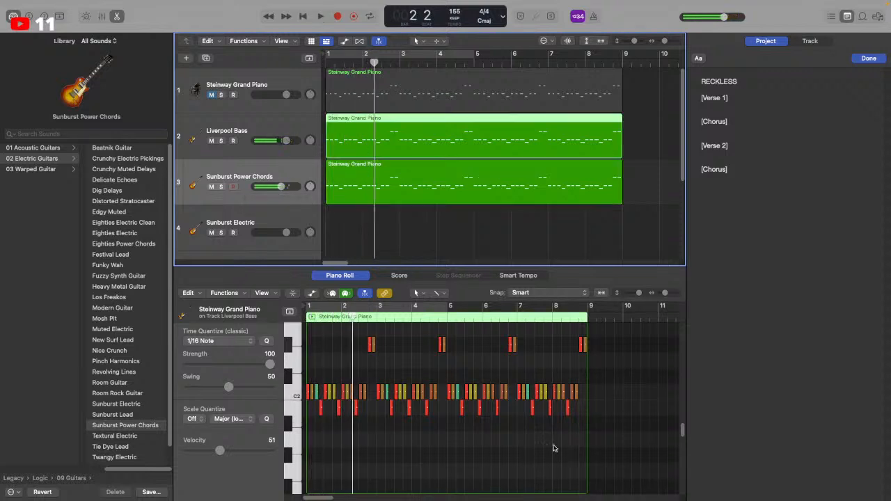
Solo the Liverpool Bass track and try lower pitches for the 12 lowest notes of its region during playback, restoring their original pitch
left_click_drag(579, 407, 319, 425)
left_click(323, 62)
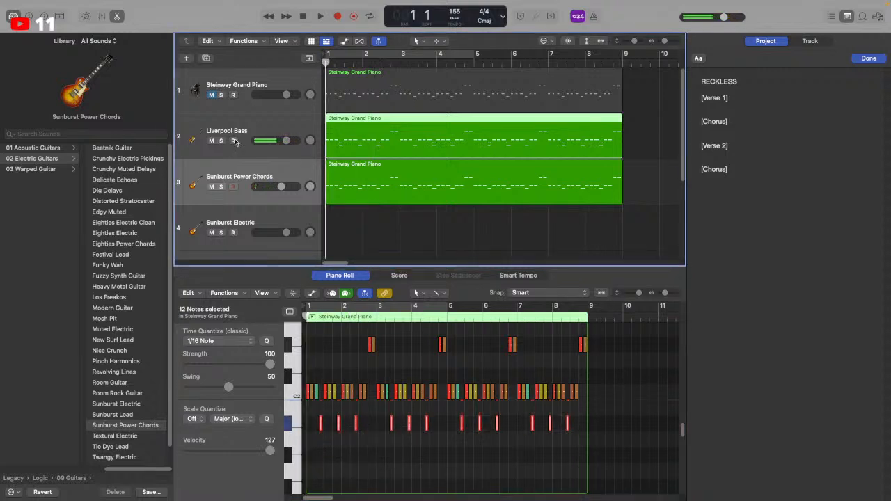
left_click(221, 141)
key("space")
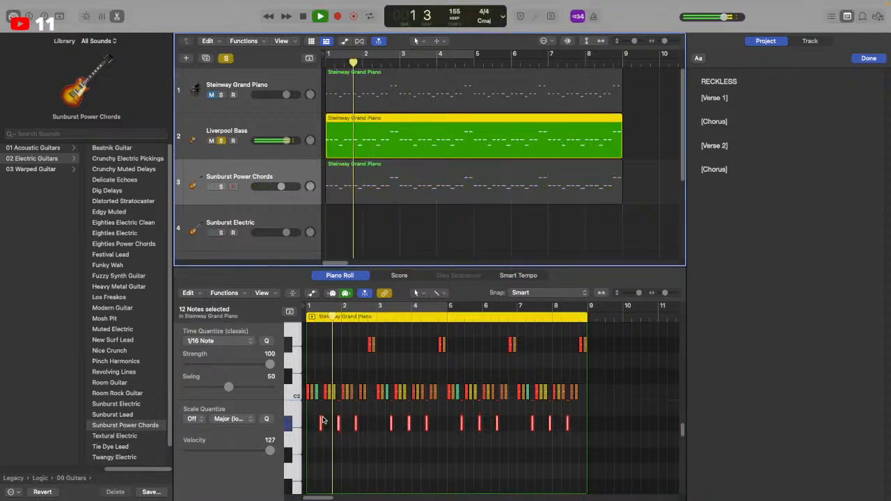
left_click_drag(321, 423, 319, 434)
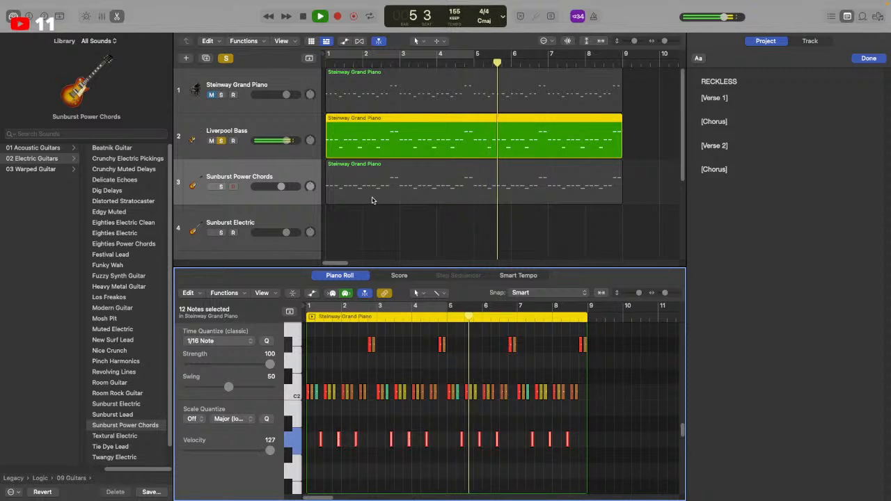
key("alt+Up")
key("alt+Up")
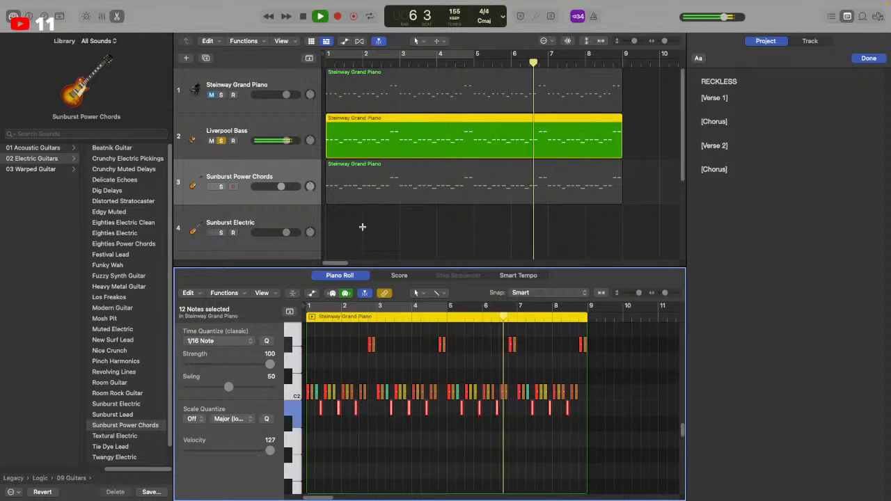
Turn off the Liverpool Bass solo and play the bass together with the Sunburst Power Chords part
left_click(342, 185)
key("Return")
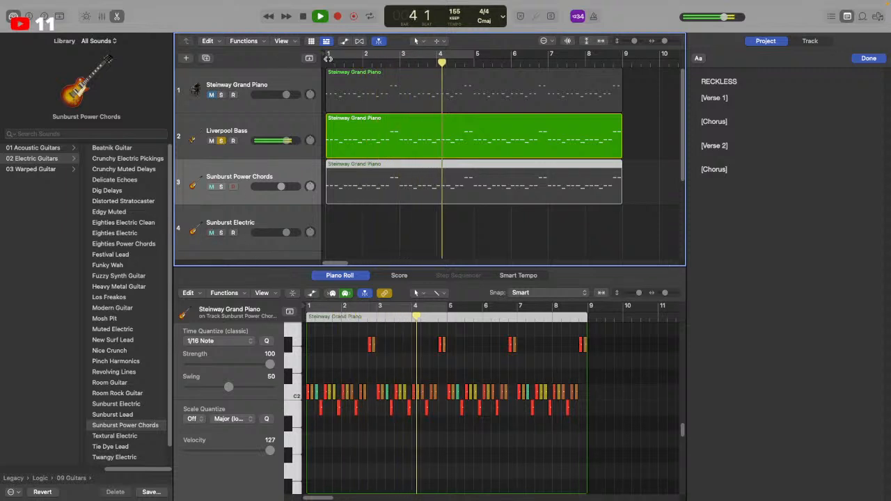
key("Return")
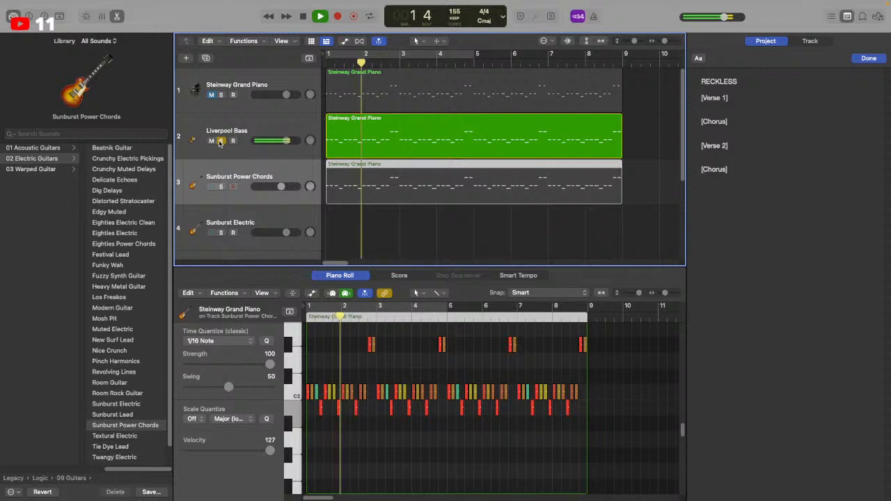
left_click(352, 198)
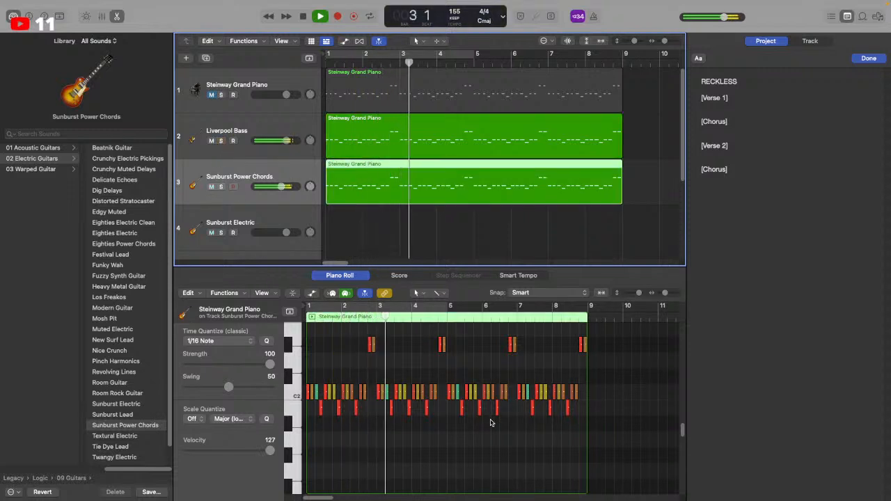
left_click(506, 259)
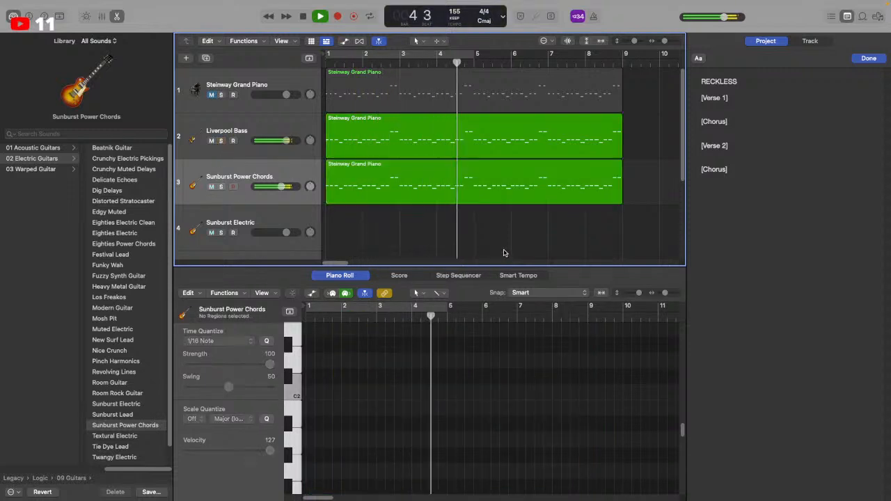
scroll(503, 252, "right", 5)
key("space")
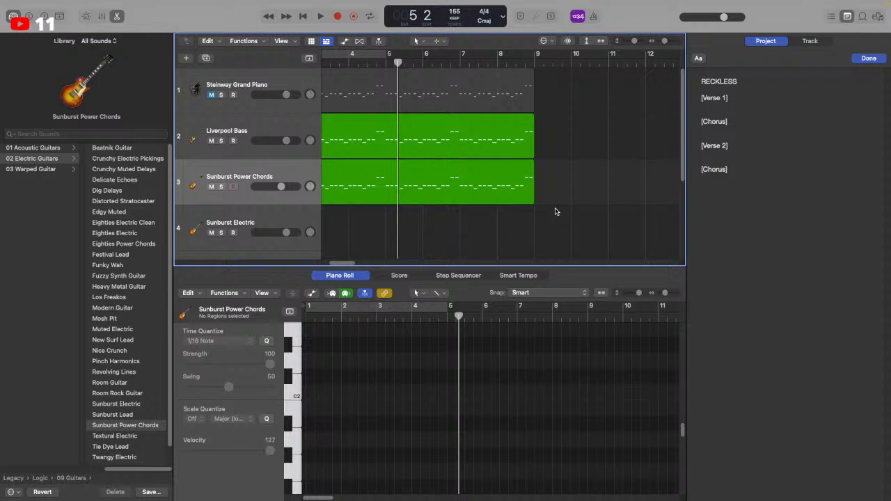
scroll(407, 115, "left", 3)
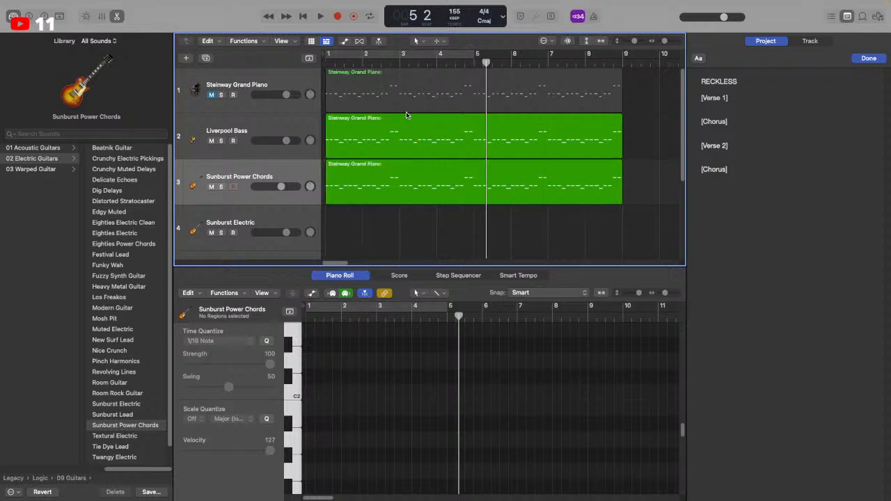
left_click(324, 62)
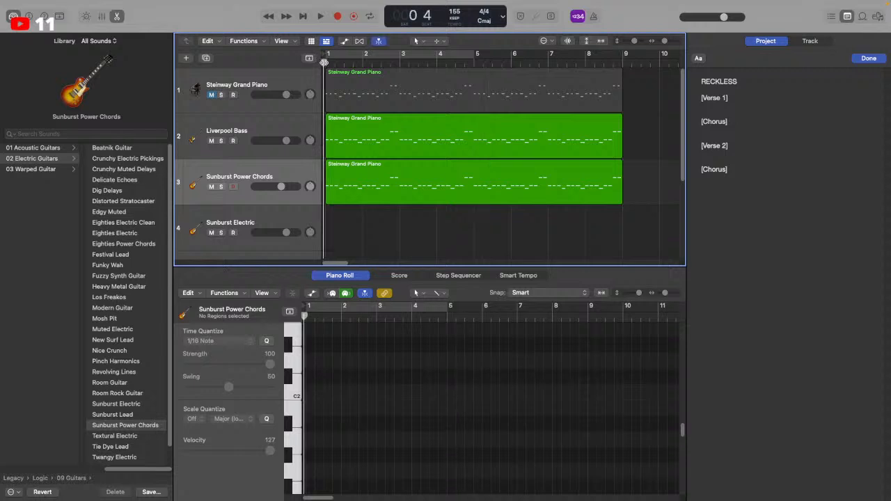
key("space")
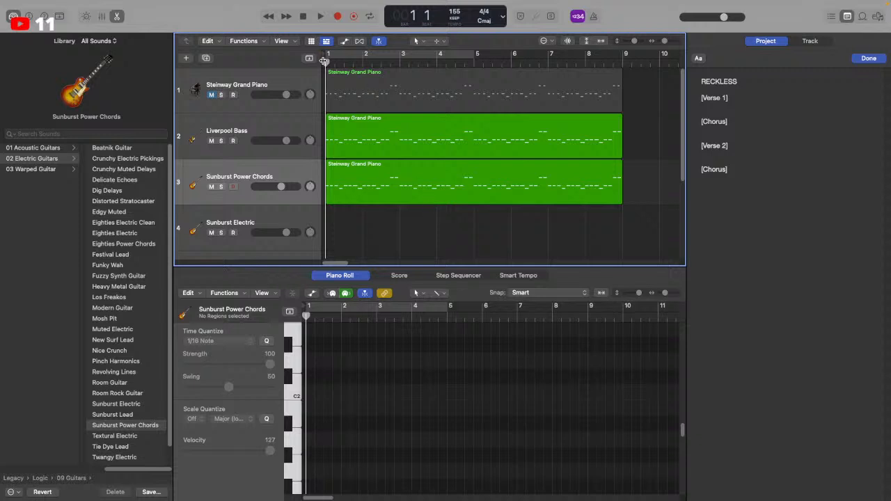
left_click(367, 62)
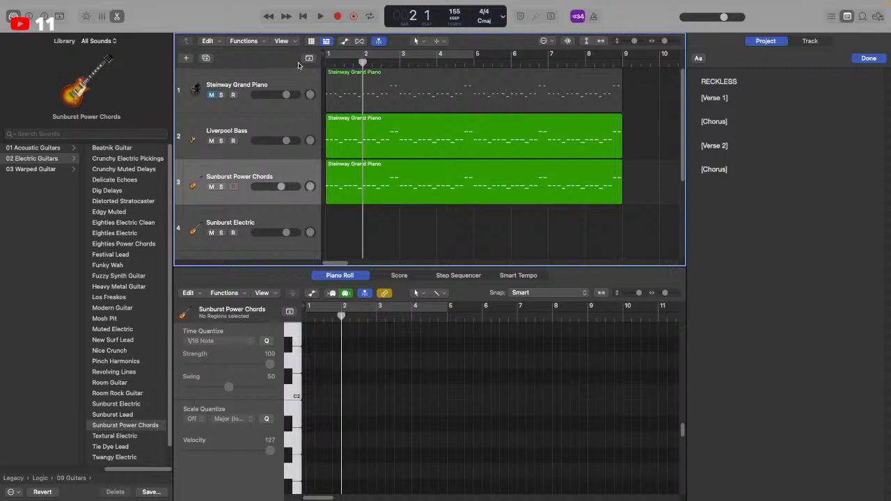
left_click(322, 64)
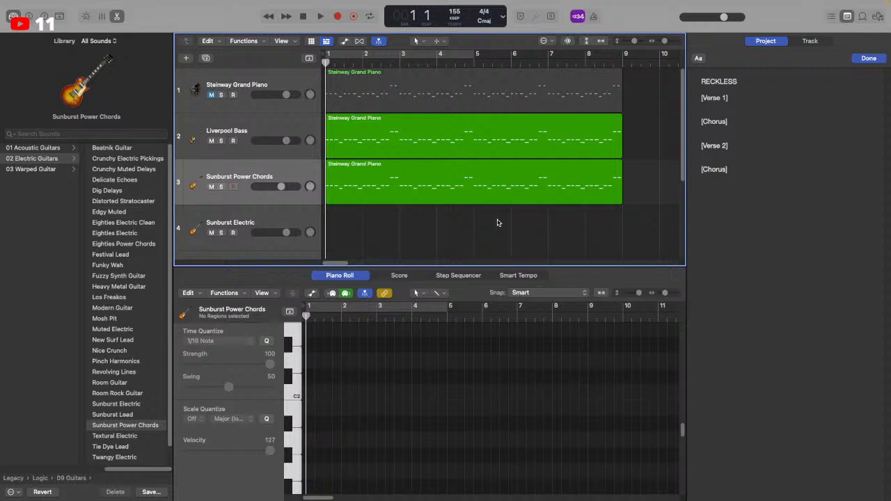
scroll(497, 223, "down", 2)
scroll(497, 223, "down", 1)
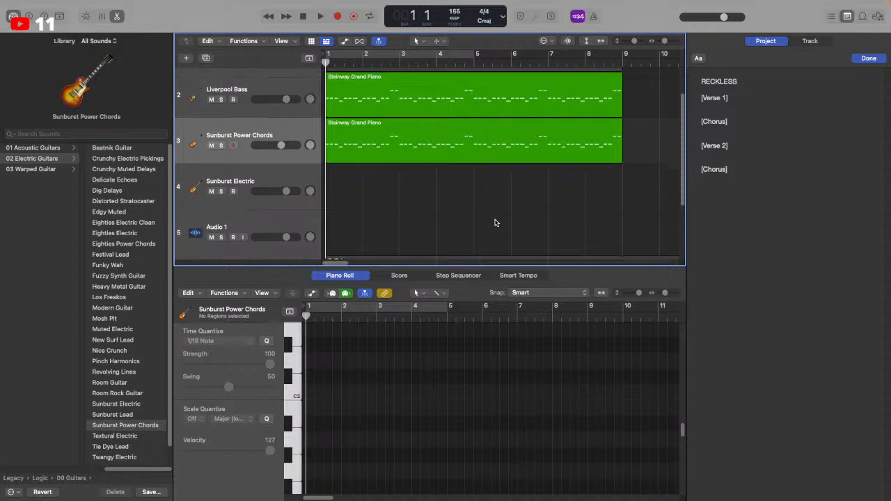
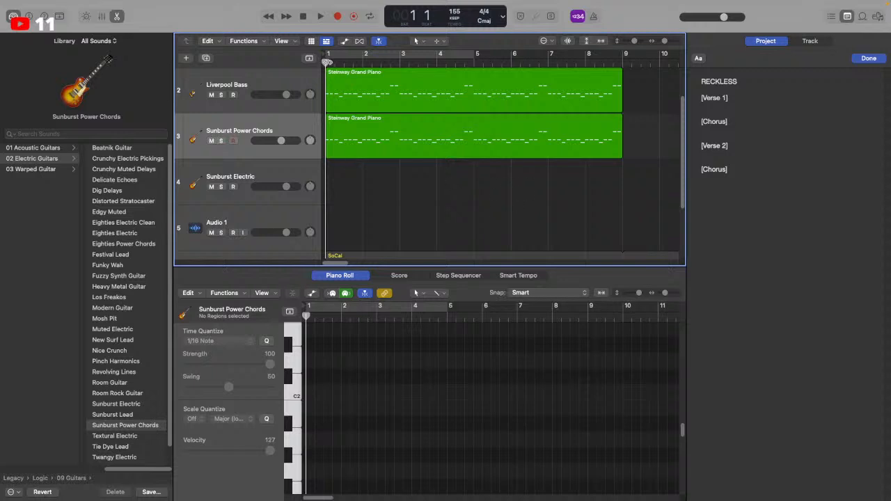
Play the bass and power-chord parts from bar 1 with the system volume raised
left_click(362, 64)
left_click(325, 64)
scroll(520, 312, "down", 1)
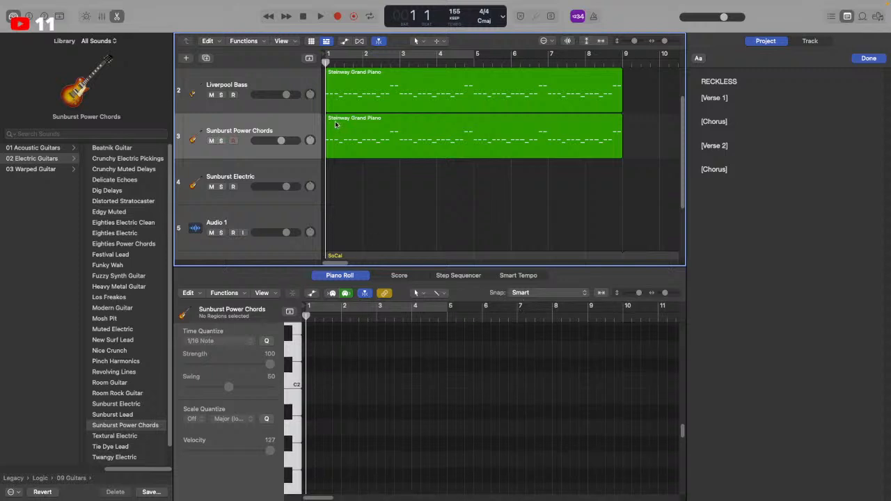
key("space")
scroll(368, 209, "up", 2)
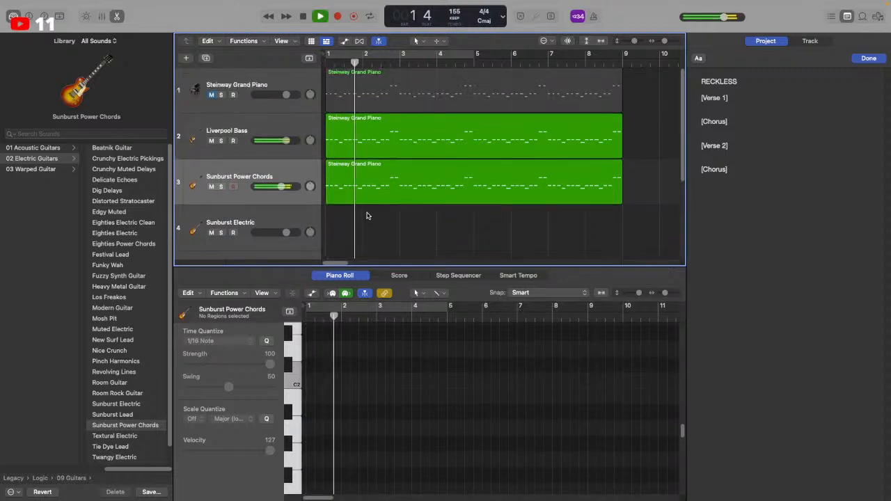
key("XF86AudioRaiseVolume")
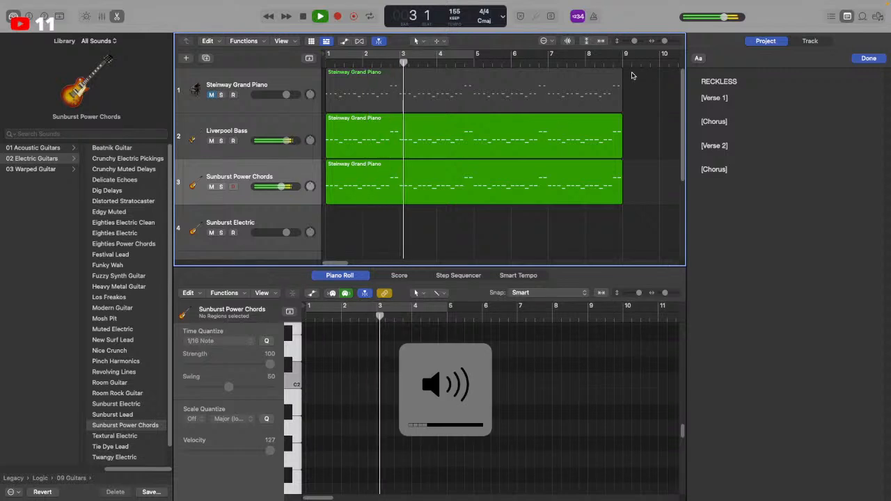
key("space")
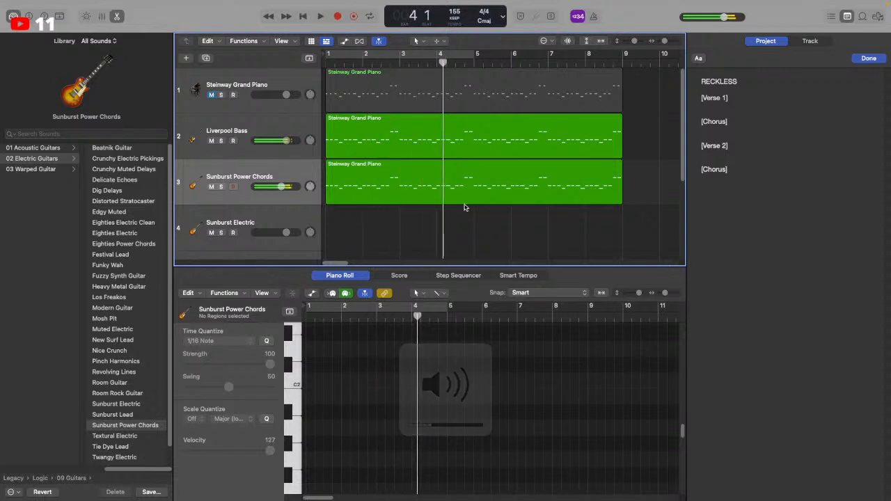
Move the Sunburst Power Chords region to start at bar 9 and loop the Liverpool Bass region through to bar 17
scroll(523, 229, "right", 3)
left_click_drag(519, 185, 624, 185)
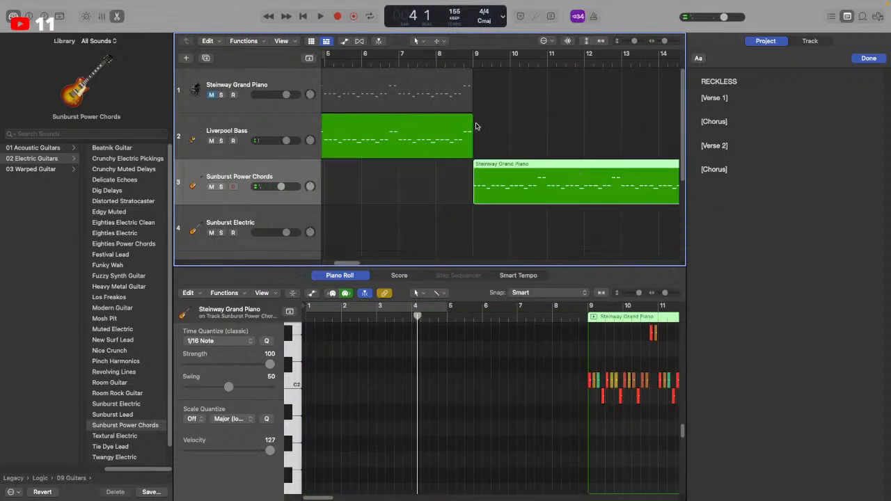
left_click_drag(476, 120, 606, 142)
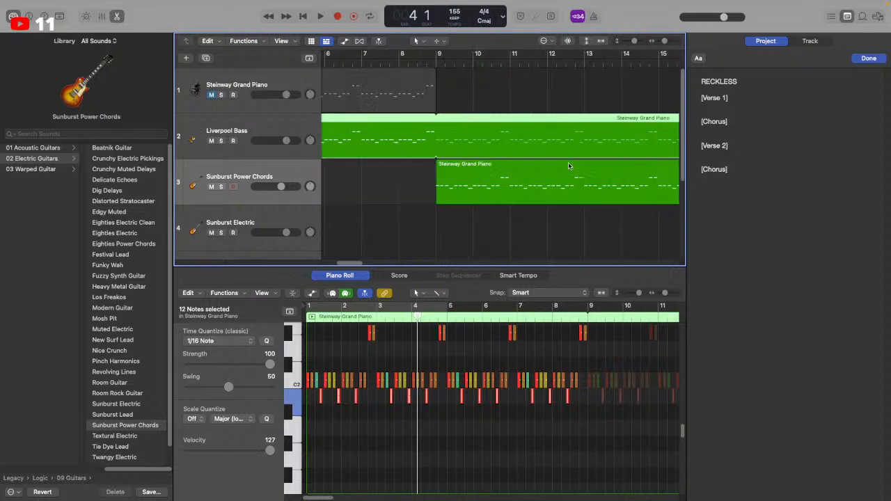
Raise the pitch of the two high notes at the end of bar 12 in the Sunburst Power Chords region and replay that passage
double_click(427, 60)
left_click(511, 202)
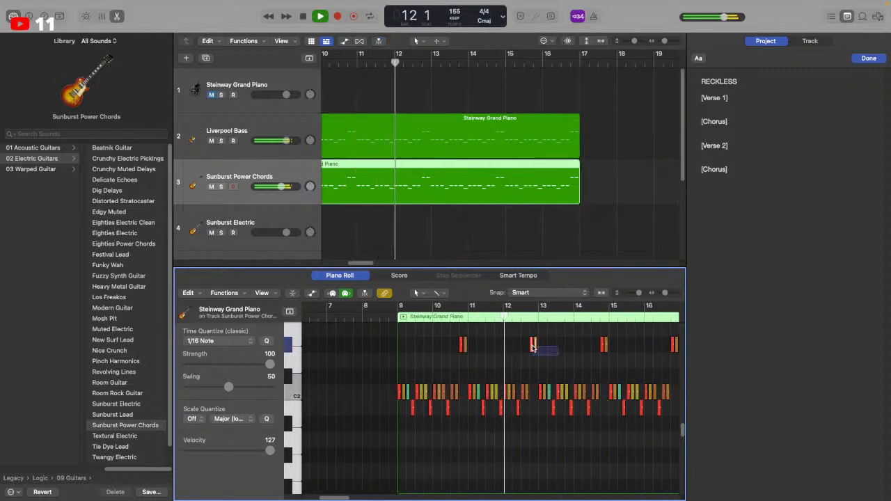
left_click(533, 347)
key("space")
left_click_drag(533, 346, 532, 339)
left_click(367, 58)
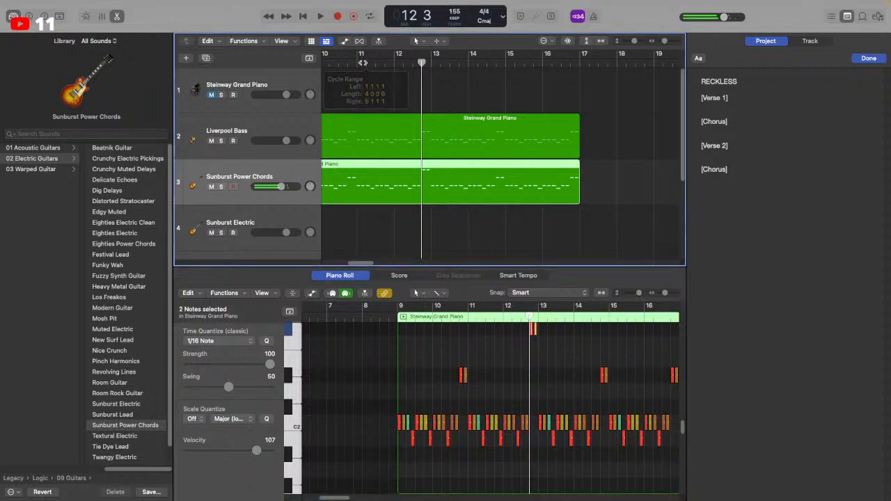
key("space")
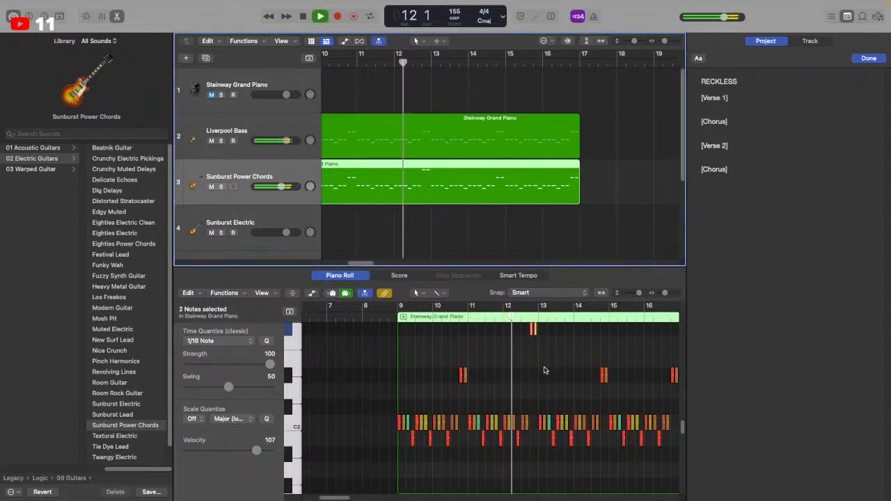
Raise the pair of high notes at the end of bar 14 in the Sunburst Power Chords region to G2 and resume playback
scroll(597, 388, "up", 2)
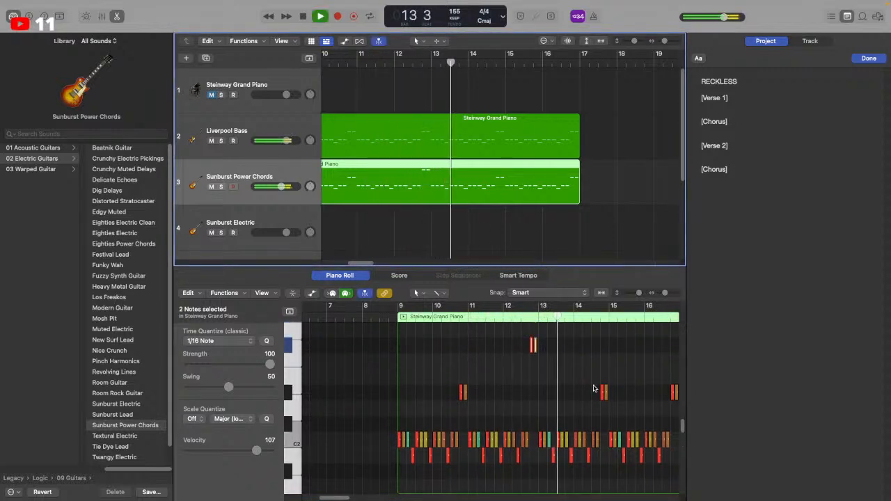
left_click(610, 399)
left_click(603, 393)
key("space")
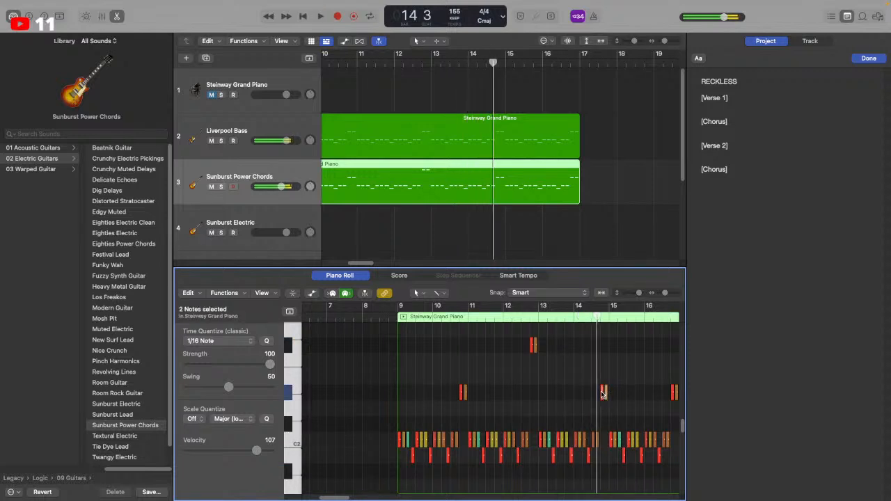
left_click_drag(603, 392, 602, 336)
key("space")
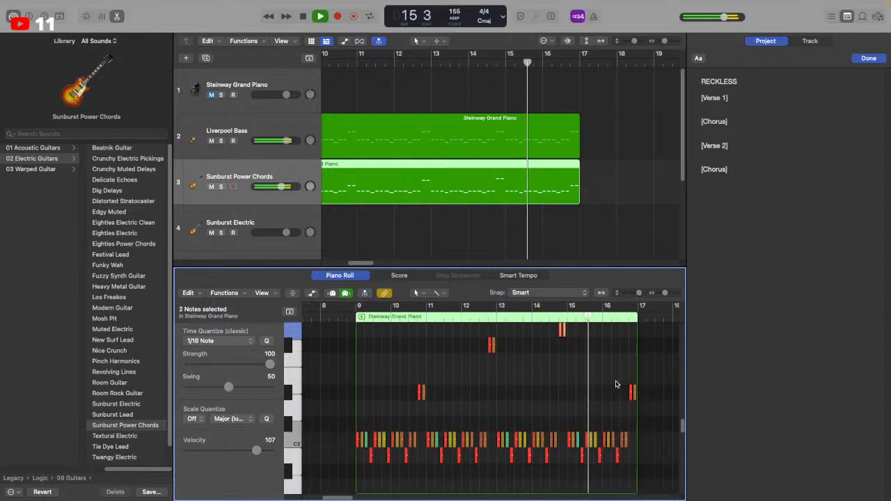
Raise the last pair of notes in bar 16 of the power-chord region to G2 and replay the part from bar 9
key("space")
left_click_drag(631, 399, 632, 330)
scroll(420, 153, "left", 5)
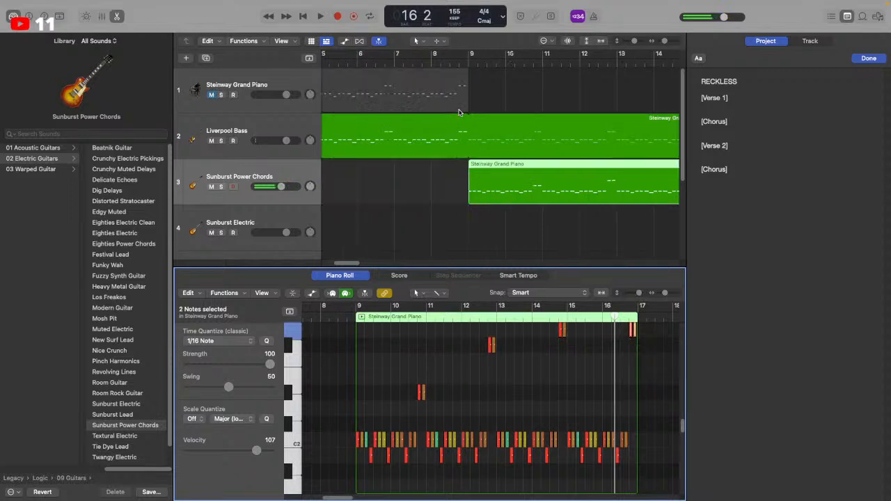
left_click(472, 59)
key("space")
scroll(587, 358, "right", 3)
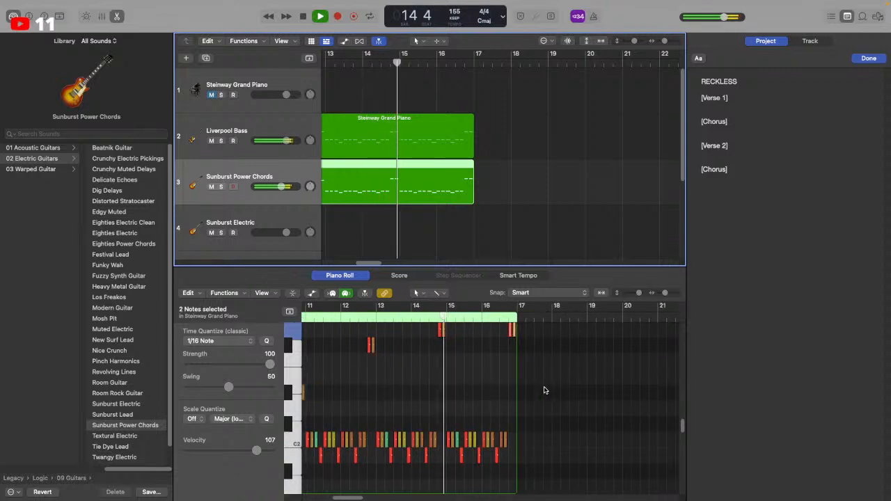
key("Tab")
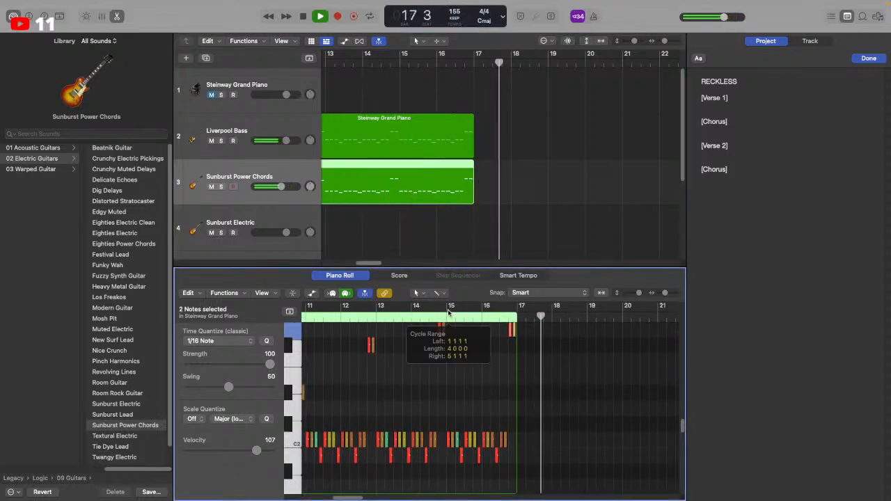
Raise the last two notes of bar 16 in the power-chord region by one more semitone and replay the ending
scroll(496, 345, "up", 2)
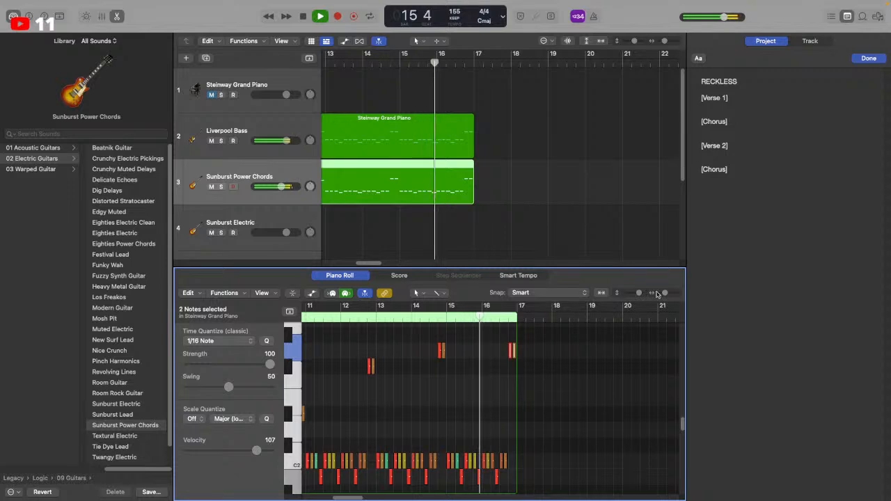
scroll(498, 347, "up", 3)
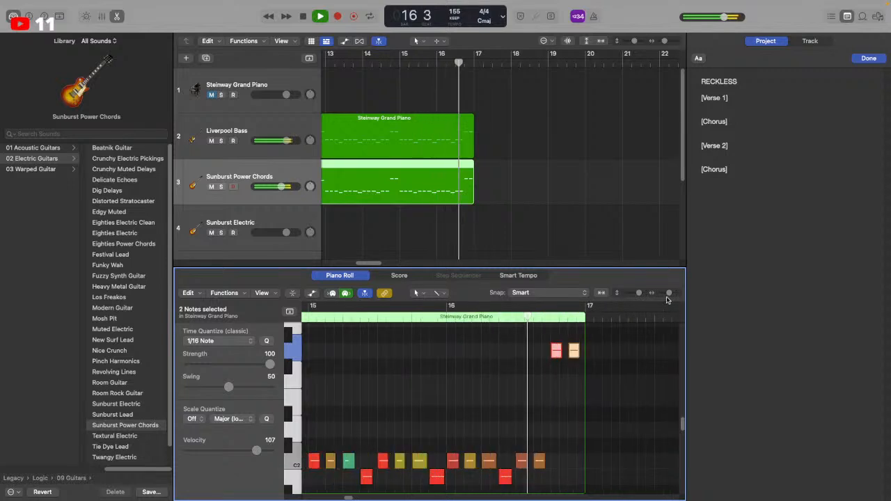
left_click(556, 351)
left_click_drag(556, 351, 574, 335)
left_click(453, 75)
key("space")
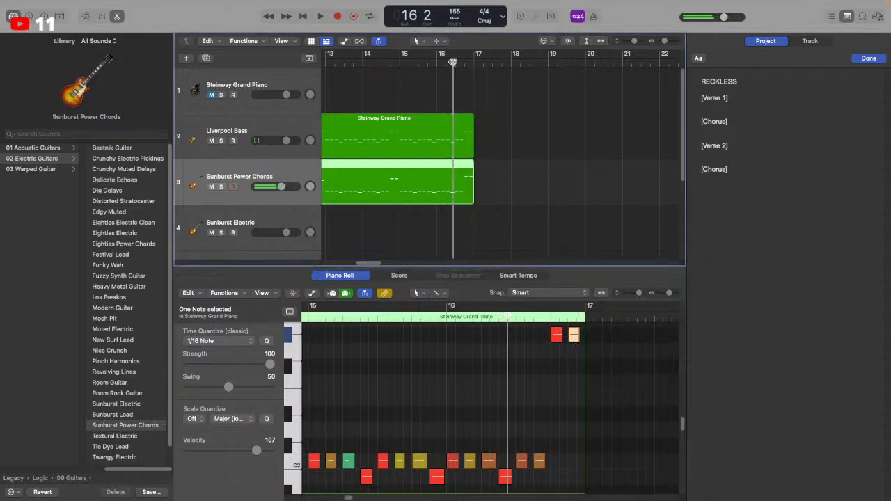
key("space")
Extend the end of the Sunburst Power Chords region to about the middle of bar 21
left_click(557, 478)
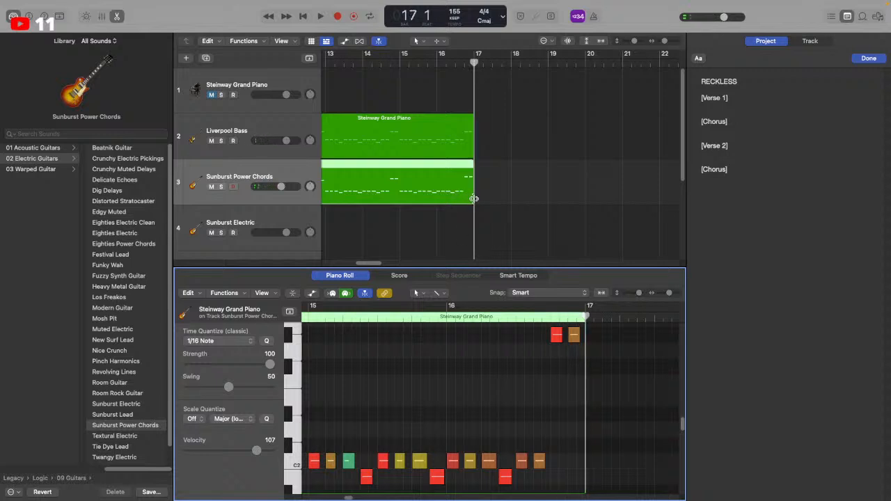
left_click(567, 197)
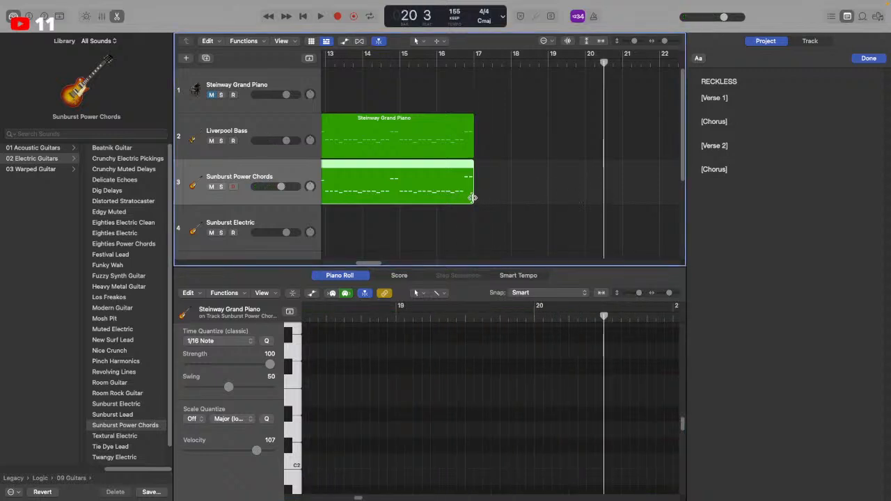
left_click_drag(472, 198, 641, 201)
Paste a pair of G2 notes at the start of bar 17 in the power-chord region and play from bar 14
left_click(529, 383)
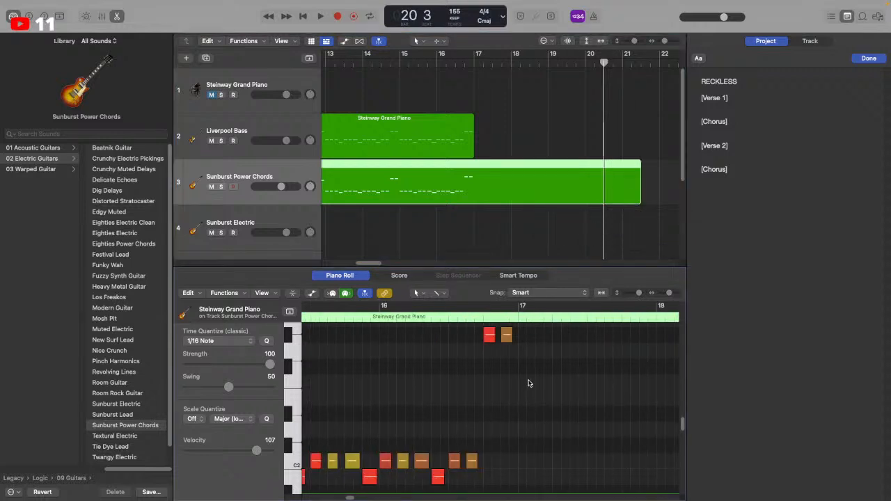
left_click_drag(529, 383, 525, 354)
left_click(515, 318)
key("super+v")
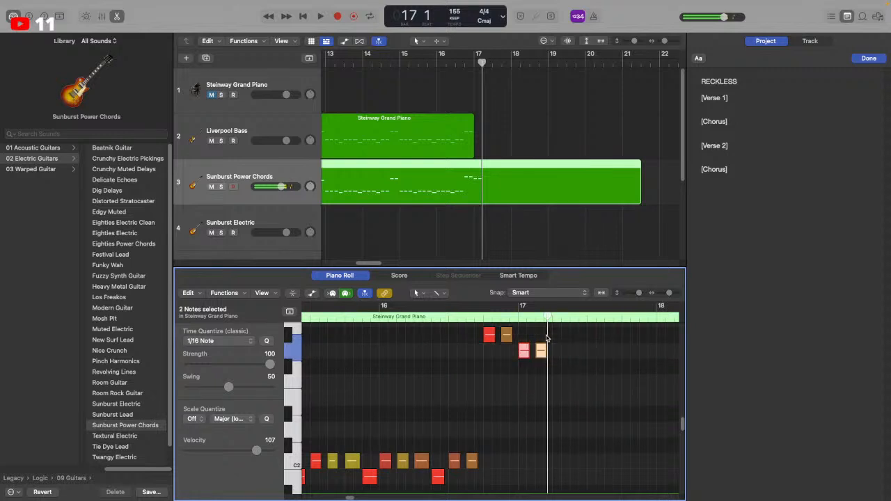
left_click(381, 70)
double_click(381, 63)
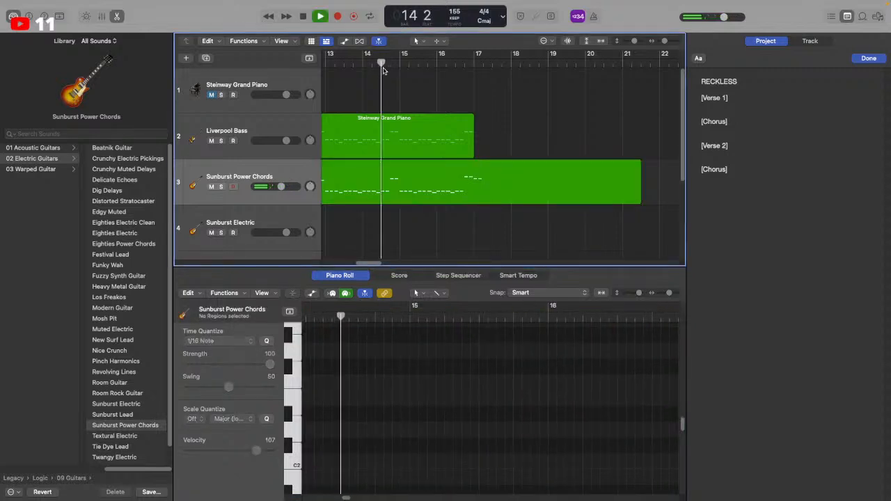
left_click(492, 200)
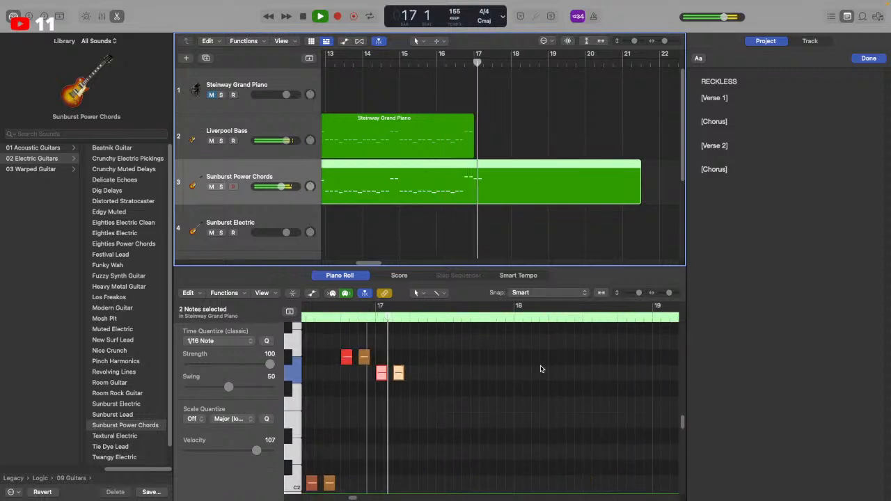
key("space")
scroll(531, 361, "left", 1)
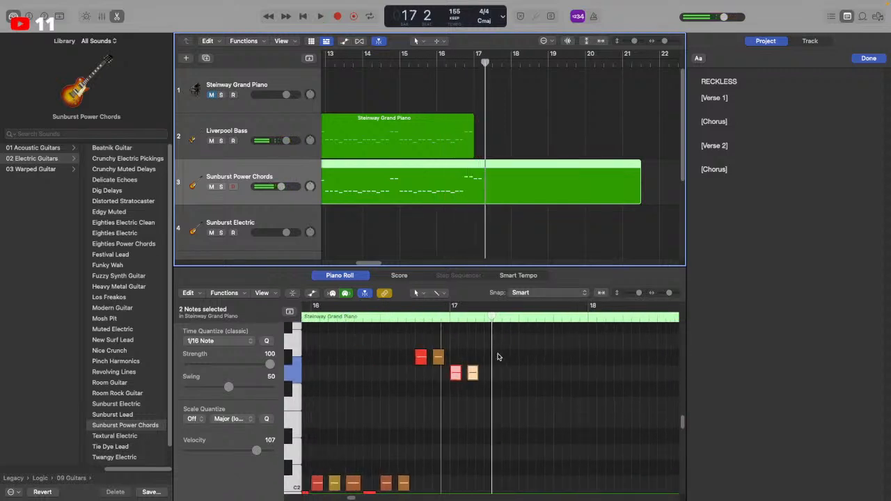
left_click(495, 376)
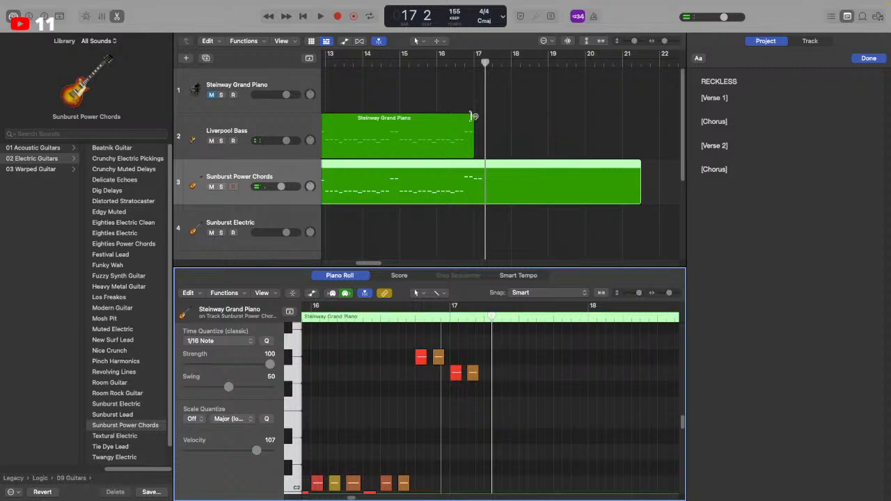
Loop the Liverpool Bass region through to the end of the extended power-chord region and play both parts into bar 17
left_click_drag(473, 116, 641, 160)
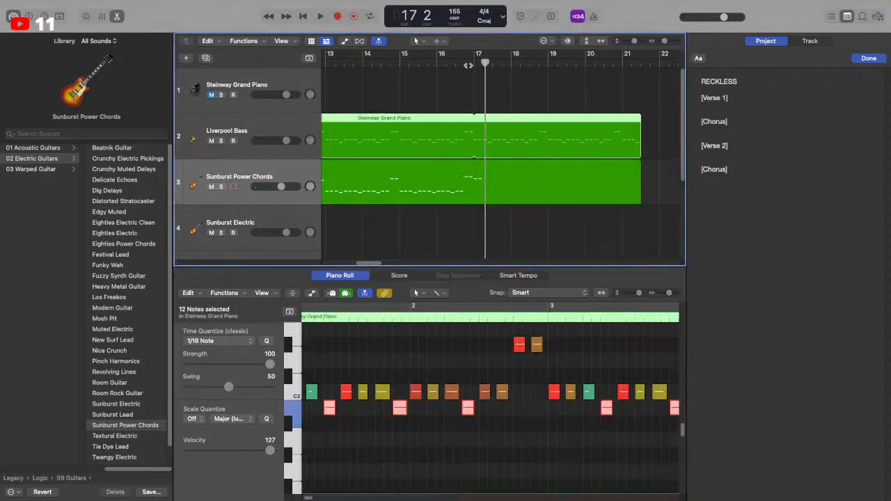
double_click(469, 65)
scroll(580, 342, "right", 5)
left_click(484, 191)
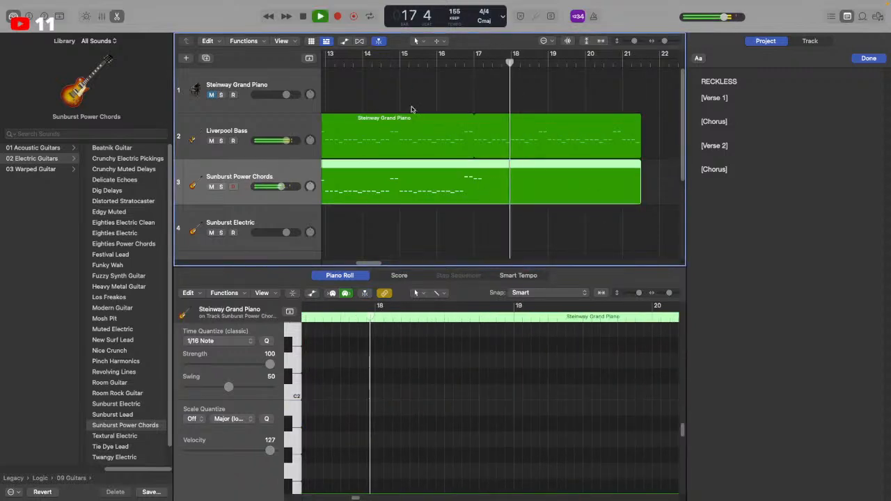
left_click(391, 64)
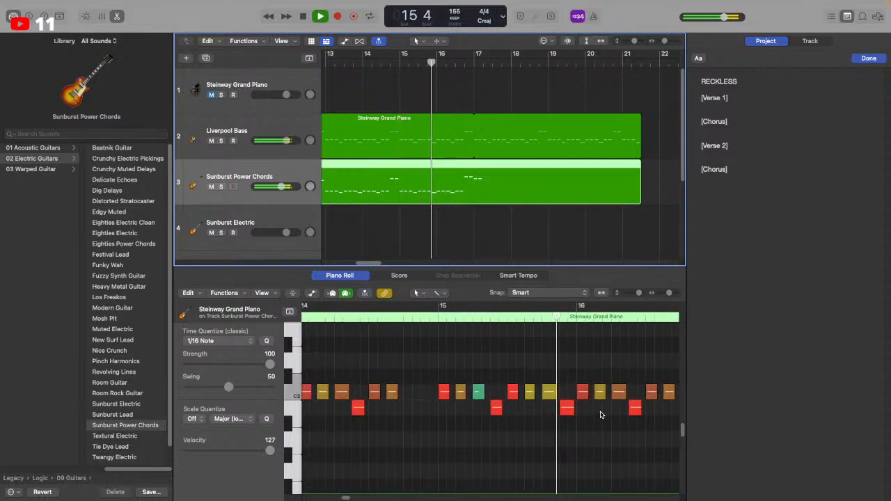
scroll(601, 415, "up", 2)
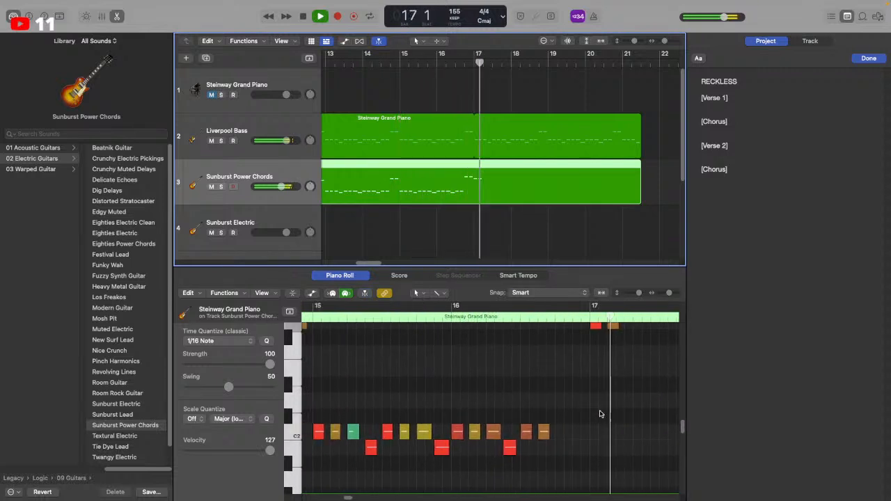
scroll(565, 404, "up", 2)
key("space")
Duplicate the pair of notes at the start of bar 17 to beat 3, lower the copy to F2, and replay the passage
left_click_drag(636, 391, 588, 346)
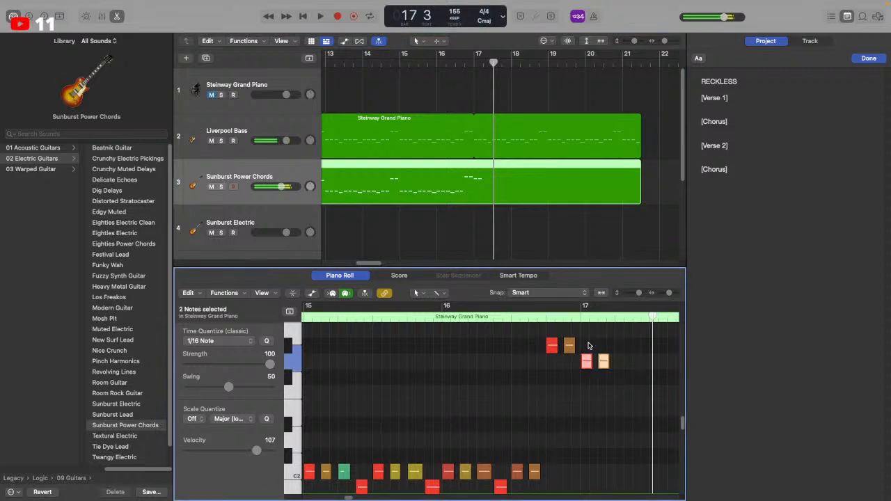
scroll(618, 323, "right", 3)
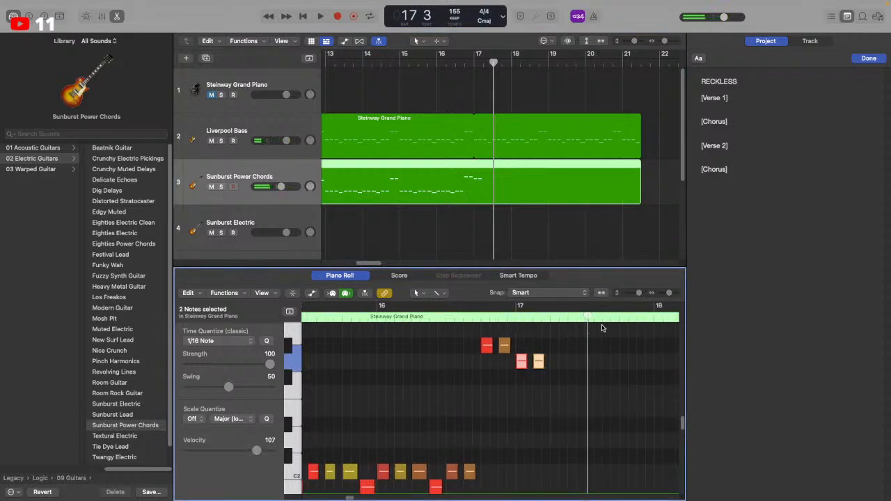
key("super+v")
key("space")
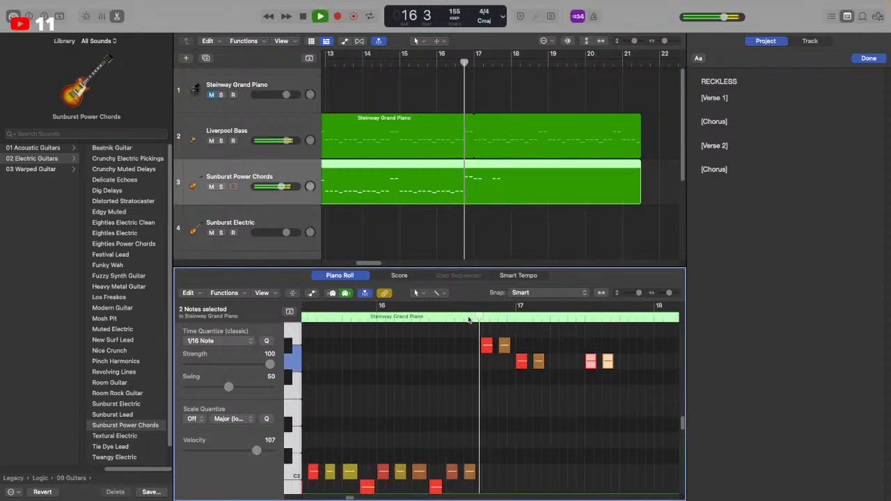
key("space")
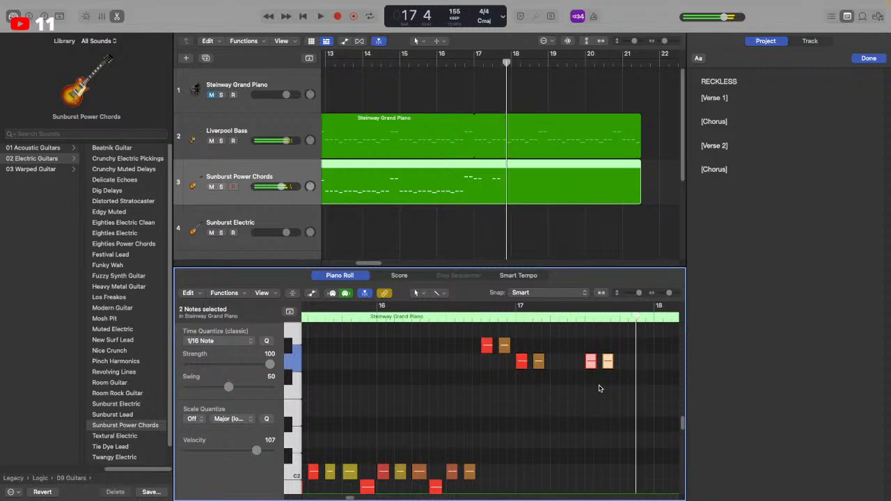
left_click_drag(590, 366, 591, 397)
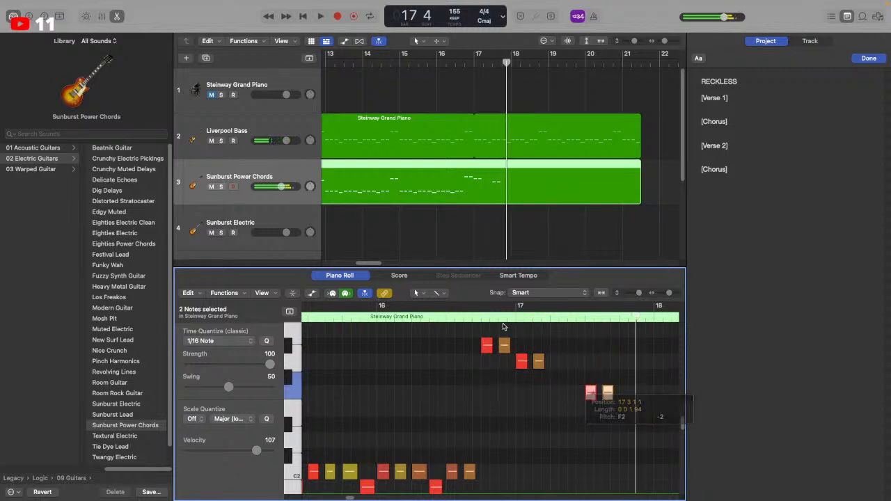
key("space")
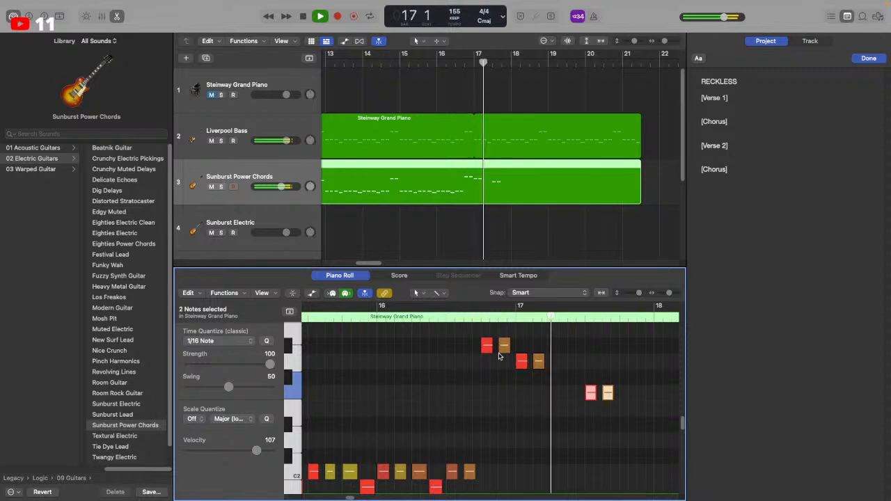
key("space")
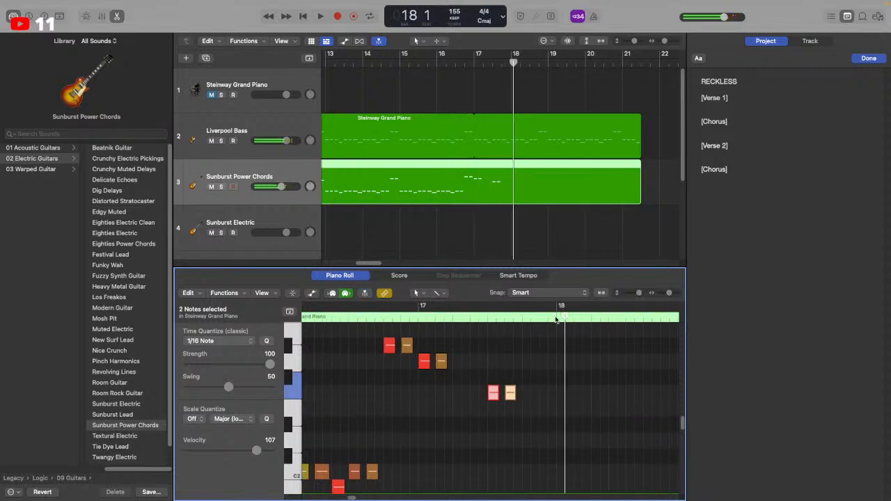
Paste the note pair at the start of bar 18, lower it to D#2, and replay from the end of bar 16
key("super+v")
left_click_drag(563, 362, 563, 424)
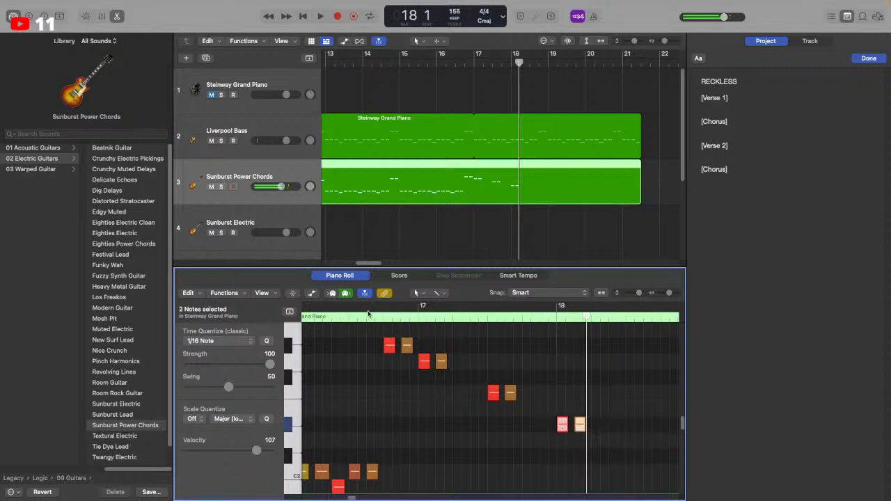
left_click(370, 317)
key("space")
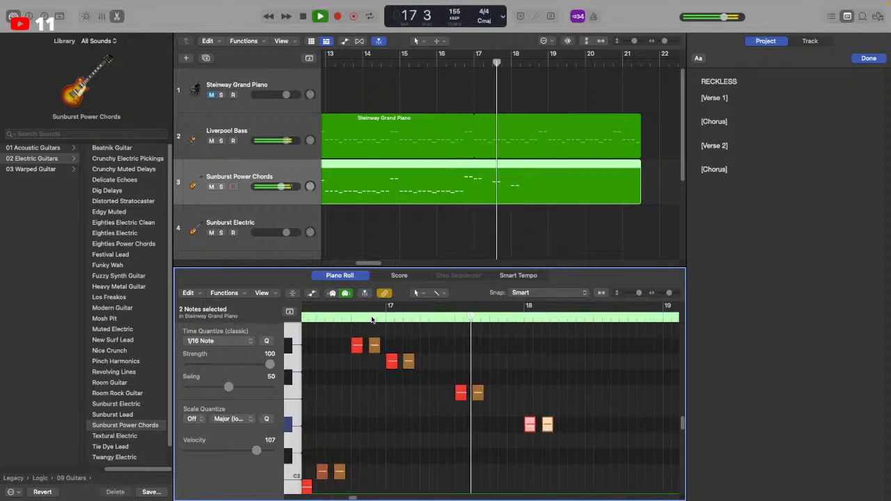
key("space")
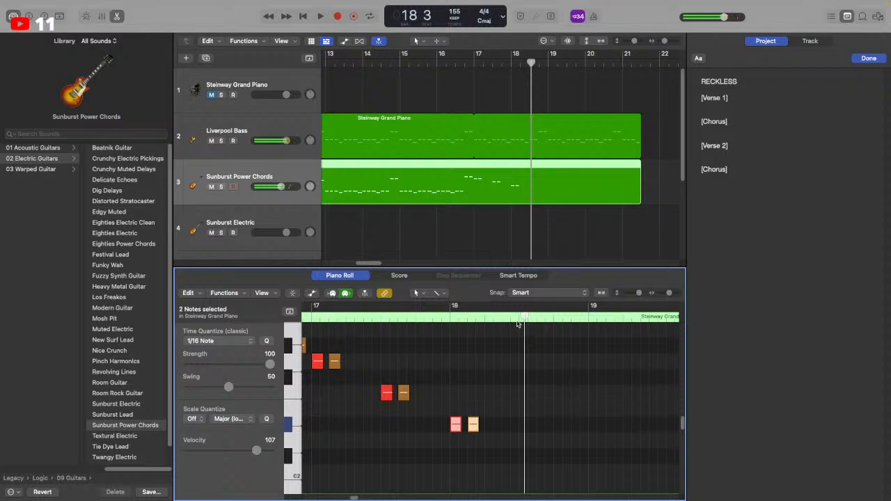
Paste the note pair at beat 3 of bar 18, lower it to D2, and play it back
key("super+v")
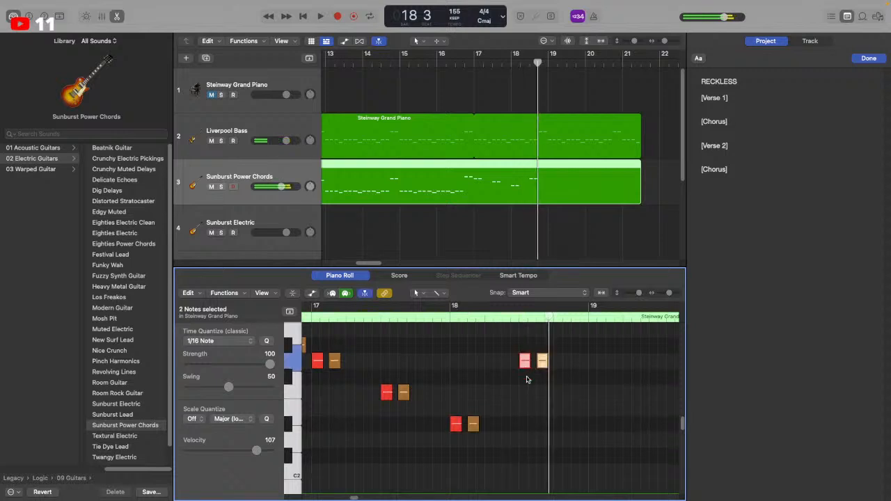
left_click_drag(526, 361, 527, 439)
left_click(478, 317)
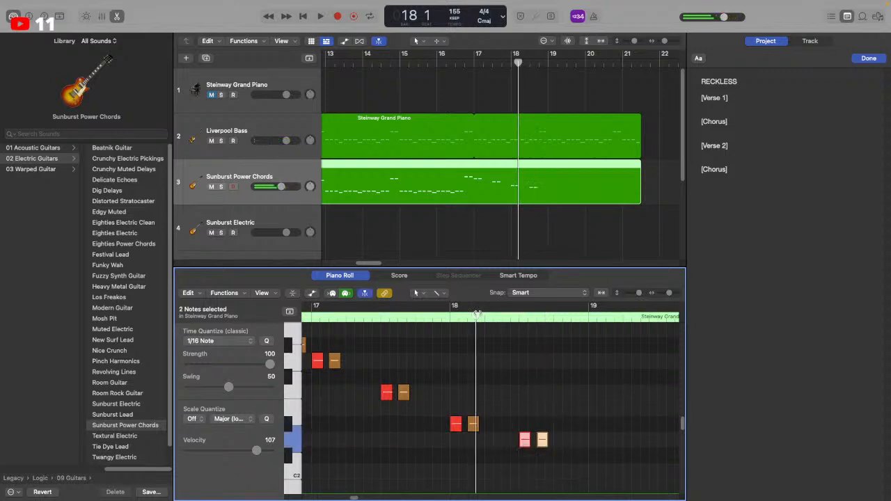
key("space")
key("space")
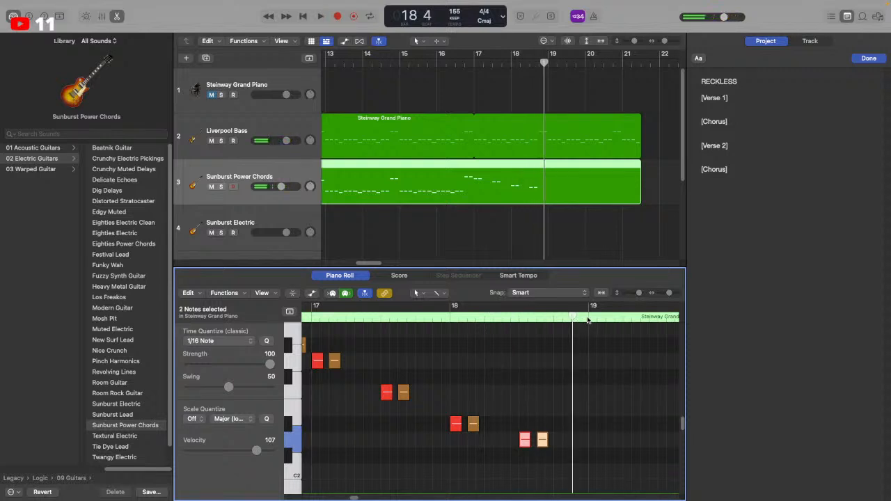
left_click(588, 319)
key("super+v")
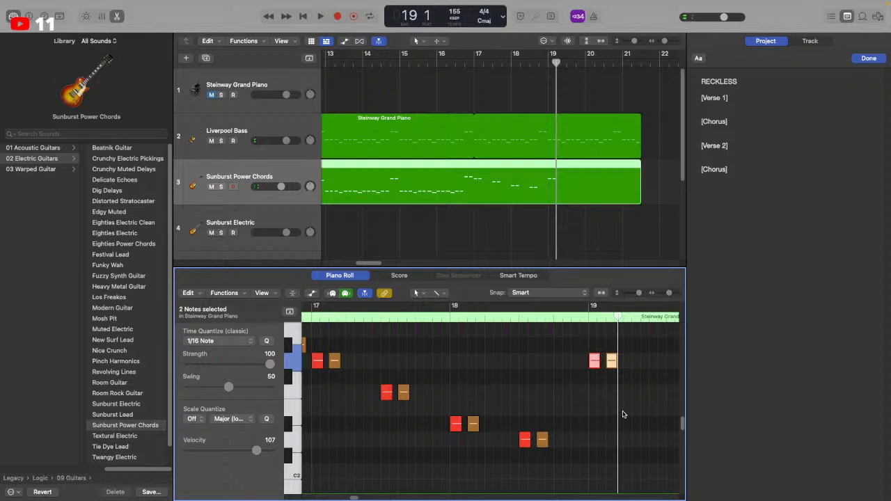
key("super+z")
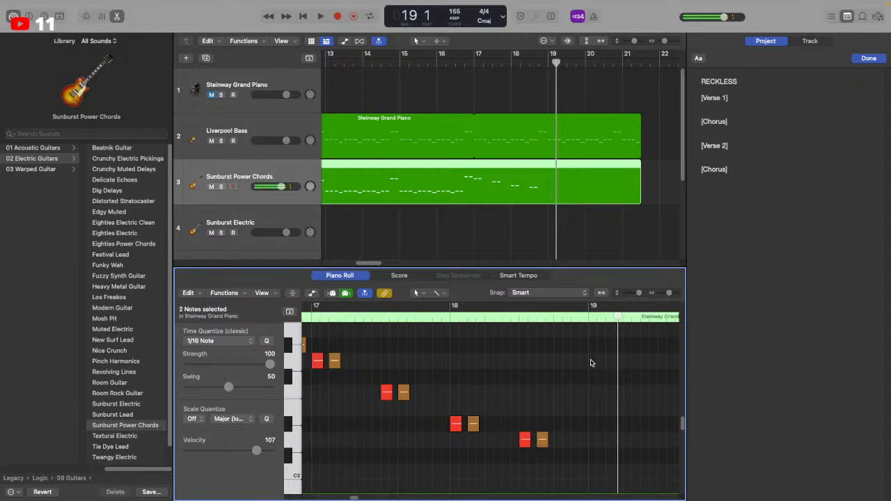
Record a sustained power-chord note about two bars long at bar 19, lower it to C1, and replay from bar 18
left_click(589, 321)
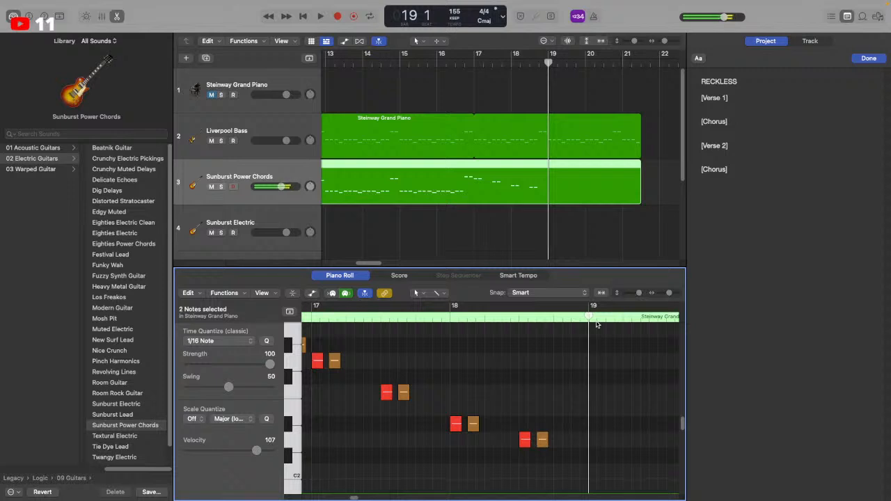
key("r")
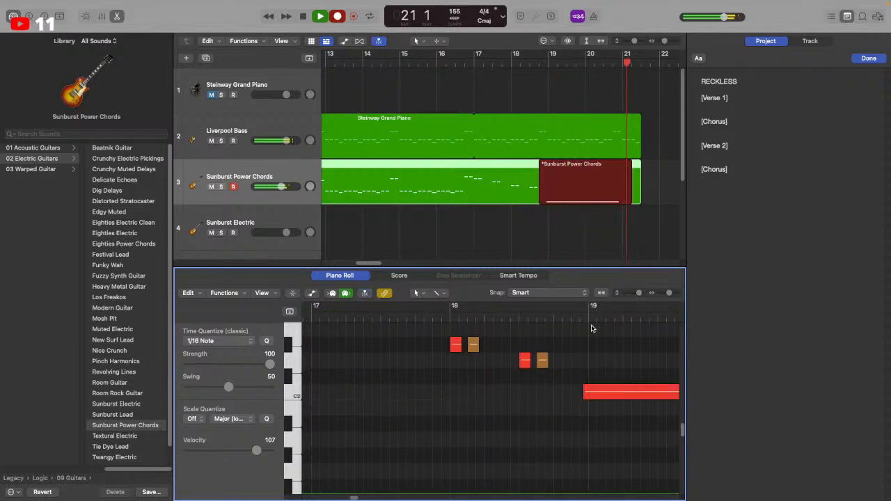
key("space")
left_click_drag(610, 385, 607, 463)
left_click_drag(606, 468, 605, 457)
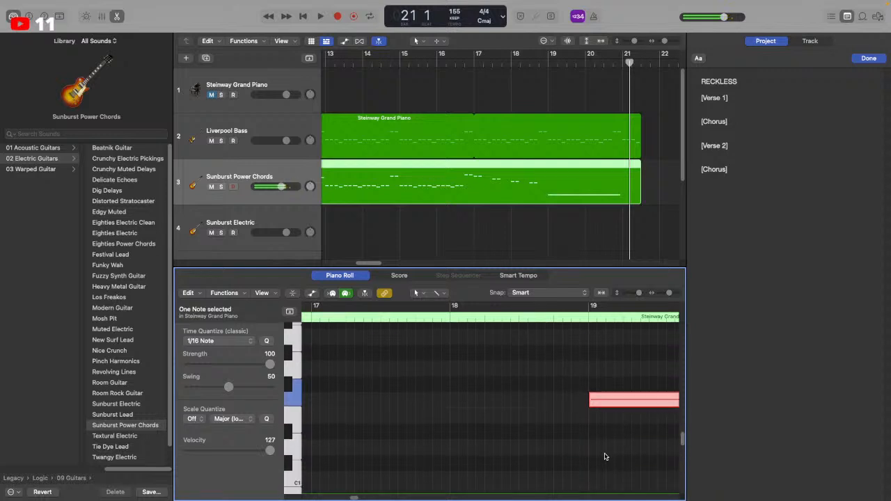
left_click_drag(615, 403, 614, 479)
left_click(512, 65)
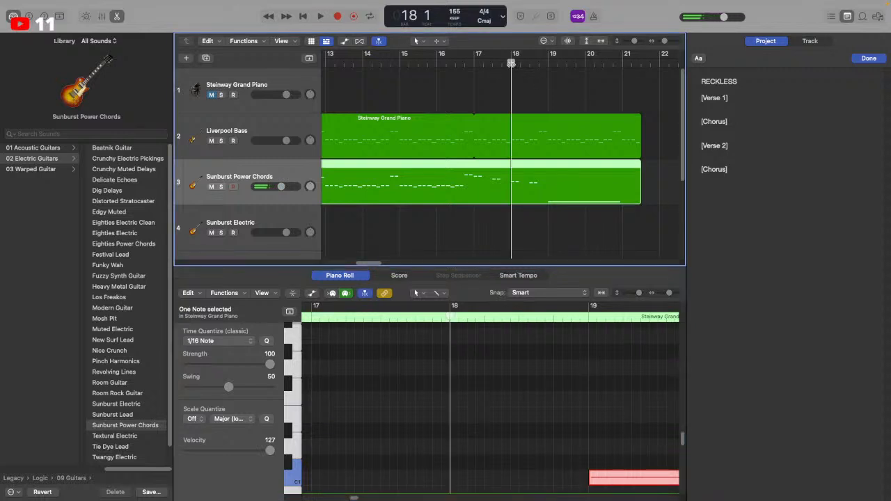
key("space")
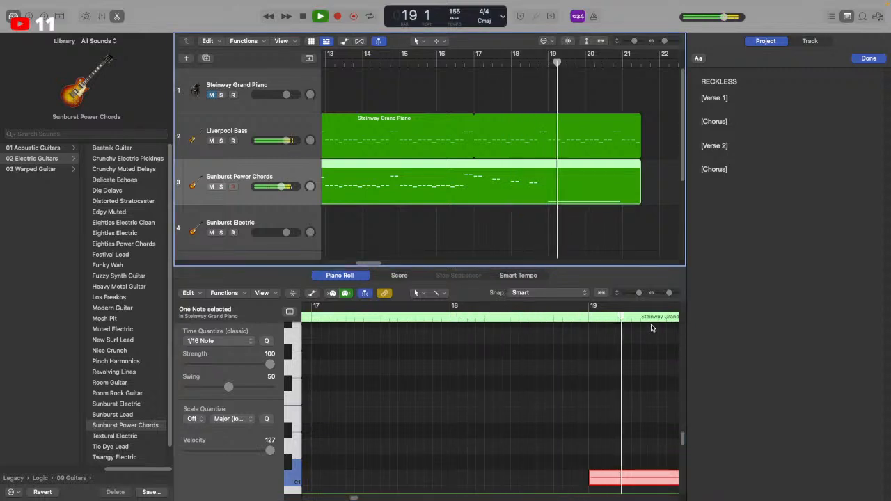
Play the arrangement from the beginning through the end of the power-chord part
left_click_drag(669, 292, 660, 298)
left_click(647, 230)
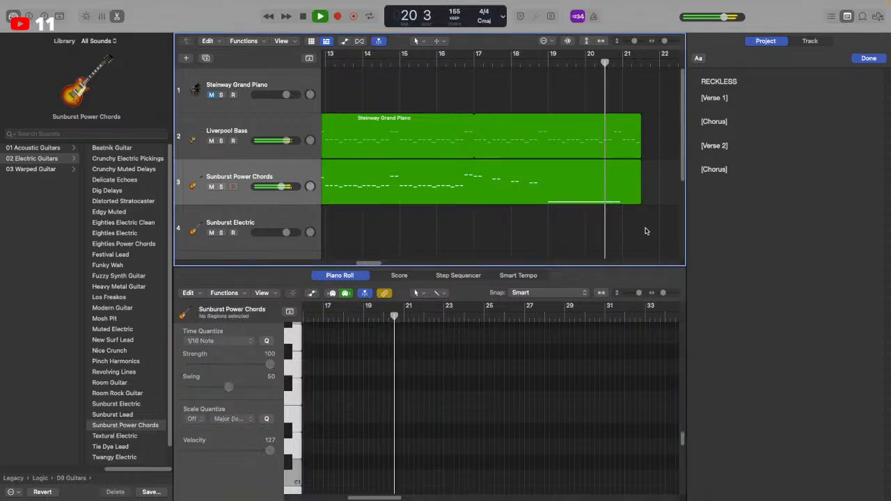
scroll(626, 229, "left", 5)
left_click_drag(661, 44, 659, 44)
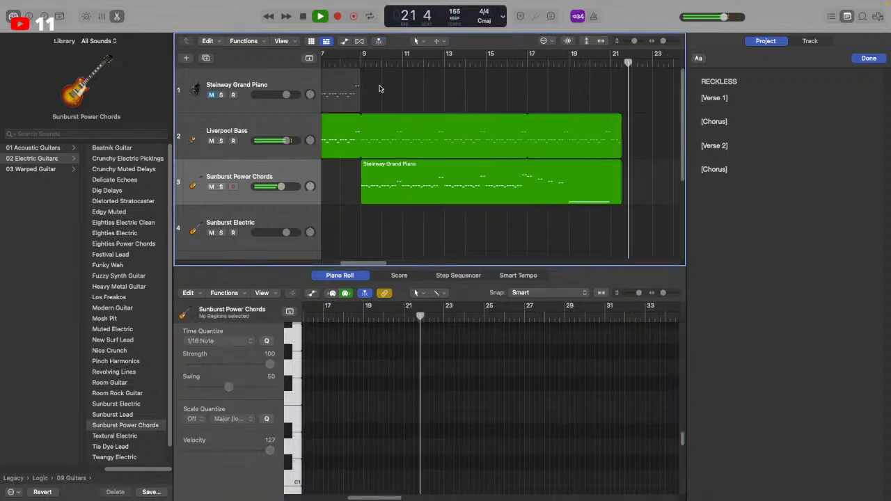
scroll(384, 108, "left", 5)
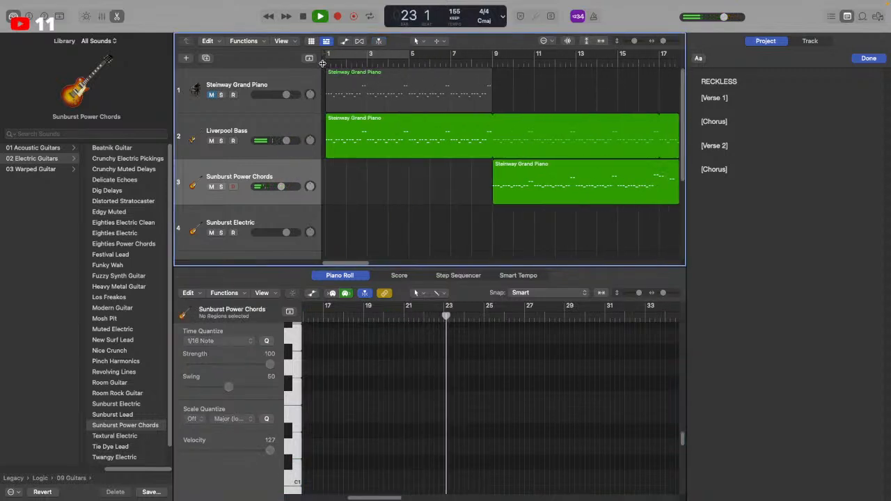
key("Return")
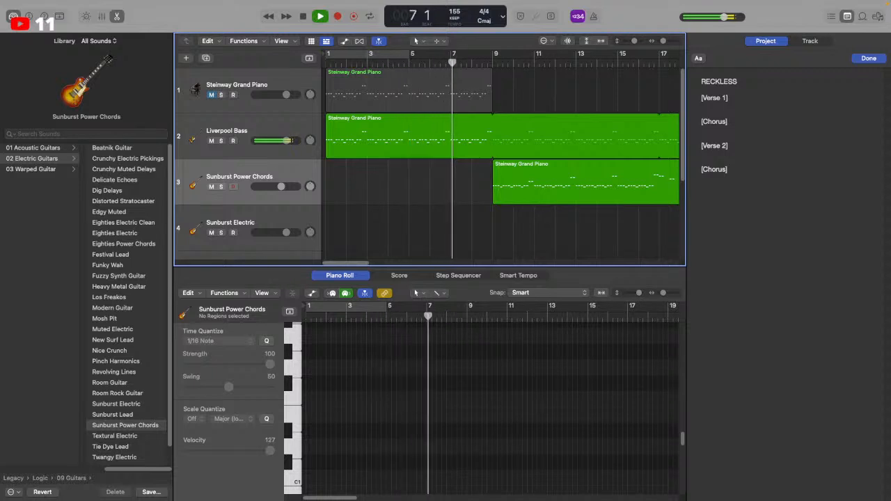
key("space")
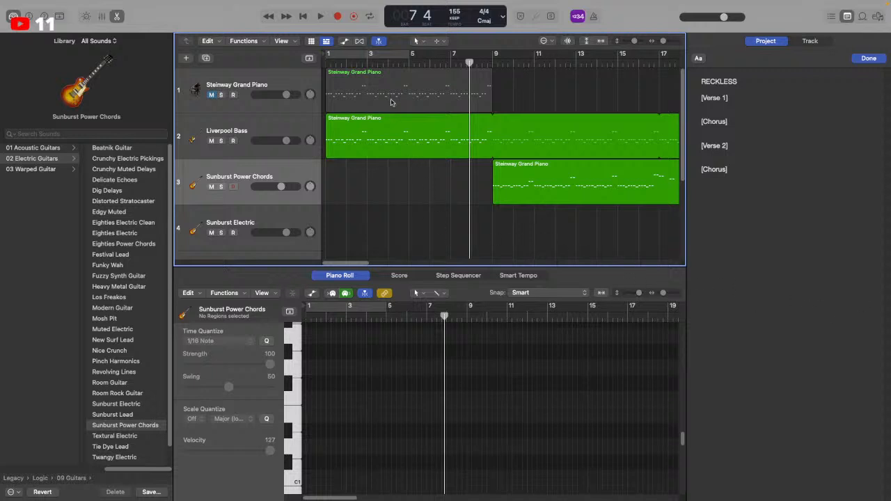
key("space")
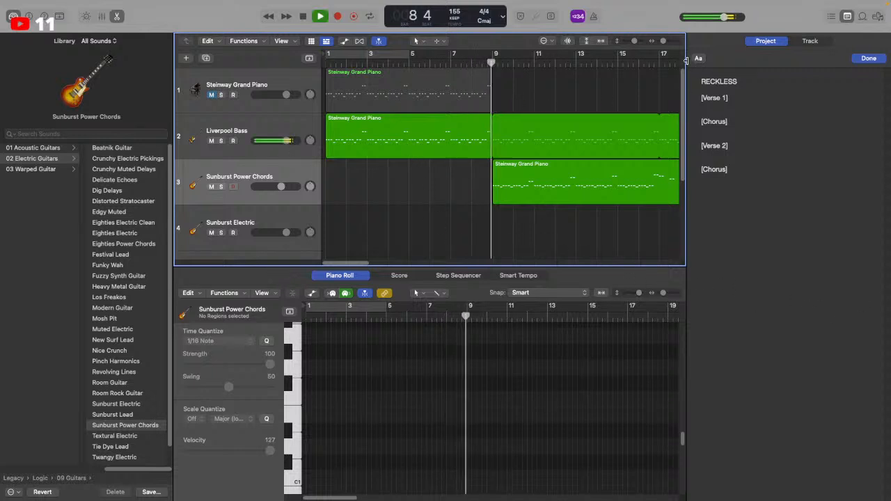
scroll(686, 61, "down", 3)
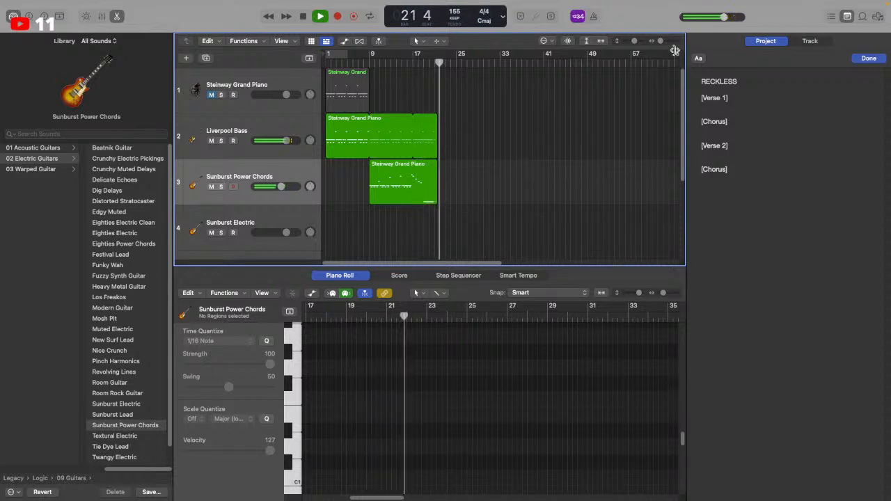
key("super+Right")
key("super+Right")
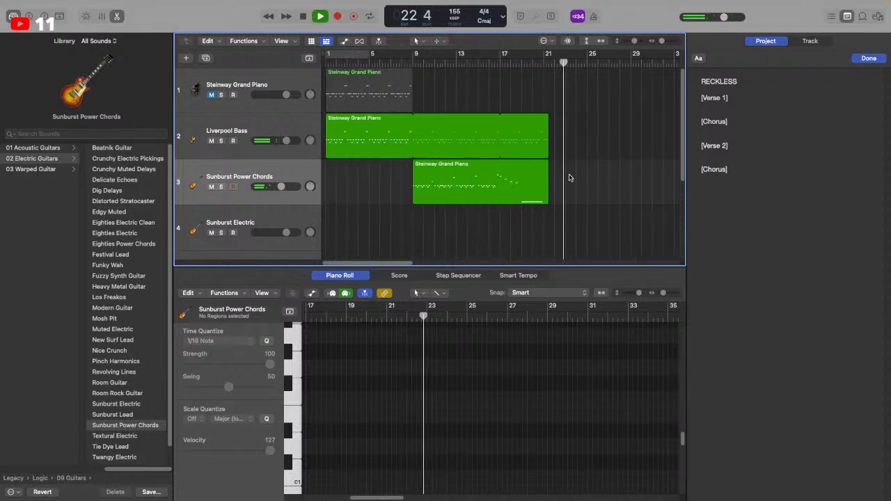
Extend the Liverpool Bass loop and the Sunburst Power Chords region to bar 25 and replay from bar 17
left_click(405, 63)
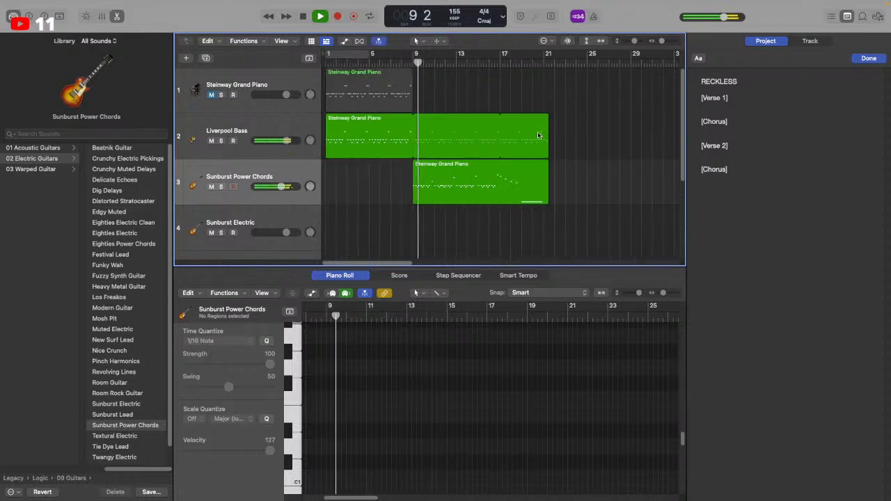
left_click_drag(585, 232, 547, 149)
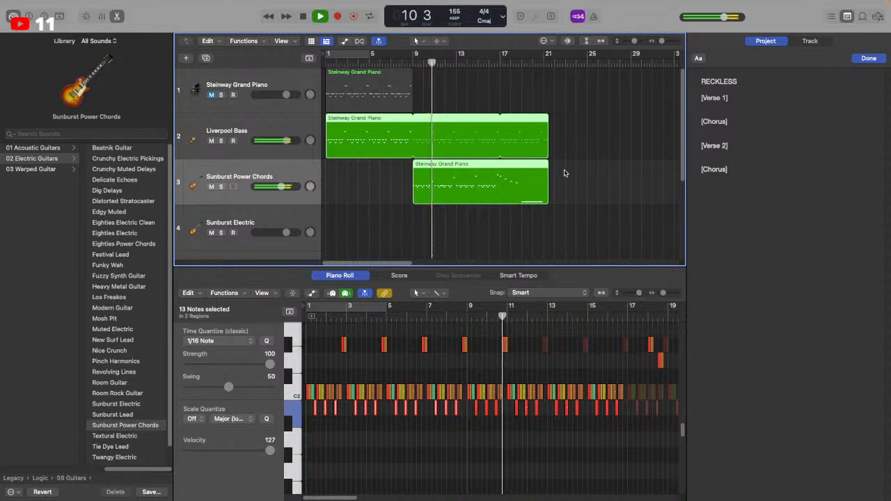
left_click_drag(547, 63, 549, 63)
left_click(538, 63)
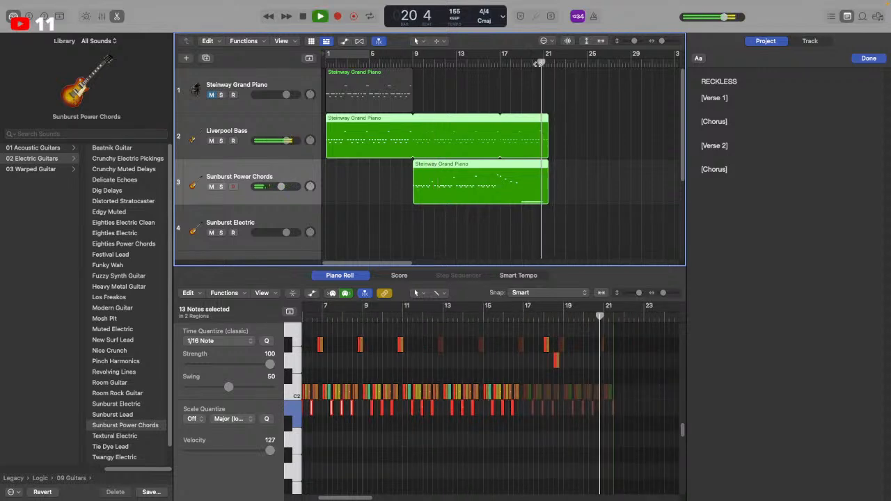
left_click_drag(583, 176, 587, 132)
left_click(594, 145)
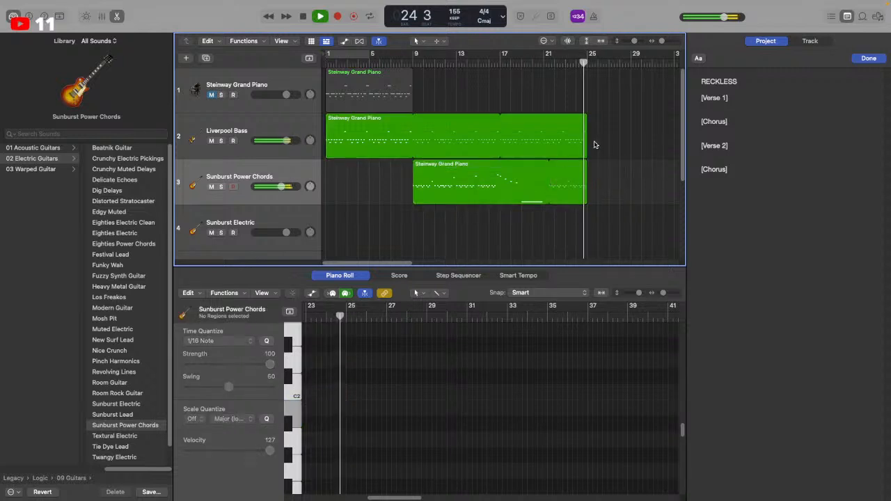
left_click_drag(580, 202, 580, 203)
left_click(506, 63)
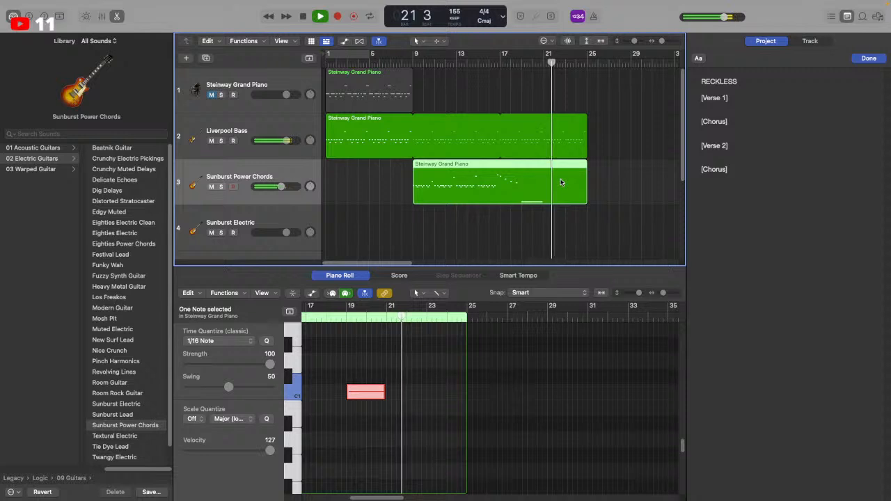
Replay the passage around bar 21 and shorten both the Liverpool Bass loop and the Sunburst Power Chords region to end at bar 21
key("space")
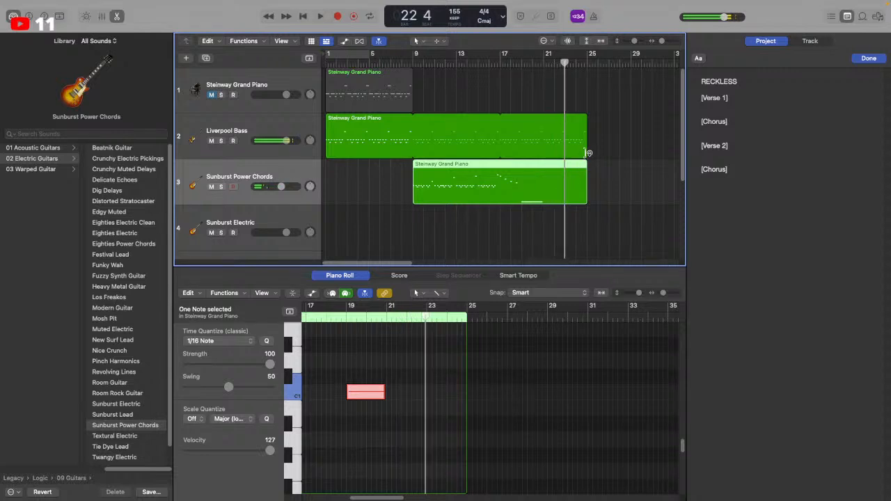
key("Return")
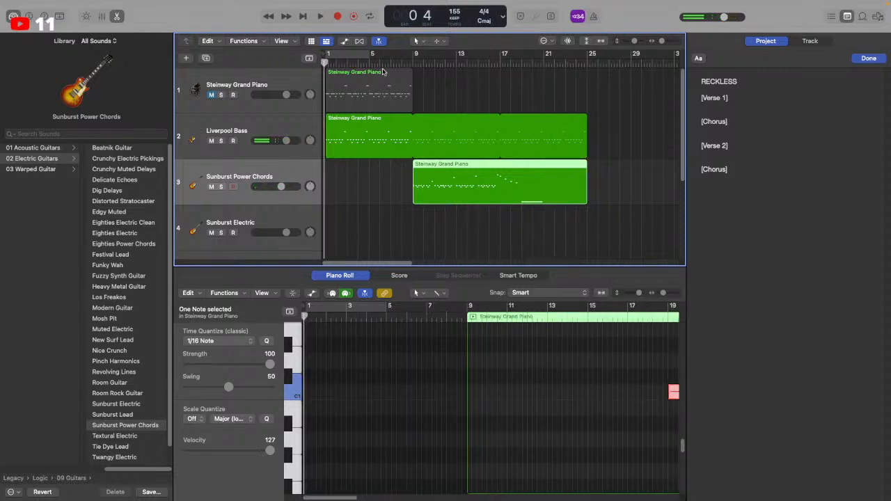
left_click(579, 61)
left_click_drag(576, 64, 586, 63)
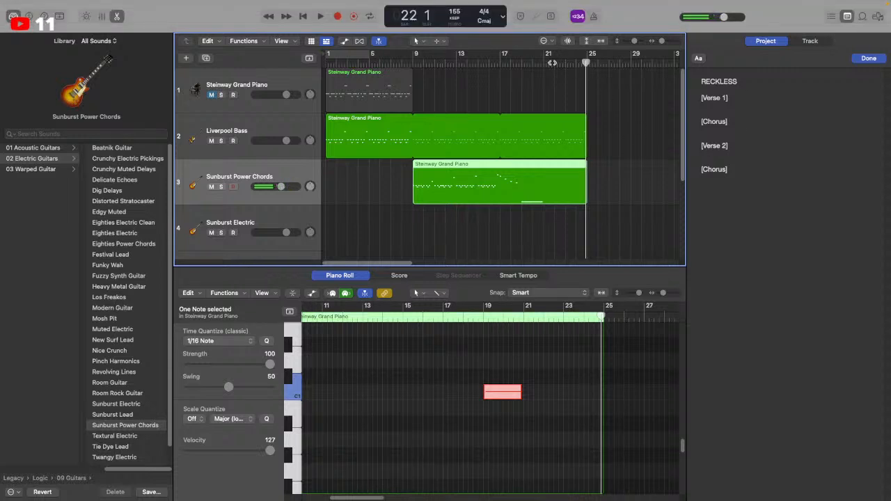
left_click(553, 63)
key("space")
left_click(537, 63)
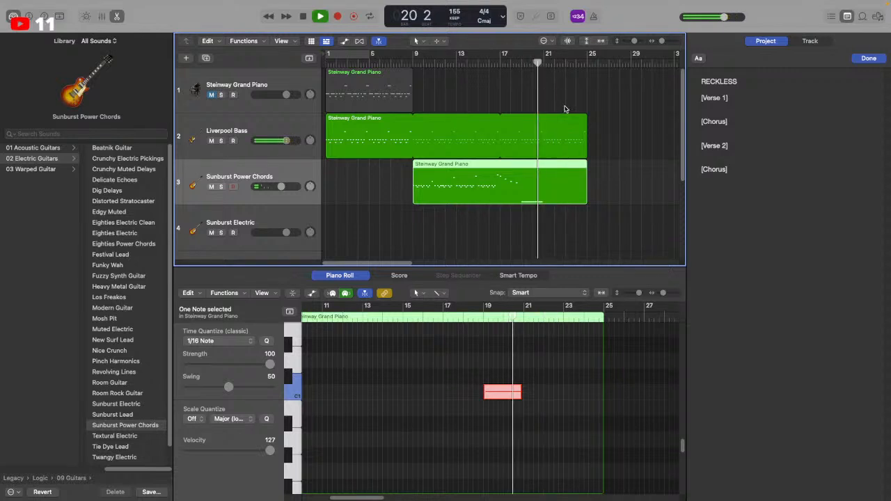
left_click(542, 118)
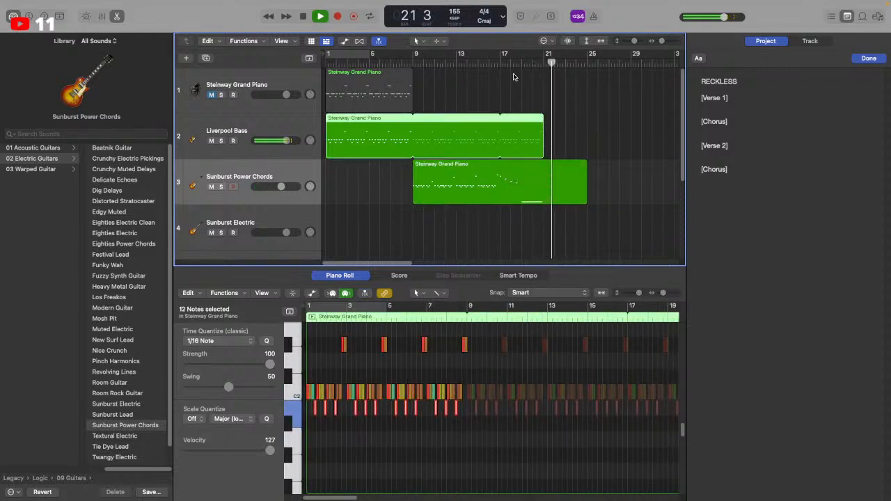
left_click(496, 59)
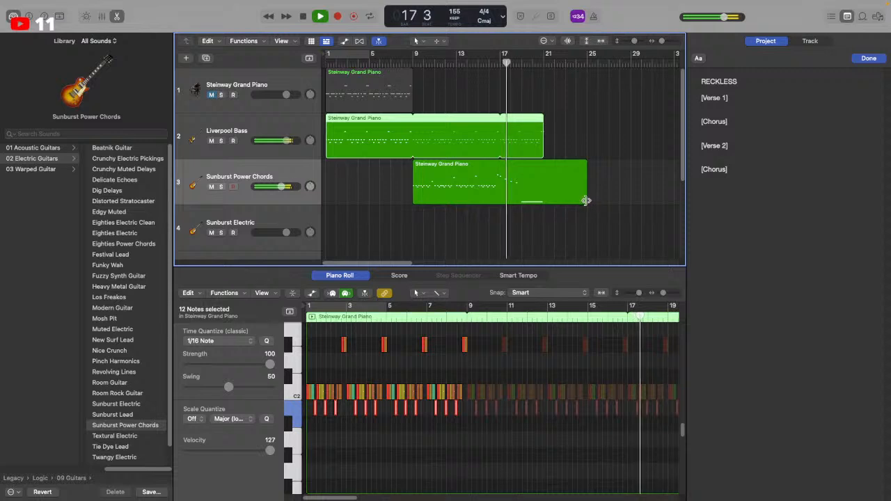
left_click_drag(587, 198, 543, 202)
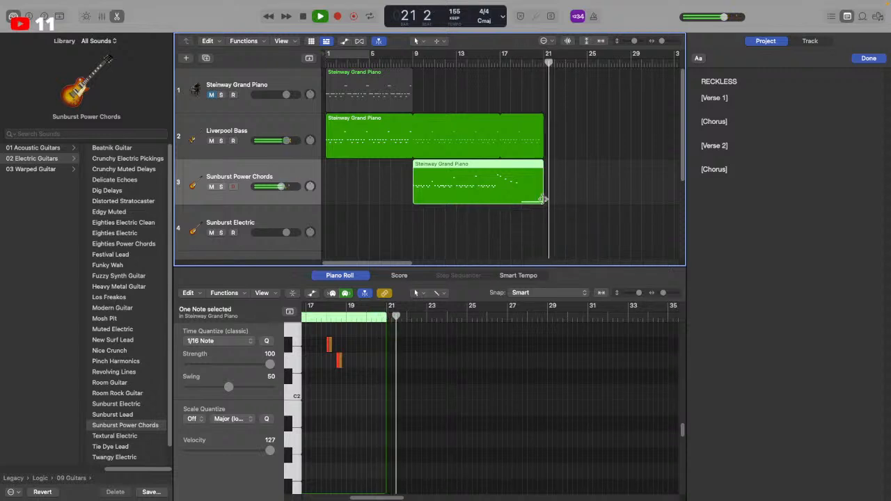
key("space")
Place the playhead at bar 21, unmute the Steinway Grand Piano track, and delete its region at bar 1
left_click(543, 62)
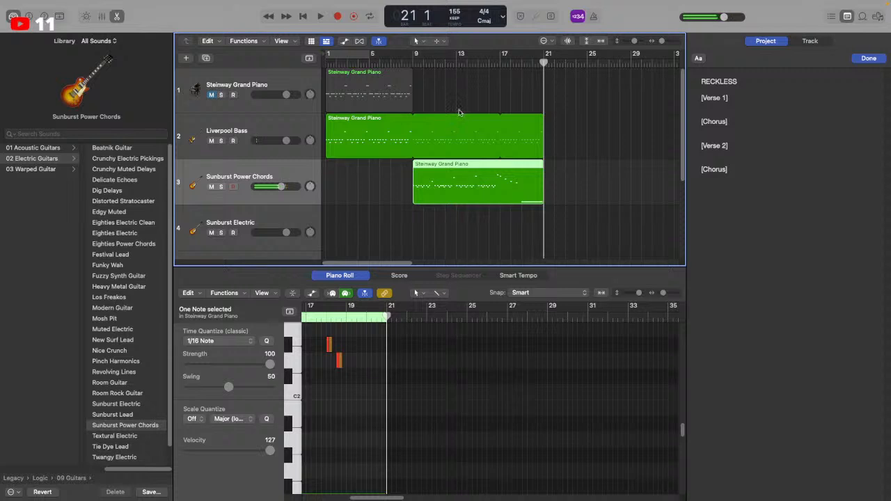
left_click(230, 85)
left_click(401, 99)
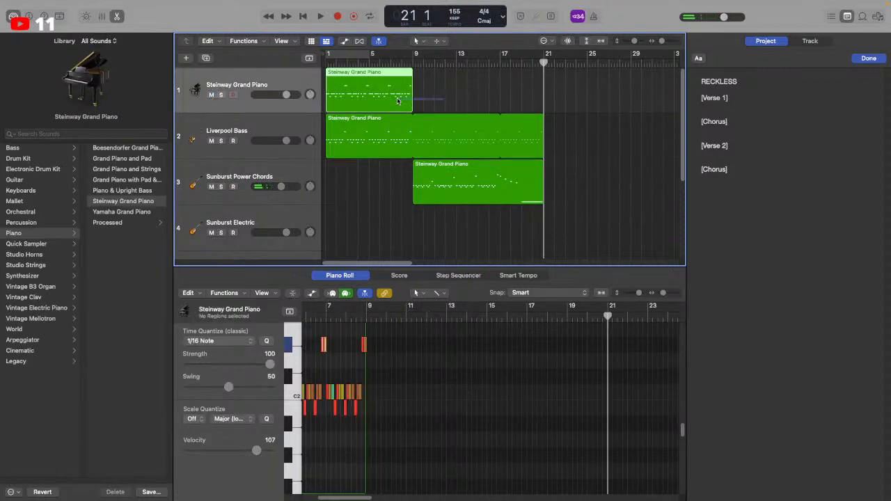
key("Delete")
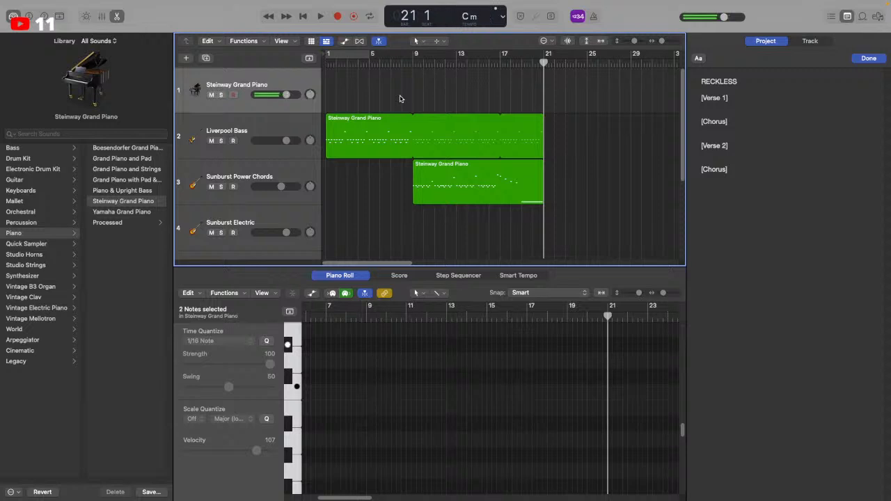
key("r")
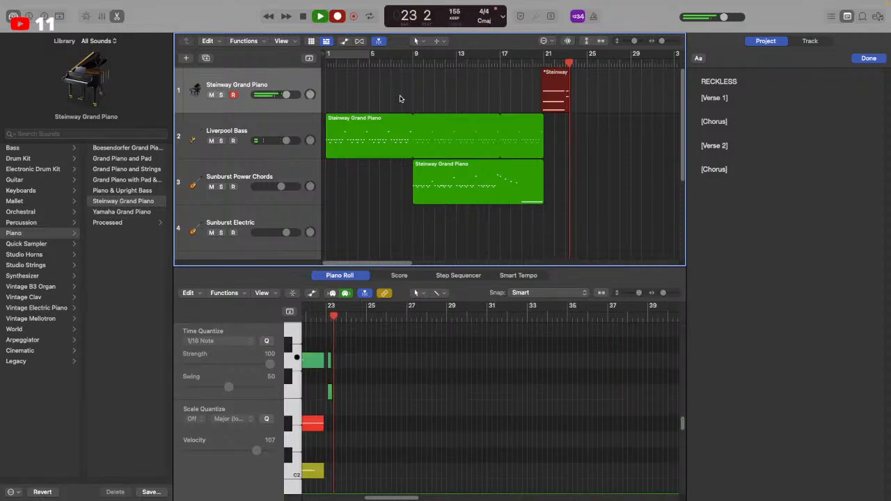
key("space")
key("Delete")
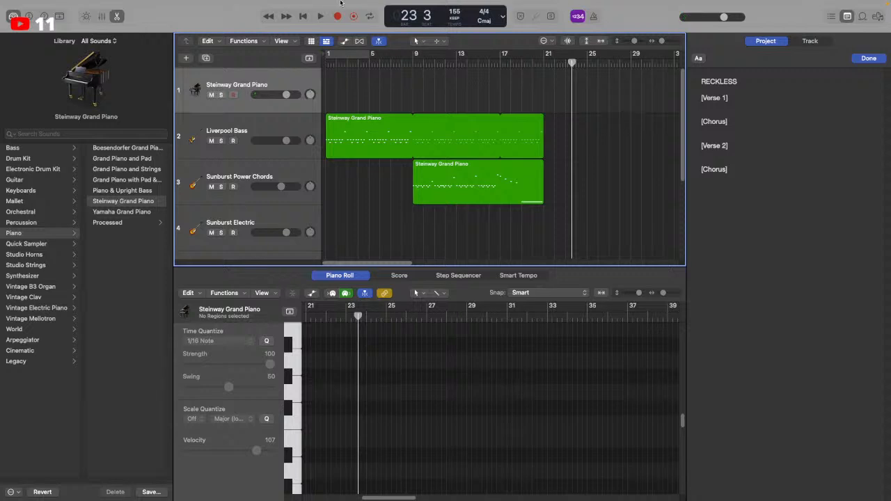
Record a sustained descending chord part on the Steinway Grand Piano track from bar 21 to about bar 29
left_click(541, 64)
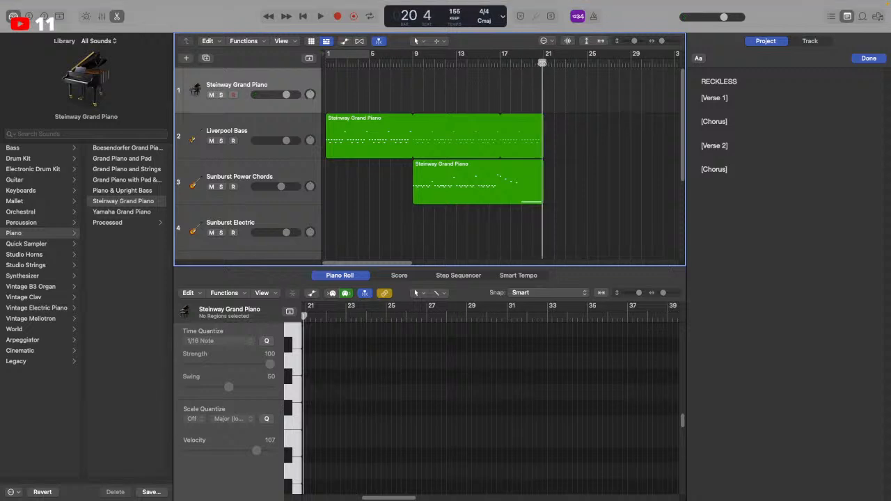
key("r")
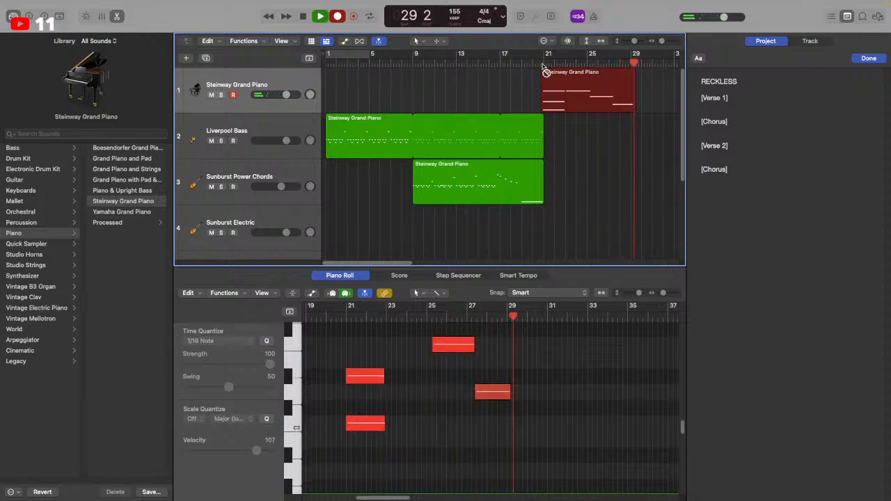
key("space")
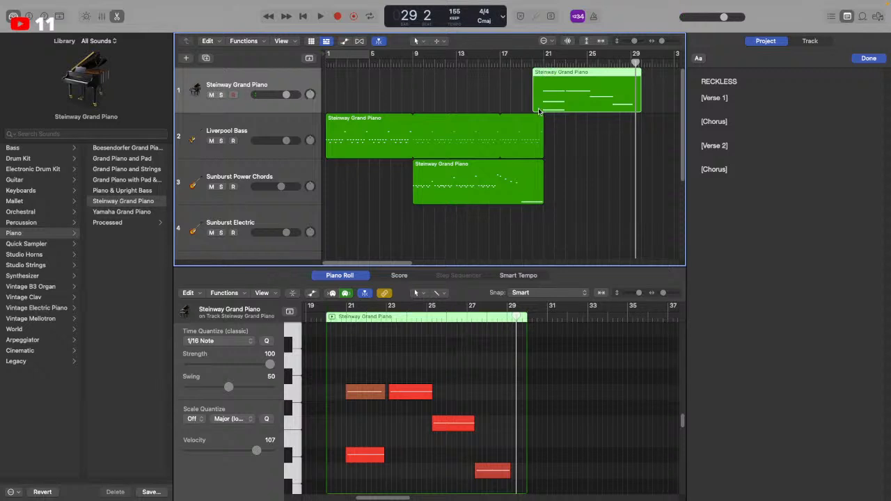
left_click_drag(534, 106, 545, 106)
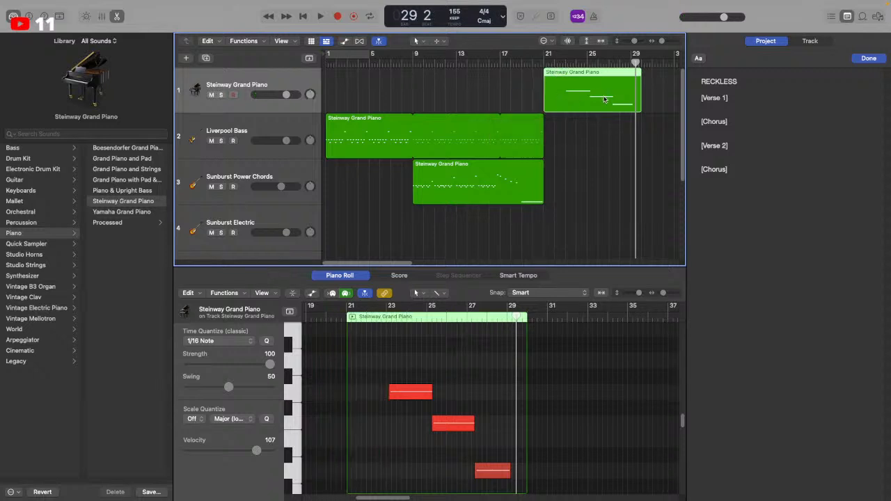
key("p")
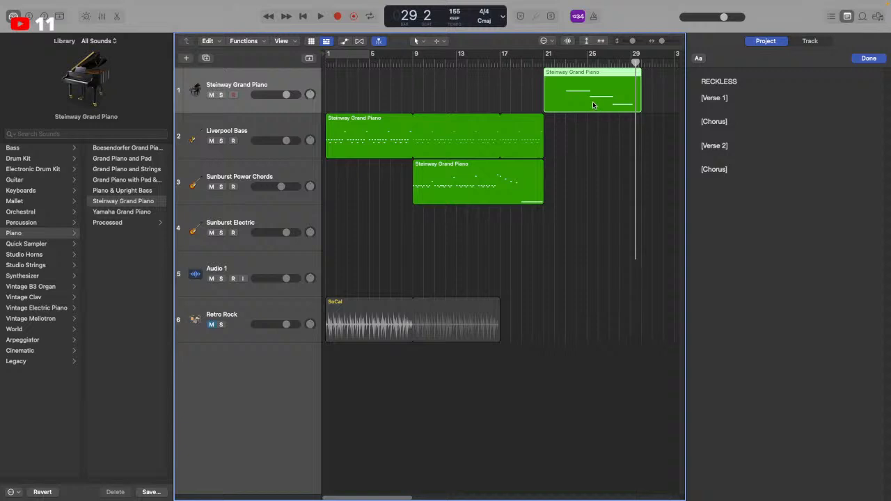
double_click(593, 105)
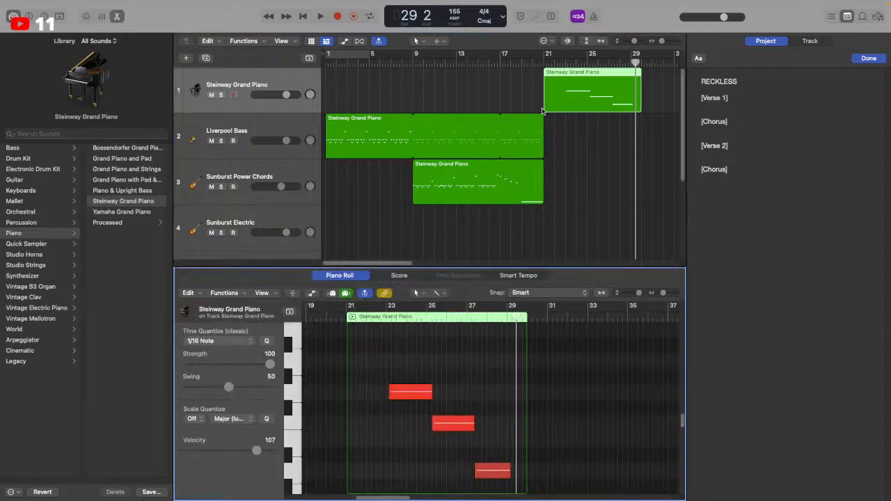
left_click_drag(542, 110, 537, 110)
Trim the start of the first chord's three notes and of the Steinway Grand Piano region to bar 21
left_click(358, 392)
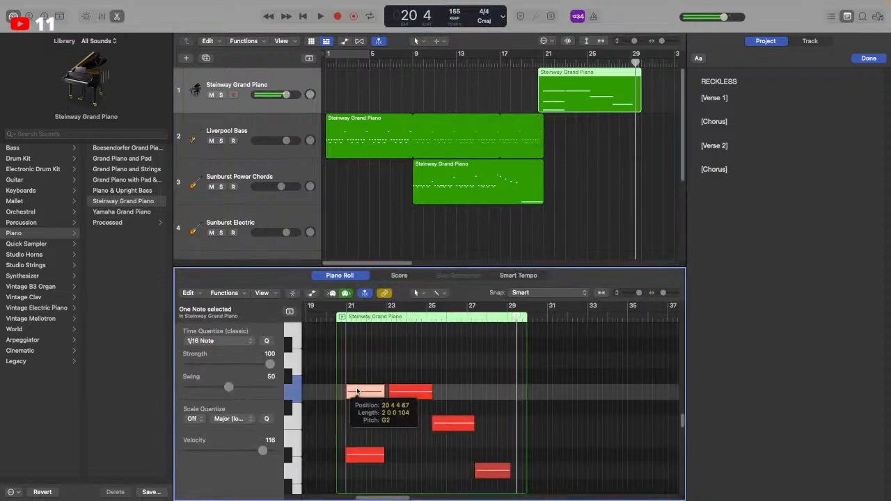
left_click_drag(358, 391, 358, 388)
scroll(368, 410, "down", 5)
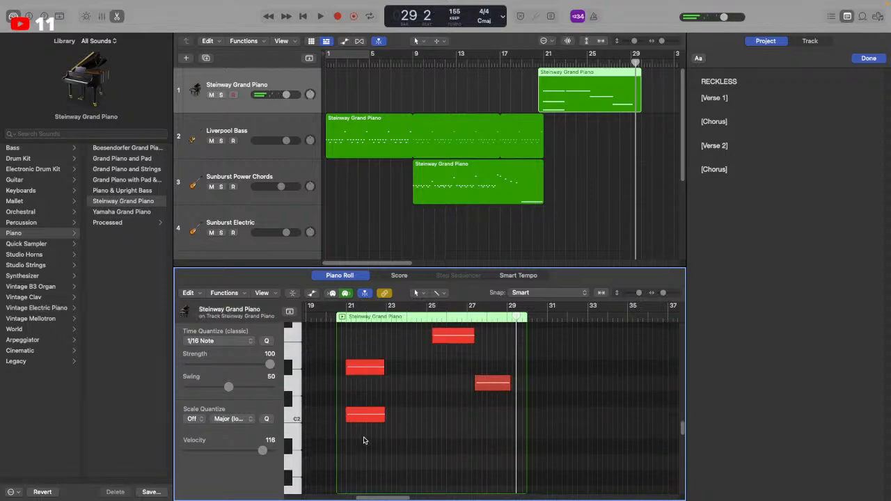
left_click_drag(363, 440, 348, 359)
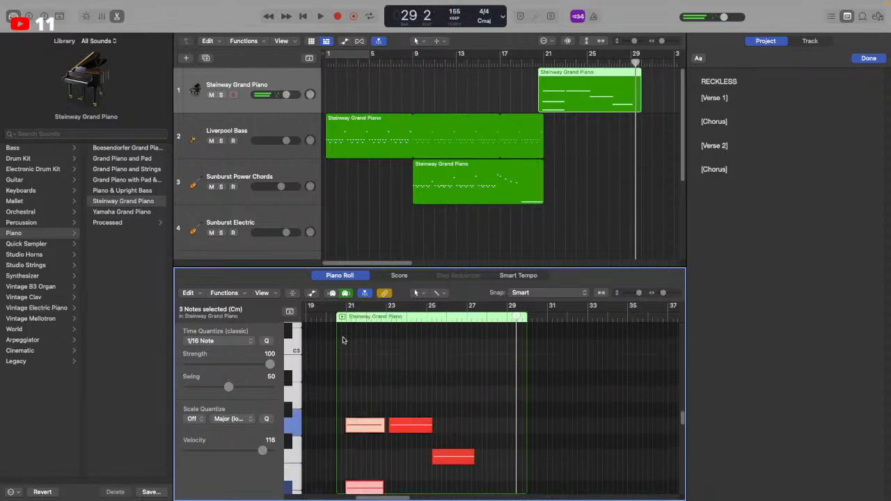
key("shift+space")
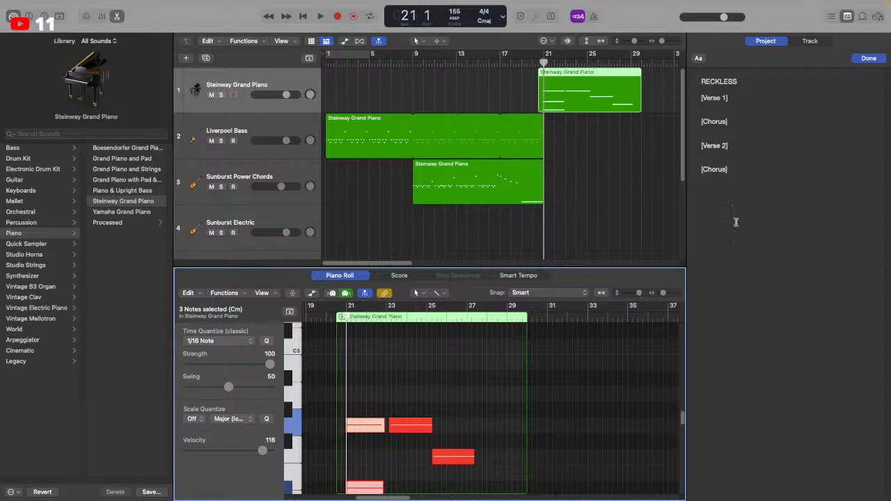
key("super+Right")
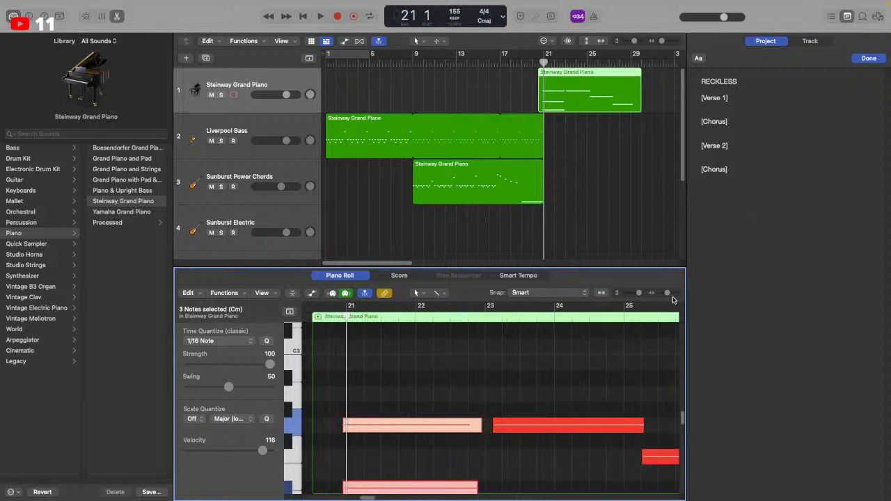
left_click_drag(343, 427, 347, 426)
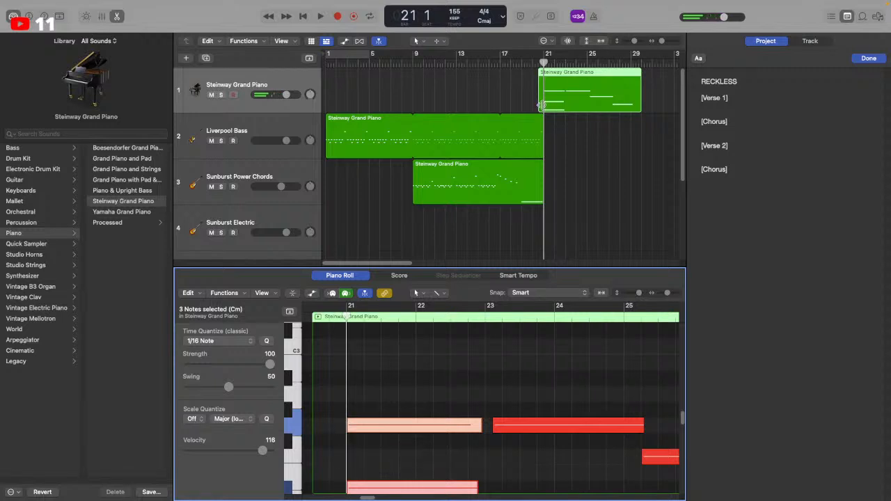
left_click_drag(541, 105, 543, 109)
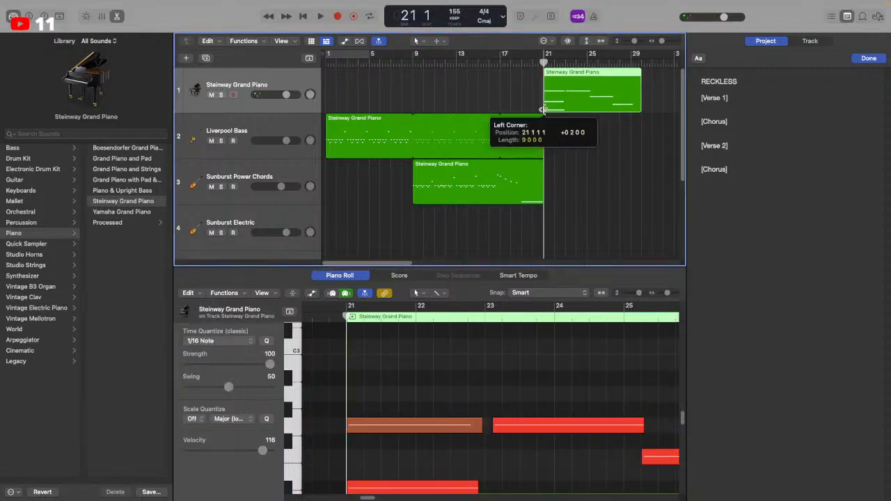
Move the second G2 note to start at about bar 23 and add copies of it on A#2 and D3
left_click(326, 305)
key("space")
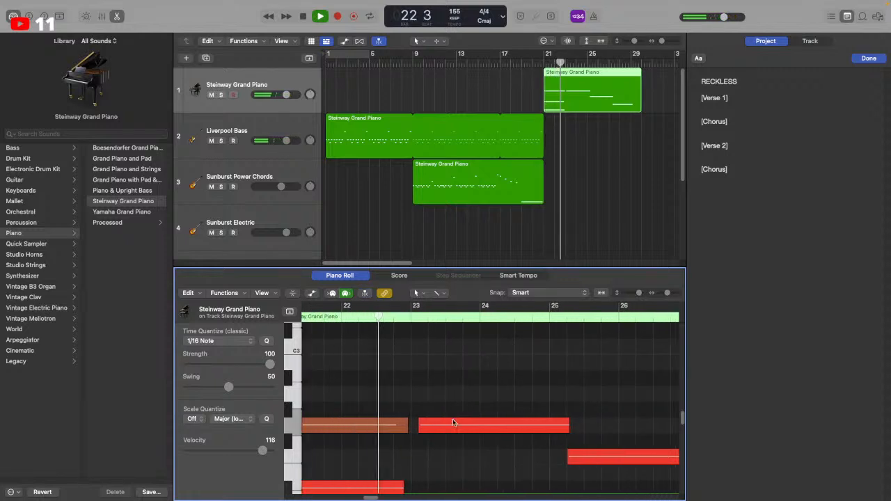
mouse_move(453, 423)
left_mouse_down()
mouse_move(445, 424)
mouse_move(452, 430)
left_mouse_up()
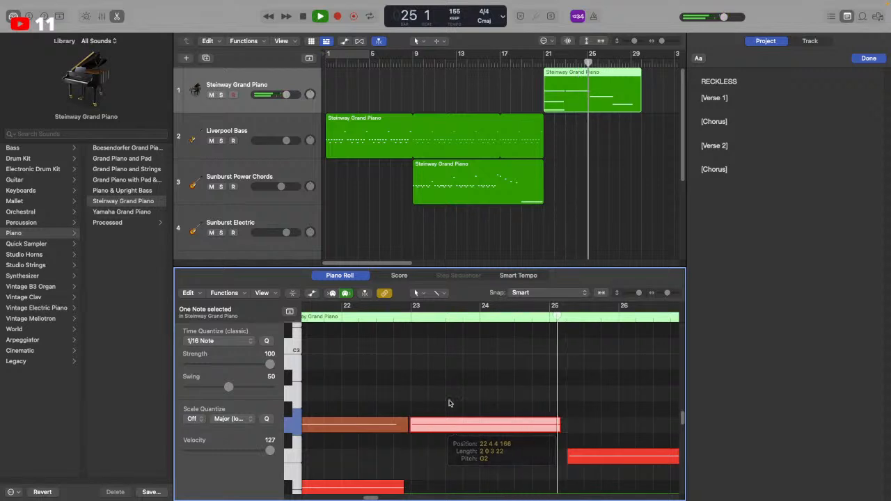
key("space")
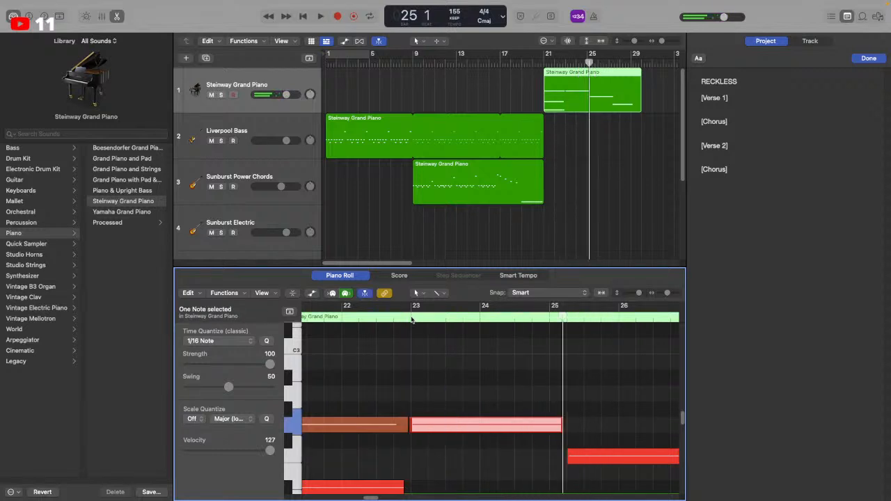
left_click_drag(464, 429, 446, 318)
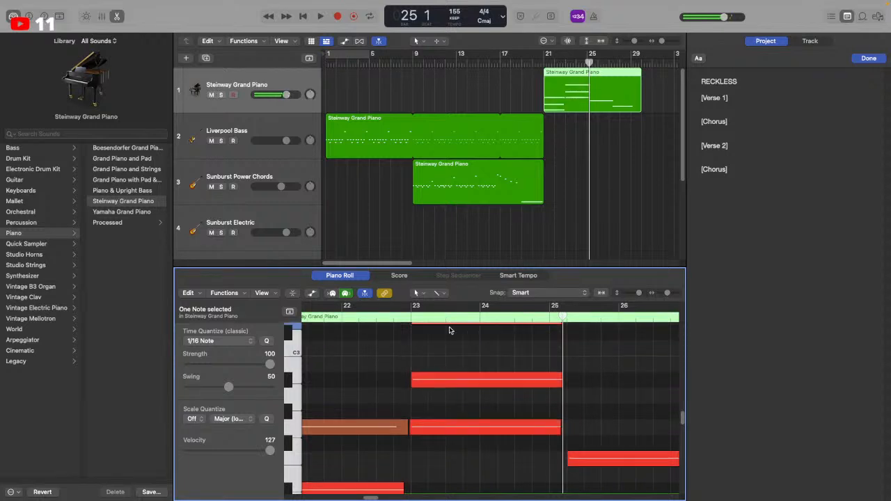
Play from bar 21 and lower the two upper notes of the chord at bar 23 by one octave
scroll(449, 333, "left", 3)
left_click(375, 319)
key("space")
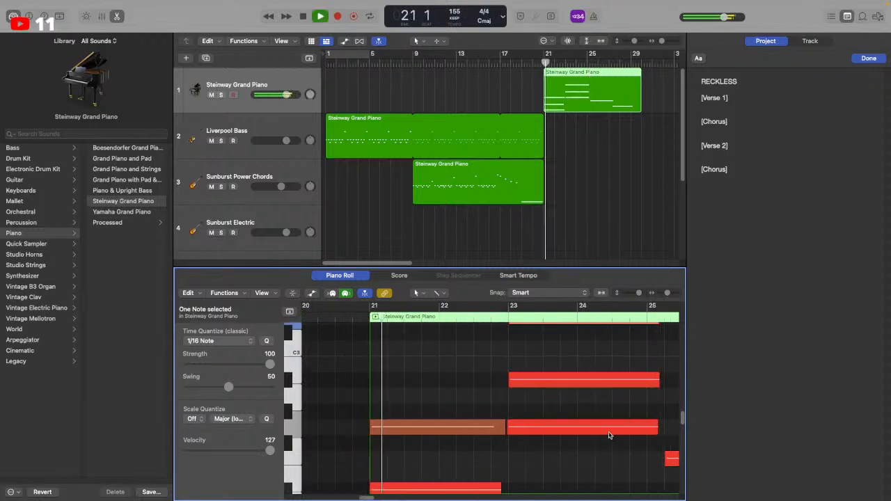
scroll(608, 431, "up", 2)
scroll(604, 429, "right", 2)
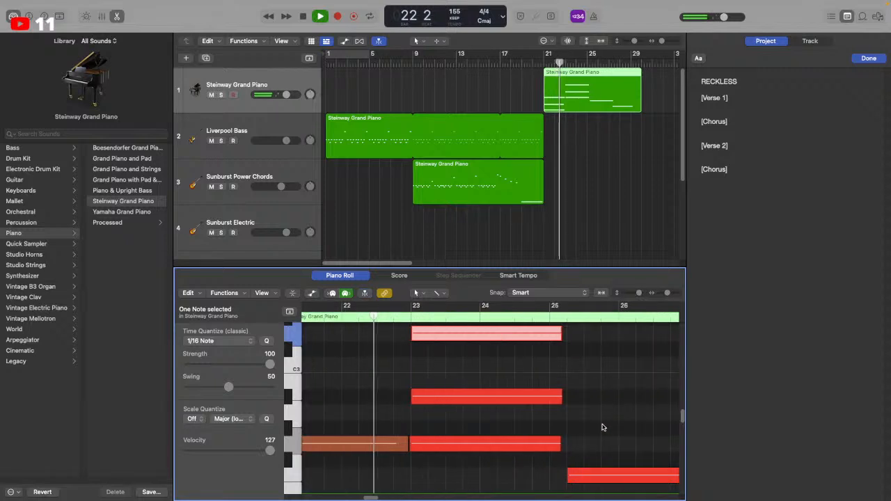
key("space")
mouse_move(508, 396)
left_mouse_down()
mouse_move(511, 388)
mouse_move(501, 402)
left_mouse_up()
left_click(505, 334, "shift")
left_click_drag(504, 334, 503, 384)
Replay the first two chords and raise the lowest note of the bar 23 chord one octave to A#2
key("space")
left_click(607, 350)
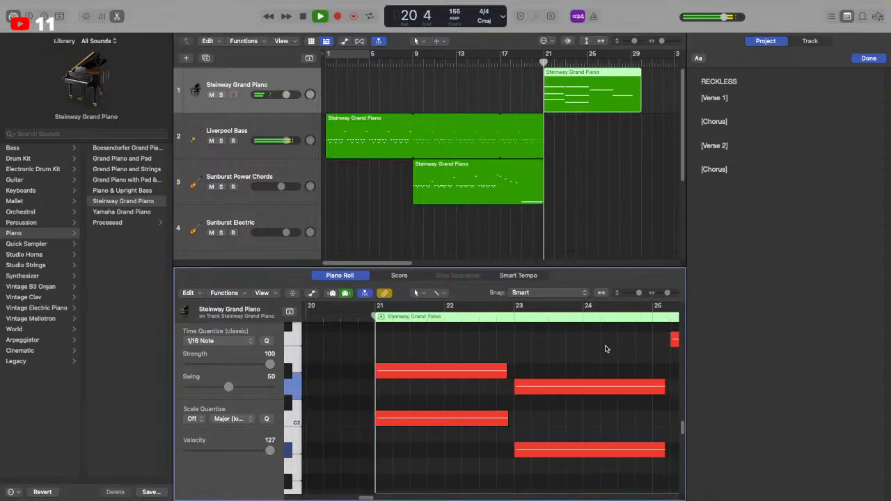
left_click_drag(666, 293, 663, 293)
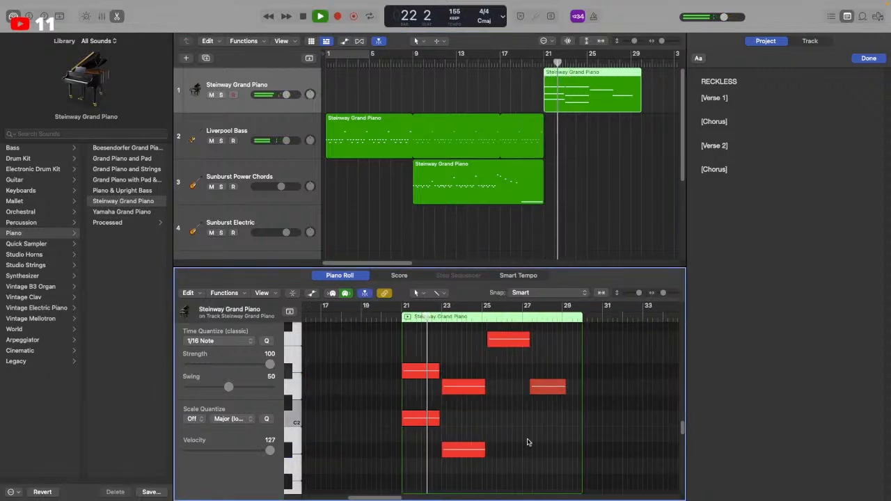
scroll(528, 440, "up", 1)
key("space")
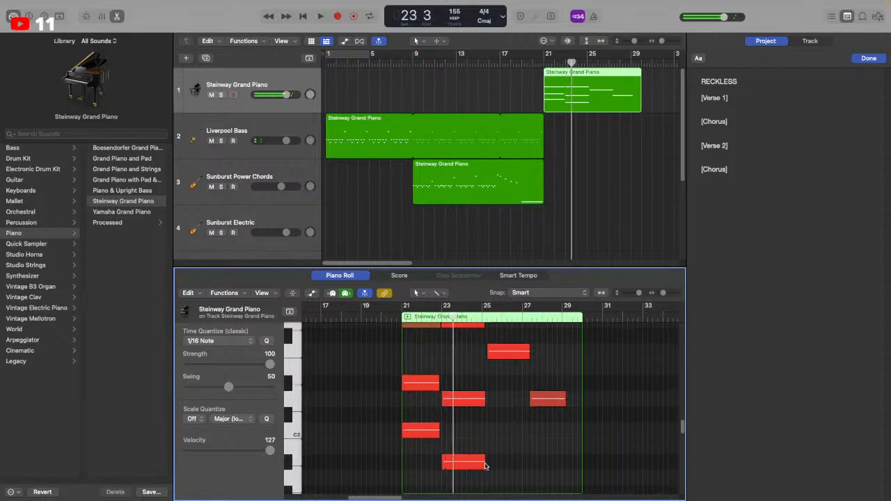
left_click_drag(481, 463, 467, 354)
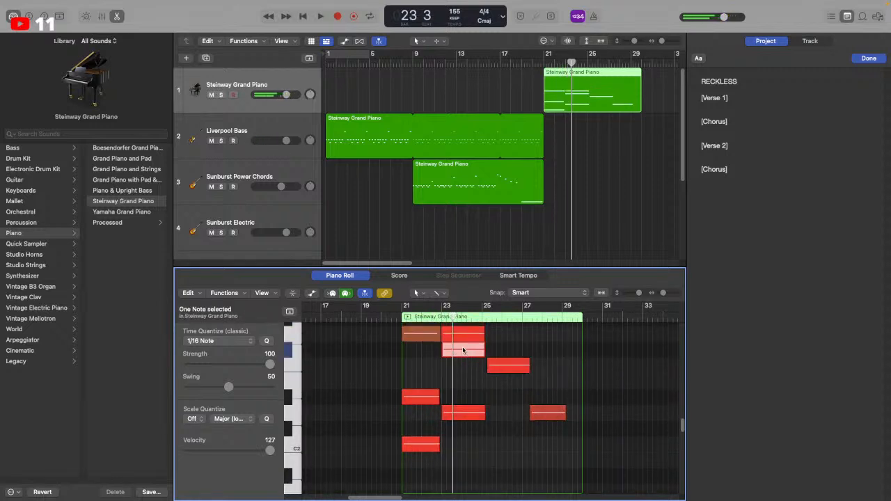
scroll(463, 351, "up", 3)
left_click_drag(466, 391, 465, 329)
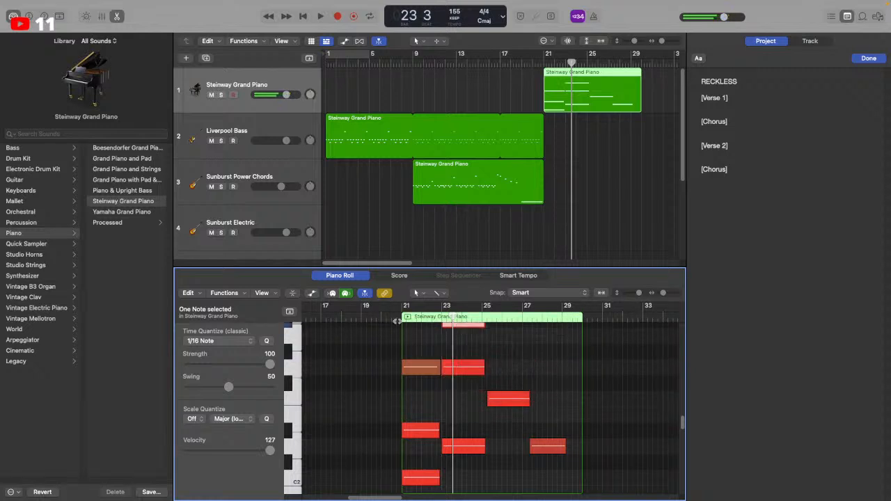
Build the third chord by copying the F2 note near bar 25 to G#2 and down to C2
key("space")
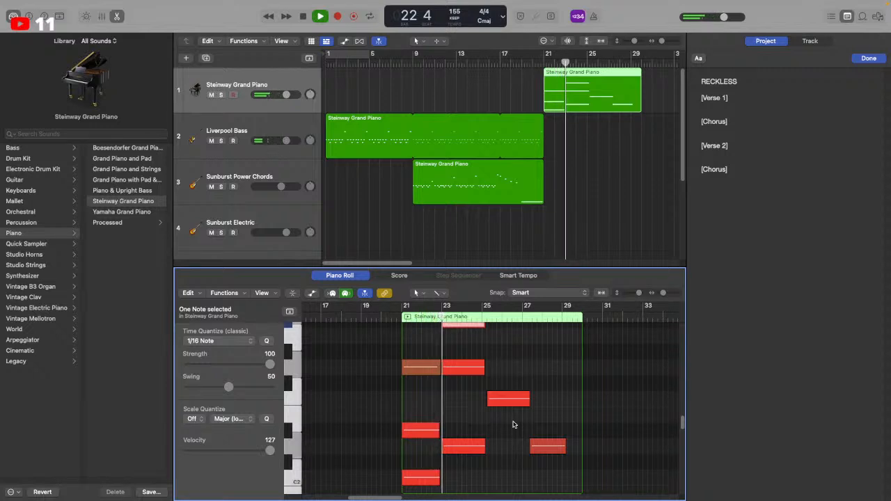
left_click(513, 414)
left_click(512, 399)
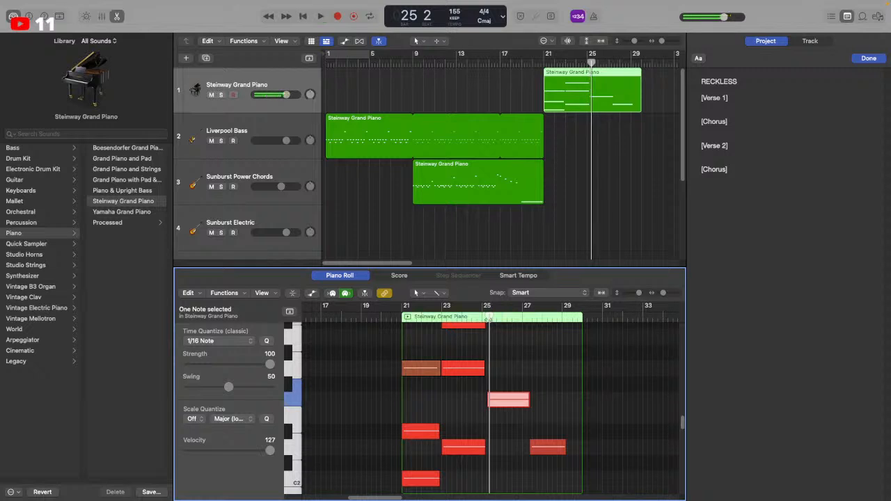
key("space")
left_click_drag(509, 406, 509, 351)
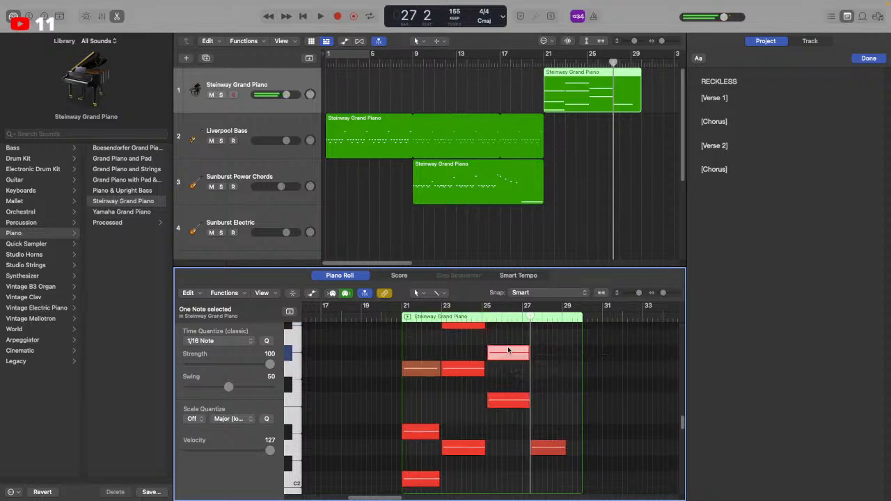
scroll(498, 327, "up", 2)
key("Right")
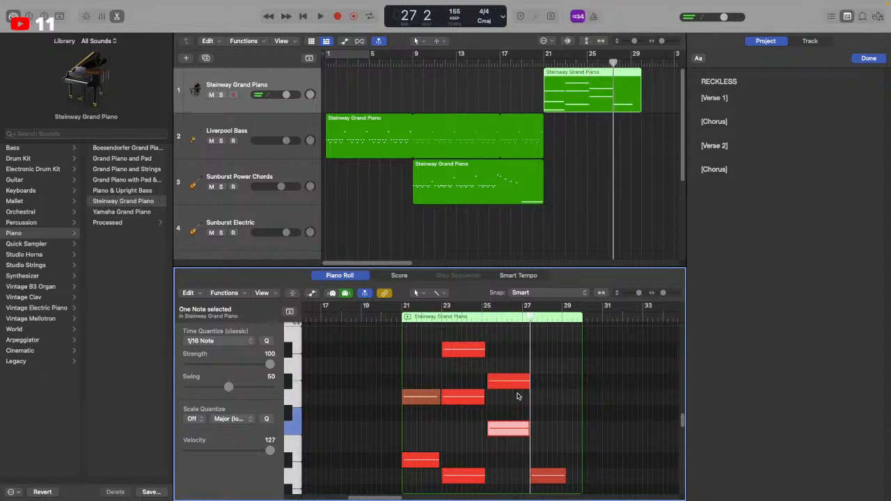
left_click_drag(517, 434, 518, 460)
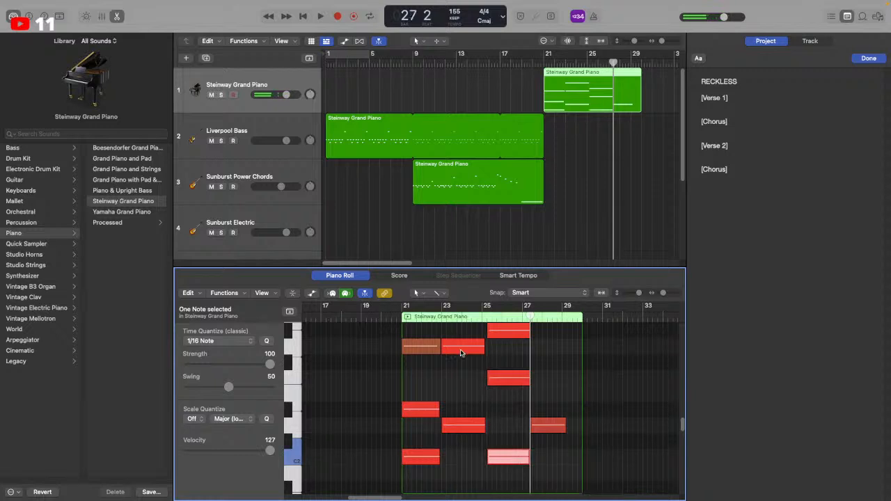
Play the progression from bar 21 and duplicate the last D2 note up to F2
left_click(397, 318)
key("space")
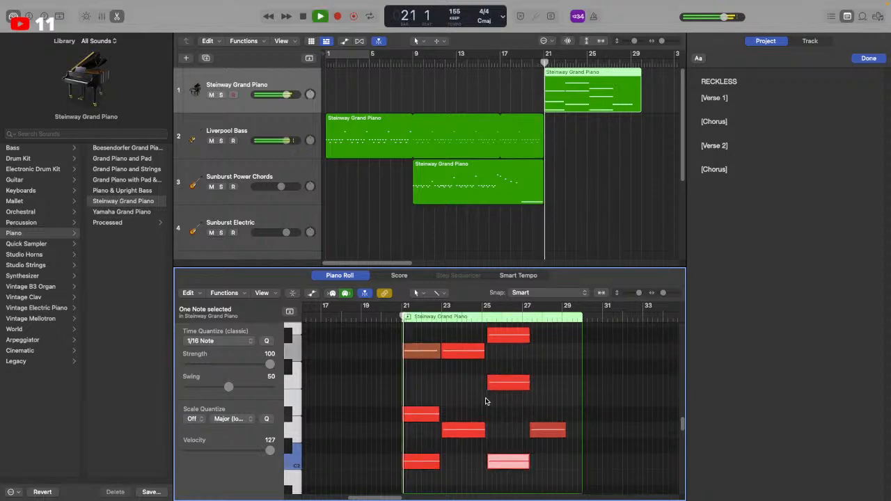
left_click(527, 428)
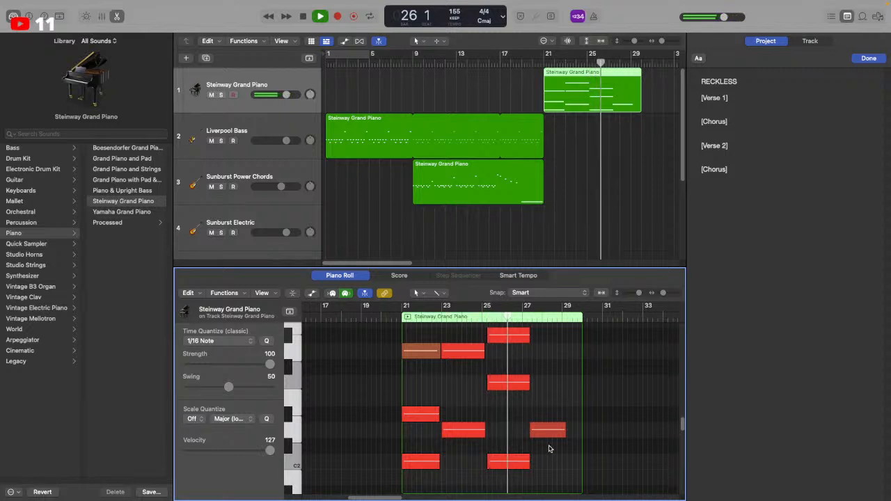
key("space")
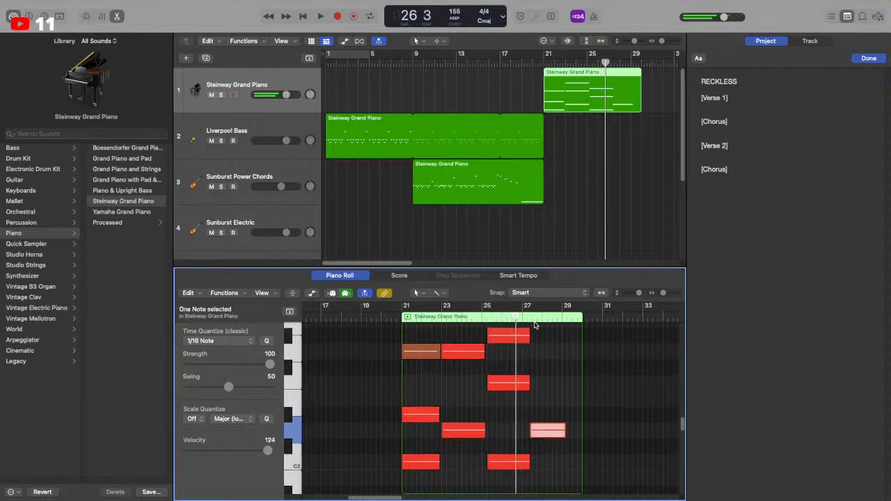
left_click(530, 320)
left_click(527, 318)
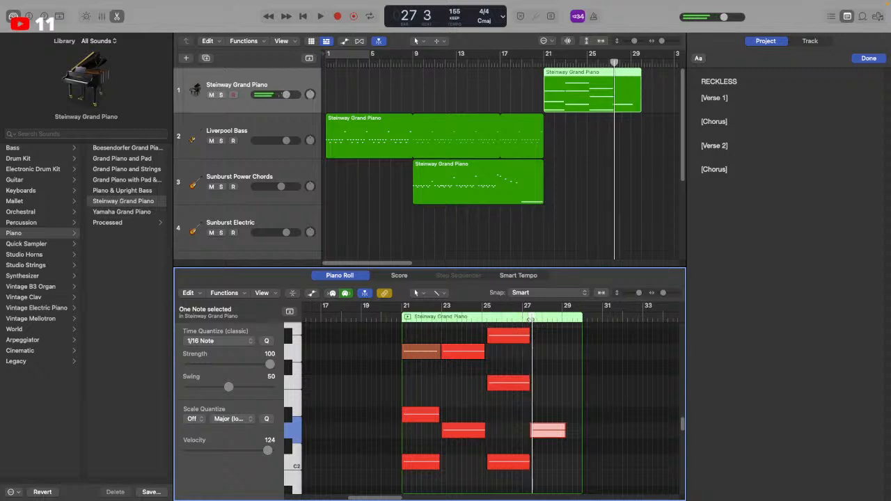
left_click_drag(539, 427, 542, 387)
Move the F2 and D2 notes of the fourth chord to start at bar 27
key("super+Right")
key("super+Right")
key("super+Right")
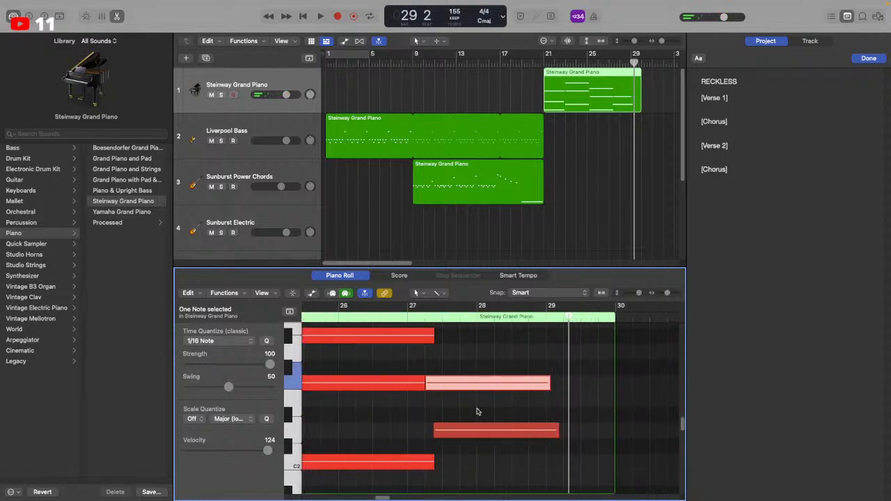
left_click_drag(479, 379, 462, 381)
left_click(486, 434)
left_click_drag(487, 434, 469, 429)
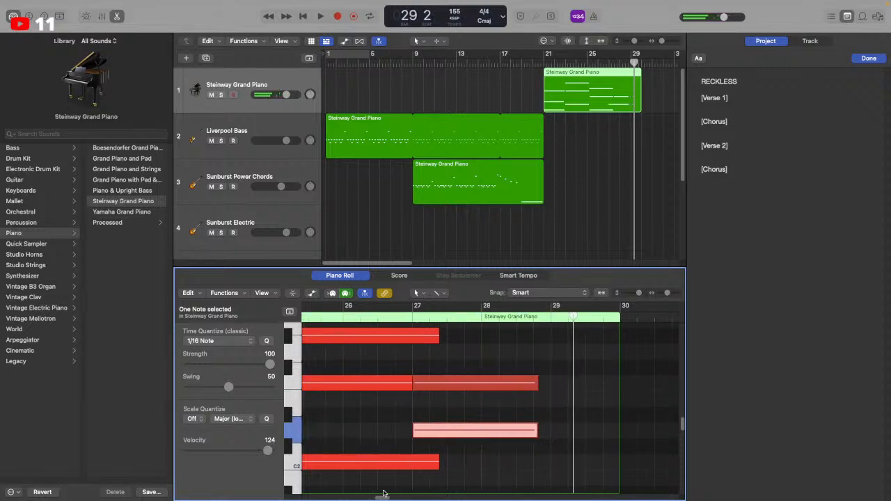
Shorten all three notes of the third chord to end at bar 27
left_click(373, 457)
left_click_drag(373, 457, 369, 339)
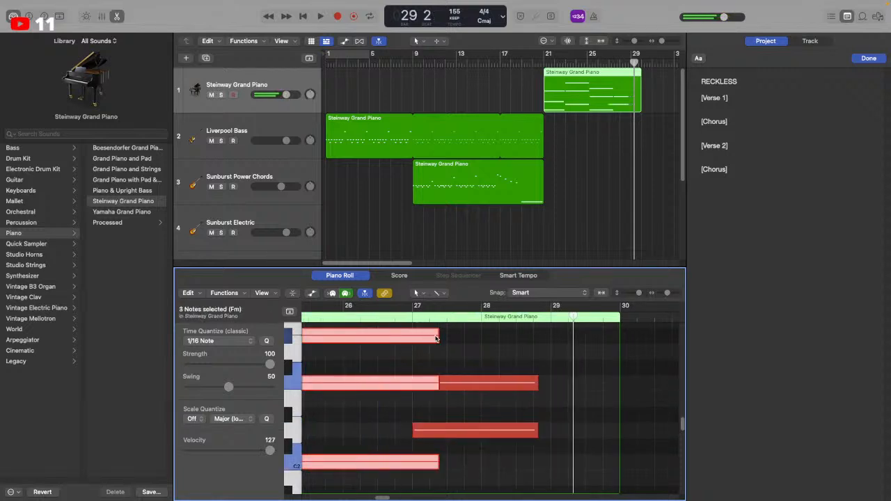
left_click_drag(436, 339, 460, 382)
Copy the fourth chord's F2 note up to A2 and play back from about bar 26
left_click_drag(413, 316, 540, 316)
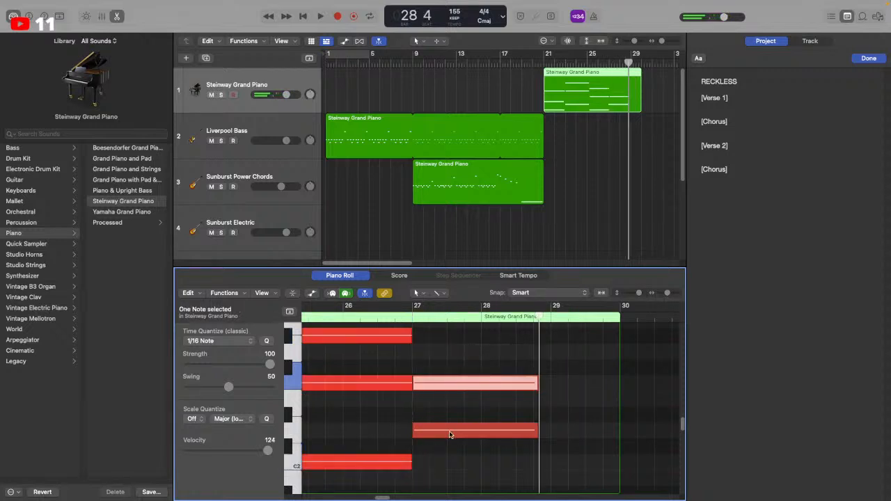
left_click_drag(450, 385, 458, 357)
left_click(376, 317)
key("space")
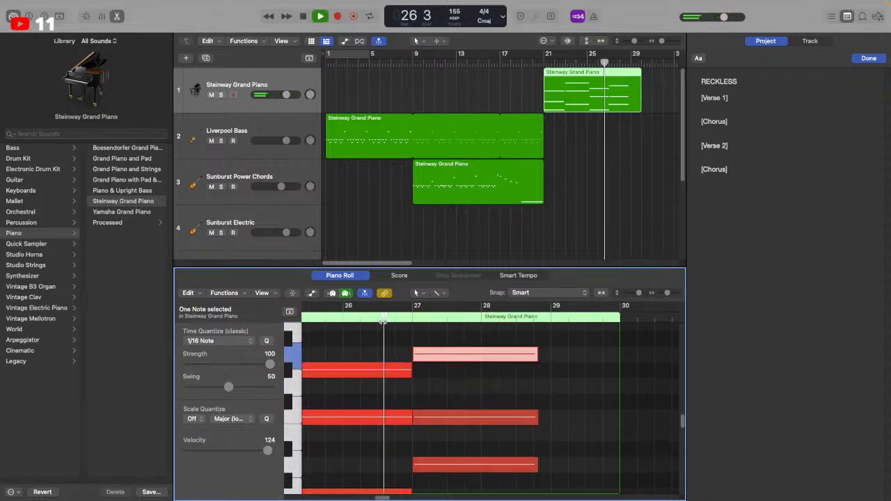
Play the piano progression from about bar 21 through the fourth chord
left_click_drag(667, 294, 663, 294)
left_click(411, 317)
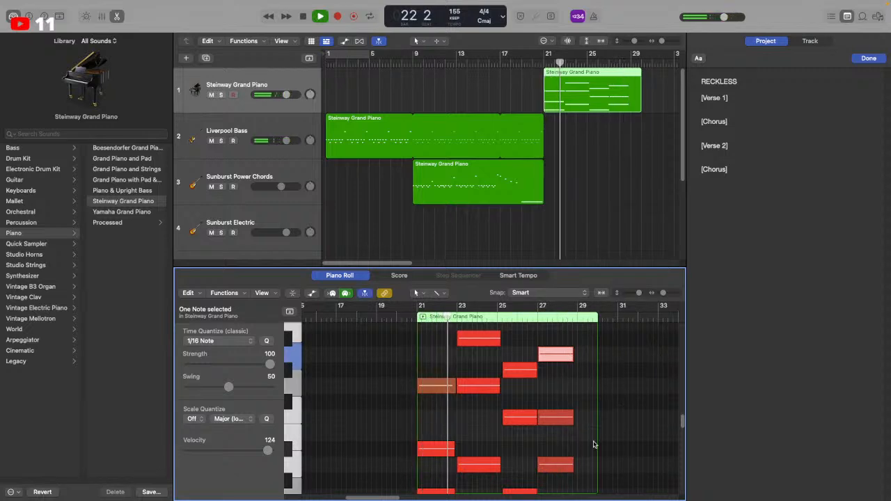
scroll(598, 426, "down", 1)
scroll(598, 426, "down", 3)
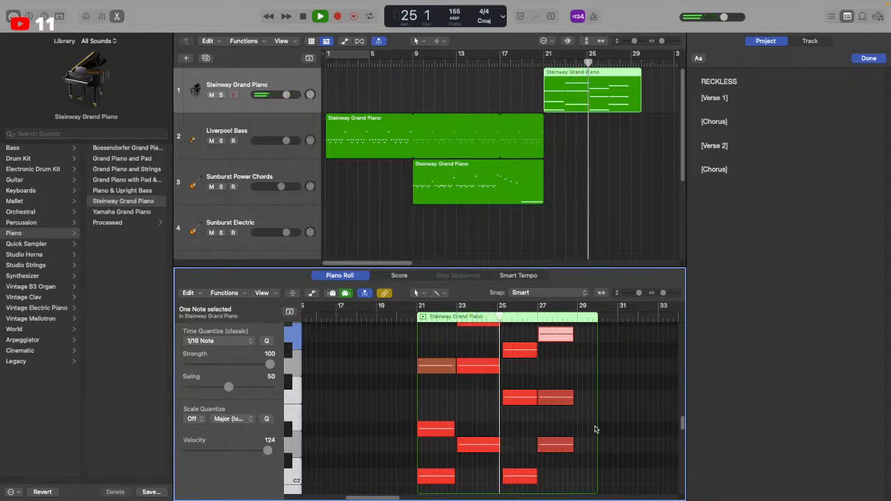
scroll(590, 434, "up", 1)
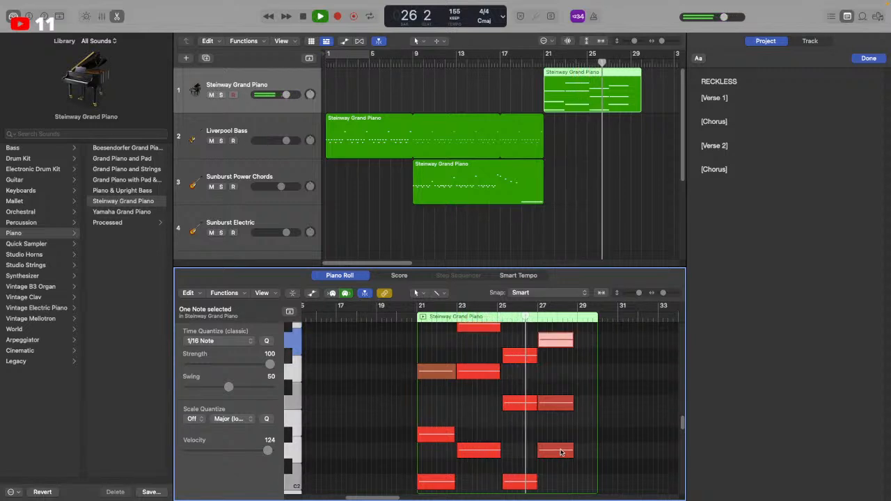
scroll(565, 449, "up", 1)
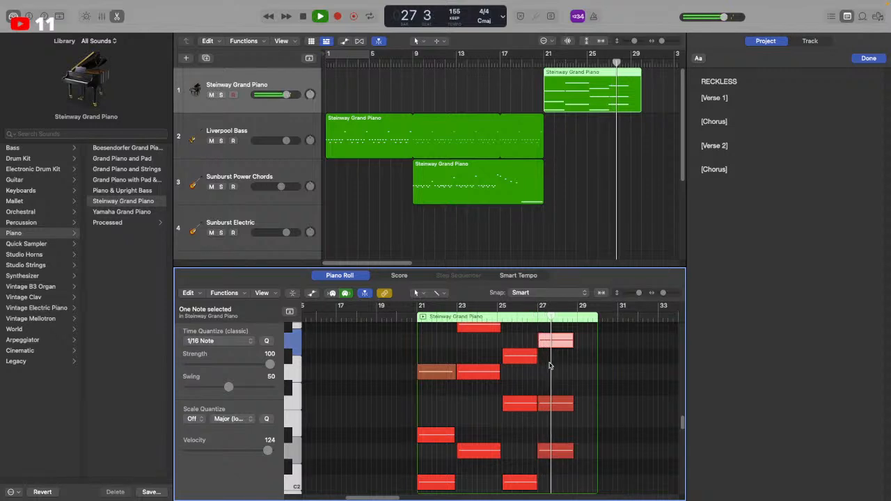
key("space")
Extend the start of the third chord's three notes back to bar 25 and play back from there
left_click_drag(524, 339, 532, 479)
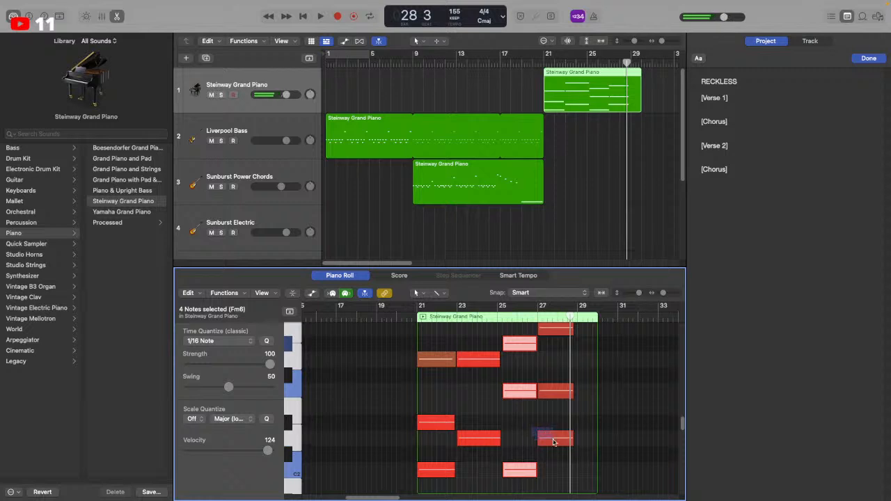
left_click_drag(498, 393, 497, 393)
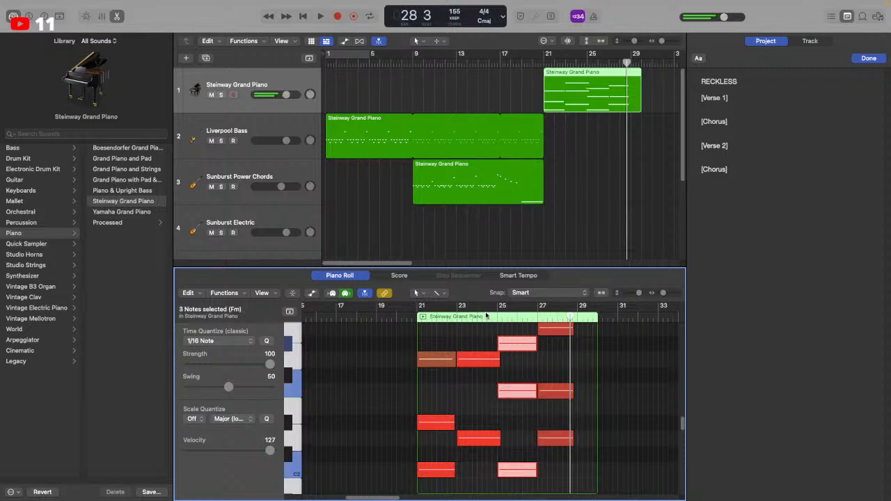
left_click(492, 319)
key("space")
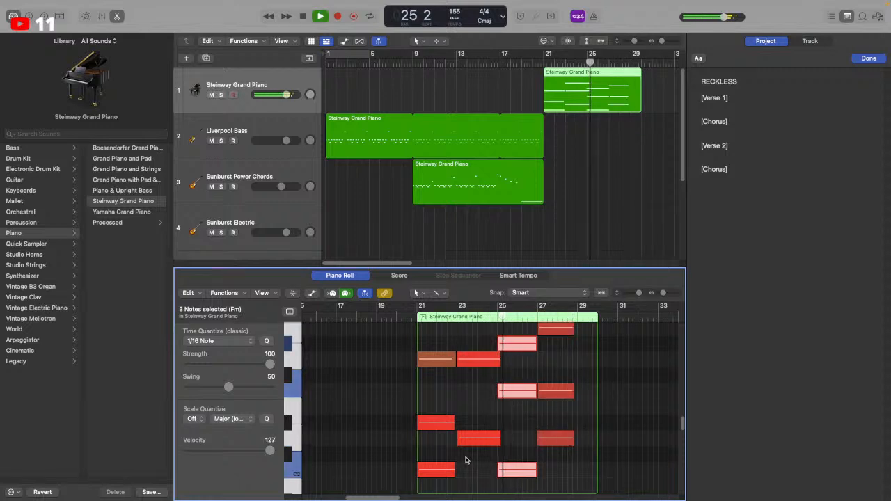
scroll(505, 477, "up", 2)
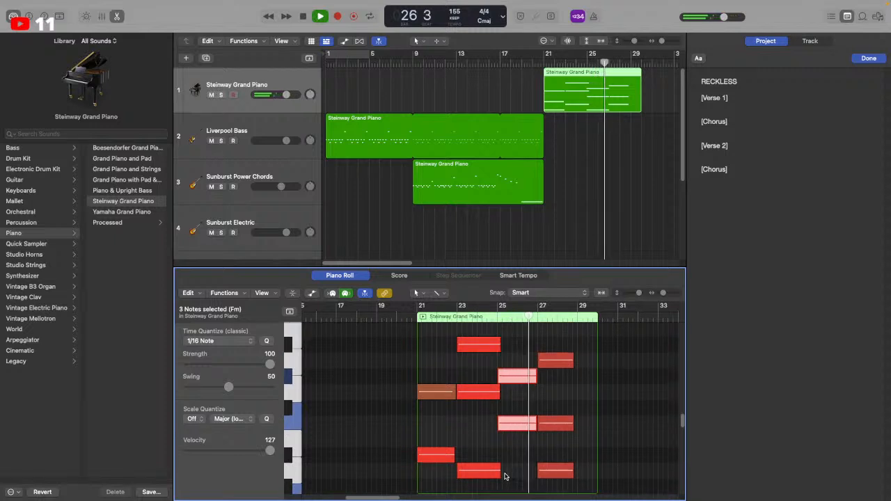
scroll(546, 446, "down", 1)
key("space")
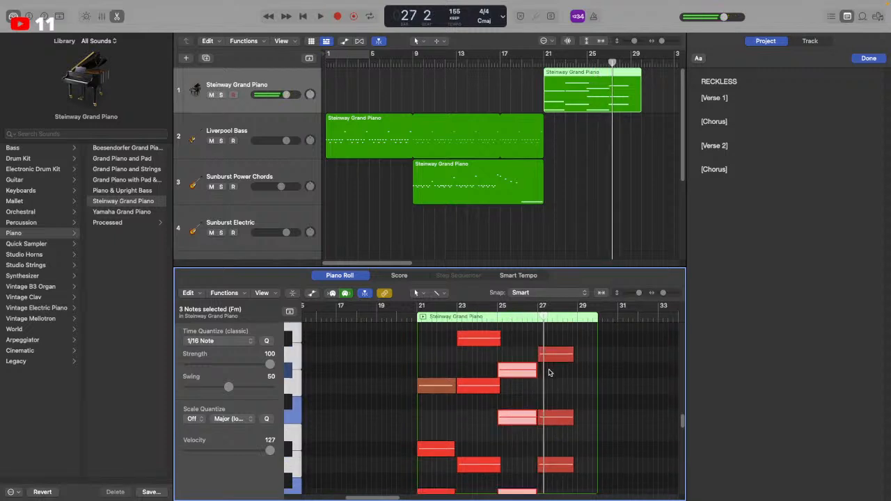
Try a lower pitch for the fourth chord's top note and move it back to A2
left_click_drag(553, 355, 553, 471)
scroll(553, 433, "down", 2)
left_click_drag(554, 425, 552, 372)
Play the arrangement from bar 20 through the whole piano progression
left_click(408, 327)
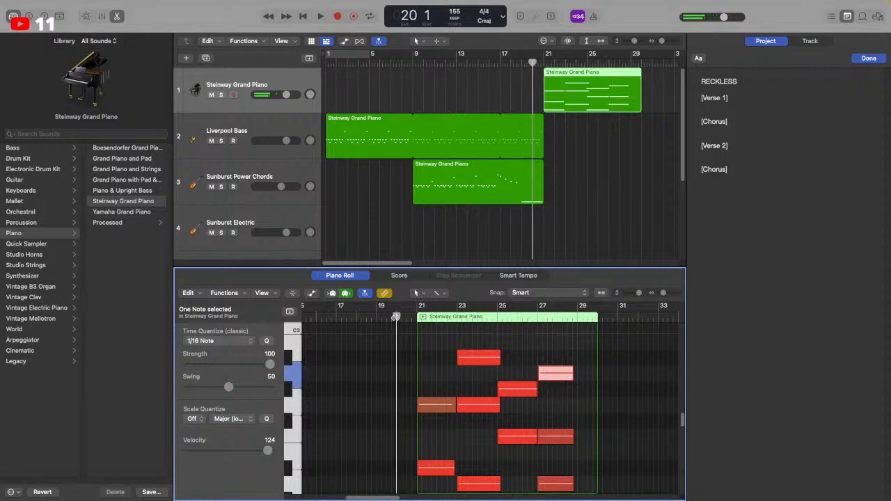
key("space")
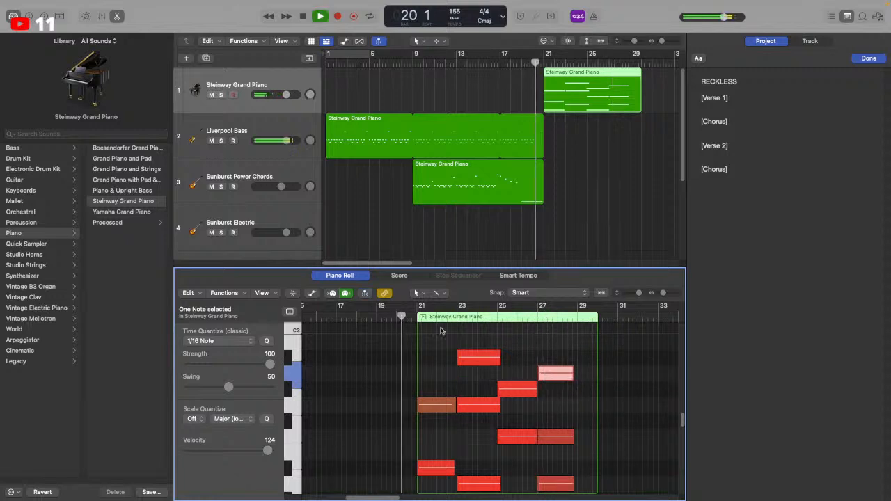
left_click(605, 201)
left_click(606, 103)
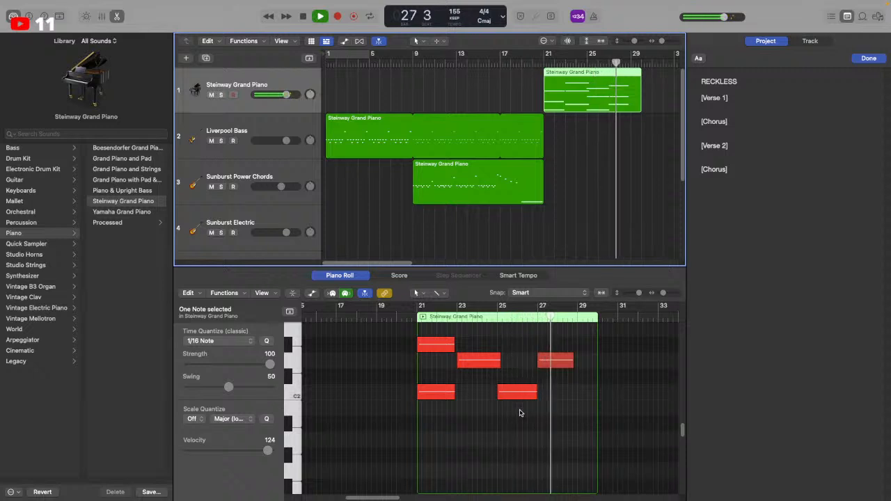
scroll(526, 411, "up", 3)
left_click_drag(540, 324, 537, 320)
key("space")
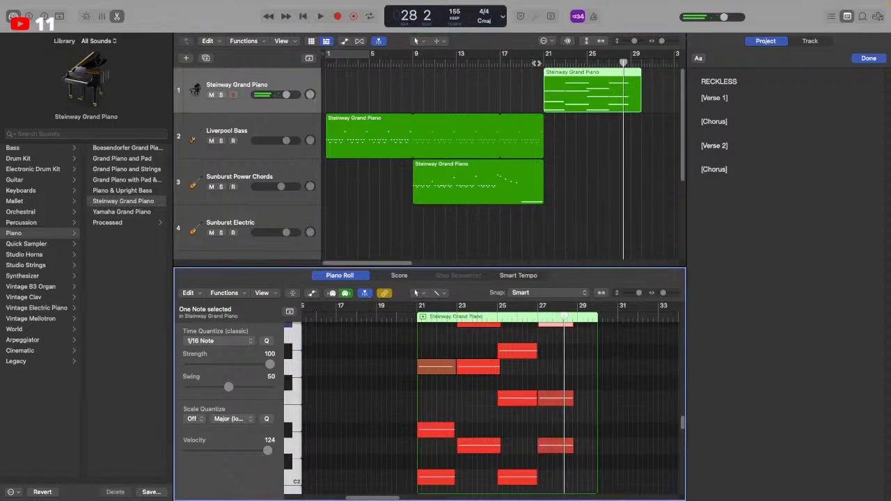
Add an audio track below Liverpool Bass and record a take from about bar 20 beat 3 to bar 29
left_click(537, 87)
right_click(298, 120)
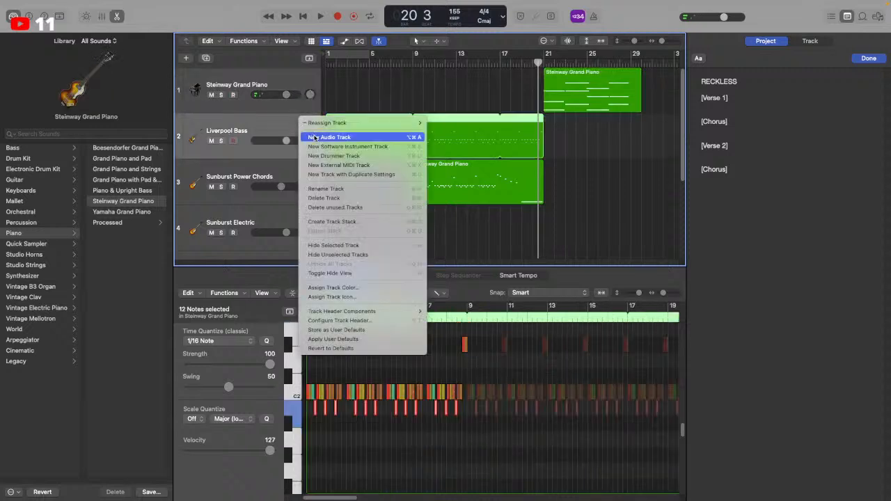
left_click(327, 135)
key("r")
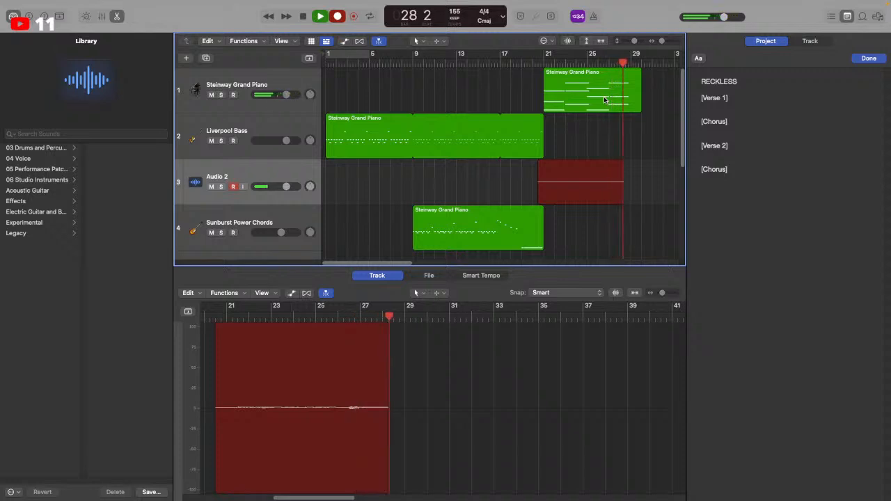
key("space")
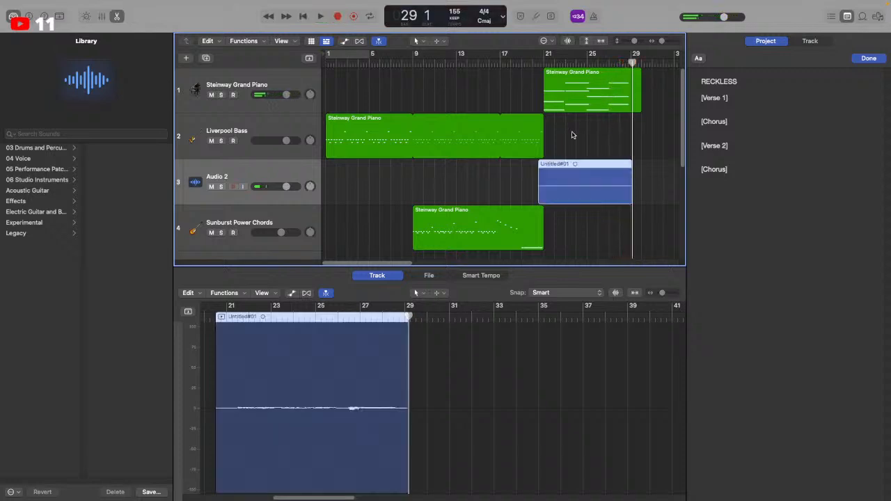
Play back the recorded take and raise the Audio 2 track's volume
left_click(540, 63)
key("space")
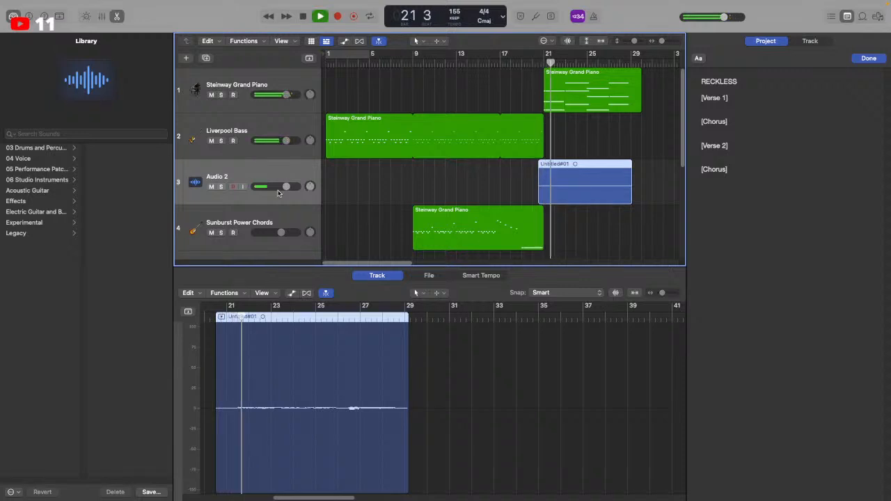
left_click_drag(286, 187, 297, 186)
Add another audio track below Audio 2 and return the playhead to bar 20 beat 3
right_click(308, 175)
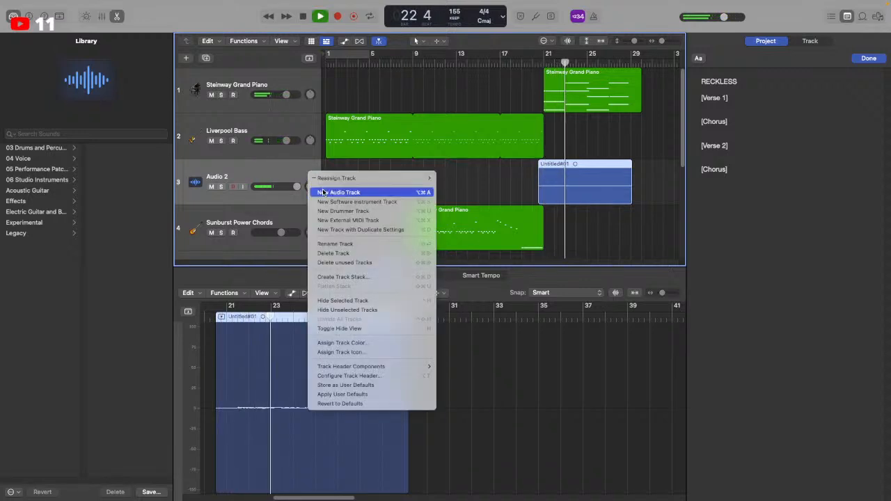
left_click(317, 192)
left_click(293, 185)
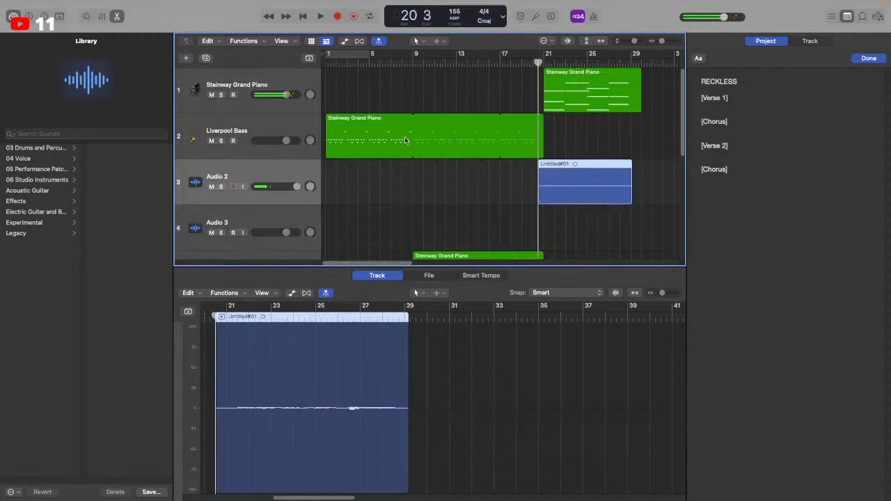
Try recording a take over the chords on the Audio 3 track up to bar 28 and undo it
left_click(278, 230)
key("r")
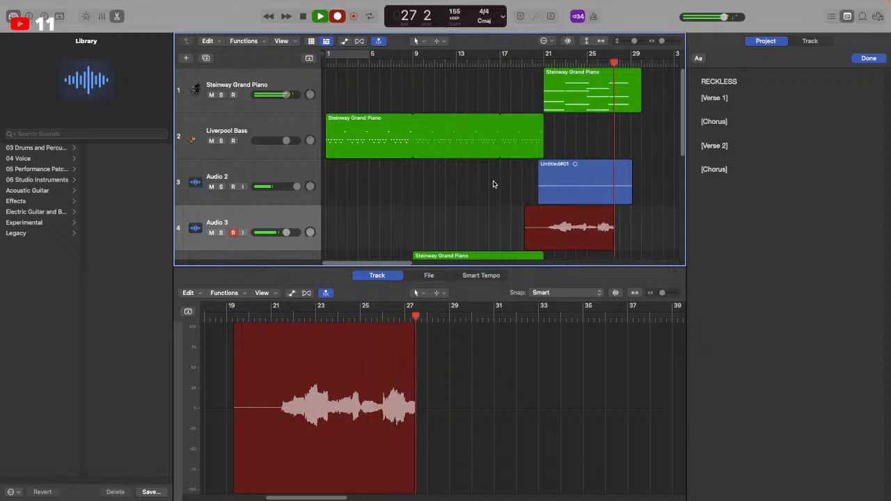
key("space")
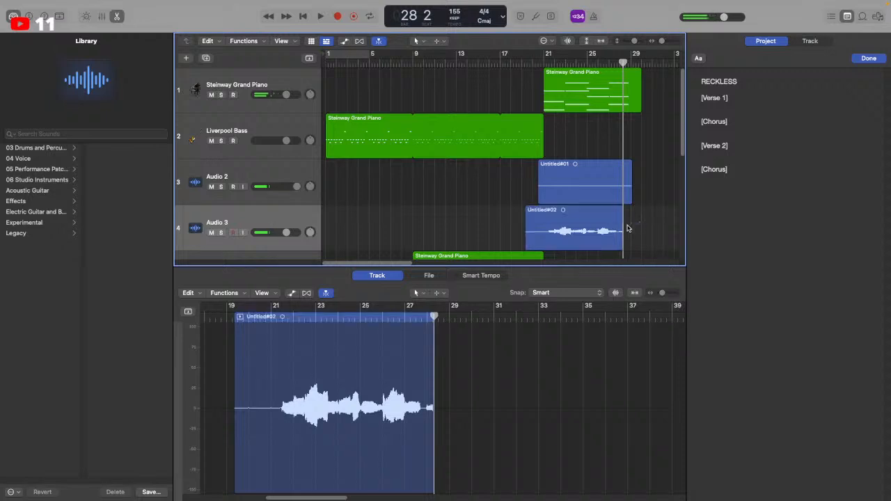
key("super+z")
Duplicate the Audio 2 track together with its recorded region
left_click(522, 188)
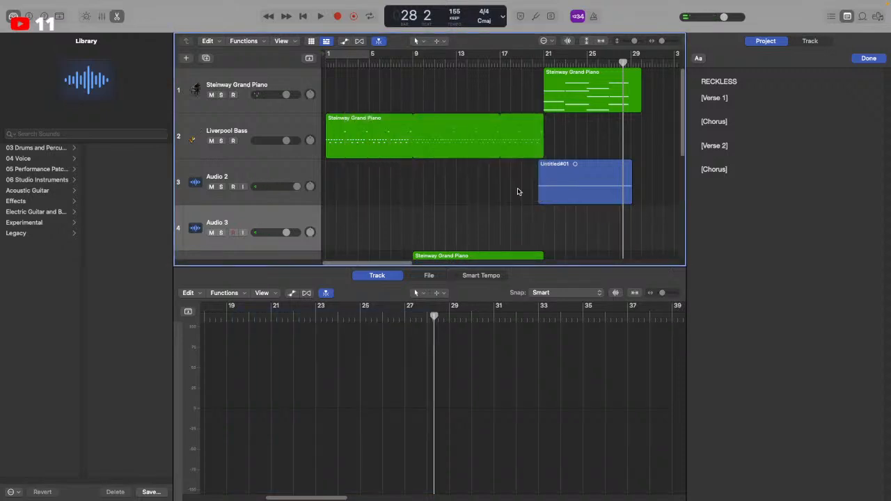
left_click(304, 174)
key("super+d")
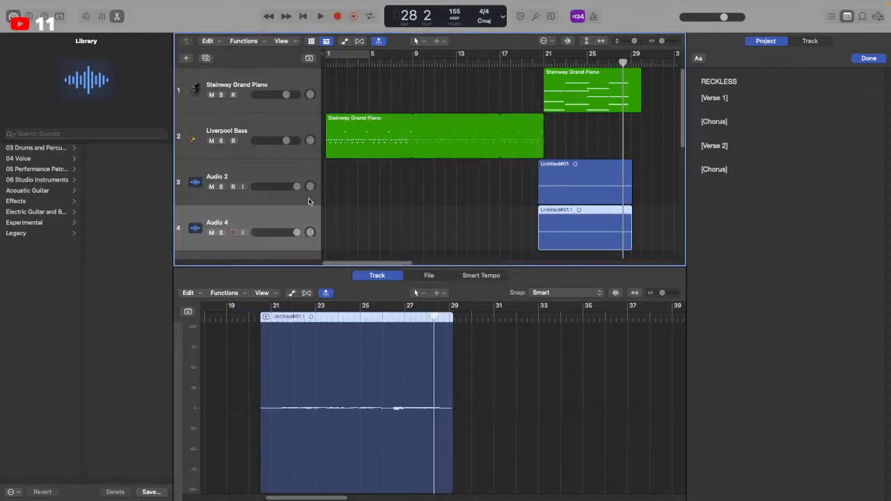
Make two further attempts at recording on the Audio 3 track from about bar 20 and discard both
left_click(540, 51)
scroll(317, 223, "down", 2)
left_click(293, 213)
key("r")
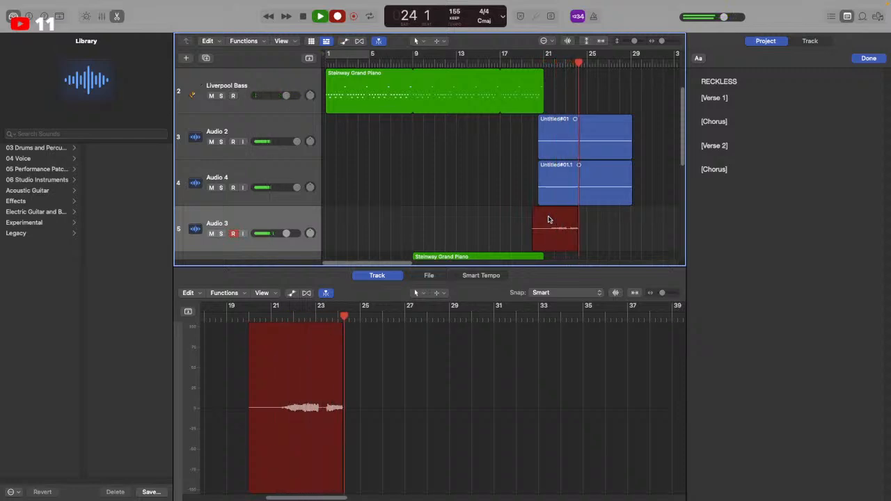
key("super+period")
left_click(542, 142)
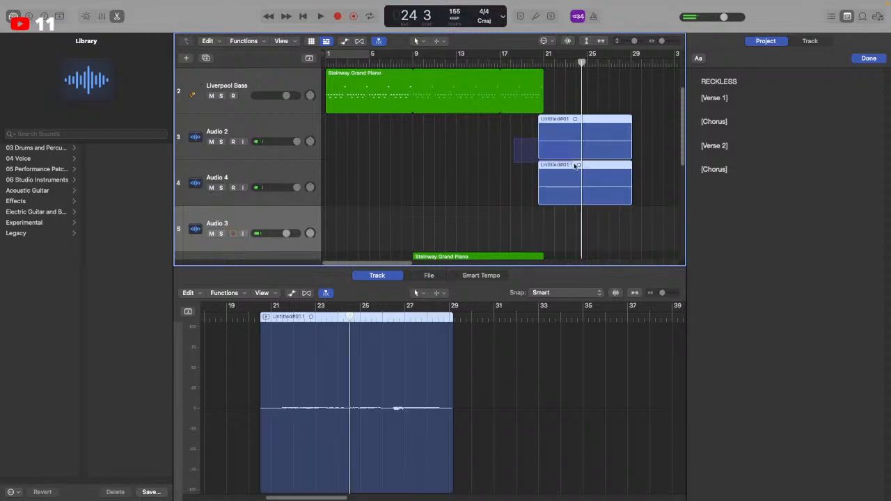
key("r")
key("space")
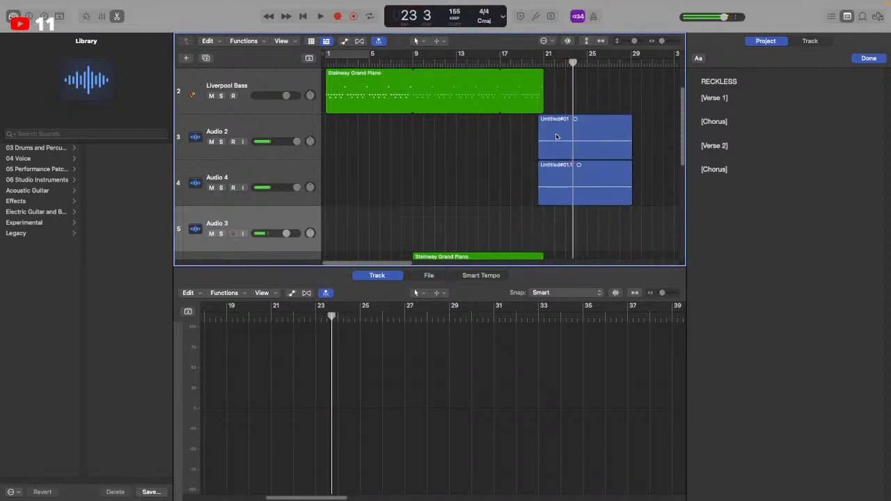
Mute the Audio 2 and Audio 4 tracks together
left_click(535, 61)
left_click(217, 141)
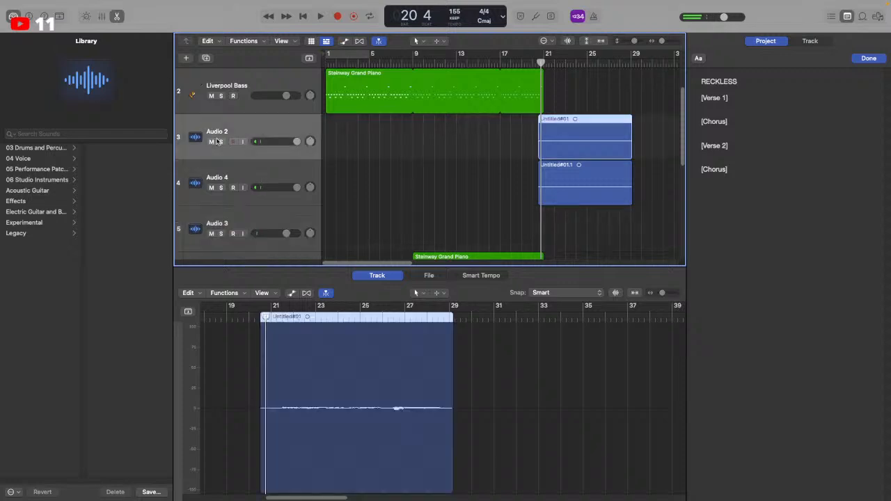
left_click(226, 164, "shift")
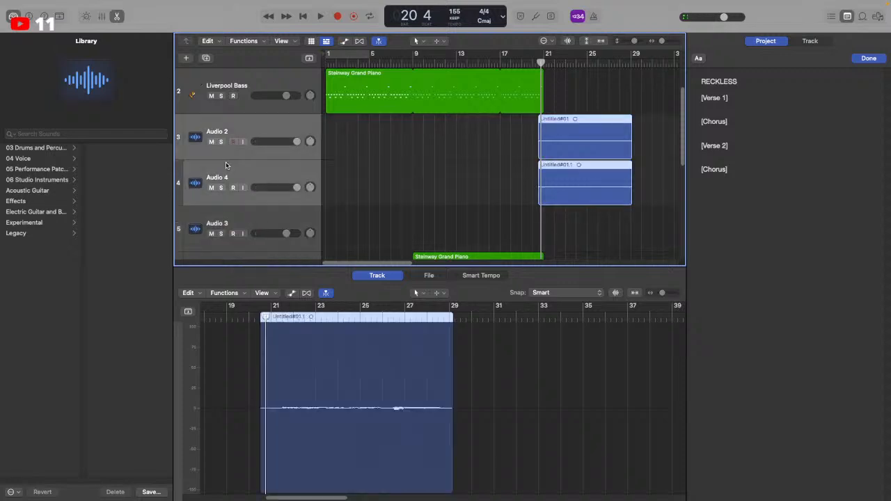
key("ctrl+m")
Record a take on the Audio 3 track from bar 20 beat 3 to just past bar 29 and return the playhead to bar 20
left_click(537, 63)
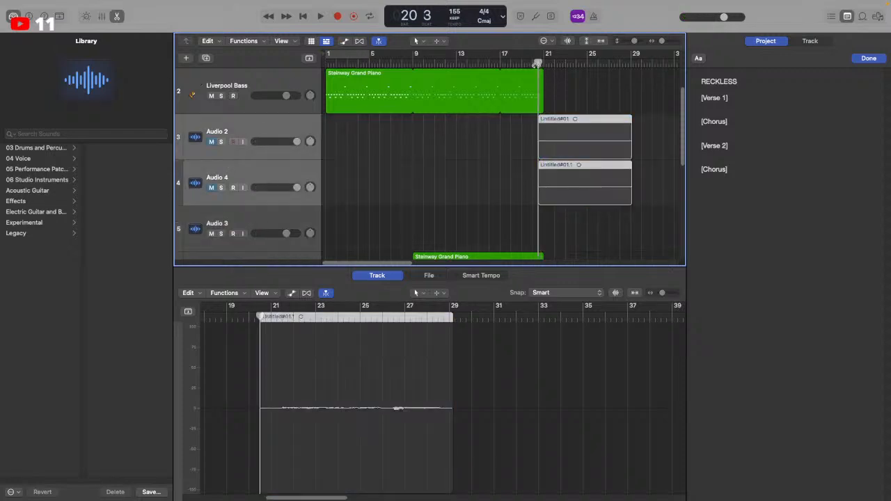
left_click(296, 218)
key("r")
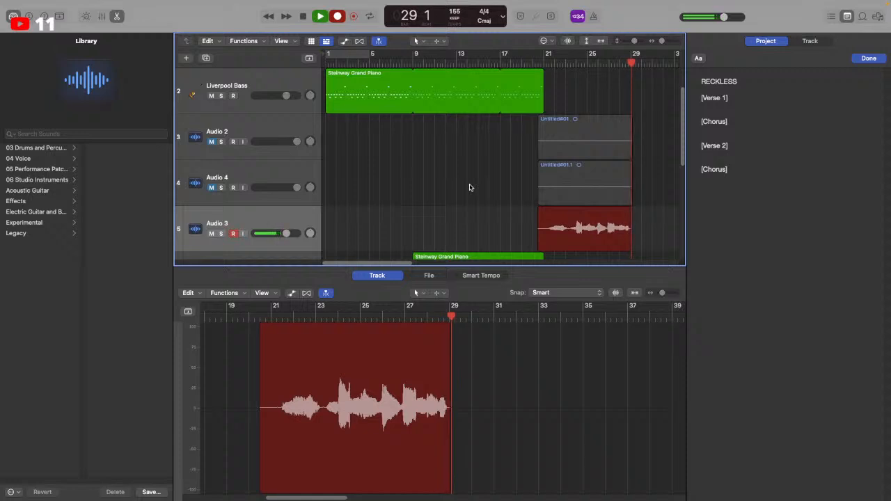
key("space")
left_click(534, 64)
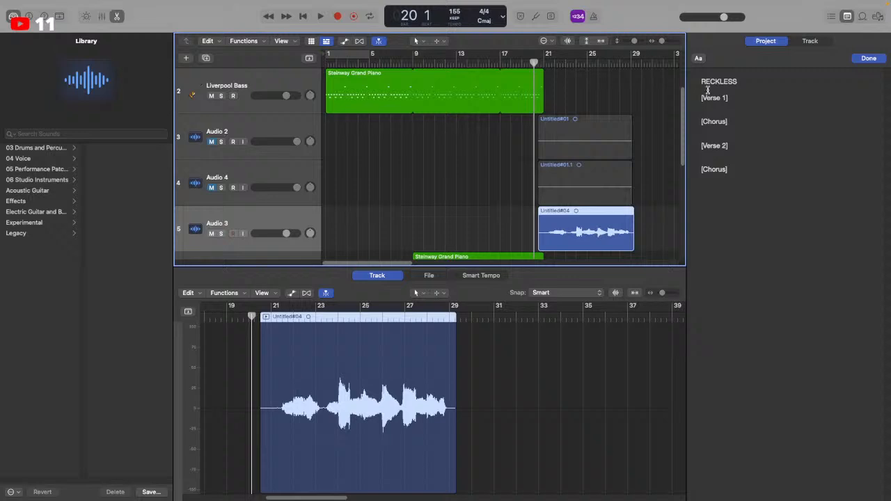
left_click(746, 81)
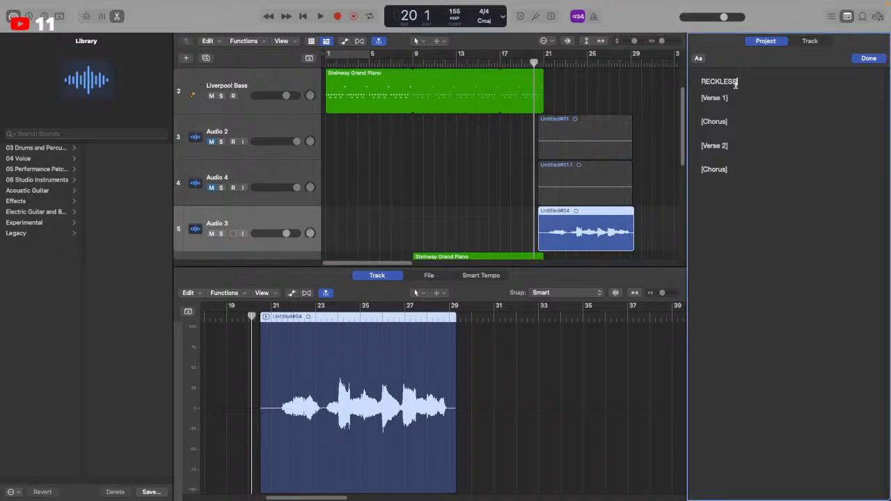
triple_click(736, 82)
left_click(757, 104)
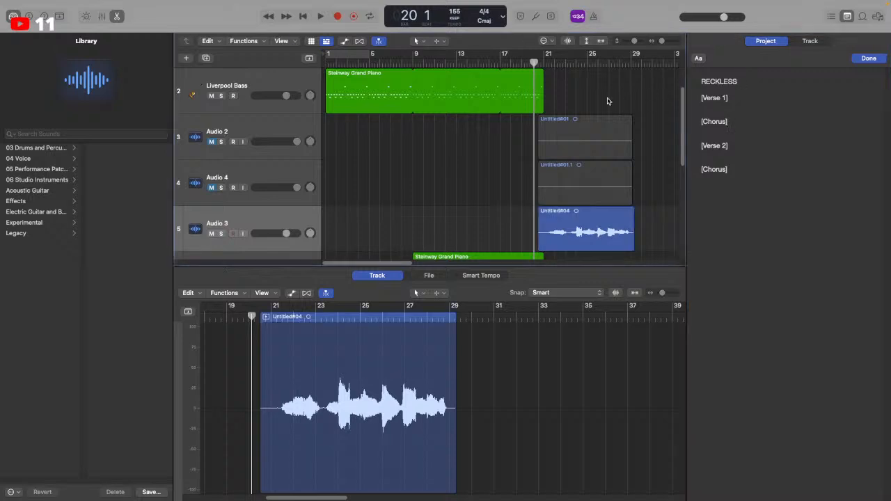
Play back the Audio 3 take over the piano progression
left_click(569, 82)
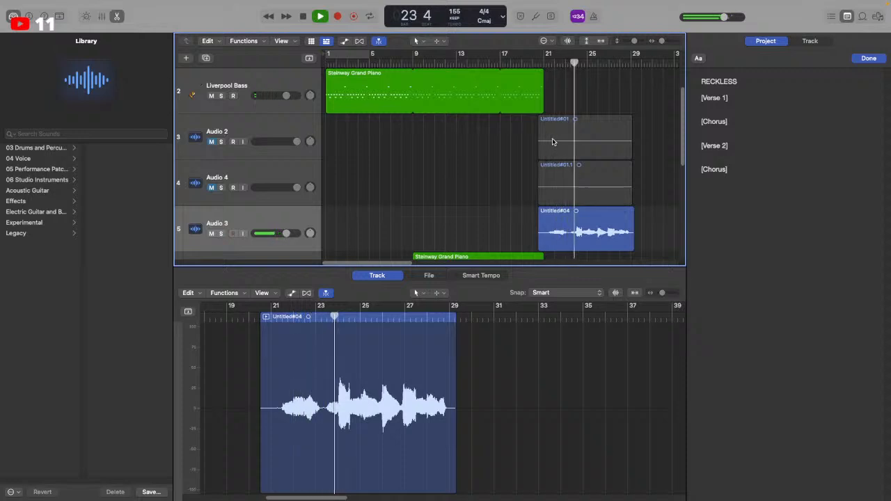
scroll(556, 143, "down", 3)
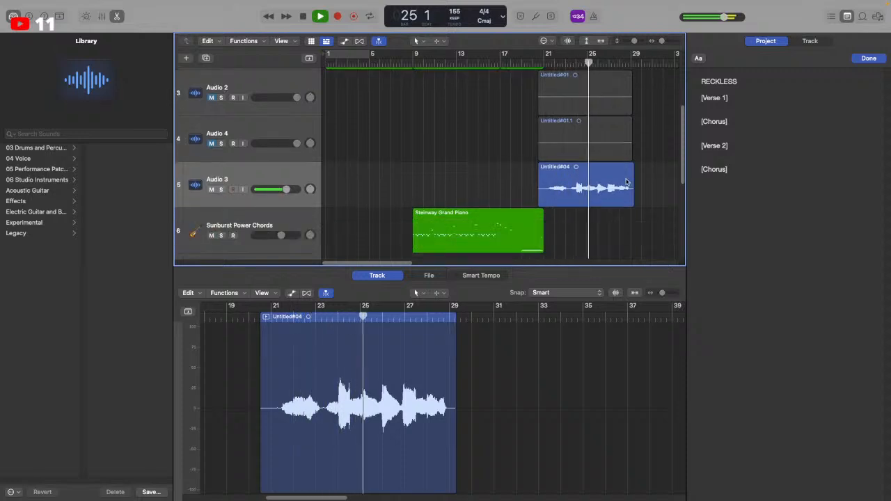
Play back the Audio 3 take over the piano progression repeatedly from bar 20, stopping the last pass at bar 26
left_click(722, 106)
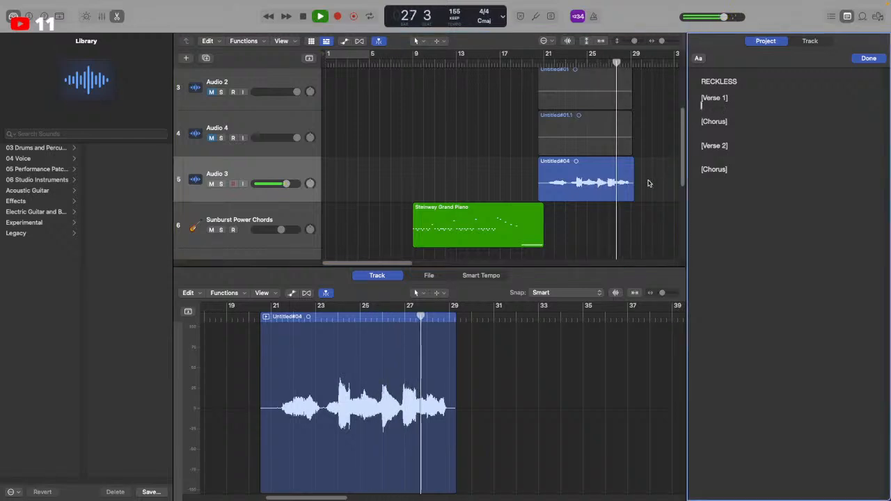
left_click(532, 61)
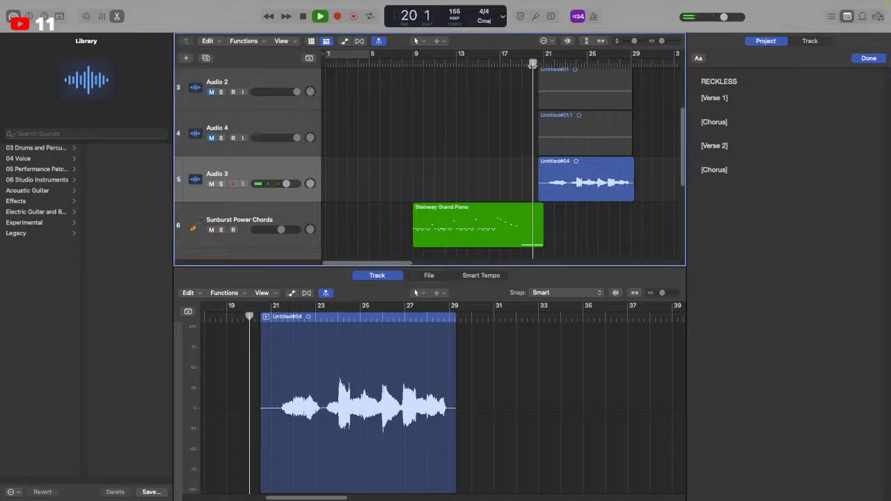
key("space")
left_click(718, 104)
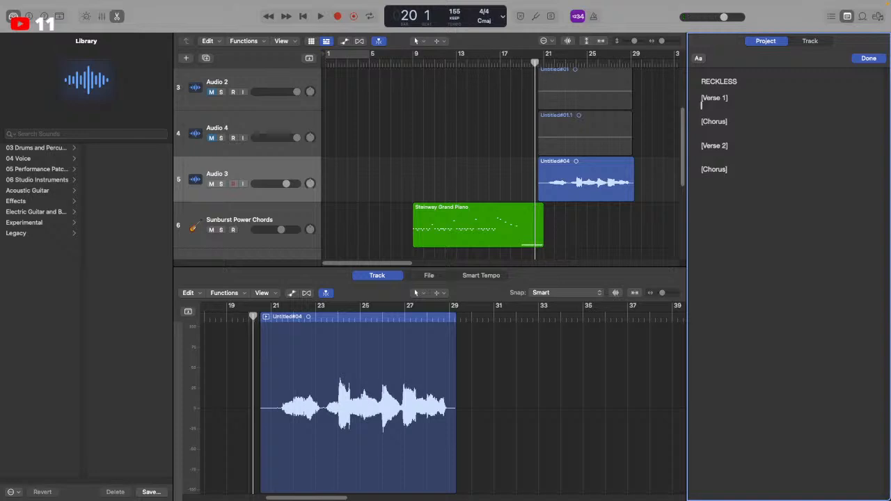
left_click(512, 142)
key("space")
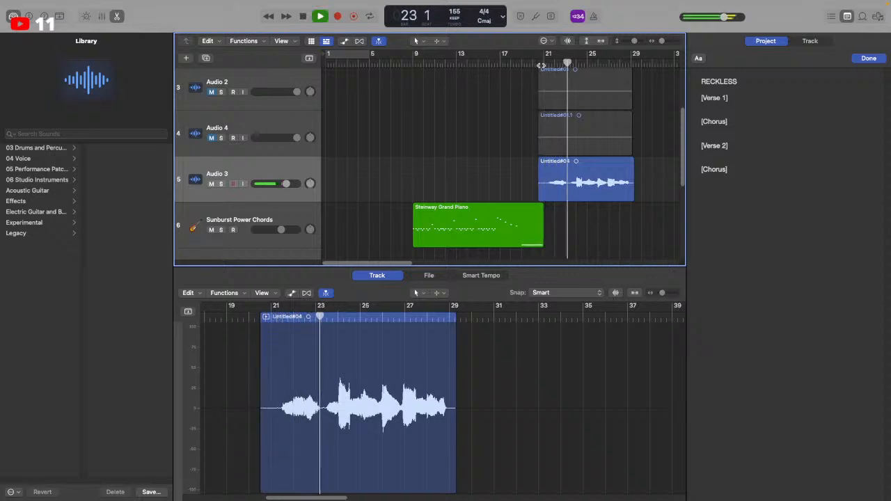
left_click_drag(661, 41, 654, 47)
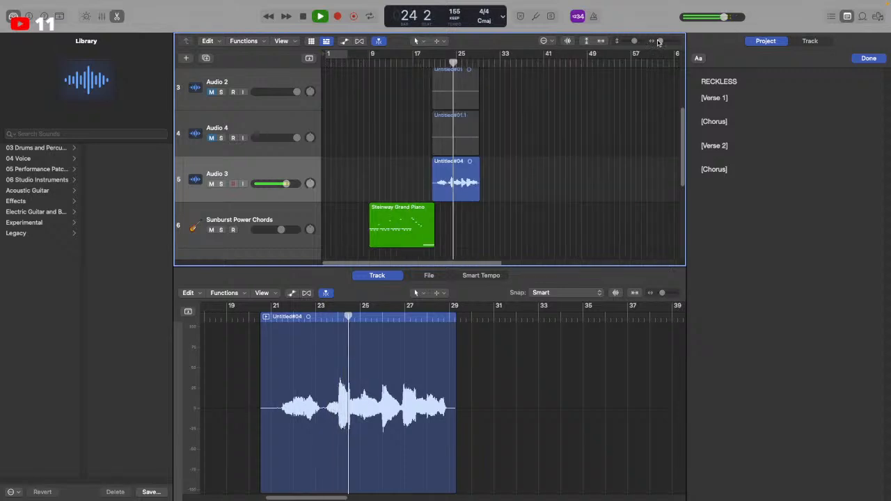
scroll(474, 208, "up", 1)
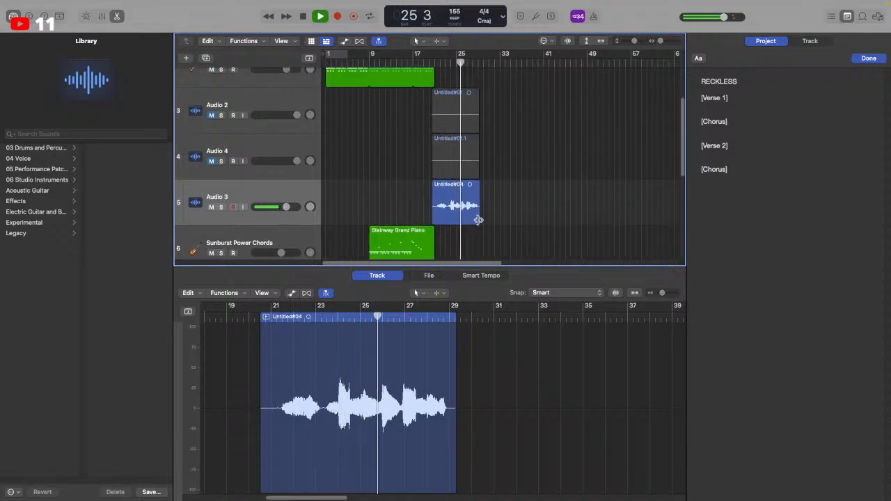
left_click_drag(478, 218, 475, 216)
scroll(480, 211, "up", 1)
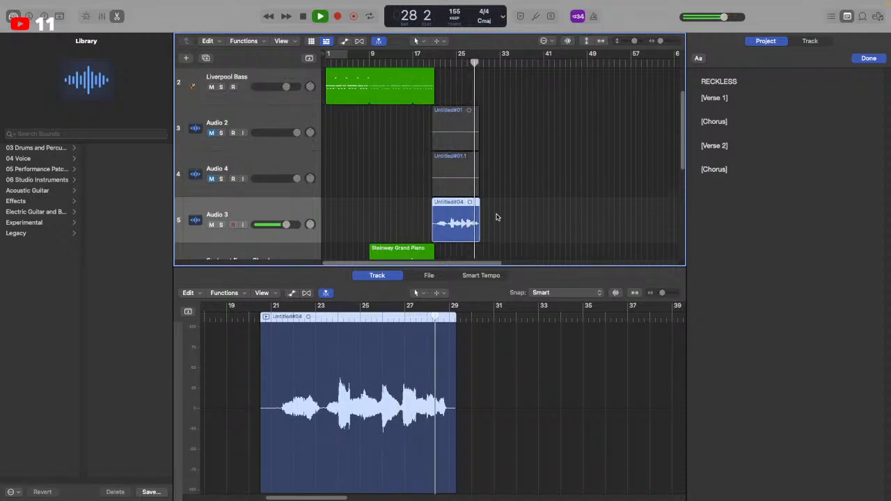
key("space")
left_click_drag(481, 72, 474, 70)
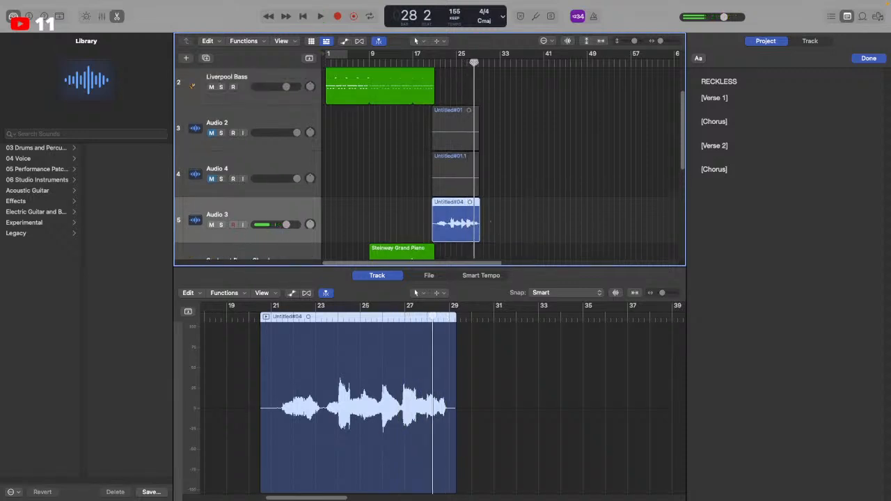
left_click(430, 62)
key("space")
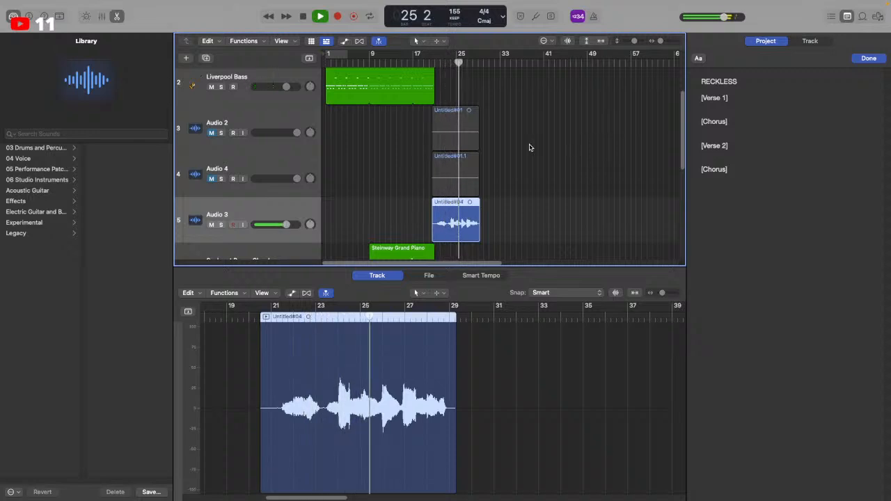
key("space")
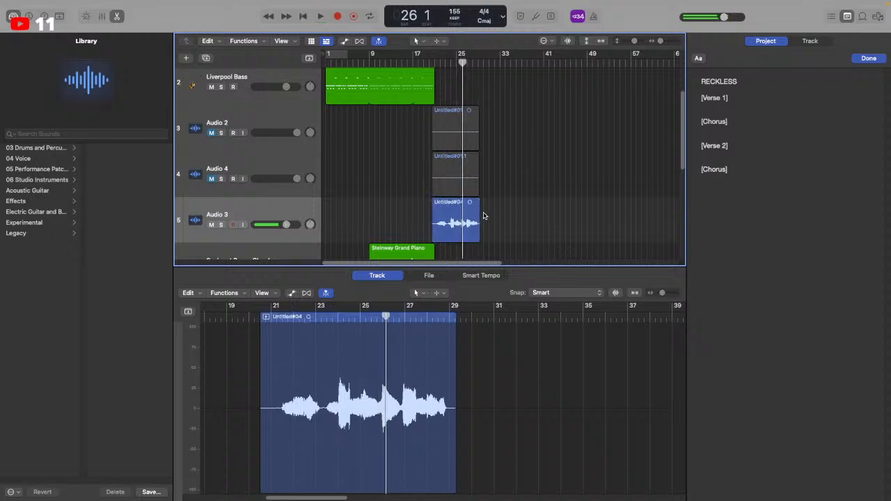
Insert a [Pre-Chorus] heading between [Verse 1] and [Chorus] in the project notes
left_click(705, 108)
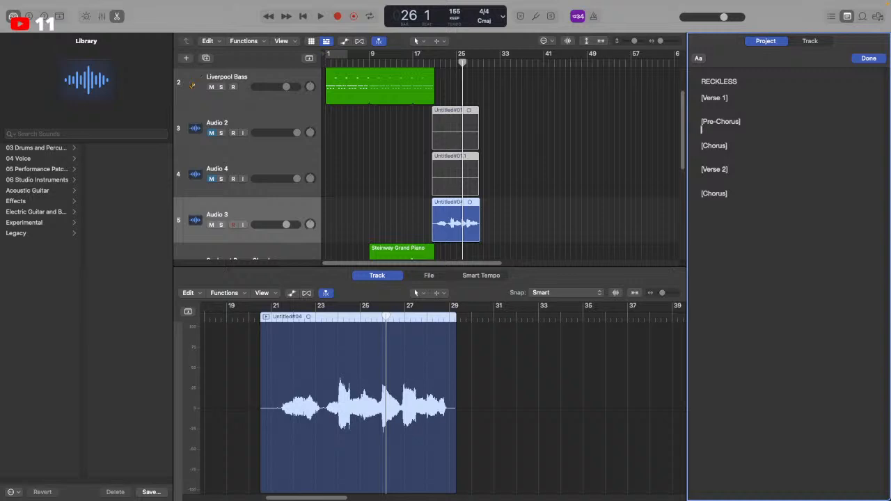
left_click(430, 70)
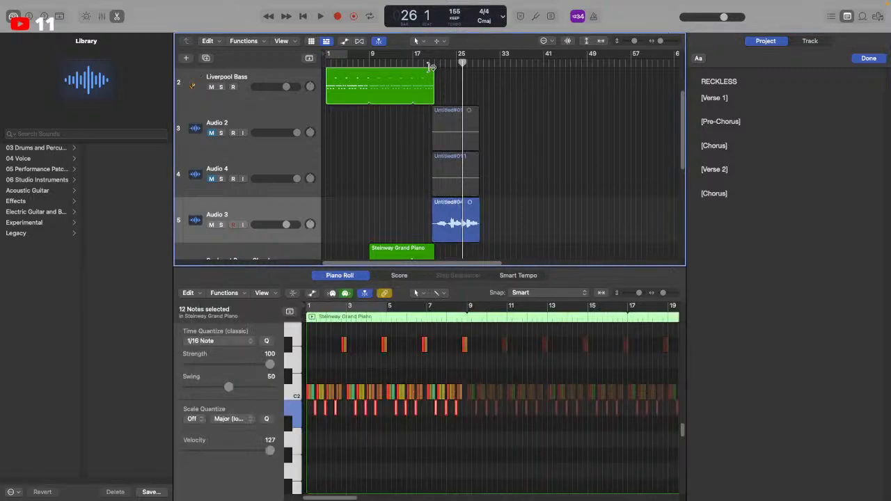
left_click(457, 74)
Play the section with the Audio 3 take from bar 20 beat 2 while reviewing the surrounding tracks
left_click(431, 63)
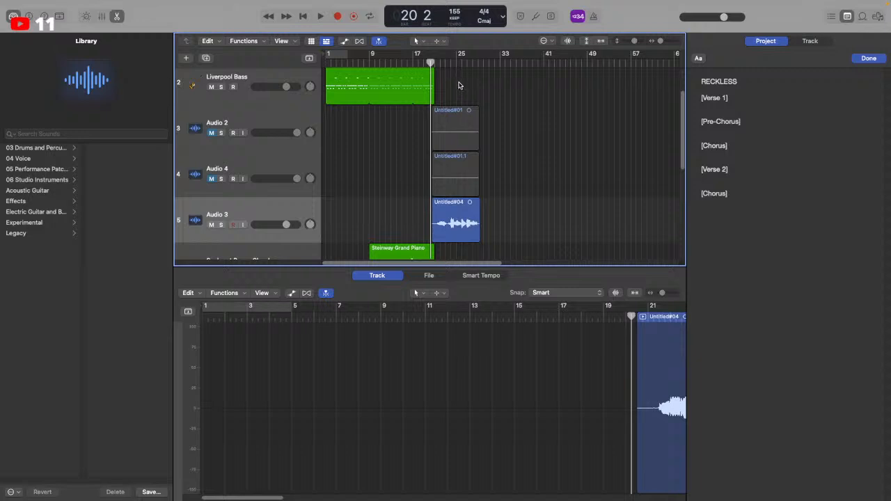
key("space")
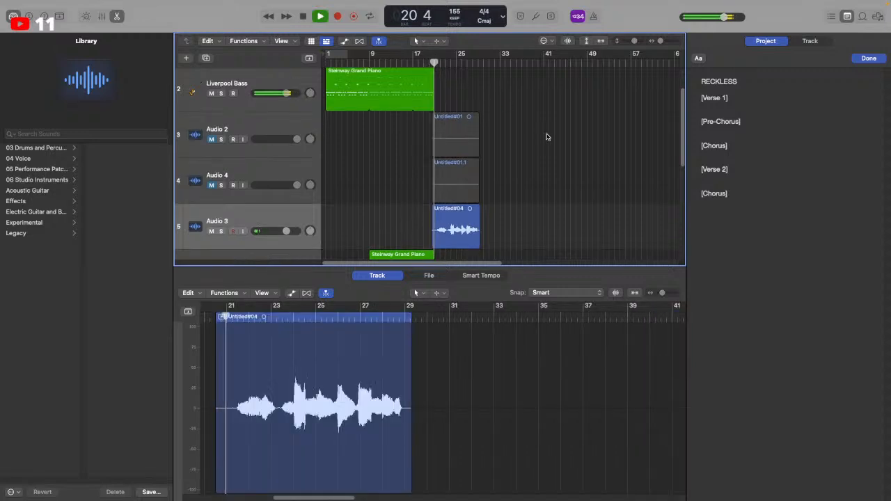
scroll(548, 136, "down", 3)
scroll(428, 130, "up", 3)
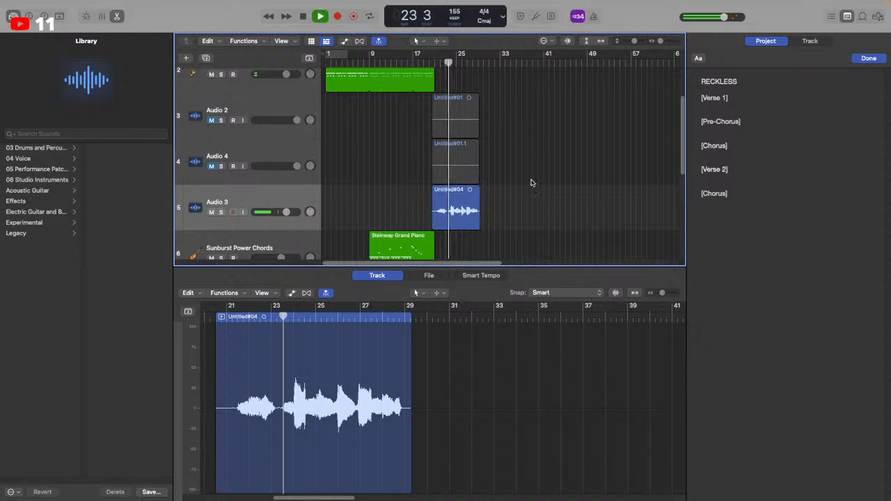
scroll(527, 181, "up", 1)
scroll(528, 181, "down", 3)
scroll(446, 149, "up", 1)
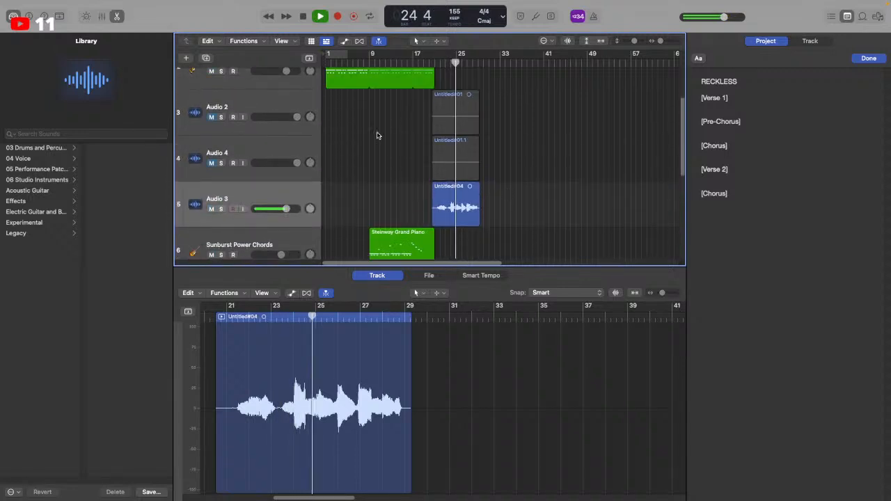
Copy the Liverpool Bass and Sunburst Power Chords regions together and paste them with the bass starting at bar 29
left_click(382, 80)
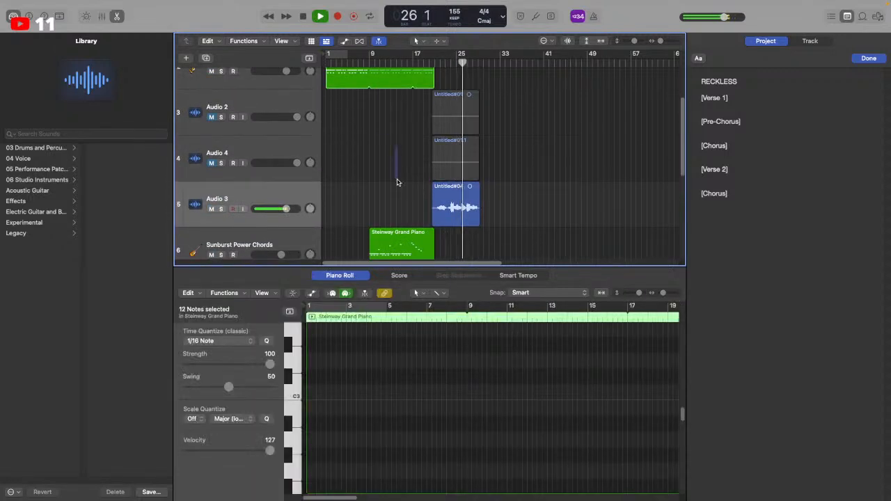
left_click(398, 243, "shift")
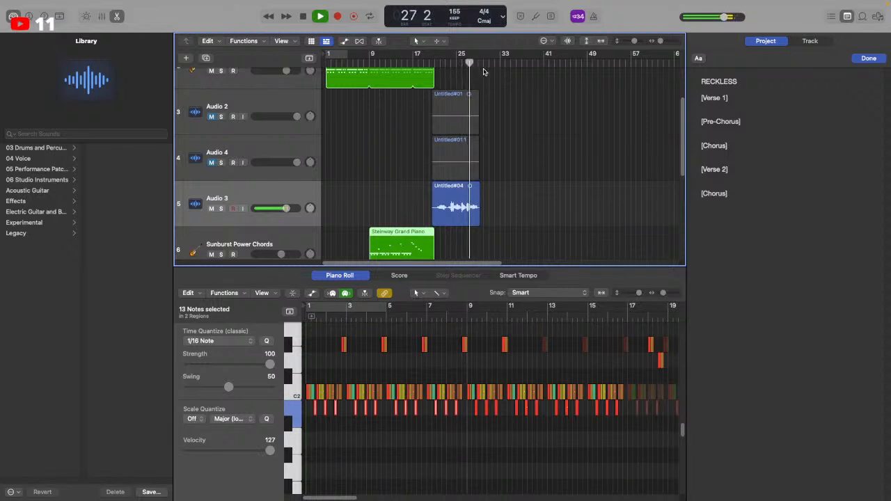
scroll(668, 46, "up", 2)
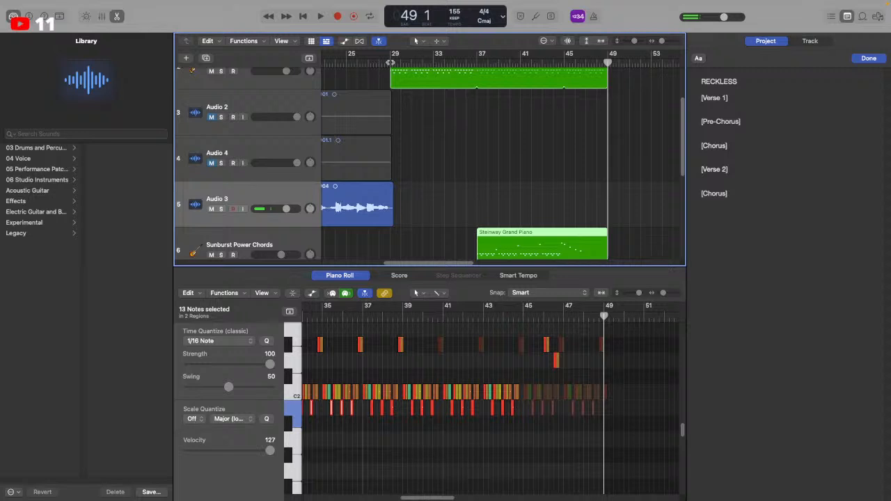
left_click(391, 63)
left_click(472, 100)
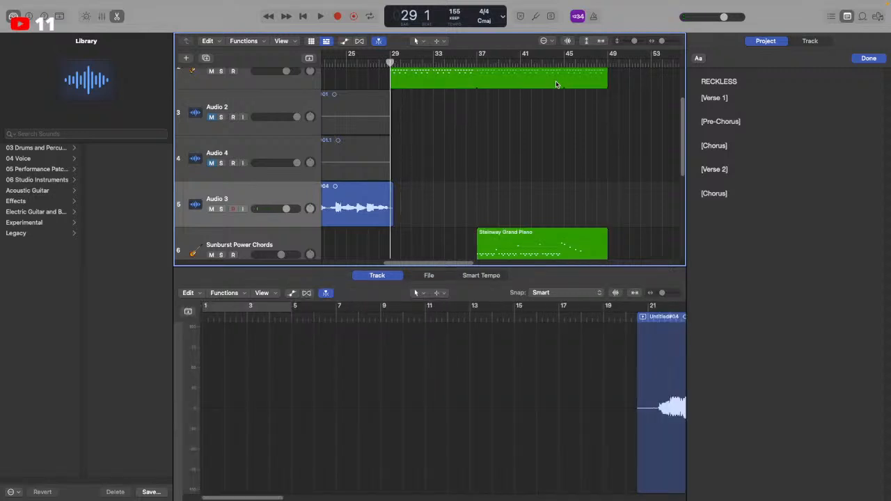
Shorten the copied Liverpool Bass part to end at bar 41 and shift the Sunburst Power Chords copy to start at bar 29
left_click(527, 84)
left_click_drag(606, 83, 519, 84)
left_click_drag(461, 84, 586, 231)
left_click_drag(541, 85, 451, 82)
Play the arrangement from about bar 20 through the transition into the copied bass and guitar parts at bar 29
key("space")
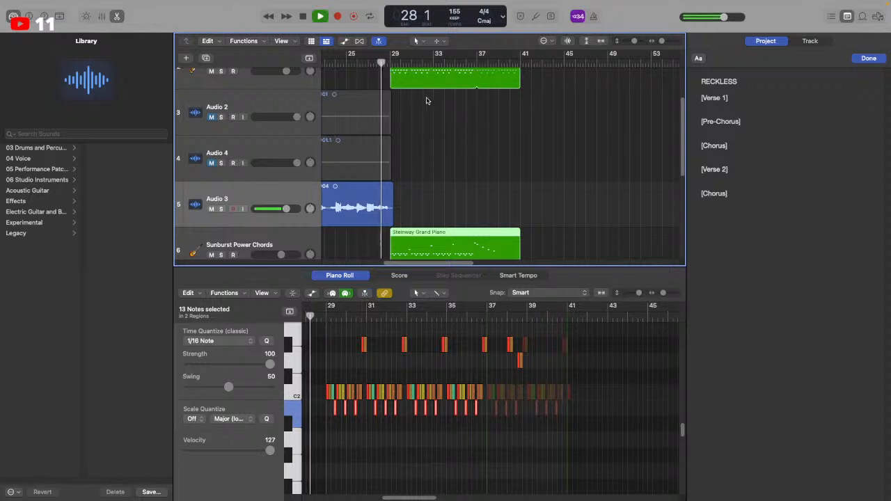
left_click(486, 162)
scroll(485, 162, "left", 5)
left_click(384, 63)
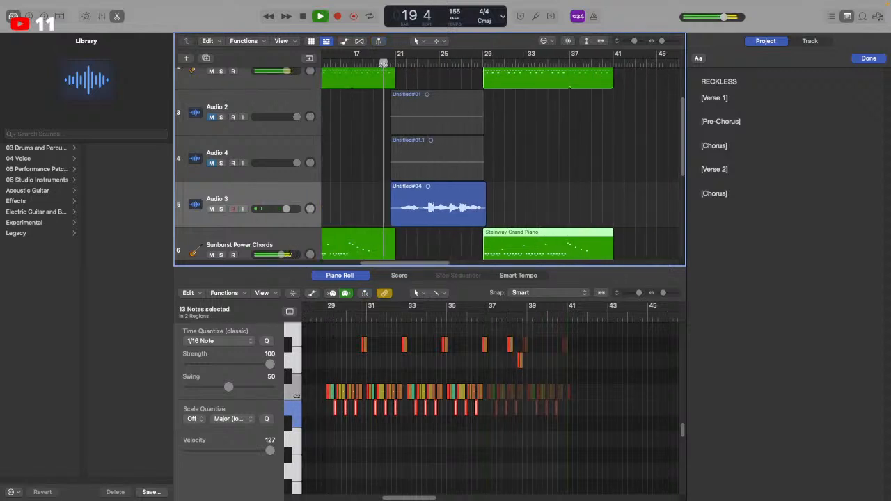
left_click(536, 189)
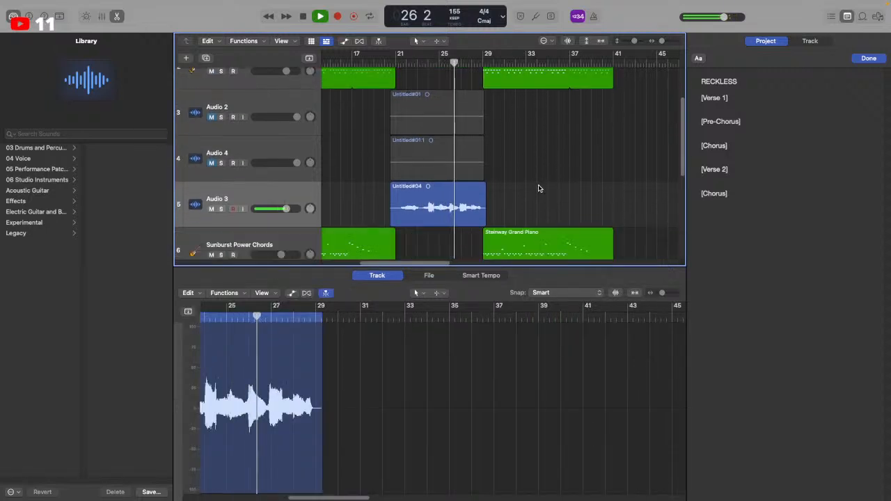
scroll(525, 173, "up", 3)
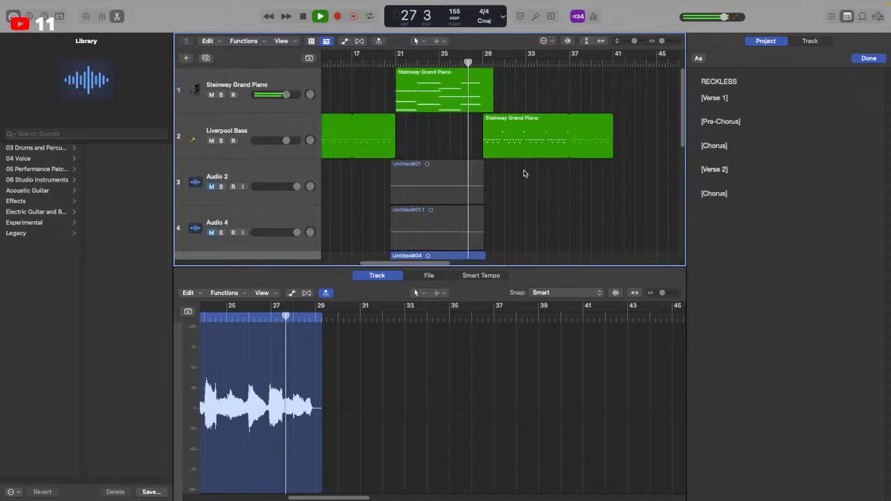
scroll(524, 173, "down", 1)
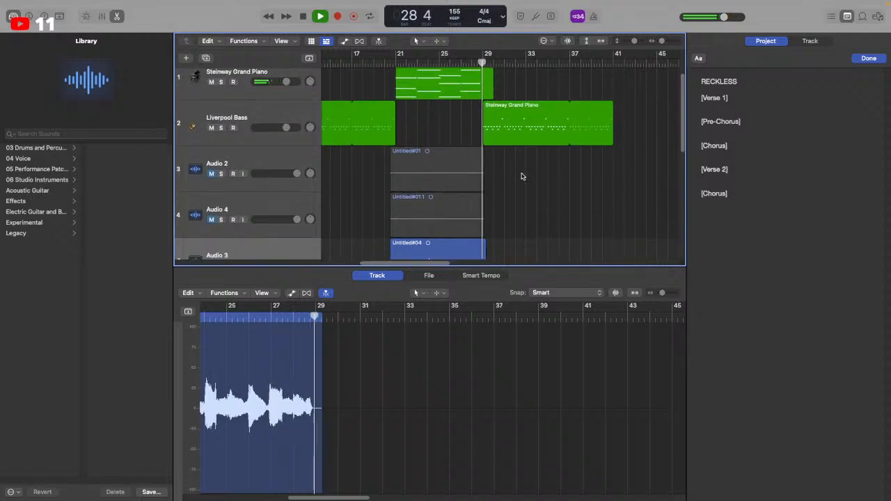
scroll(519, 169, "down", 2)
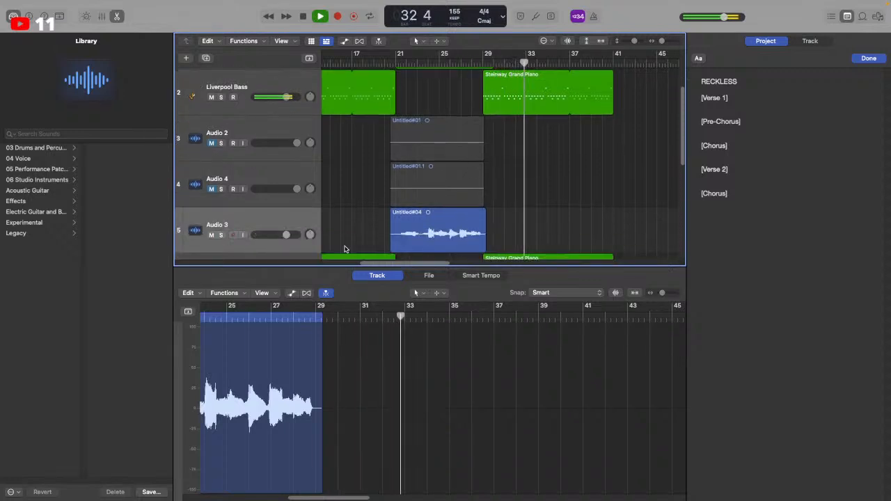
Add a new audio track below Audio 3 and move the Sunburst Power Chords track between Audio 2 and Audio 4
right_click(293, 227)
left_click(317, 241)
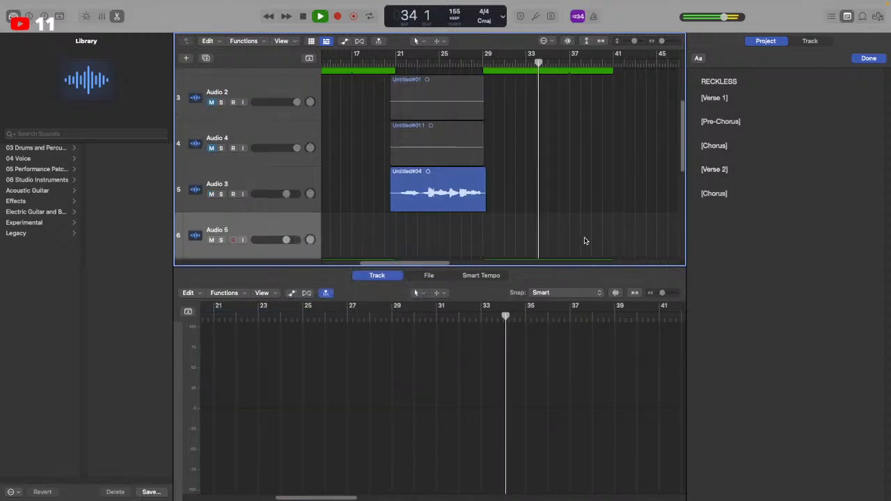
scroll(585, 241, "down", 2)
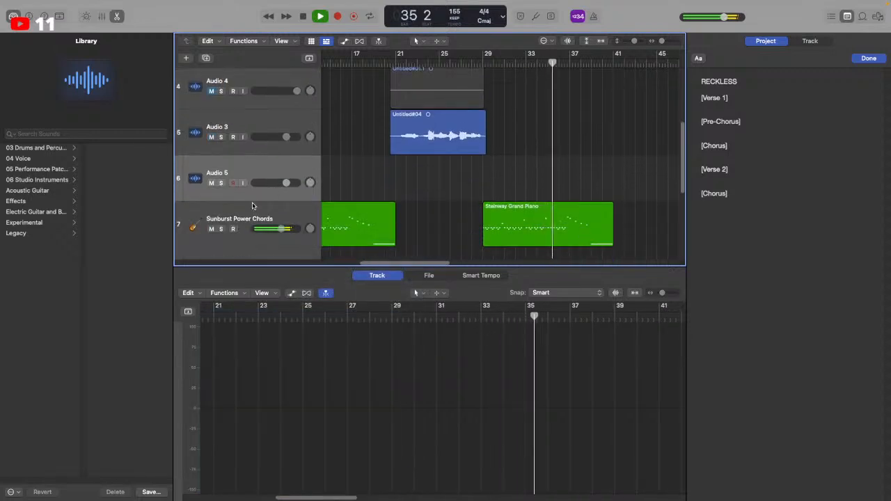
left_click_drag(253, 209, 274, 77)
scroll(521, 207, "up", 1)
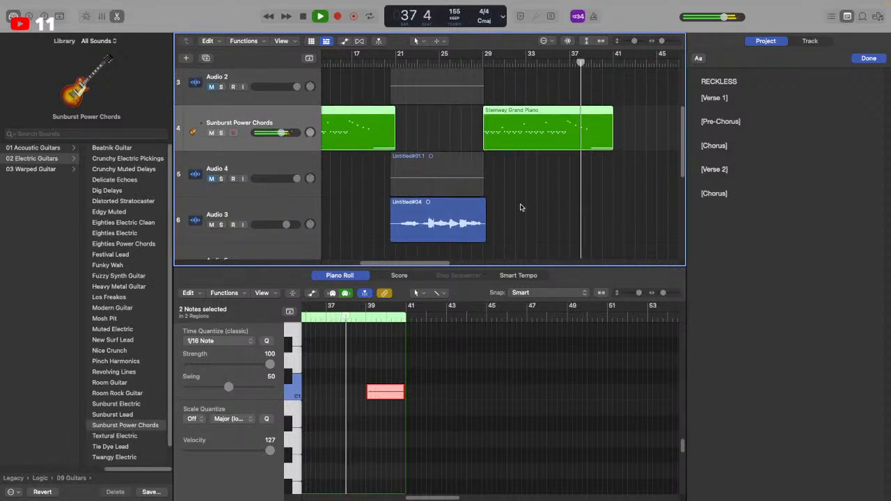
Open the copied Sunburst Power Chords region at bar 29 on its own in the Piano Roll and bring its notes into view
double_click(529, 136)
double_click(530, 146)
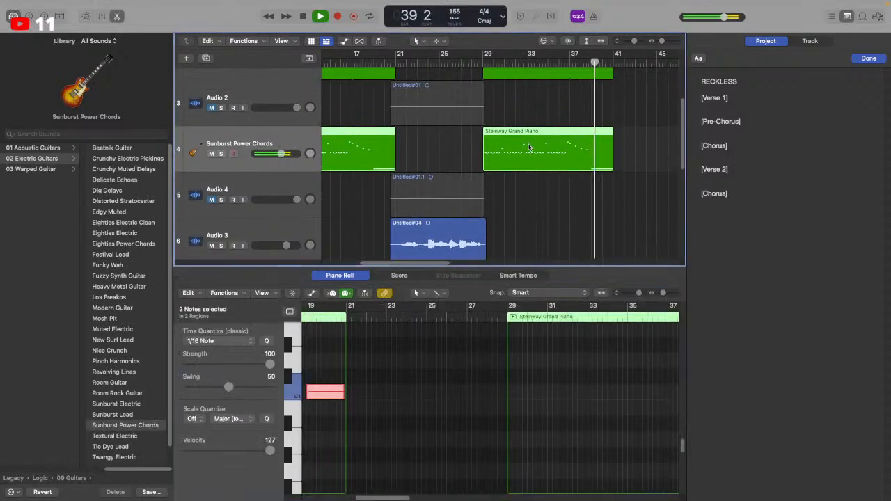
double_click(549, 159)
double_click(550, 159)
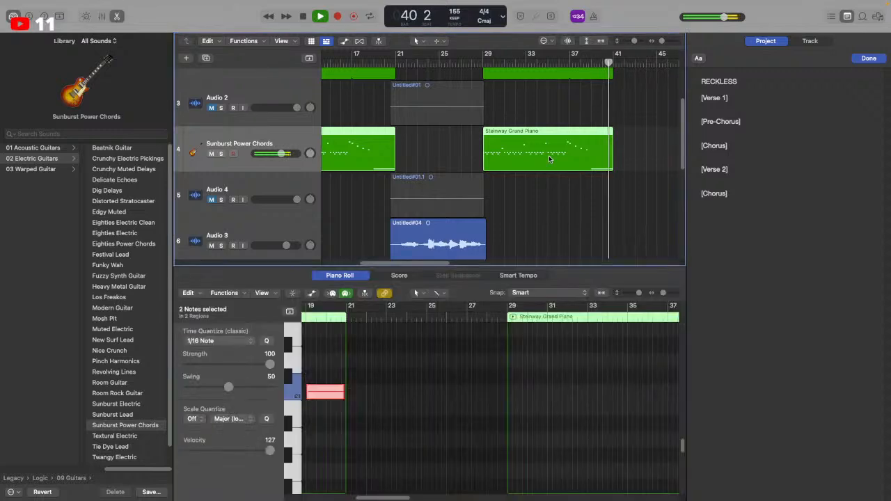
double_click(550, 159)
double_click(550, 159)
scroll(586, 336, "right", 3)
scroll(583, 336, "right", 3)
scroll(583, 336, "left", 7)
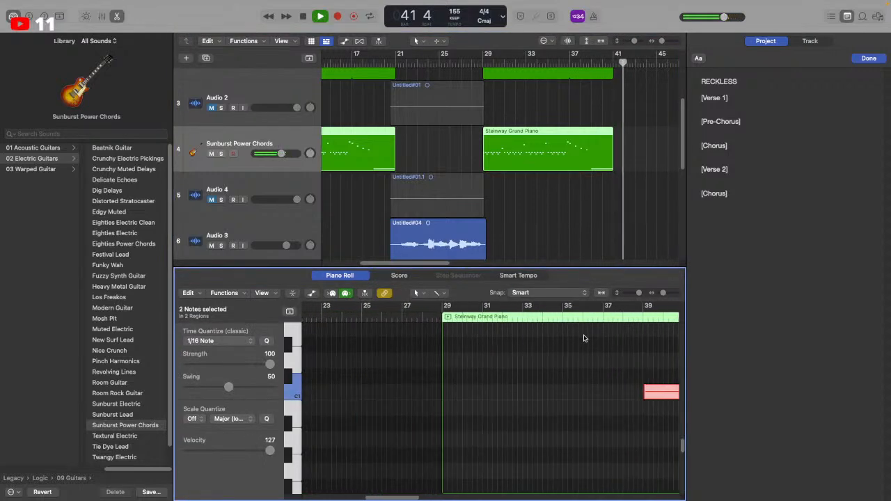
left_click(550, 156)
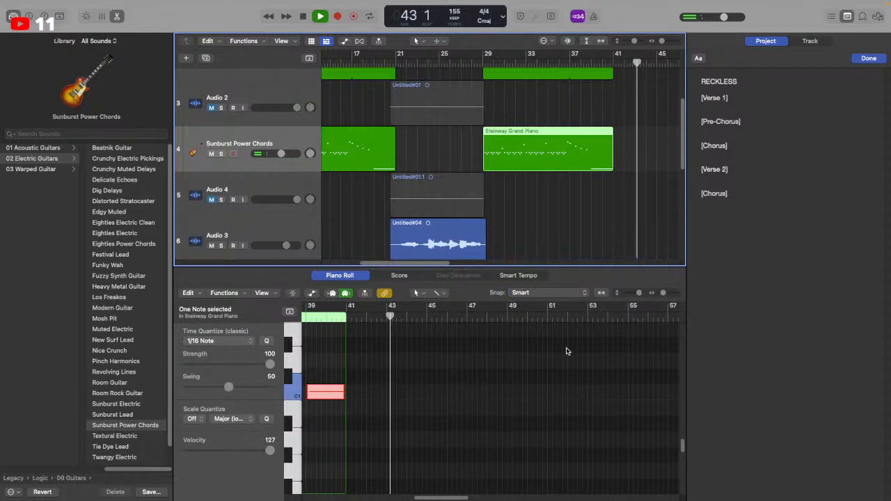
scroll(551, 361, "right", 5)
scroll(551, 361, "up", 5)
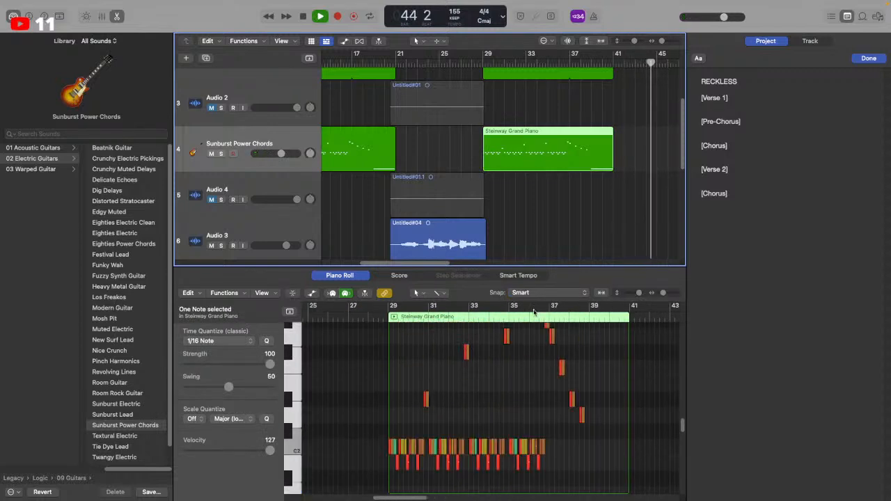
Play the copied guitar region from bar 31, lower the accent note pair at the end of bar 32 by one semitone and replay it
left_click(511, 322)
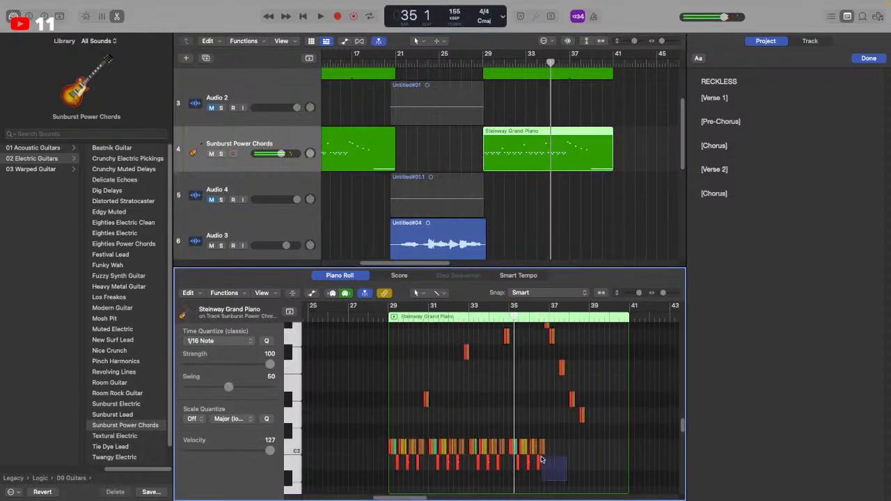
double_click(424, 319)
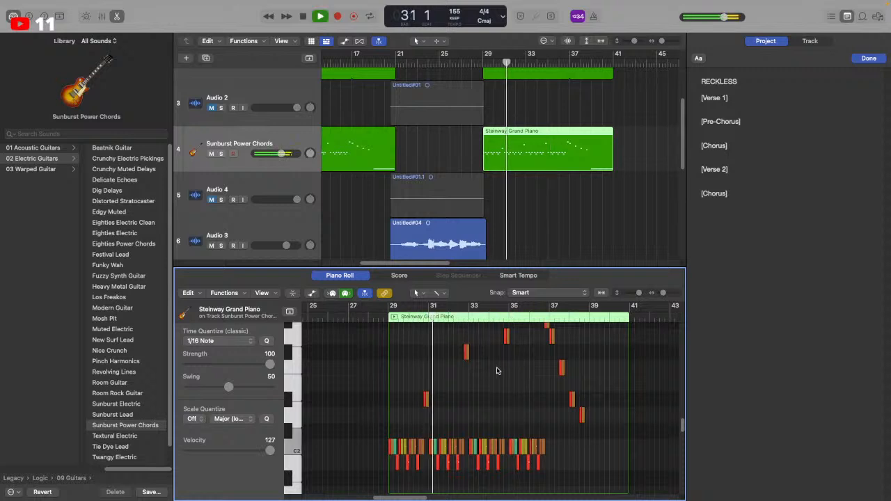
scroll(497, 374, "up", 1)
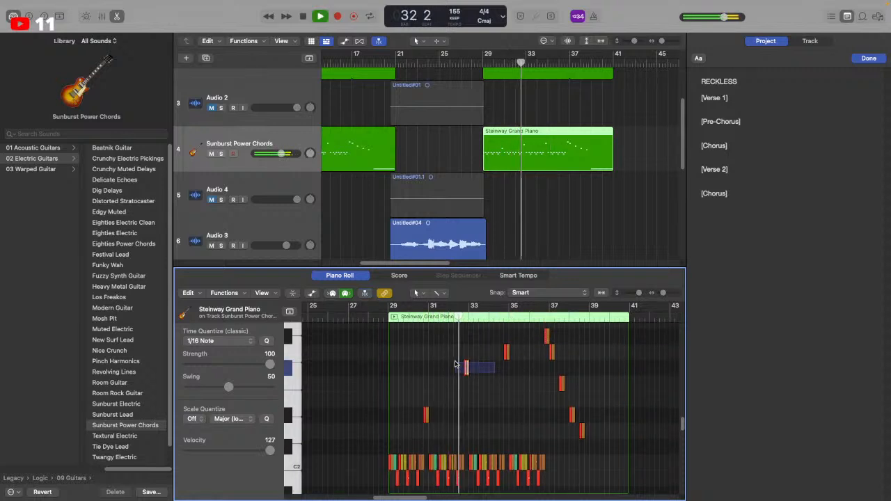
left_click(466, 368)
left_click_drag(466, 368, 467, 384)
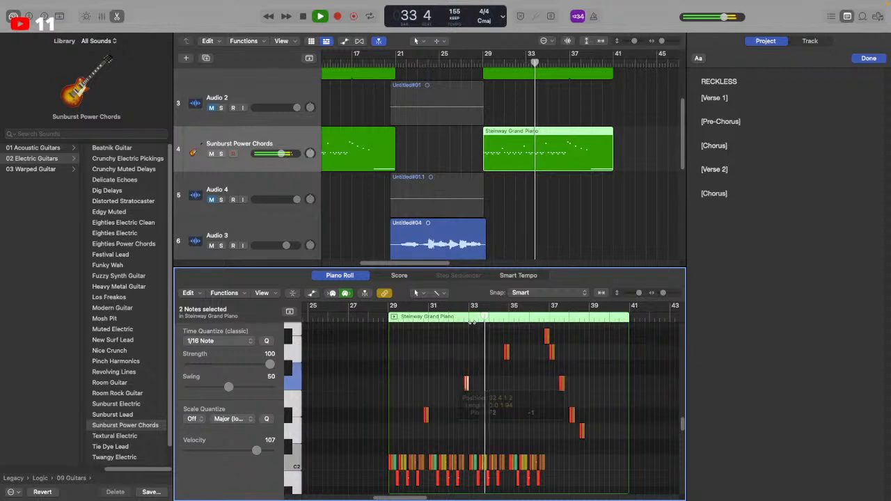
left_click(457, 318)
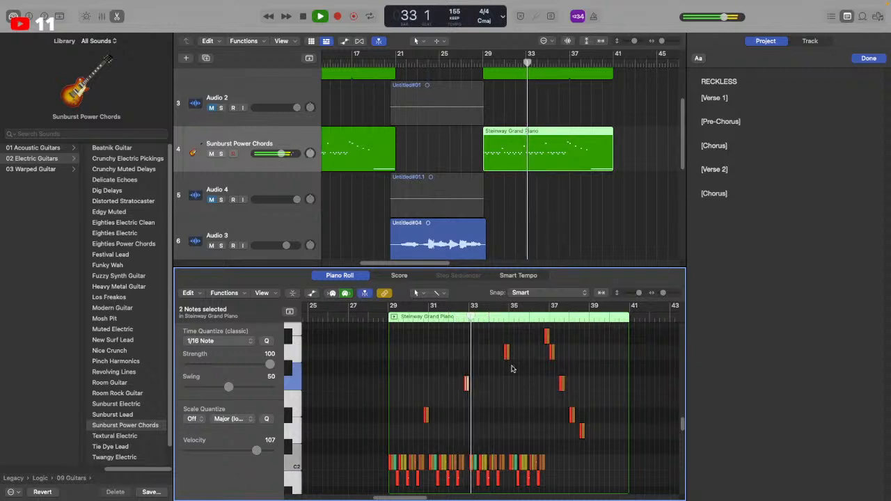
key("space")
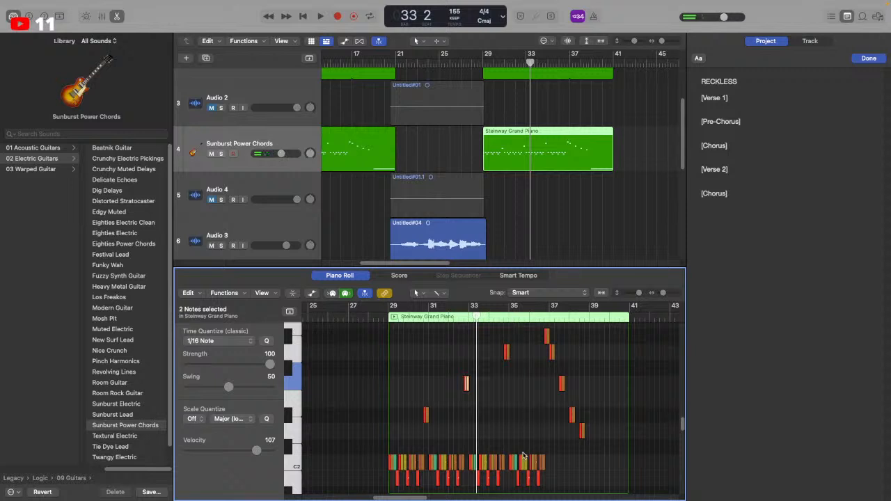
Delete the low repeated notes in bars 35 and 36 of the copied Sunburst Power Chords region
left_click_drag(515, 455, 555, 482)
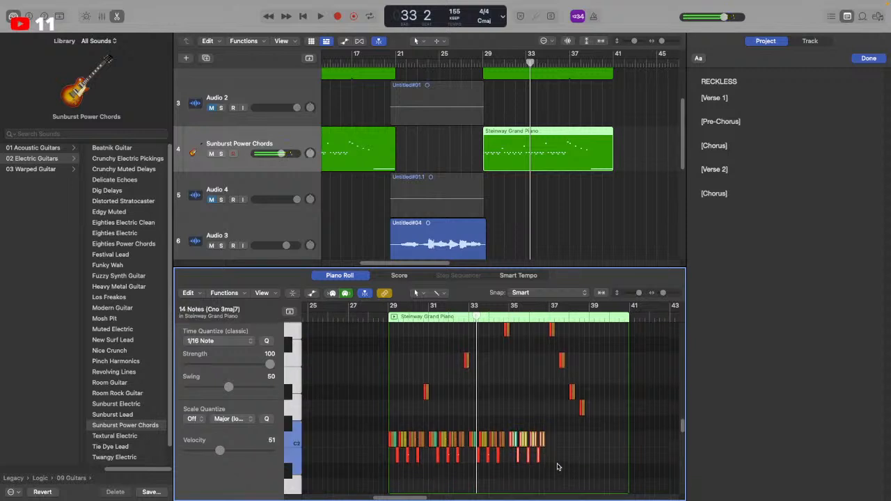
key("Delete")
scroll(530, 367, "up", 3)
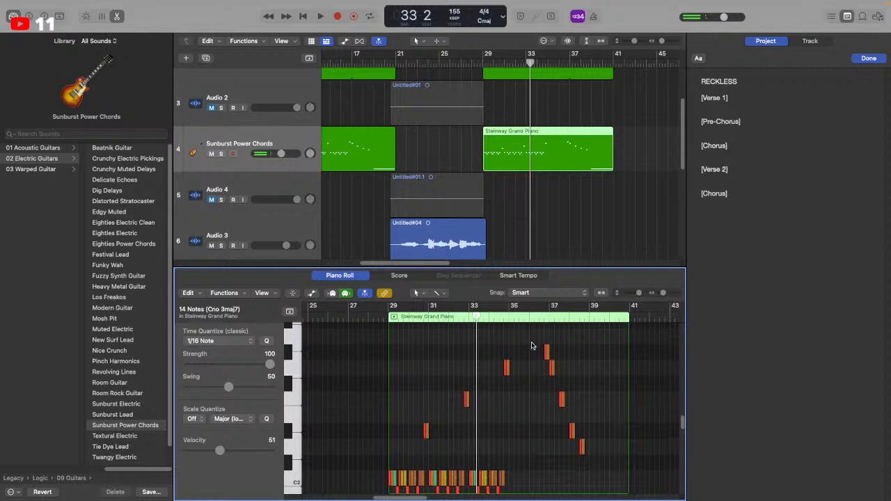
Move the closing descending notes and final sustained chord two bars earlier, replacing the note pair at the end of bar 34
left_click_drag(534, 351, 614, 475)
scroll(610, 472, "up", 10)
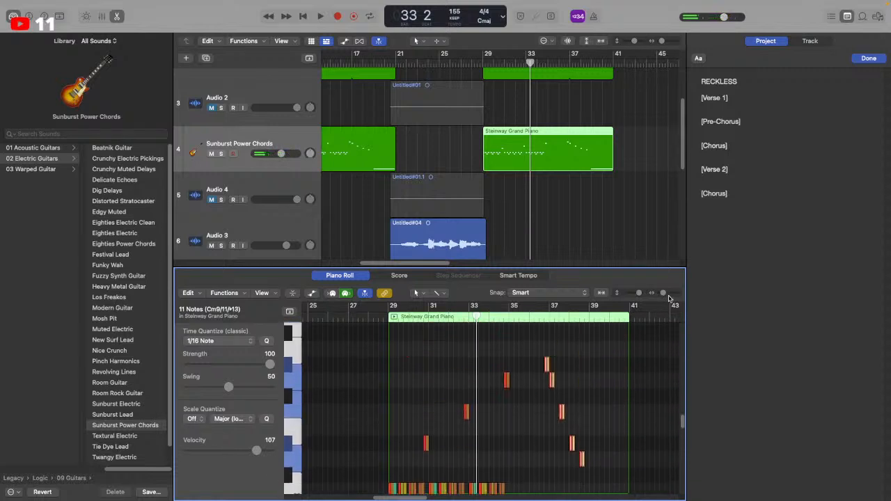
left_click_drag(664, 293, 668, 294)
scroll(559, 407, "right", 5)
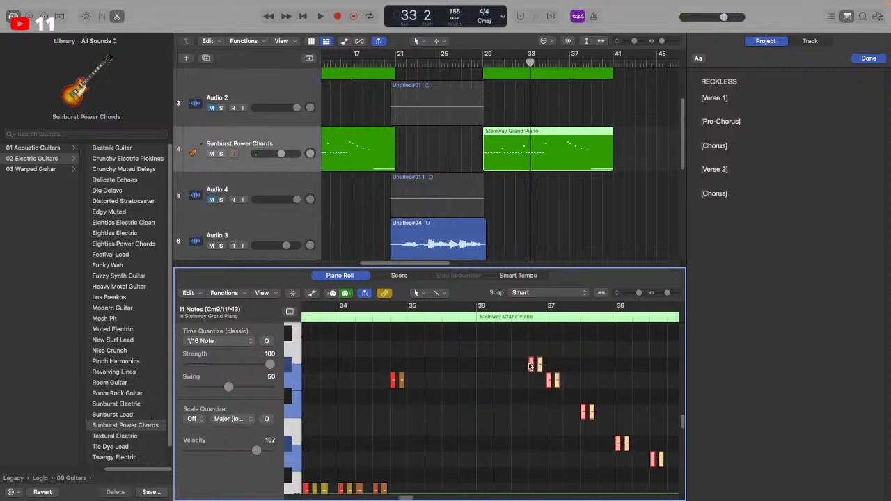
left_click_drag(529, 367, 403, 386)
Play the revised guitar part from about bar 29 and review its notes through the end of the region
key("space")
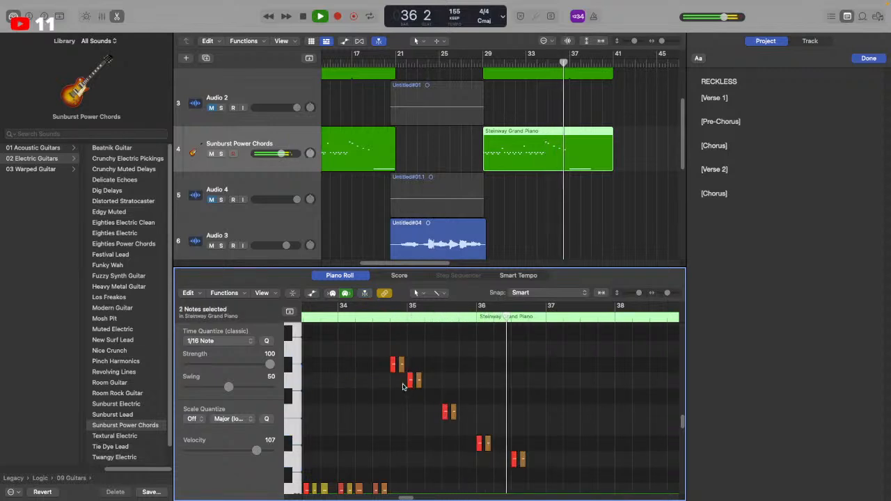
left_click(427, 311)
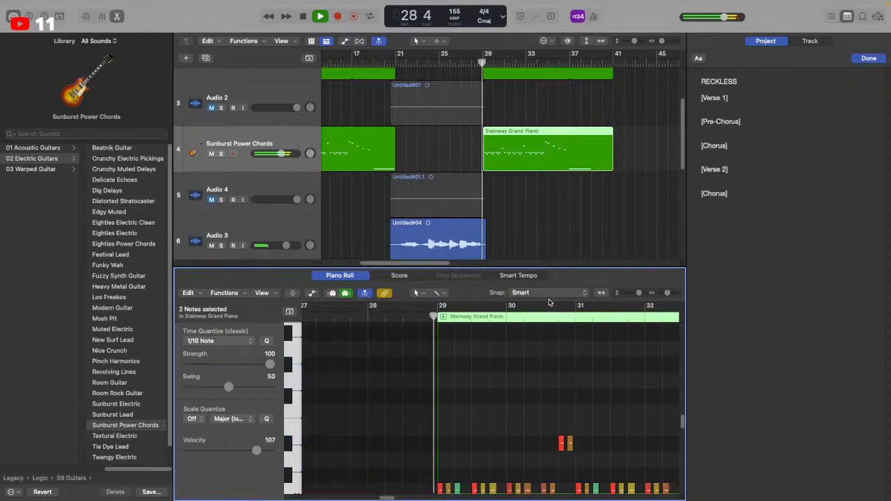
key("super+Left")
key("super+Left")
key("super+Left")
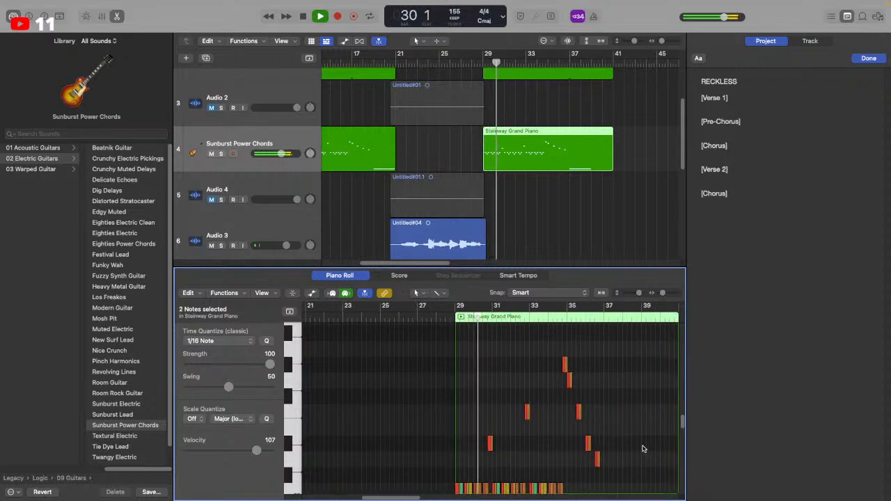
scroll(643, 454, "down", 3)
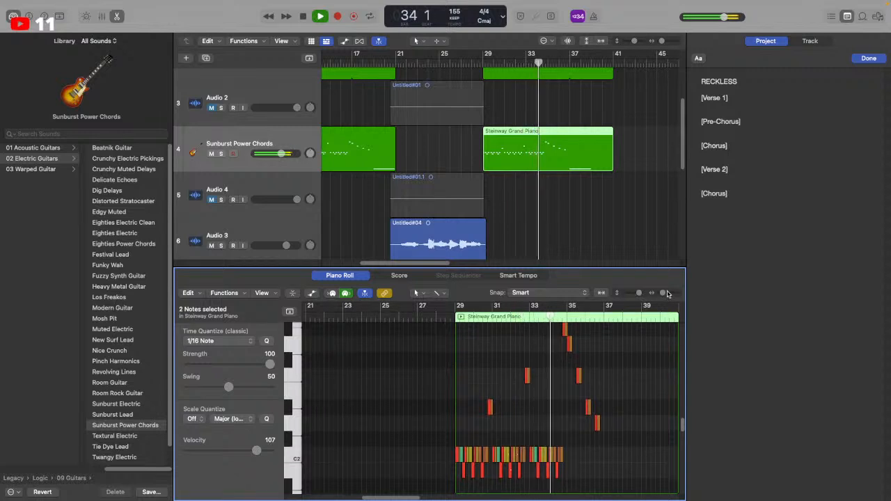
left_click_drag(662, 294, 667, 298)
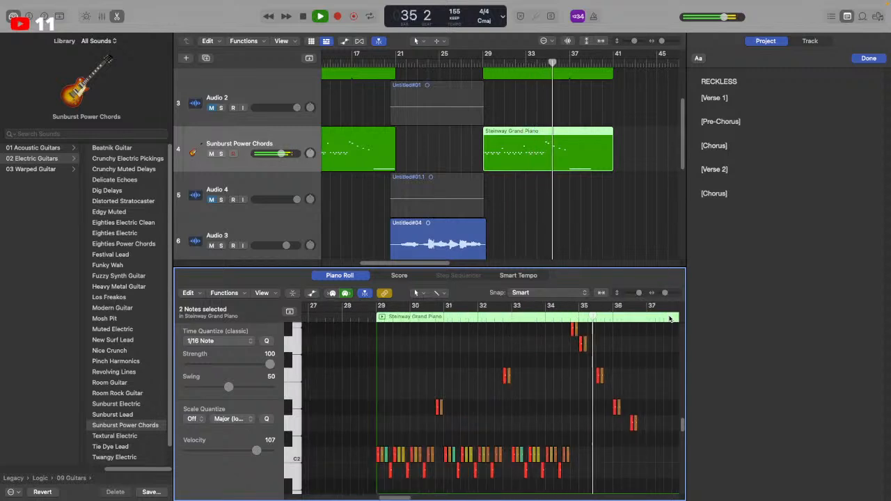
scroll(601, 416, "right", 5)
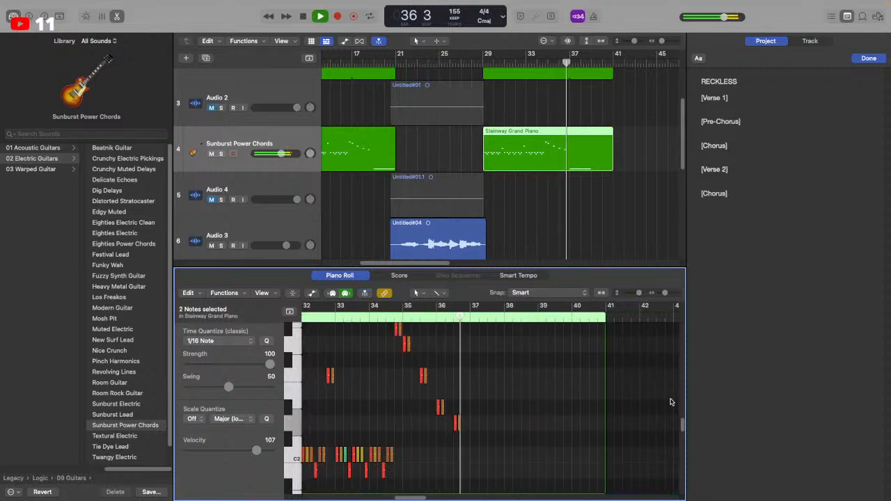
scroll(602, 416, "down", 2)
scroll(580, 424, "down", 3)
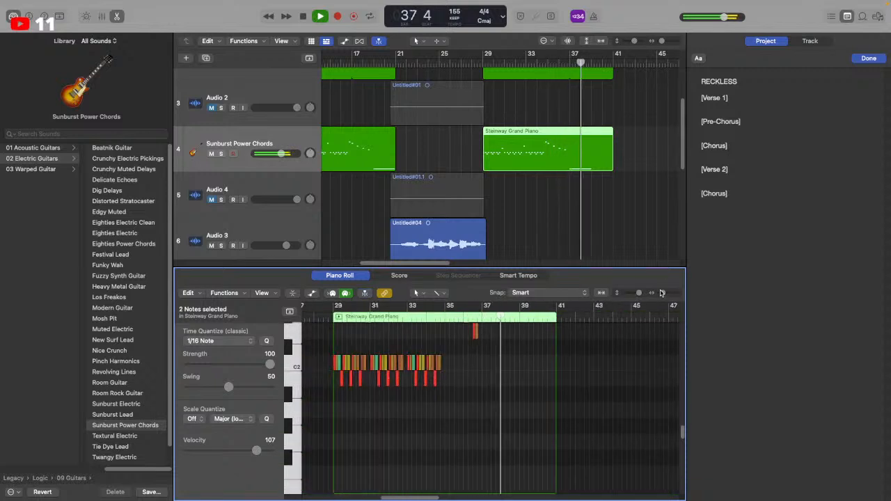
scroll(629, 248, "up", 3)
Shorten the copied Liverpool Bass and Sunburst Power Chords regions to end at bar 39
left_click(479, 64)
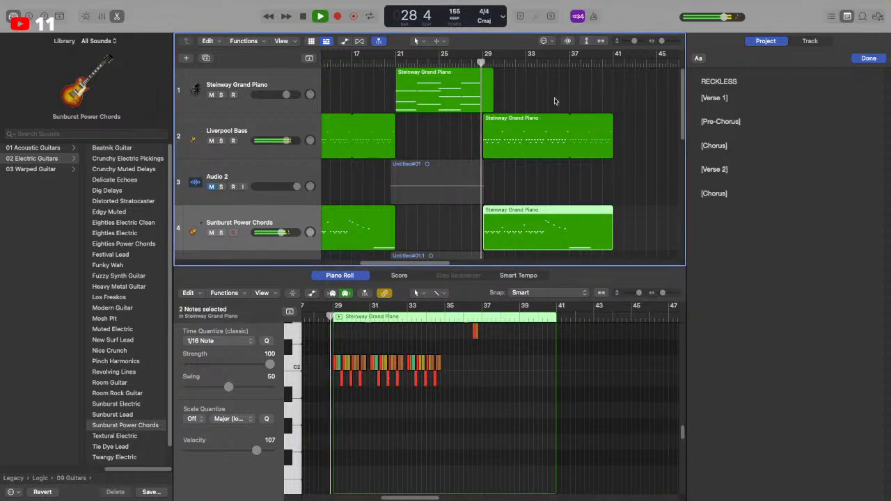
left_click_drag(596, 125, 574, 117)
left_click_drag(612, 248, 589, 248)
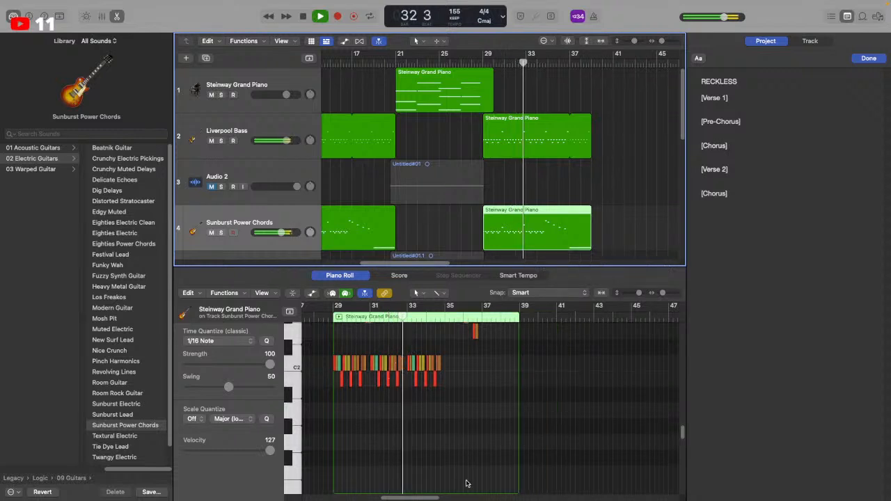
Lower the guitar note pair at the end of bar 34 by one semitone and play the passage back
scroll(471, 478, "up", 4)
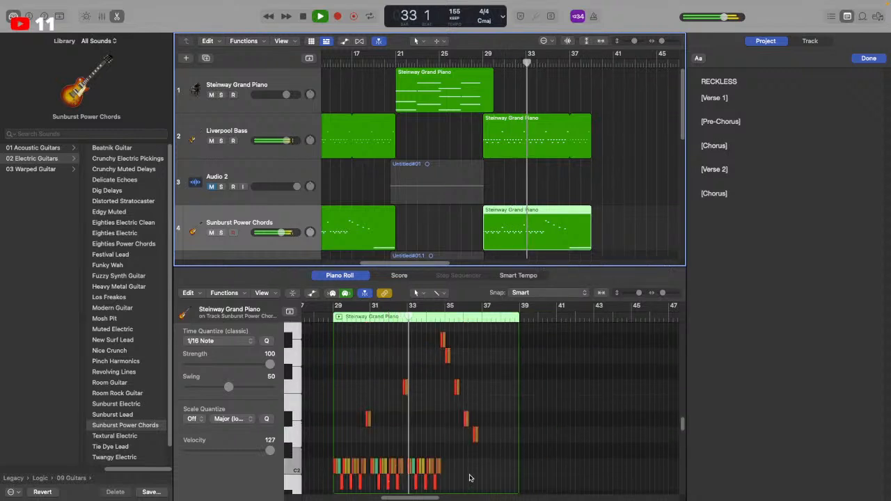
left_click(672, 293)
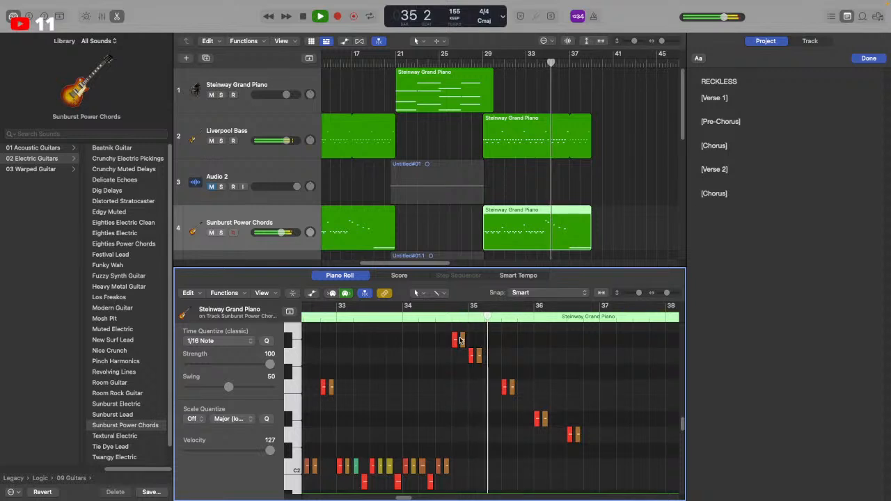
key("space")
left_click_drag(457, 343, 457, 357)
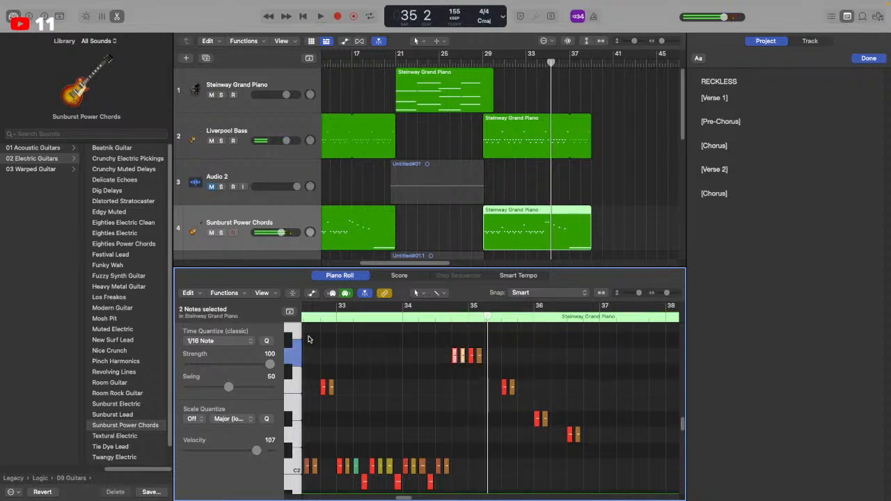
left_click(542, 356)
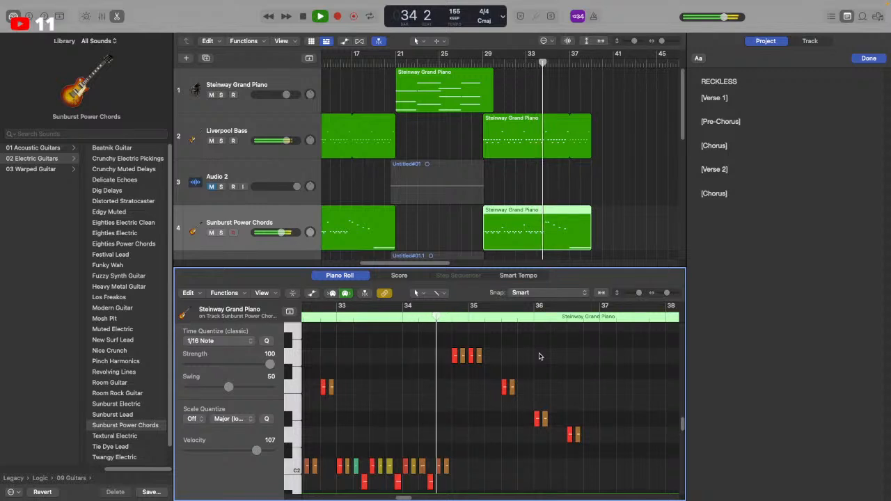
key("space")
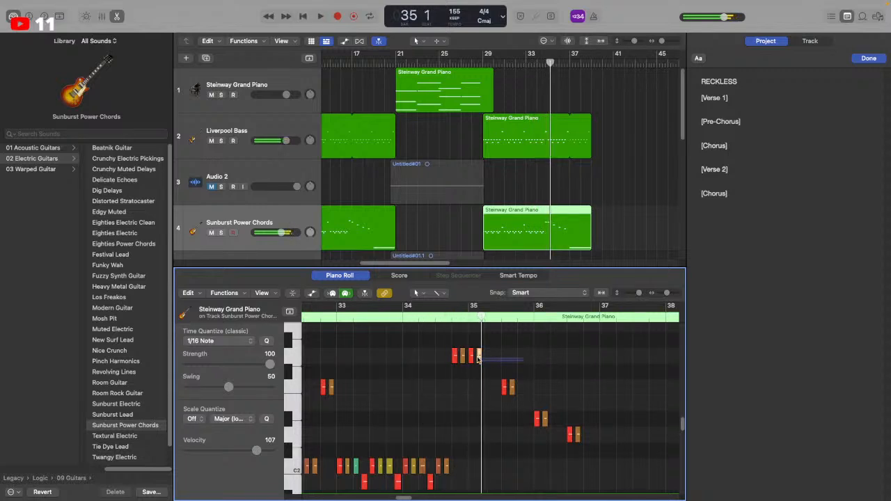
Raise the guitar note pair at the start of bar 35 by one semitone and play it from the middle of bar 34
left_click_drag(471, 359, 468, 341)
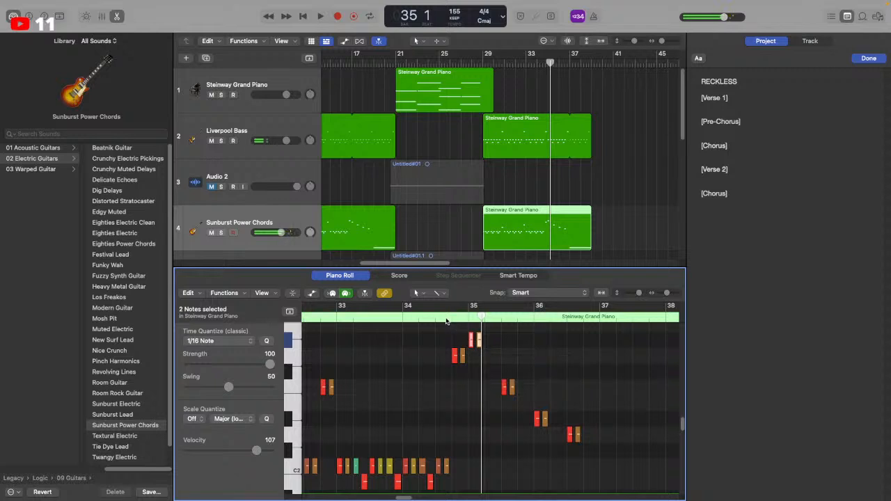
left_click(447, 321)
key("space")
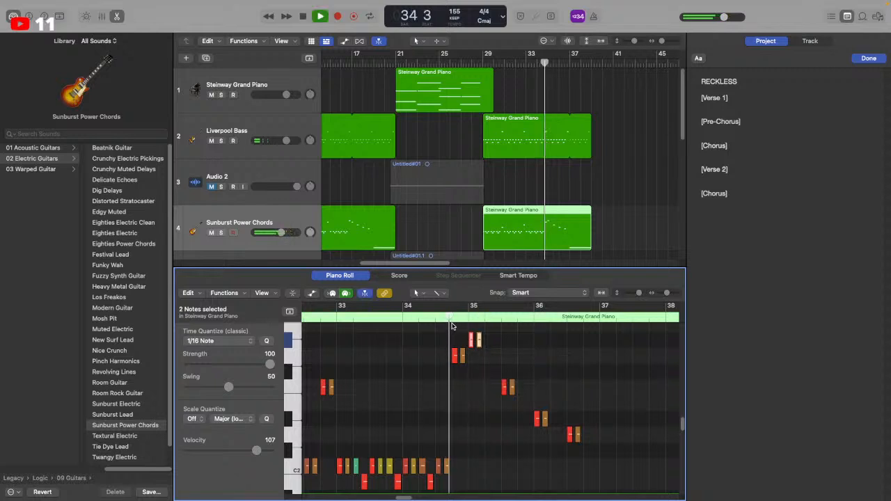
key("space")
Raise the guitar note pair in the middle of bar 35 by two semitones and replay the passage into bar 36
left_click(527, 394)
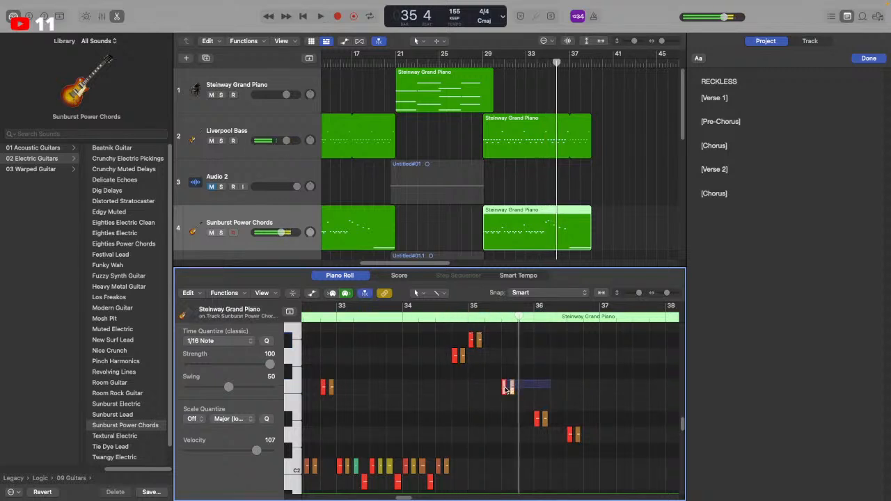
left_click_drag(506, 388, 509, 356)
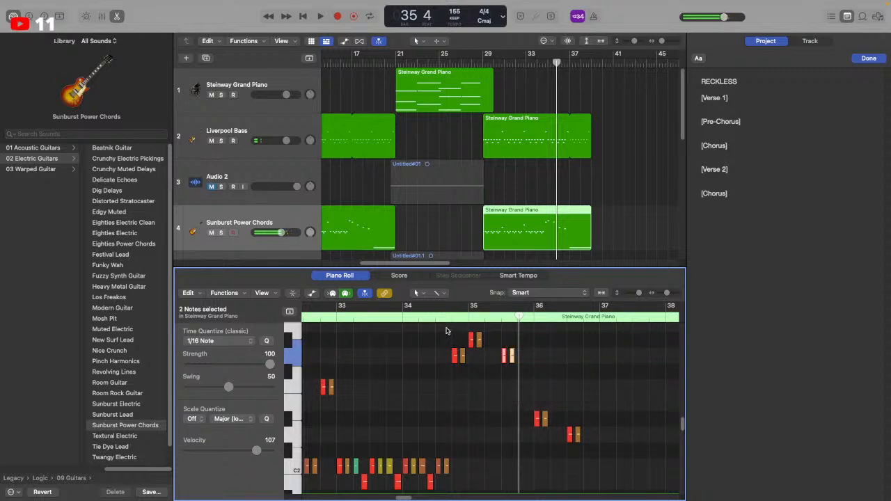
left_click(445, 322)
key("space")
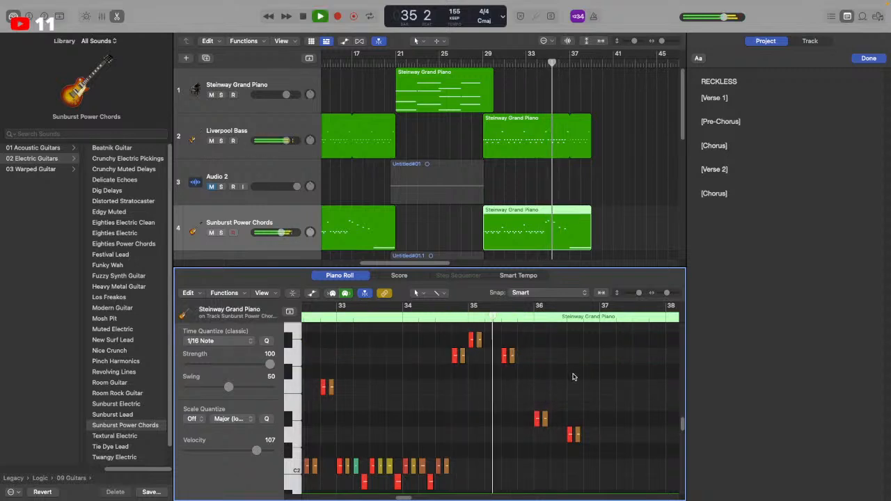
key("space")
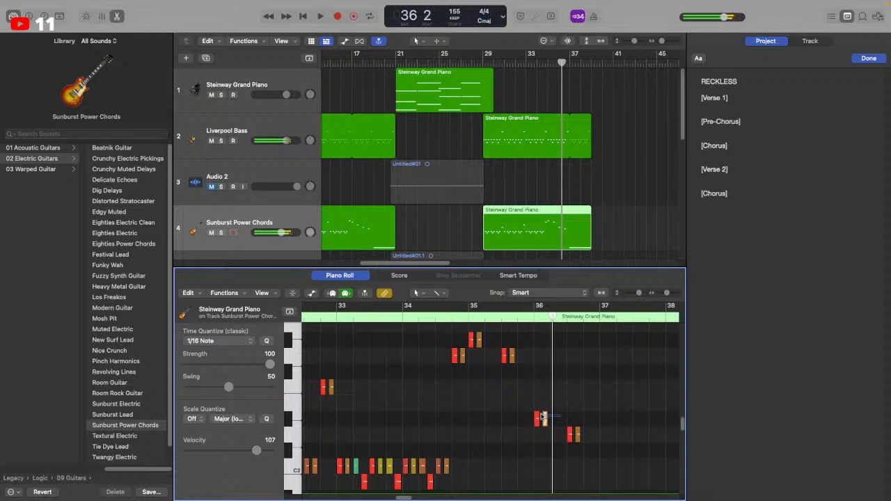
Raise the guitar note pair at the start of bar 36 by two semitones to F2 and play the passage into bar 37
left_click_drag(536, 419, 534, 384)
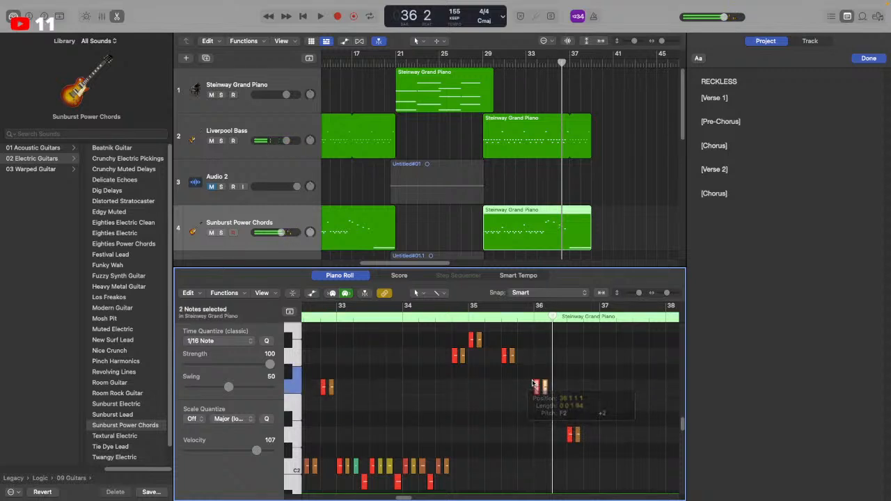
left_click(570, 438)
left_click(449, 317)
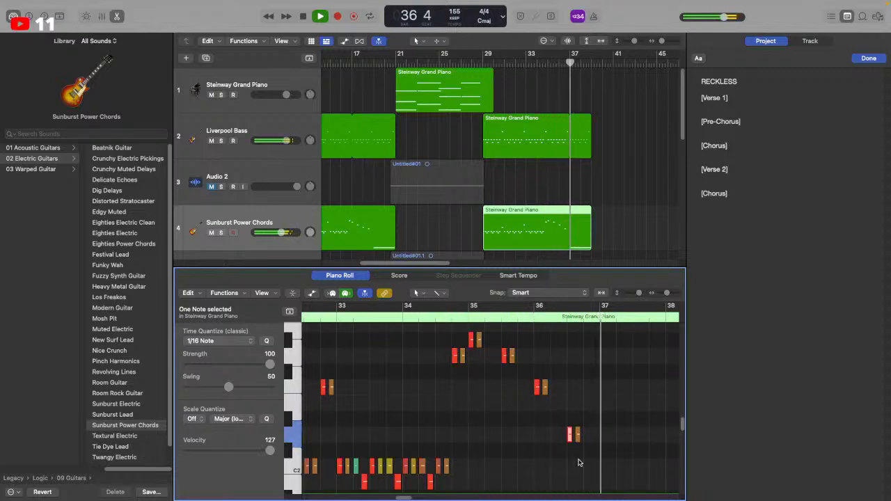
left_click(597, 446)
key("space")
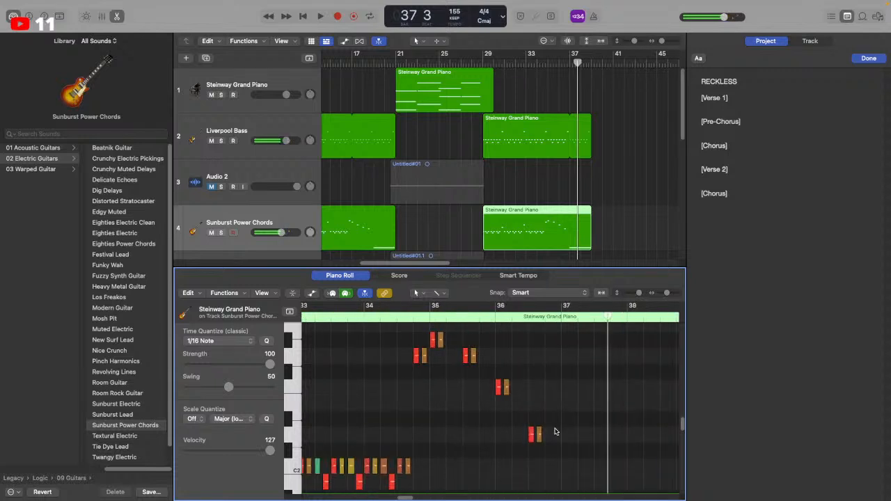
Raise the first note of the guitar pair in the middle of bar 36 by one semitone and play back the ending
left_click_drag(531, 439, 530, 418)
scroll(530, 418, "left", 5)
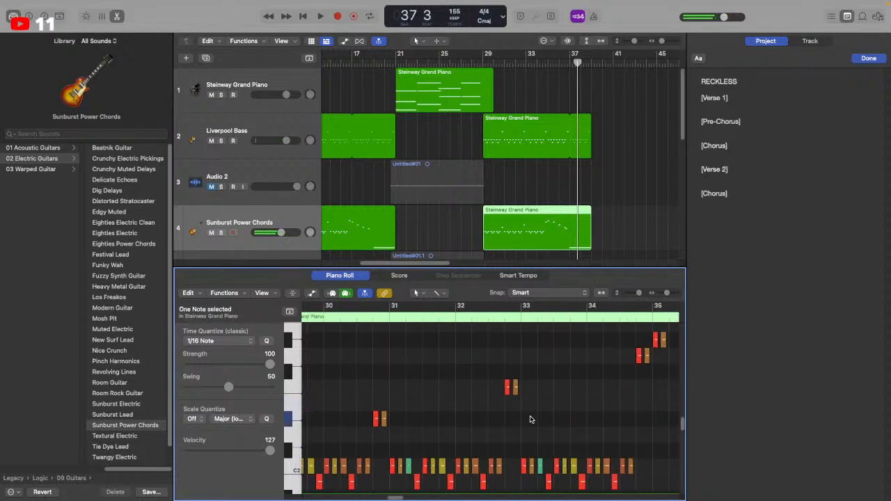
left_click(632, 321)
key("space")
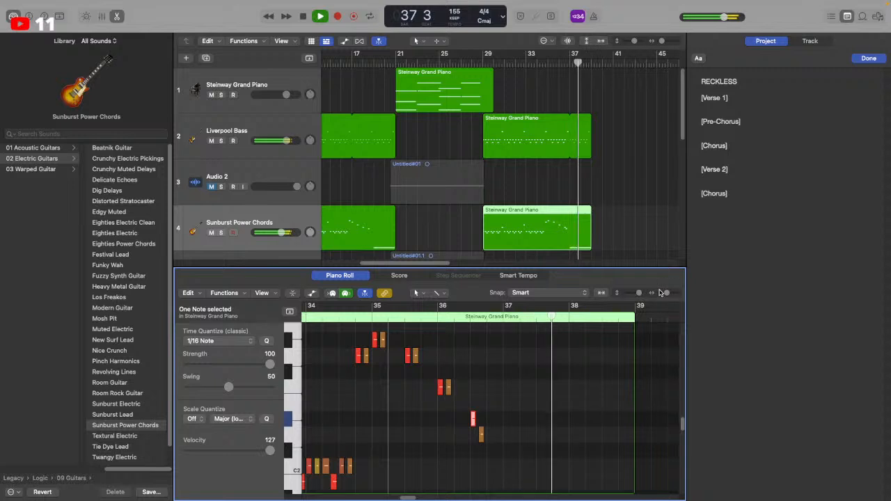
left_click_drag(660, 292, 655, 273)
scroll(510, 77, "left", 2)
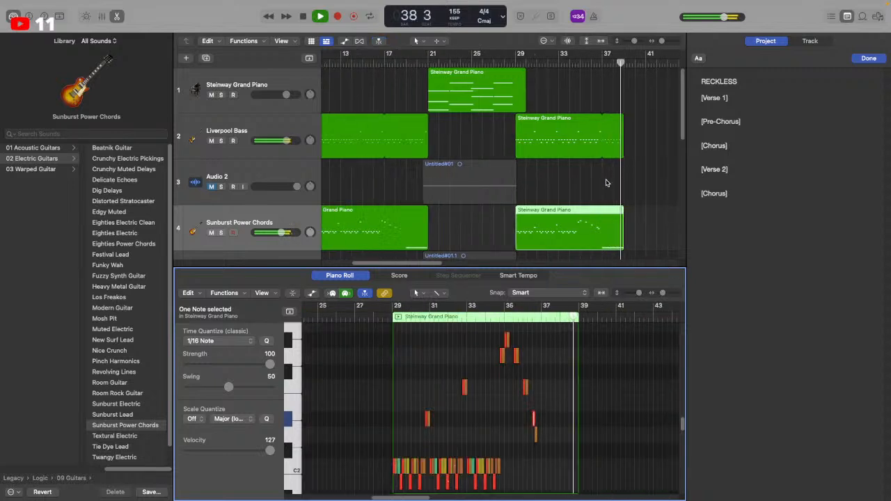
Play the section from bar 29 and move the SoCal drummer region on the Retro Rock track to start at bar 29
left_click(505, 66)
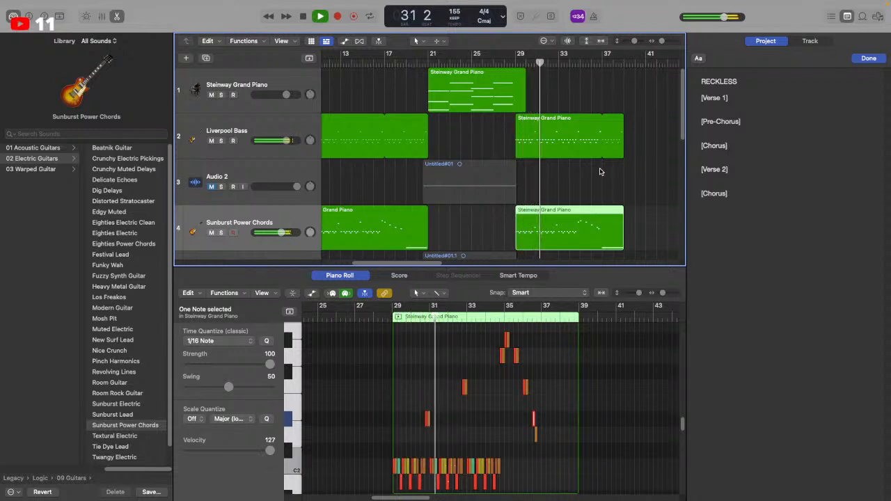
scroll(600, 171, "down", 2)
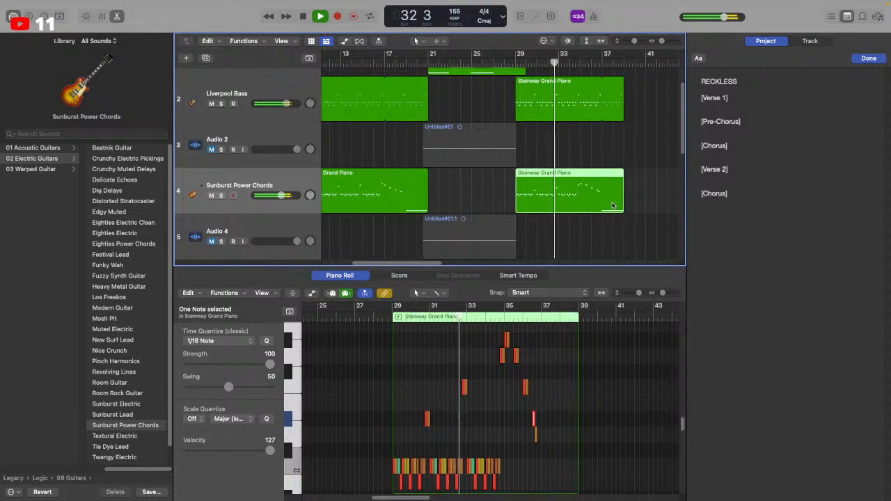
scroll(603, 195, "down", 4)
scroll(606, 229, "down", 2)
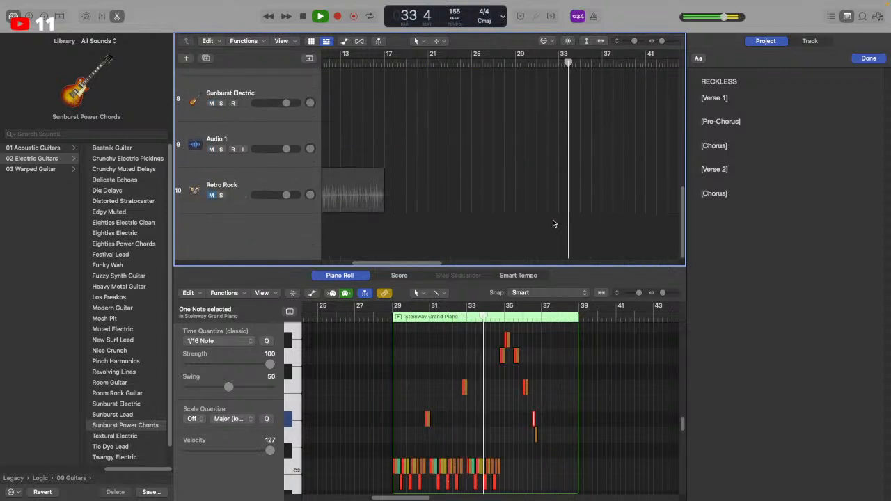
left_click_drag(355, 246, 759, 259)
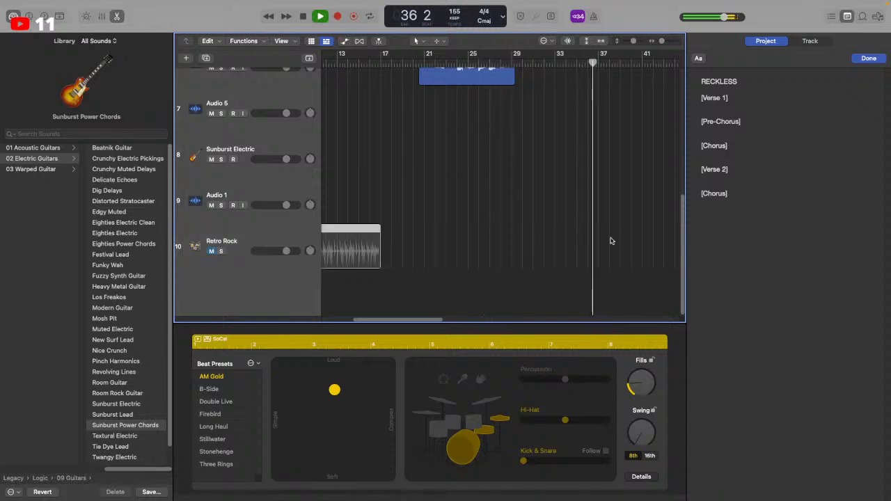
left_click_drag(380, 252, 571, 249)
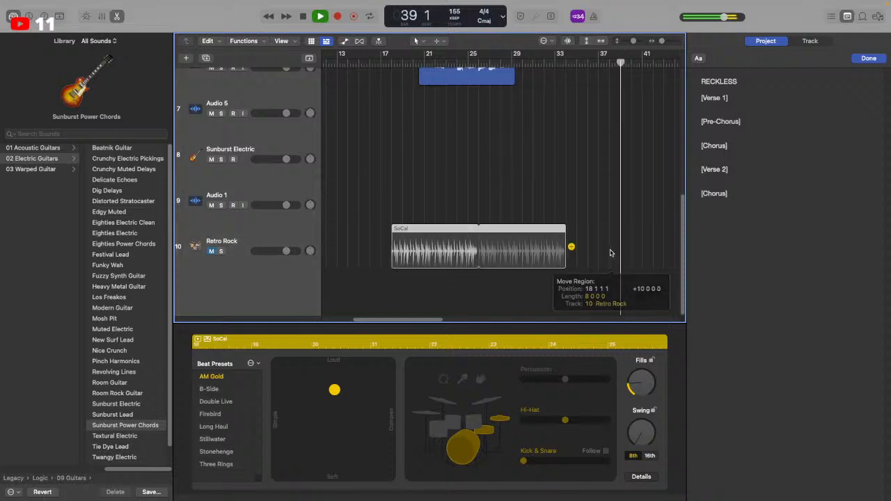
left_click_drag(442, 255, 561, 255)
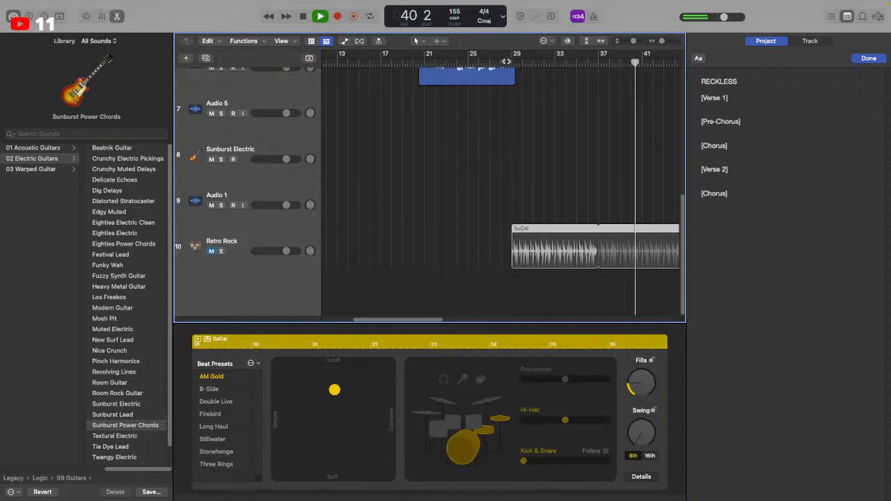
Unmute the Retro Rock track, listen from bar 29 and shorten its SoCal drummer region to end at bar 37
left_click(209, 252)
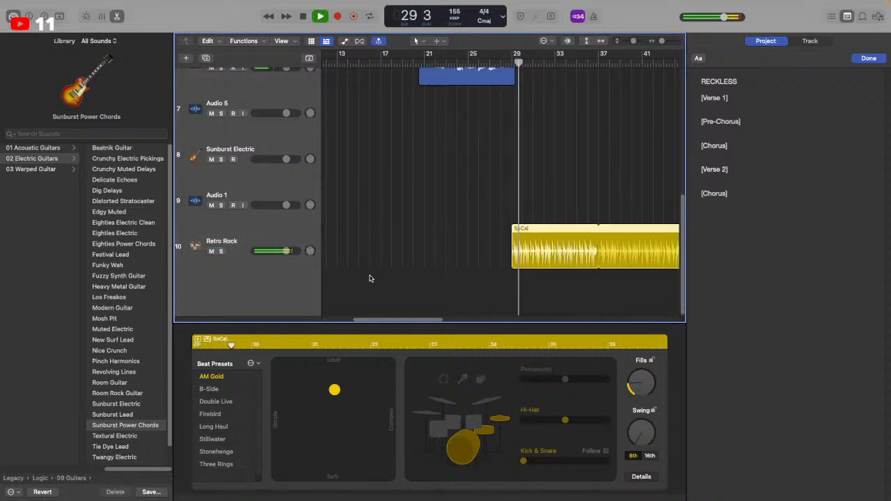
scroll(552, 113, "up", 1)
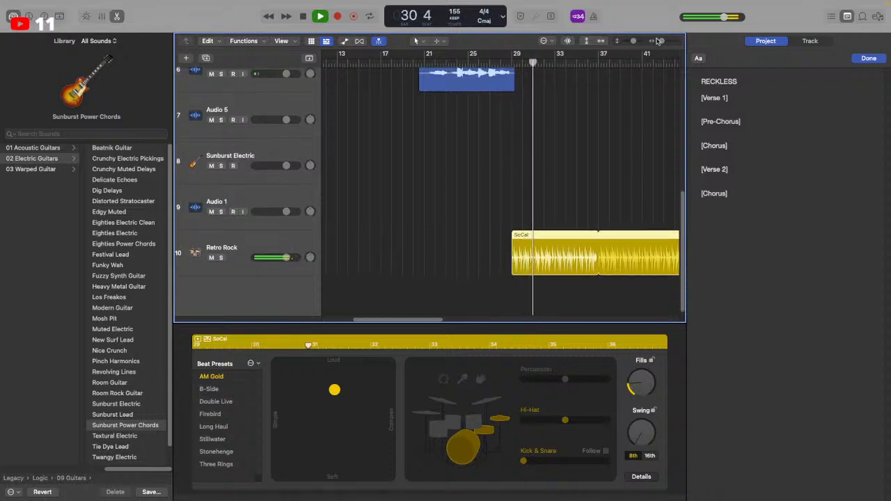
key("super+Left")
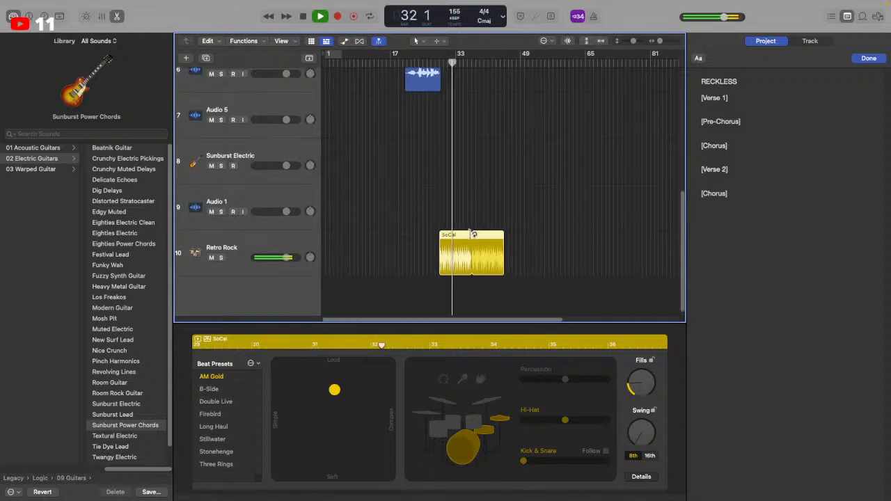
scroll(473, 251, "up", 5)
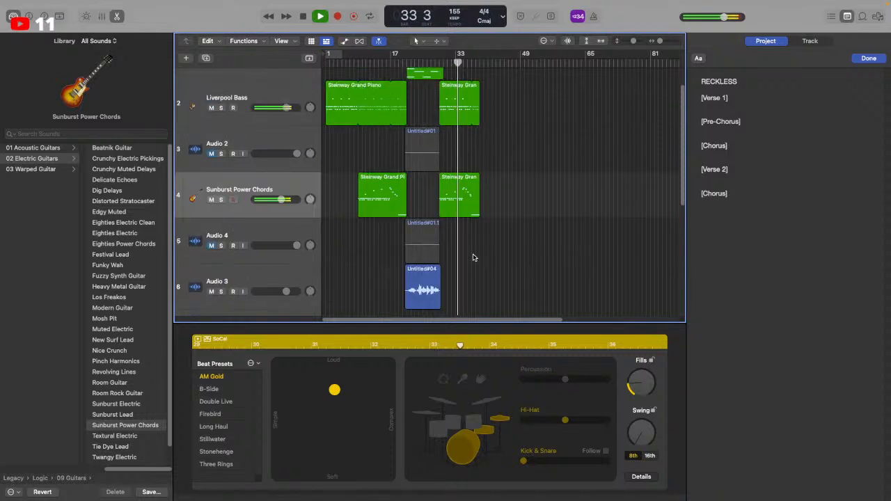
scroll(476, 261, "down", 5)
scroll(480, 263, "up", 3)
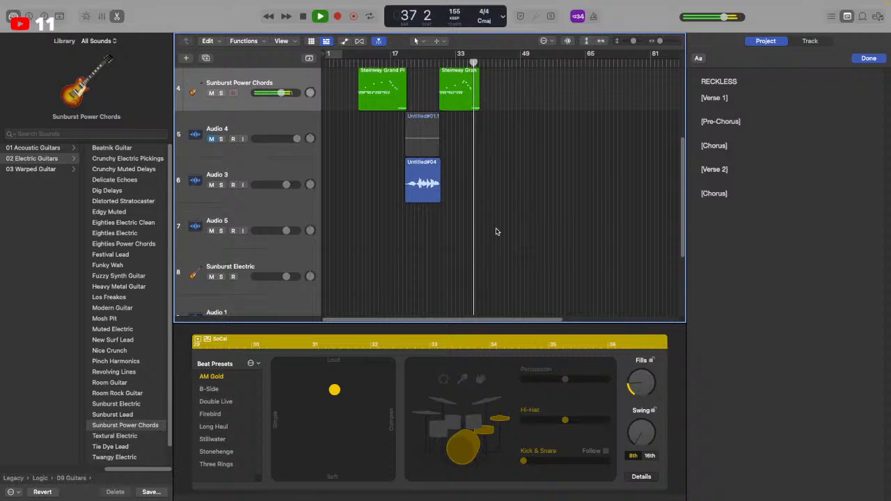
scroll(497, 231, "down", 3)
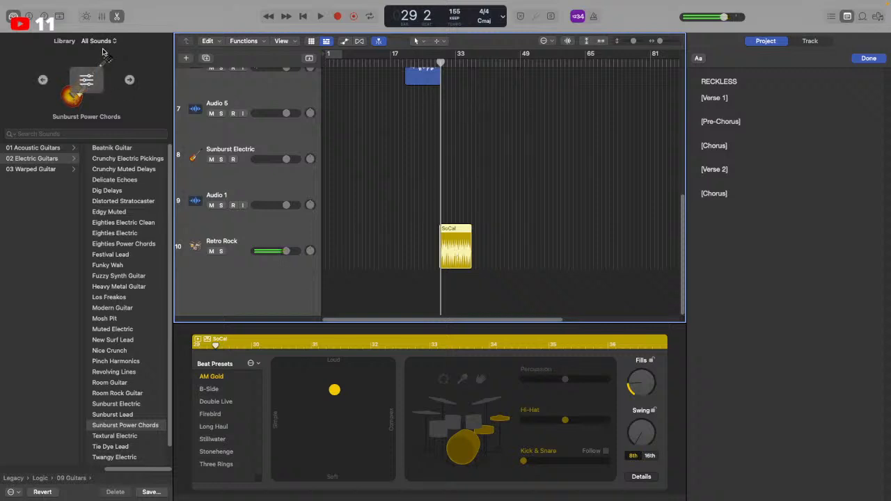
left_click(86, 16)
left_click(102, 16)
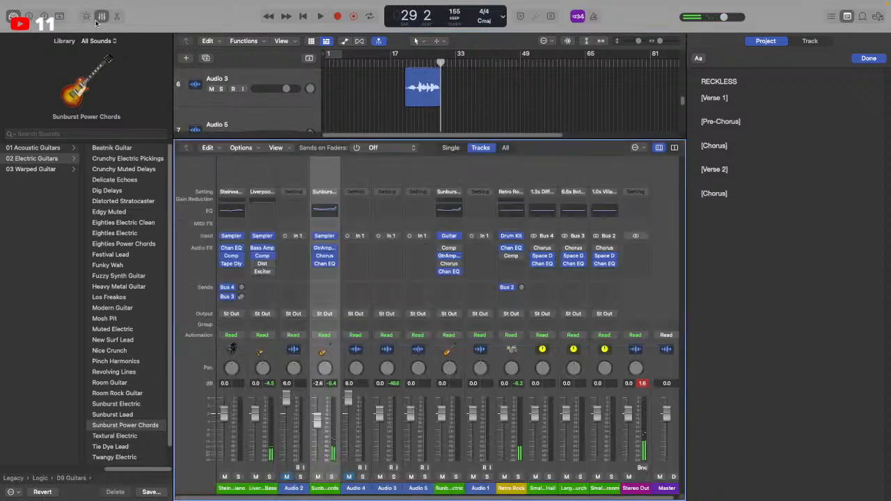
left_click(101, 16)
left_click(117, 16)
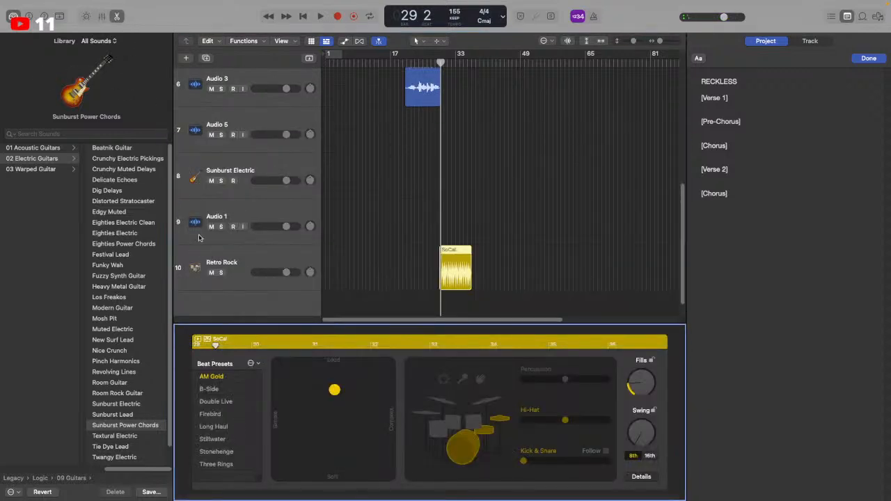
Apply the B-Side beat preset to the SoCal drummer region and switch the track's drum kit to Roots while auditioning it
left_click(209, 390)
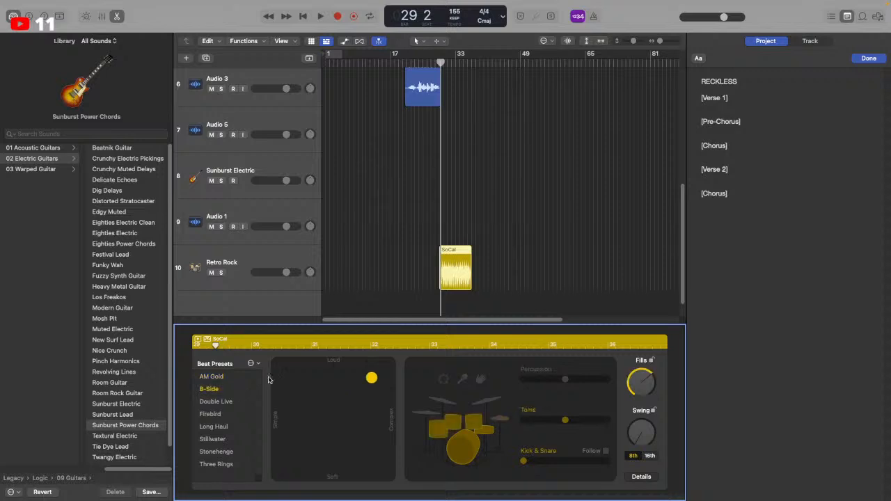
left_click(271, 280)
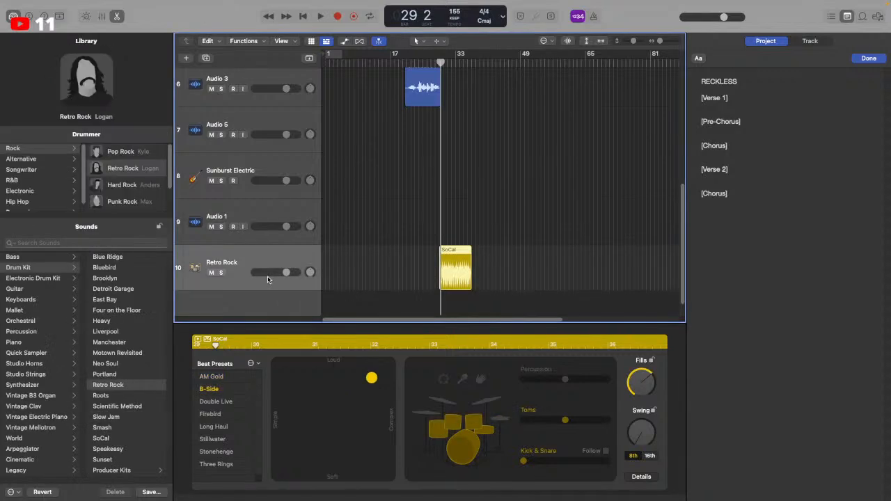
key("space")
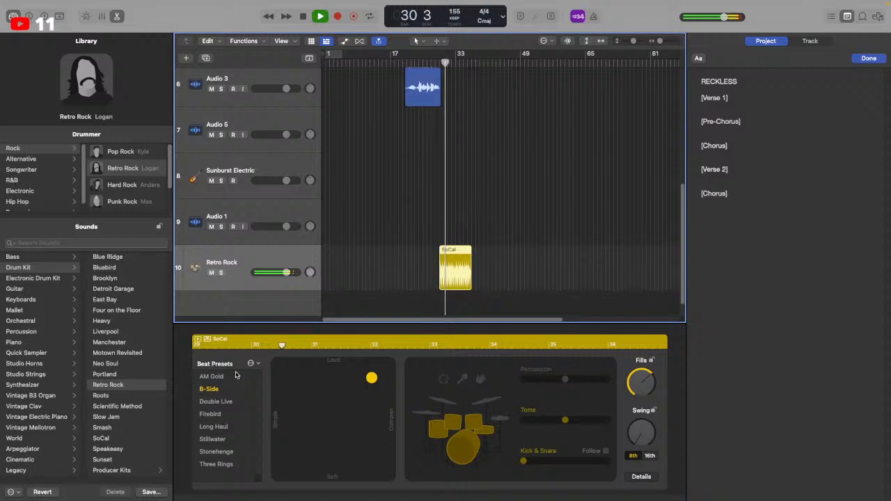
left_click(105, 396)
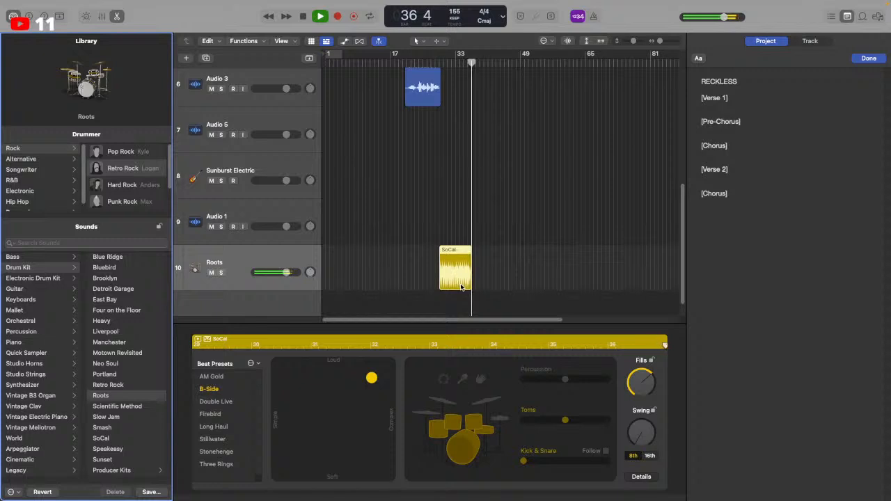
key("space")
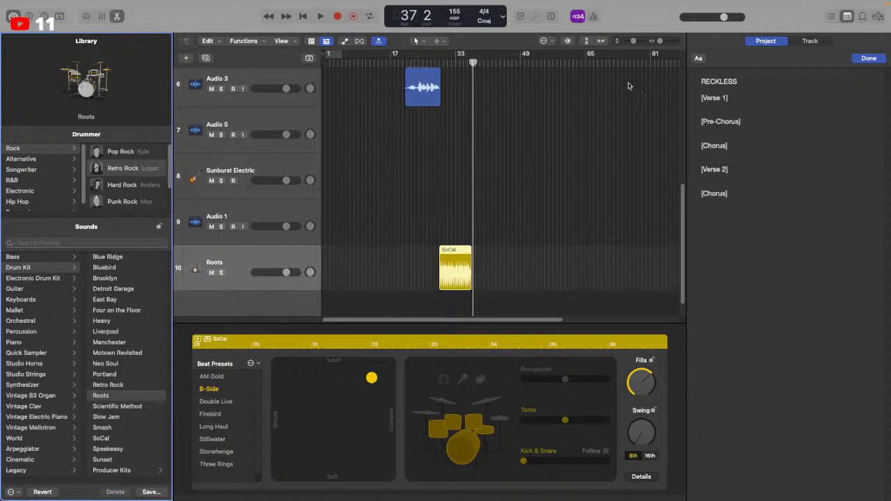
Play the section from bar 29 with the Roots drums and mute the Audio 3 track
left_click_drag(432, 63, 441, 65)
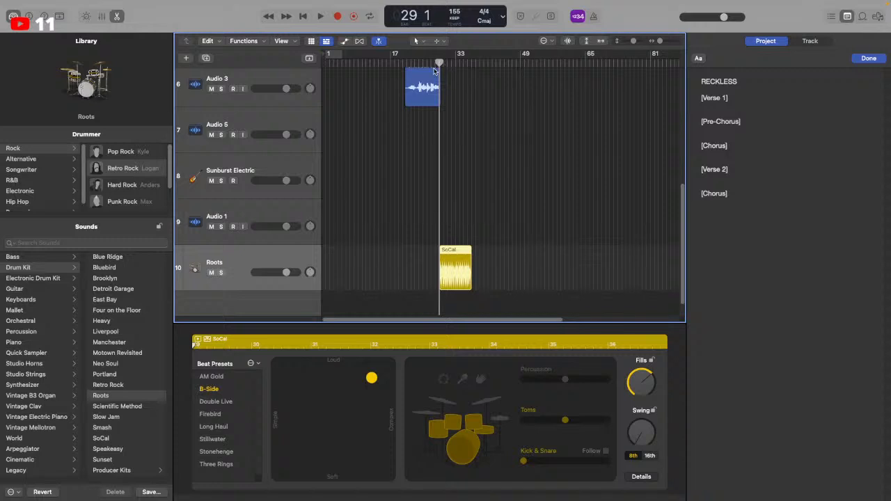
key("space")
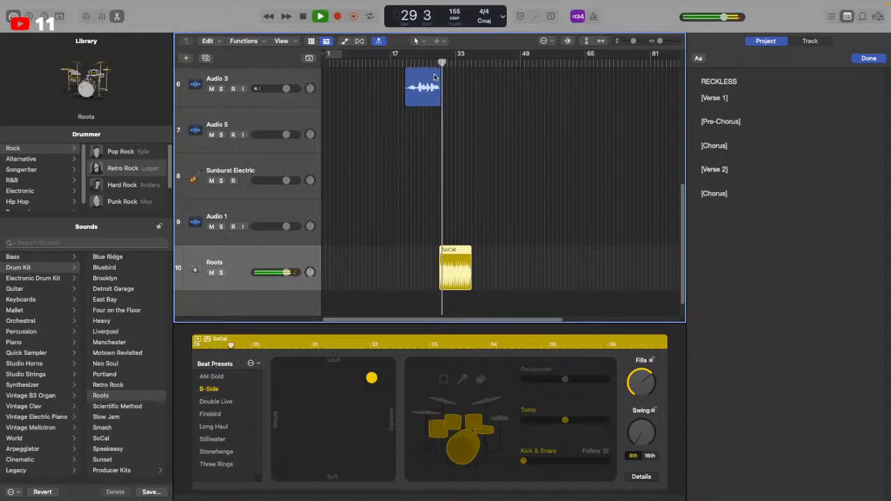
scroll(463, 244, "up", 5)
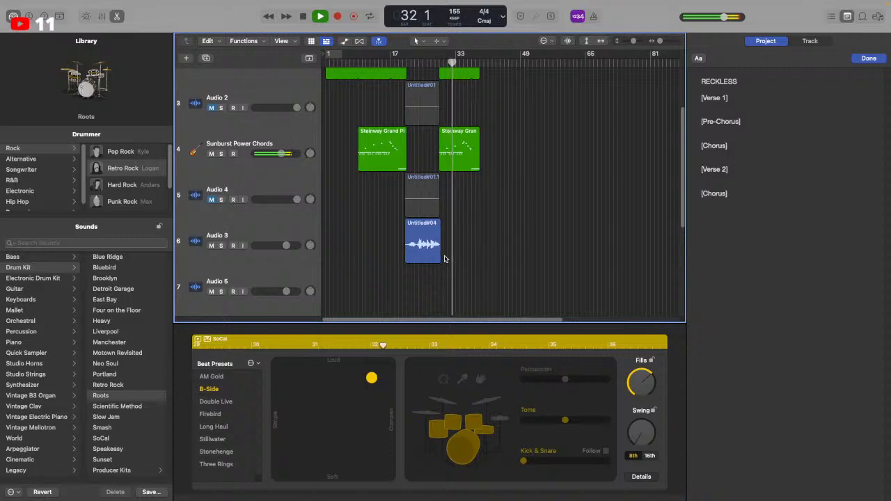
scroll(443, 201, "up", 3)
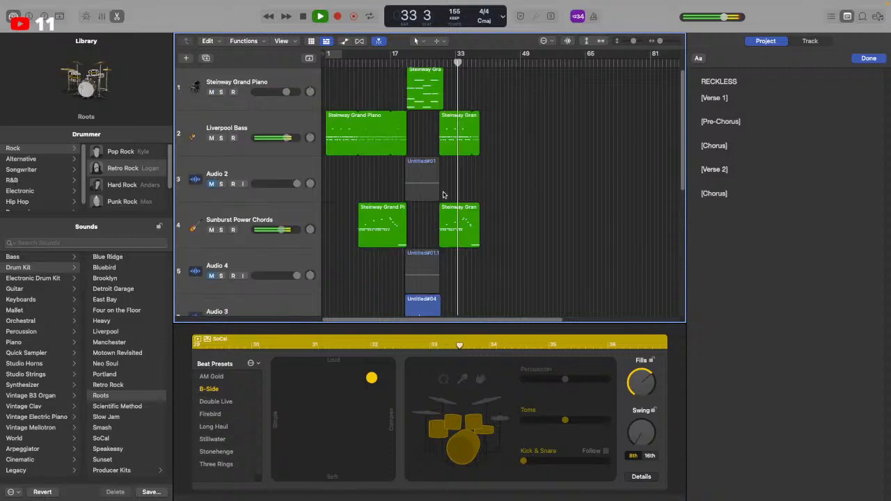
scroll(443, 198, "down", 4)
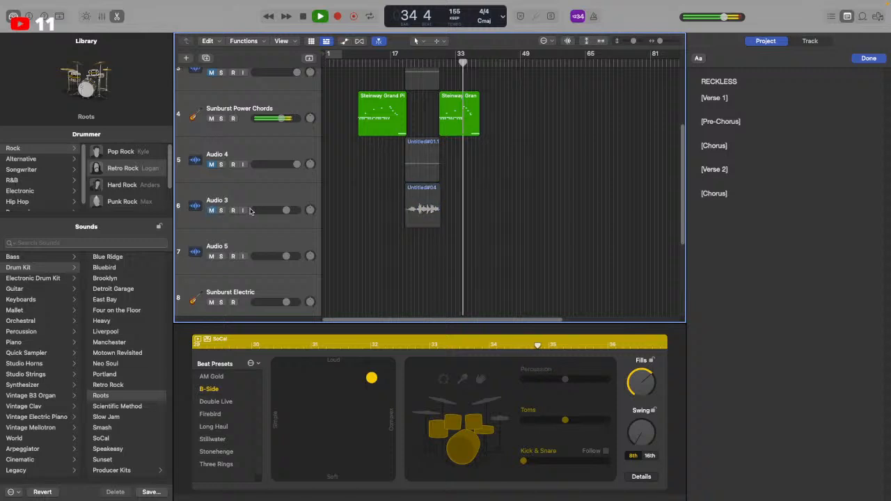
scroll(470, 244, "up", 3)
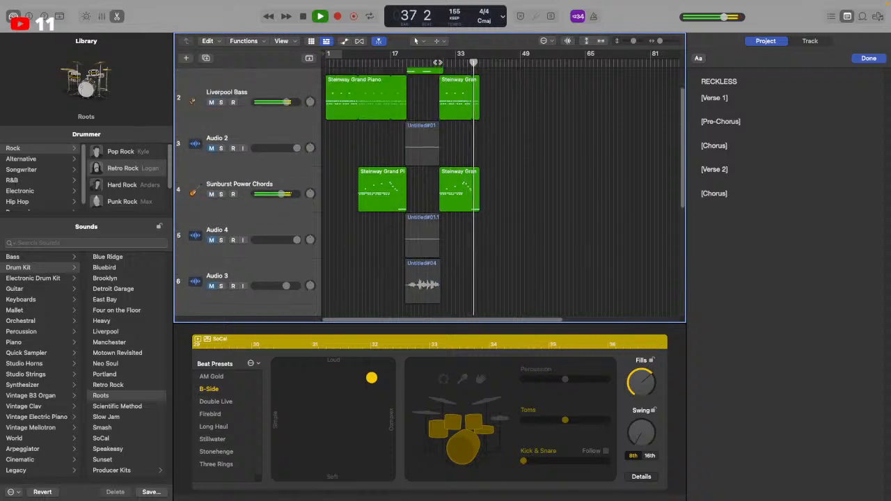
Replay the start of the section from bar 29, stop playback and deselect the drummer region
left_click(438, 62)
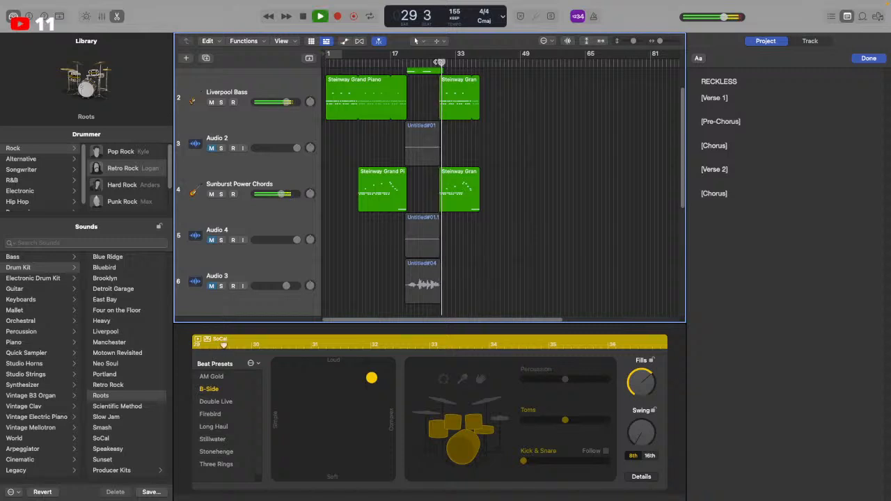
key("space")
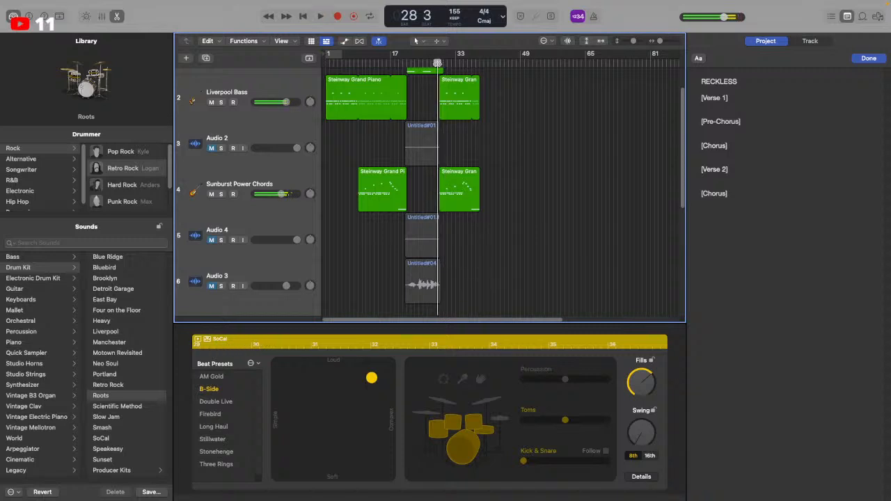
left_click(439, 62)
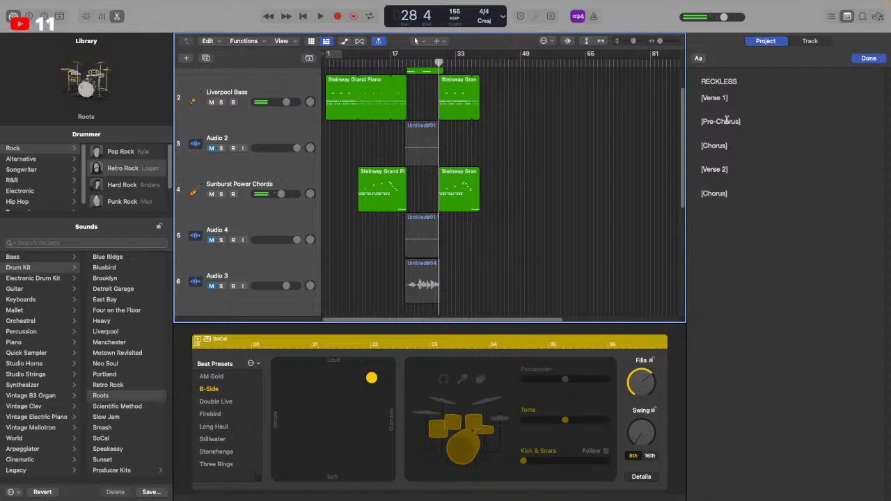
left_click_drag(537, 165, 503, 163)
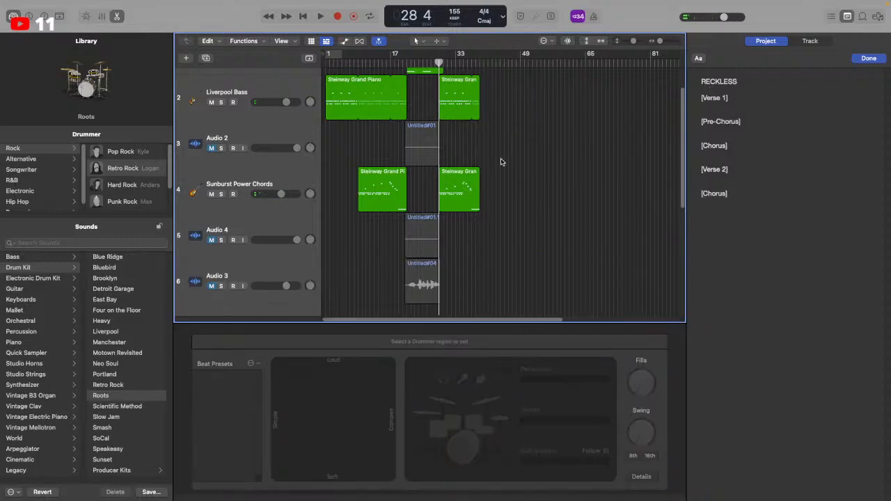
Select the bass and power-chord regions starting at bar 29 and insert an empty line under [Chorus] in the project notes
left_click_drag(512, 206, 459, 115)
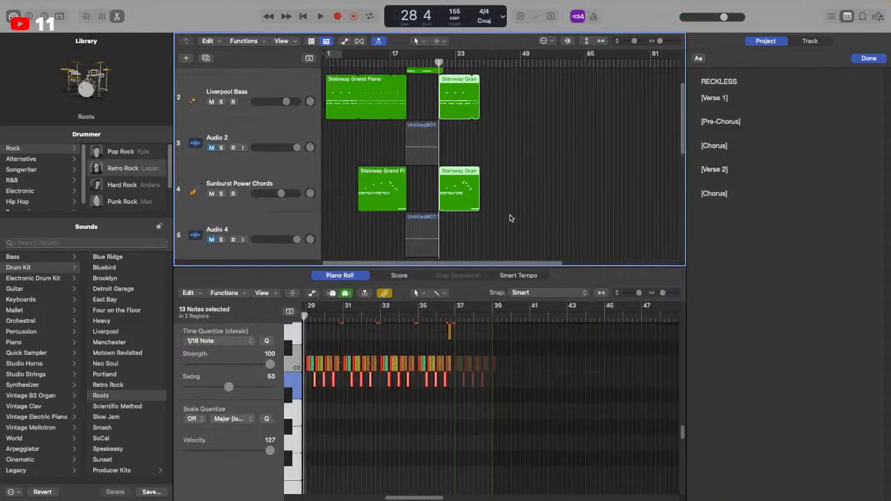
scroll(509, 215, "down", 5)
scroll(510, 218, "up", 5)
left_click(704, 122)
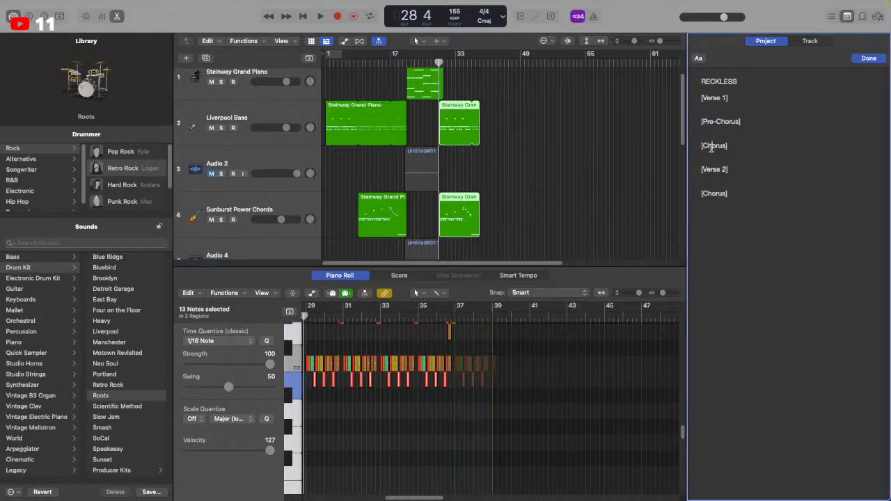
key("Return")
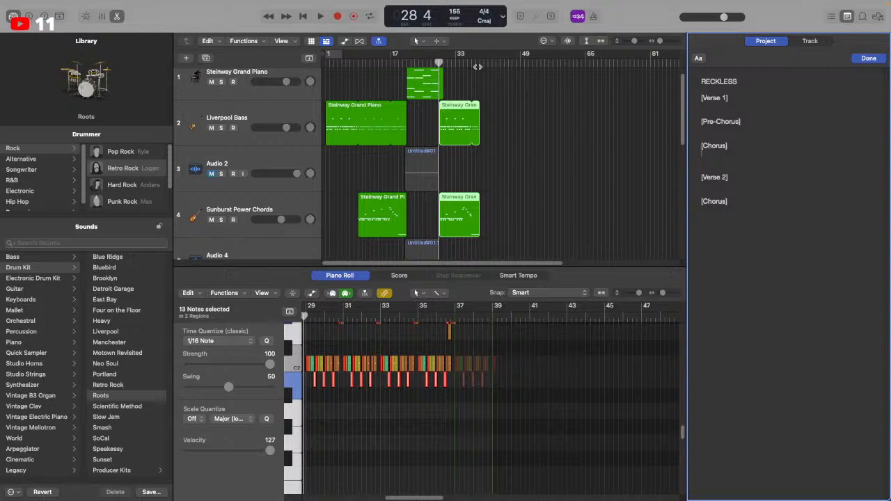
Play the end of the bass and power-chord section around bar 35, replay it from bar 29 and stop near bar 38
left_click_drag(478, 66, 466, 63)
key("space")
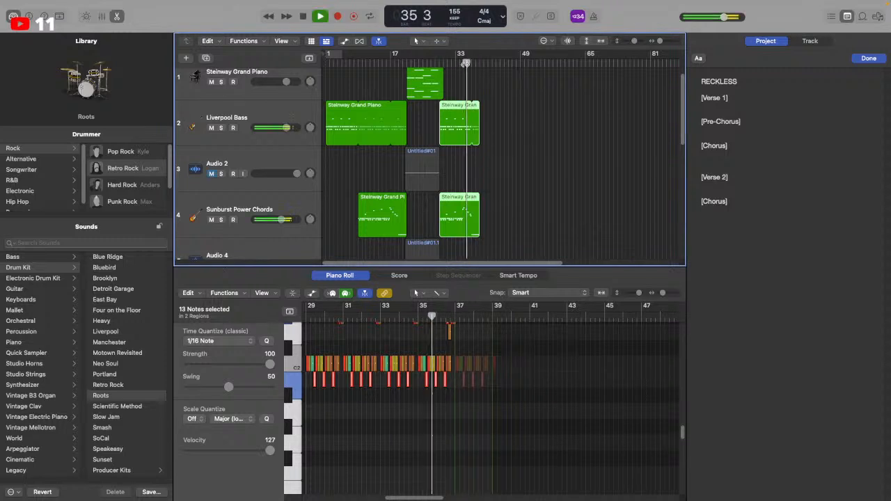
left_click(462, 63)
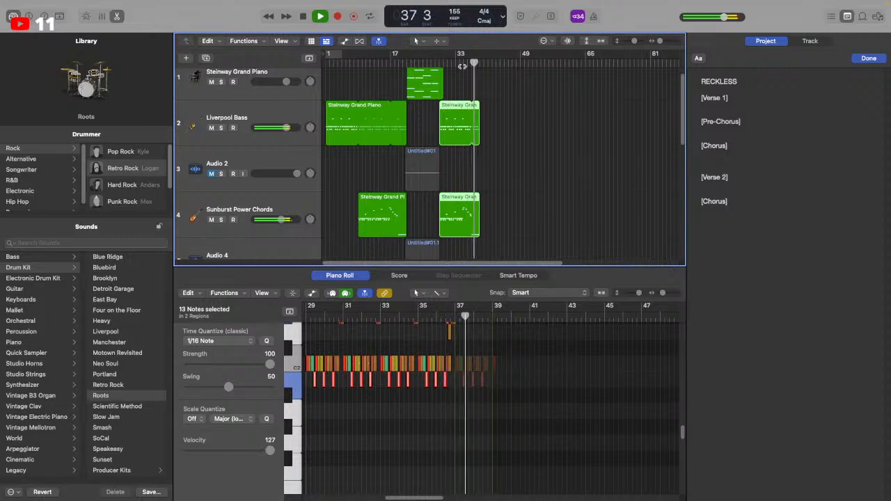
left_click(440, 63)
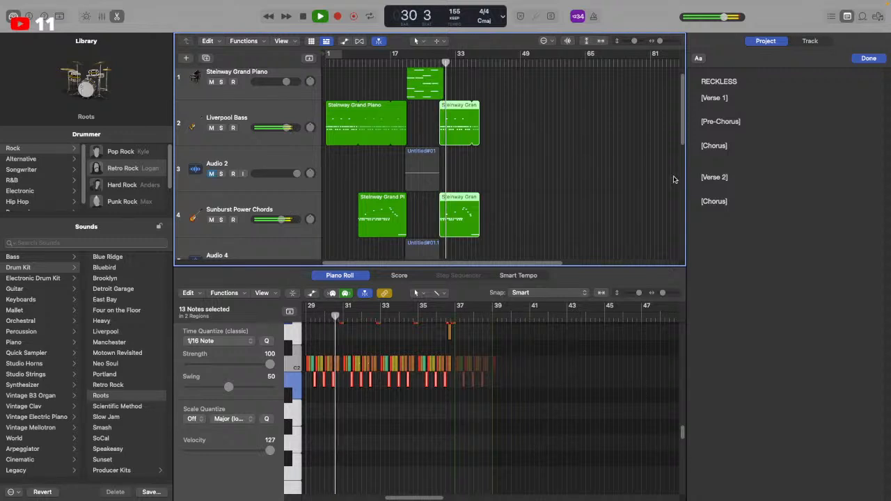
left_click(675, 43)
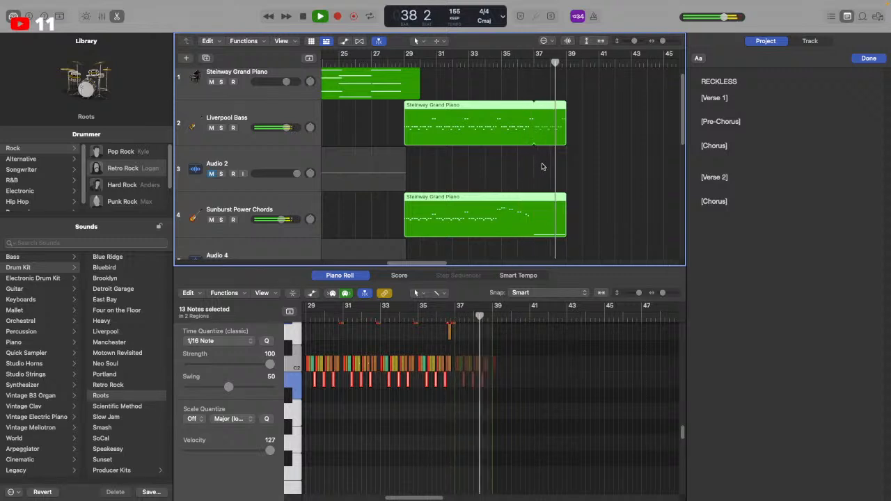
key("space")
Deselect the regions, check playhead positions between bars 34 and 37 and place the text cursor below [Chorus] in the project notes
left_click(725, 154)
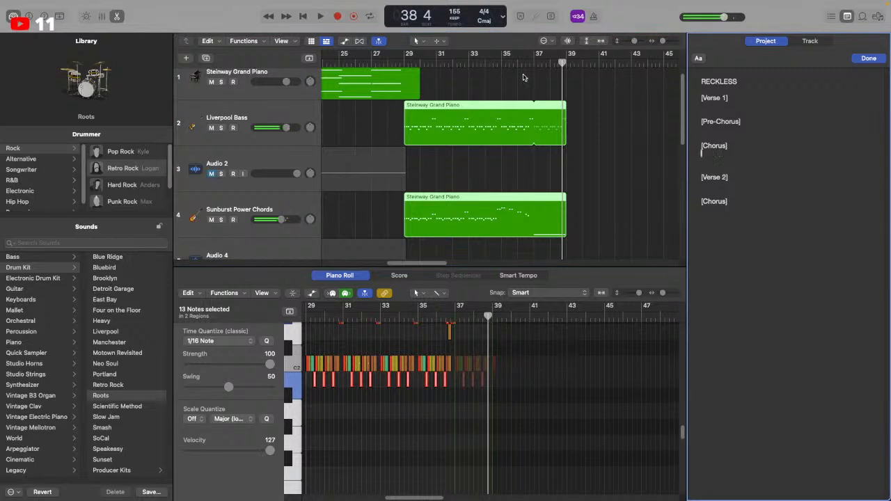
left_click(519, 64)
left_click(524, 70)
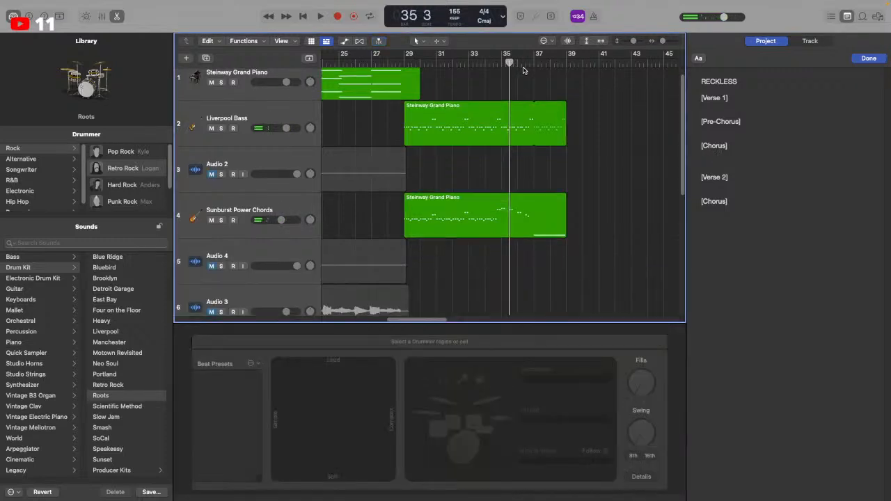
left_click(526, 63)
left_click(542, 64)
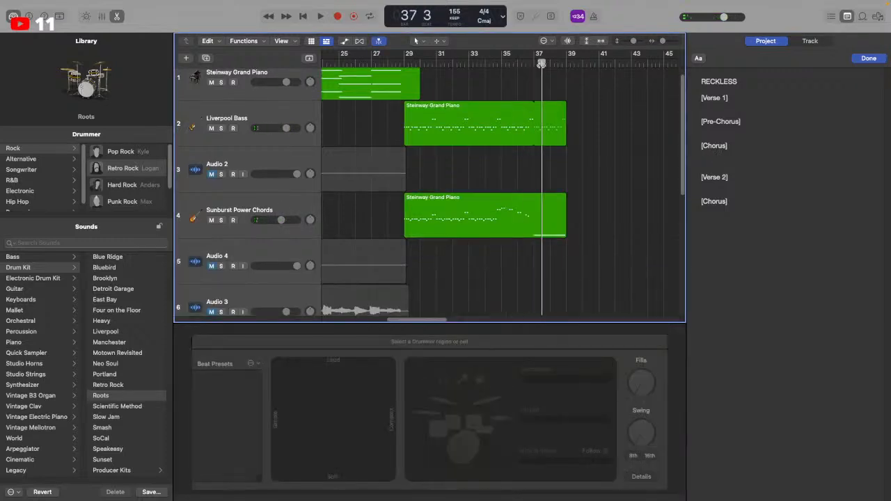
left_click(577, 61)
left_click(497, 64)
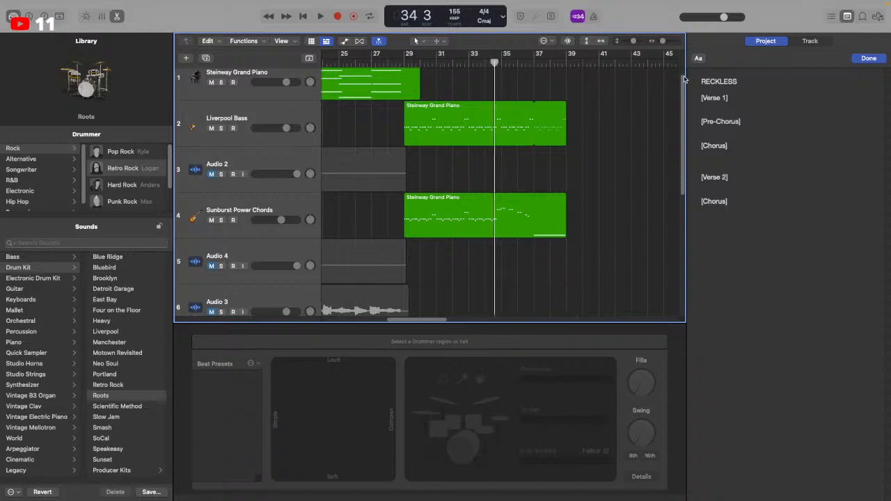
left_click(744, 154)
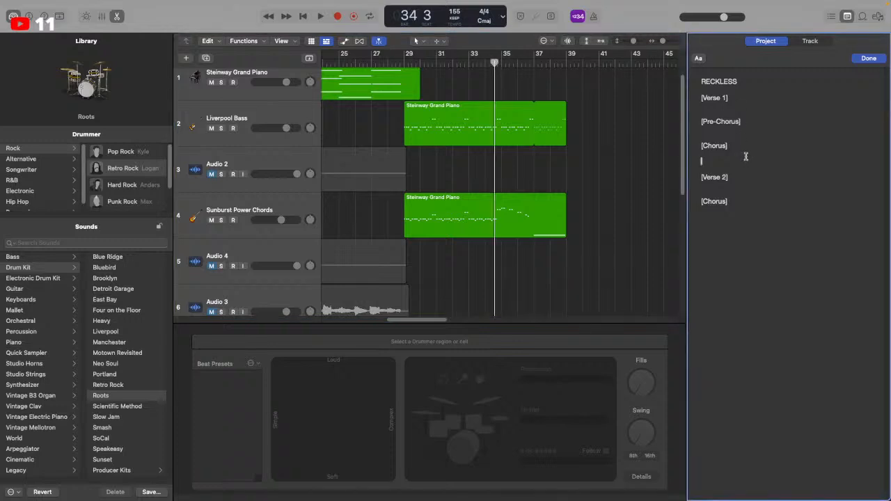
Play from bar 29, skip ahead to bar 34, stop near bar 37 and return the playhead to just before bar 29
left_click(406, 63)
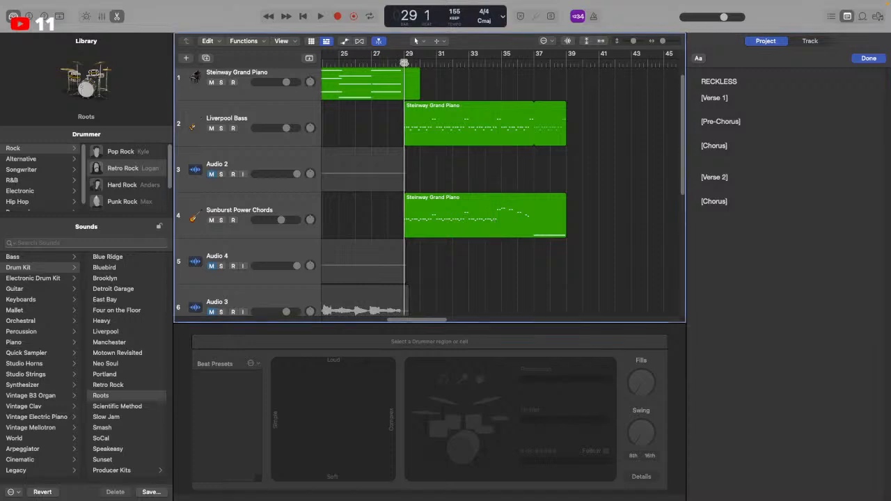
key("space")
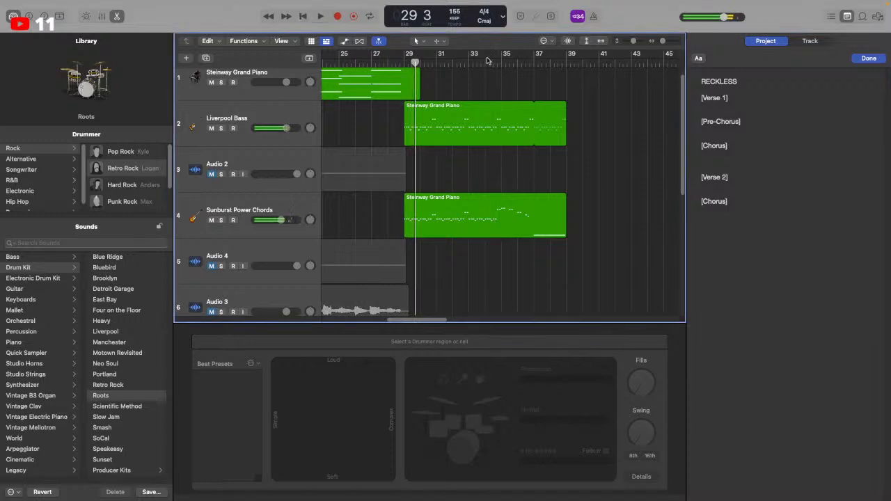
left_click(489, 63)
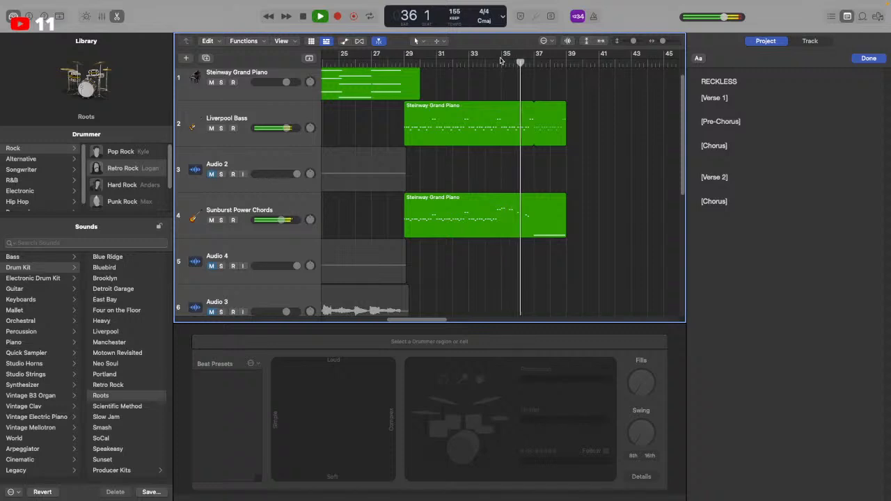
key("space")
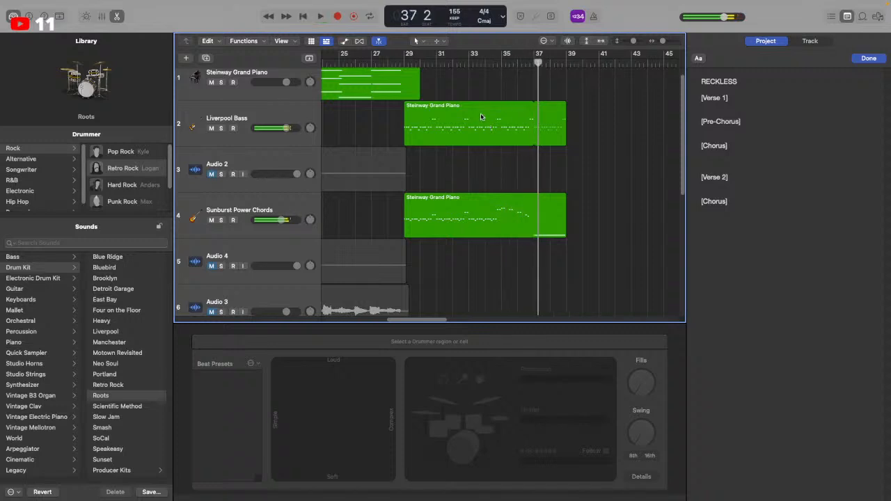
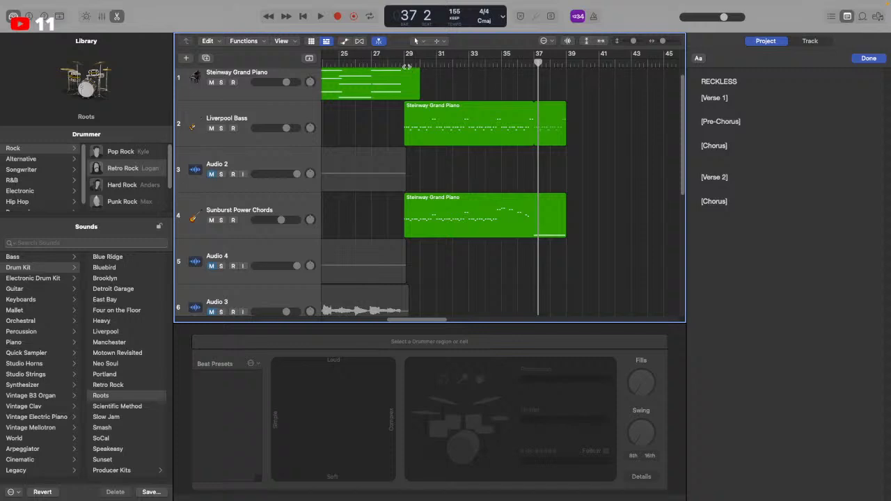
left_click(404, 64)
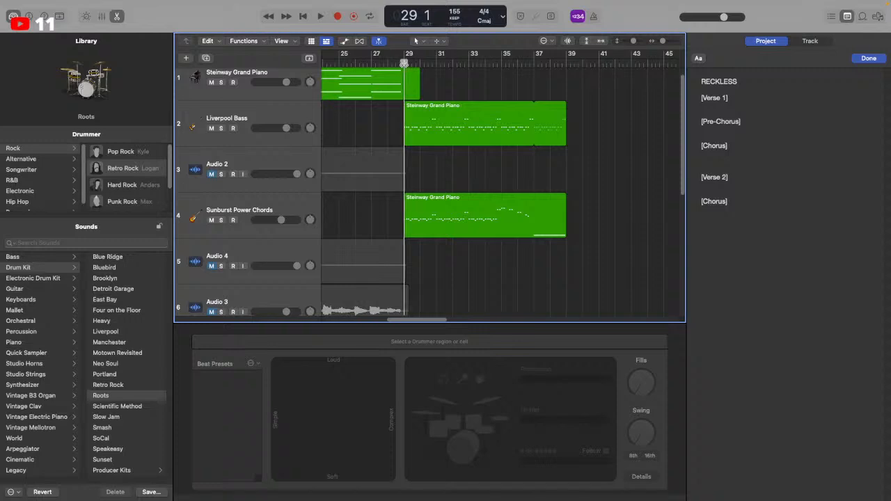
mouse_move(406, 63)
left_mouse_down()
mouse_move(367, 63)
mouse_move(398, 63)
left_mouse_up()
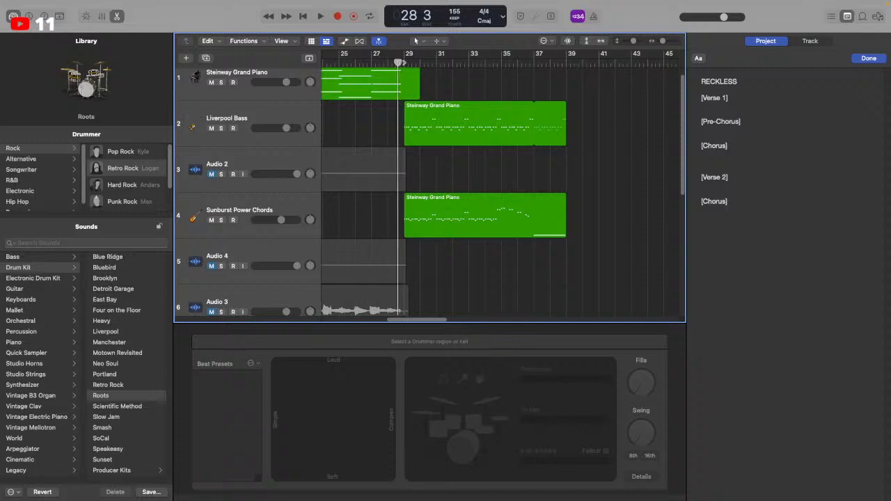
Play the start of the section at bar 29 and return the playhead to bar 29
left_click_drag(398, 63, 402, 62)
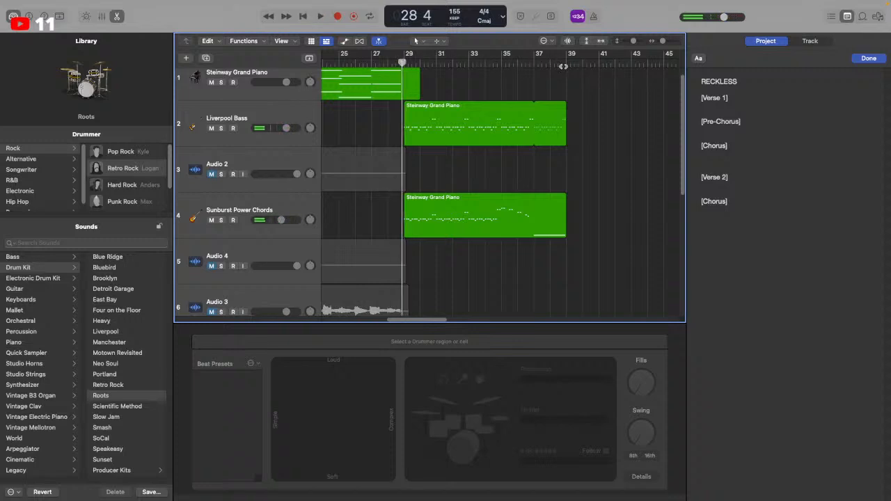
left_click_drag(564, 66, 565, 65)
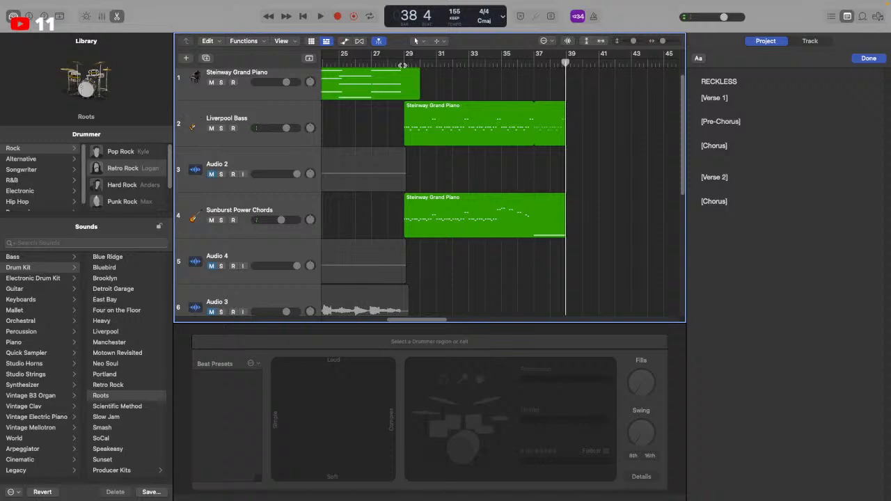
left_click(403, 65)
key("space")
scroll(499, 317, "down", 3)
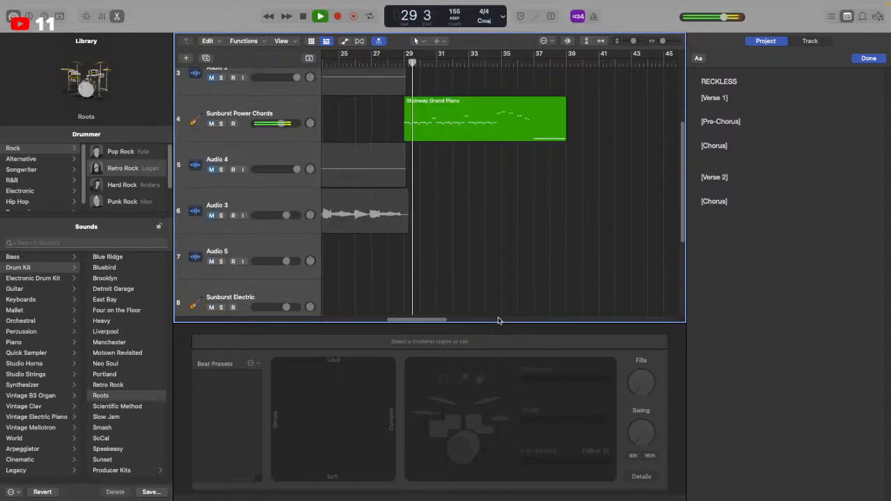
scroll(499, 317, "up", 3)
key("space")
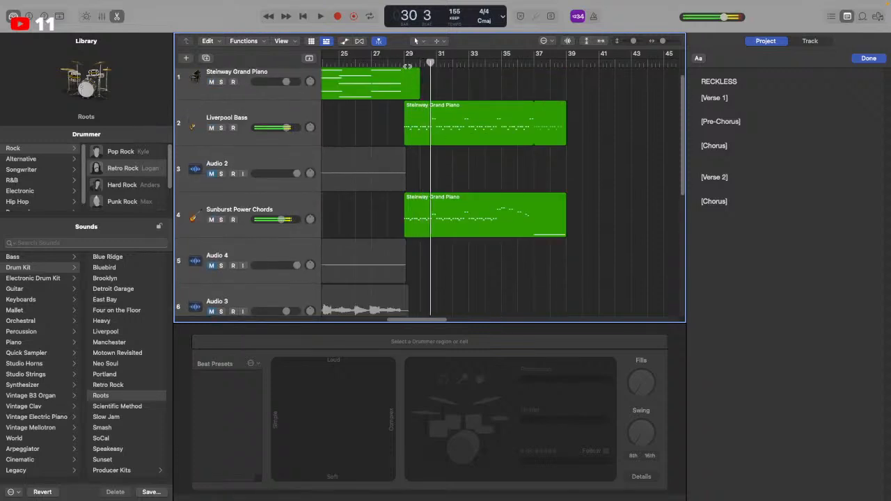
left_click(407, 66)
Save the project in the Logic folder under the name Reckless2, keeping the existing Reckless project
mouse_move(126, 2)
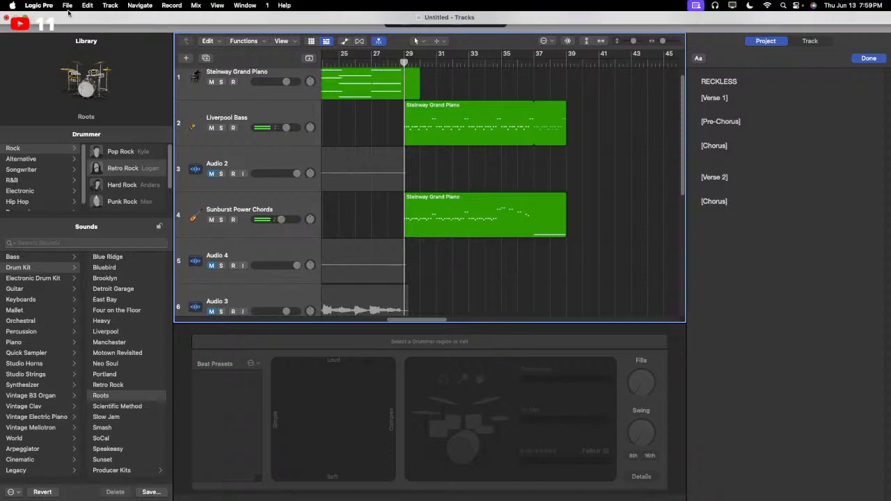
left_click(67, 5)
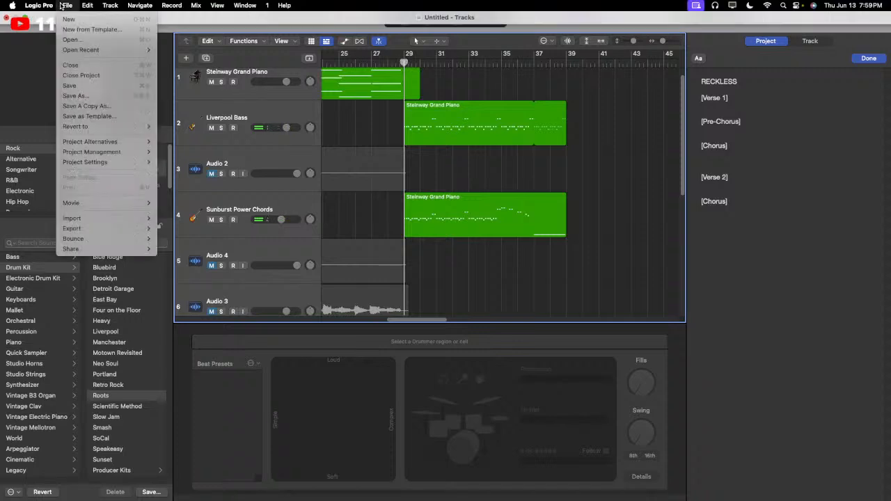
left_click(72, 85)
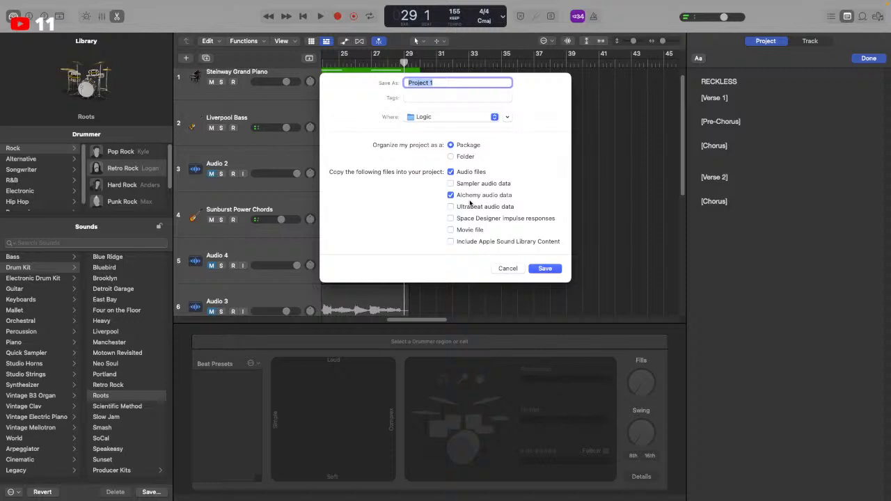
type("Reckless")
left_click(541, 270)
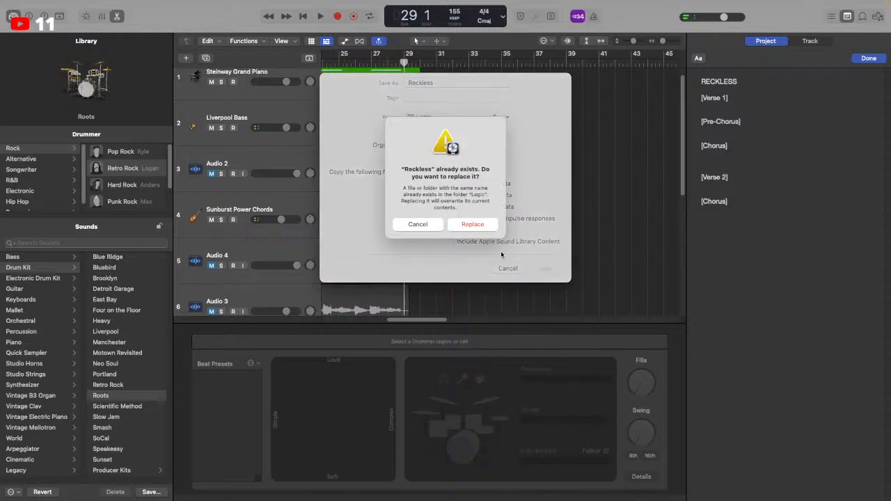
left_click(434, 225)
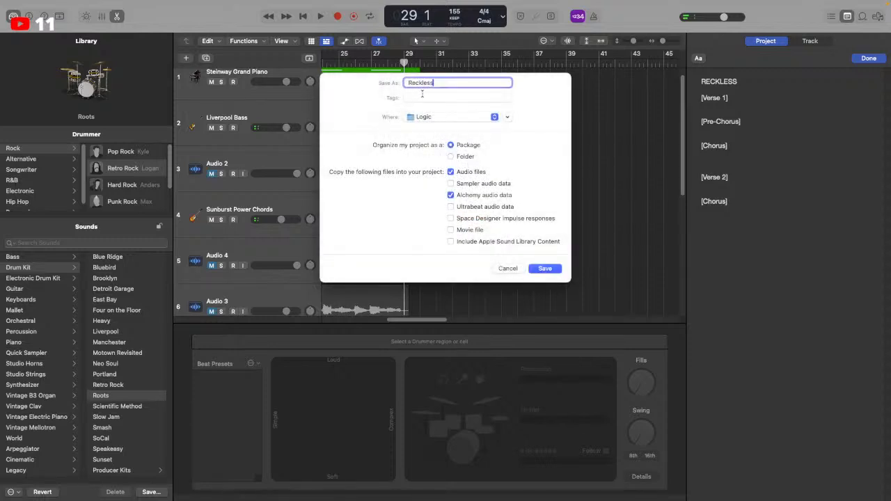
type("2")
left_click(557, 272)
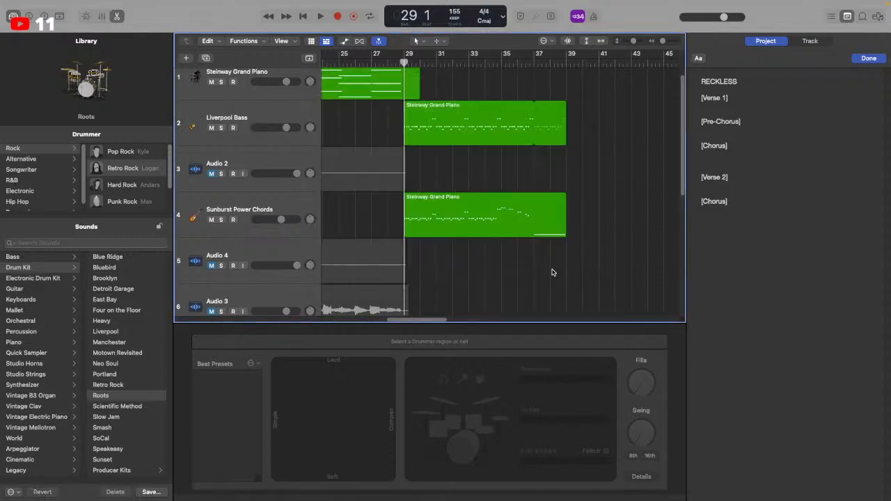
Play back the bass and power chord regions from bar 29 to about bar 36
key("space")
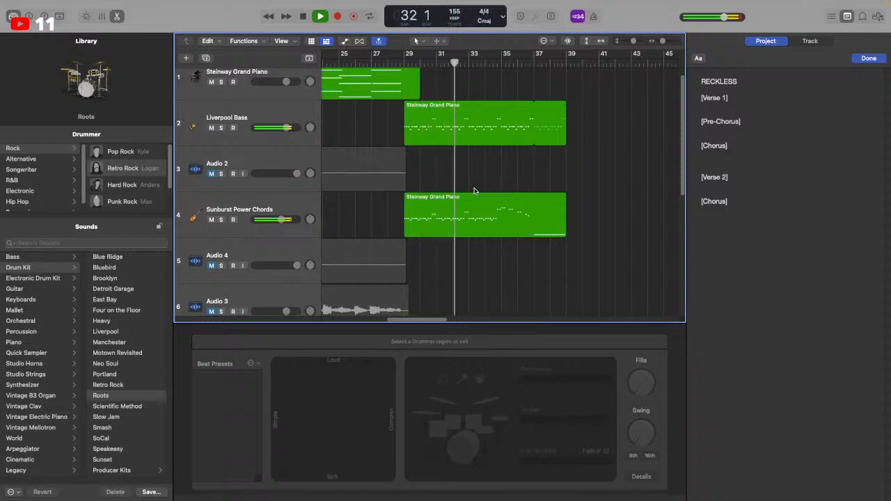
key("space")
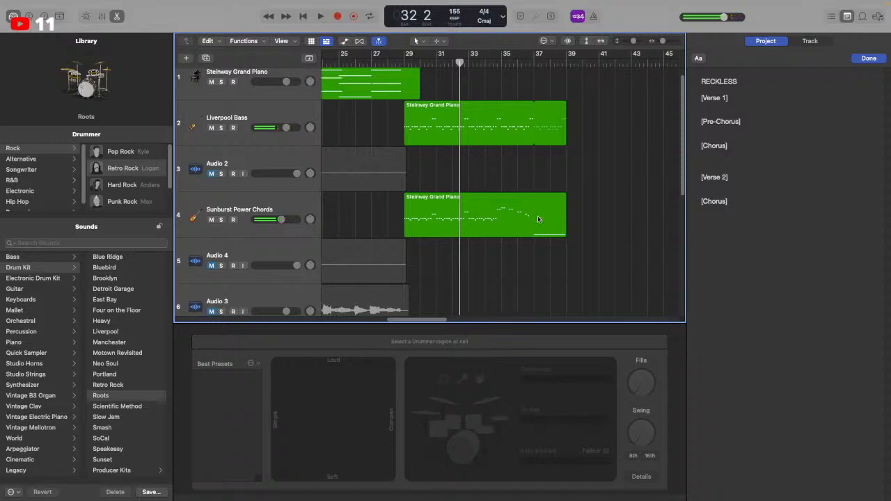
key("space")
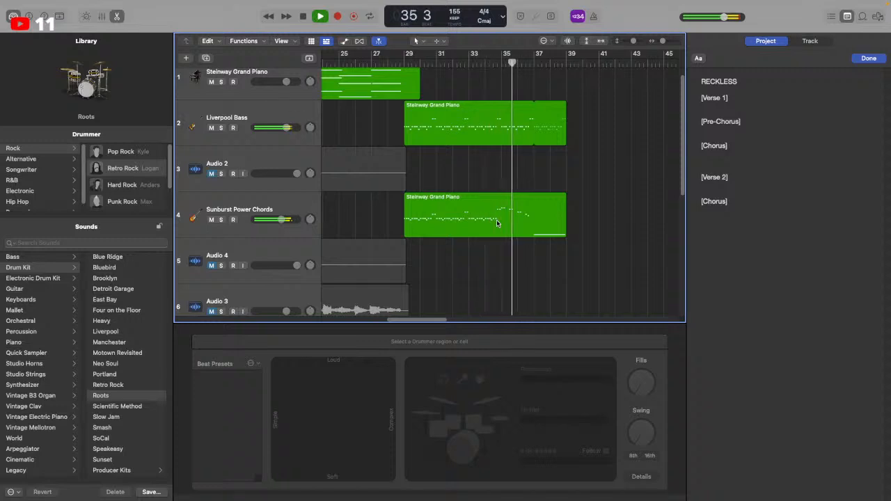
key("space")
Open the Sunburst Power Chords region in the Piano Roll and lower the second note of the pair at bar 35 by one semitone
double_click(506, 204)
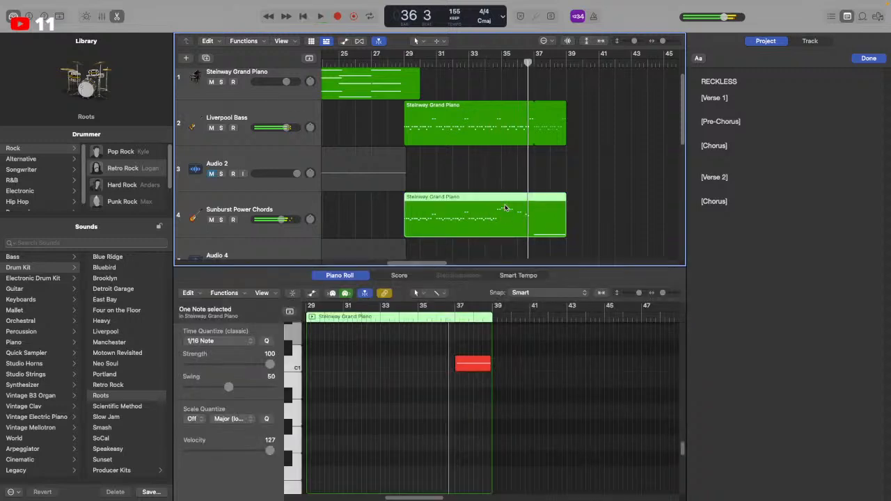
scroll(507, 383, "left", 5)
scroll(507, 383, "right", 5)
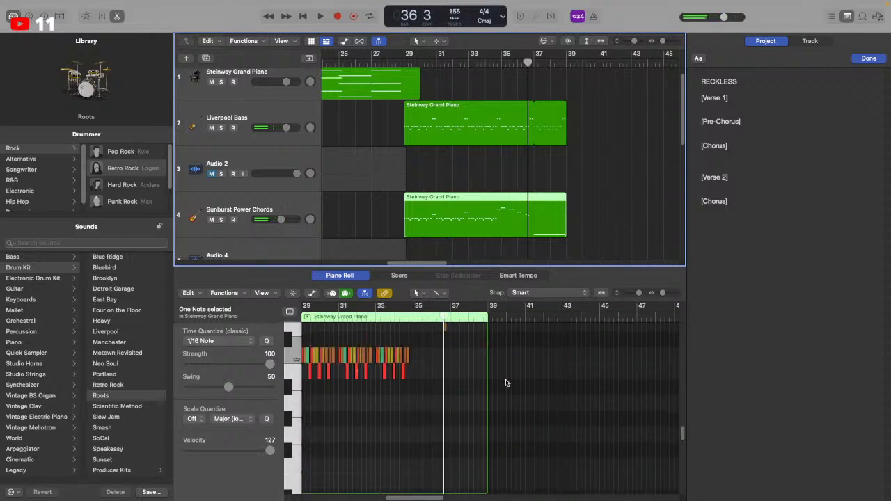
left_click(675, 295)
scroll(502, 377, "left", 5)
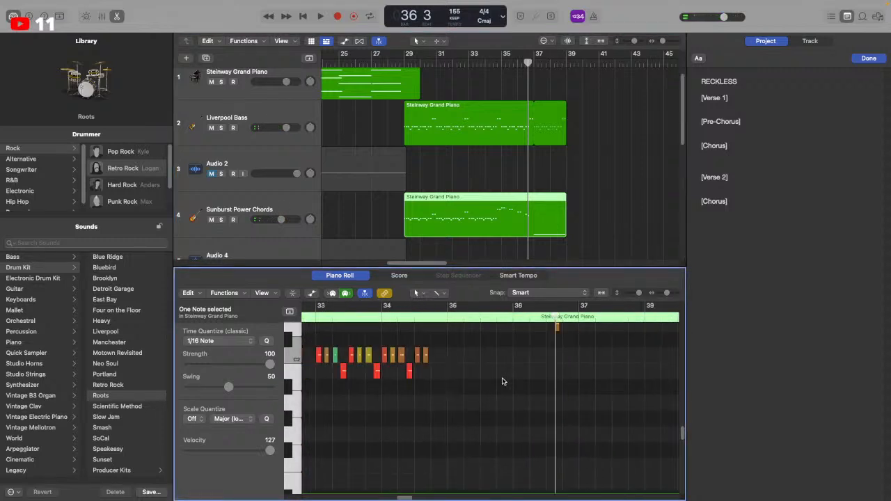
scroll(503, 377, "down", 3)
scroll(502, 376, "right", 5)
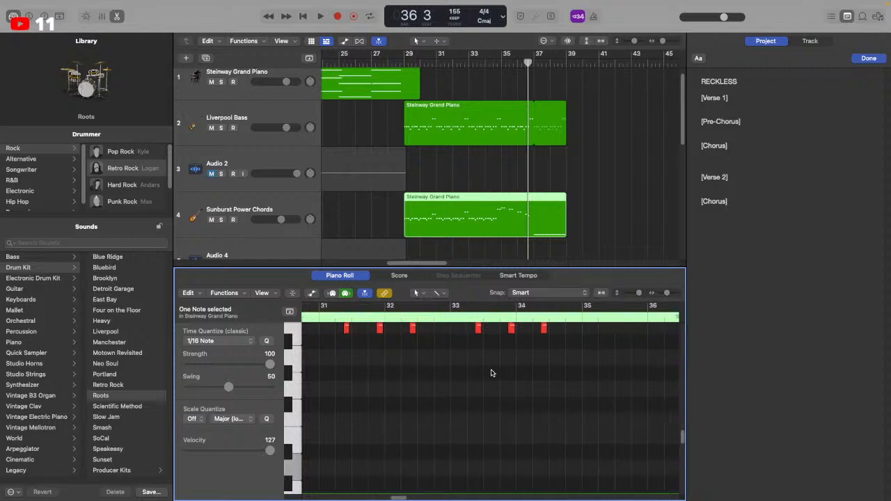
scroll(492, 373, "up", 3)
scroll(490, 374, "up", 1)
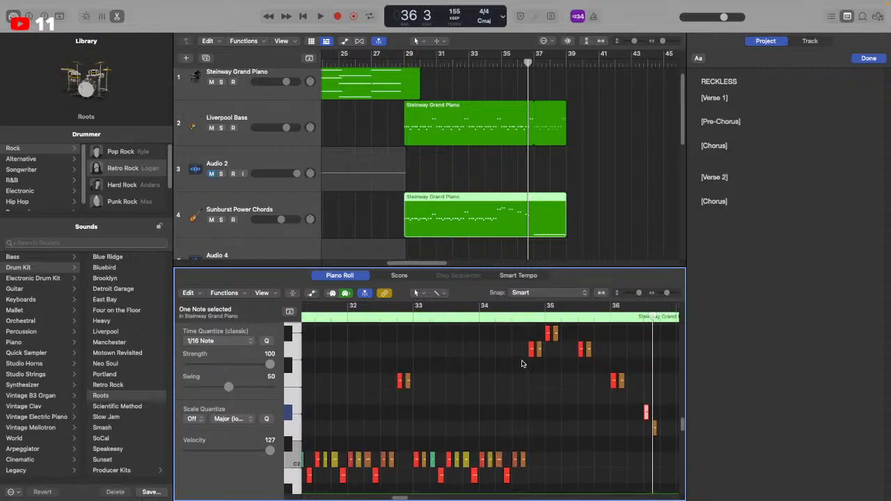
left_click(536, 350)
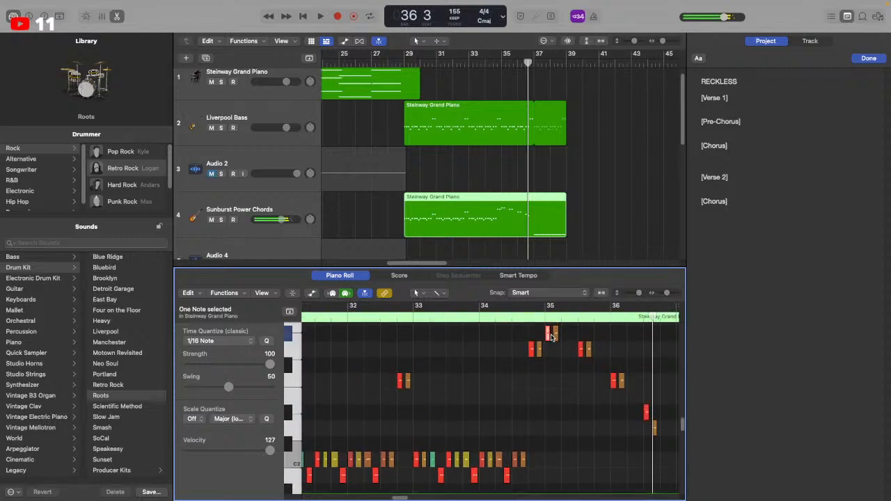
left_click(555, 336)
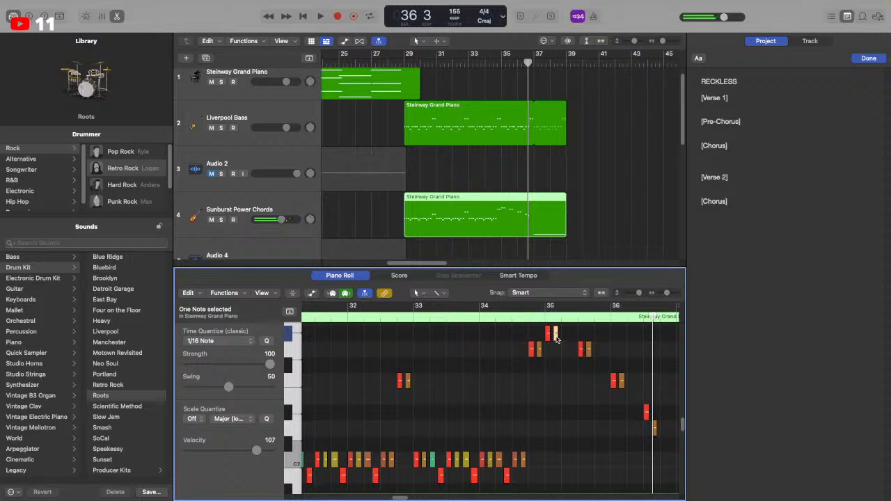
left_click_drag(555, 336, 555, 350)
Play from bar 34 and lower the second note of the pair at bar 35 beat 3 by two semitones
double_click(509, 317)
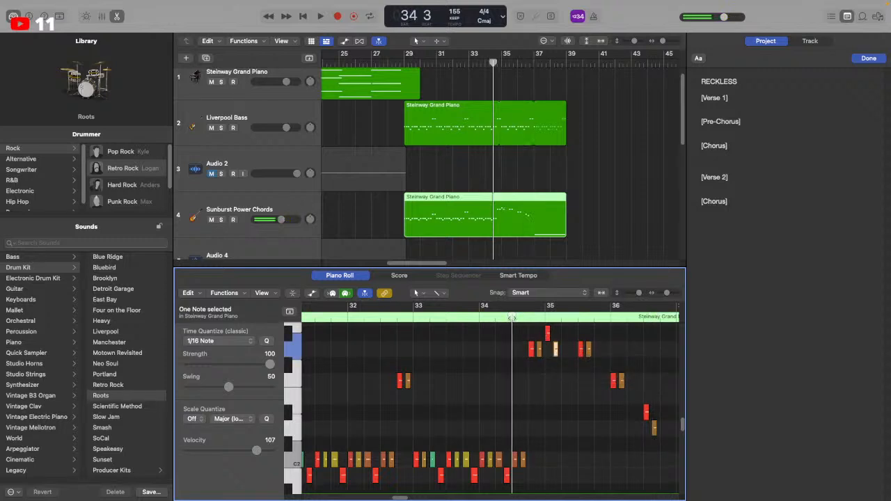
key("space")
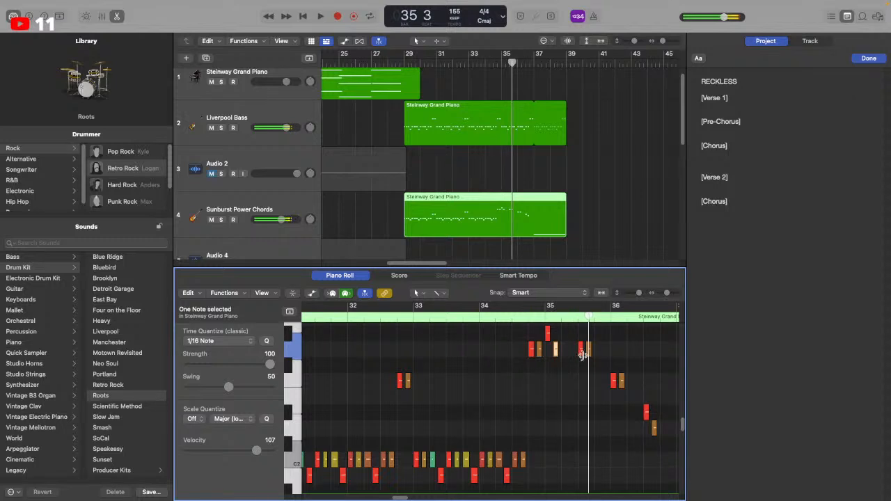
left_click_drag(588, 349, 589, 383)
Replay the edited power chord phrase and lower the second note of the pair at bar 36 by two semitones
left_click(527, 323)
key("space")
left_click(527, 320)
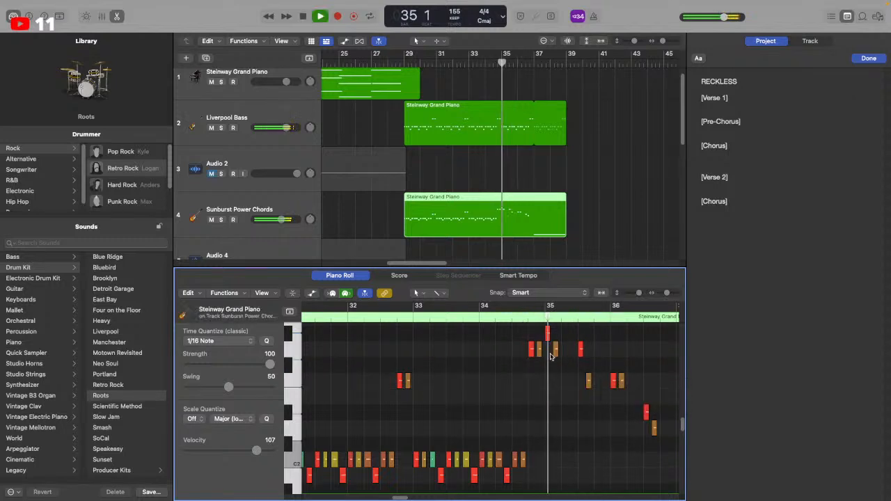
key("space")
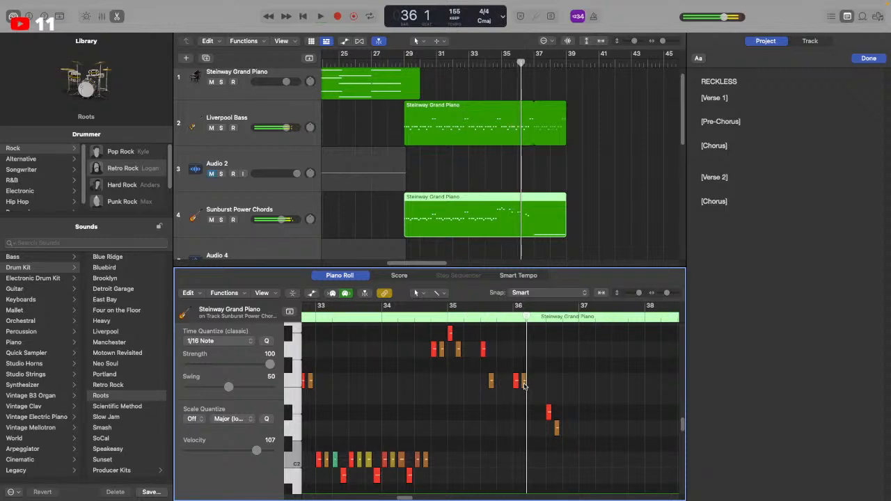
left_click_drag(526, 383, 526, 413)
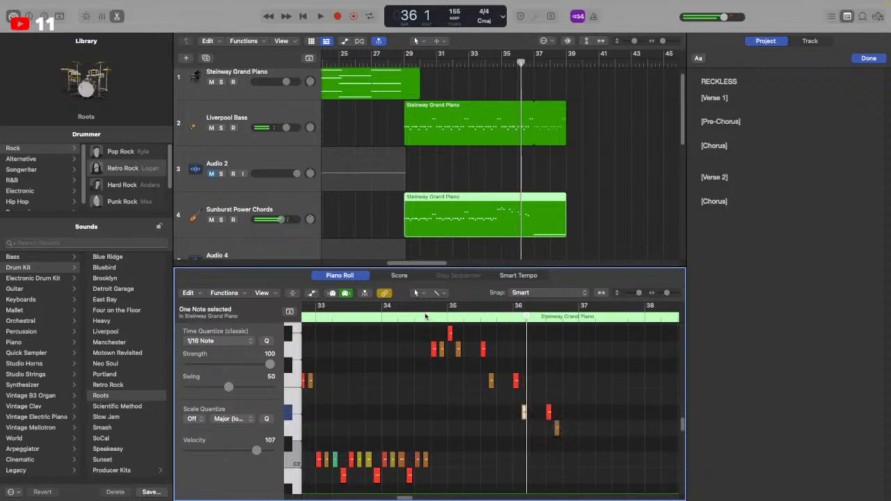
Play the edited power chord phrase twice, from about bar 34 to bar 37, to check the changed notes
left_click(426, 315)
key("space")
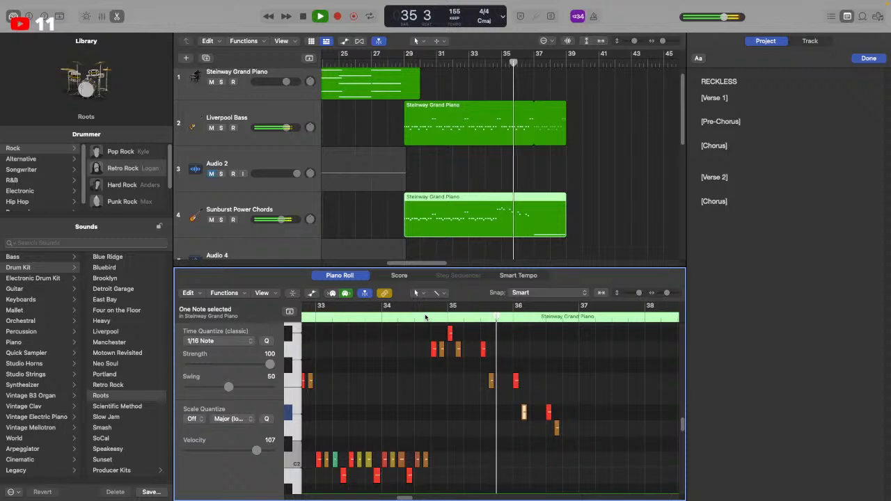
key("space")
left_click(543, 387)
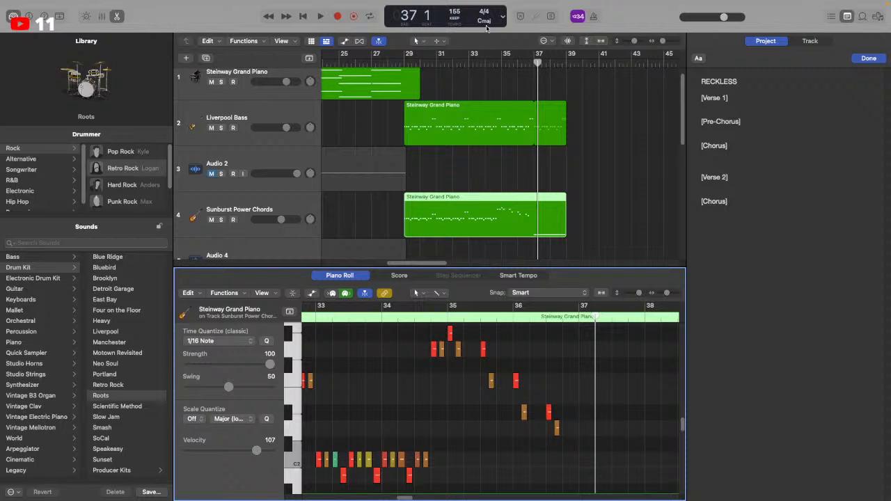
left_click(492, 65)
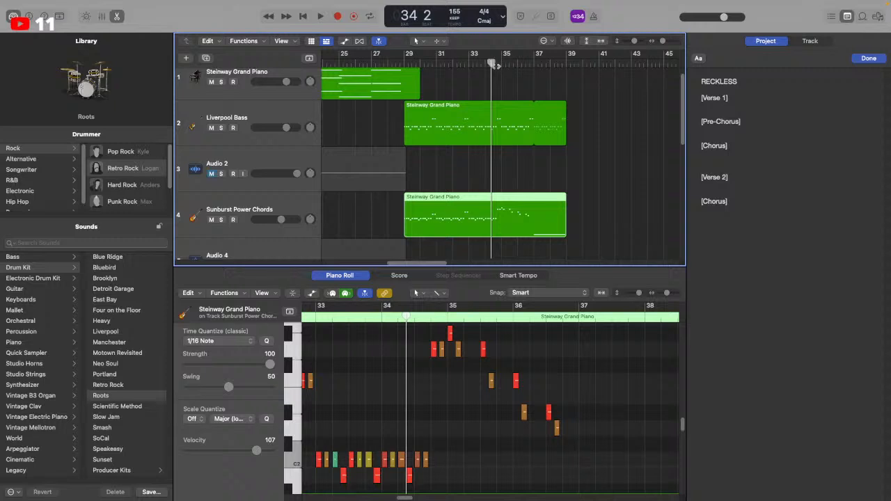
left_click(493, 64)
key("space")
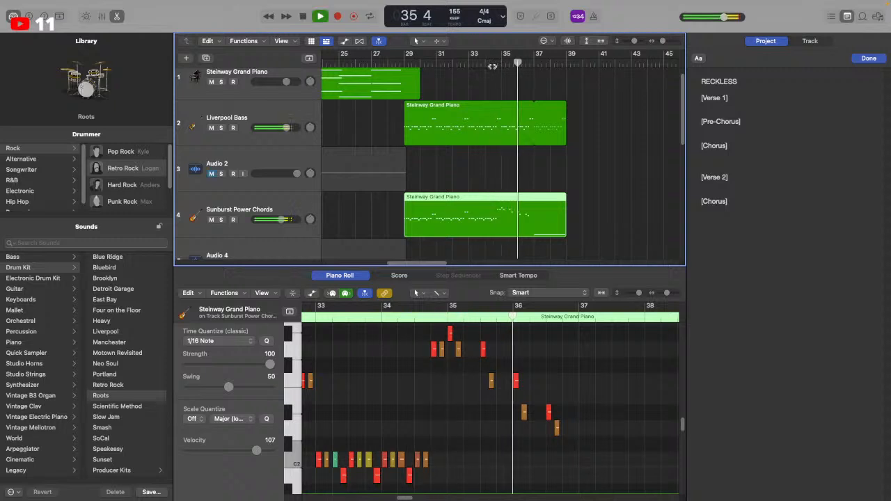
key("space")
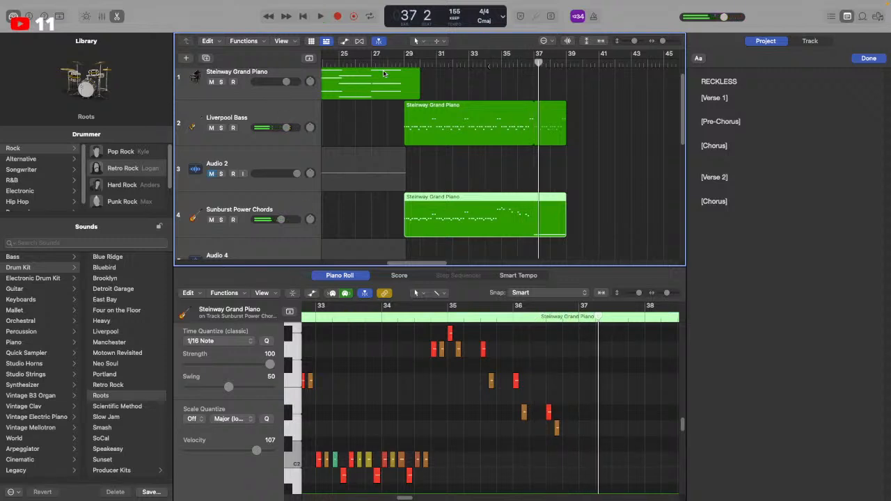
Return the playhead to bar 29, deselect the power chord region and look over the remaining tracks down to the Roots drums
left_click(403, 62)
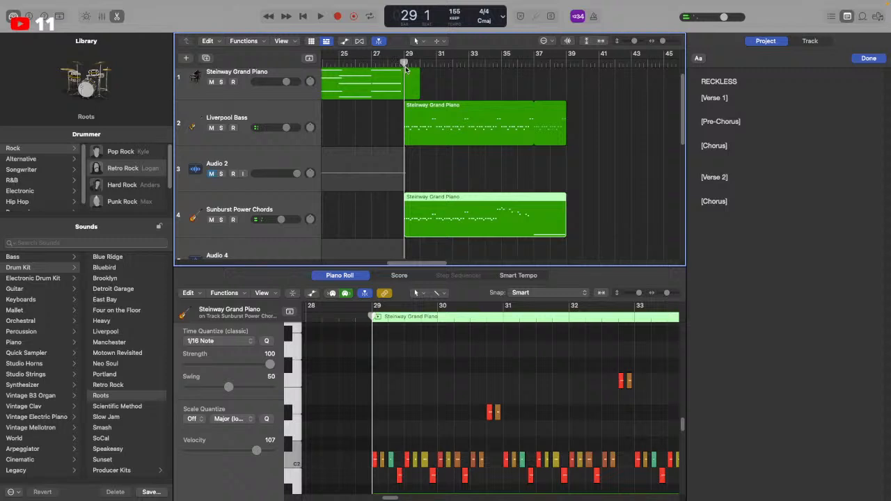
left_click(523, 185)
scroll(518, 190, "down", 3)
scroll(515, 194, "down", 3)
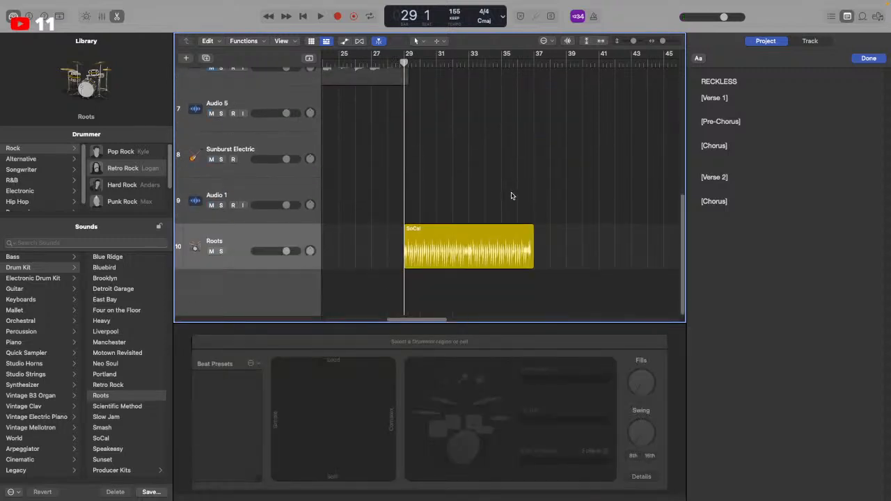
scroll(512, 195, "up", 8)
Place the text cursor below the first [Chorus] heading in the project notes and set the playhead to bar 28, beat 4
left_click(702, 159)
left_click(702, 158)
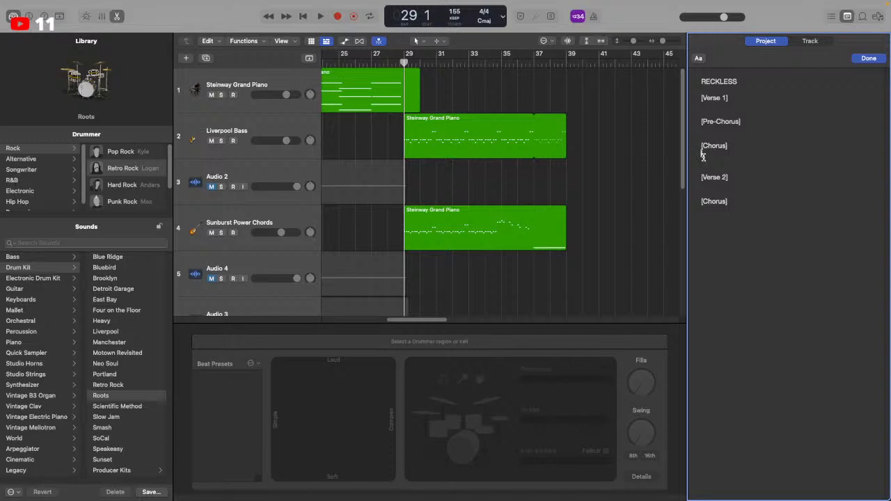
left_click(401, 70)
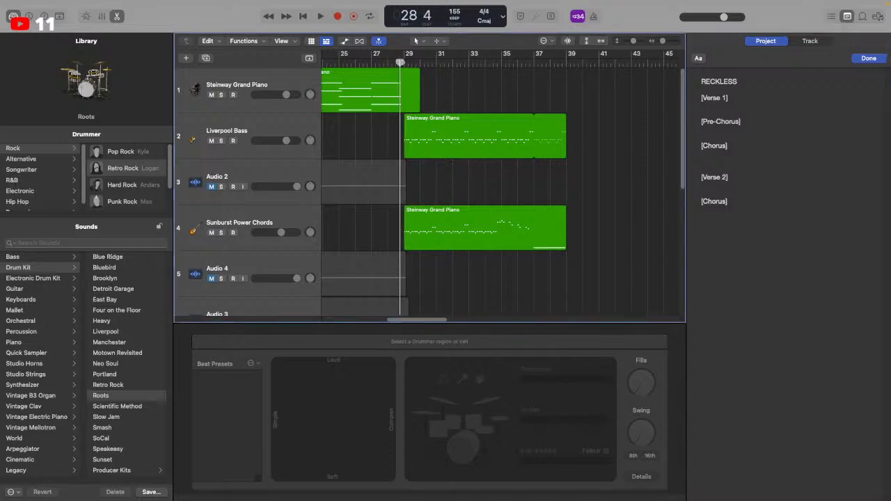
left_click(387, 61)
left_click(404, 61)
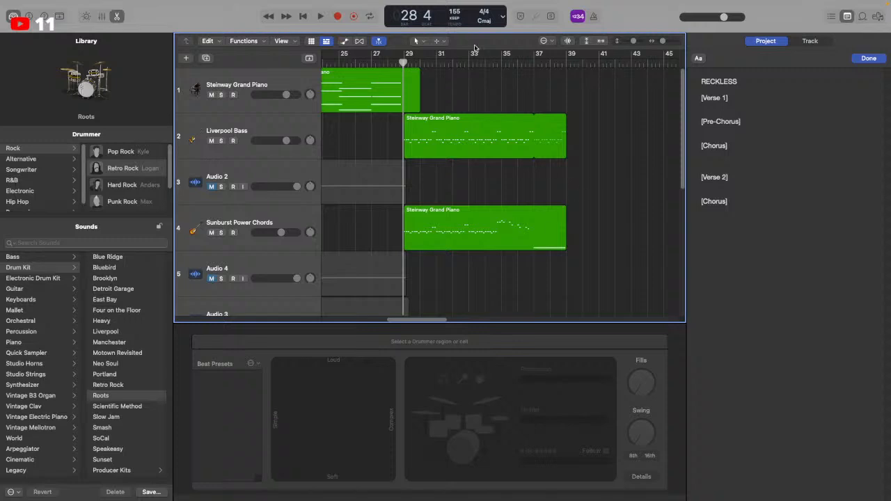
Play the opening of the bass and power chord regions at bar 29 and return the playhead to just before it
left_click(405, 62)
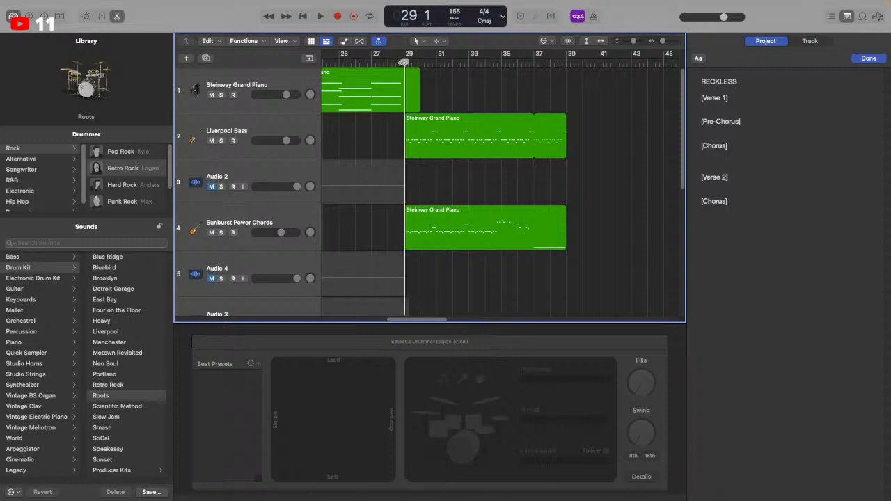
left_click(403, 62)
left_click(406, 63)
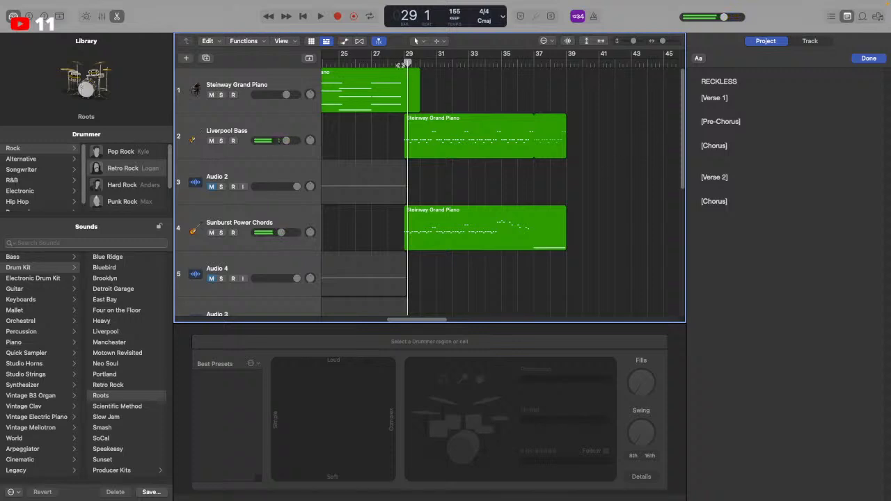
left_click(404, 62)
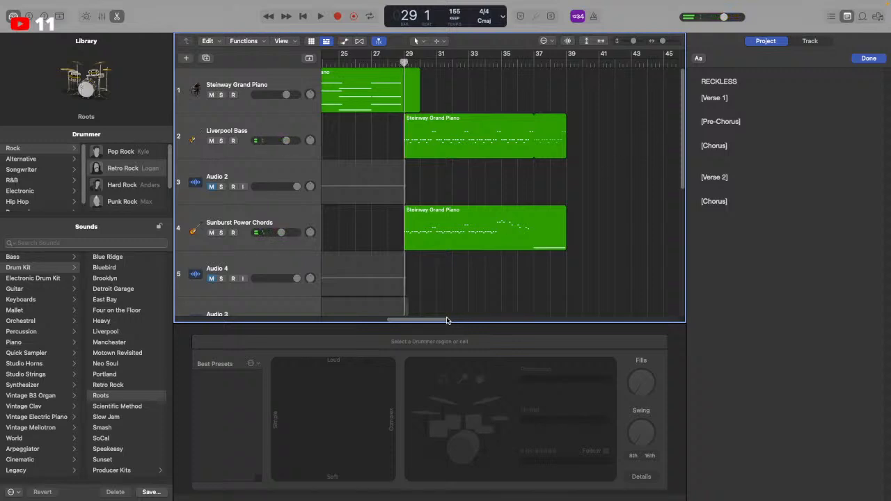
scroll(467, 289, "right", 5)
scroll(446, 293, "left", 5)
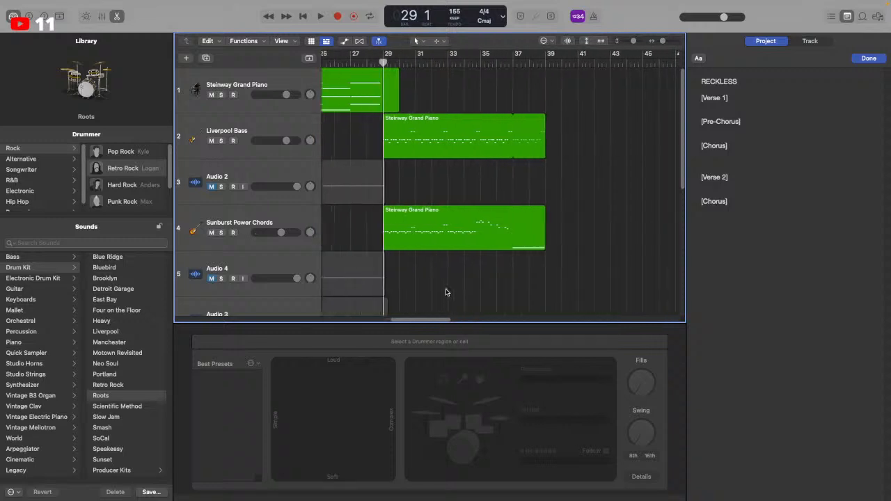
left_click(731, 132)
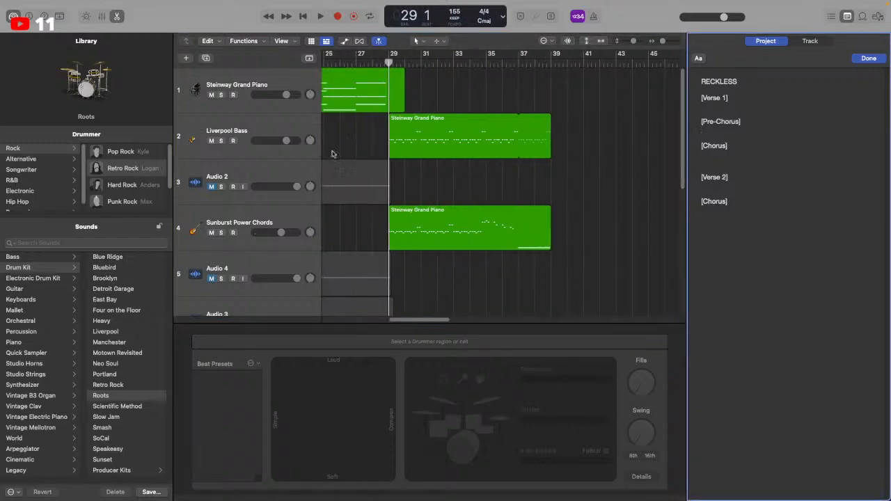
left_click(401, 197)
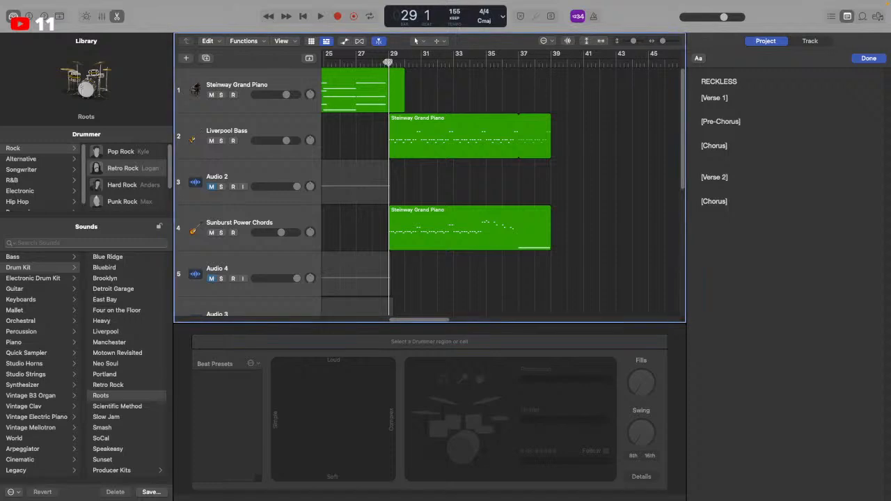
left_click(387, 62)
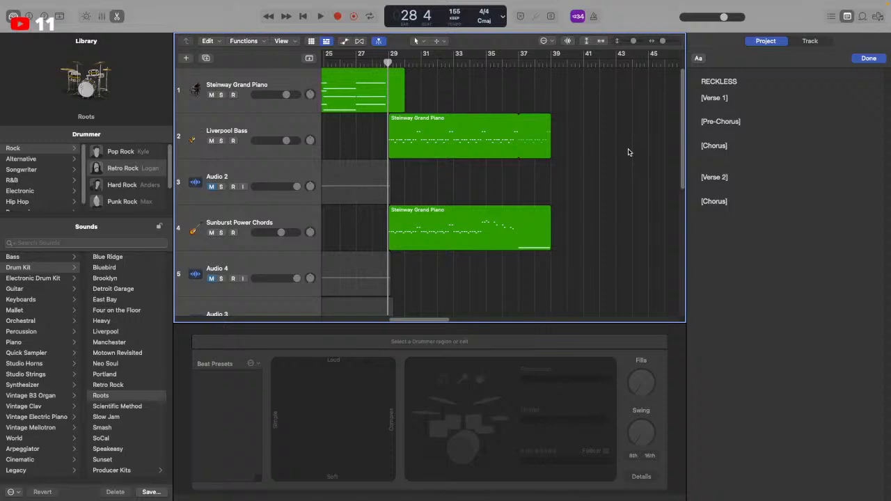
Play the power chord phrase from bar 34, beat 4, and return the playhead to bar 34, beat 2
left_click_drag(492, 62, 483, 63)
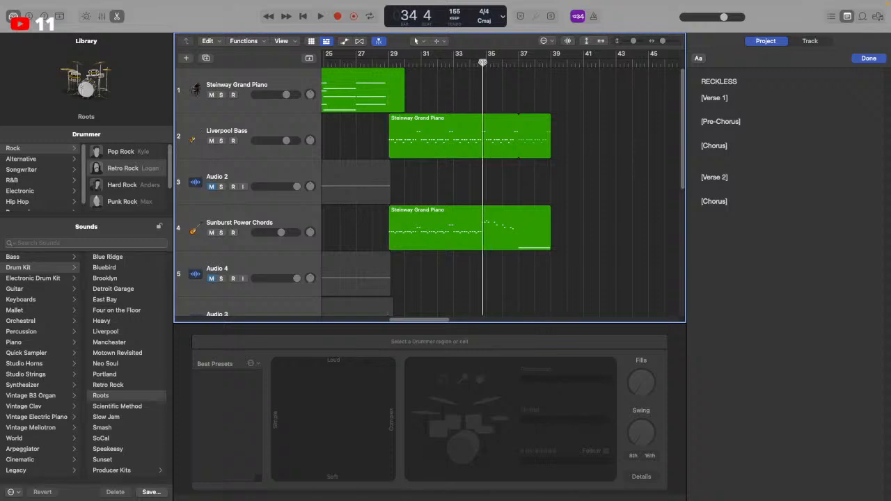
key("space")
key("space")
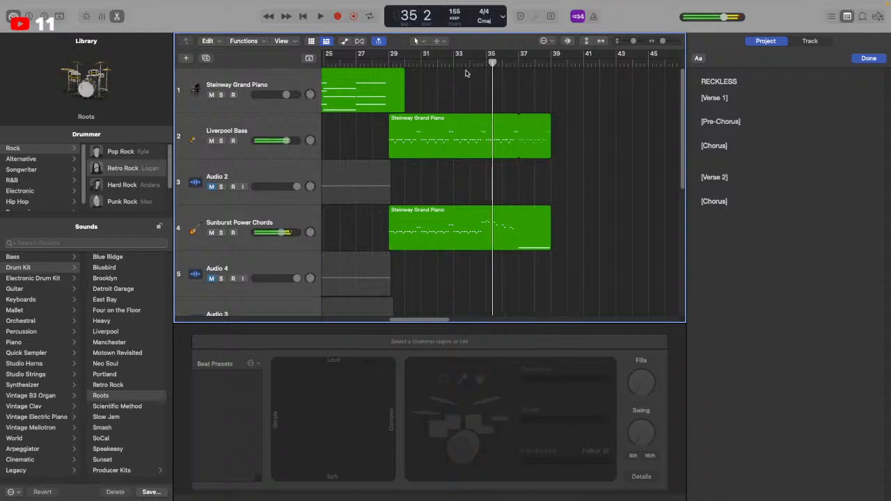
left_click_drag(468, 65, 474, 64)
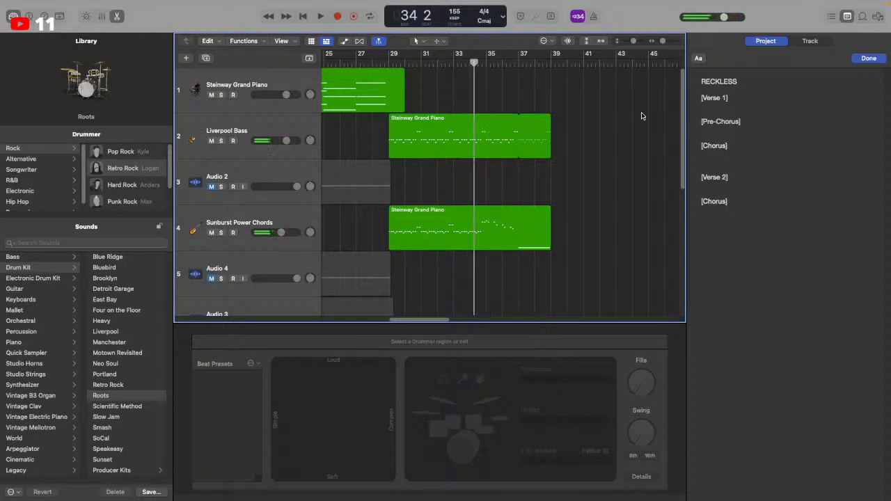
Write the placeholder lyric "Reckless, SOMETHING, SOMETHING SOMETHING, DAAAH" below the first [Chorus] heading in the project notes
left_click(733, 164)
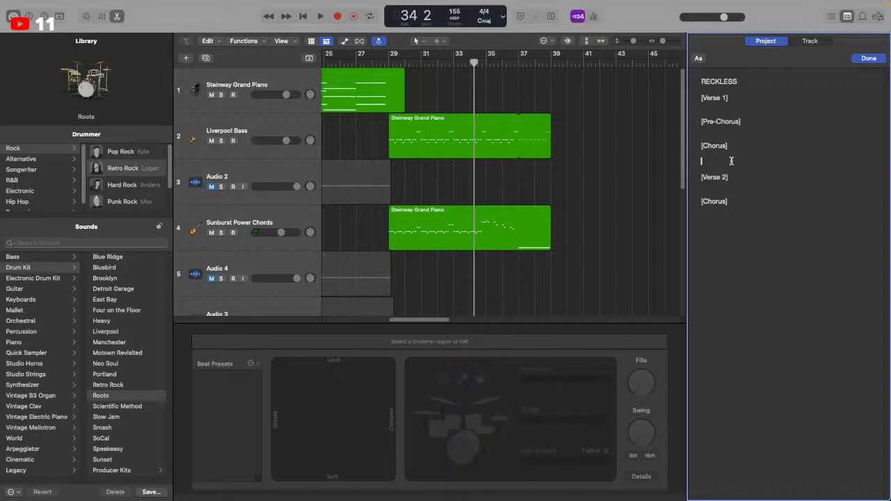
type("Reck")
type("less, some")
key("BackSpace")
key("BackSpace")
key("BackSpace")
key("BackSpace")
key("BackSpace")
key("BackSpace")
key("BackSpace")
key("Caps_Lock")
type("SOMETH")
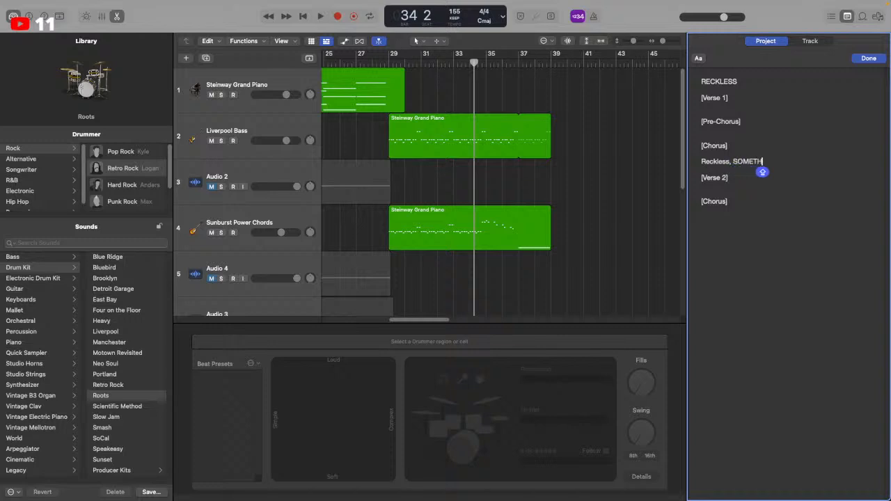
type("ING, SOMEH")
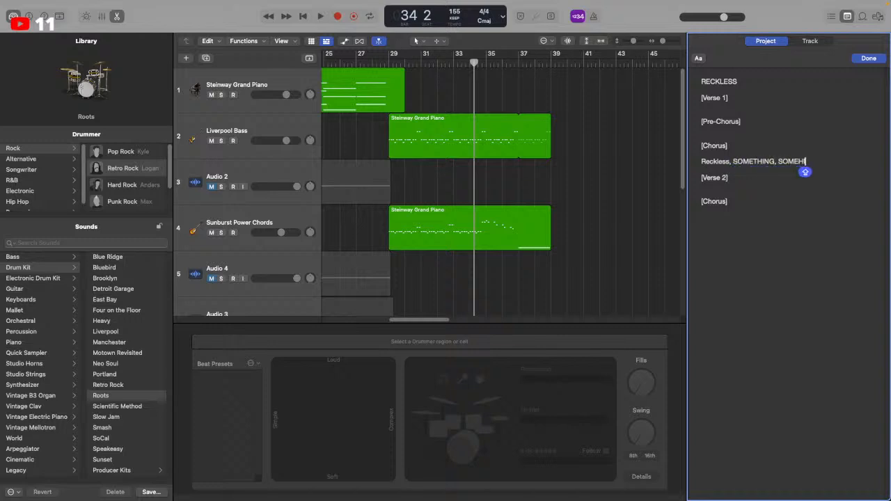
key("BackSpace")
type("THING SOM")
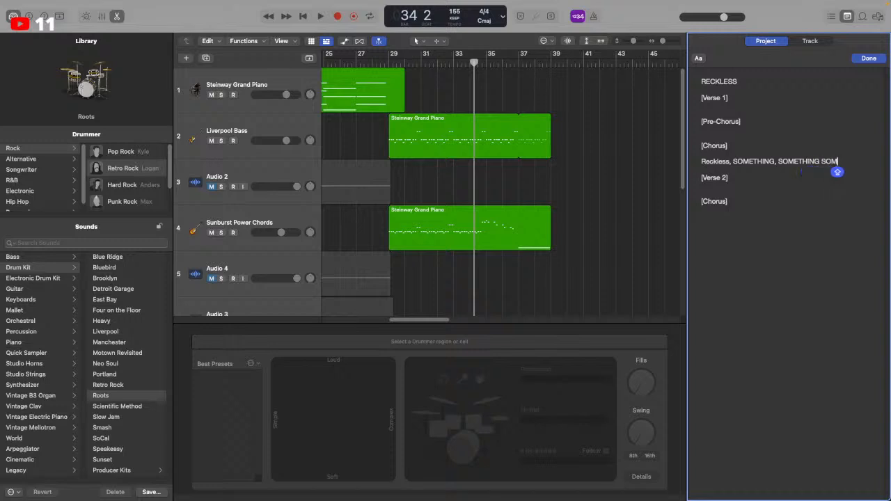
type("ETHING")
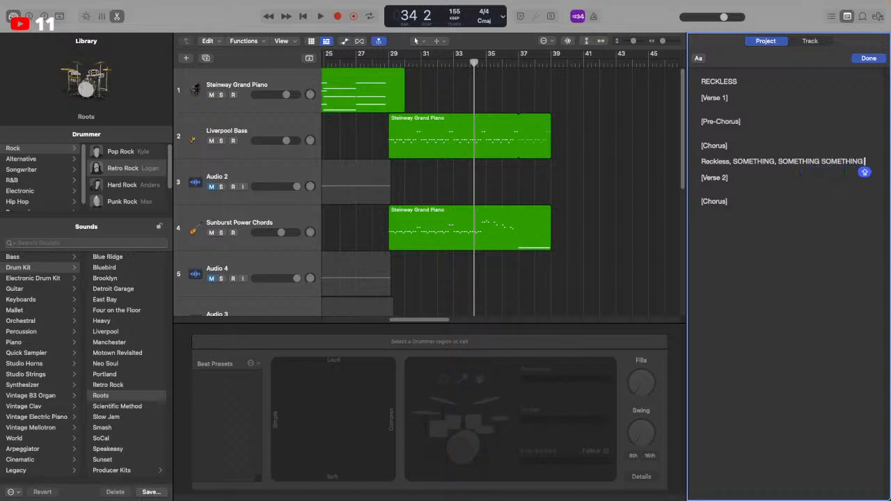
type(", DAAAH")
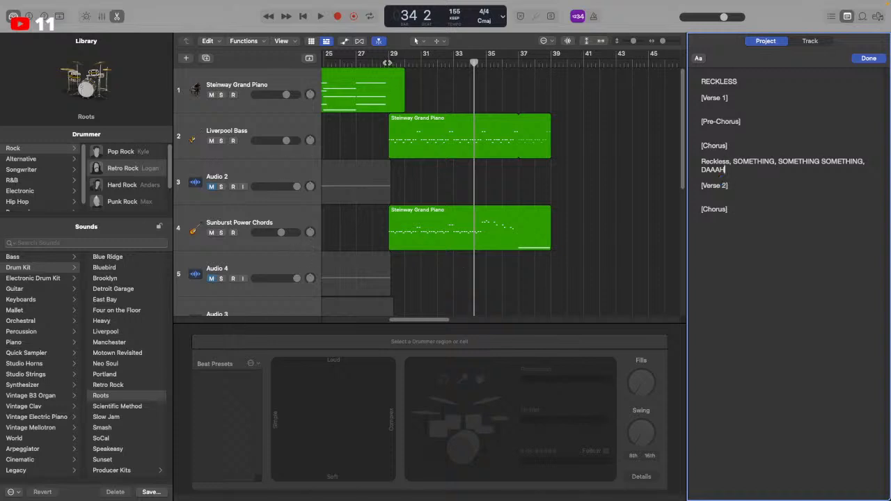
Play the closing chorus phrase from about bar 34 to bar 37 against the placeholder lyric
left_click(388, 62)
left_click(472, 62)
key("space")
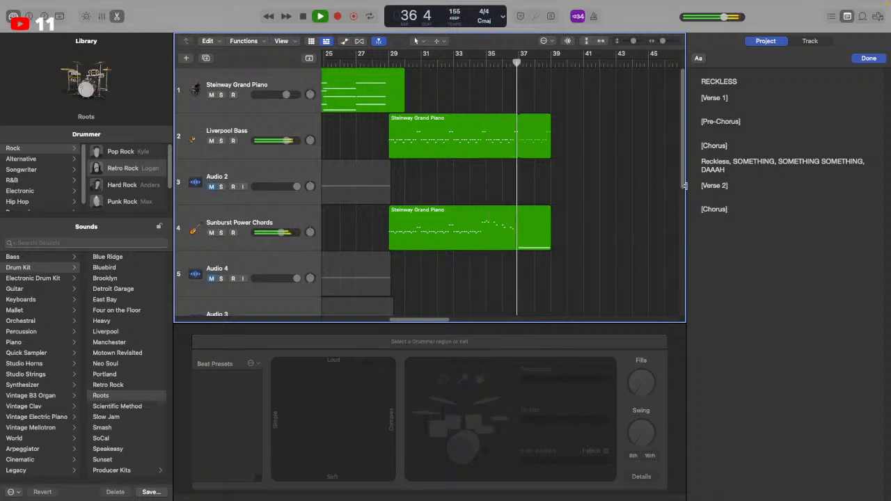
key("space")
Try deleting the placeholder lyric below the first [Chorus] heading and undo the deletion
left_click_drag(702, 170, 820, 175)
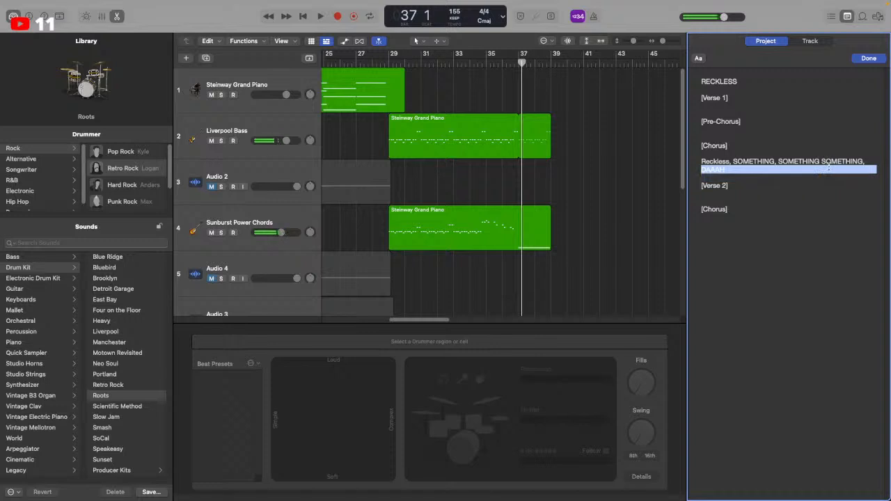
left_click(823, 162, "shift")
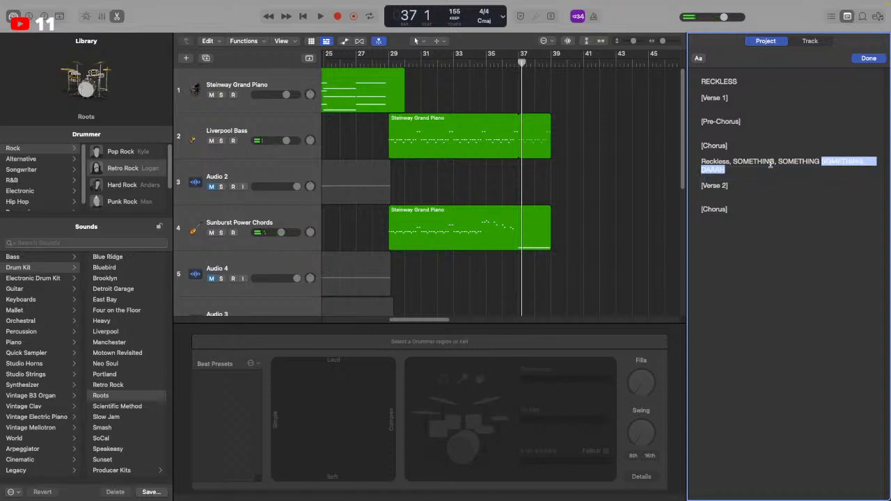
double_click(771, 165)
triple_click(704, 164)
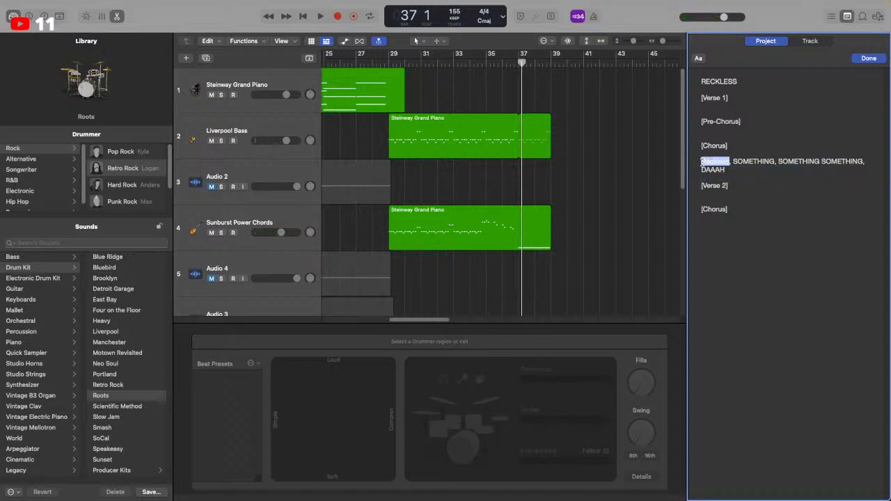
left_click(726, 167)
double_click(748, 163)
left_click(744, 170)
triple_click(744, 169)
key("BackSpace")
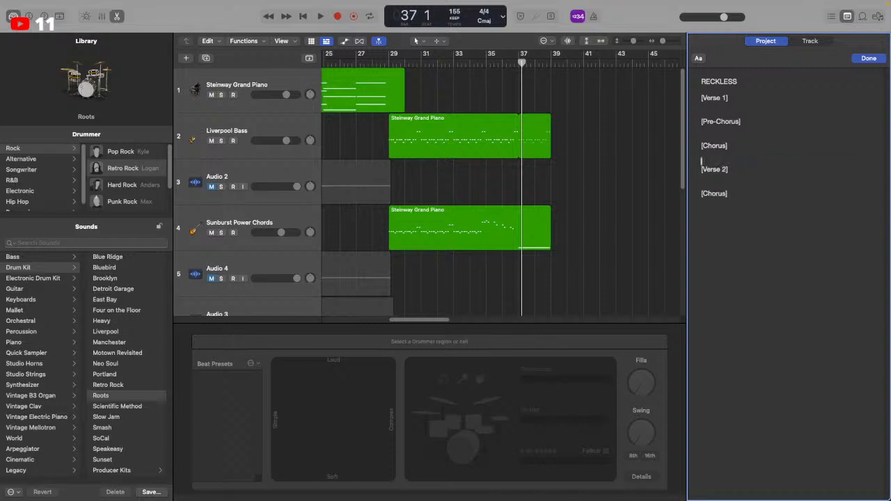
key("super+z")
Wrap the placeholder lyric in parentheses, prefix it with "end of chorus? -" and insert blank lines above it
left_click(733, 159)
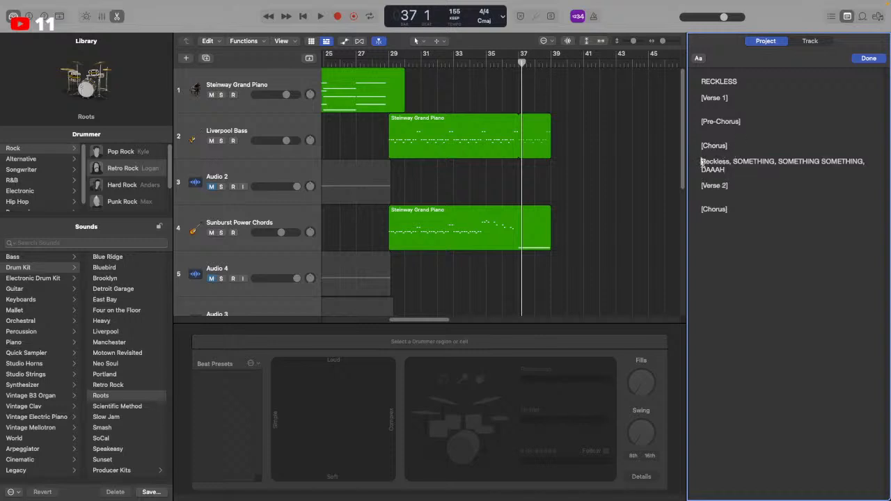
left_click(702, 162)
left_click(753, 168)
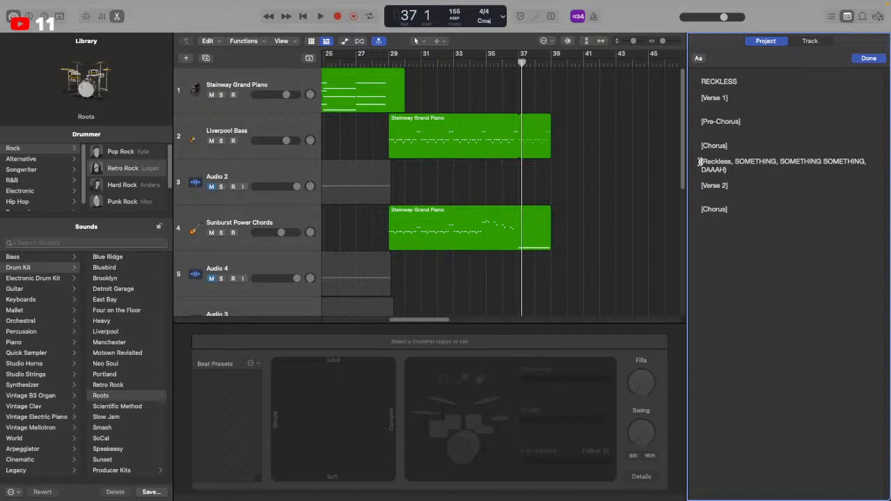
type("? -")
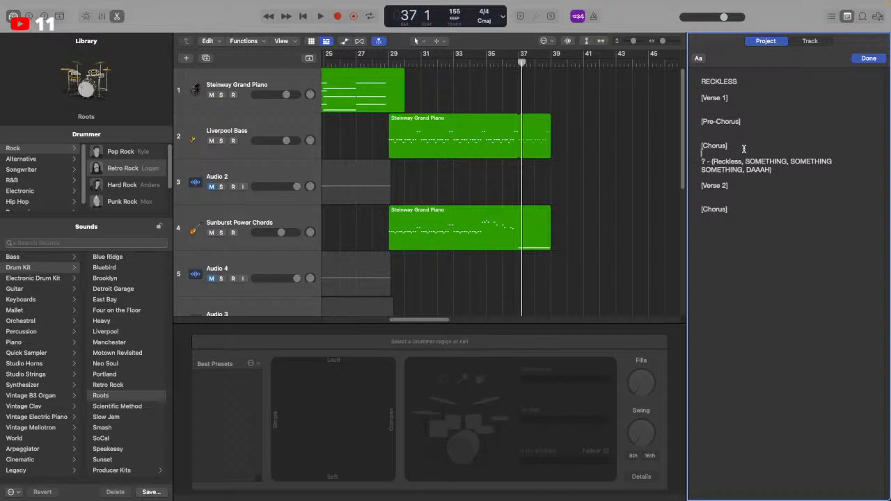
key("Return")
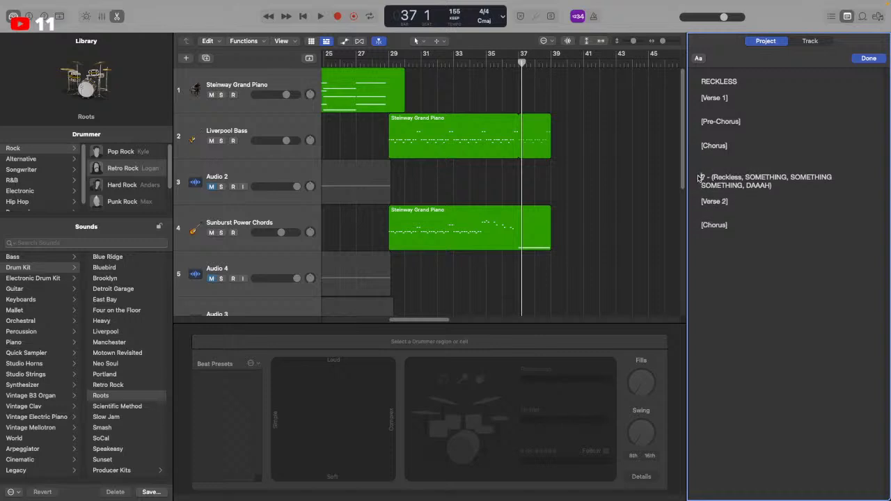
type("end of chorus")
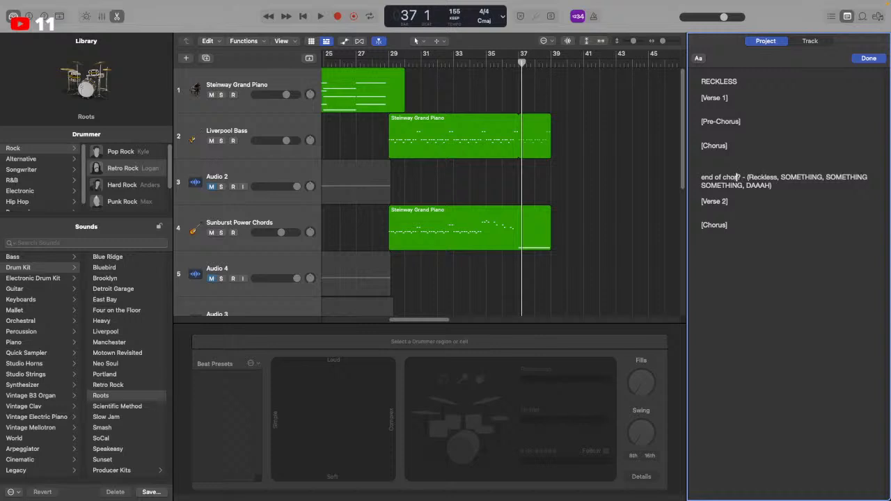
Play the whole chorus from bar 29 and stop at bar 37
left_click(382, 70)
key("space")
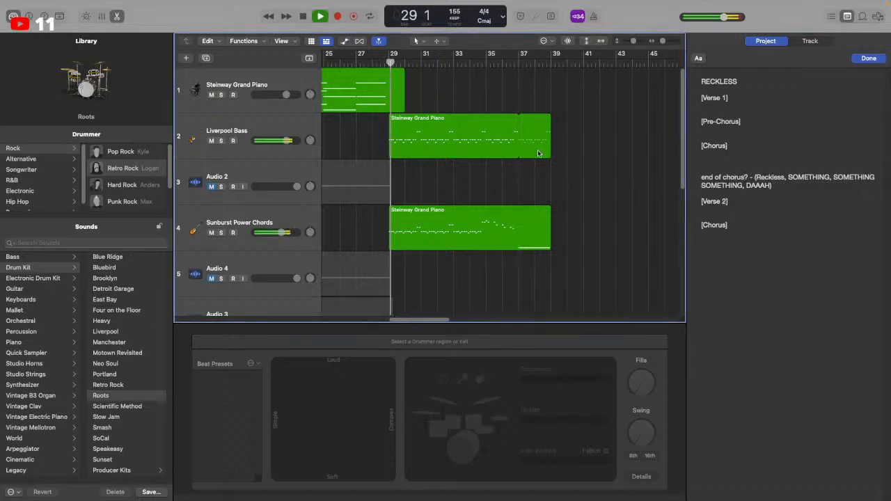
left_click(385, 63)
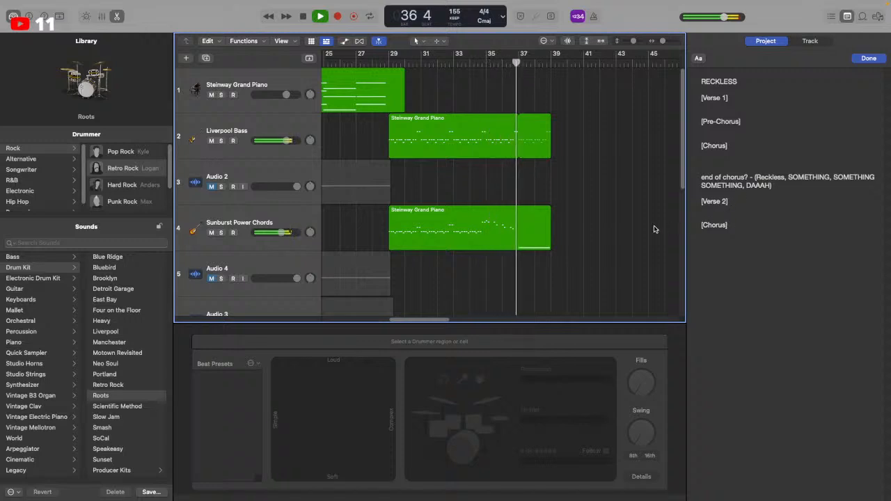
key("space")
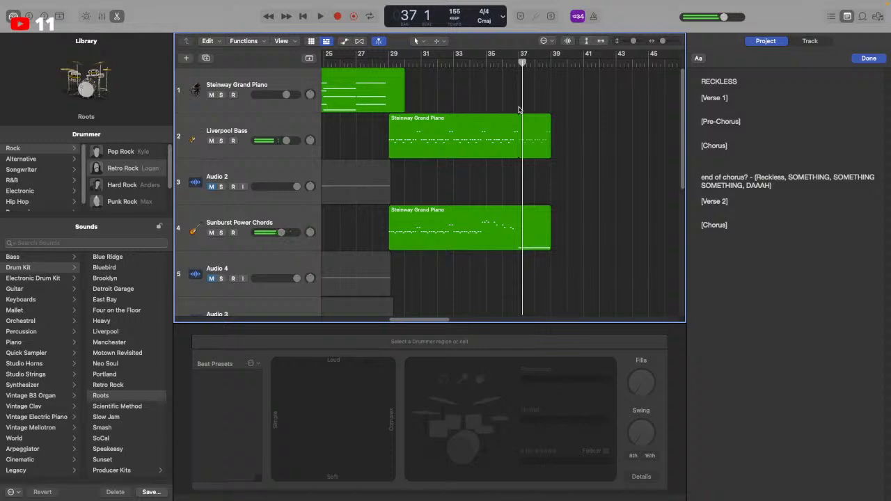
Select the Liverpool Bass and Sunburst Power Chords regions together and move them to start at bar 39
left_click_drag(519, 109, 569, 251)
left_click(584, 219)
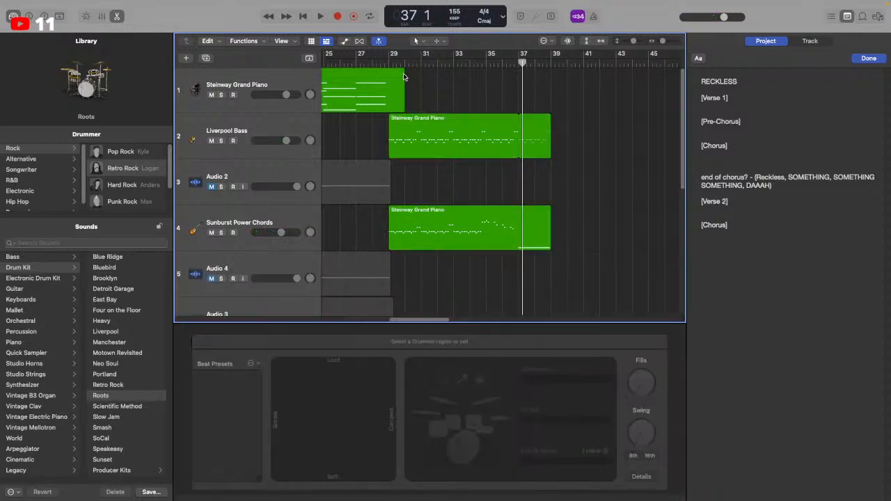
left_click_drag(567, 306, 501, 143)
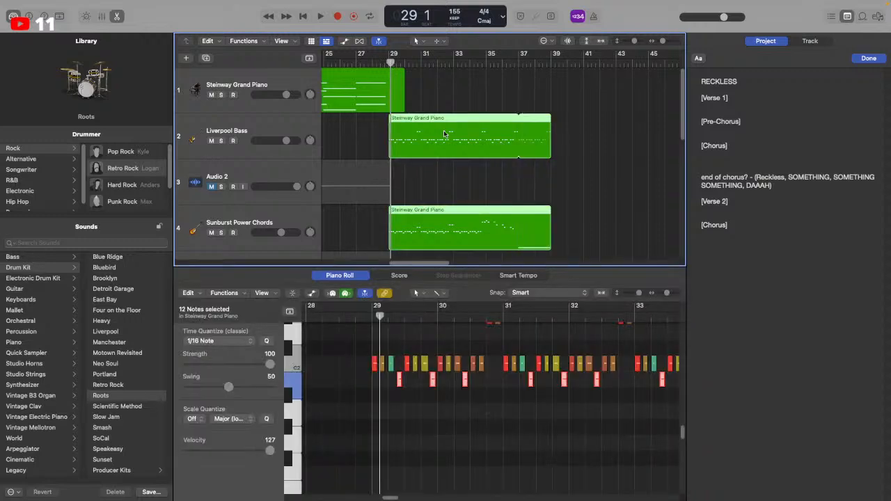
left_click_drag(445, 134, 592, 145)
left_click_drag(522, 133, 619, 220)
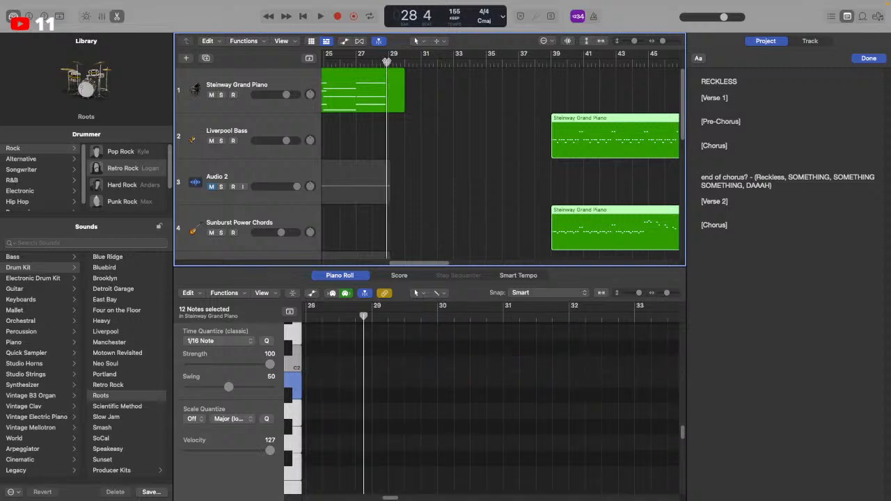
Paste a copy of the bass and power chord regions before the moved ones and align their start to bar 29
key("super+v")
mouse_move(446, 144)
left_mouse_down()
mouse_move(458, 146)
mouse_move(450, 144)
left_mouse_up()
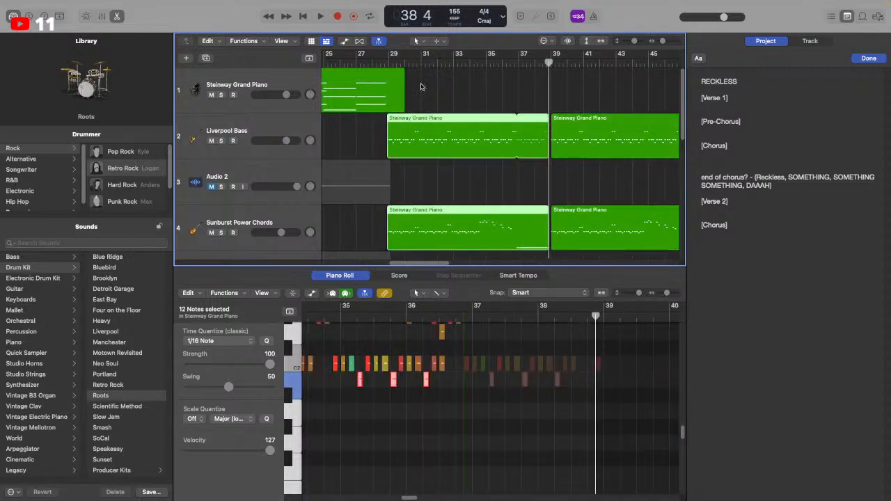
left_click(674, 42)
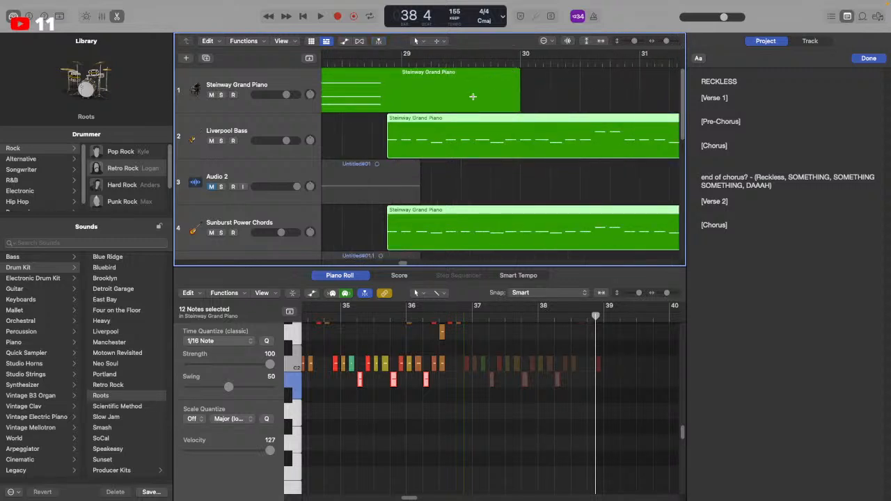
left_click_drag(457, 118, 471, 118)
left_click(402, 60)
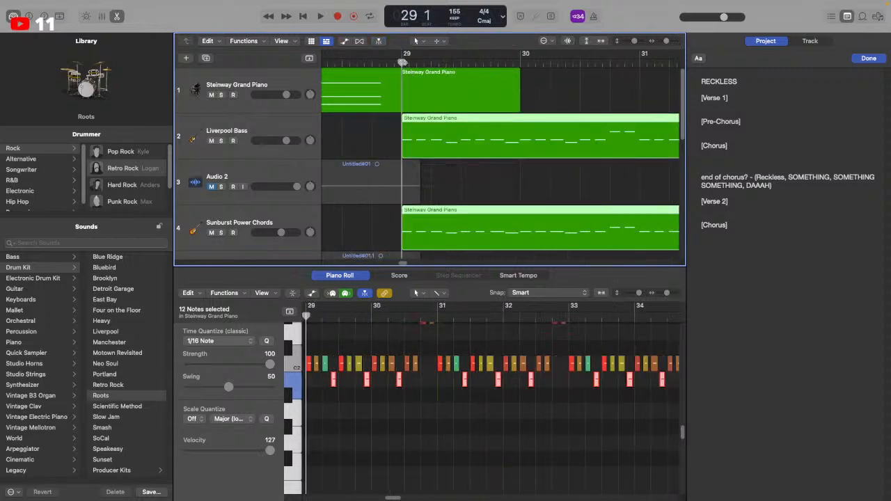
Trim the first bass and power chord regions to end at bar 37 and move the second copies to start at bar 37
key("space")
key("super+Left")
key("super+Left")
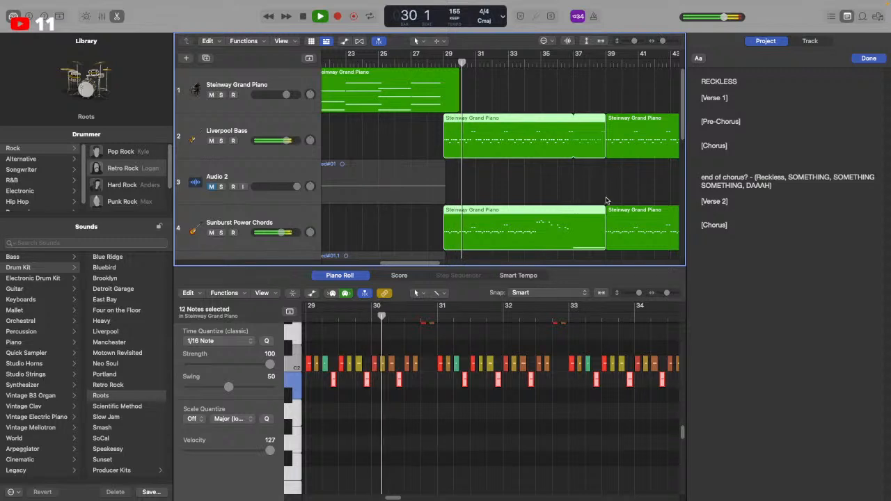
left_click(606, 200)
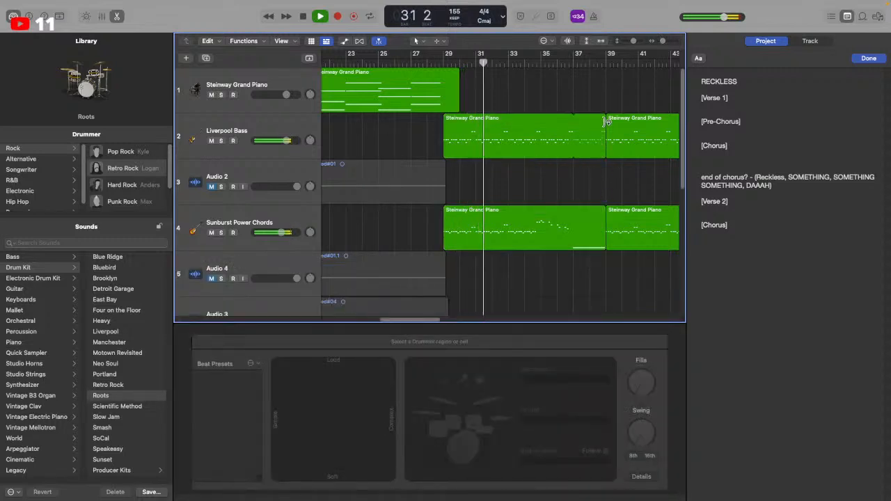
left_click_drag(606, 122, 573, 122)
left_click_drag(640, 86, 608, 232)
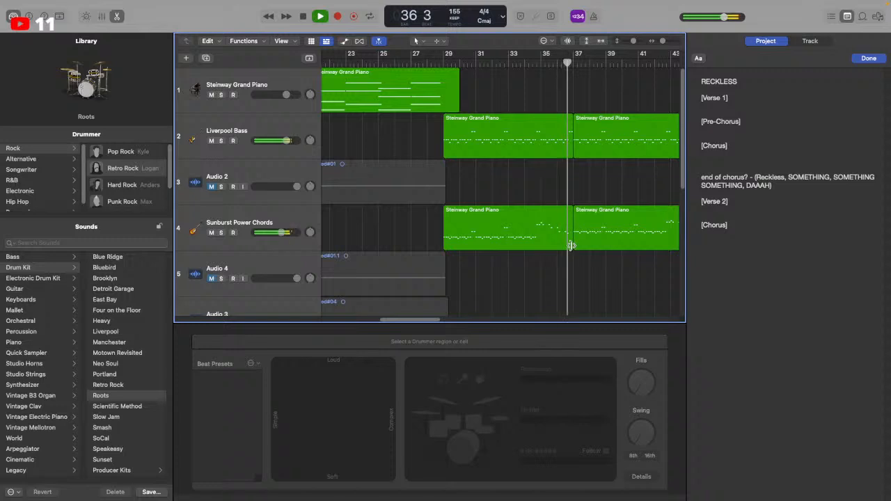
Loop the SoCal drummer region on the Roots track with two repetitions, ending at bar 45
left_click(570, 245)
scroll(587, 239, "down", 3)
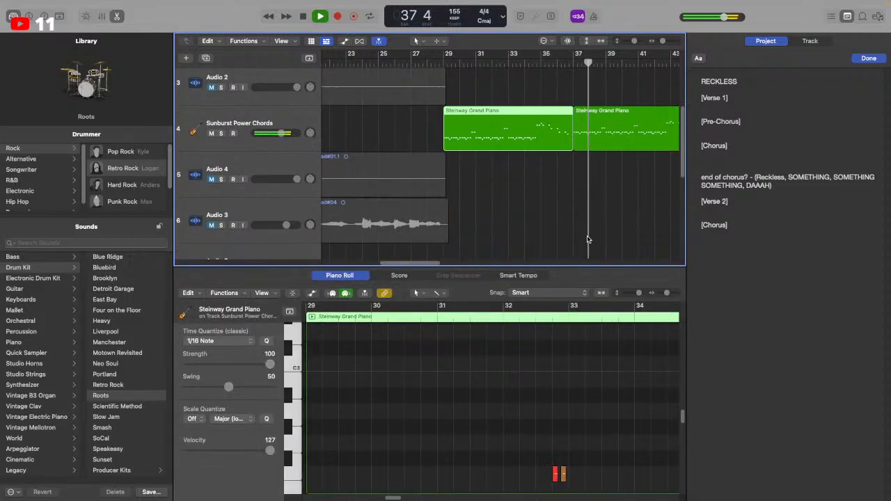
scroll(588, 240, "down", 5)
left_click_drag(581, 226, 658, 236)
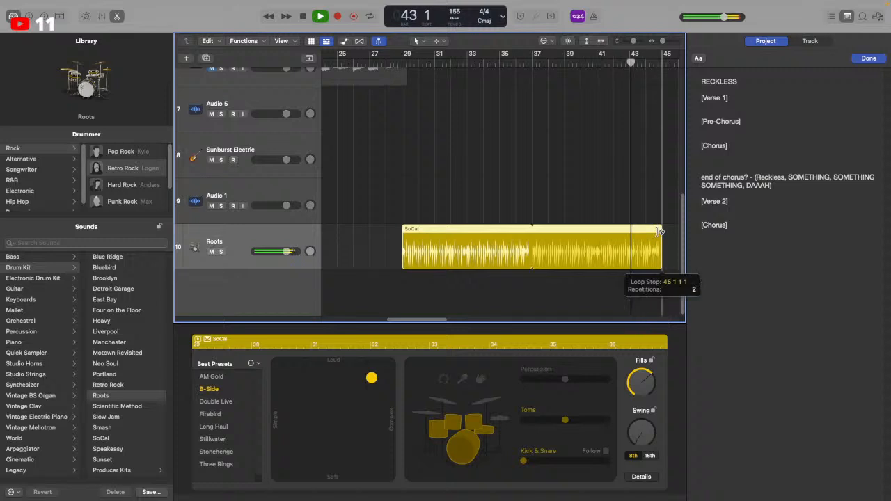
Open the first Sunburst Power Chords region in the Piano Roll and play from bar 33 into its closing run
scroll(651, 241, "up", 5)
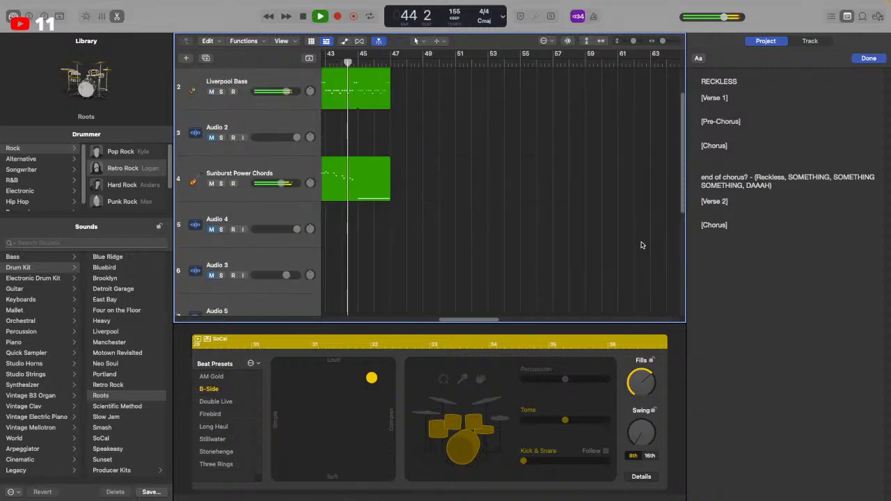
double_click(441, 172)
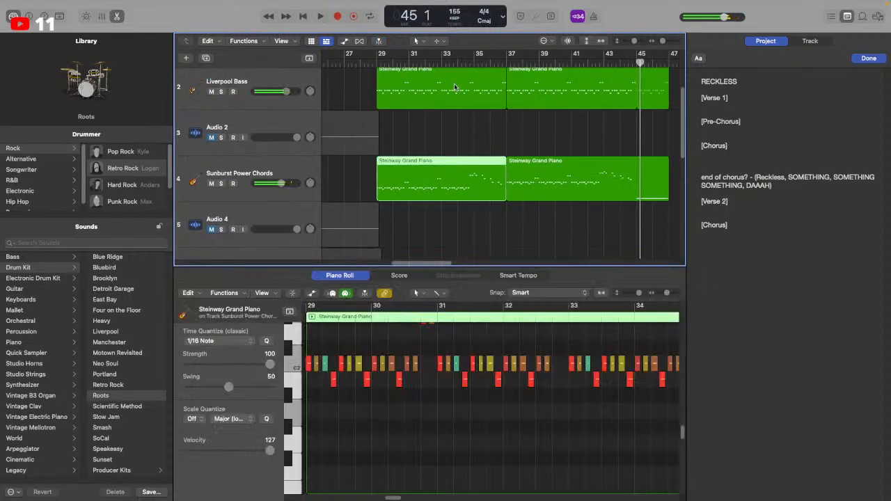
double_click(486, 169)
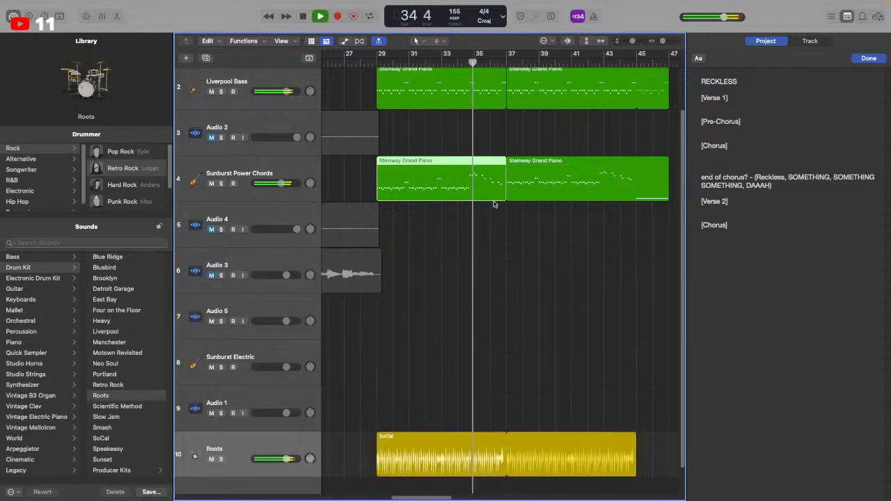
double_click(483, 179)
key("space")
scroll(487, 362, "left", 5)
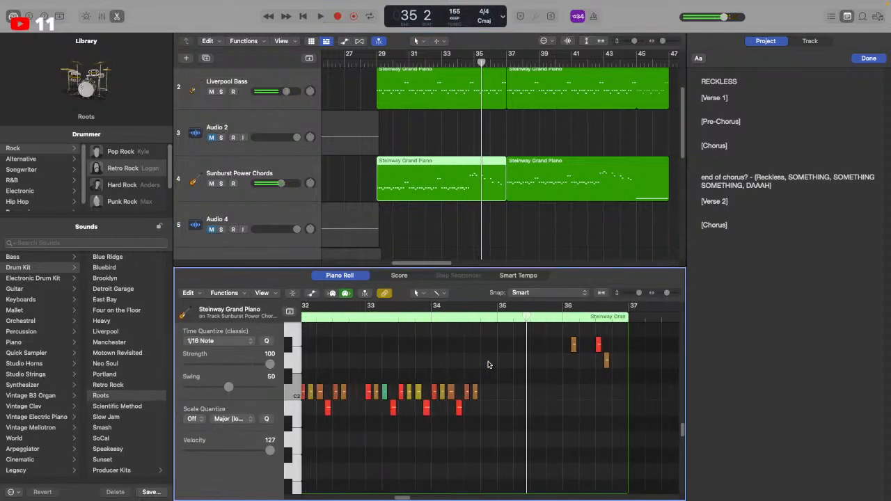
scroll(487, 362, "up", 3)
left_click(409, 324)
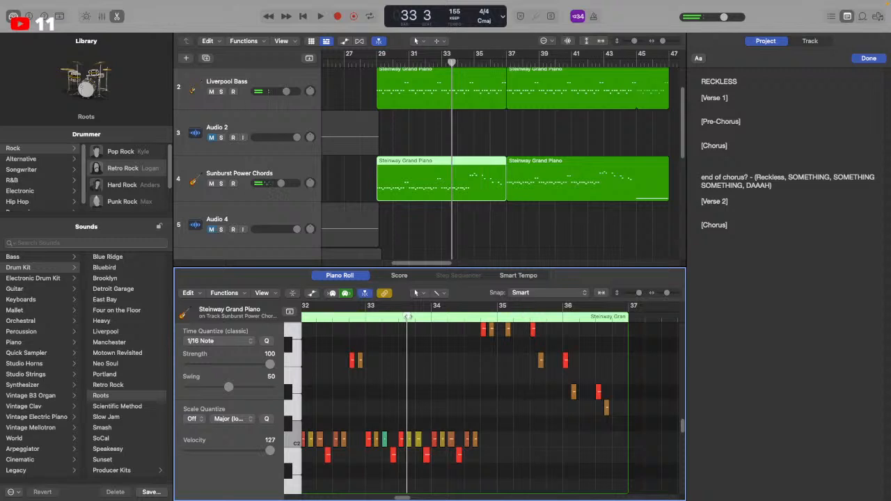
key("space")
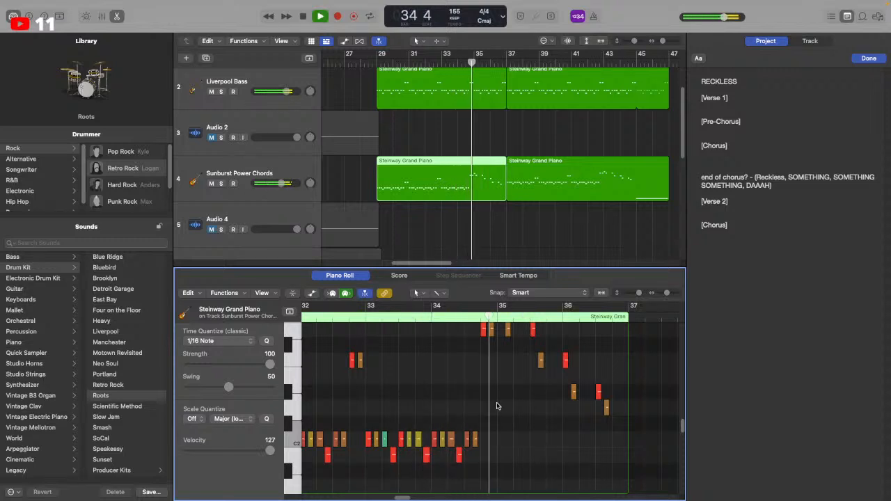
key("space")
Lower the note at the start of bar 35 and the two notes in that bar's second half, checking by playback
scroll(501, 349, "up", 1)
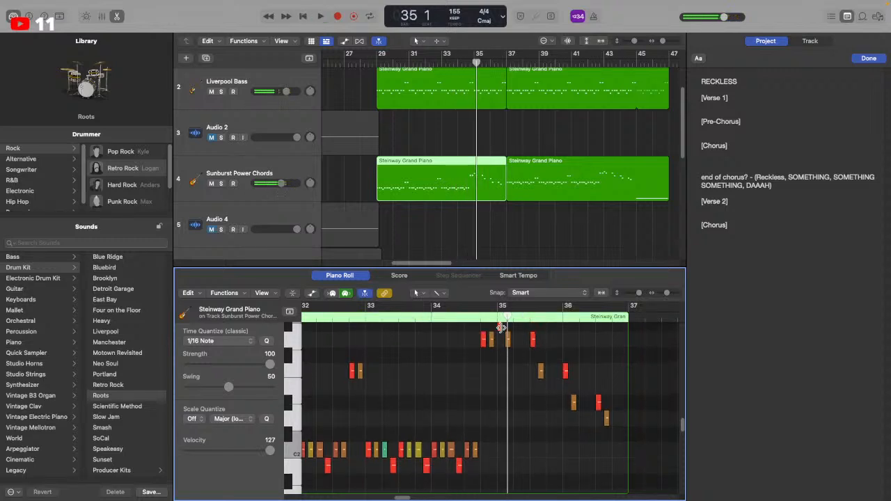
left_click_drag(500, 327, 500, 372)
key("space")
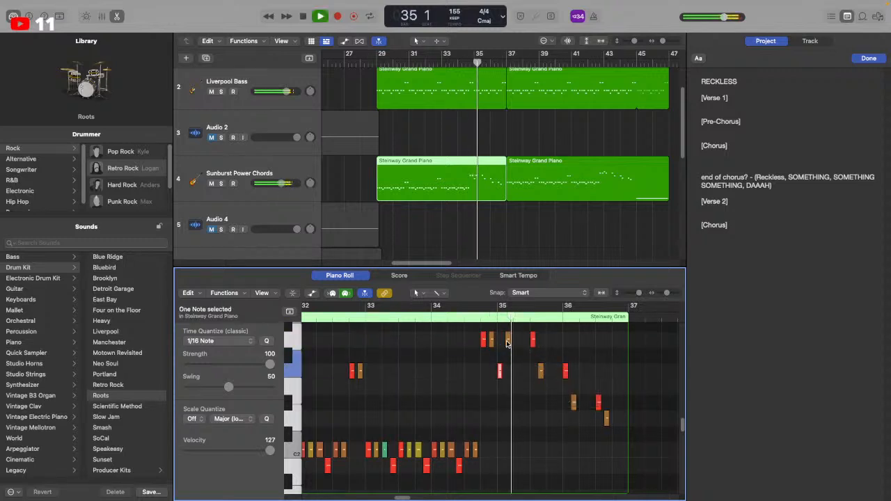
key("space")
left_click_drag(532, 346, 540, 403)
left_click(471, 320)
key("space")
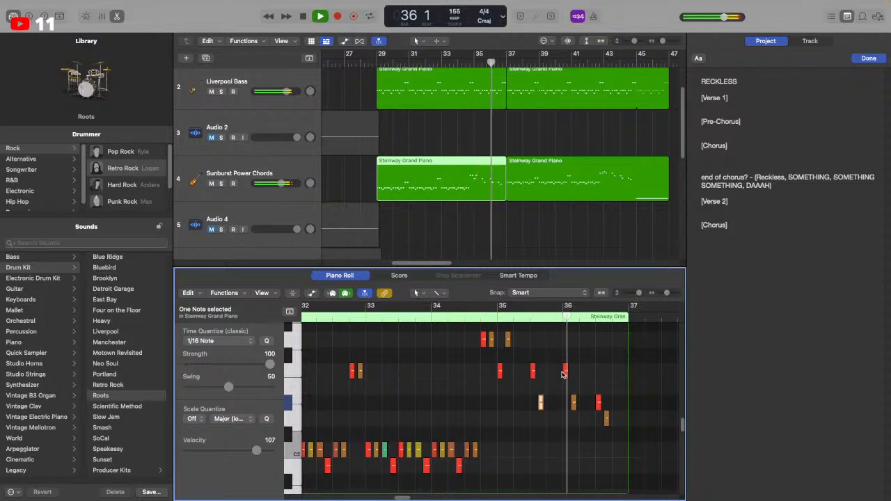
Listen to bar 36 and move the run's final note to the pitch of the note before it
key("space")
key("space")
key("space")
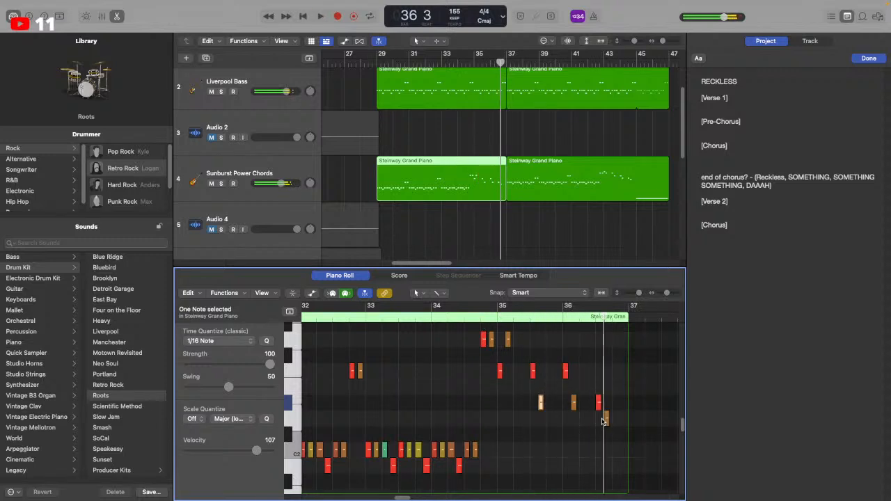
mouse_move(599, 411)
left_mouse_down()
mouse_move(599, 425)
mouse_move(606, 404)
left_mouse_up()
Play the edited chorus from bar 29 into the second half and deselect the power chord region
left_click(377, 63)
key("space")
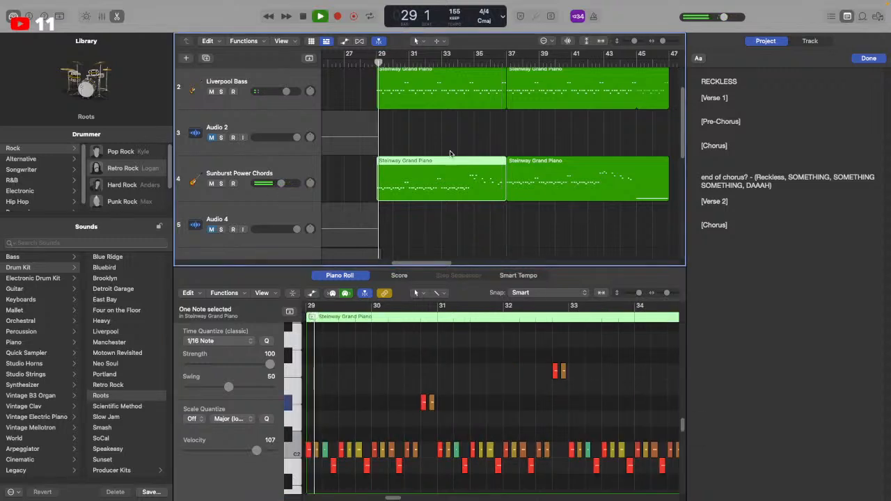
left_click(567, 252)
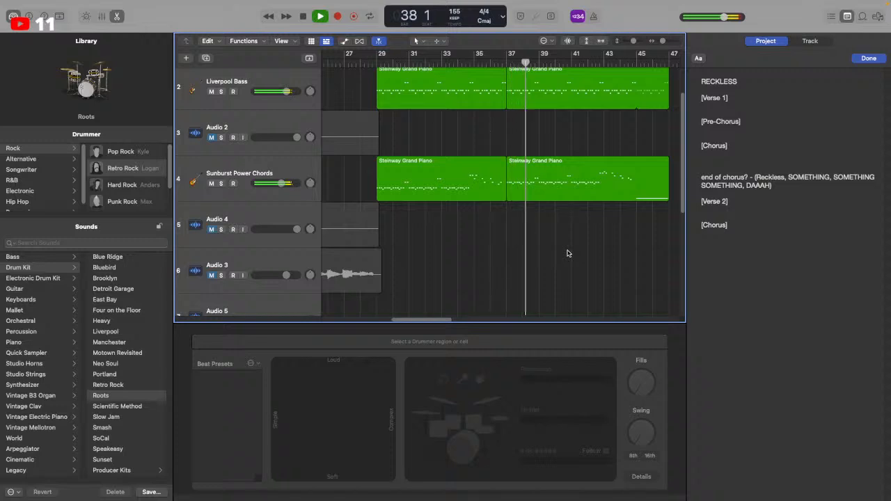
Save the project while playback continues
mouse_move(132, 60)
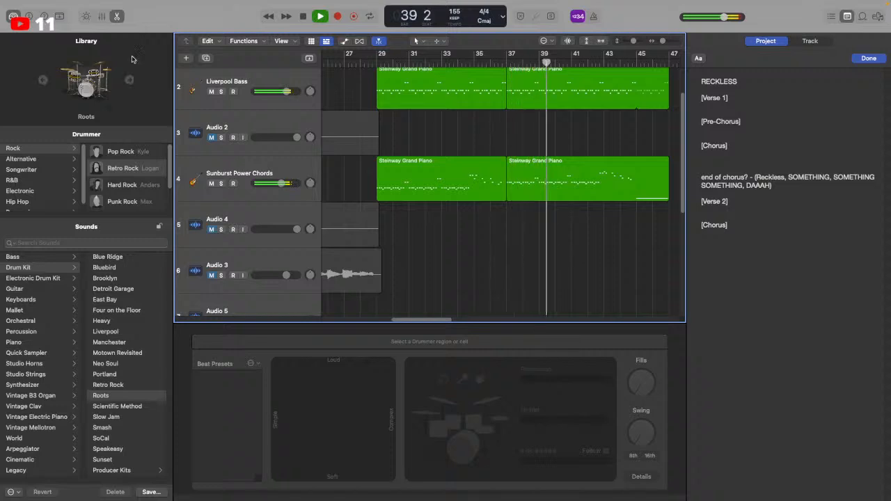
mouse_move(10, 4)
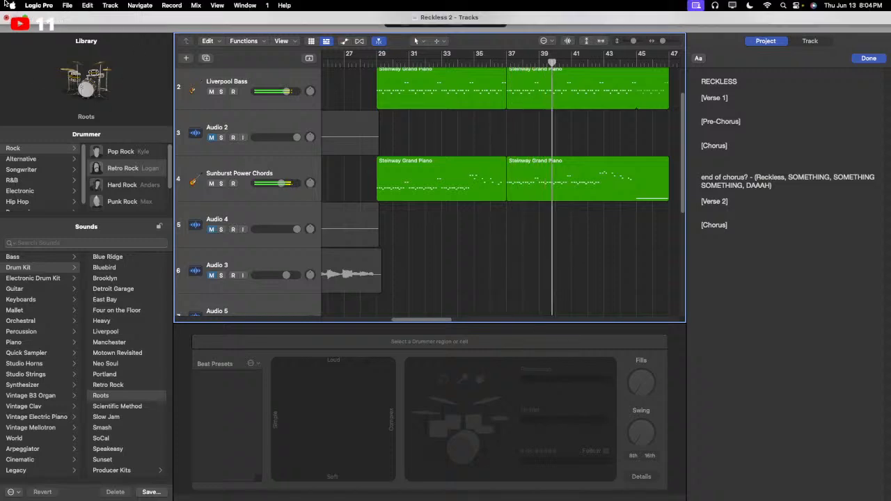
left_click(67, 5)
left_click(70, 85)
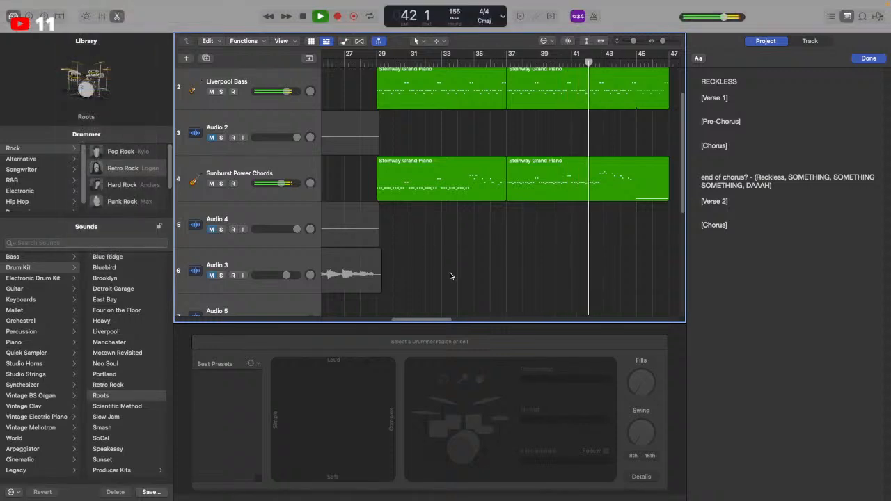
Listen to the end of the second chorus half and record audio on the Audio 2 track from bar 45 to just past bar 47
left_click(602, 181)
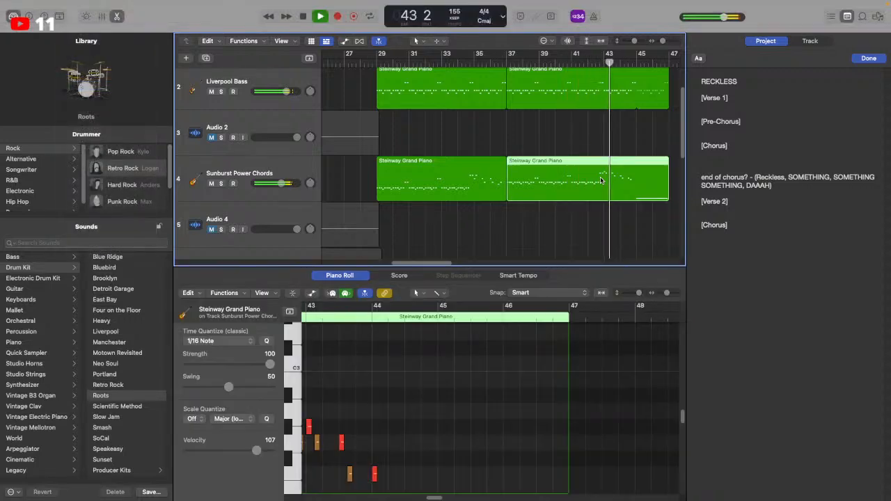
left_click(586, 232)
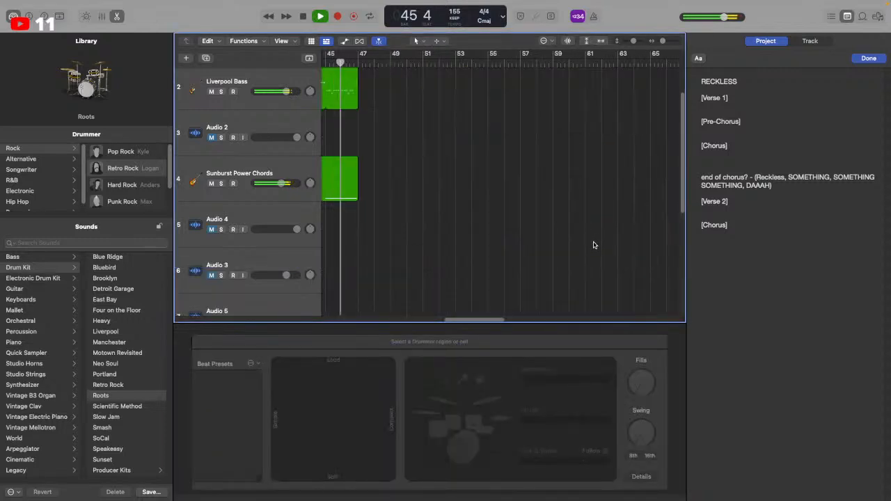
key("space")
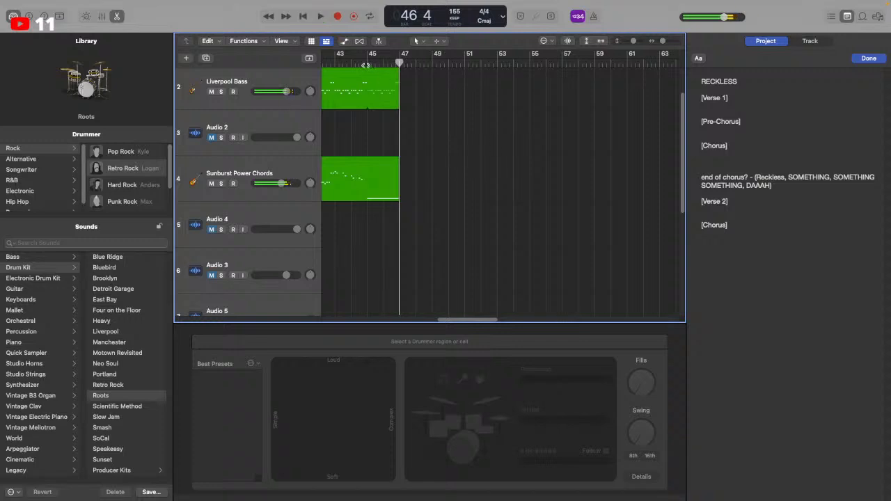
left_click(263, 137)
key("space")
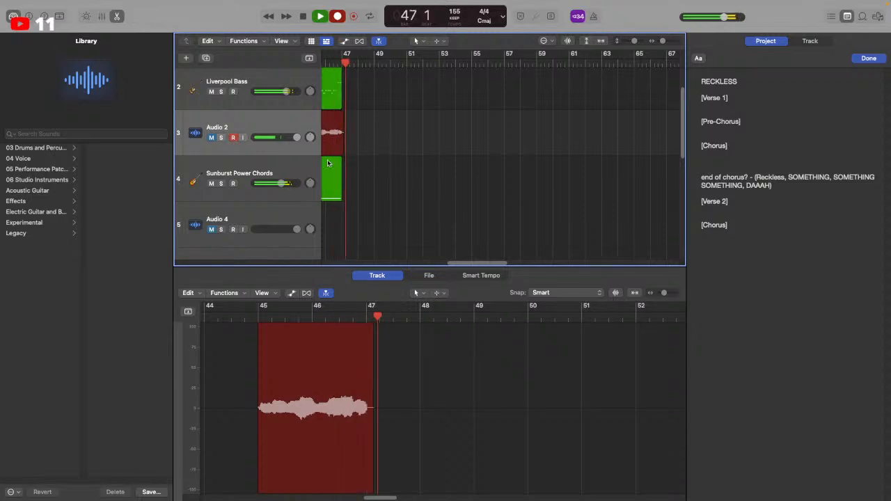
key("space")
Unmute the Audio 2 track and play back the new recording from bar 43 to bar 47
scroll(431, 177, "left", 5)
left_click(395, 66)
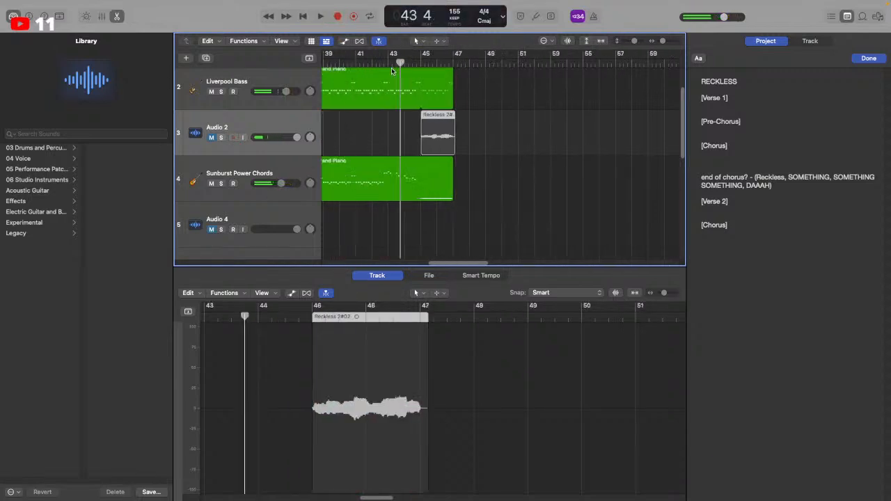
left_click(221, 133)
key("space")
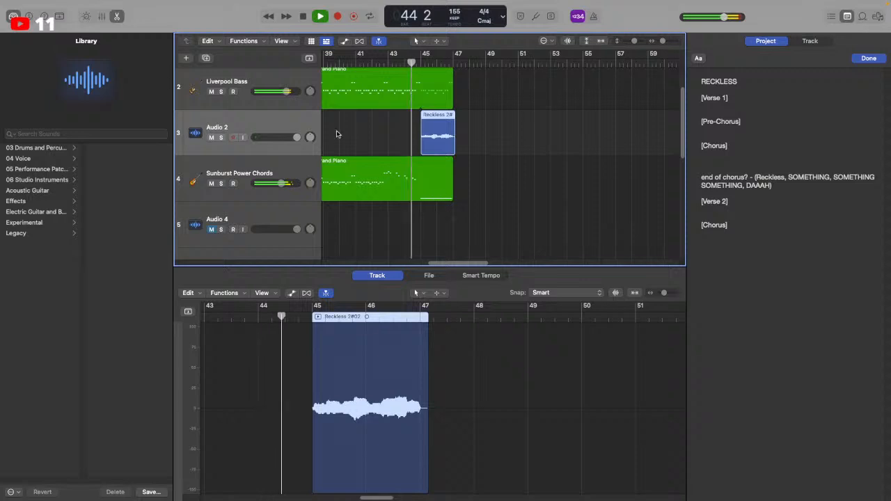
left_click(297, 136)
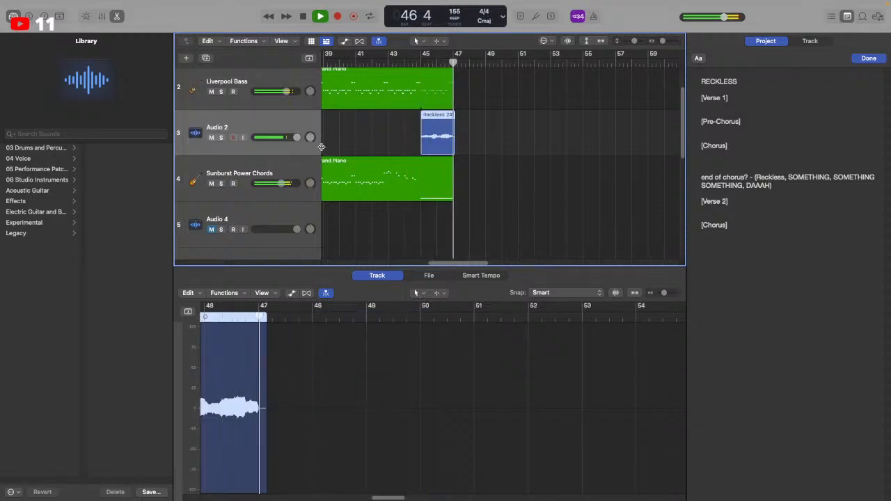
key("space")
Save the project with the new Audio 2 recording
scroll(653, 46, "down", 5)
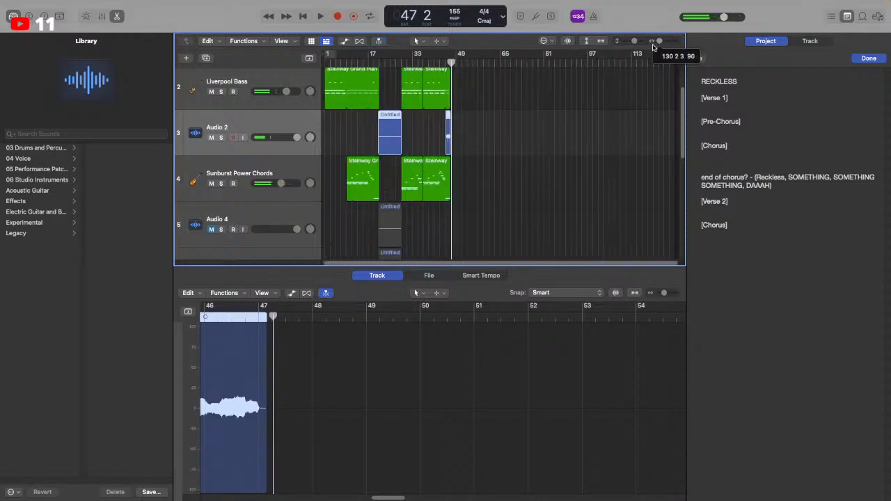
mouse_move(519, 164)
left_mouse_down()
mouse_move(449, 132)
mouse_move(523, 151)
left_mouse_up()
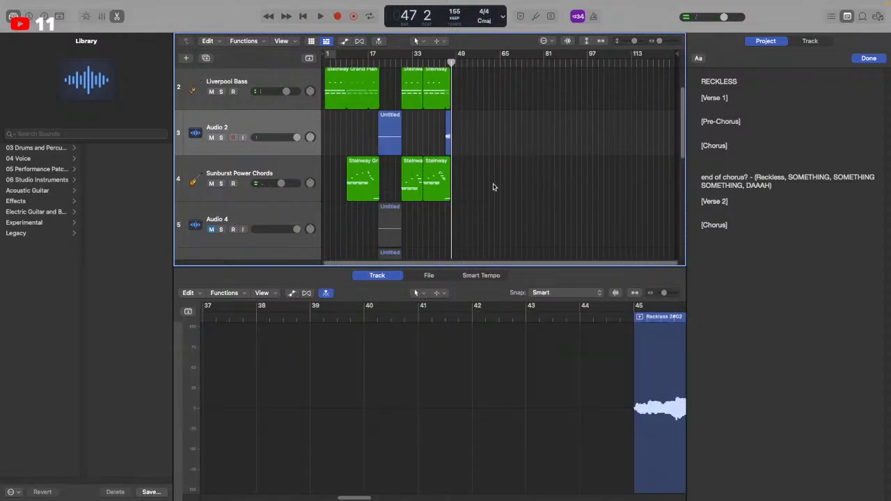
left_click_drag(494, 186, 459, 100)
mouse_move(33, 2)
left_click(66, 5)
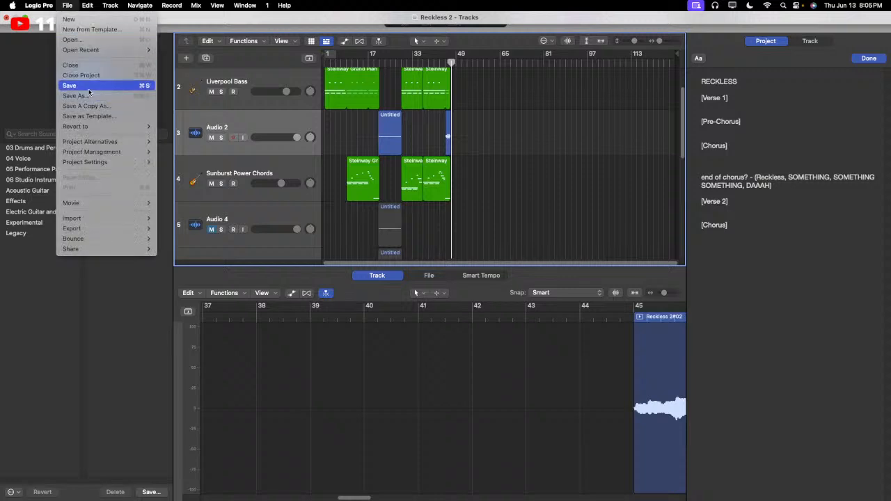
left_click(88, 91)
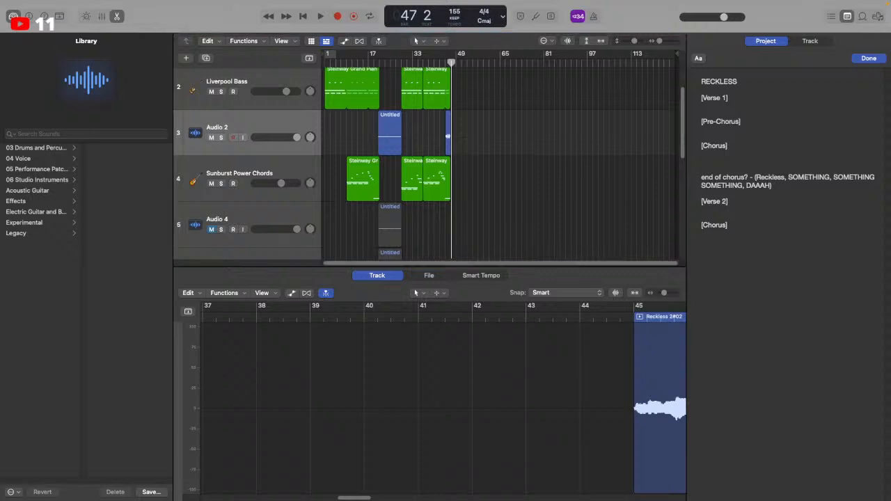
Move the playhead back to bar 29 and advance it bar by bar to bar 42
left_click(623, 230)
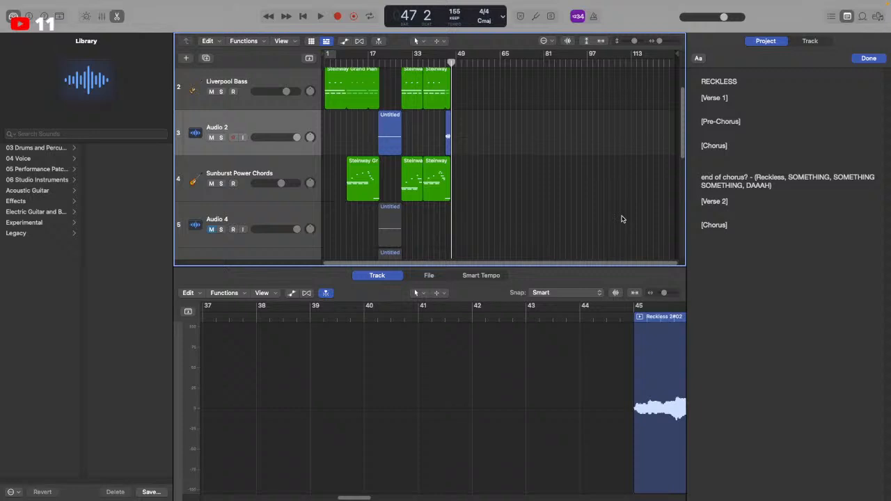
left_click(446, 63)
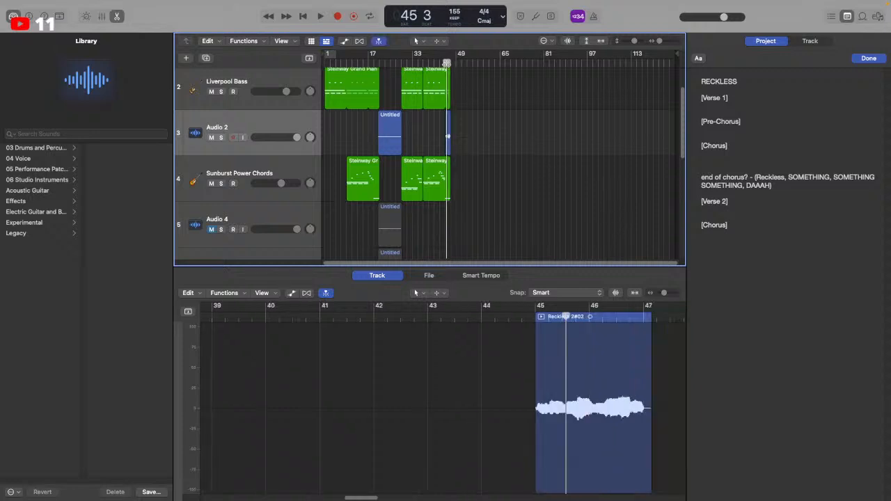
left_click_drag(447, 64, 403, 63)
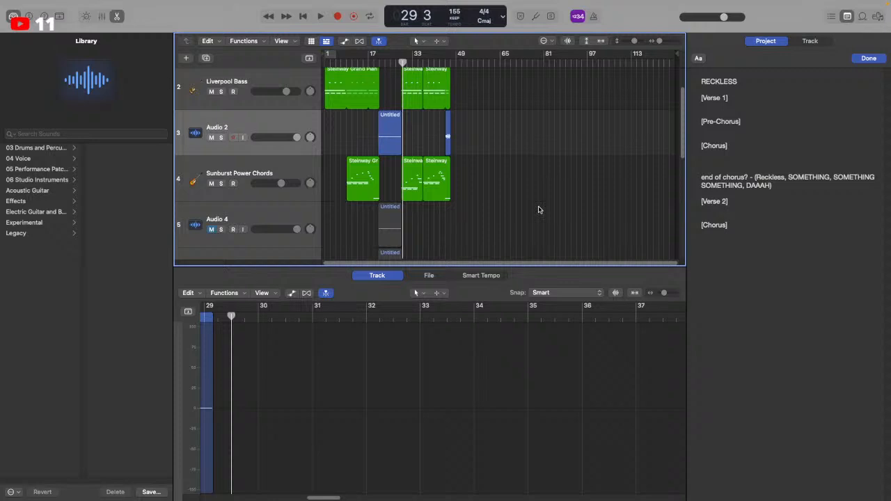
key("period")
key("period")
key("period")
key("period")
key("period")
key("period")
key("period")
key("period")
key("period")
key("period")
key("period")
key("period")
key("period")
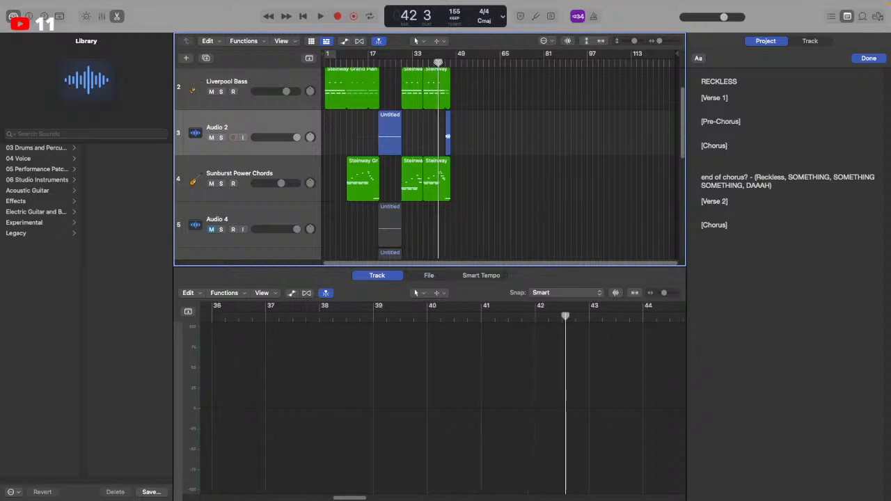
key("period")
key("period")
key("period")
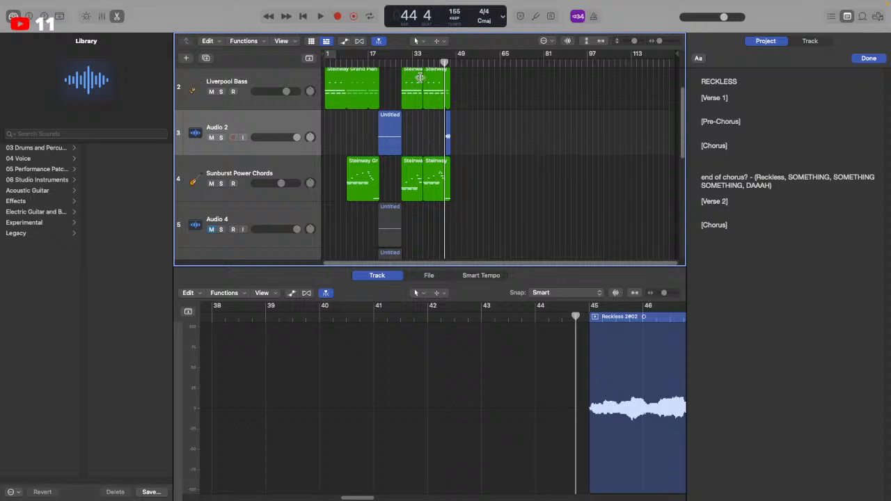
left_click_drag(399, 63, 402, 63)
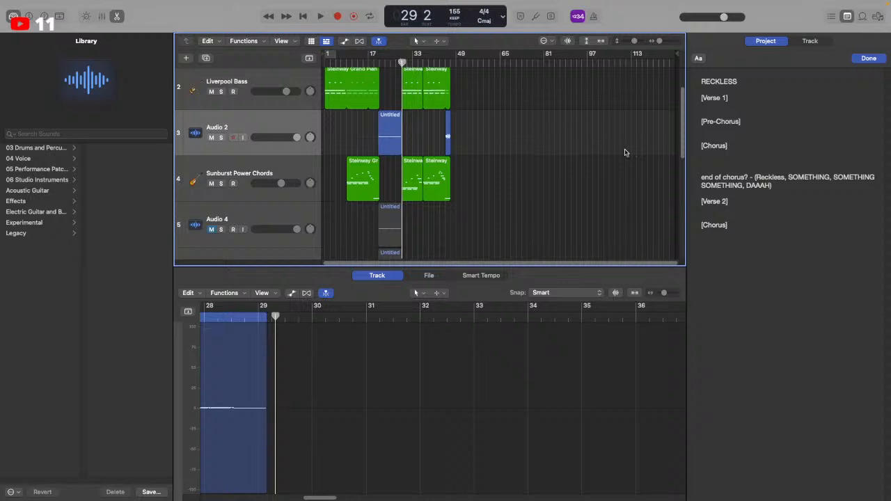
left_click_drag(511, 138, 436, 138)
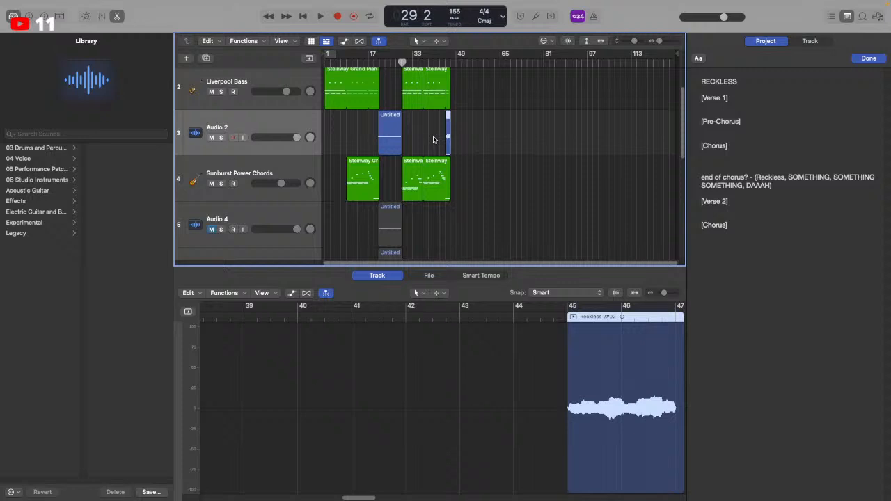
left_click_drag(602, 119, 489, 126)
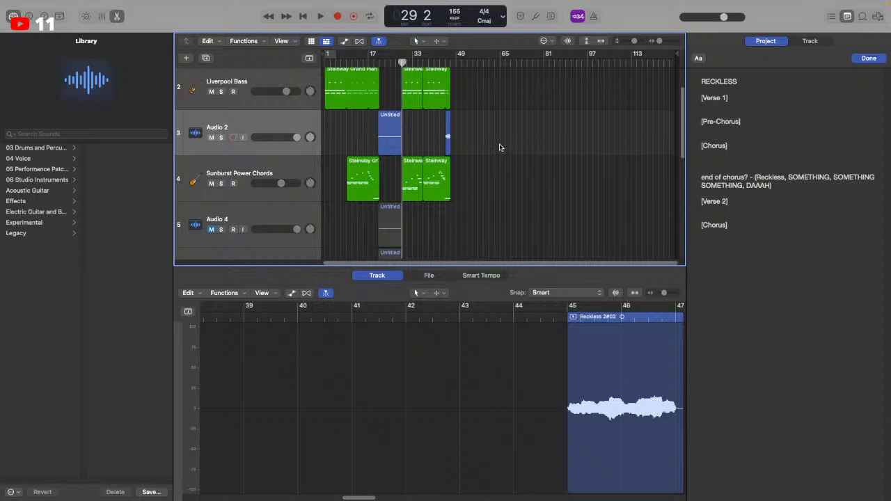
left_click_drag(438, 64, 450, 63)
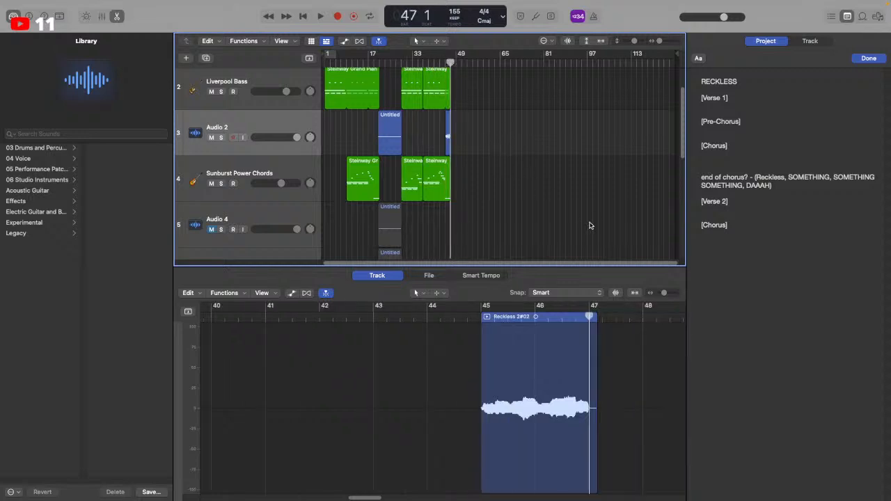
Play the chorus from bar 29 and duplicate the Sunburst Power Chords track with its regions, muting the original track
left_click(401, 64)
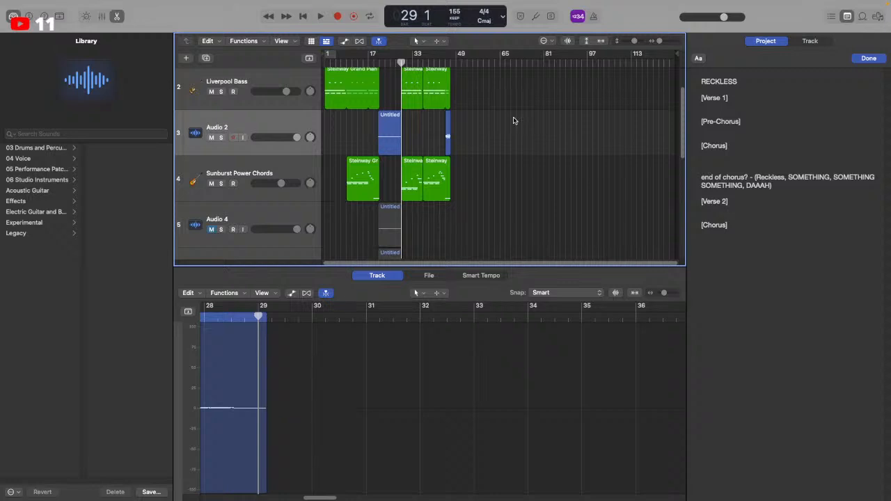
key("space")
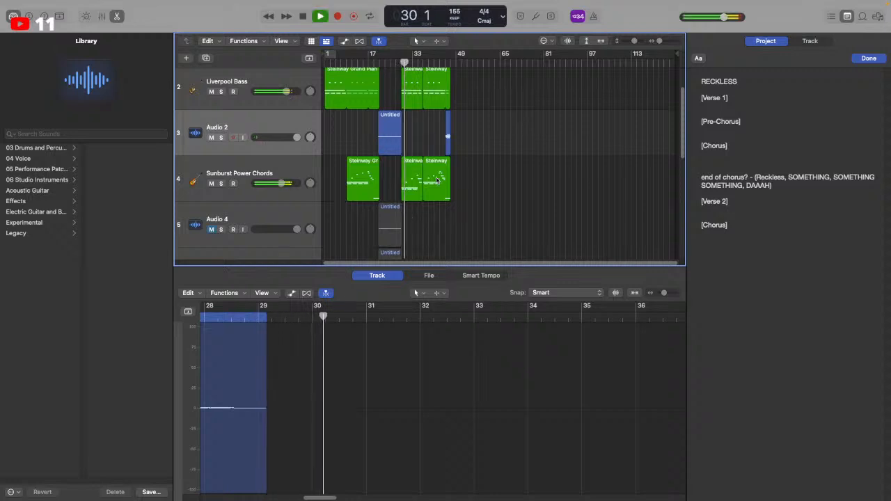
left_click(212, 184)
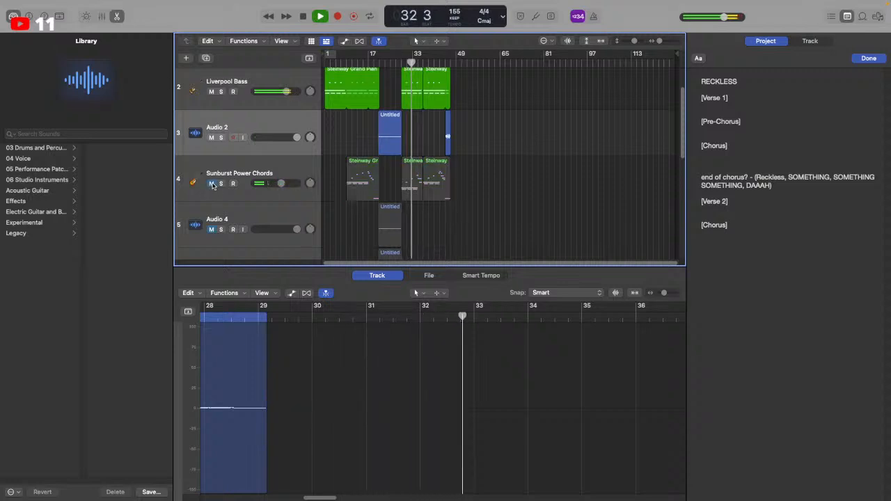
left_click(212, 183)
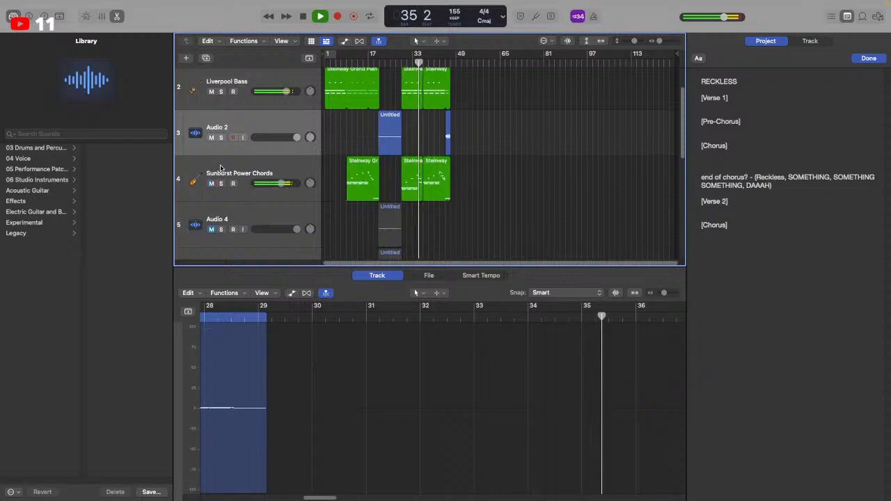
left_click(221, 168)
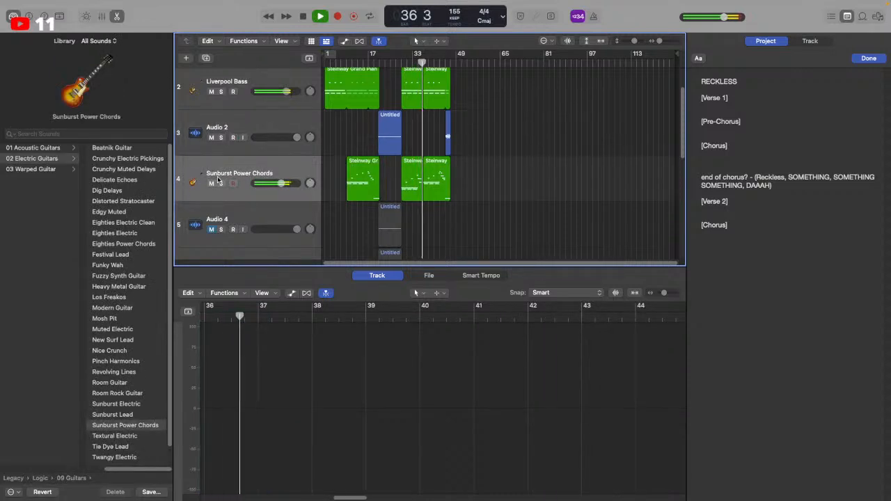
key("super+d")
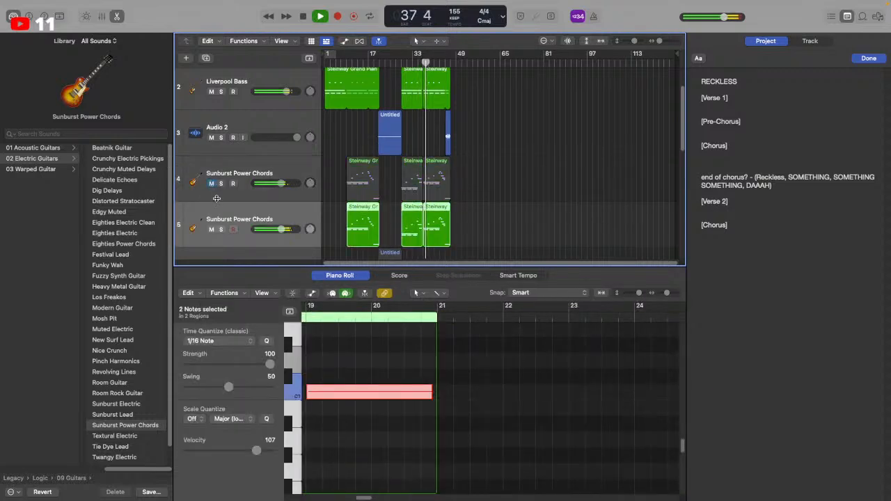
Load the Steinway Grand Piano patch on the duplicated power chords track and listen to it until the end of the chorus
left_click(13, 477)
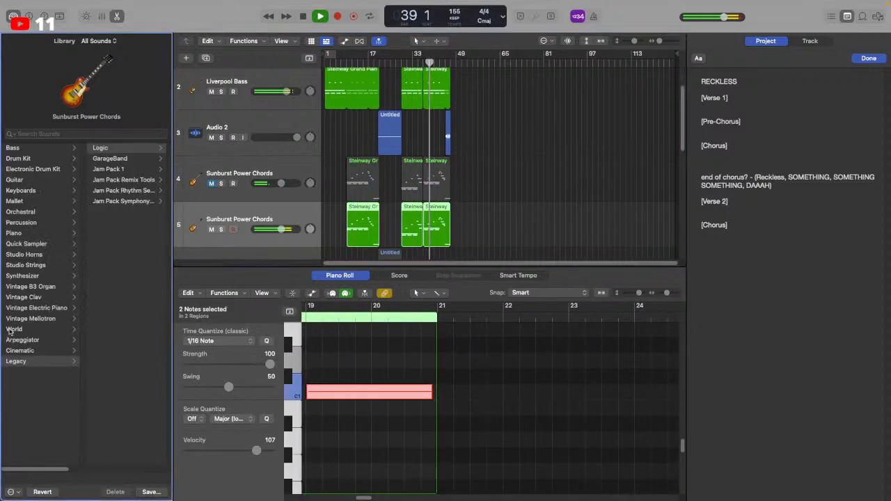
left_click(14, 233)
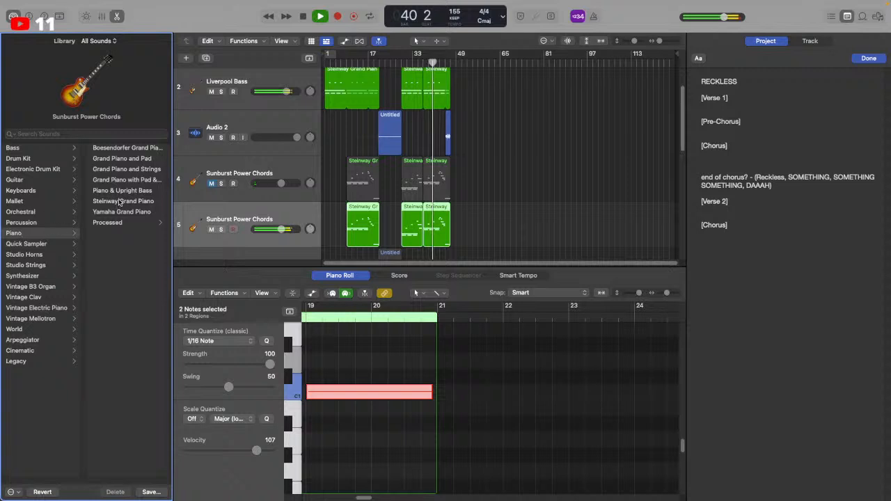
left_click(120, 201)
left_click(487, 218)
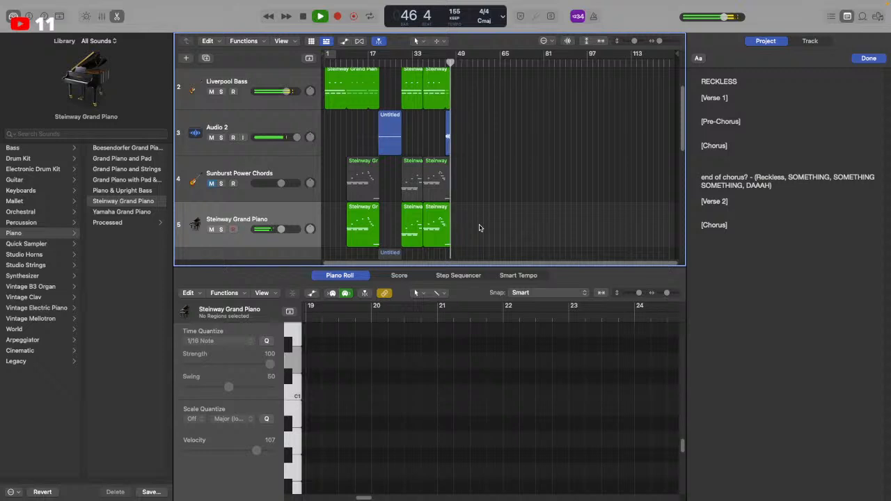
key("space")
Play back the chorus with the piano part from just before bar 29 to bar 48
left_click(400, 63)
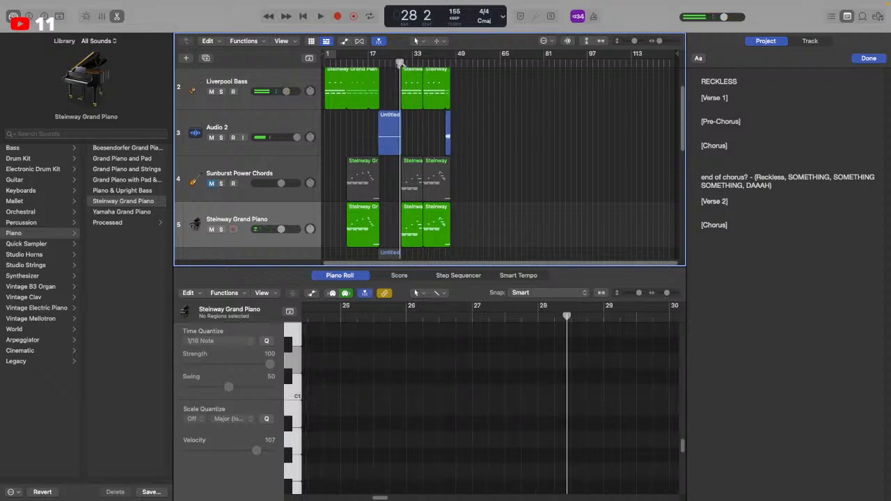
left_click(406, 62)
left_click(403, 63)
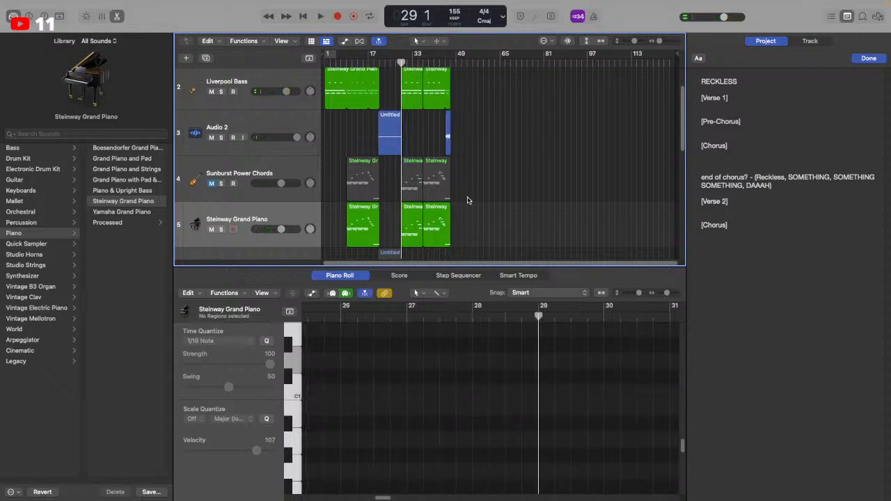
left_click_drag(469, 225, 408, 102)
left_click(414, 118)
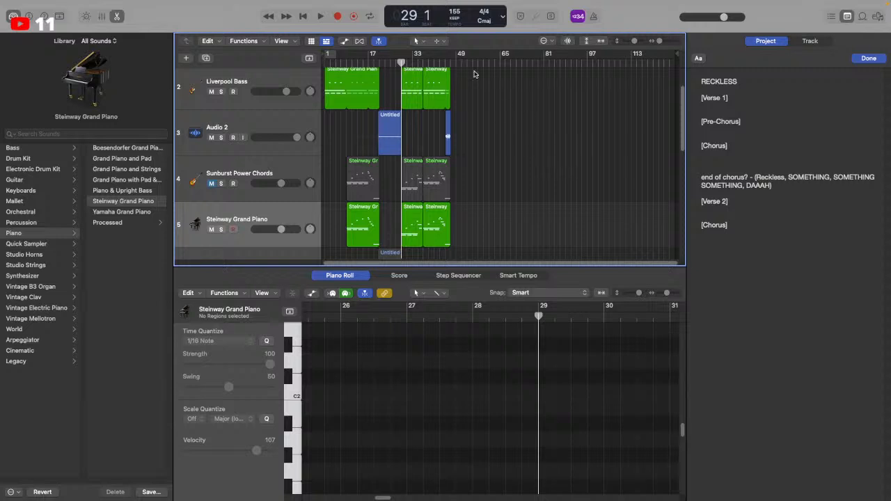
left_click_drag(402, 62, 401, 63)
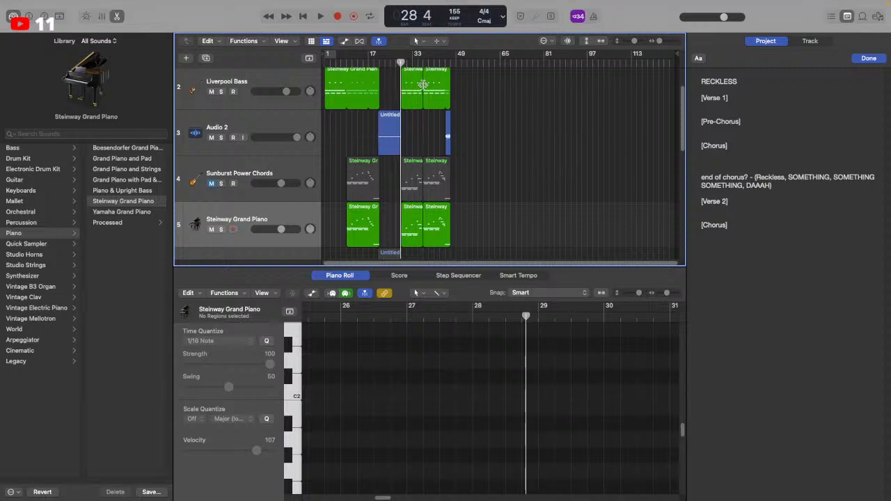
key("space")
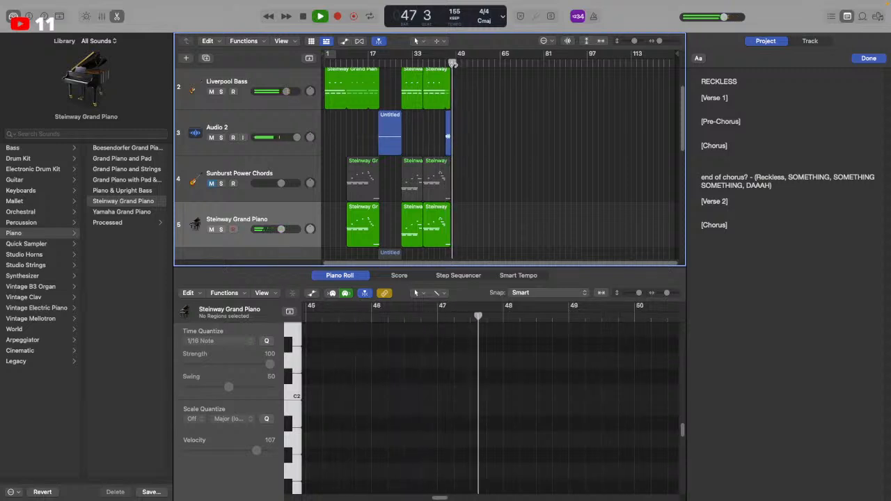
key("space")
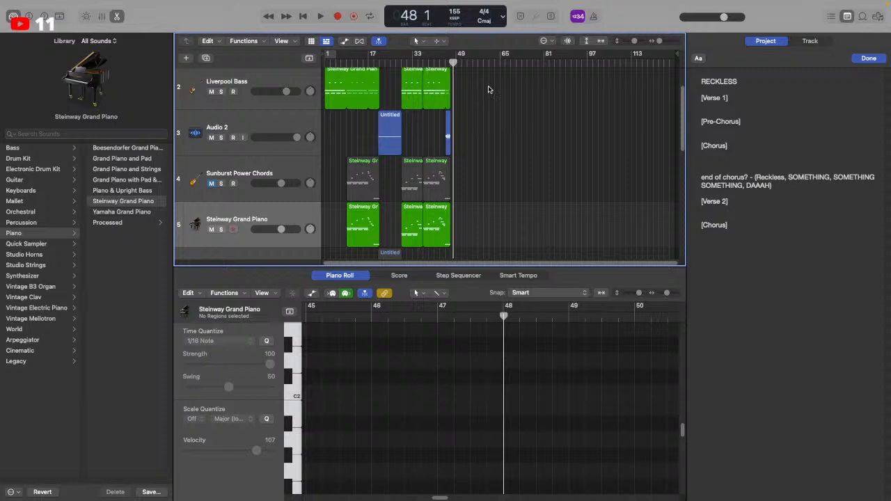
Look over the chorus regions from bar 29 on all tracks, down to the Roots drum track
left_click(402, 63)
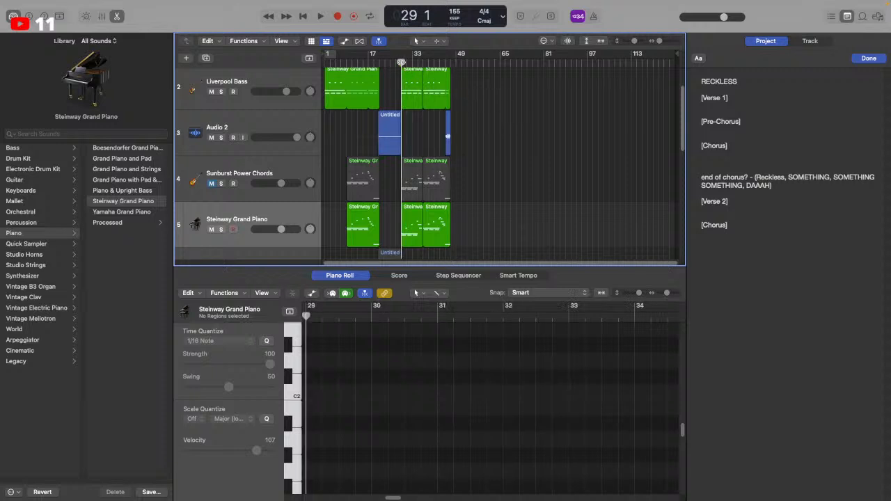
left_click_drag(498, 245, 418, 89)
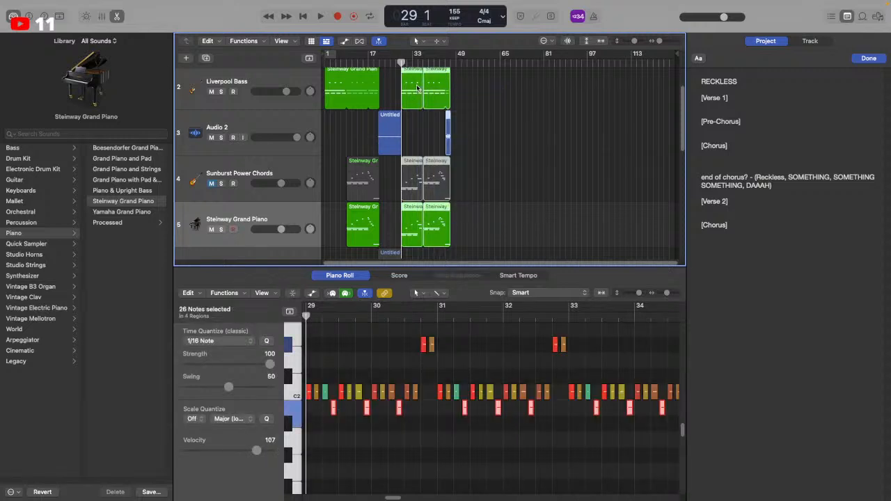
left_click(453, 94)
left_click_drag(478, 204, 447, 252)
scroll(448, 252, "down", 6)
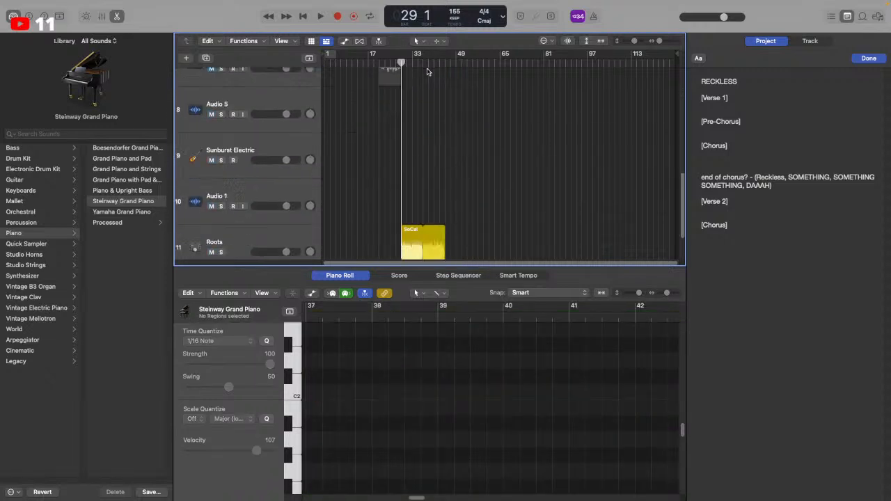
left_click(428, 67)
scroll(443, 117, "up", 7)
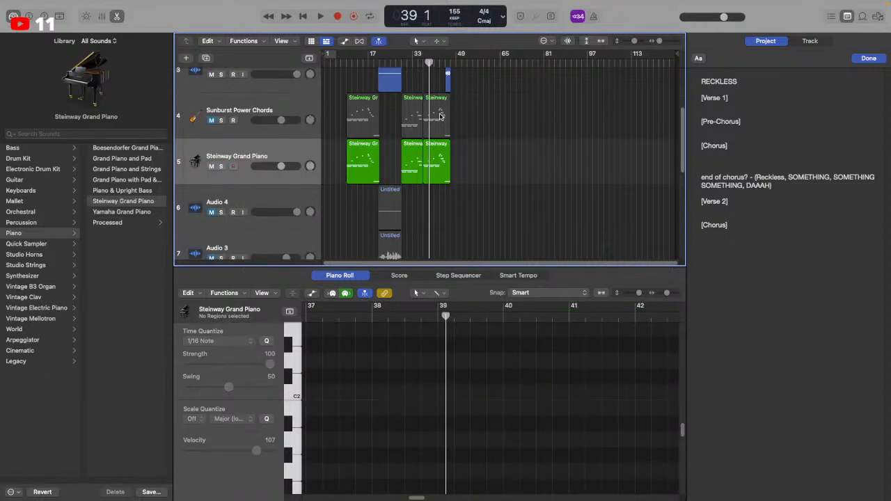
Save the project with the added Steinway Grand Piano track
left_click(67, 4)
left_click(67, 5)
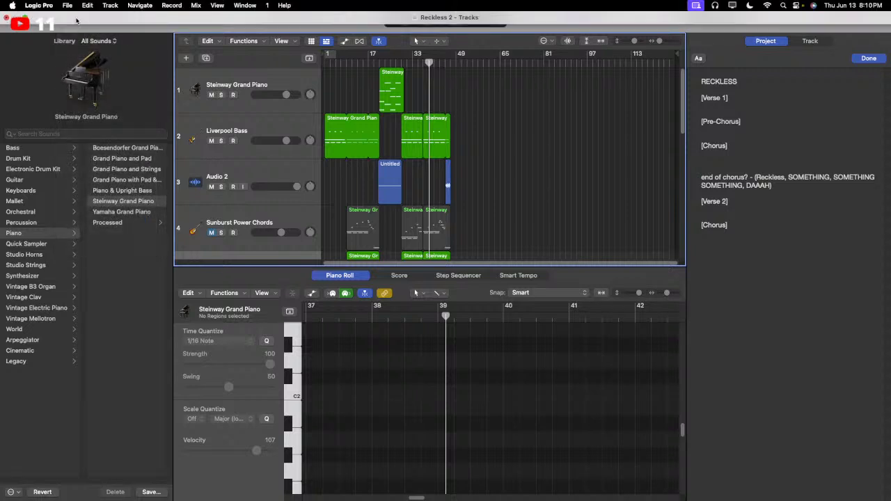
left_click(69, 7)
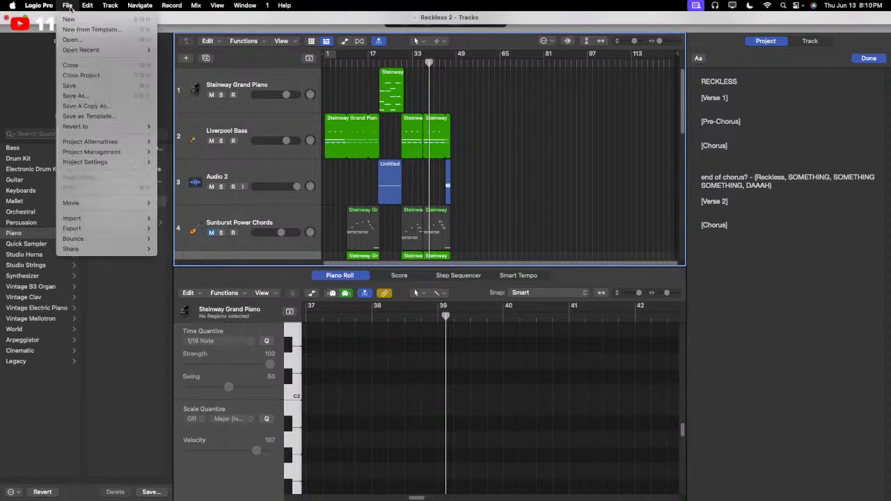
left_click(75, 86)
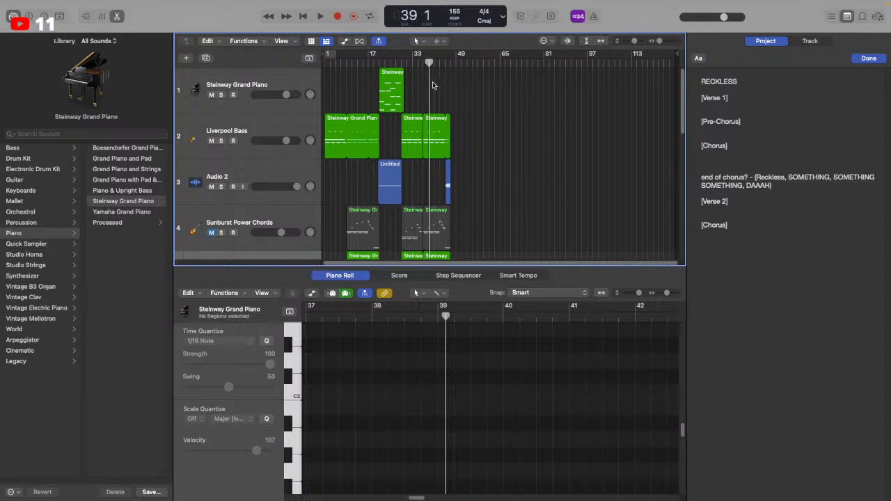
Play short passages of the second chorus half around bars 45 and 41
left_click(439, 64)
left_click_drag(440, 64, 446, 65)
key("space")
left_click(434, 64)
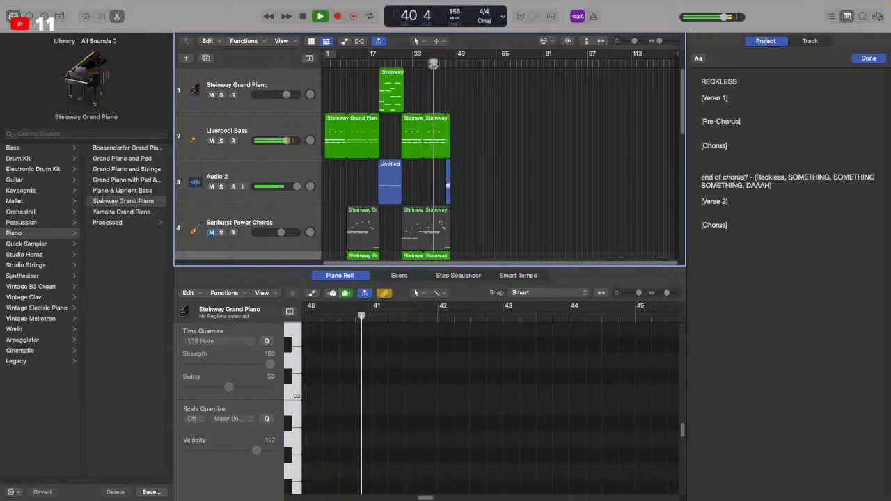
key("space")
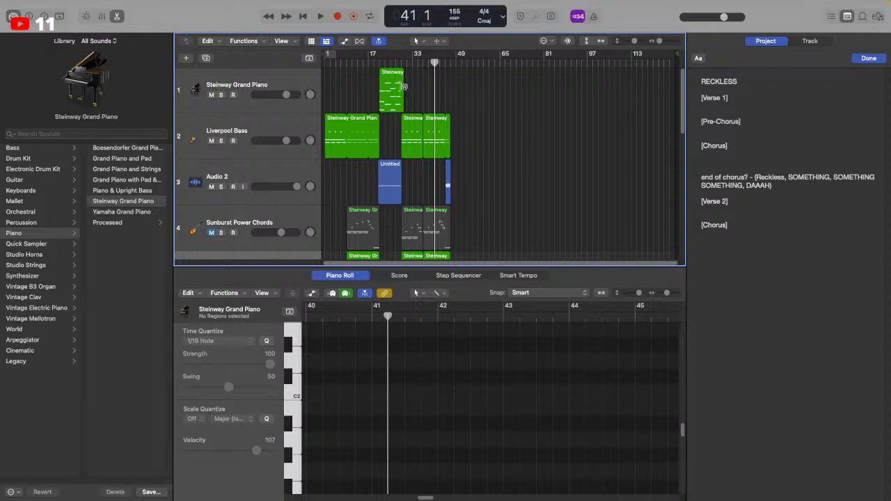
Play back the chorus ending from late in bar 44 and return the playhead to the end of bar 36
left_click(401, 62)
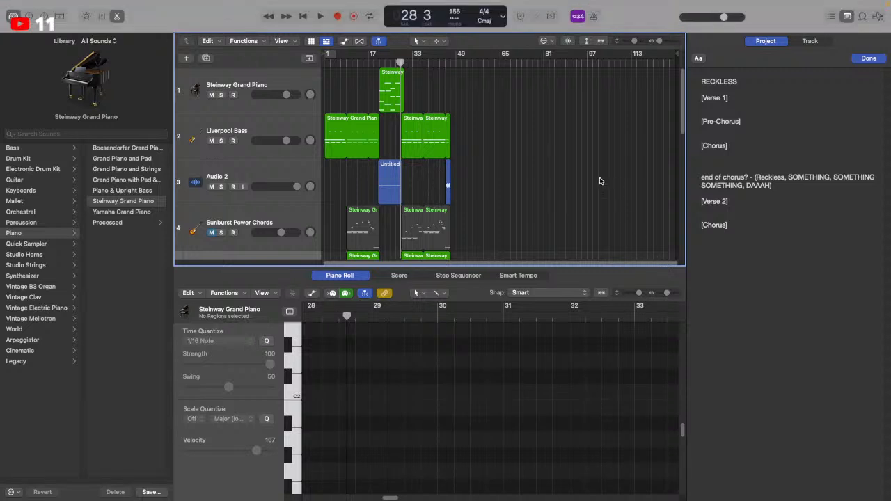
left_click_drag(400, 63, 443, 64)
left_click(432, 64)
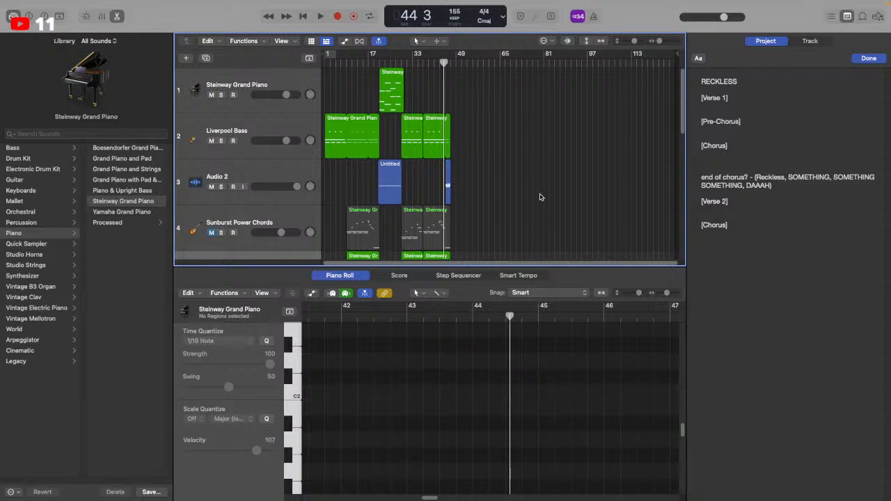
left_click(448, 63)
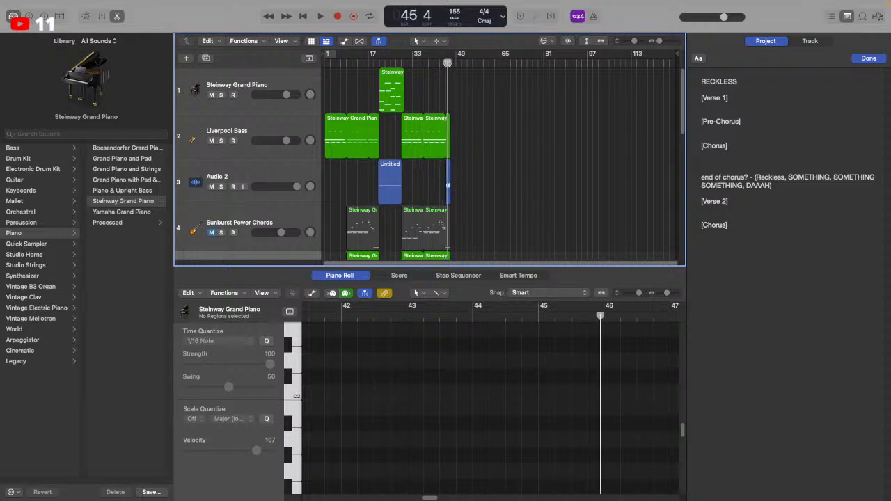
left_click_drag(448, 63, 445, 64)
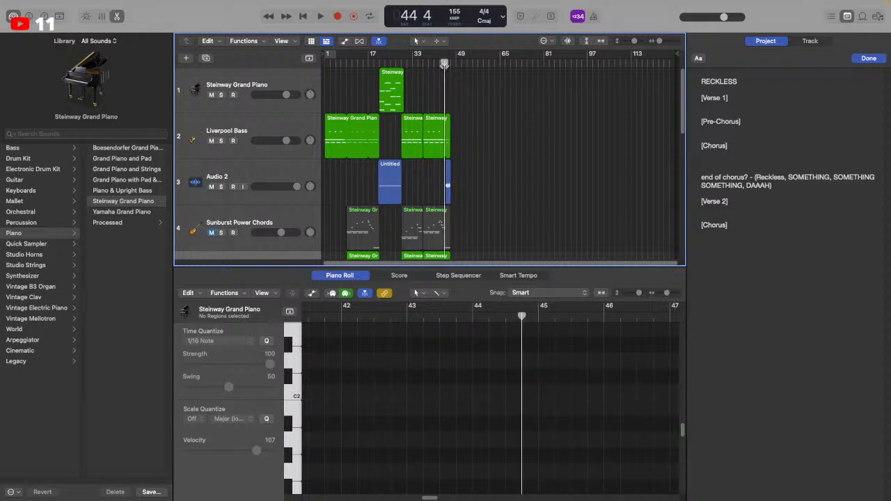
key("space")
left_click(429, 64)
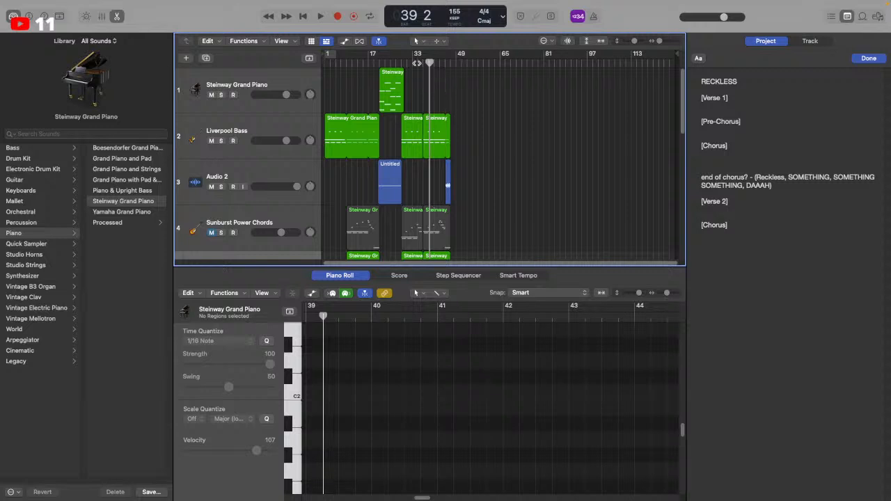
left_click_drag(429, 62, 423, 63)
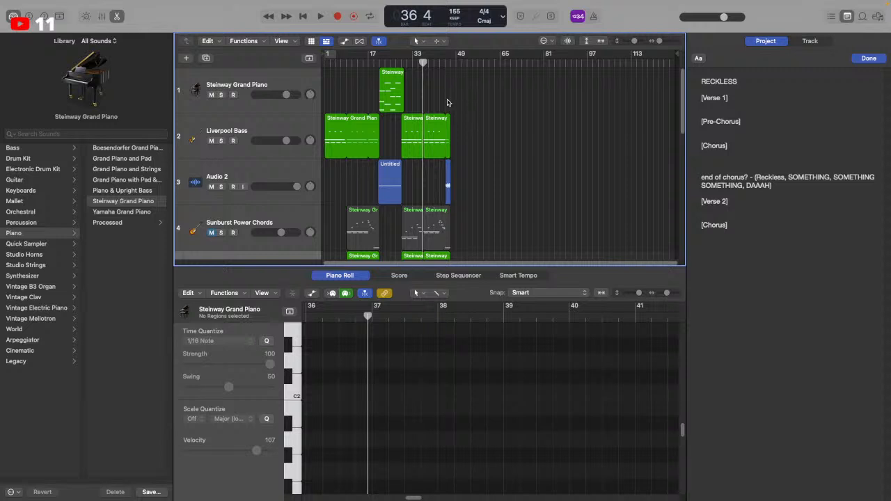
Check the chorus by moving the playhead between bars 29, 36 and 44, and play a short passage from bar 37
left_click(406, 64)
left_click(403, 63)
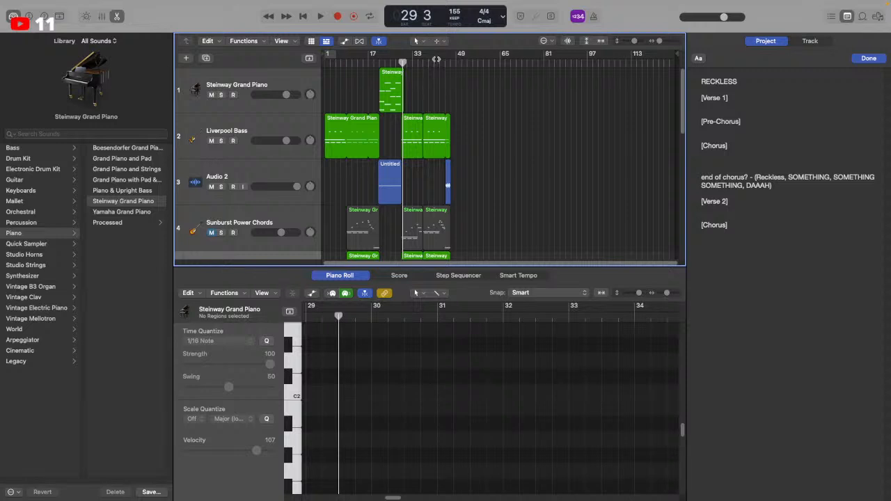
left_click_drag(428, 61, 422, 66)
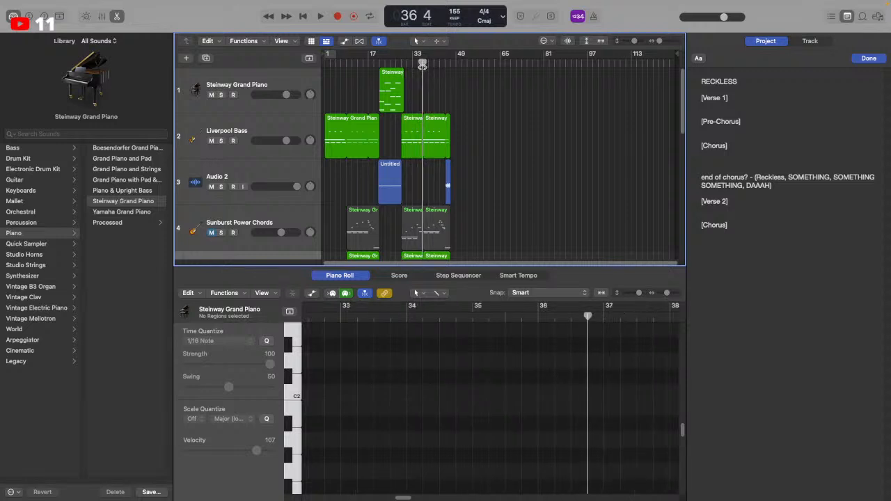
left_click_drag(423, 63, 444, 63)
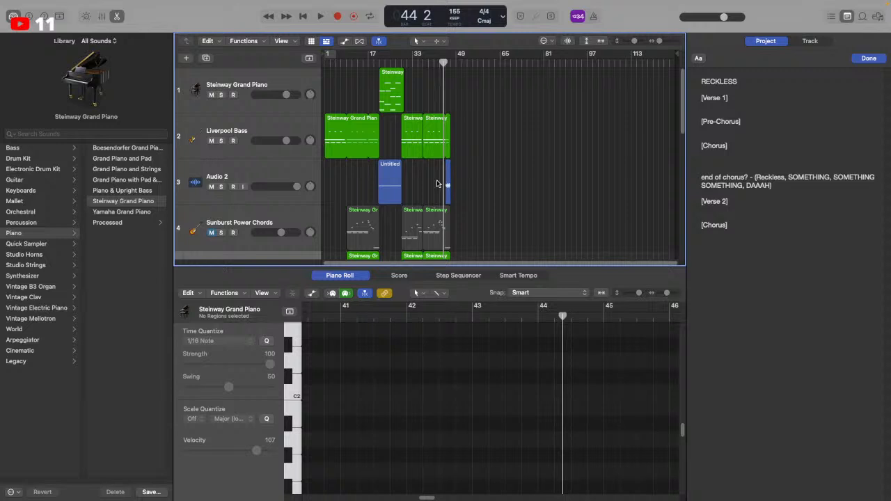
left_click_drag(446, 64, 422, 65)
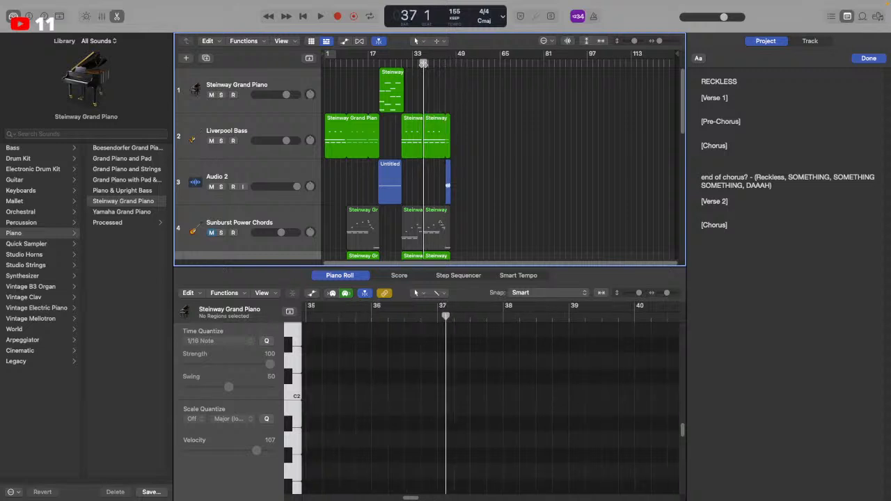
key("space")
key("space")
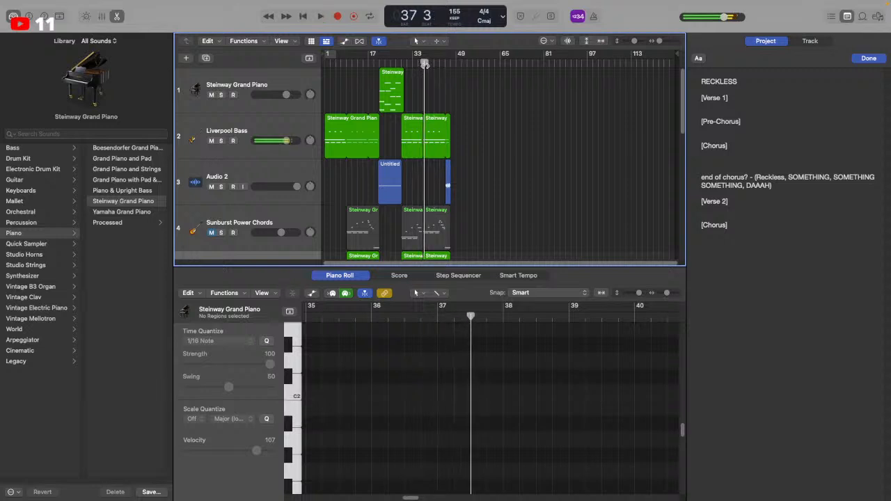
Play the second chorus half and extend the loop of its Liverpool Bass region to about bar 51
left_click_drag(431, 64, 437, 63)
key("space")
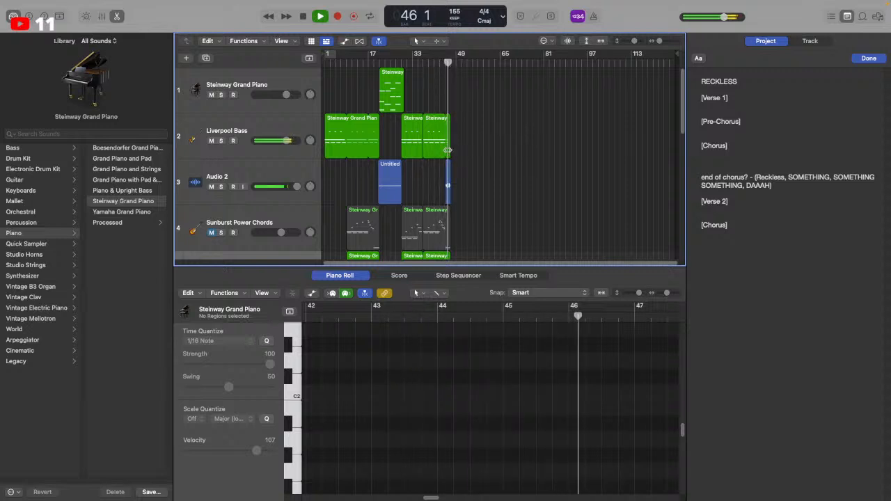
left_click_drag(449, 150, 463, 151)
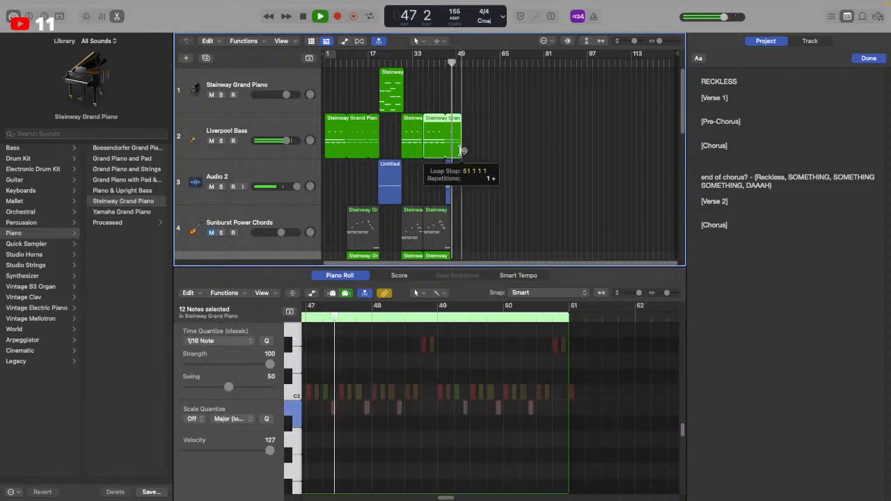
Delete the recorded region Reckless 2#02 from the Audio 2 track along with its audio file, and stop playback
left_click(451, 186)
key("Delete")
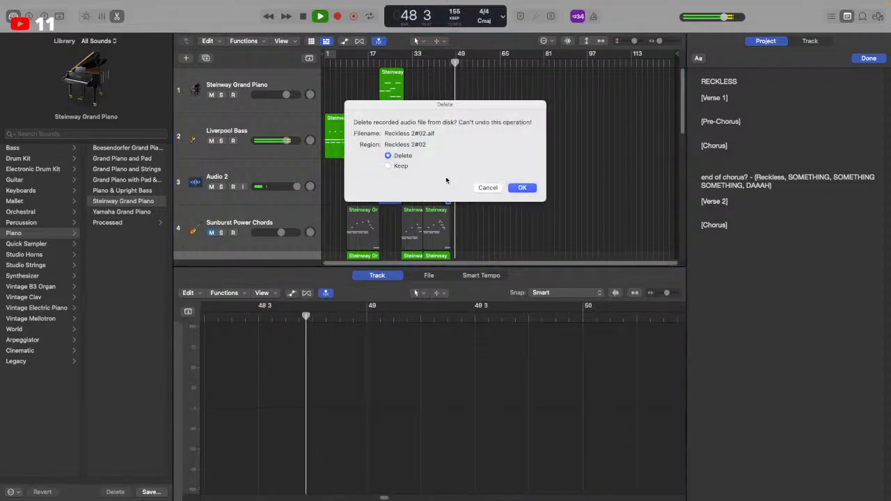
key("Return")
key("space")
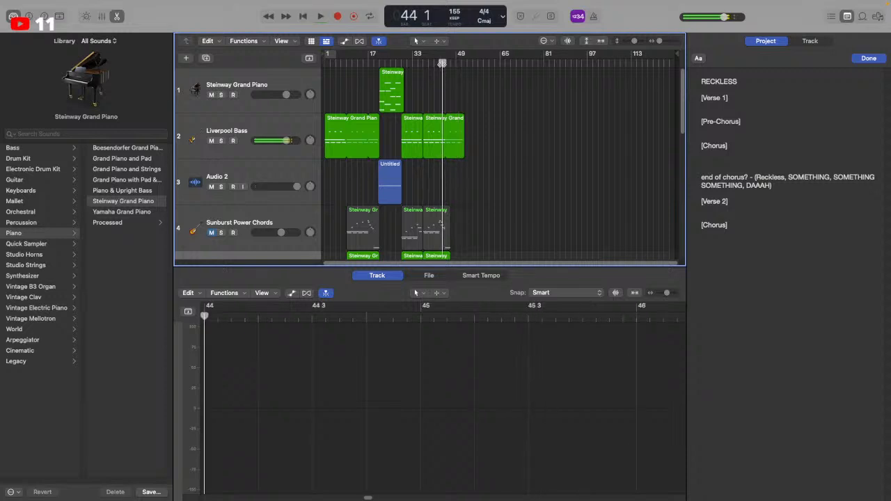
Record a new take on the Audio 2 track from bar 45 to just past bar 49
scroll(449, 61, "up", 3)
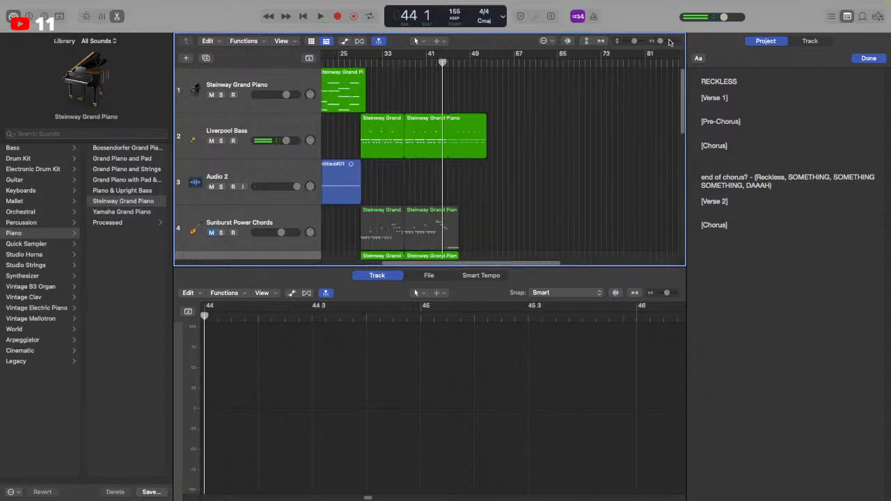
left_click(449, 65)
left_click(307, 159)
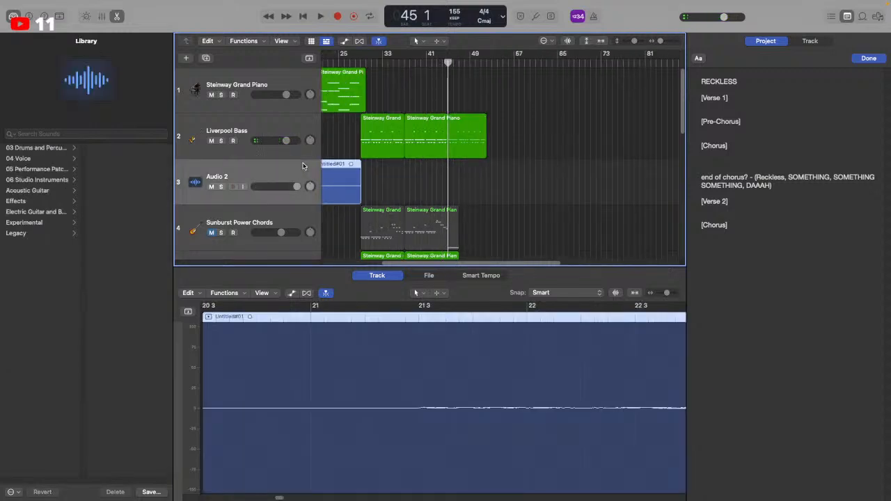
key("r")
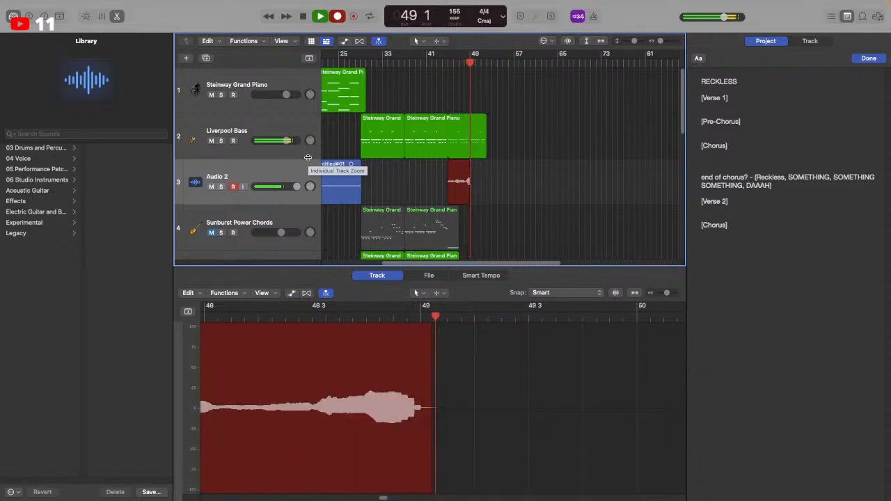
key("space")
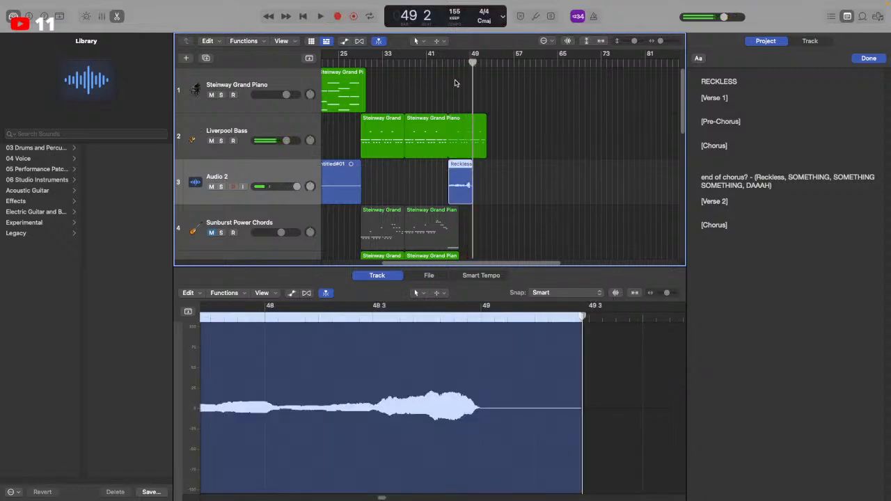
Shorten the looped Liverpool Bass region of the second chorus half so it ends at bar 49
left_click_drag(480, 153, 471, 157)
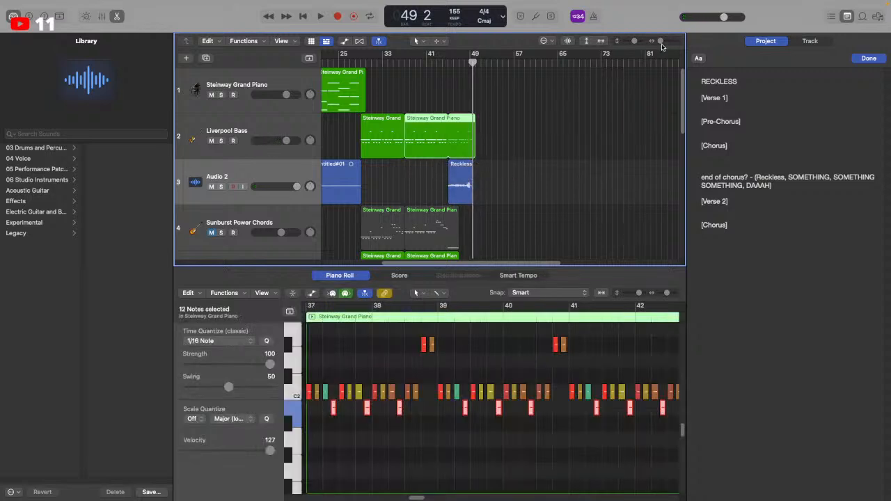
left_click_drag(662, 41, 671, 39)
scroll(587, 171, "right", 5)
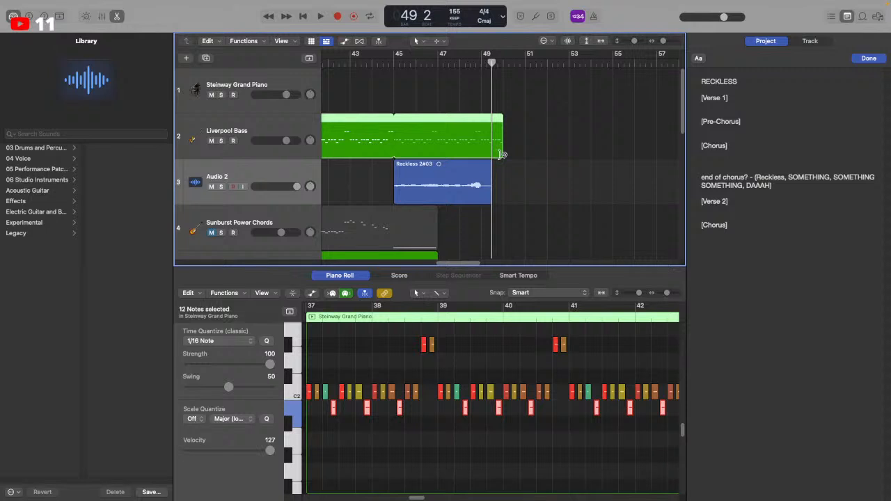
left_click_drag(501, 155, 481, 157)
Play the chorus ending and extend the start of the new Audio 2 recording back to bar 44 beat 3
left_click(395, 65)
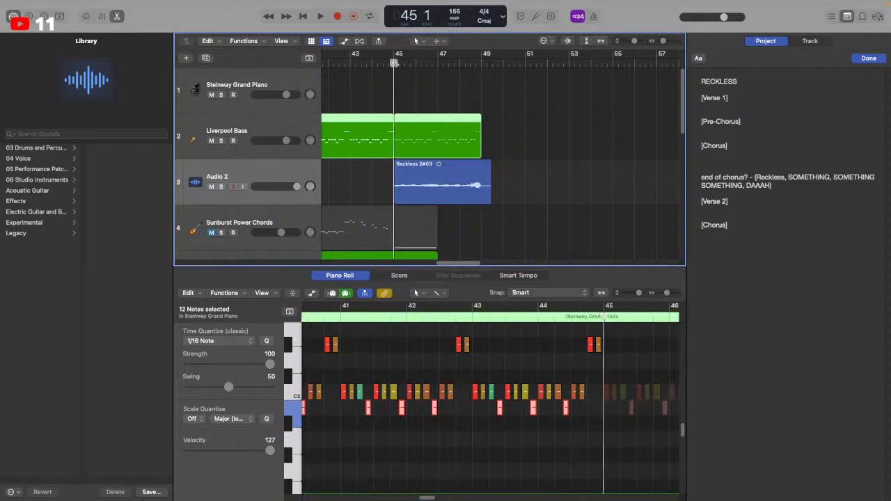
key("space")
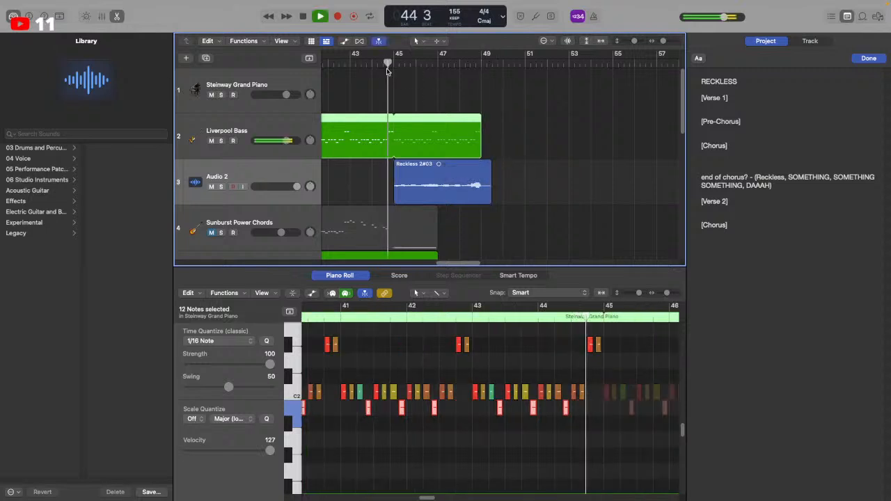
left_click(436, 167)
left_click_drag(395, 202, 384, 202)
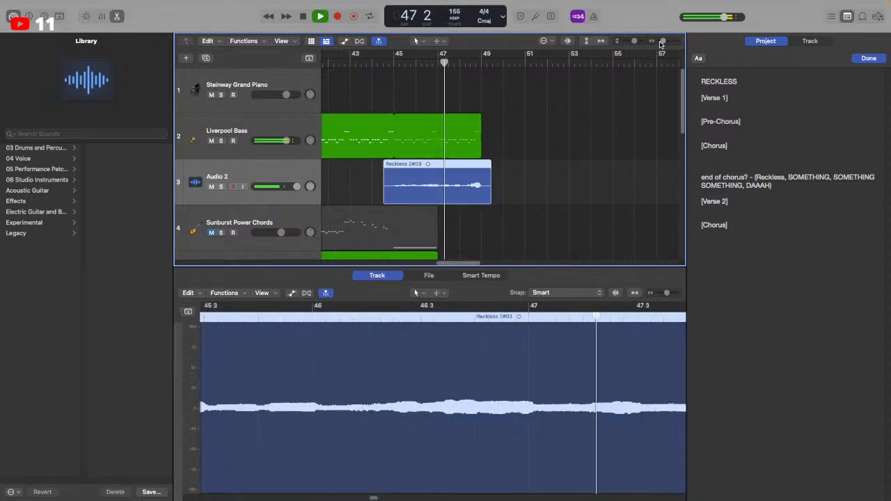
Listen to the chorus ending up to bar 49, then save the project
left_click_drag(663, 40, 652, 49)
left_click(507, 163)
scroll(506, 167, "down", 3)
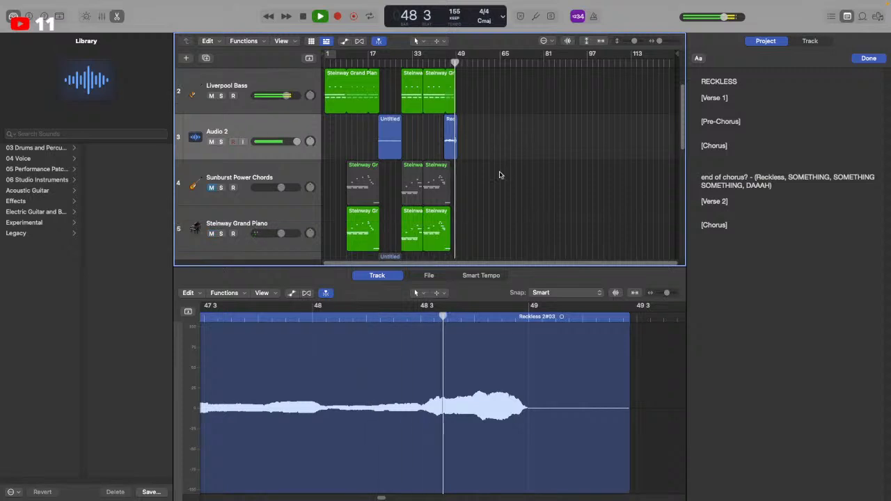
key("space")
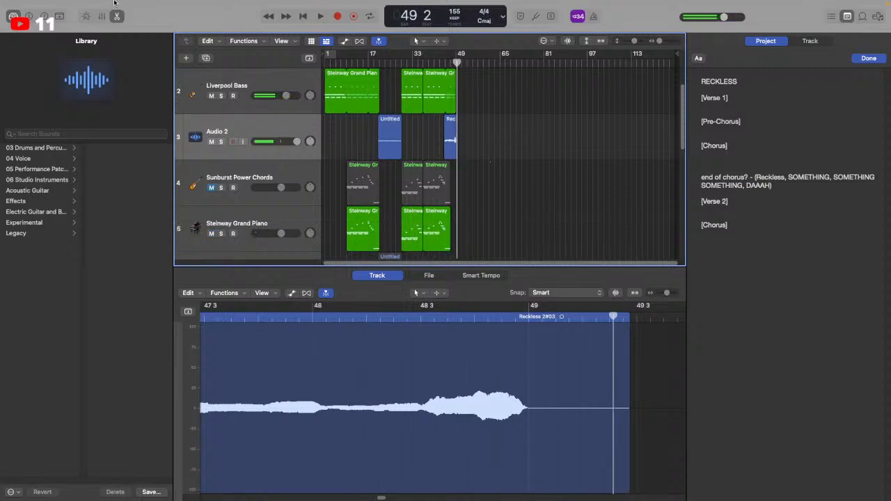
left_click(67, 4)
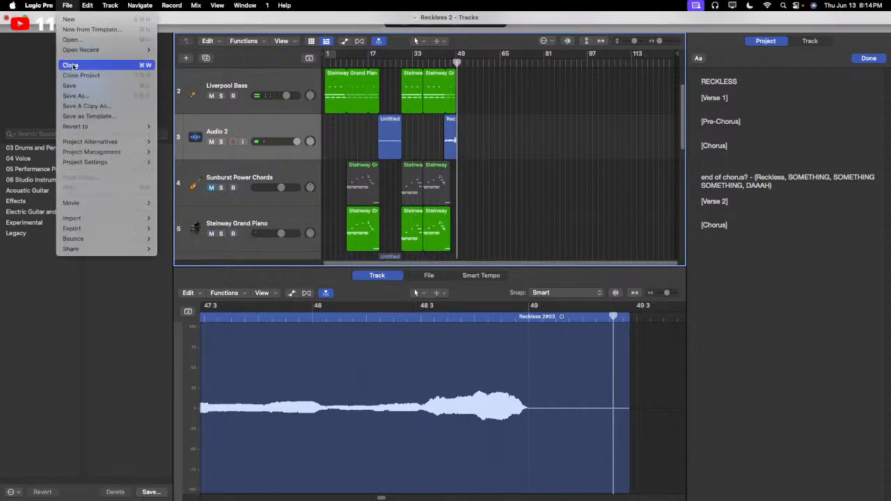
left_click(78, 85)
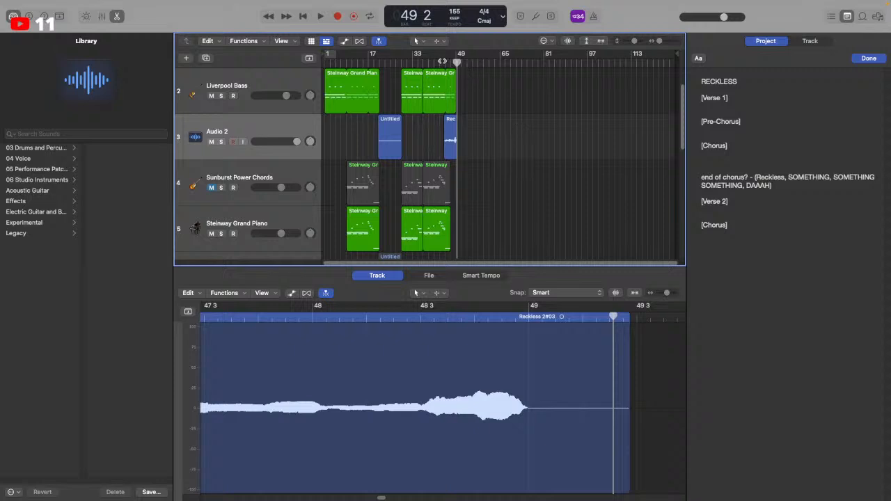
Examine the chorus ending by stepping the playhead through positions between bars 43 and 52 around the new recording
left_click(446, 62)
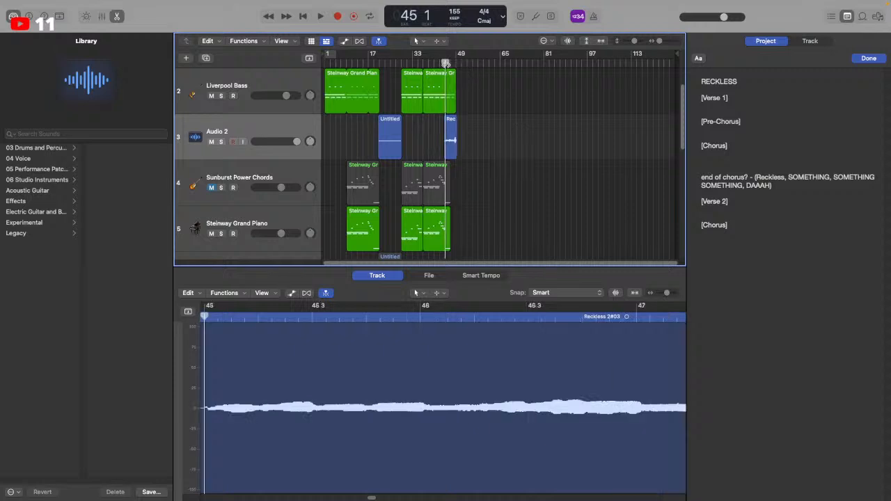
left_click(467, 63)
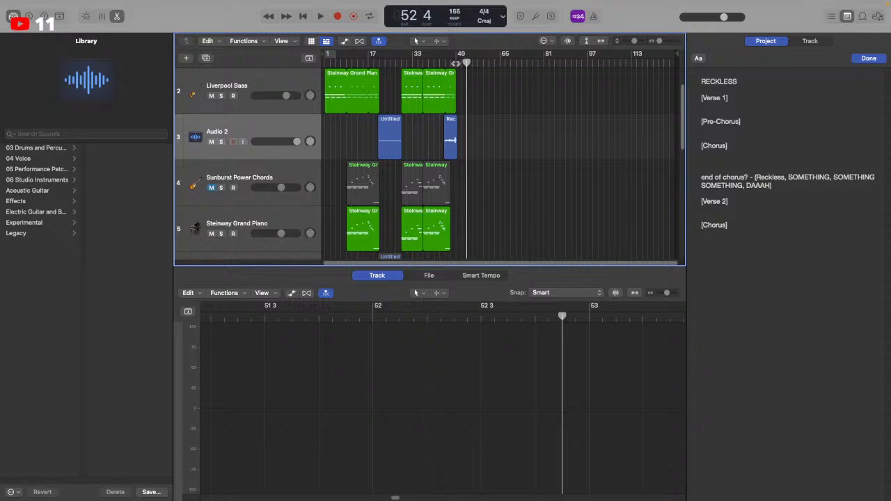
left_click(445, 63)
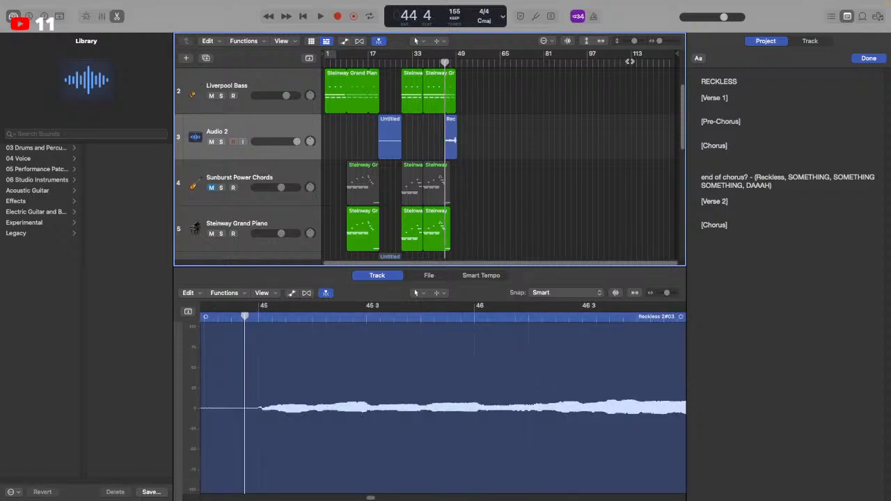
left_click(673, 41)
left_click(673, 42)
left_click(440, 62)
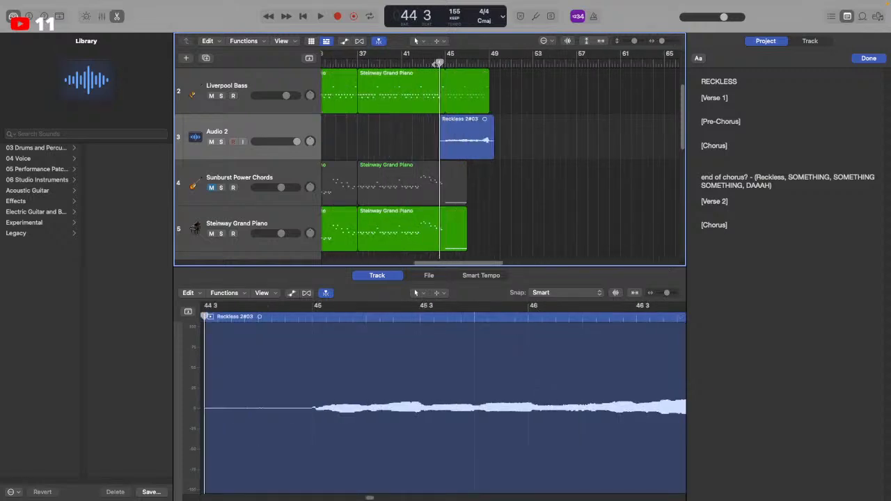
left_click_drag(440, 64, 431, 63)
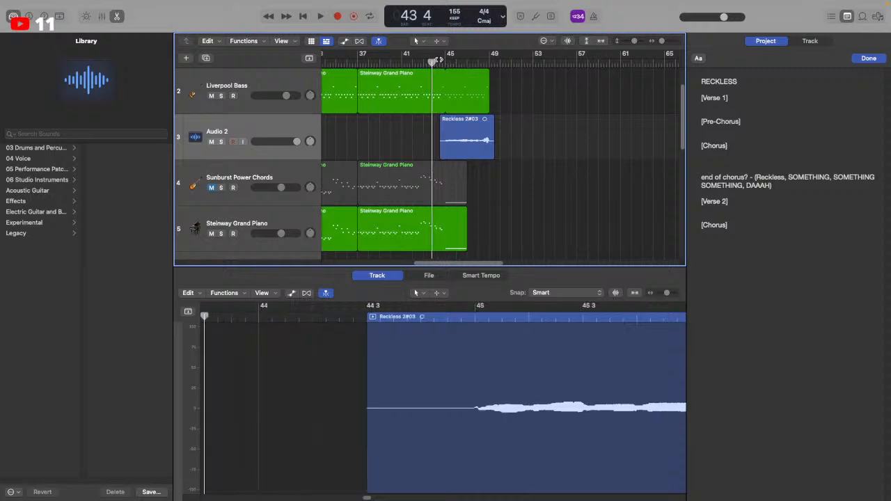
left_click_drag(433, 63, 440, 63)
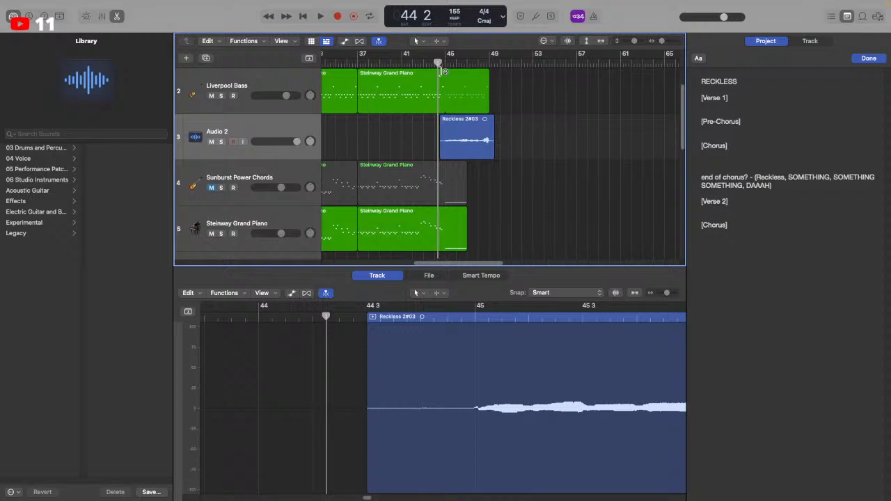
Play the chorus ending from bar 45 and return the playhead to the end of bar 48
left_click_drag(439, 64, 446, 64)
left_click_drag(587, 216, 496, 122)
left_click(537, 160)
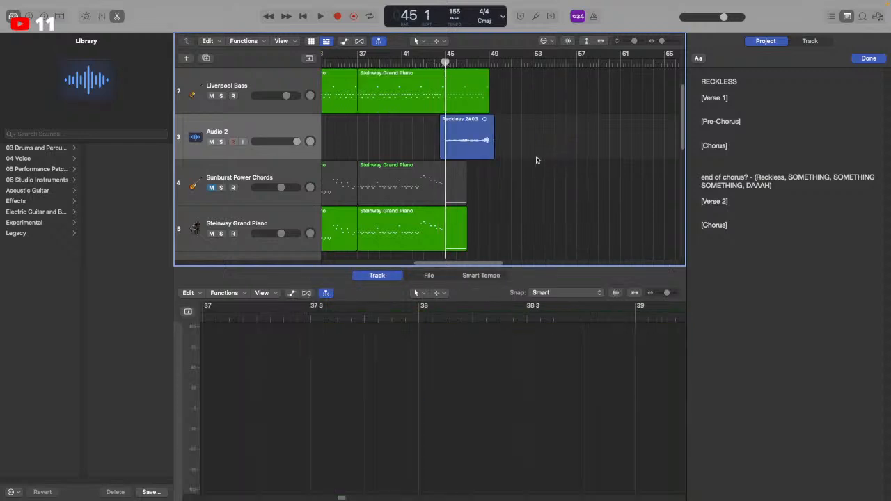
key("space")
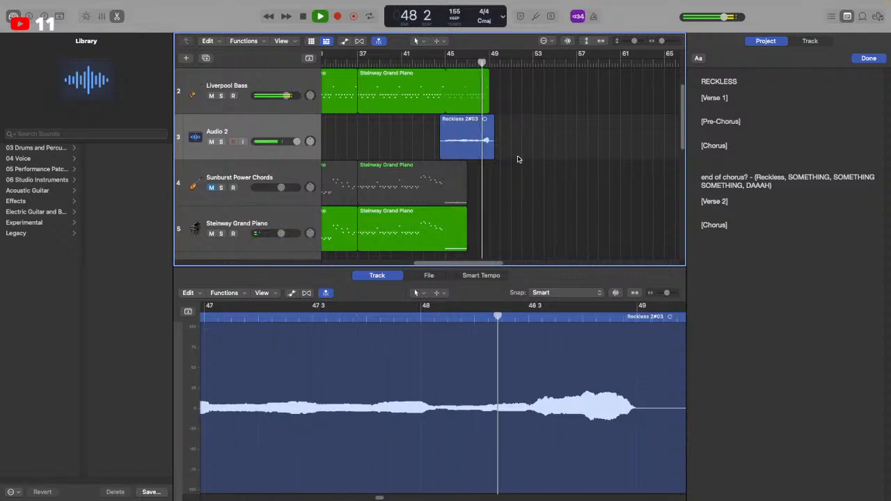
key("space")
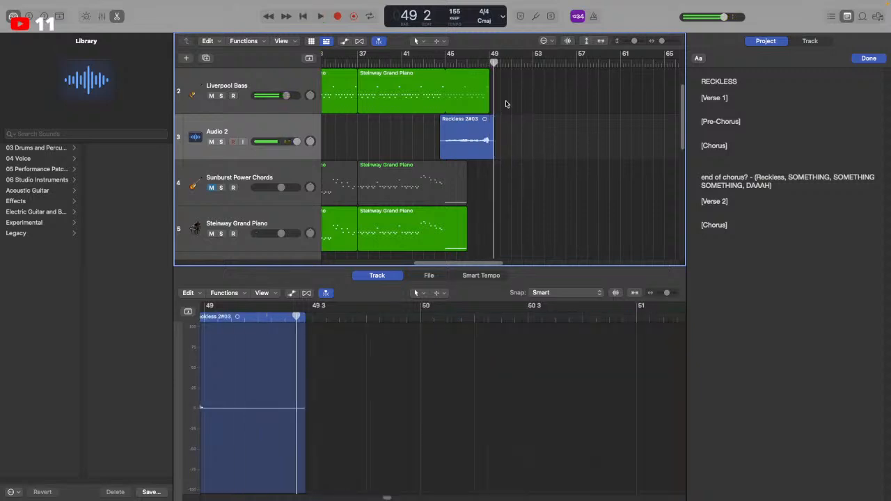
left_click(488, 64)
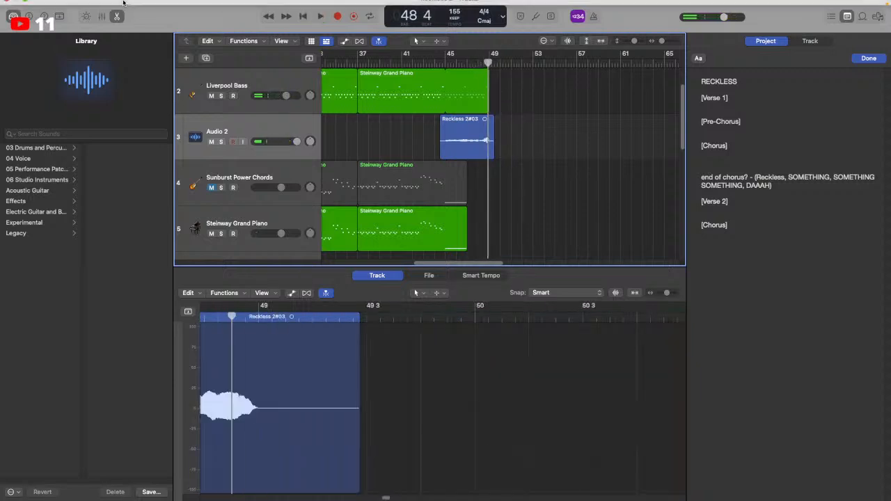
Save the project with the new chorus ending
left_click(66, 5)
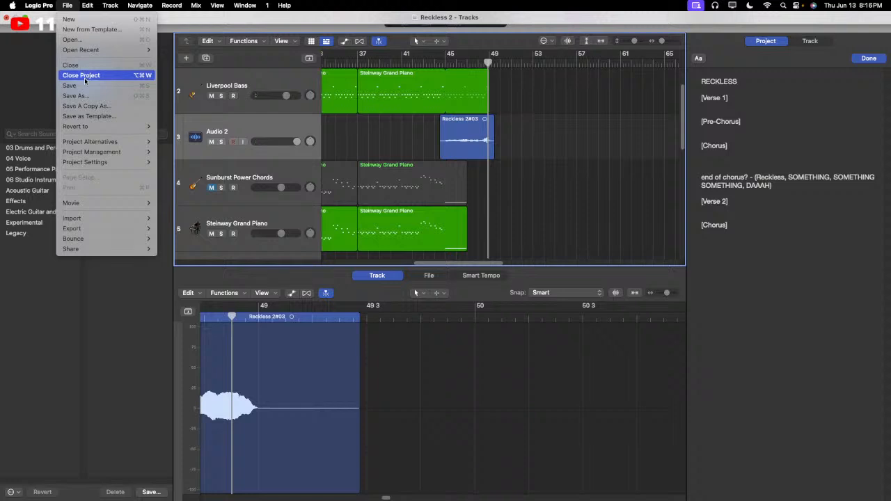
left_click(85, 85)
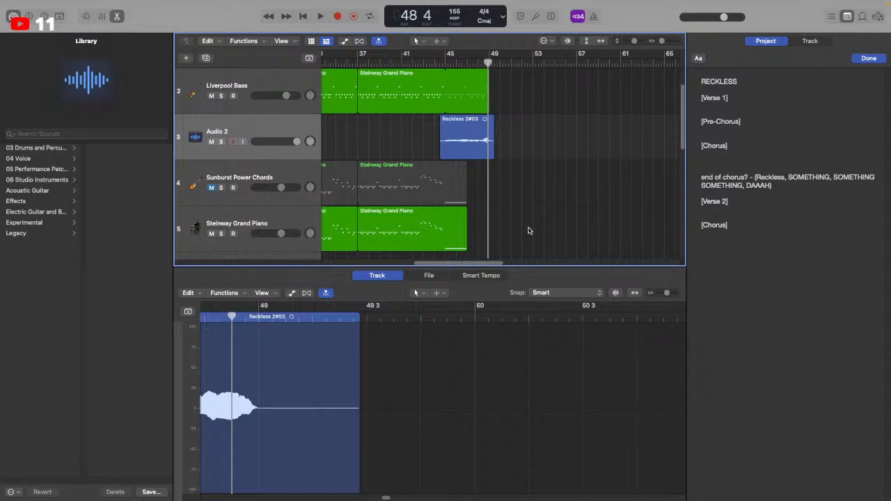
scroll(531, 232, "left", 5)
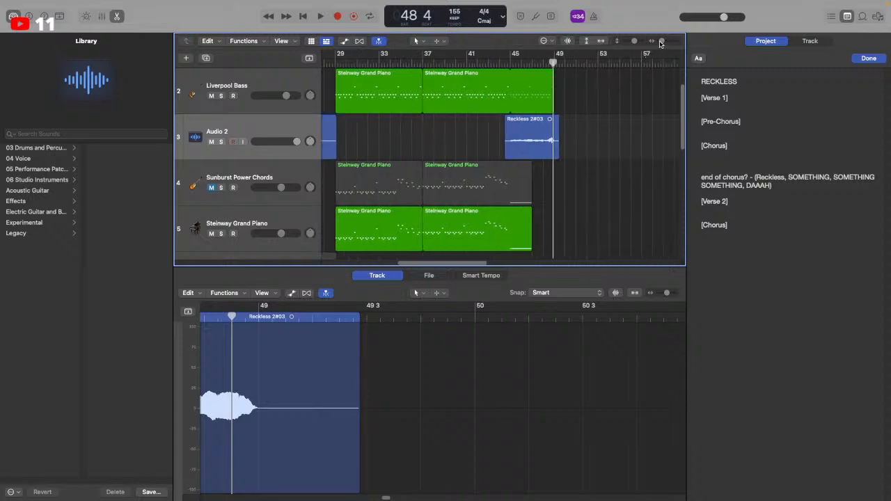
Position the playhead around bars 44 to 49 and play the chorus ending from bar 46 to bar 49
left_click_drag(662, 41, 662, 43)
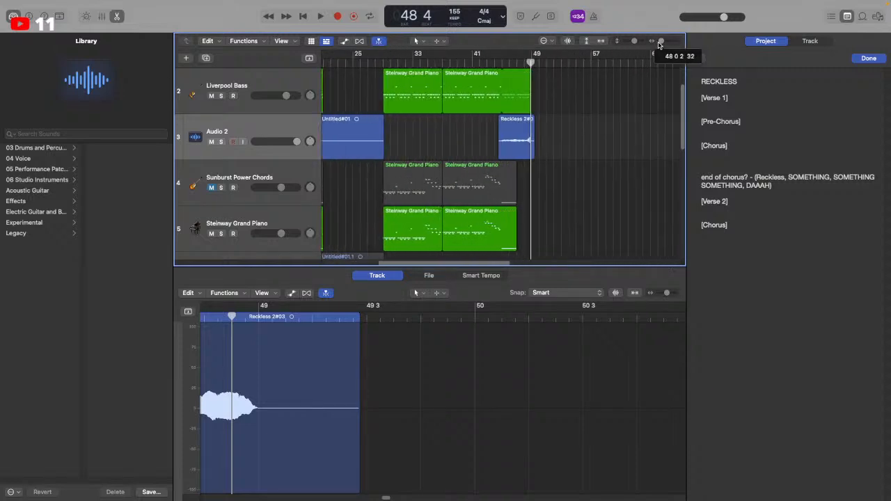
scroll(517, 173, "right", 3)
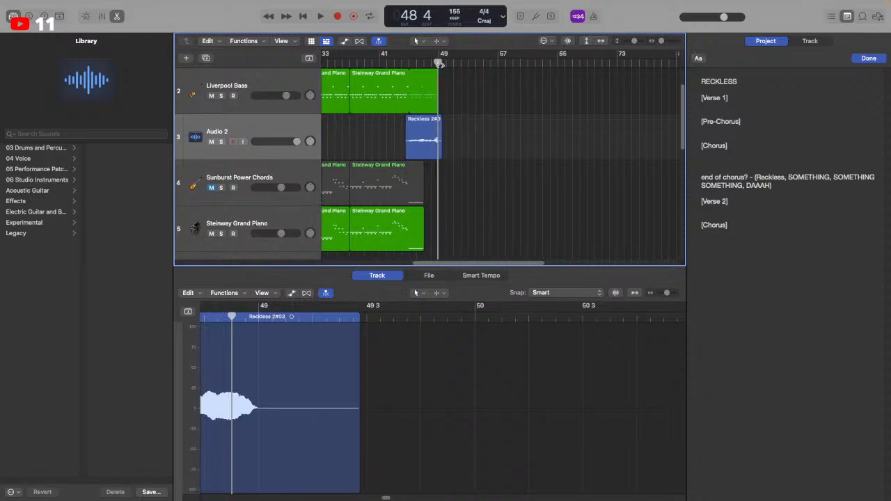
left_click(438, 64)
left_click_drag(415, 64, 409, 64)
left_click(435, 63)
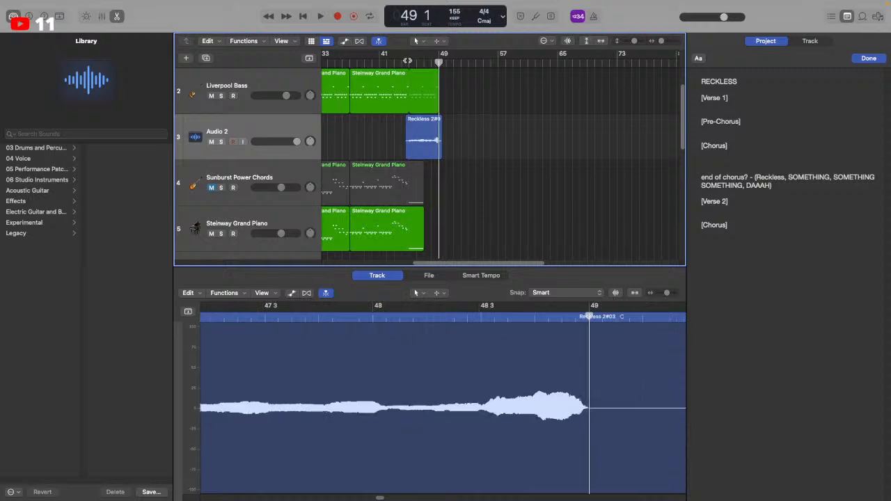
left_click(407, 61)
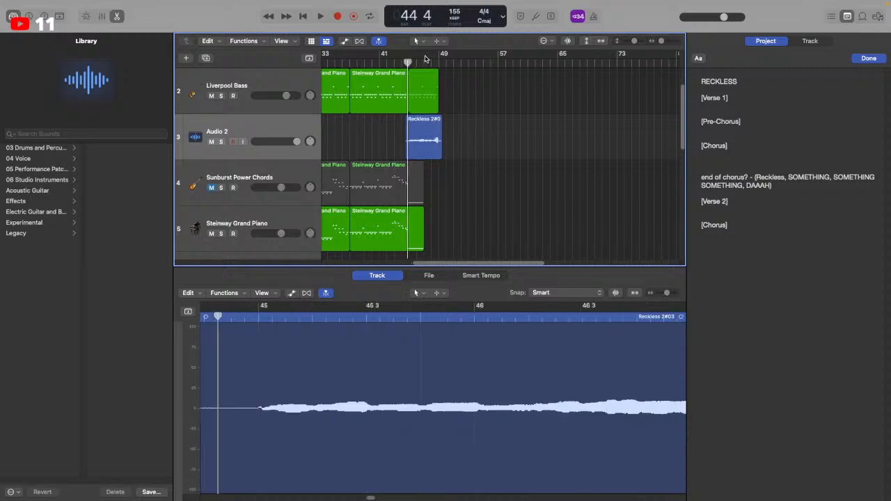
left_click(437, 62)
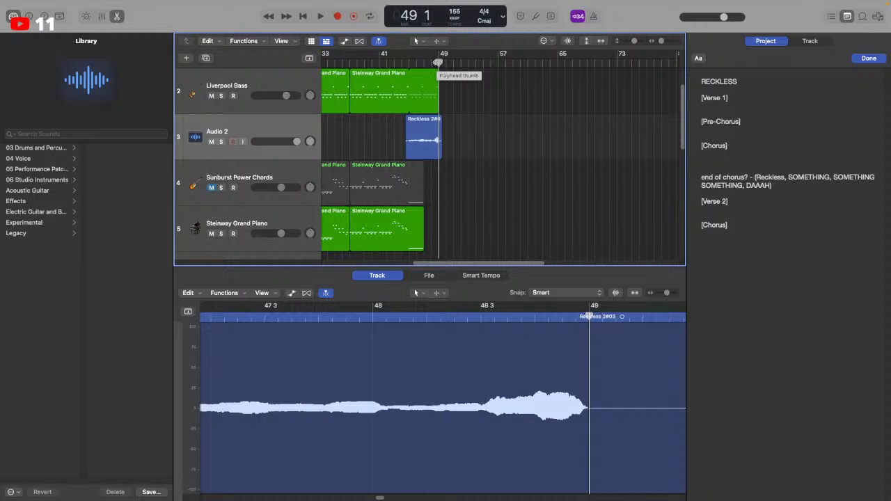
left_click(420, 63)
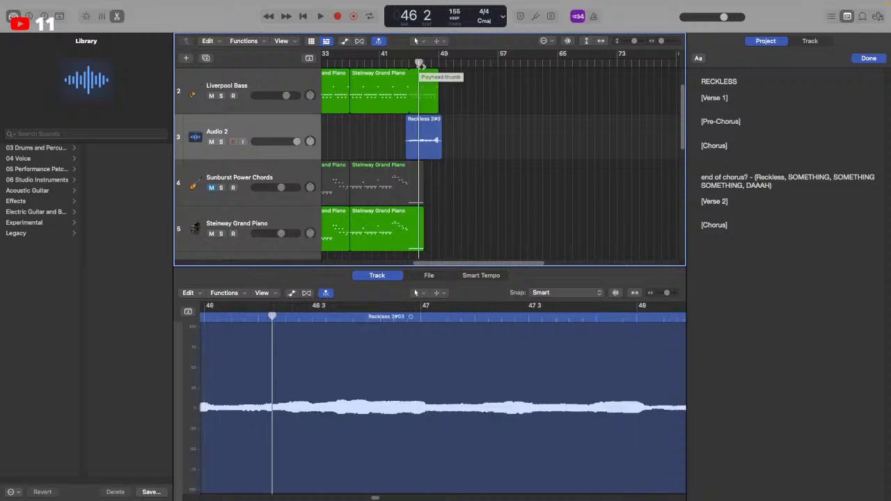
key("space")
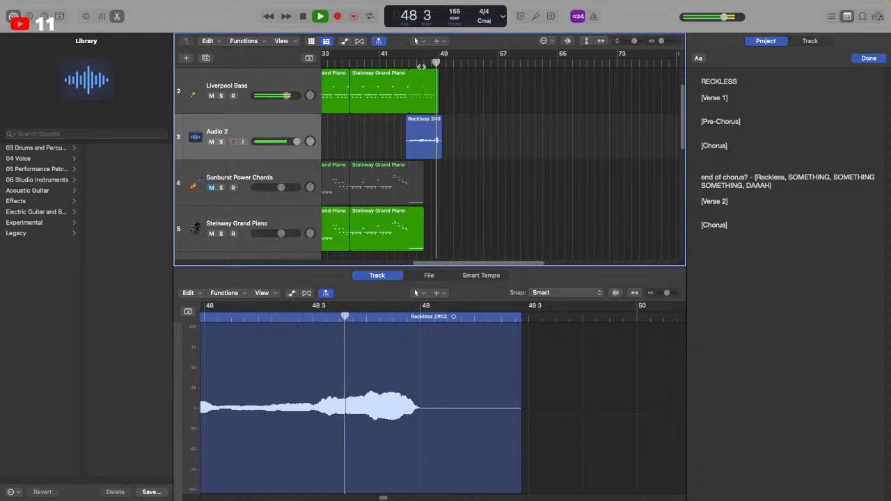
key("space")
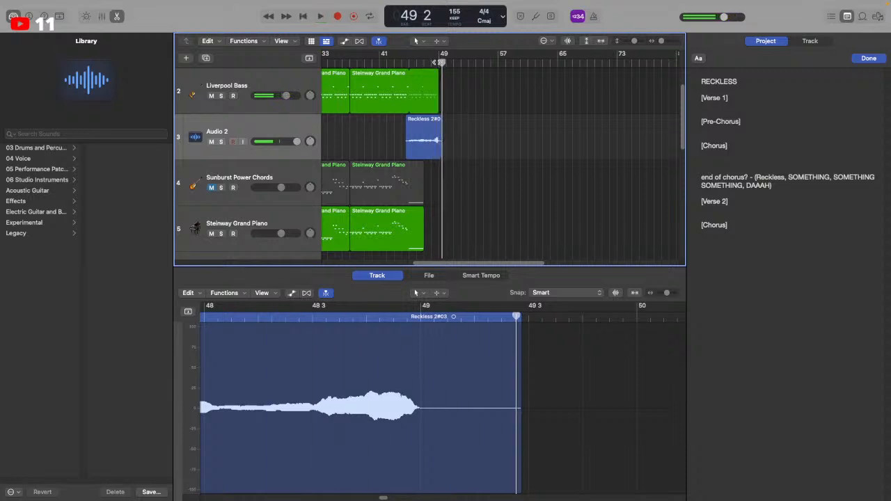
Save the project after checking the chorus ending
mouse_move(122, 4)
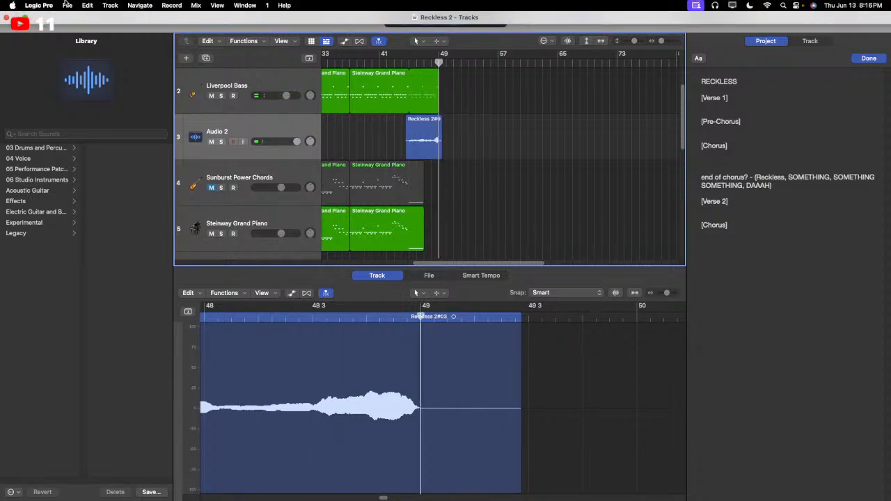
left_click(64, 5)
left_click(99, 88)
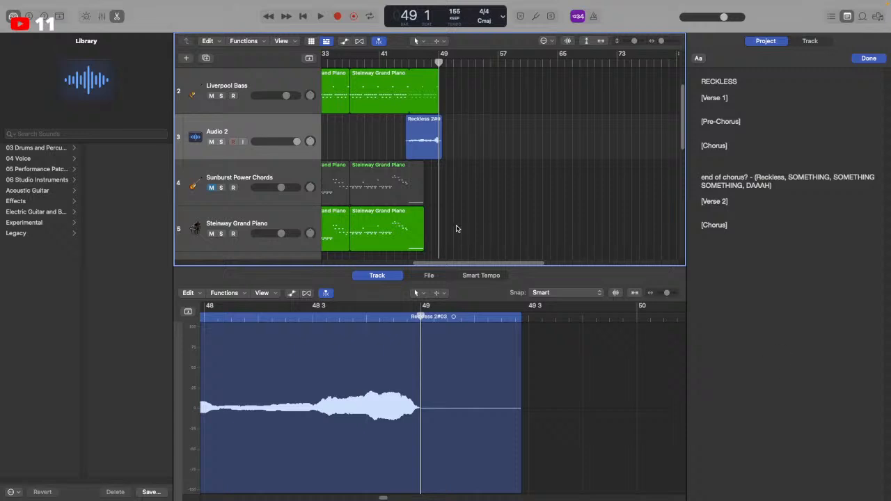
Play briefly at bar 49 and view the notes of the Liverpool Bass region starting at bar 37
left_click_drag(494, 265, 405, 259)
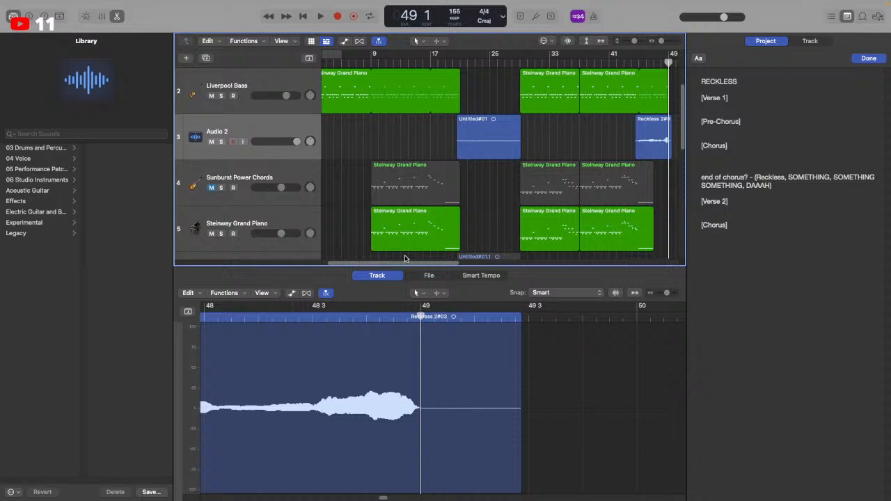
key("space")
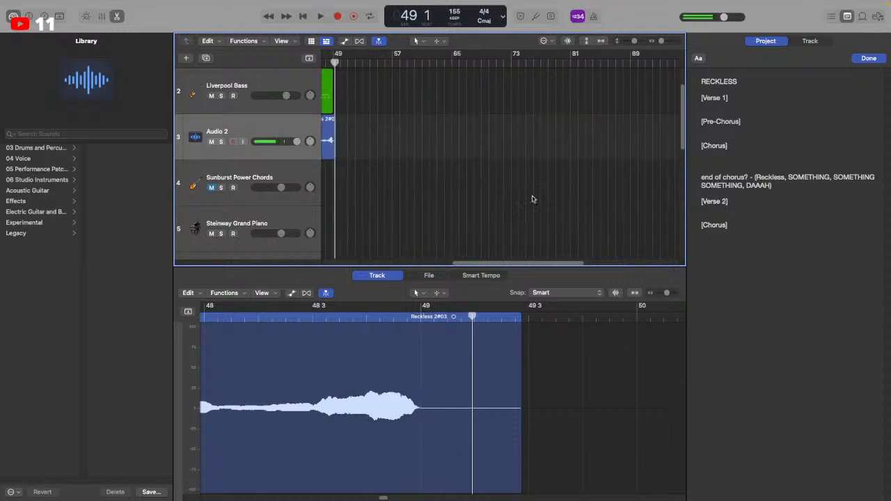
left_click(485, 73)
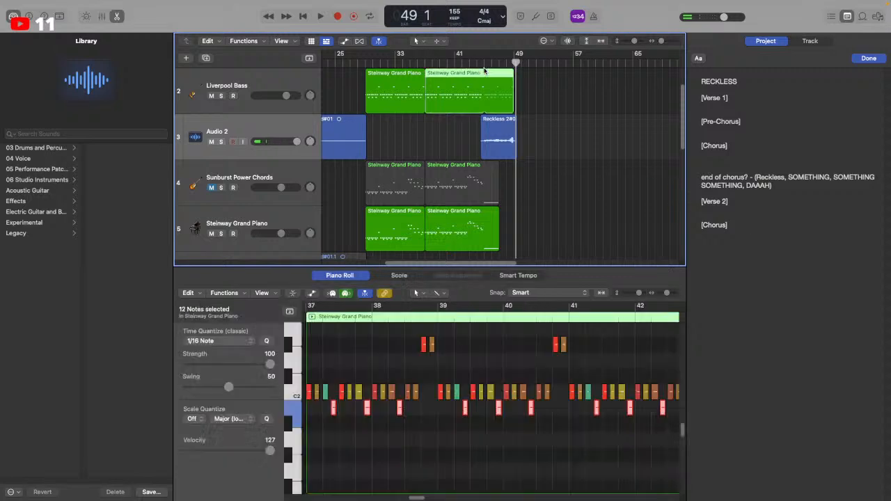
left_click(563, 140)
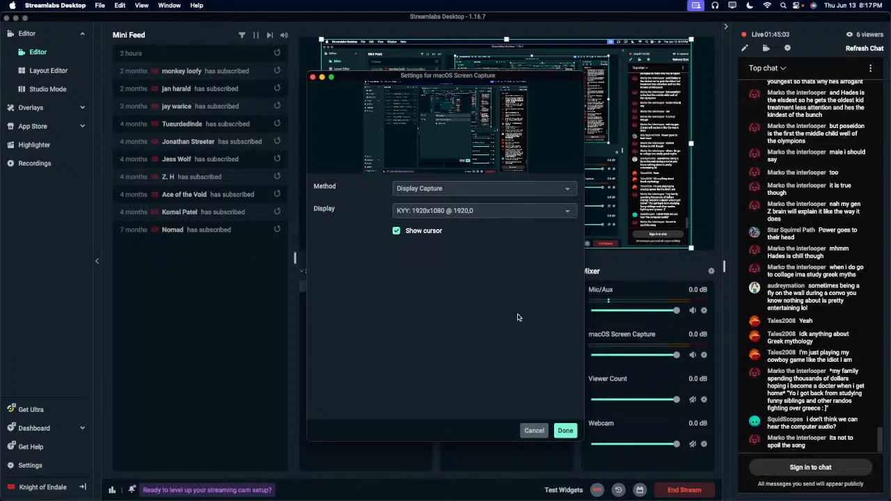
Accept Display Capture as the method for the macOS Screen Capture source in Streamlabs Desktop and try to move the source below Display Capture
left_click(566, 431)
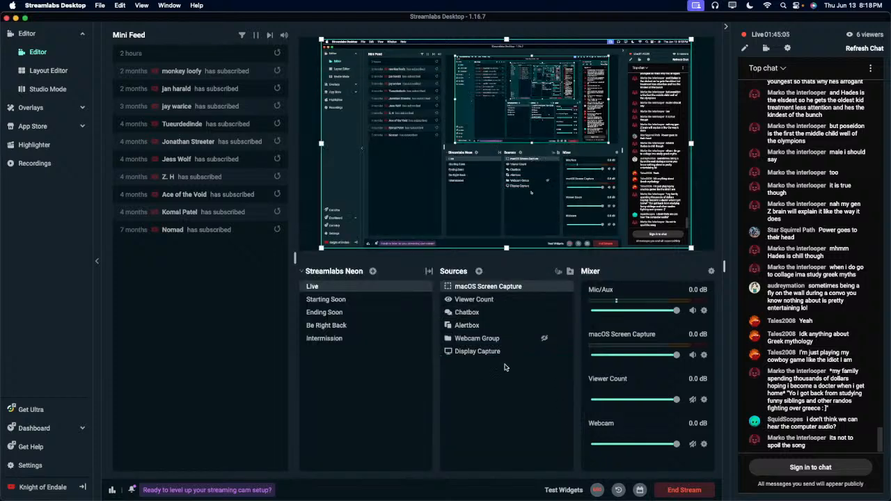
left_click_drag(501, 286, 503, 353)
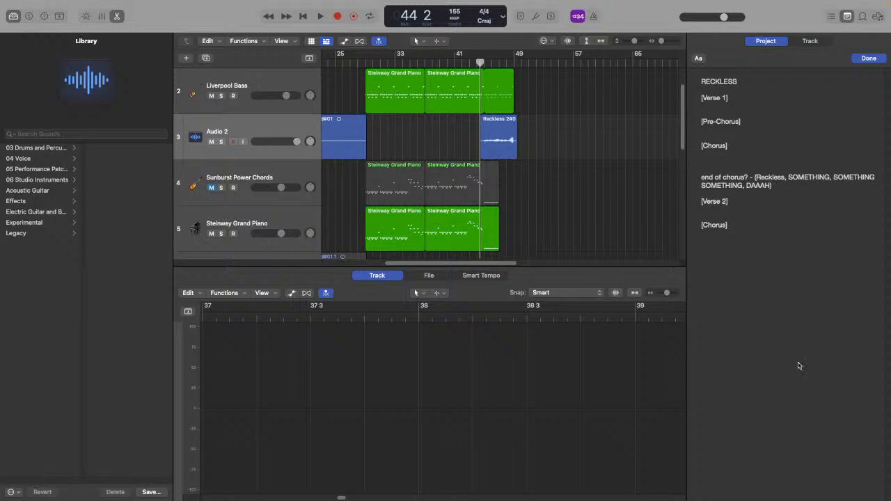
Switch back to Logic Pro and play the whole chorus from bar 28 to bar 49, lowering the system volume
left_click(577, 354)
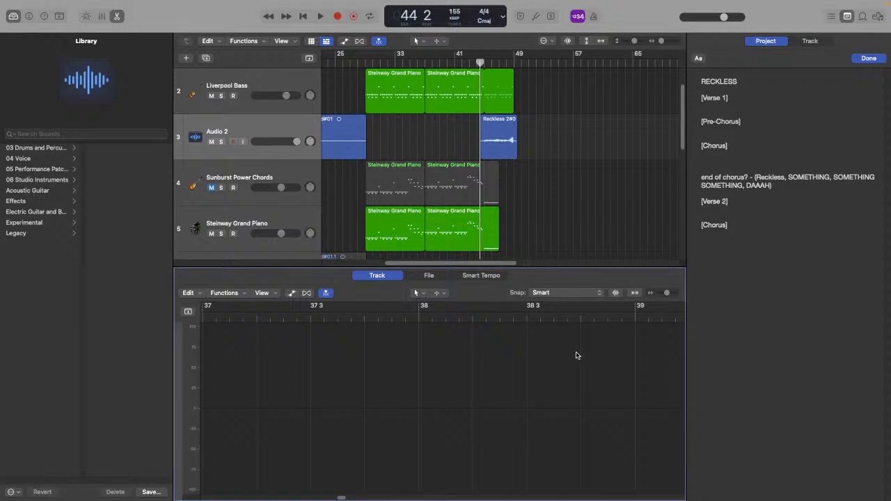
key("space")
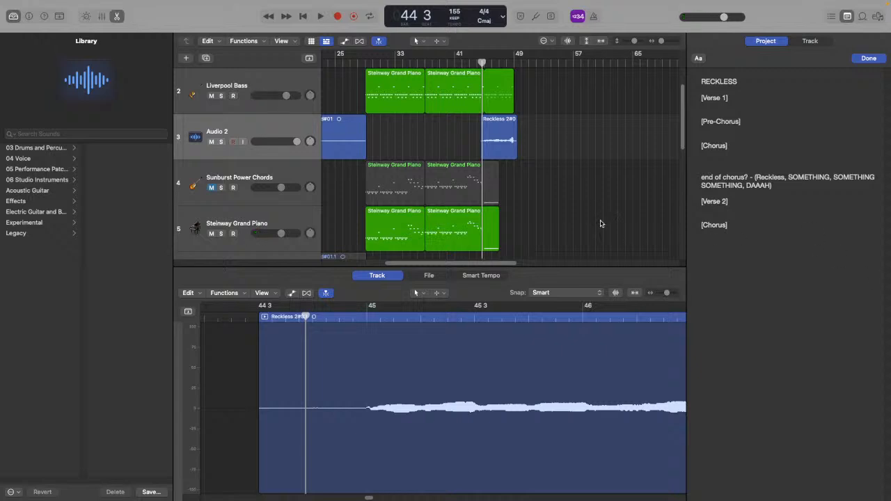
left_click(353, 113)
left_click(355, 70)
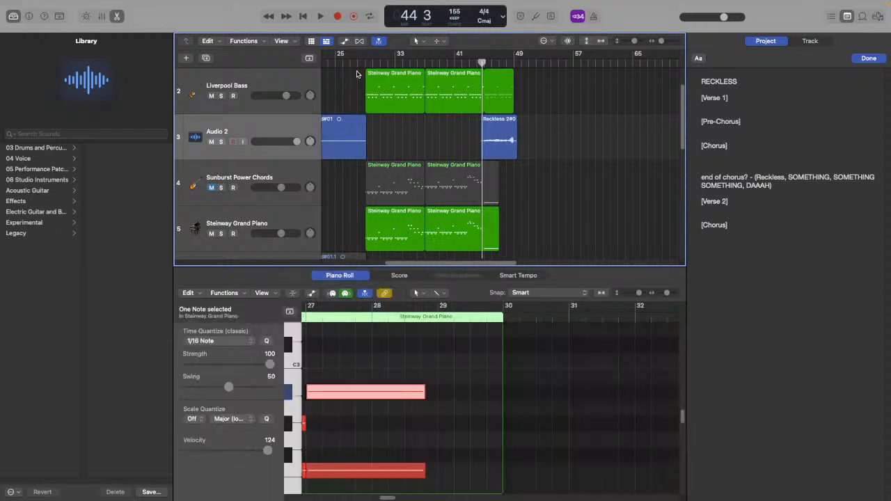
left_click(361, 63)
scroll(589, 182, "down", 3)
scroll(591, 184, "up", 2)
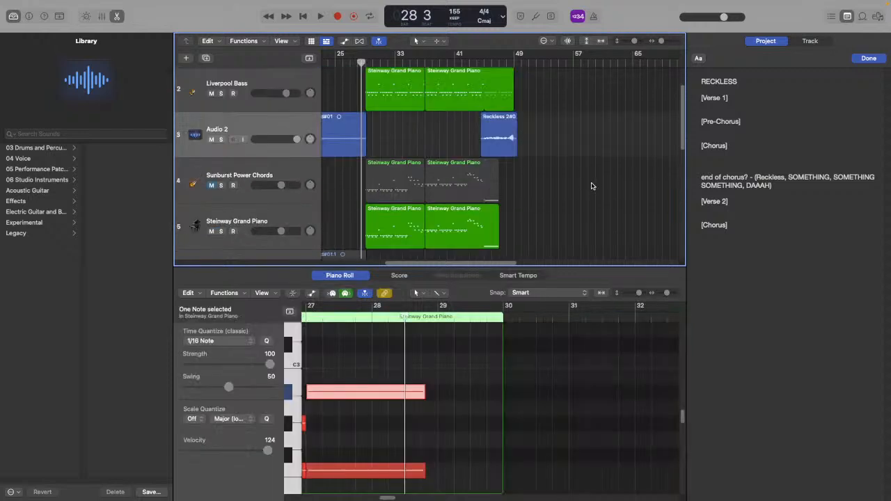
scroll(591, 189, "right", 5)
scroll(594, 191, "left", 5)
key("space")
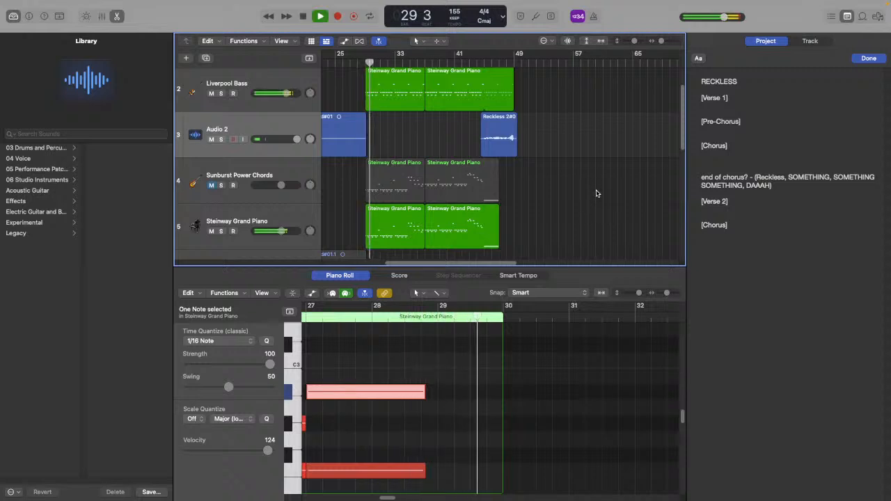
key("XF86AudioLowerVolume")
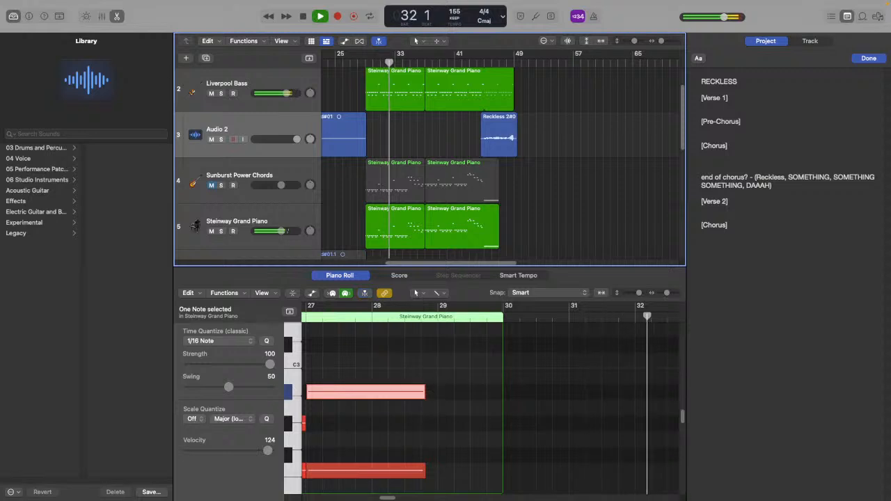
key("XF86AudioLowerVolume")
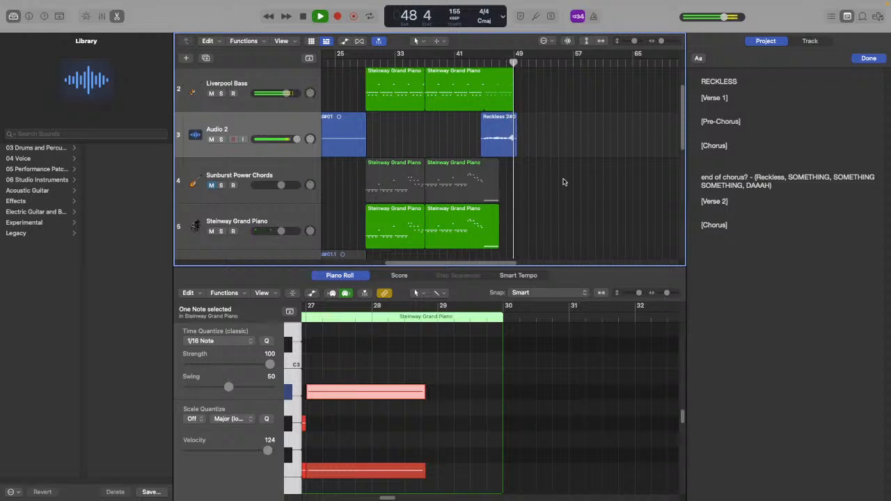
key("space")
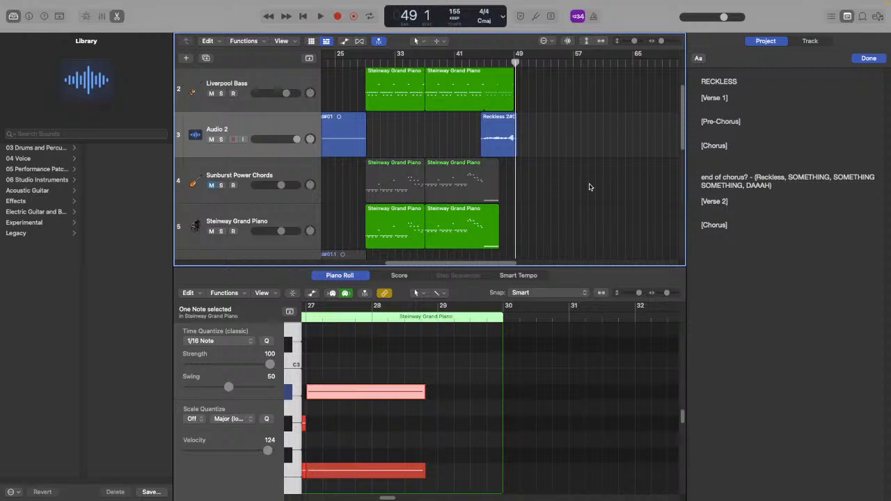
Replay the chorus ending from about bar 45 to the end of bar 48
scroll(593, 207, "left", 2)
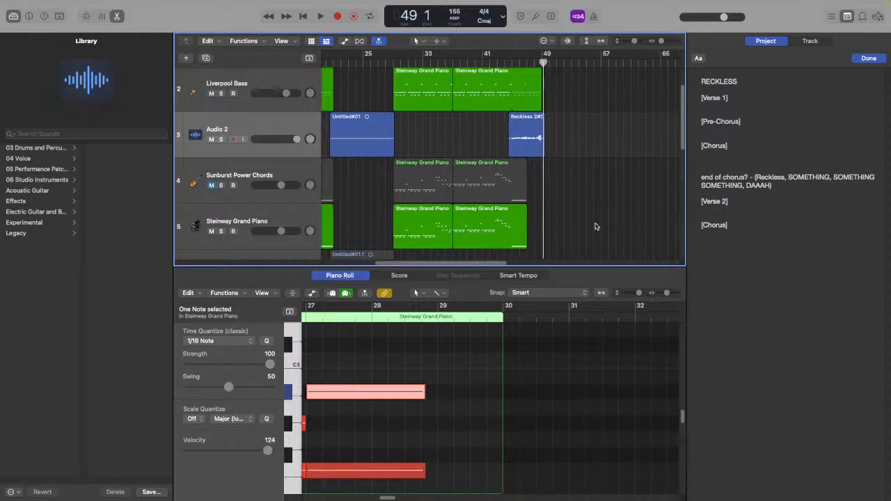
scroll(594, 224, "right", 4)
scroll(592, 233, "left", 3)
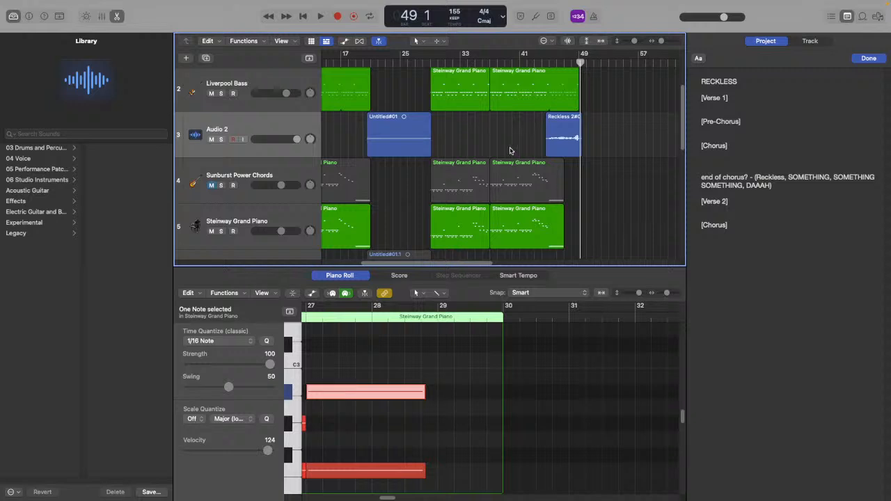
left_click(426, 63)
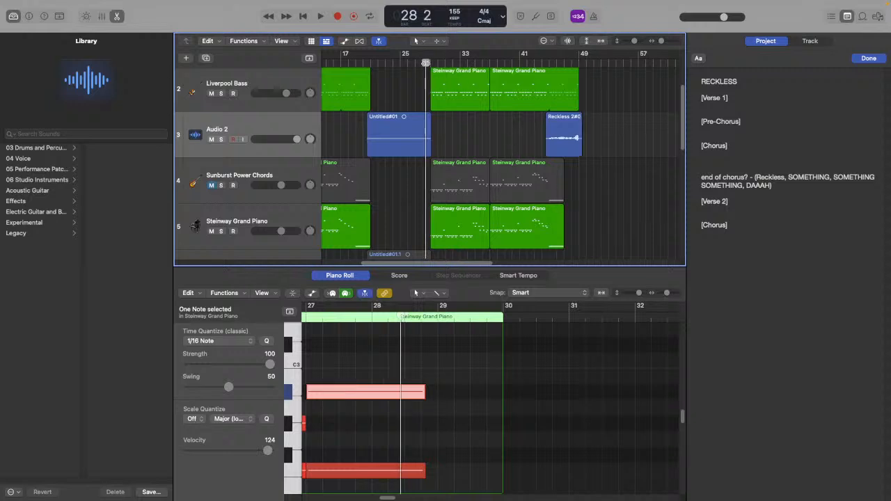
left_click(654, 243)
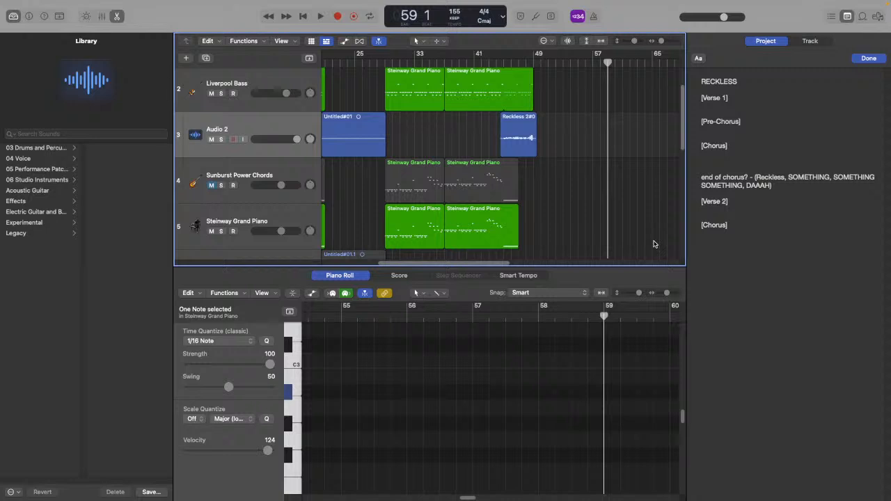
scroll(654, 243, "right", 2)
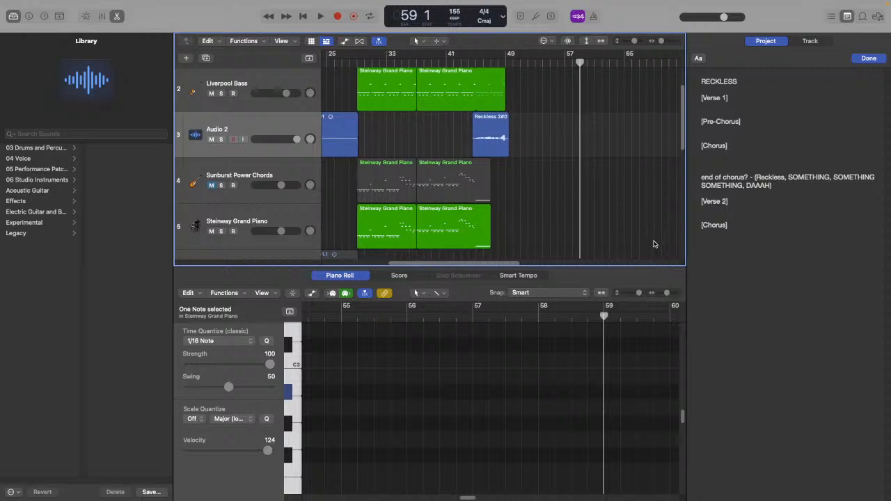
left_click(485, 61)
key("space")
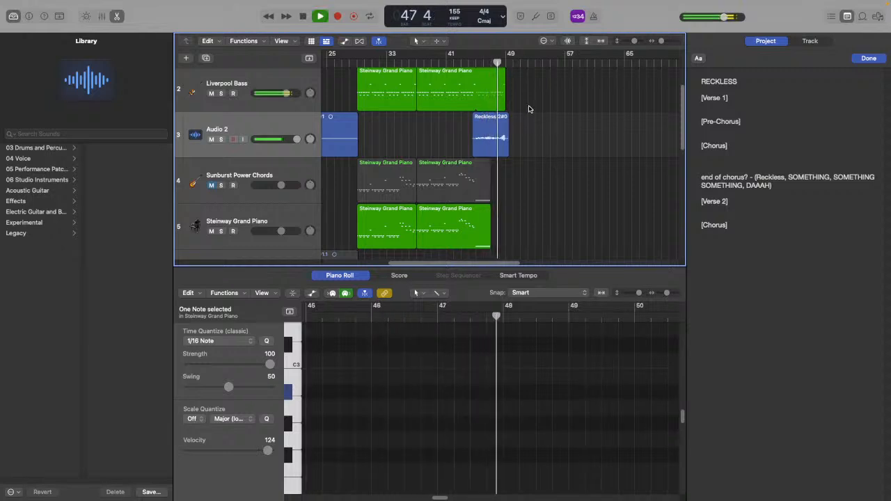
key("space")
Delete the SoCal drum region on the Roots track, undo the deletion, and try to adjust the region's end
scroll(522, 172, "down", 4)
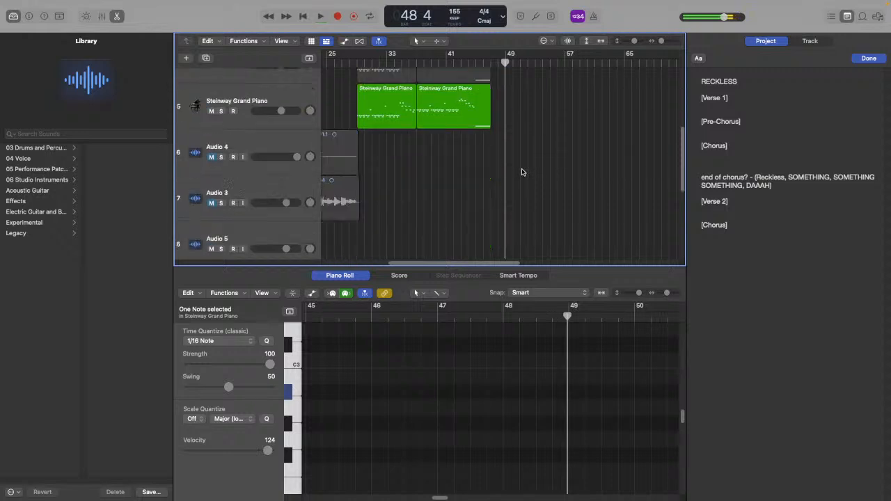
scroll(522, 172, "down", 4)
left_click(469, 202)
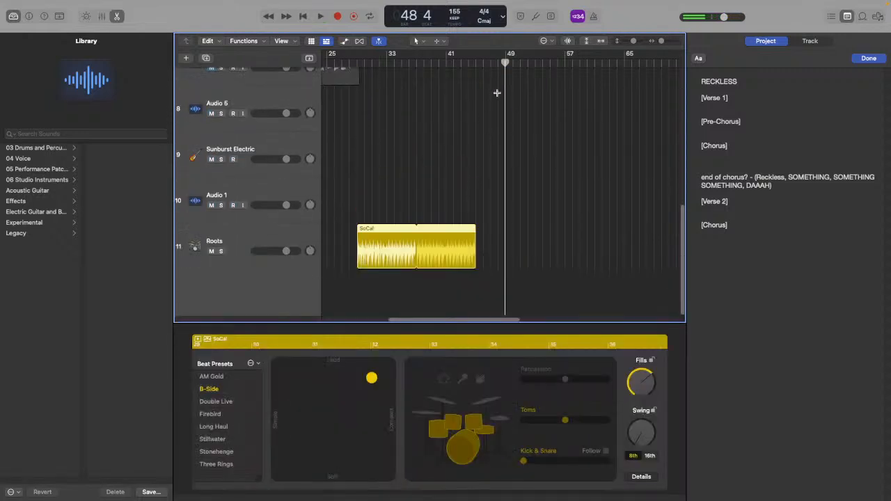
key("Delete")
key("super+z")
left_click_drag(507, 234, 471, 229)
Examine the empty bars after the chorus with the playhead at bar 57, and return the view to the drum region's end
scroll(665, 49, "up", 3)
scroll(603, 155, "right", 3)
scroll(607, 93, "right", 6)
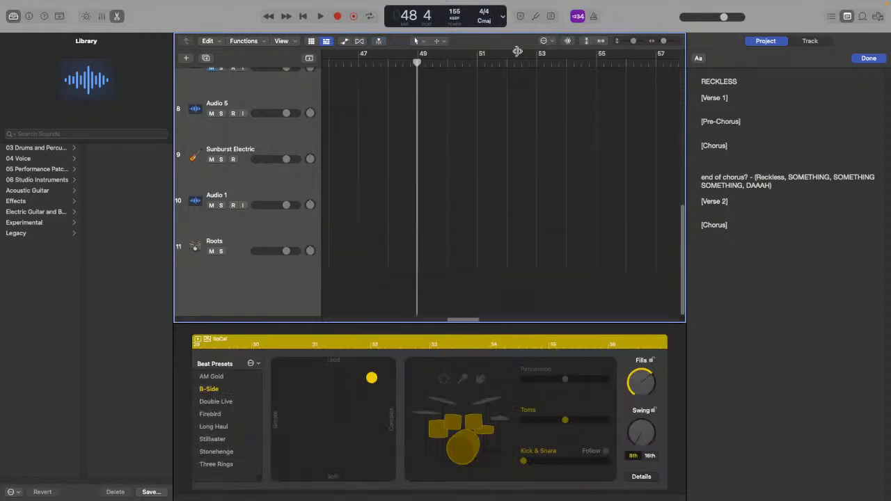
left_click_drag(417, 62, 418, 63)
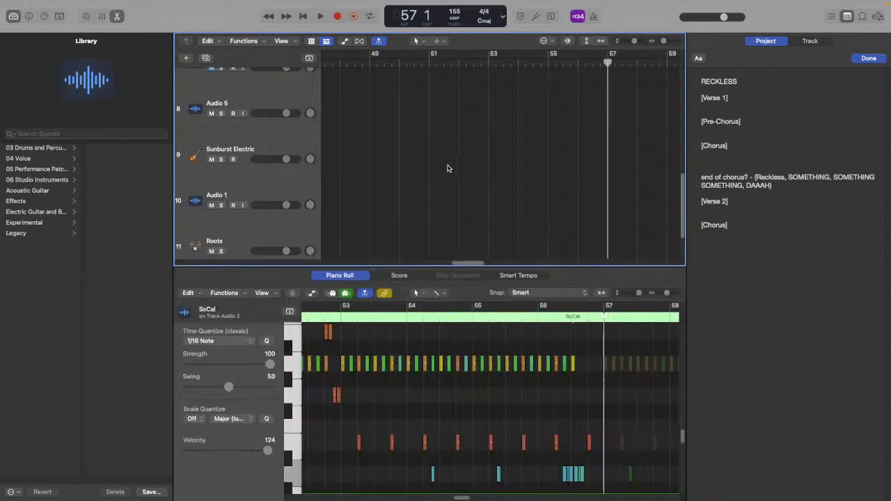
scroll(449, 166, "left", 5)
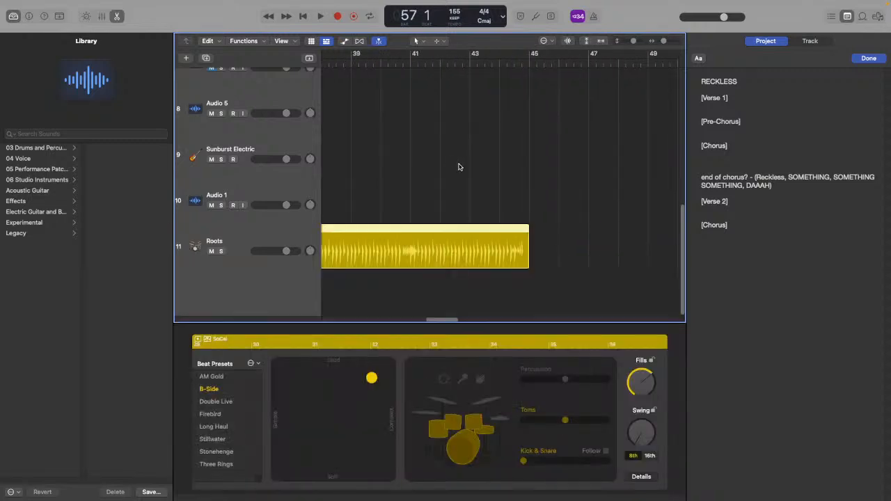
Place a copy of the SoCal chorus drum region at bar 49 on the Roots track
scroll(456, 165, "right", 3)
left_click(468, 61)
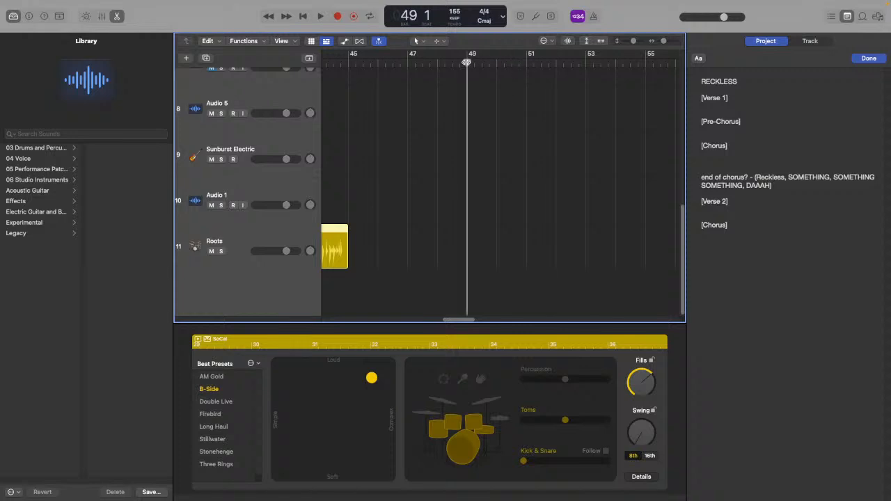
left_click(329, 237)
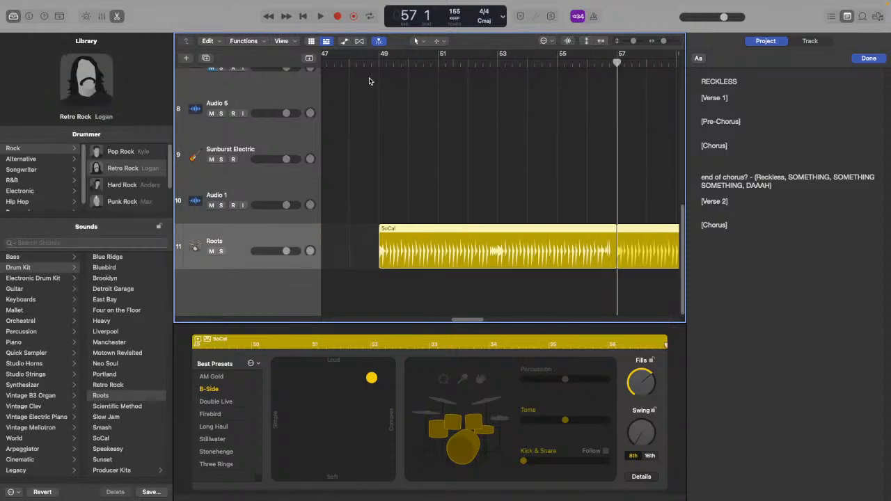
Play the drums from bar 49 while trying cymbals in the SoCal region, and switch back to toms
left_click(370, 65)
key("space")
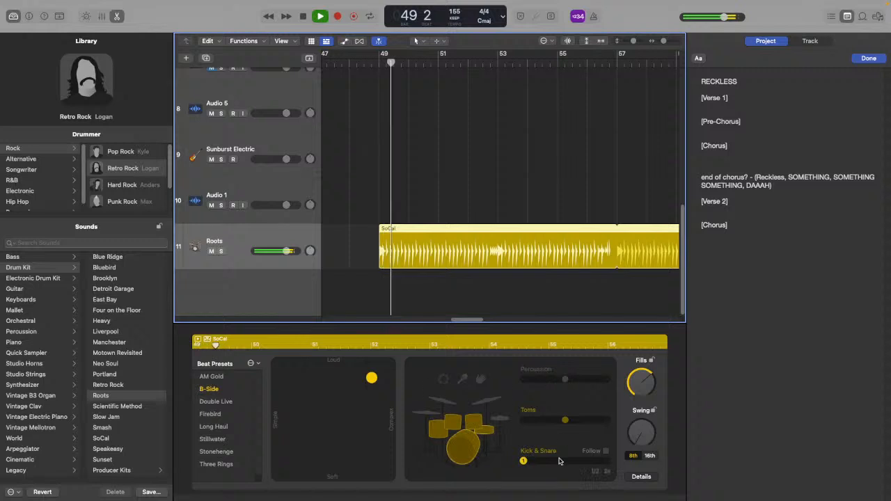
left_click(489, 403)
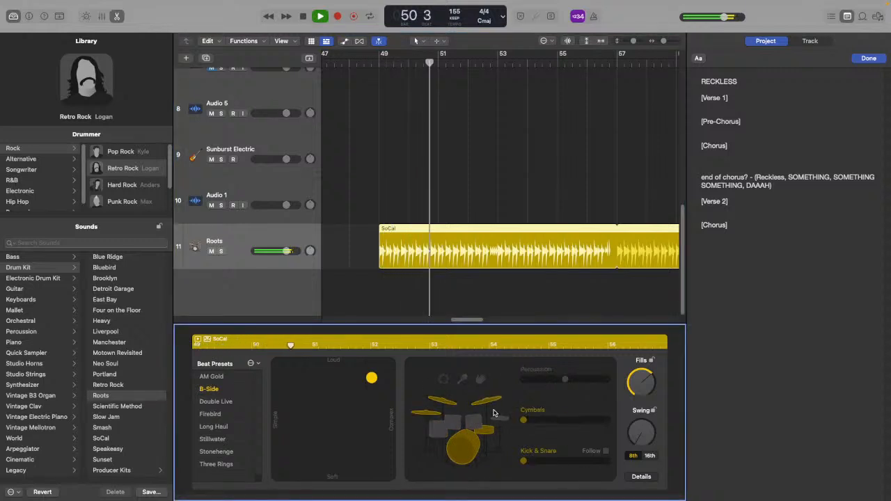
left_click(456, 423)
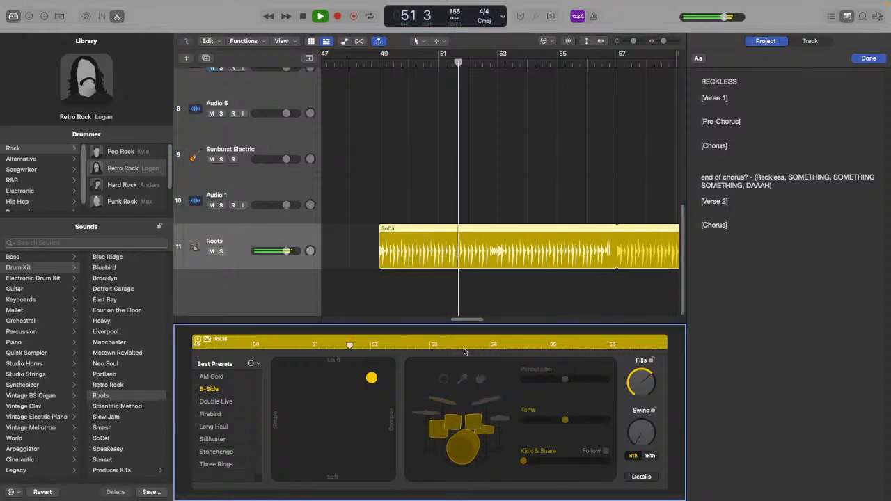
Create a new audio track below the Roots track and reselect the Roots track
left_click(352, 214)
right_click(315, 241)
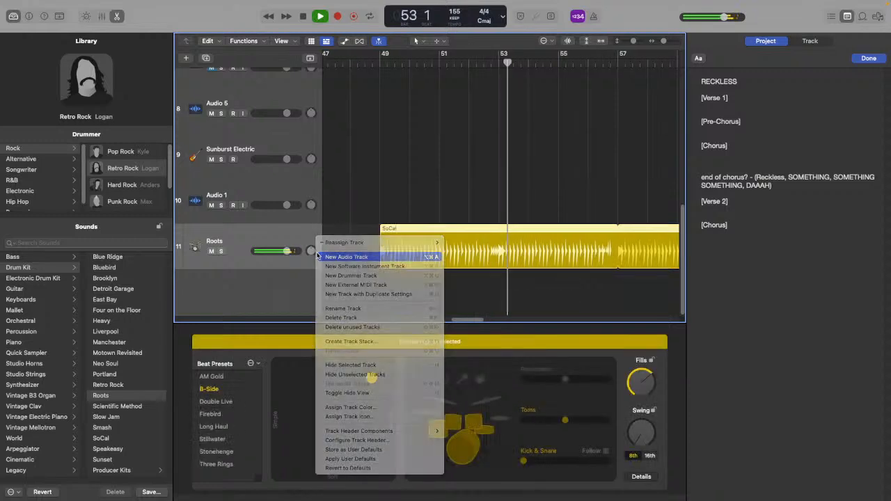
left_click(348, 256)
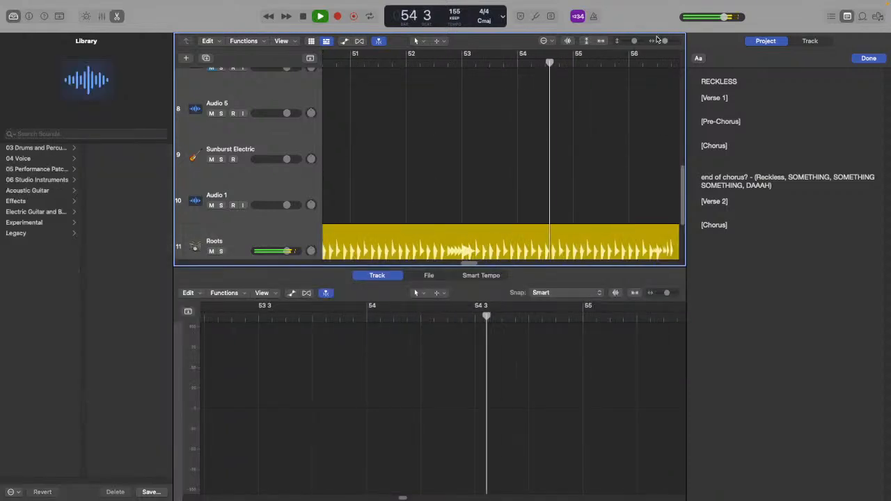
left_click_drag(666, 43, 661, 43)
left_click_drag(655, 43, 657, 43)
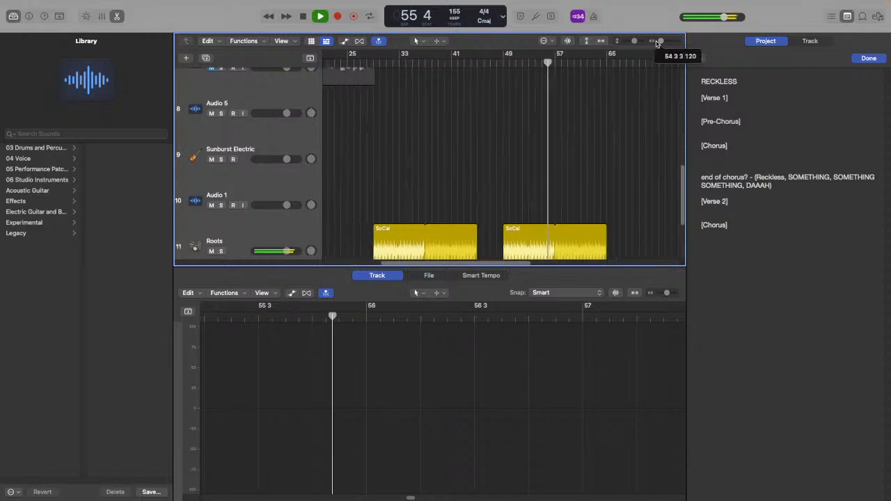
left_click(293, 230)
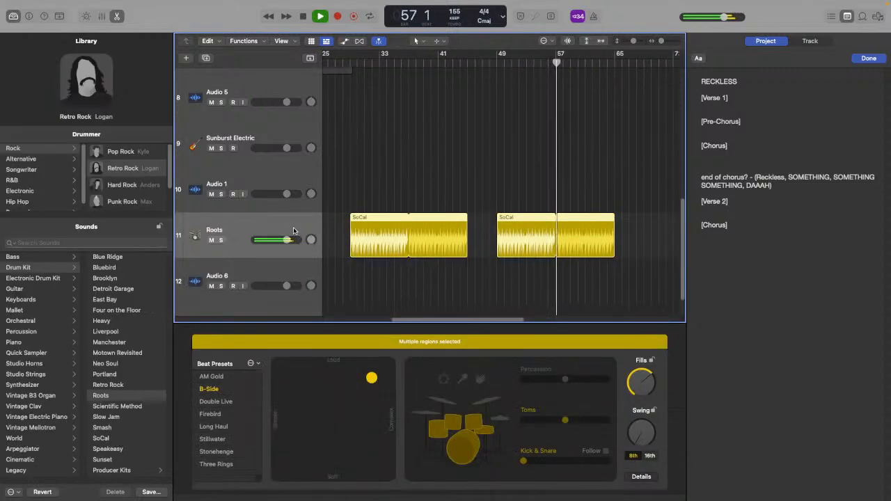
Replace the SoCal drum region at bar 49 with a fresh copy of the chorus drum region
left_click(436, 62)
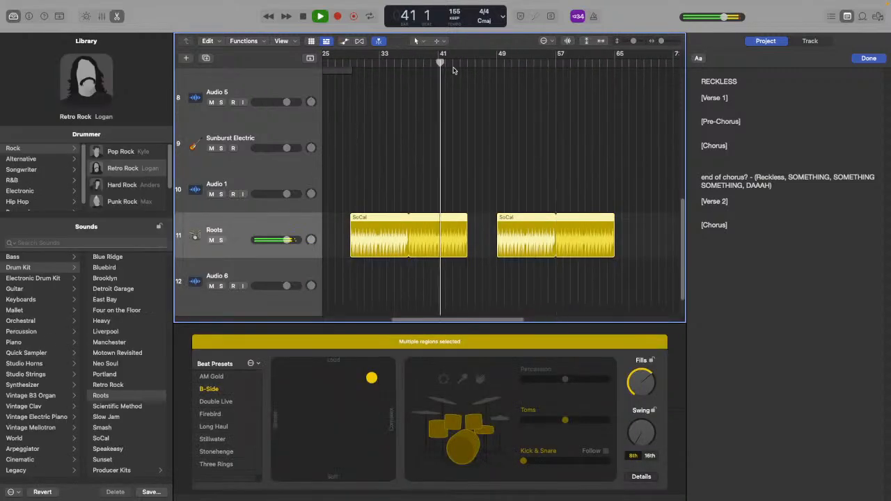
left_click(433, 248)
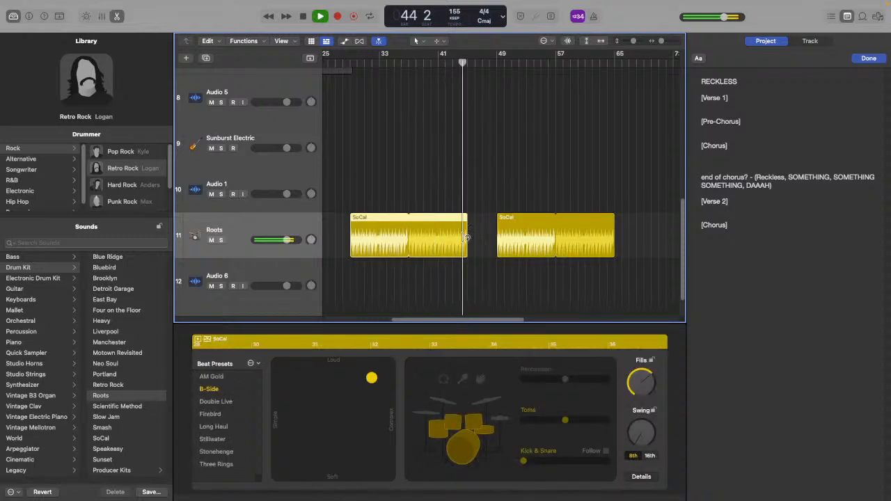
left_click(534, 223)
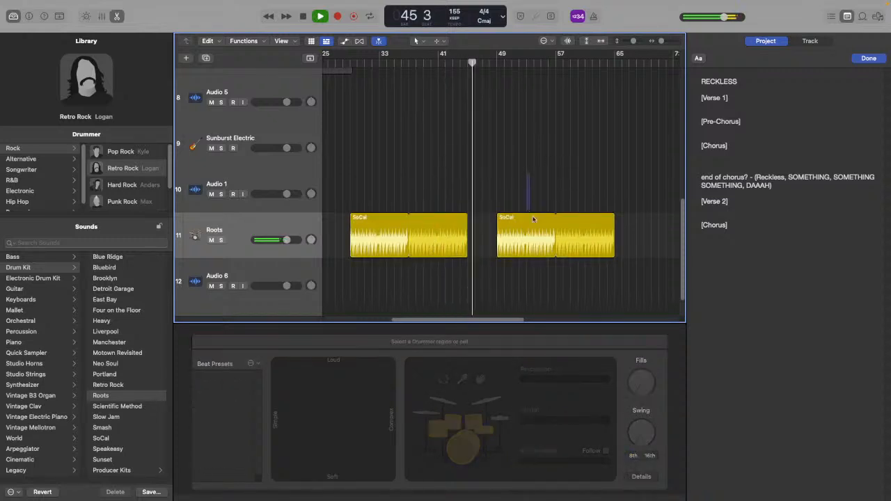
key("Delete")
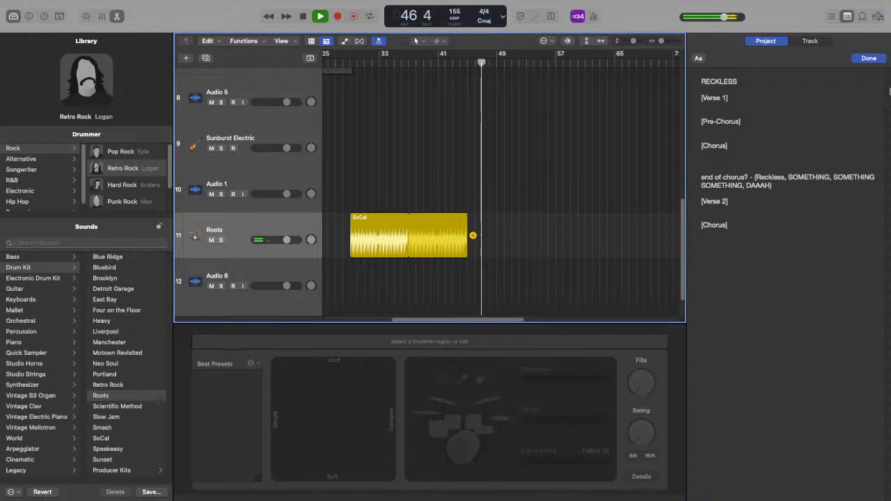
key("super+Right")
key("space")
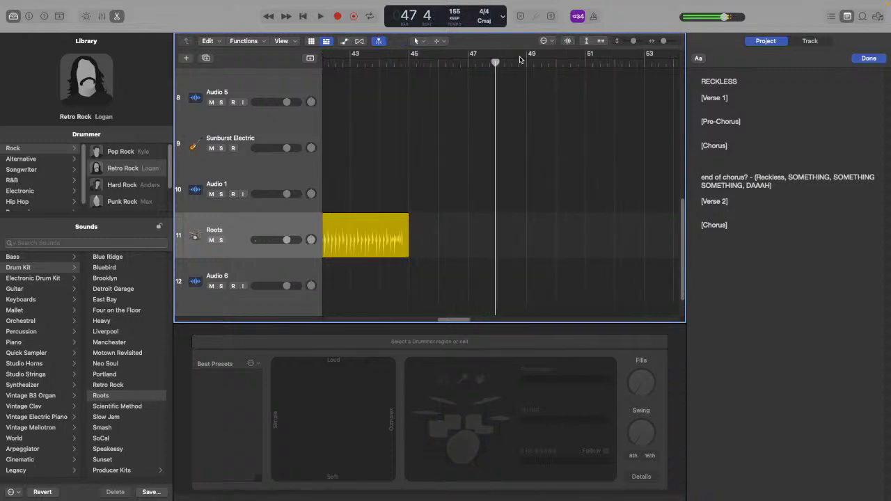
left_click(525, 62)
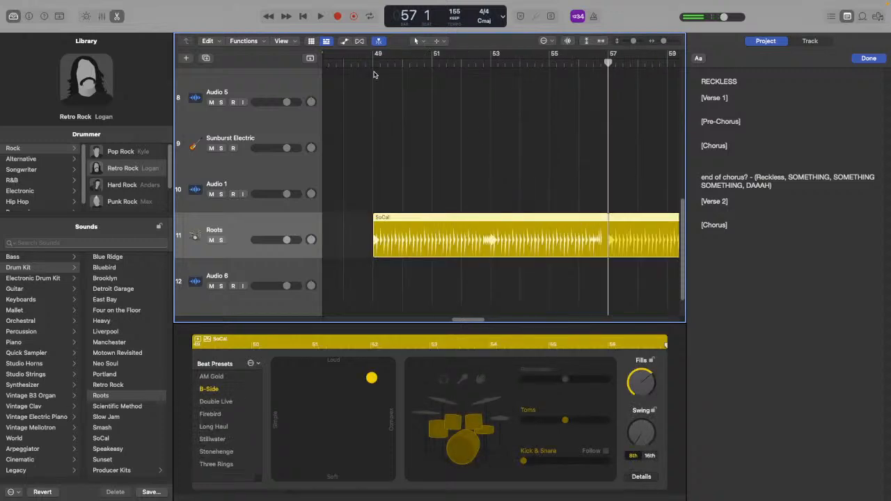
Set the playhead just before bar 49 and duplicate the Roots track together with its drum regions
left_click(366, 62)
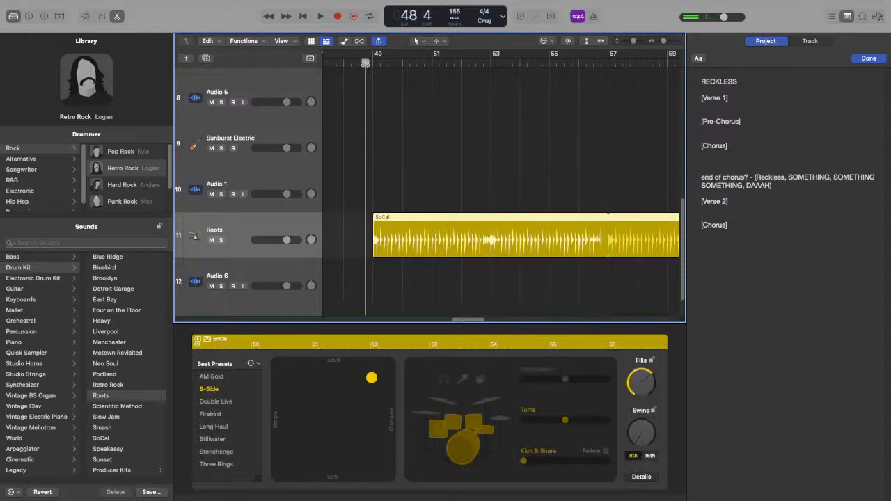
left_click(298, 270)
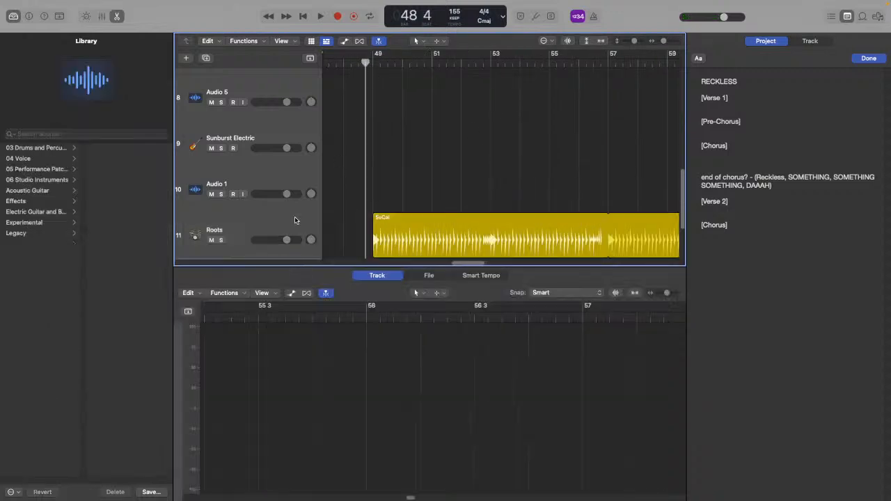
left_click(294, 220)
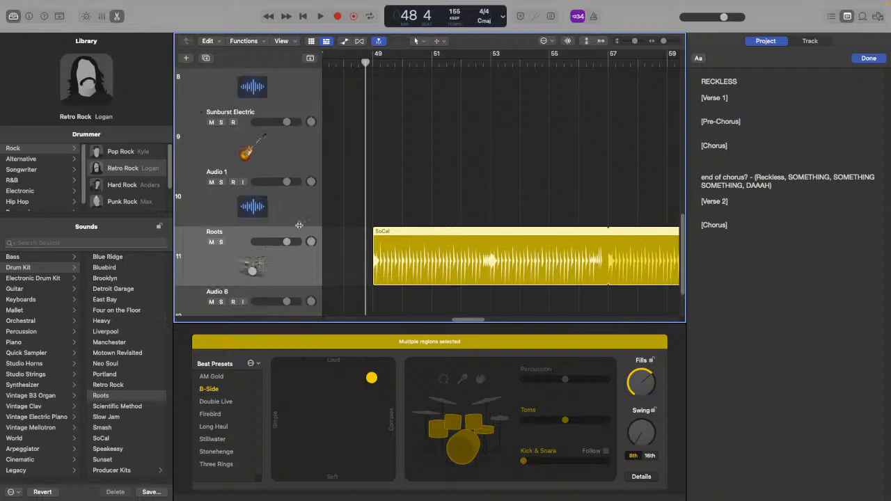
key("super+Up")
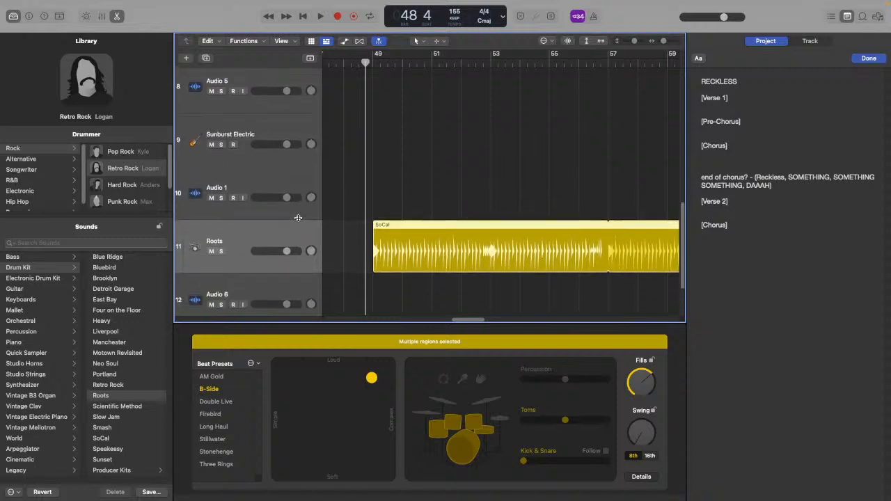
key("super+d")
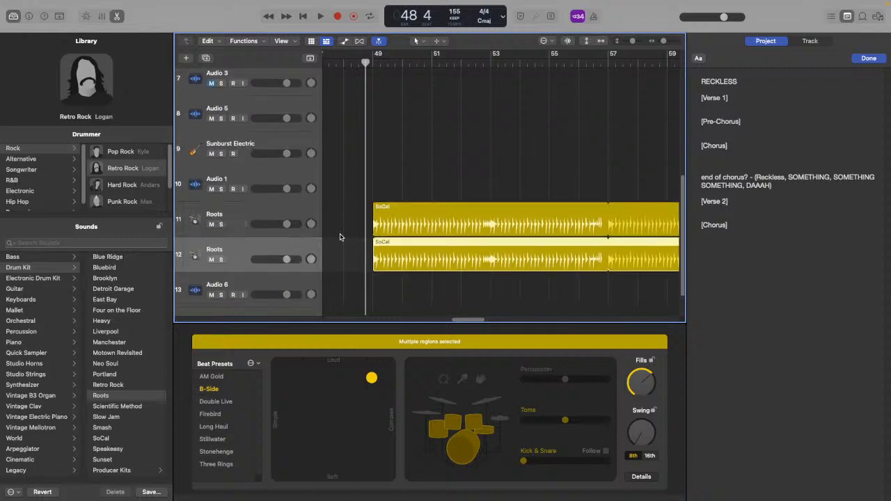
Delete the chorus drum region ending at bar 45 from the duplicate Roots track
left_click(368, 248)
scroll(366, 249, "left", 5)
left_click(426, 257)
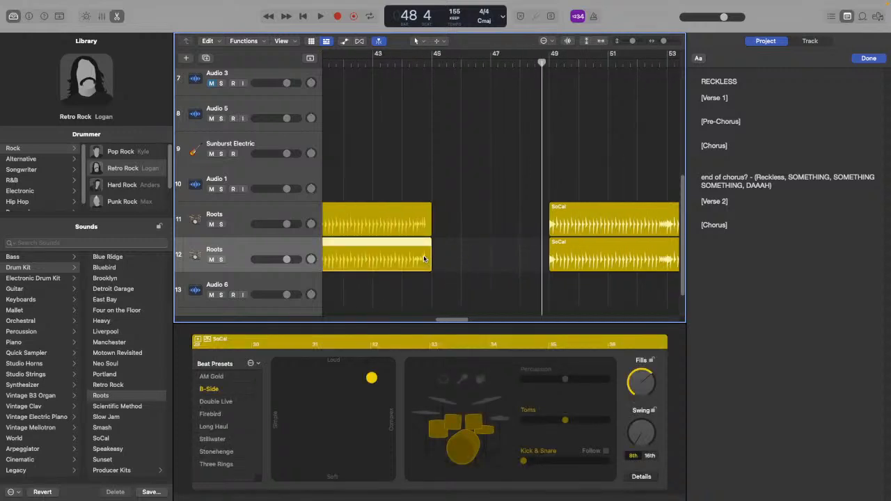
key("Delete")
Reduce the duplicate track's SoCal region at bar 49 to hi-hat only, switching off kick and snare and trying cymbals during playback
left_click(606, 269)
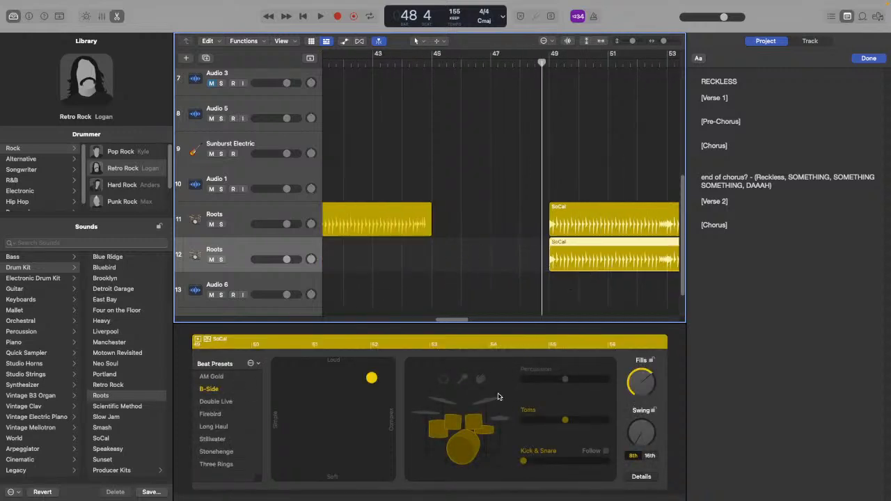
left_click(500, 420)
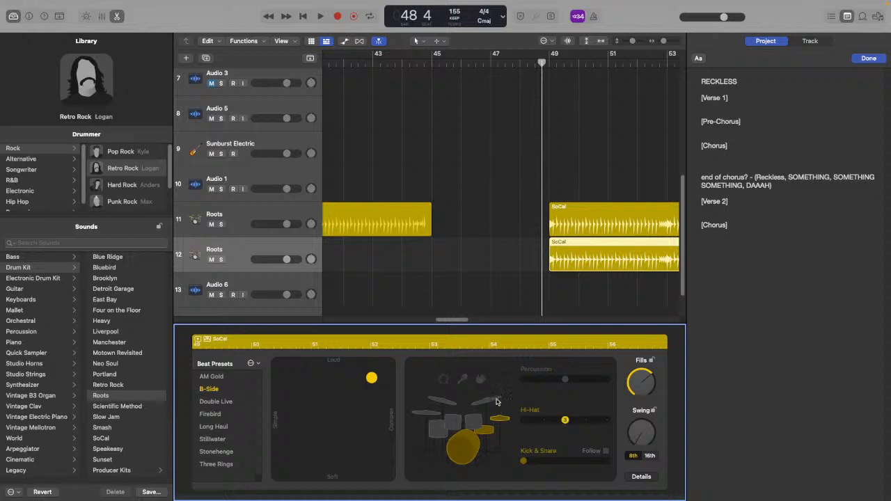
left_click(497, 402)
key("space")
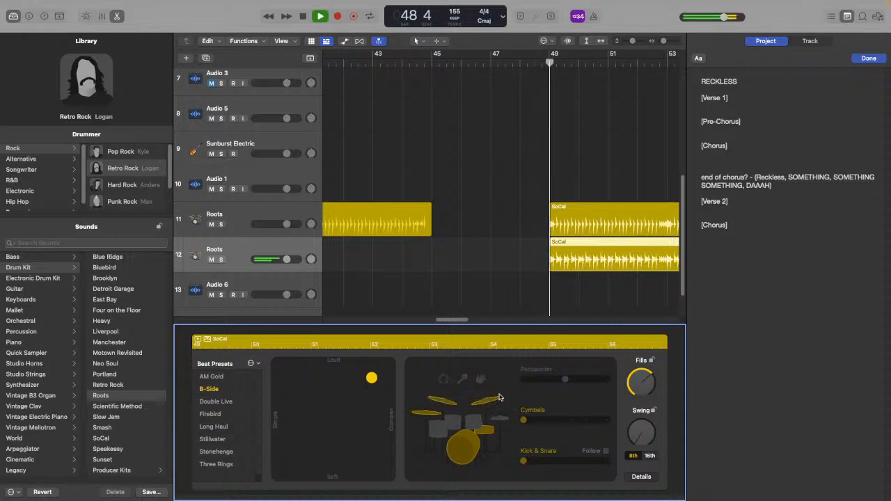
left_click(491, 432)
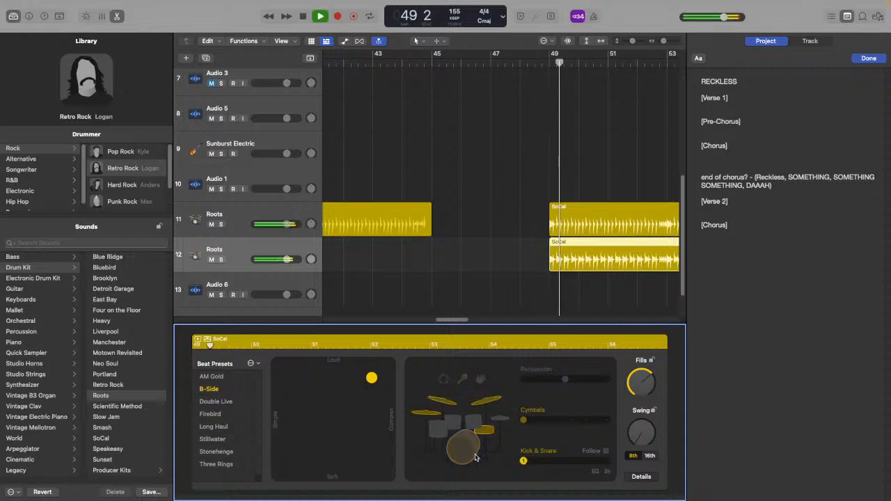
left_click(499, 419)
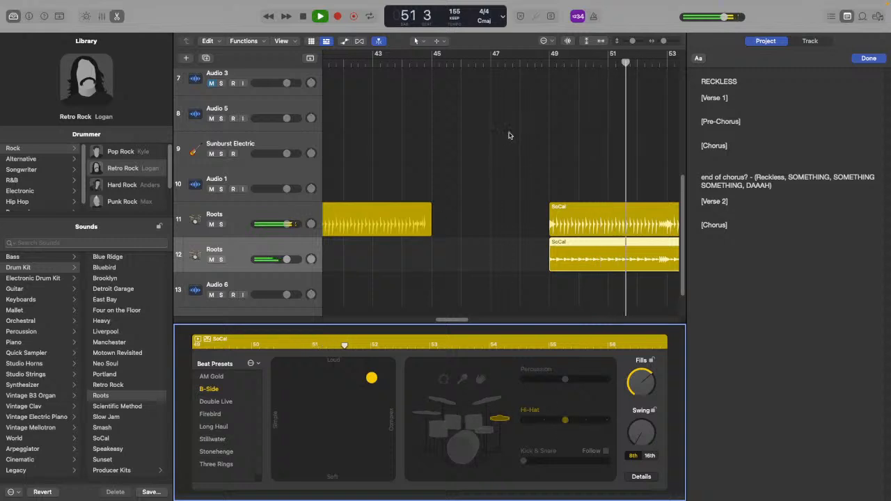
Play the drums from about bar 42 with both the chorus and bar 49 regions in view
scroll(502, 151, "left", 10)
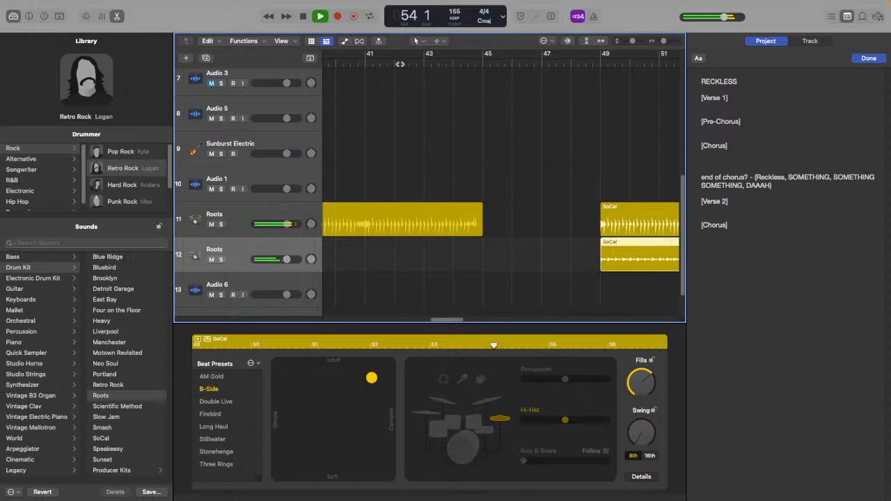
left_click(400, 64)
left_click_drag(663, 40, 658, 42)
left_click(633, 134)
scroll(627, 183, "right", 5)
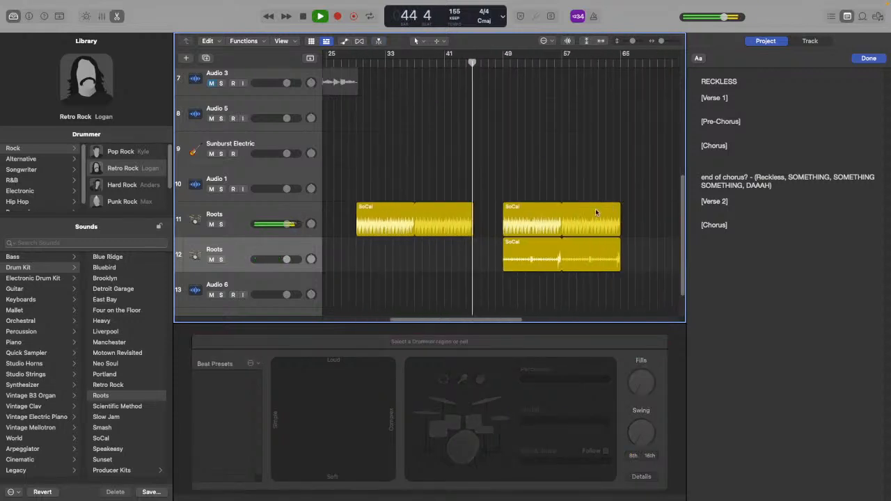
Paste a copy of the hi-hat region at about bar 38 on the duplicate Roots track and delete that copy
left_click(505, 261)
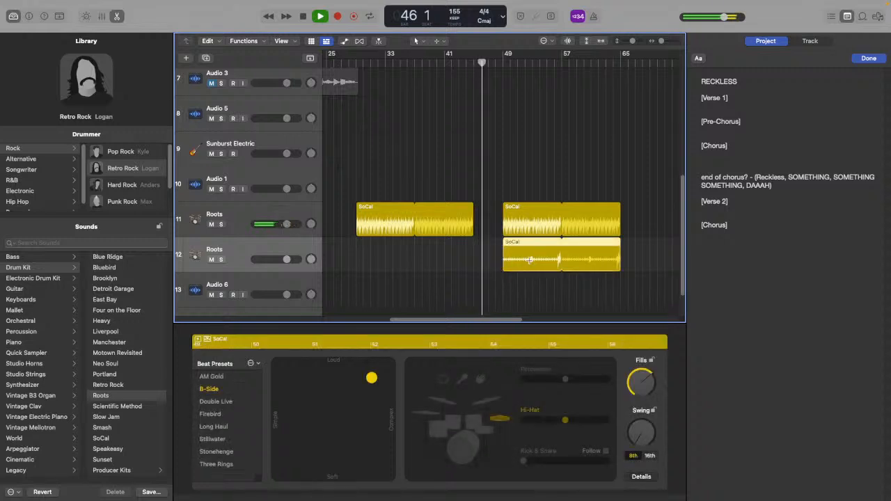
key("space")
left_click(422, 64)
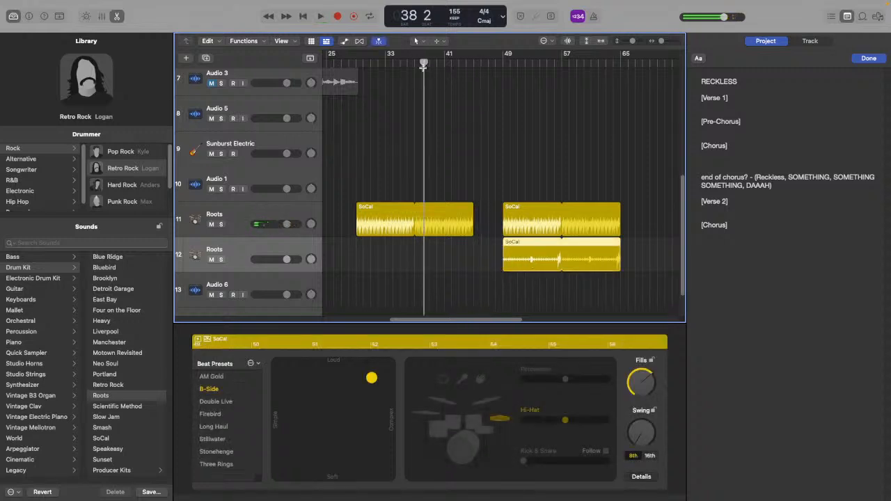
key("super+v")
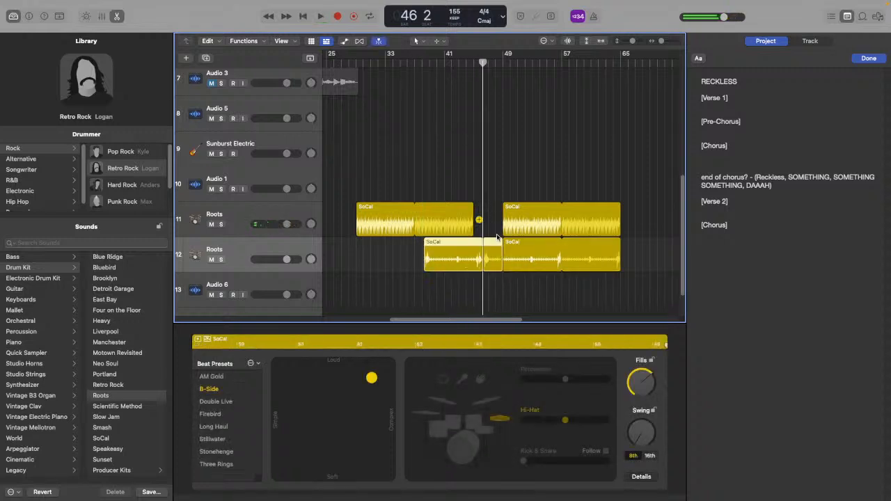
left_click(481, 268)
key("Delete")
Paste the hi-hat region at bar 37 on the duplicate Roots track and trim it to run from bar 45 to bar 49
left_click(411, 61)
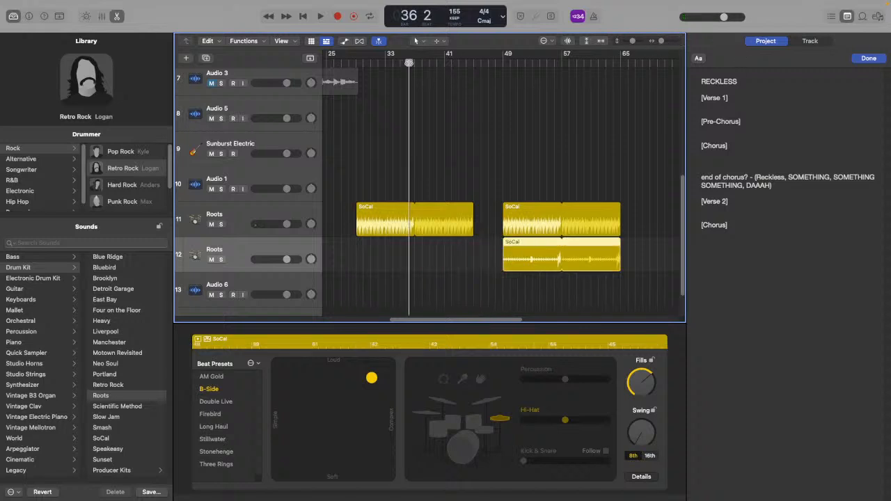
key("space")
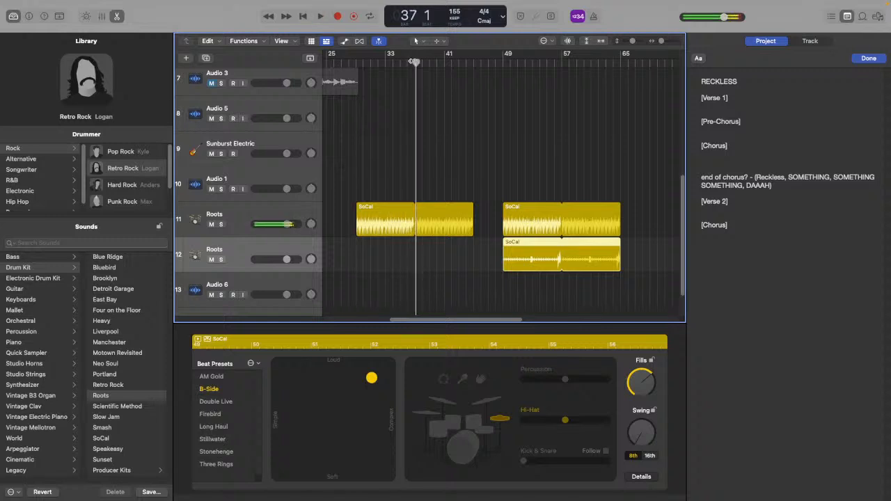
key("super+v")
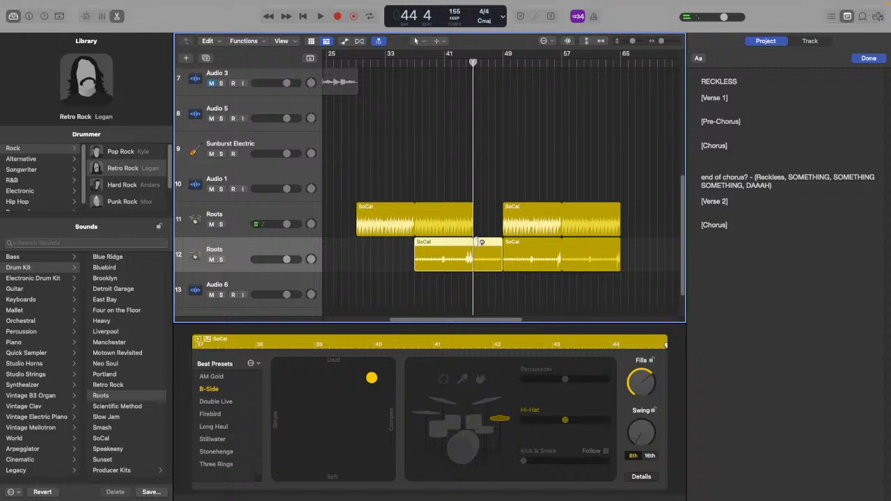
left_click_drag(459, 252, 488, 265)
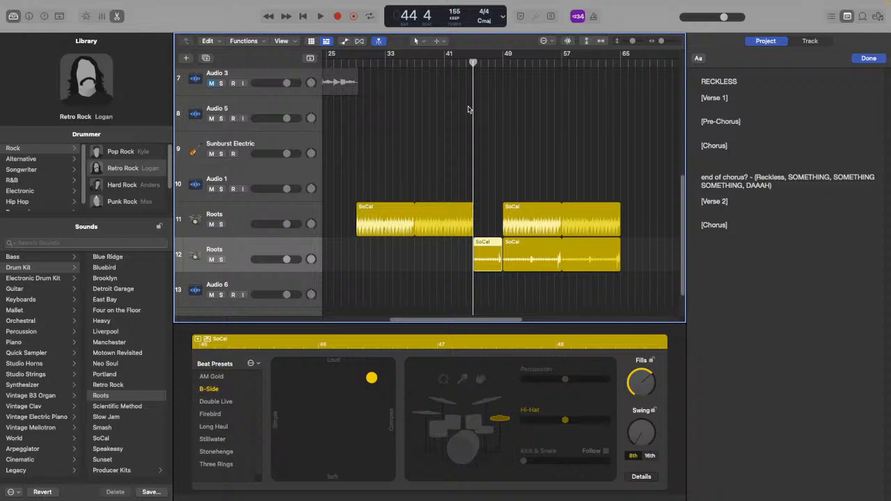
Play the drums twice from about bar 43 into bar 50 to review the hi-hat passage between bars 45 and 49
left_click(460, 65)
key("space")
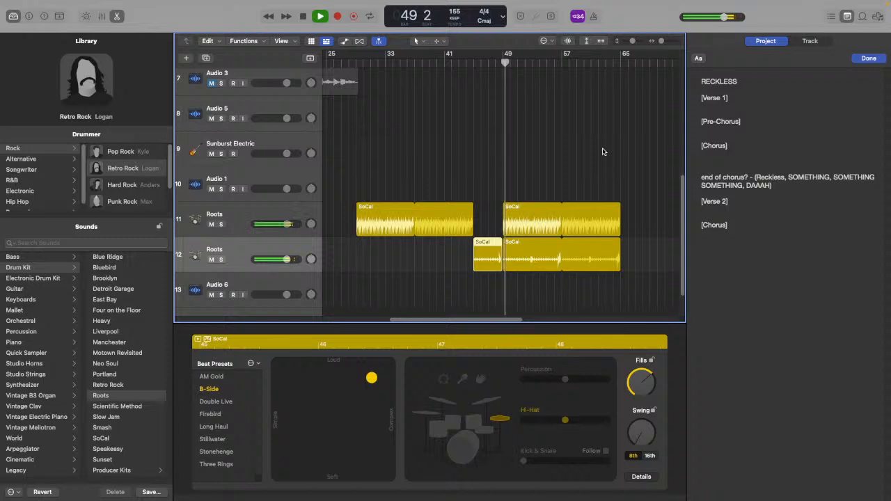
key("space")
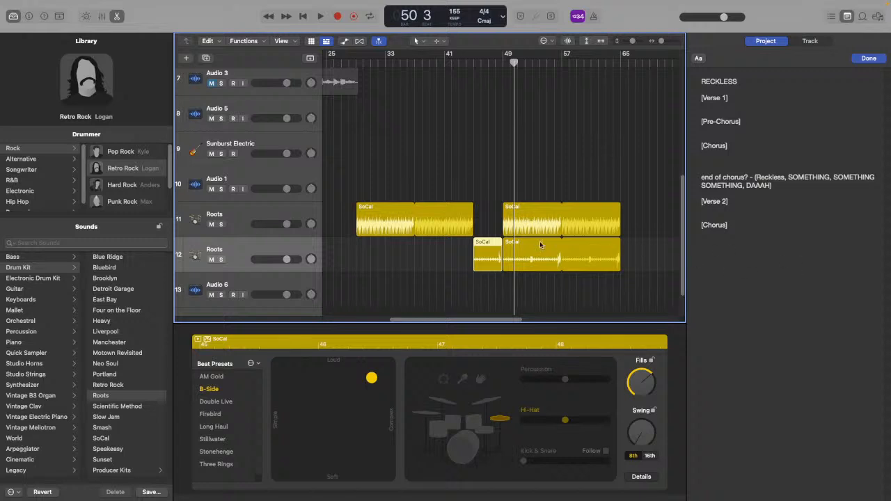
left_click(482, 65)
left_click(503, 93)
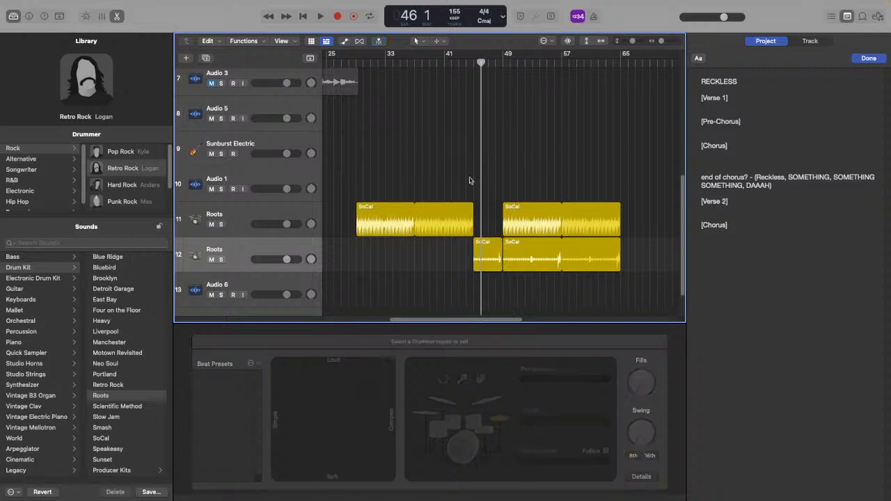
left_click(468, 65)
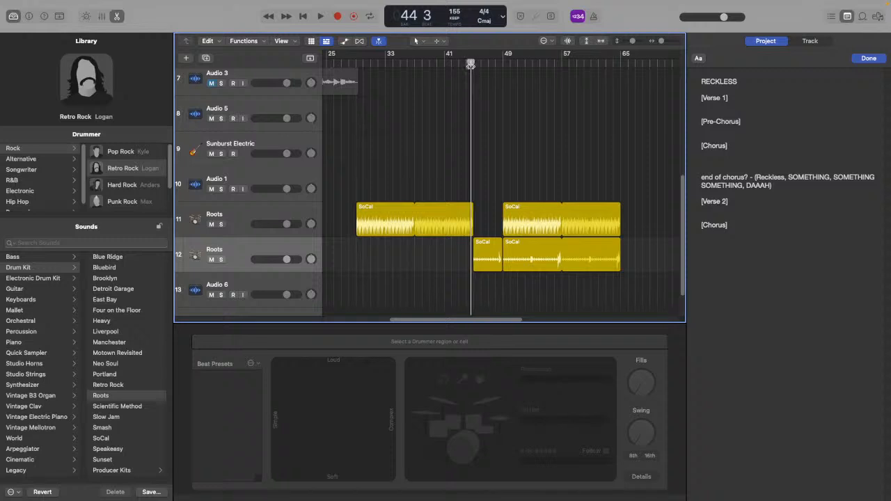
left_click_drag(468, 63, 465, 63)
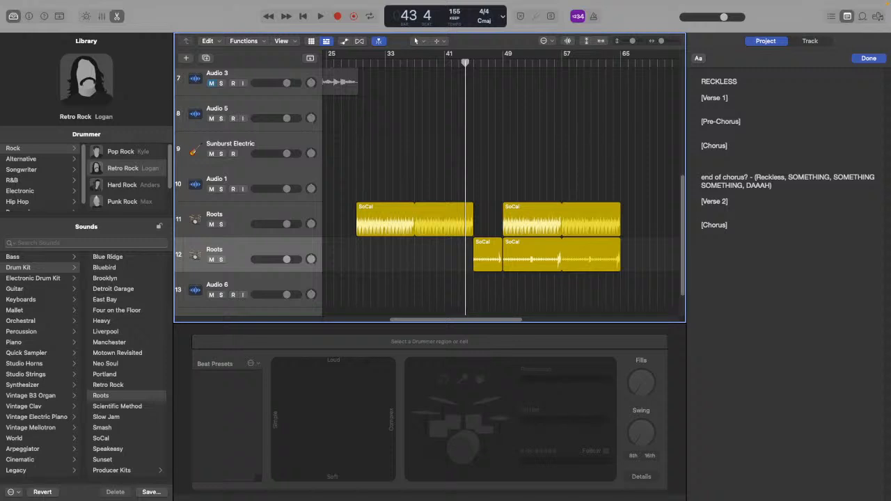
left_click(773, 186)
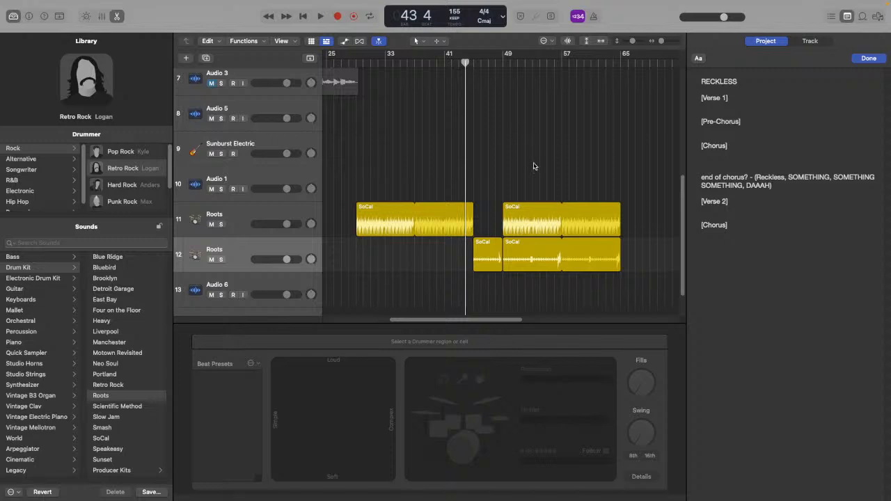
left_click(416, 108)
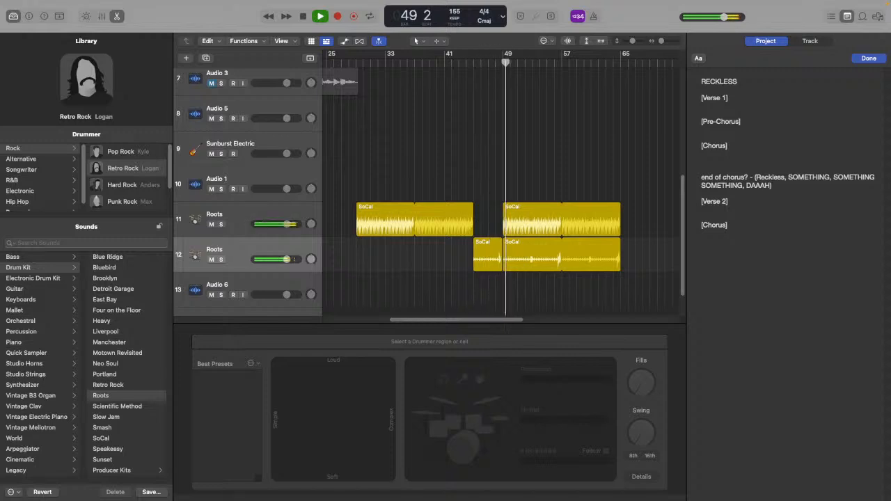
left_click(402, 129)
key("space")
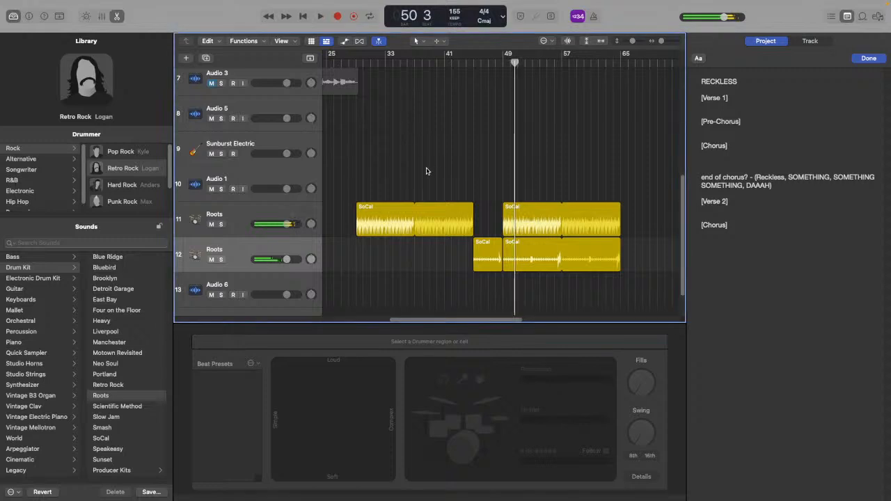
Copy the Liverpool Bass region at bar 37, try pasting it at bar 49 with the Roots track still selected, and undo the paste
scroll(448, 192, "up", 5)
scroll(535, 129, "up", 2)
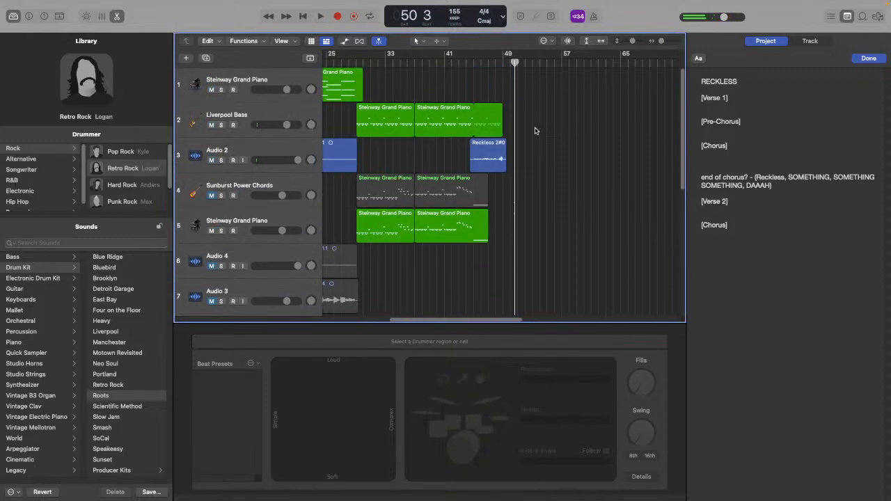
left_click(426, 134)
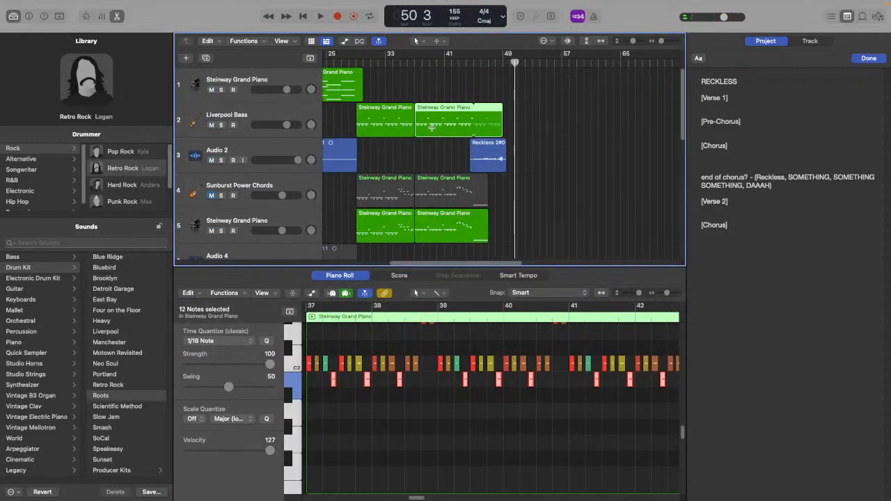
left_click(504, 64)
key("super+v")
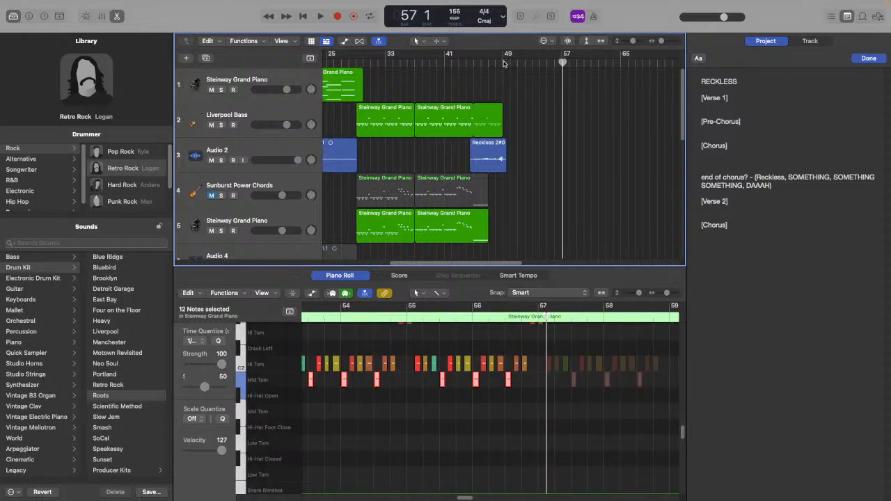
key("super+z")
Paste the copied bass region at bar 49 on the Liverpool Bass track, play it from about bar 47, and delete that copy
left_click_drag(499, 63, 503, 63)
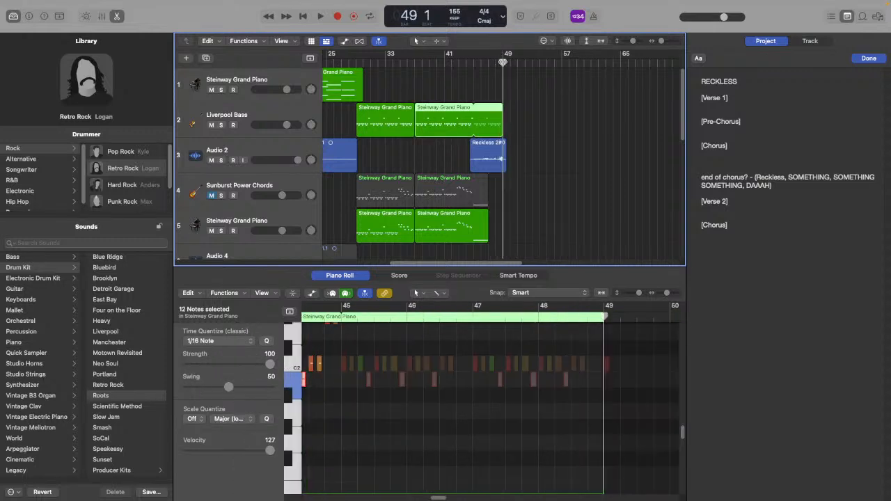
left_click(279, 114)
key("super+v")
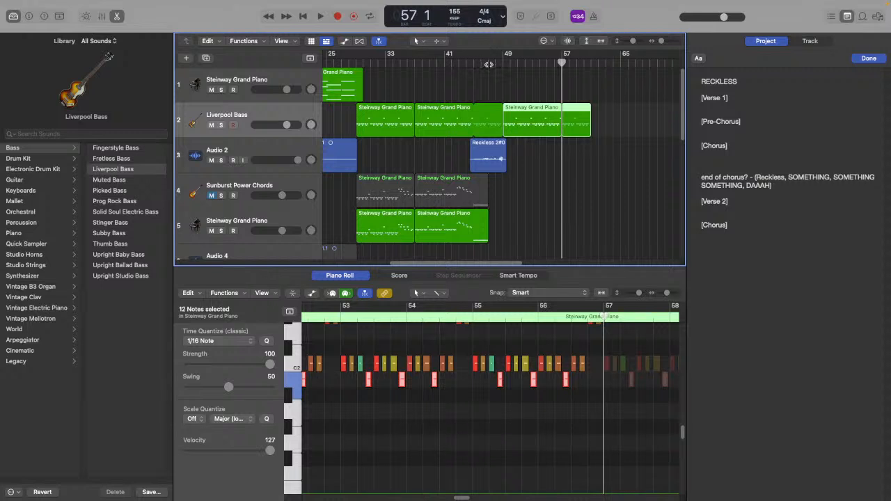
left_click(489, 64)
key("space")
scroll(489, 214, "left", 3)
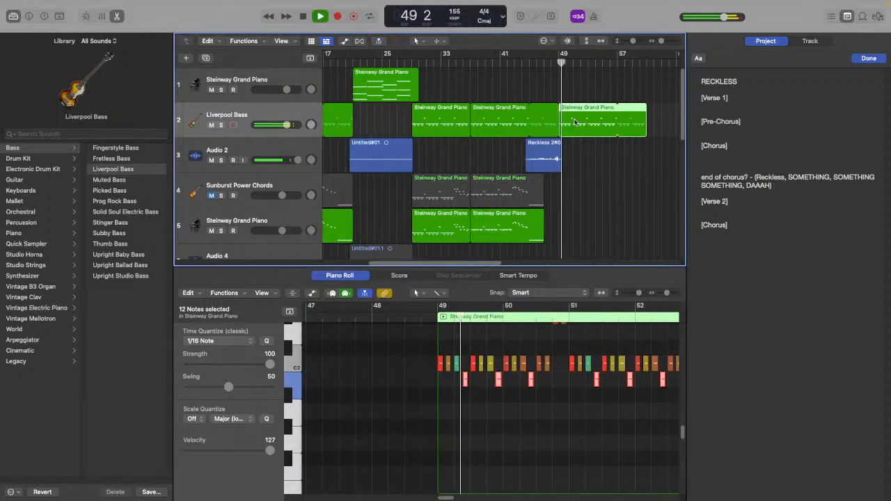
key("Delete")
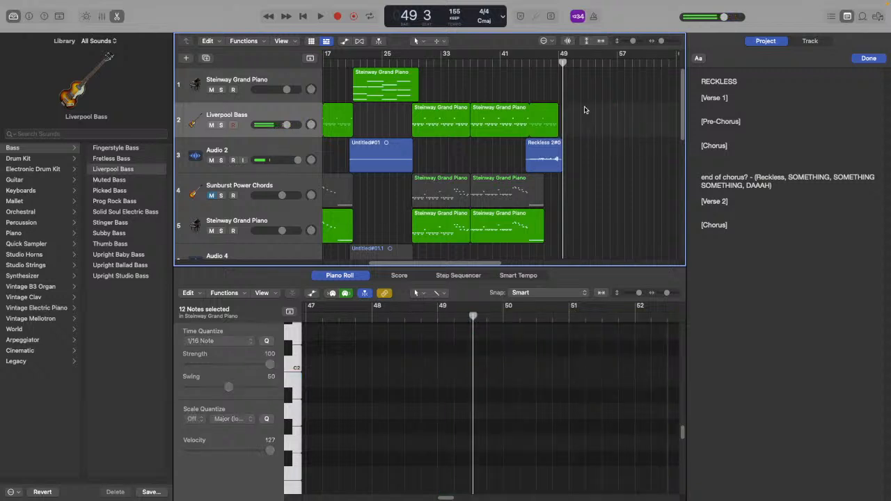
Copy the Steinway Grand Piano region at bar 21 to bar 49 and place the copy on the first Steinway Grand Piano track
left_click(380, 87)
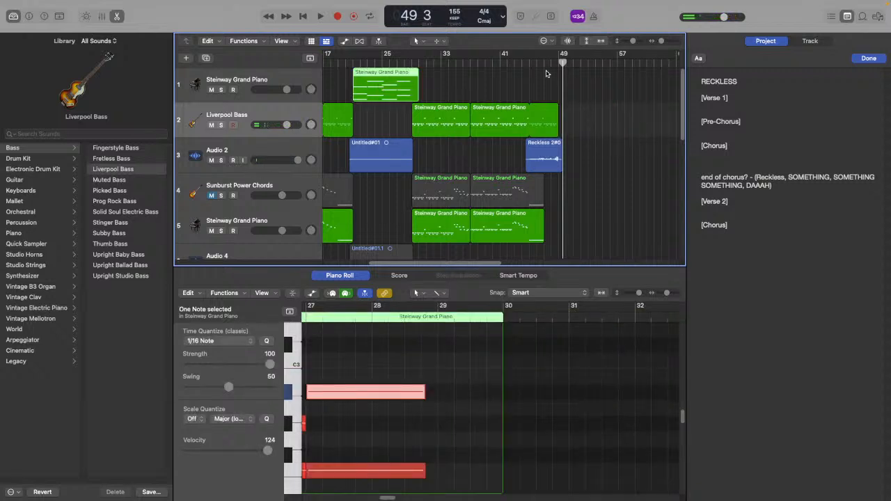
left_click(558, 62)
key("super+v")
left_click(555, 62)
key("space")
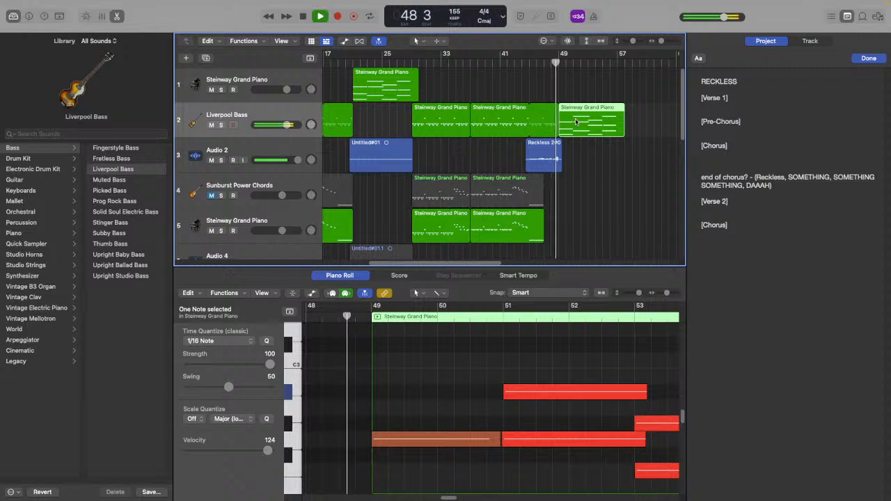
left_click_drag(575, 121, 576, 87)
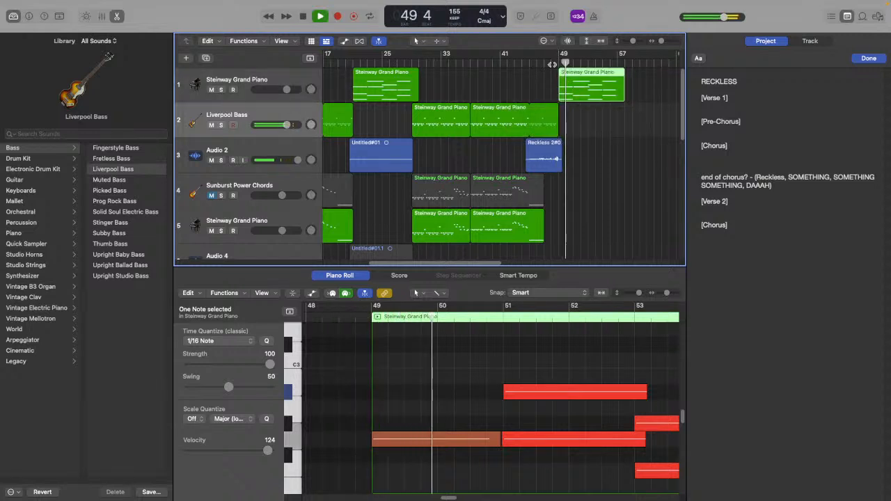
Listen to the copied piano part up to about bar 51 and mute the first Steinway Grand Piano track
left_click(631, 134)
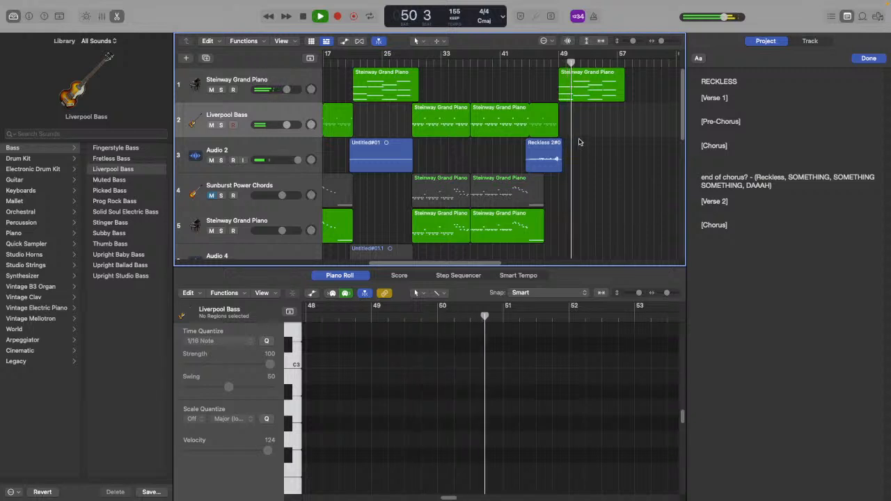
key("space")
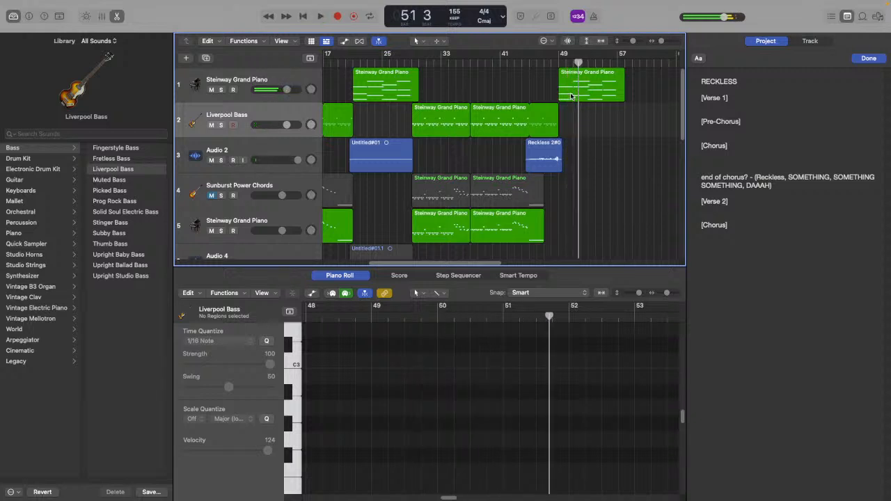
left_click(557, 65)
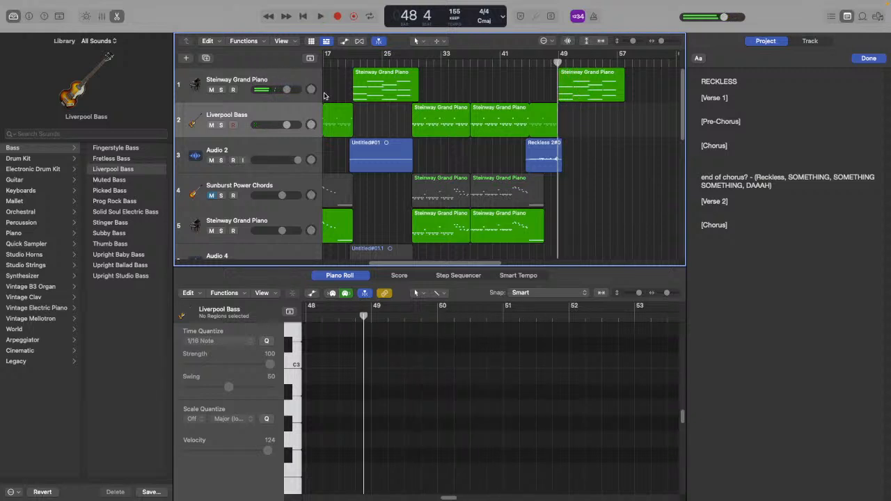
left_click(212, 90)
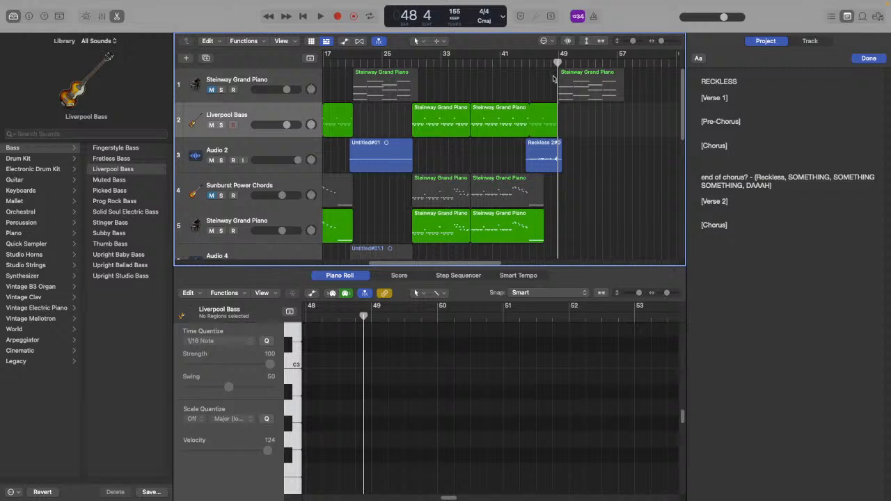
Play the chorus ending from about bars 47 and 45 past bar 49 with the first piano track muted, reviewing all tracks
left_click(545, 63)
key("space")
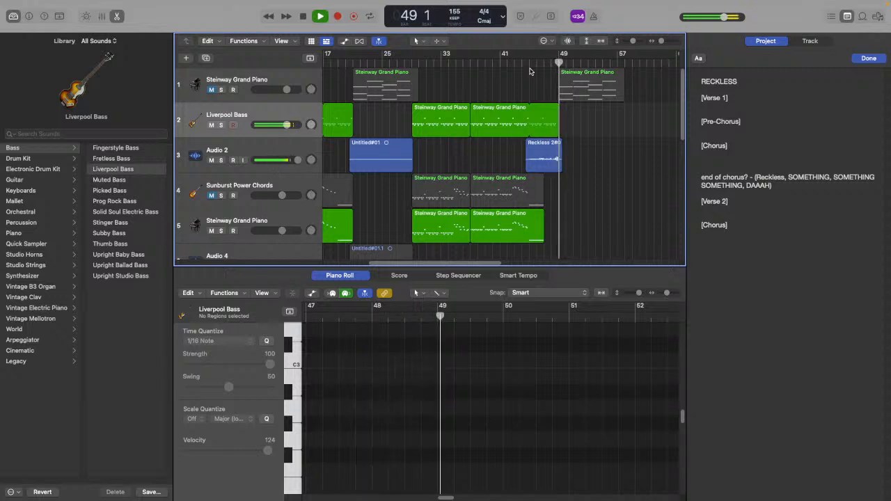
key("space")
left_click(527, 62)
key("space")
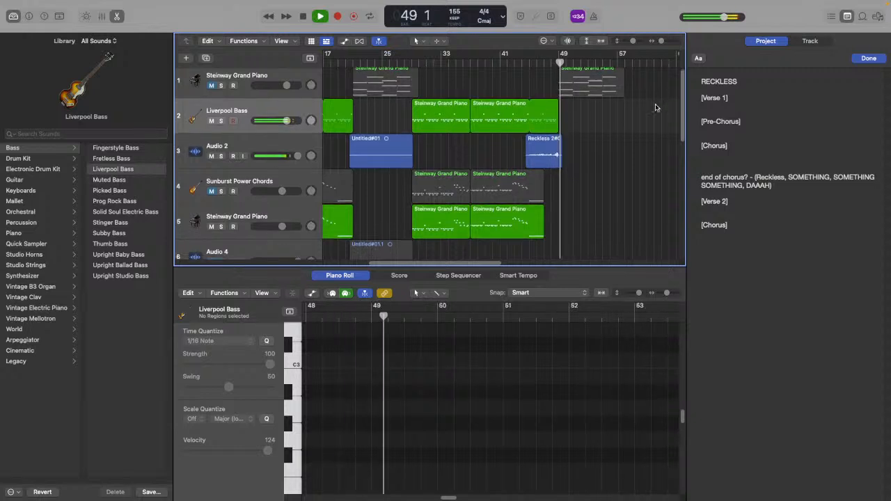
scroll(636, 144, "down", 3)
scroll(636, 144, "up", 3)
scroll(634, 144, "down", 6)
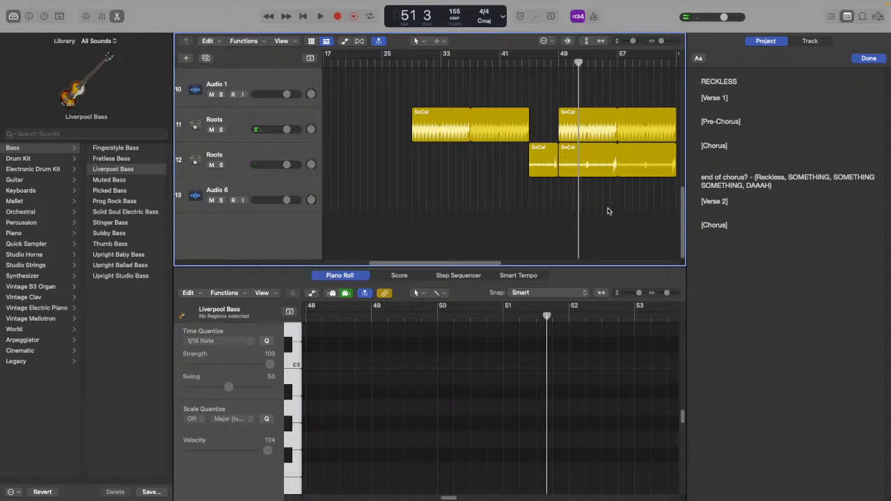
scroll(607, 211, "up", 6)
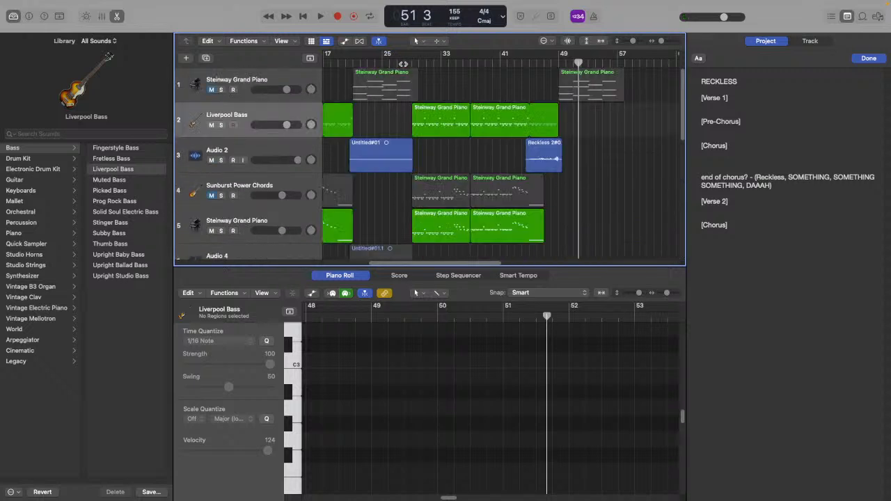
Place the playhead at bar 29 and save the project
left_click(410, 64)
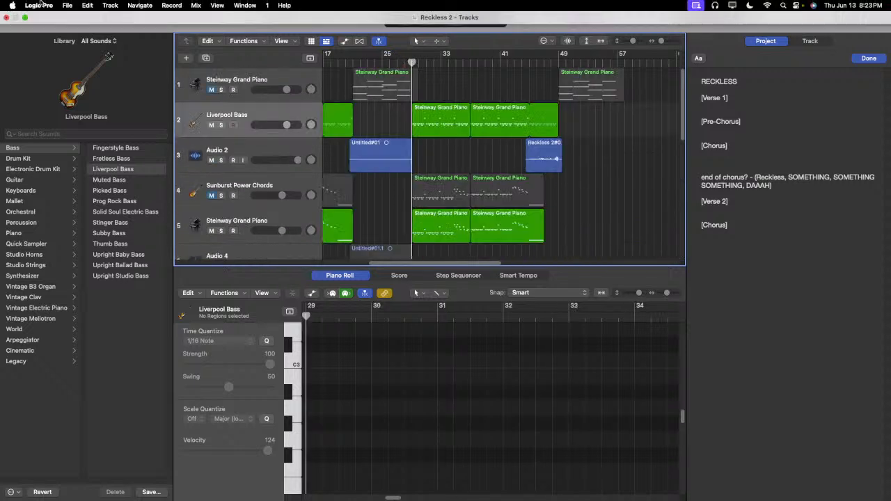
left_click(88, 4)
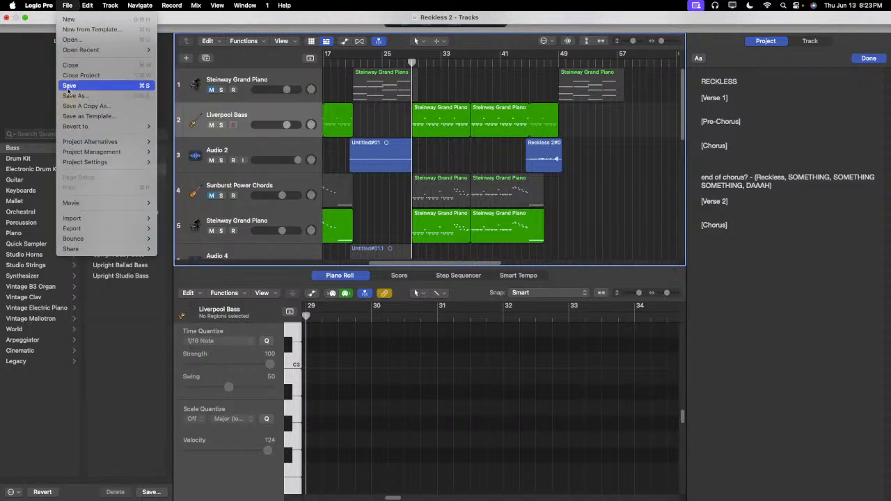
left_click(73, 85)
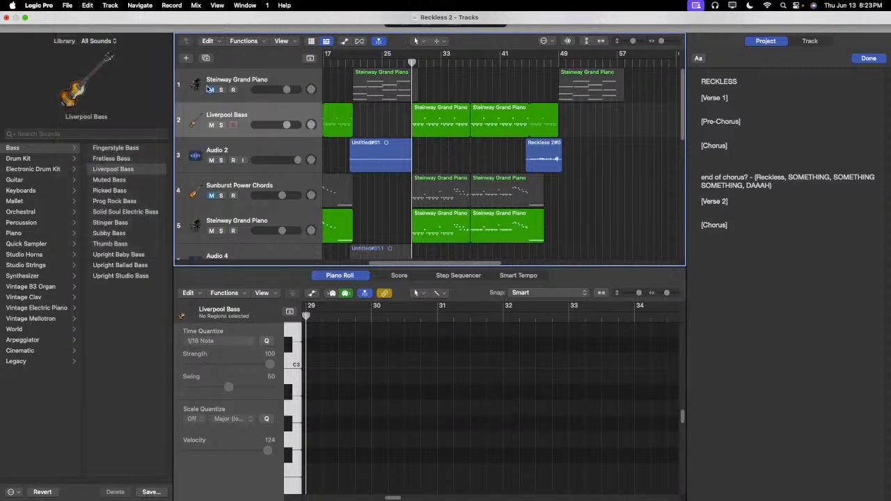
Return the playhead to bar 29, save the project again, and play the chorus from its start
left_click(532, 62)
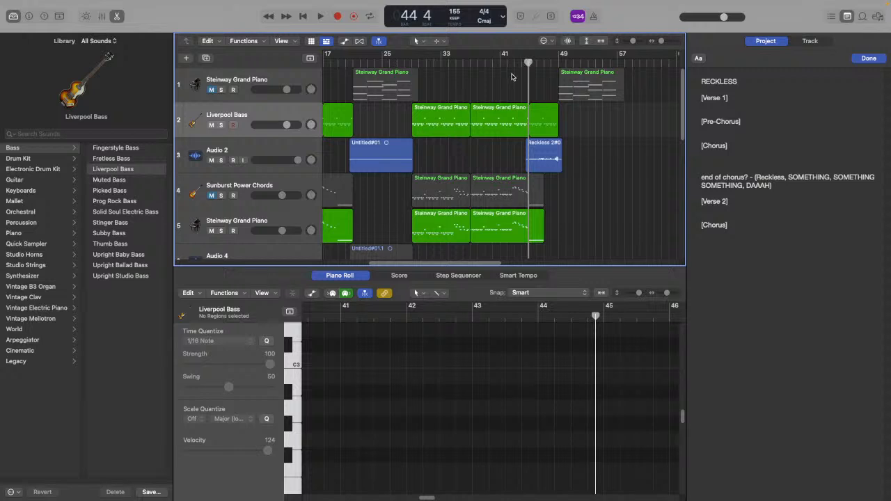
left_click_drag(537, 73, 551, 73)
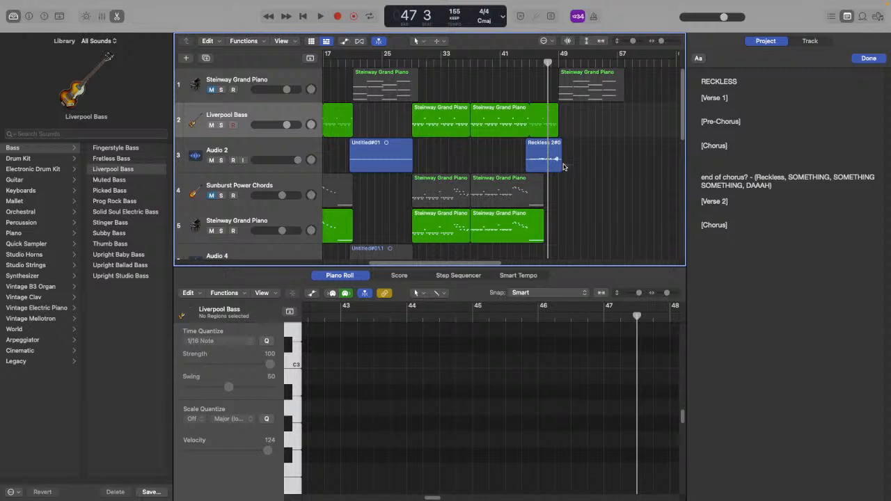
left_click(535, 73)
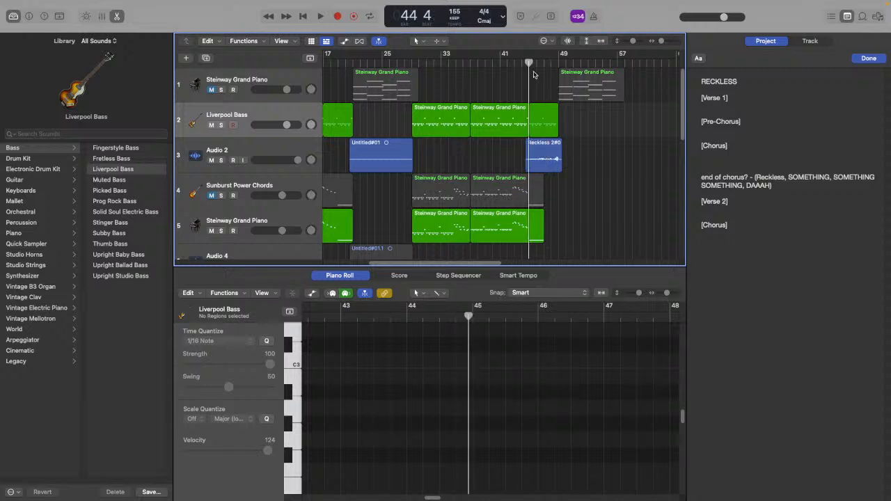
left_click(412, 62)
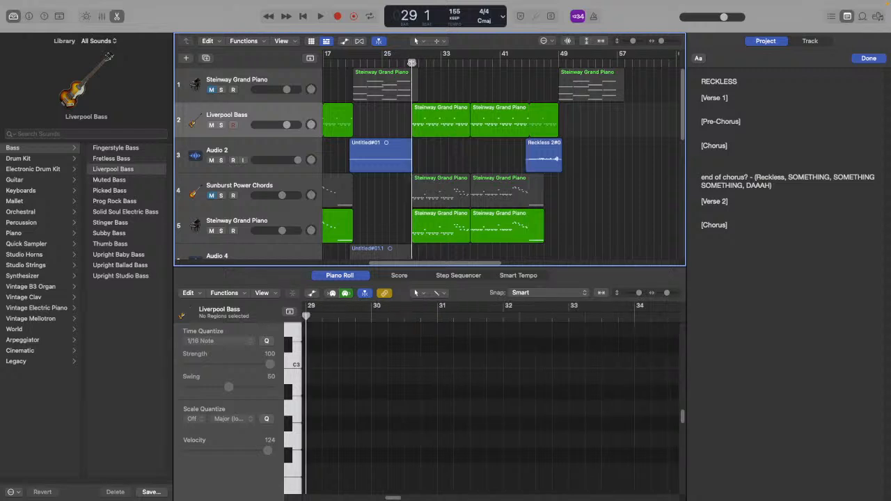
mouse_move(151, 3)
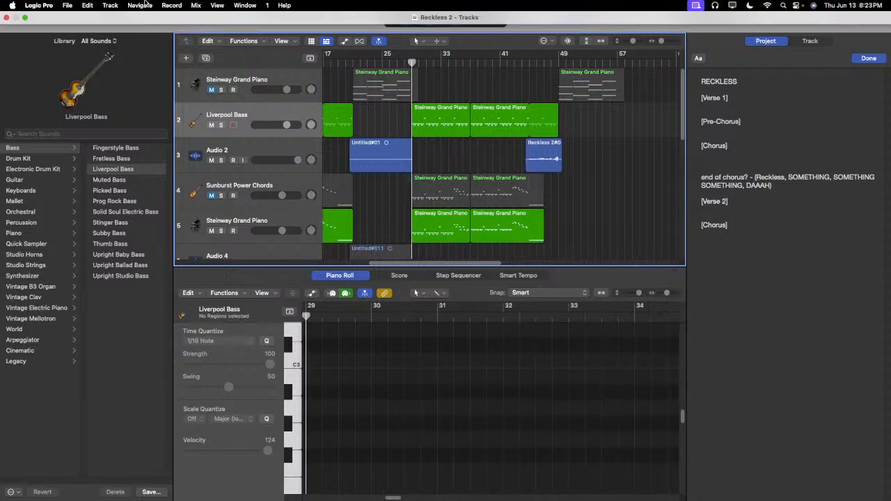
left_click(67, 6)
left_click(69, 86)
key("space")
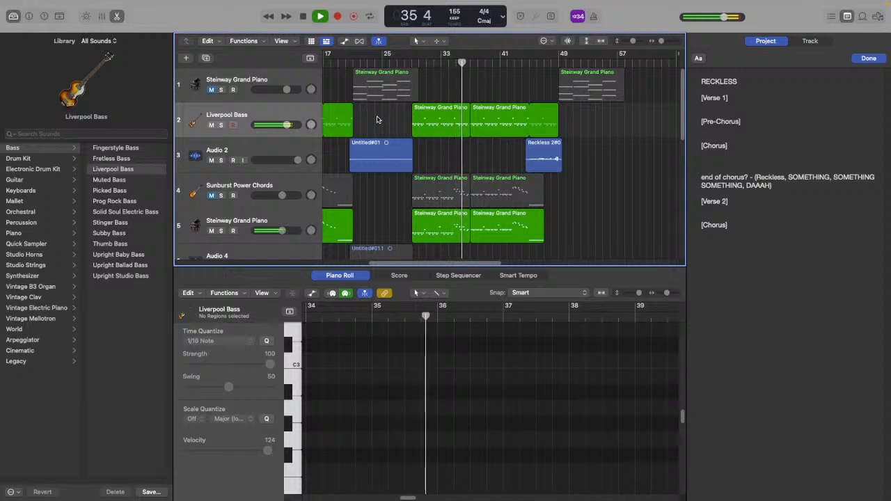
Stop playback and add an empty line under [Verse 1] in the project notes
key("space")
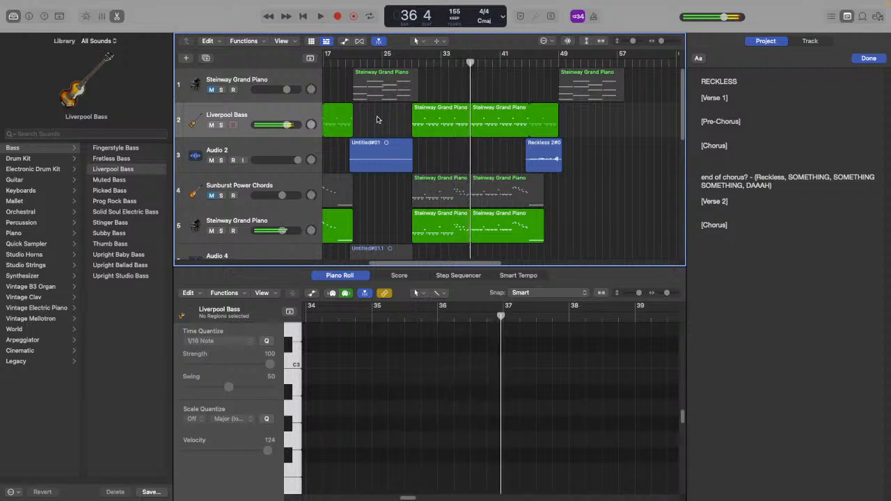
left_click(719, 106)
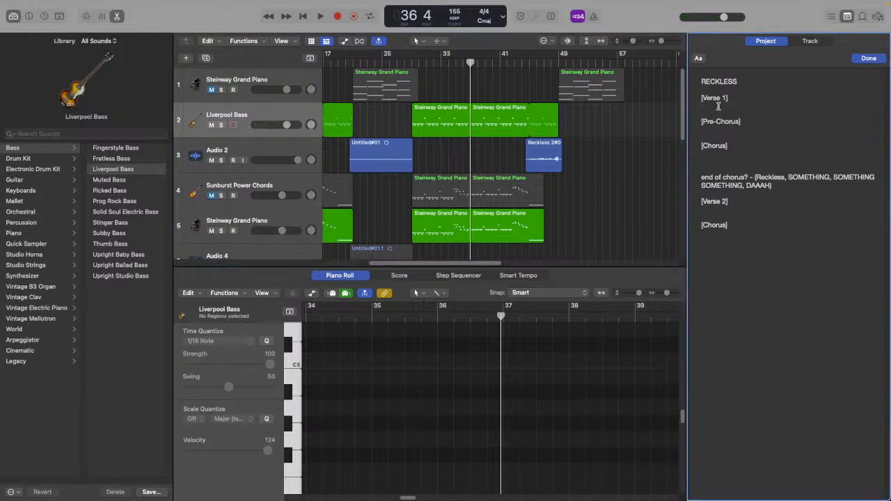
key("Return")
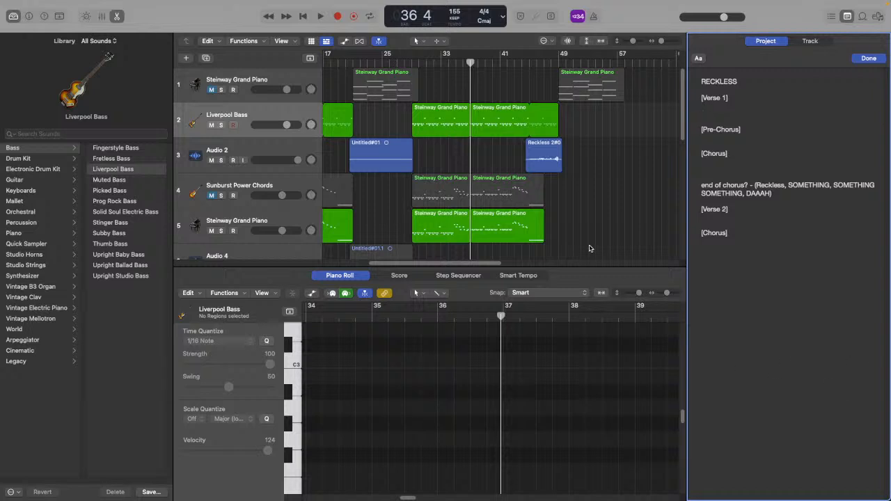
left_click(591, 245)
Place the playhead in bar 36 and inspect the start of the Reckless 2#03 region on the Audio 2 track
left_click_drag(531, 70, 523, 68)
left_click(467, 66)
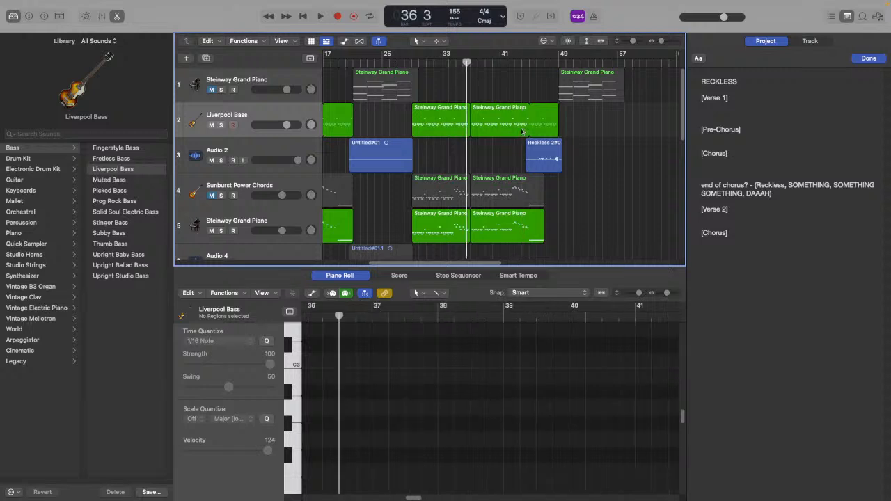
left_click(531, 171)
left_click_drag(531, 170, 528, 168)
left_click(665, 43)
left_click(645, 201)
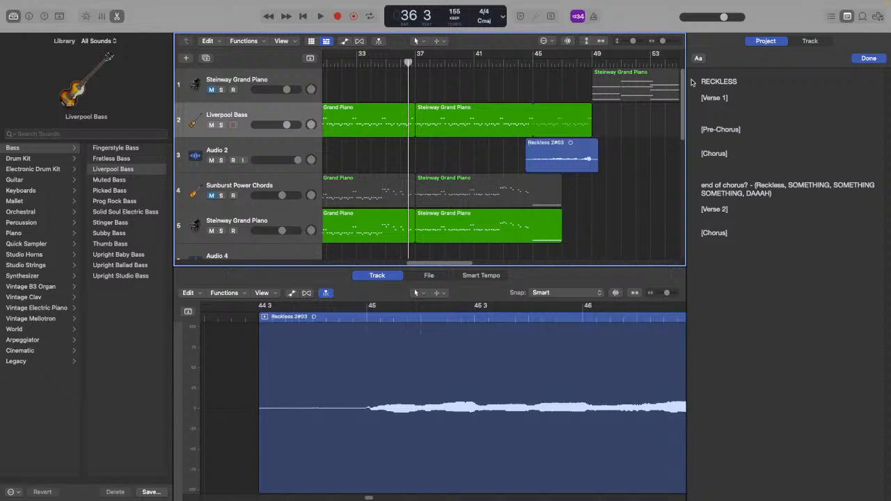
Place the playhead at bar 45 and review which tracks have regions in the chorus ending
scroll(667, 46, "down", 5)
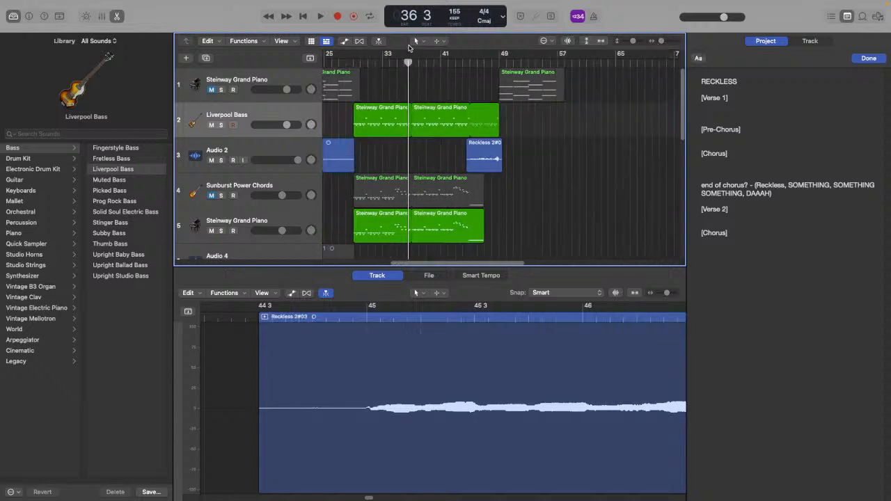
left_click(411, 64)
left_click(474, 63)
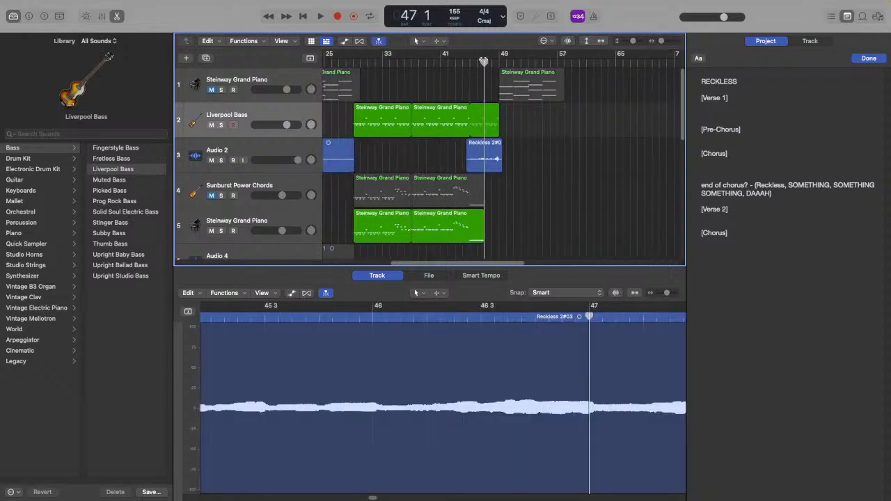
left_click(465, 62)
left_click(471, 62)
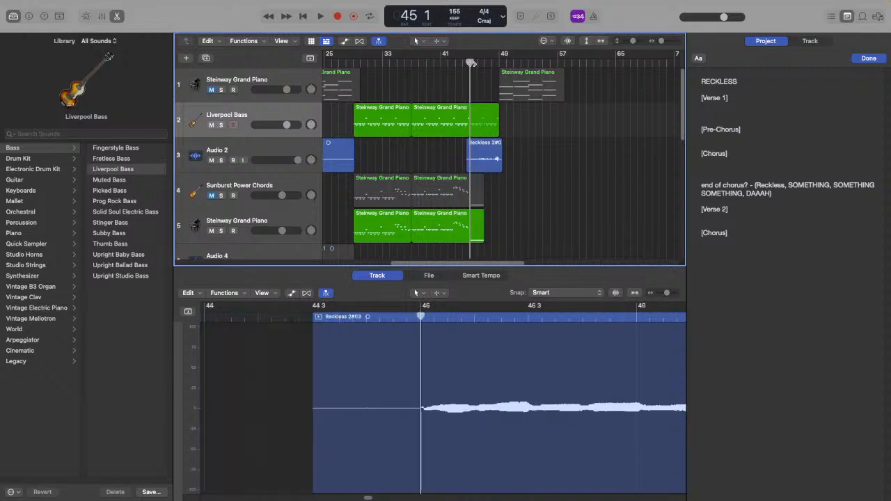
scroll(538, 231, "down", 2)
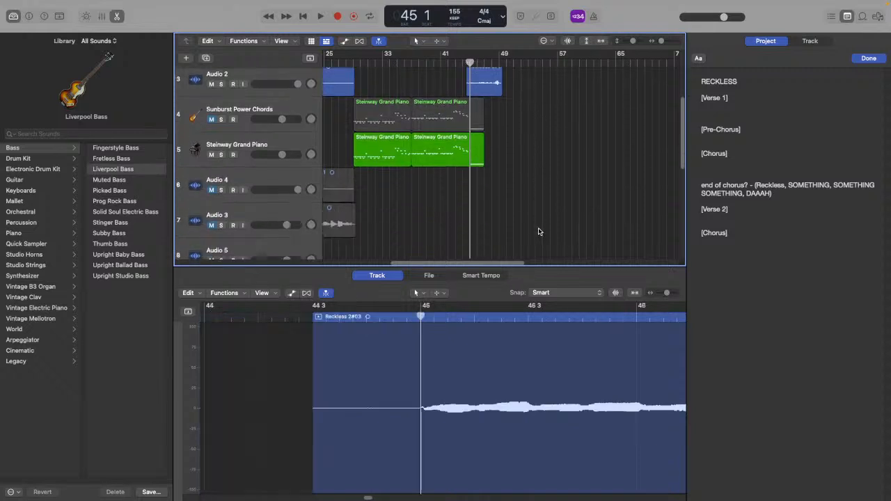
scroll(539, 232, "up", 2)
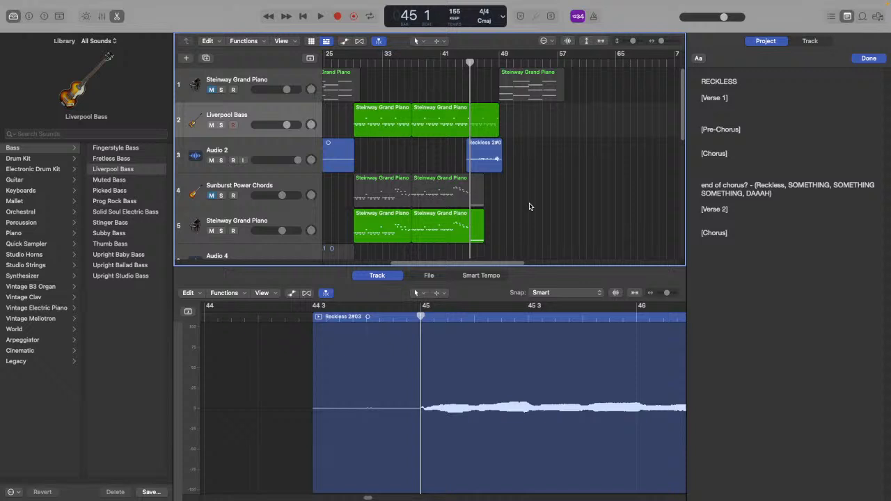
scroll(529, 206, "down", 5)
scroll(530, 206, "down", 3)
scroll(531, 206, "up", 1)
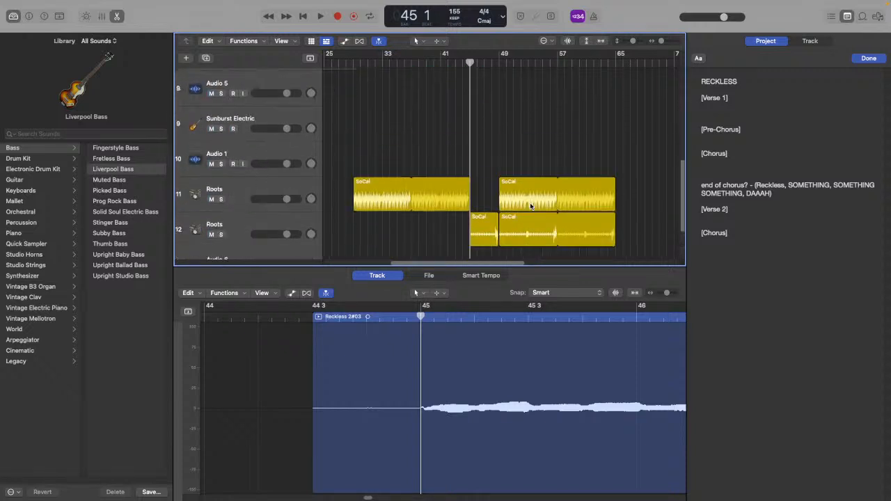
scroll(531, 206, "up", 3)
scroll(531, 206, "down", 3)
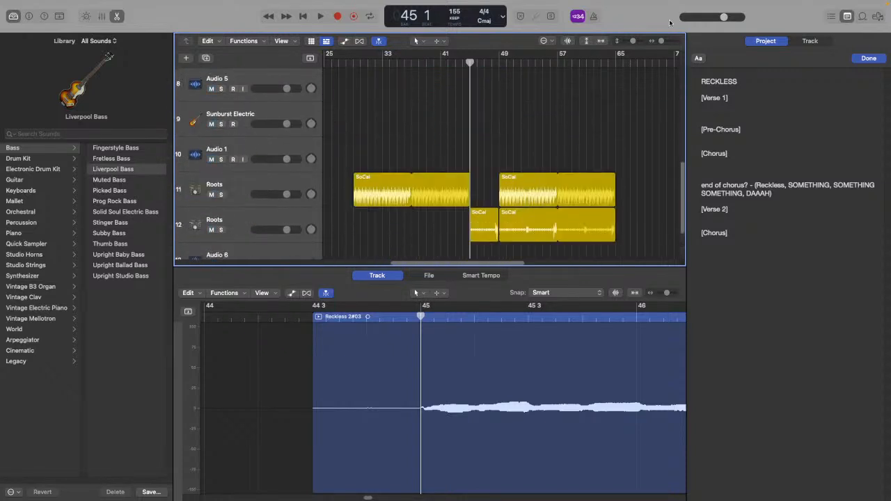
Delete the empty Audio 5, Sunburst Electric, Audio 1 and Audio 6 tracks
left_click_drag(660, 42, 630, 44)
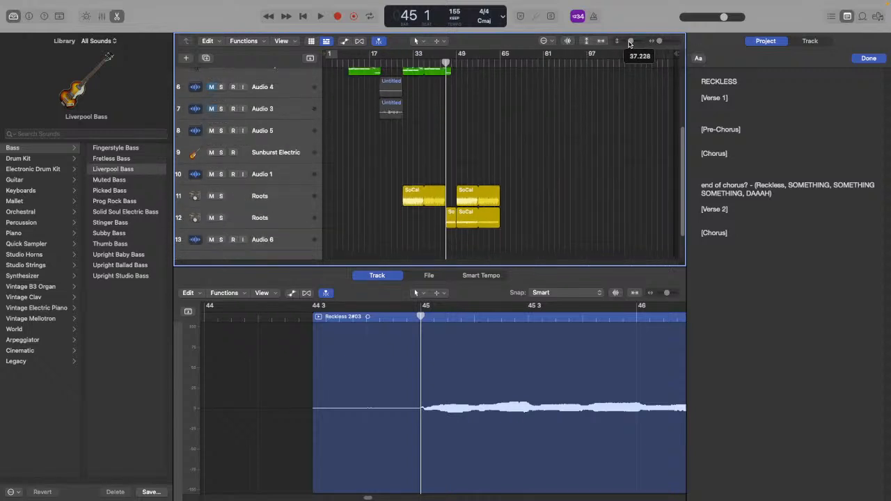
left_click(303, 139)
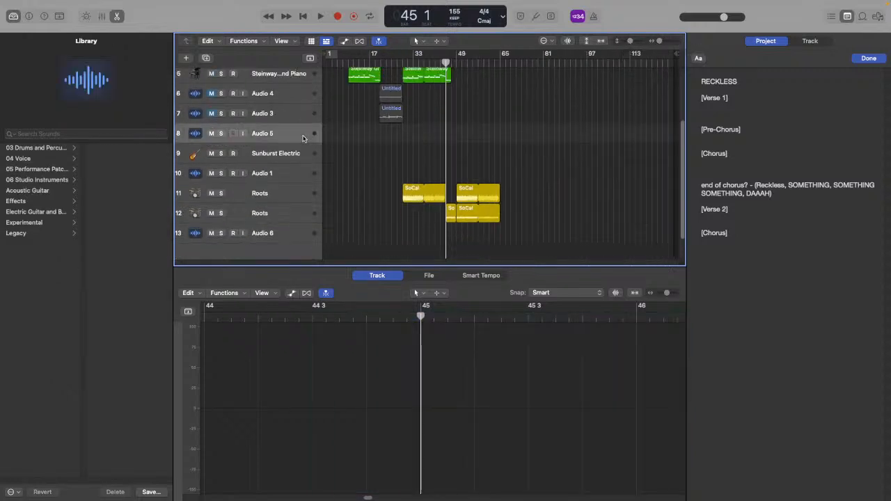
key("super+BackSpace")
key("super+BackSpace")
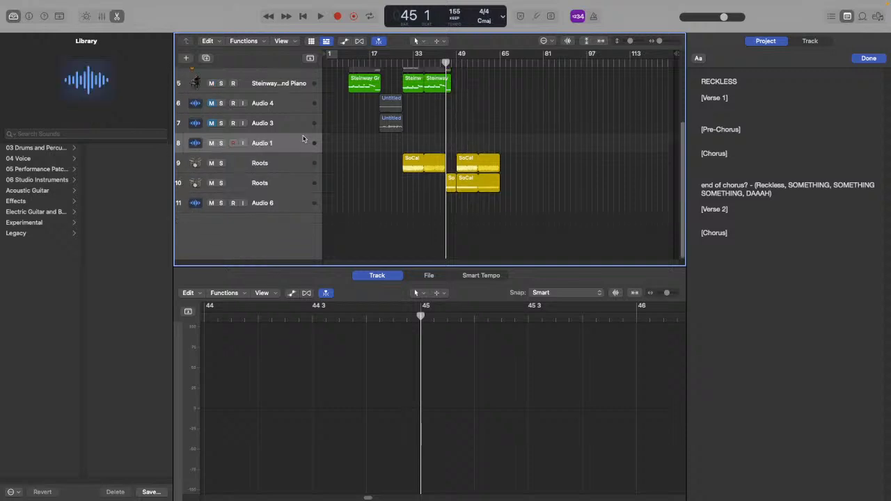
key("super+BackSpace")
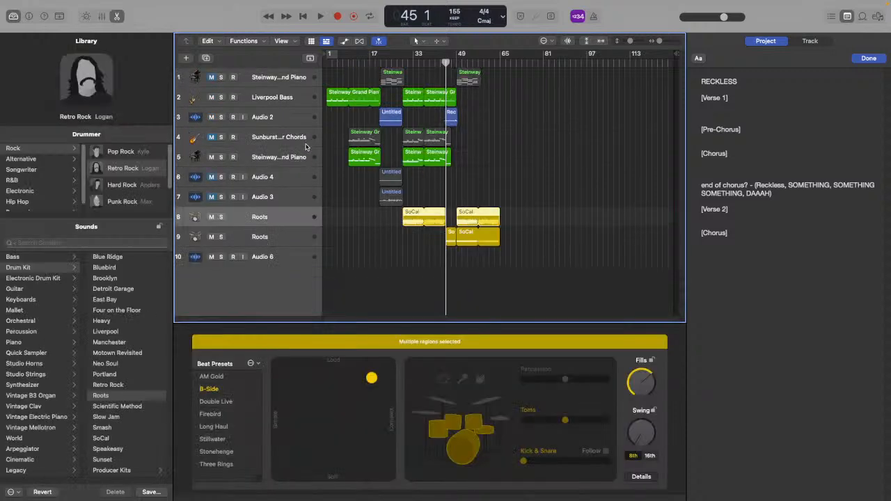
left_click(283, 255)
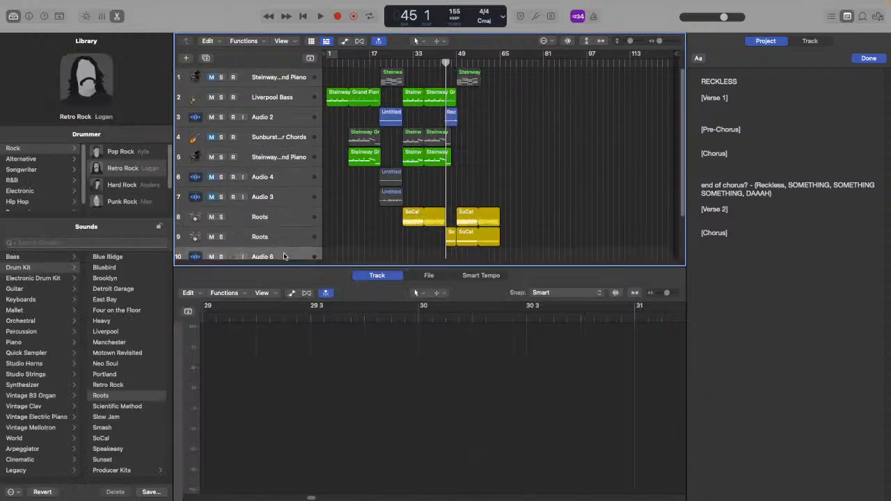
key("super+BackSpace")
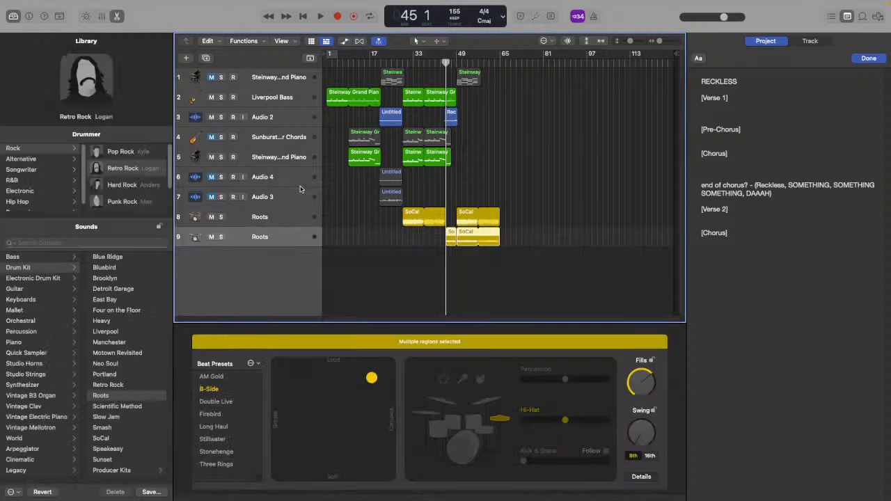
Play the Audio 4 region's section, and delete the muted Audio 4 and Audio 3 tracks together with their regions
left_click(298, 182)
key("shift+space")
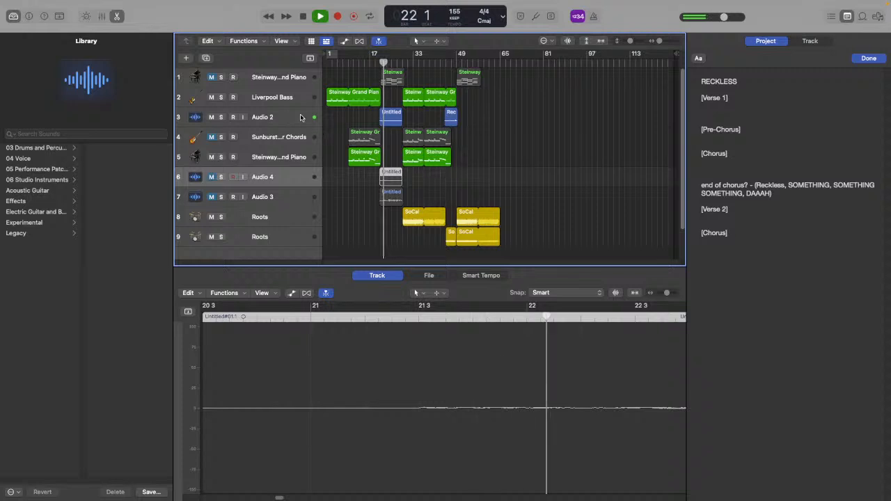
key("BackSpace")
key("BackSpace")
key("BackSpace")
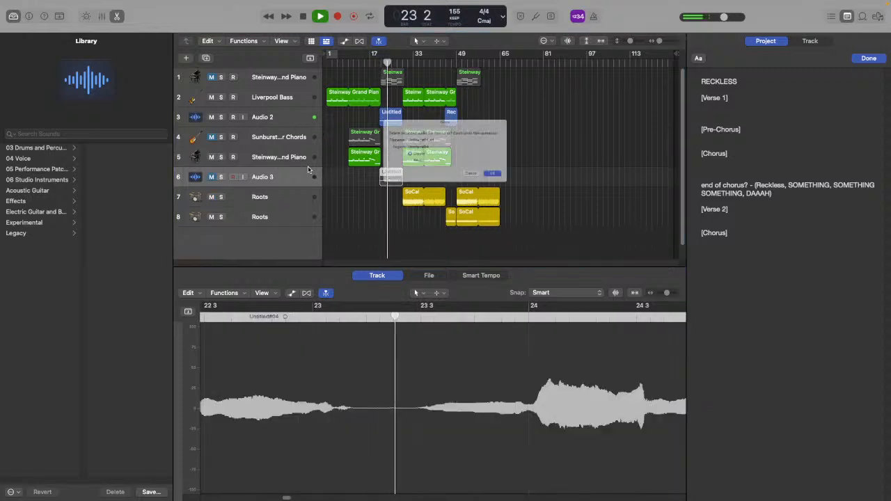
key("Return")
key("BackSpace")
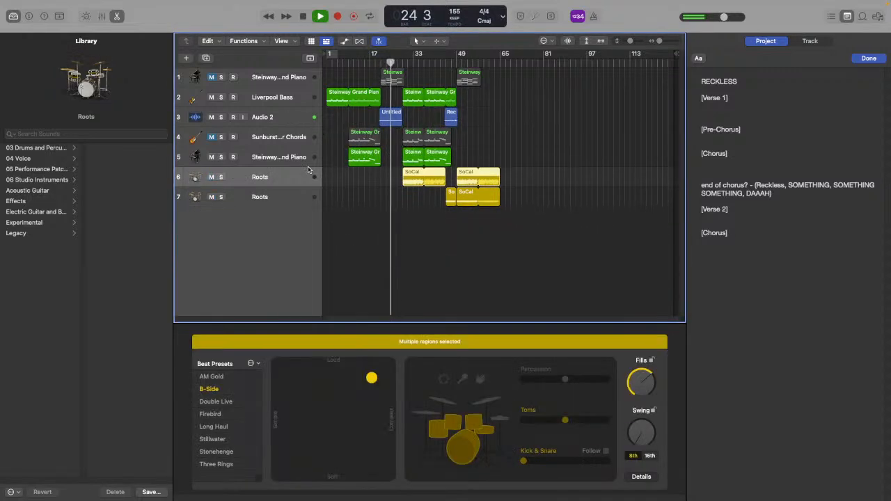
left_click(392, 236)
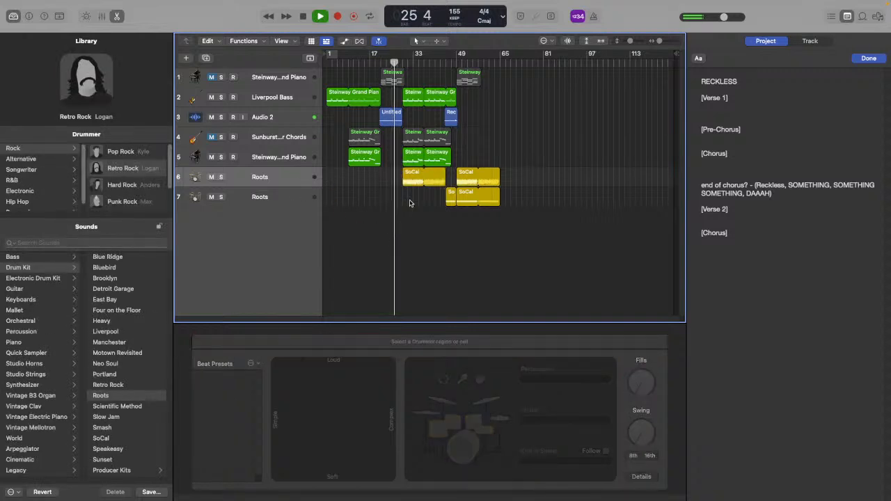
Play the chorus ending from bar 45 to bar 51
key("space")
left_click(447, 65)
key("space")
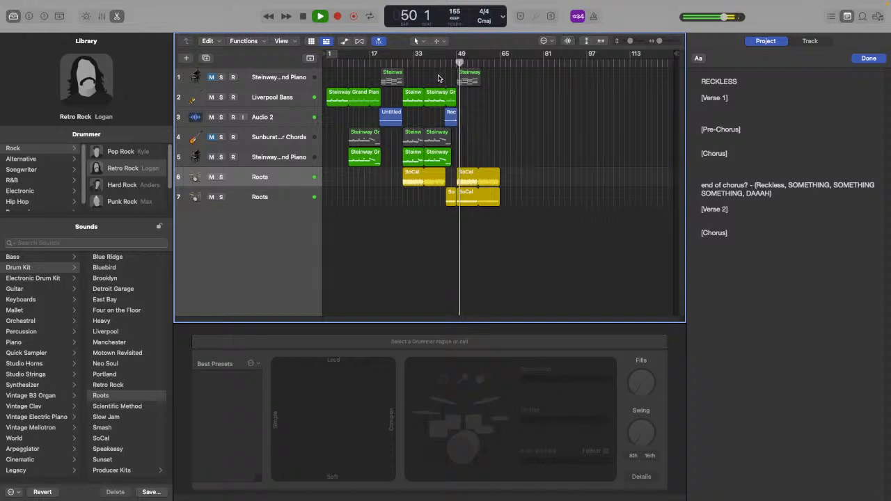
key("space")
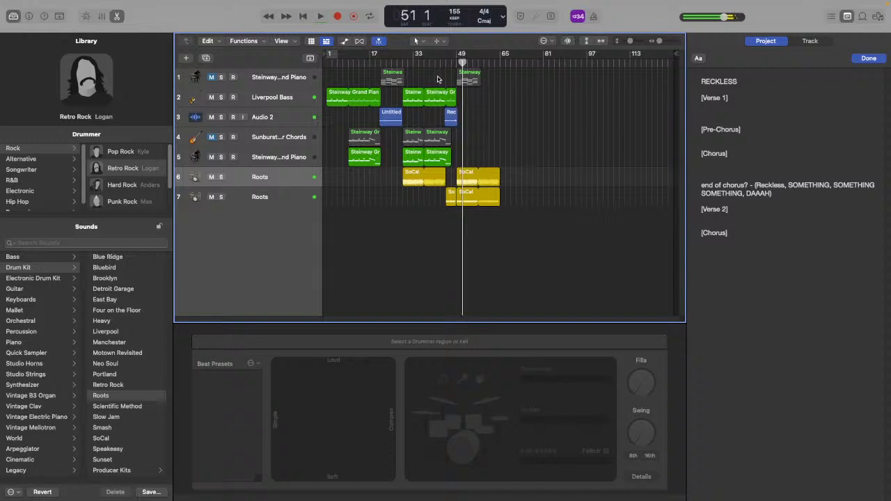
Move the playhead to just before bar 45 and briefly play the transition into the chorus ending
left_click_drag(464, 62, 444, 63)
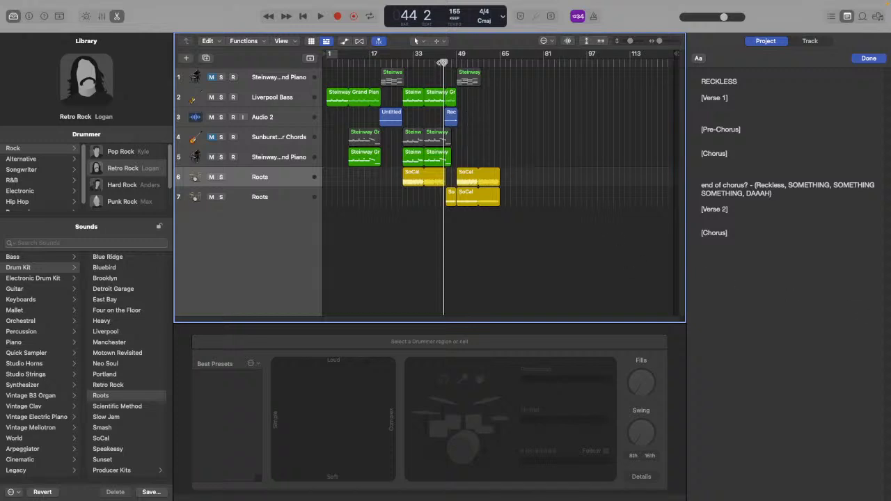
left_click_drag(443, 63, 445, 63)
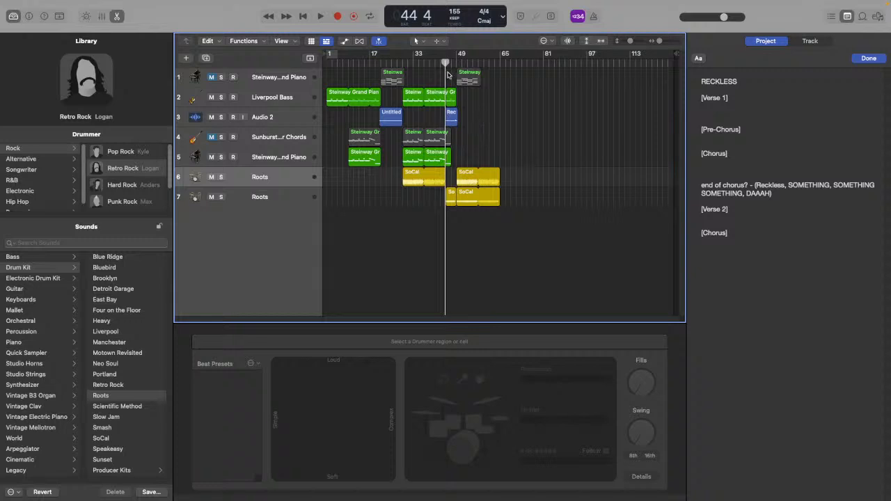
key("super+Right")
key("super+Right")
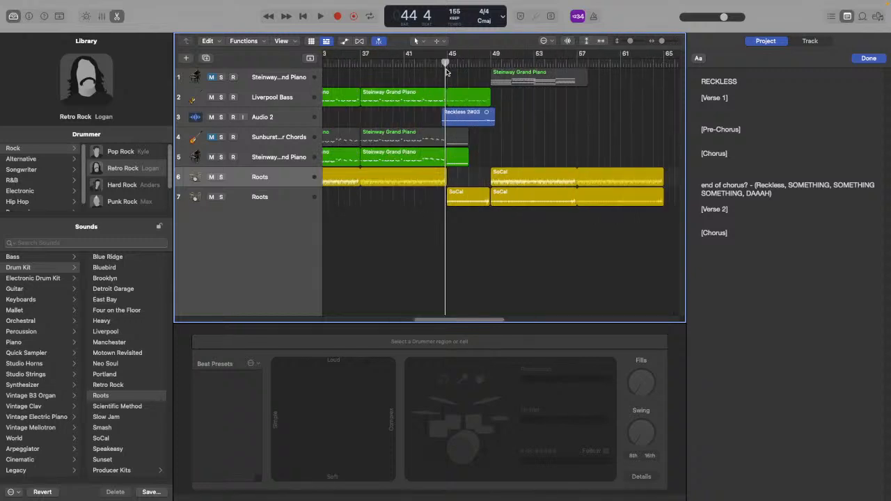
left_click_drag(446, 63, 445, 64)
key("space")
key("space")
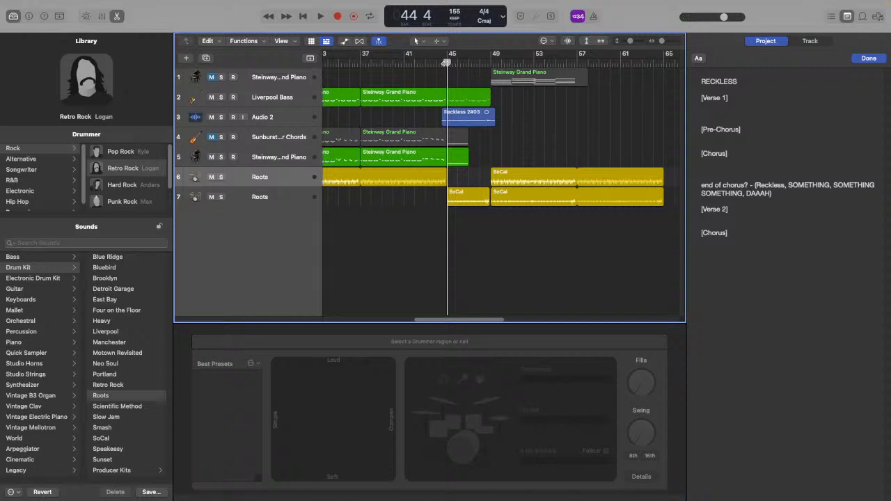
Move the playhead to the end of bar 36, return it to bar 45 and briefly play the chorus ending
left_click(360, 63)
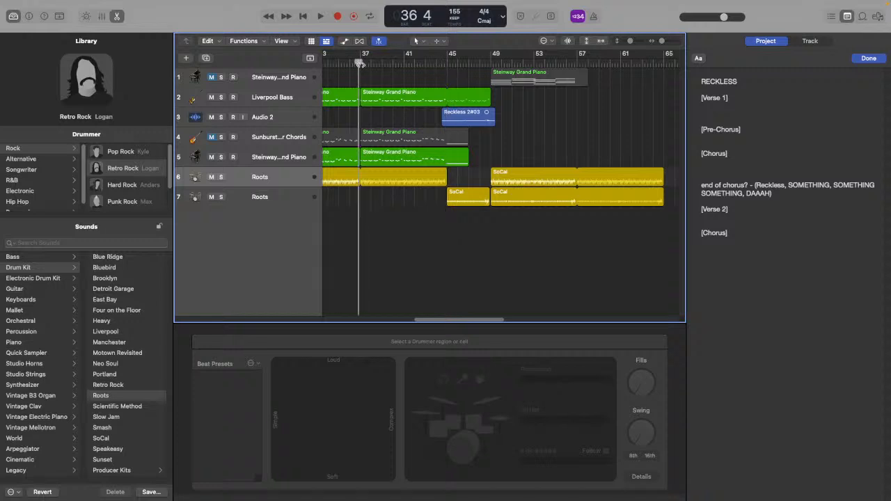
left_click(449, 62)
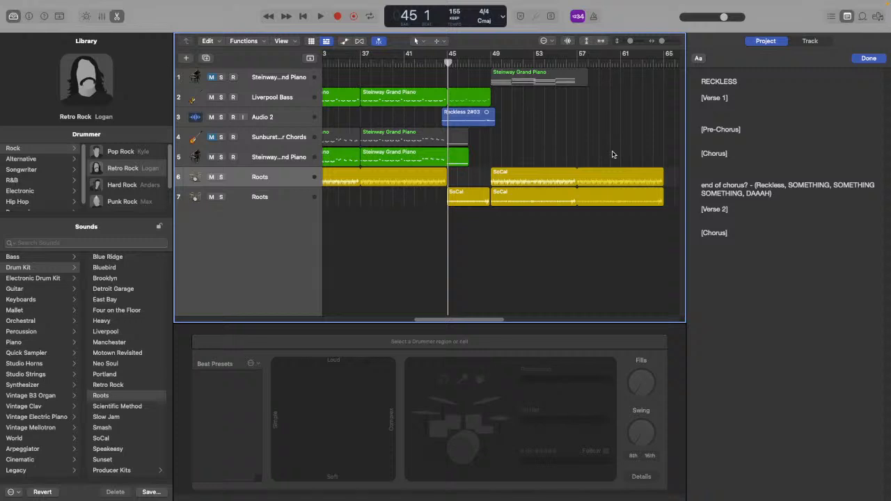
left_click_drag(449, 62, 447, 62)
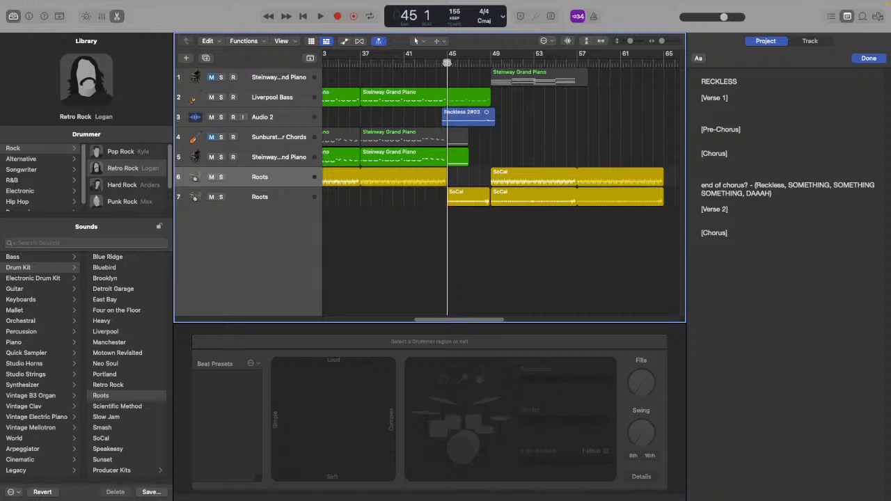
key("space")
key("space")
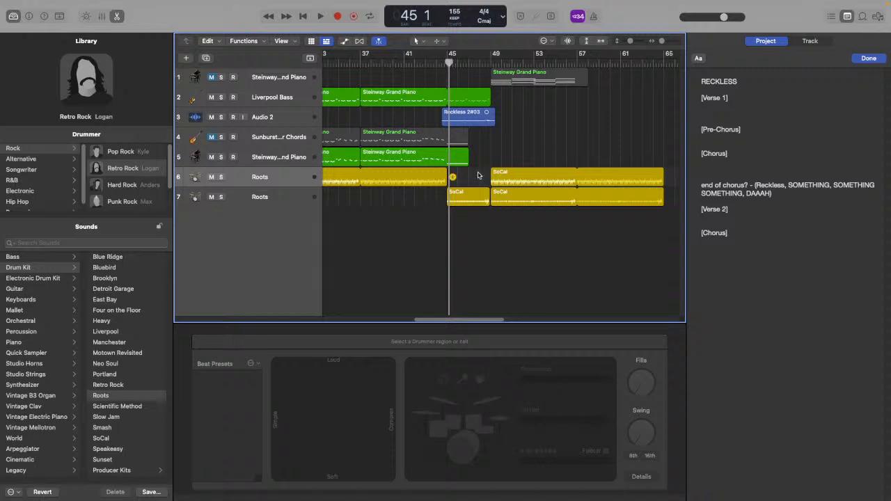
Position the playhead at bar 44, beat 3, where the Reckless 2#03 region starts
left_click(445, 63)
left_click(447, 63)
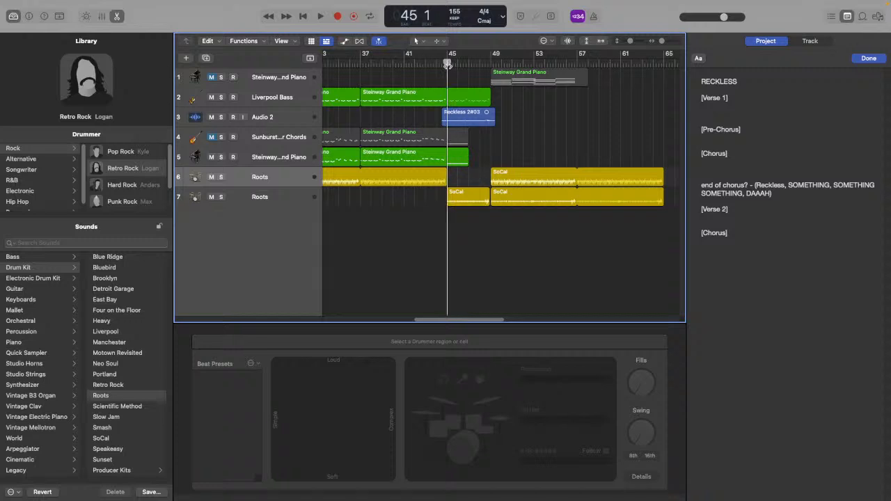
left_click(445, 63)
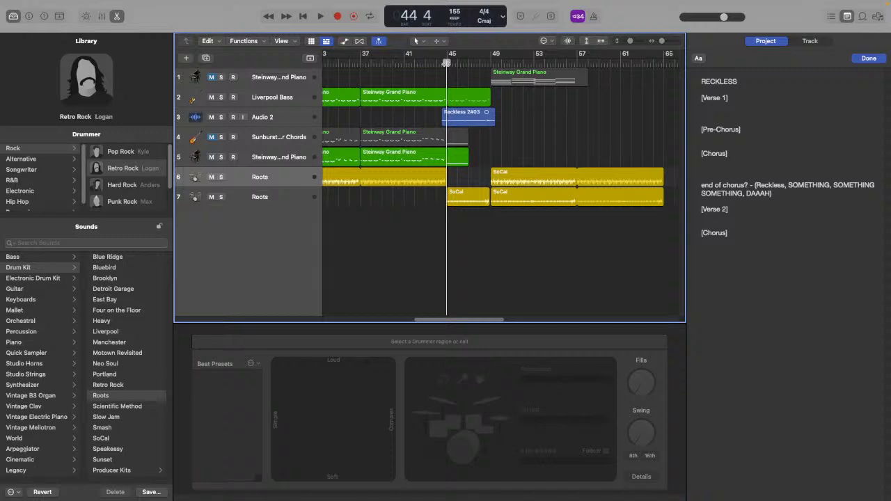
left_click(443, 63)
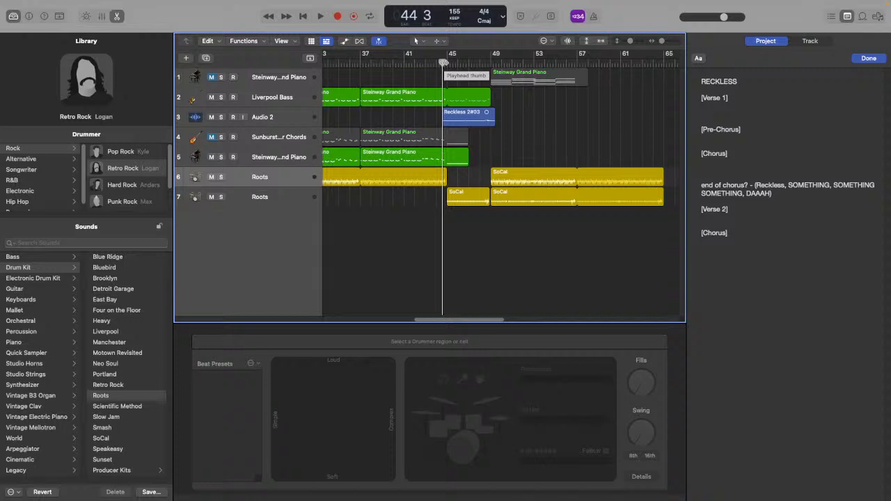
Move the playhead to the start of bar 45 and play the chorus ending into bar 49
left_click_drag(444, 63, 448, 65)
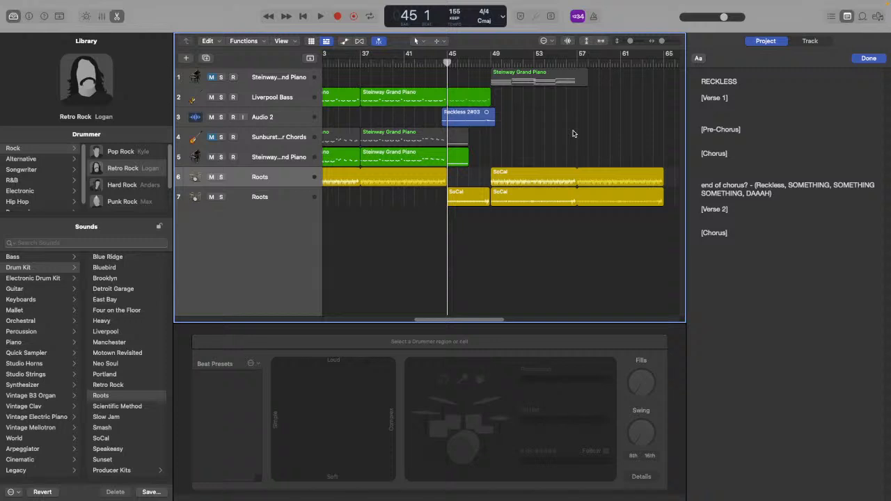
key("space")
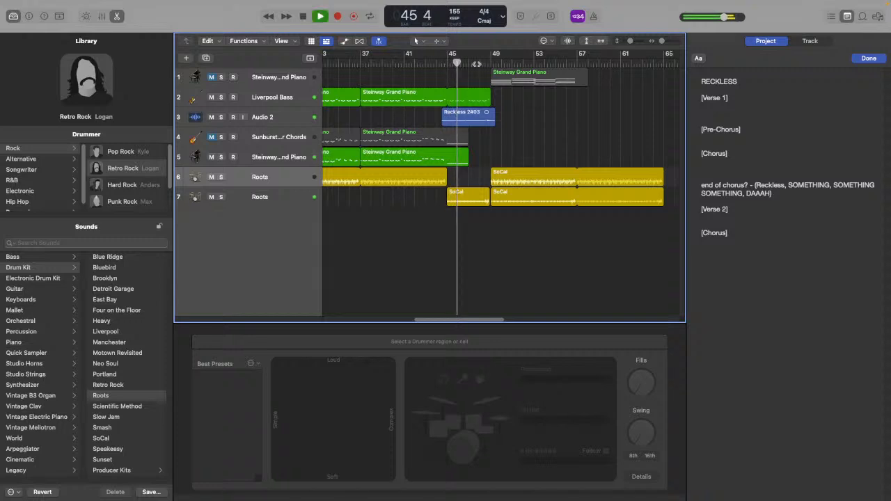
scroll(667, 56, "down", 3)
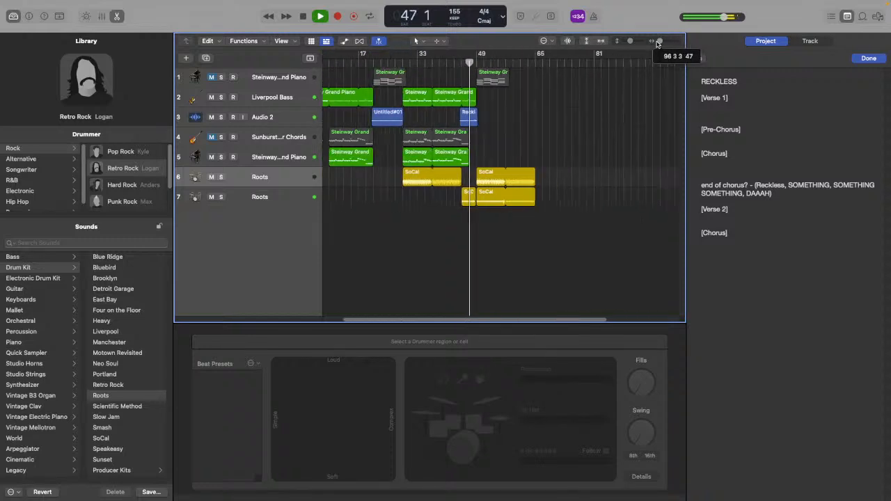
Save the Reckless 2 project with its current arrangement and project notes
mouse_move(131, 2)
left_click(67, 5)
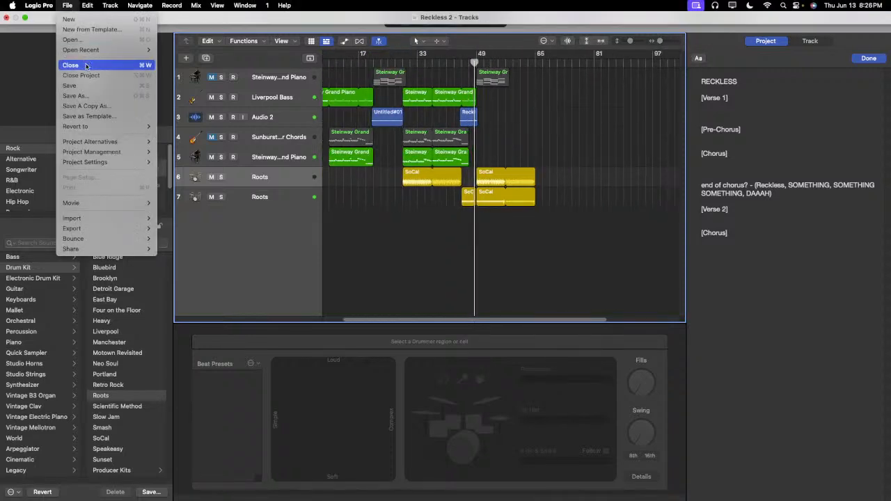
left_click(87, 86)
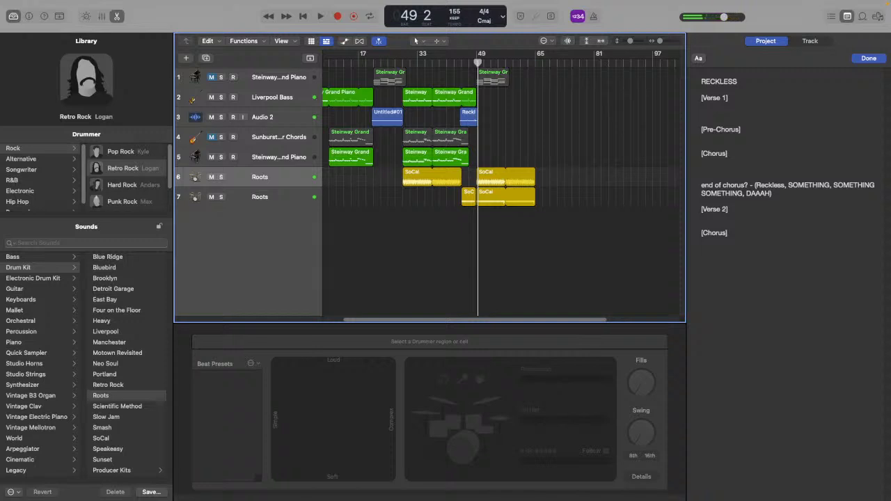
left_click(849, 149)
left_click(446, 124)
left_click(72, 4)
left_click(87, 86)
left_click(768, 174)
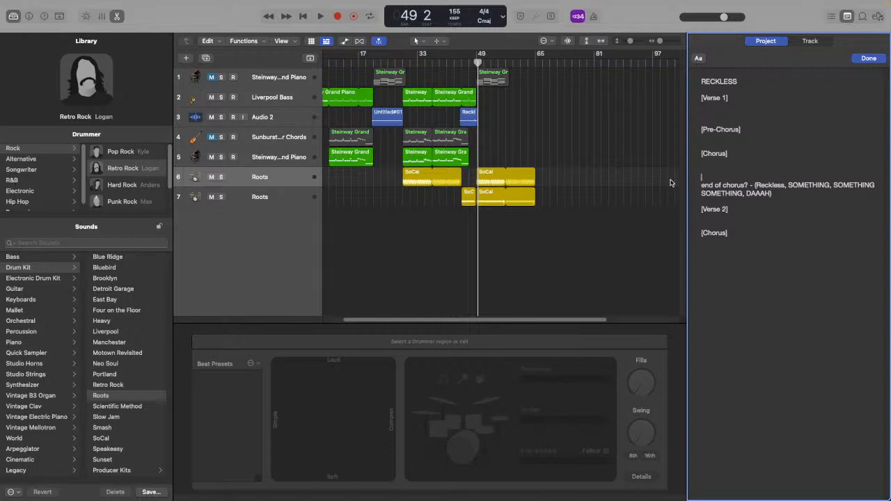
left_click(567, 159)
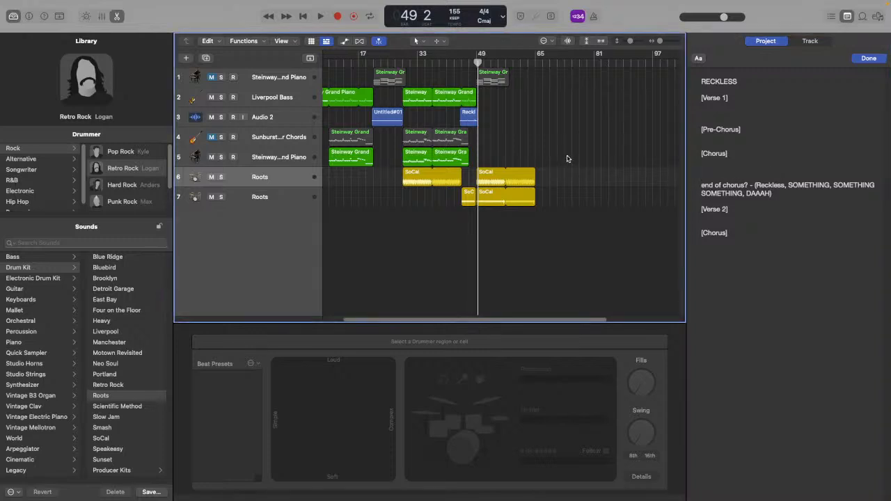
Return the playhead to bar 45, beat 2, and save the project again
mouse_move(206, 16)
left_click(463, 65)
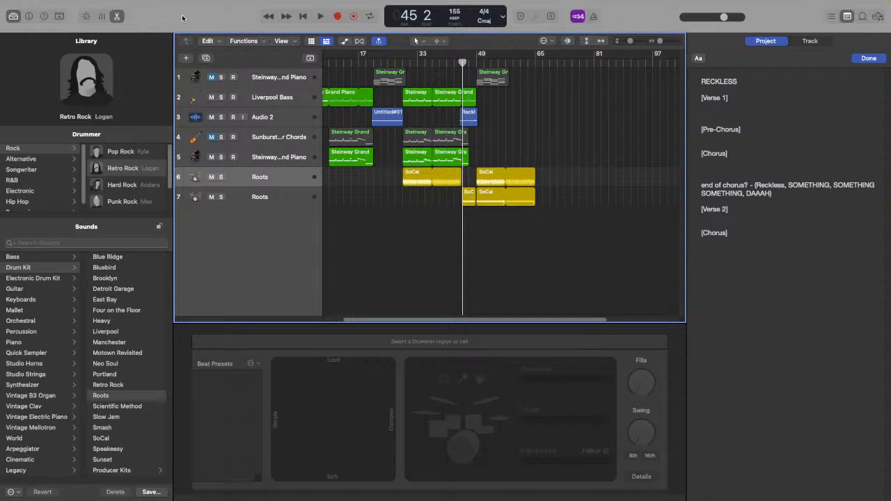
mouse_move(132, 3)
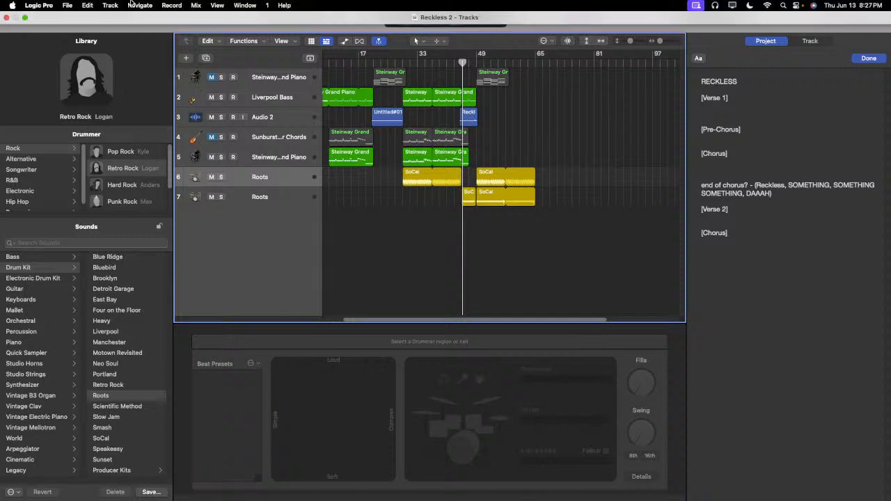
left_click(74, 4)
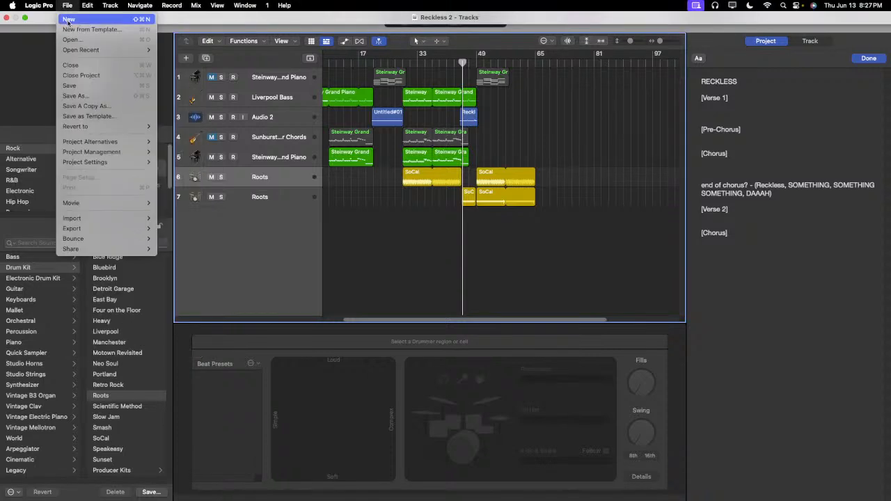
left_click(71, 85)
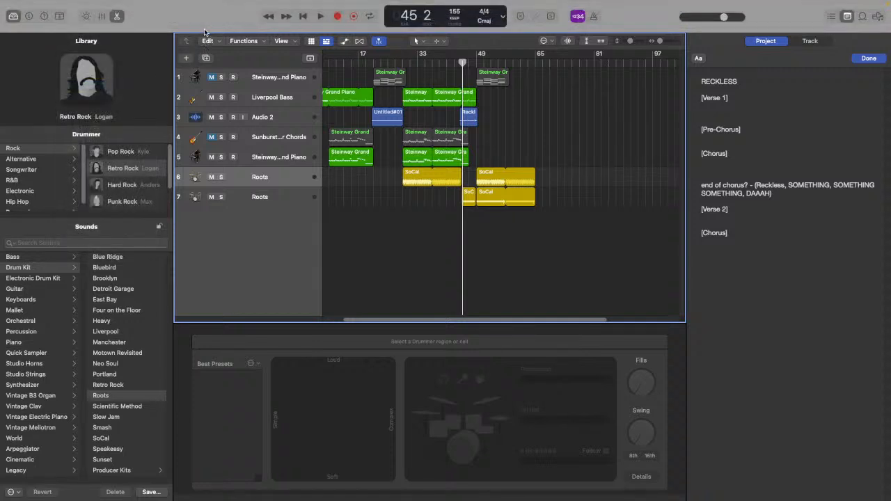